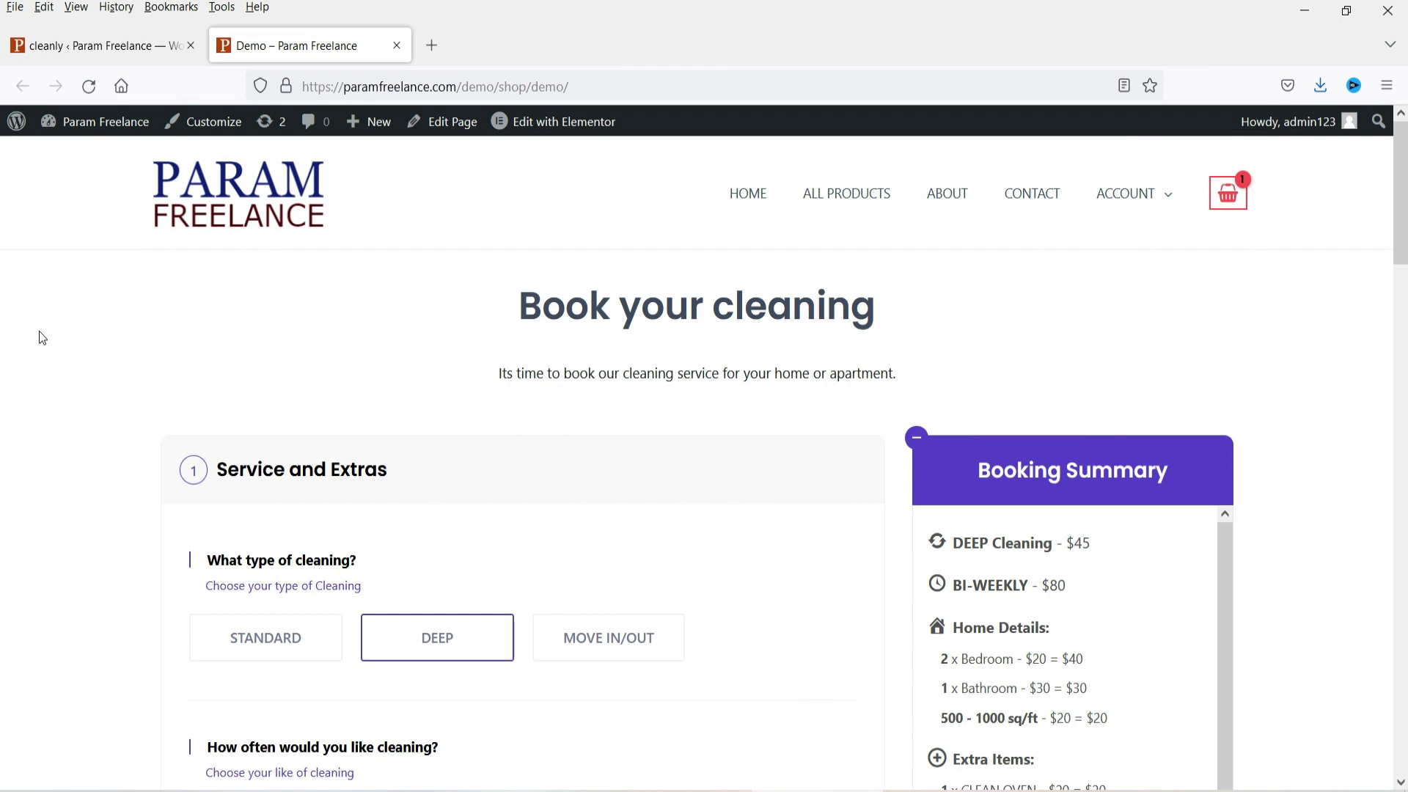
# Step: Compare cleaning-type prices: Move In/Out at $80, then switch back to Deep at $45
pyautogui.scroll(-1, 1098, 557)
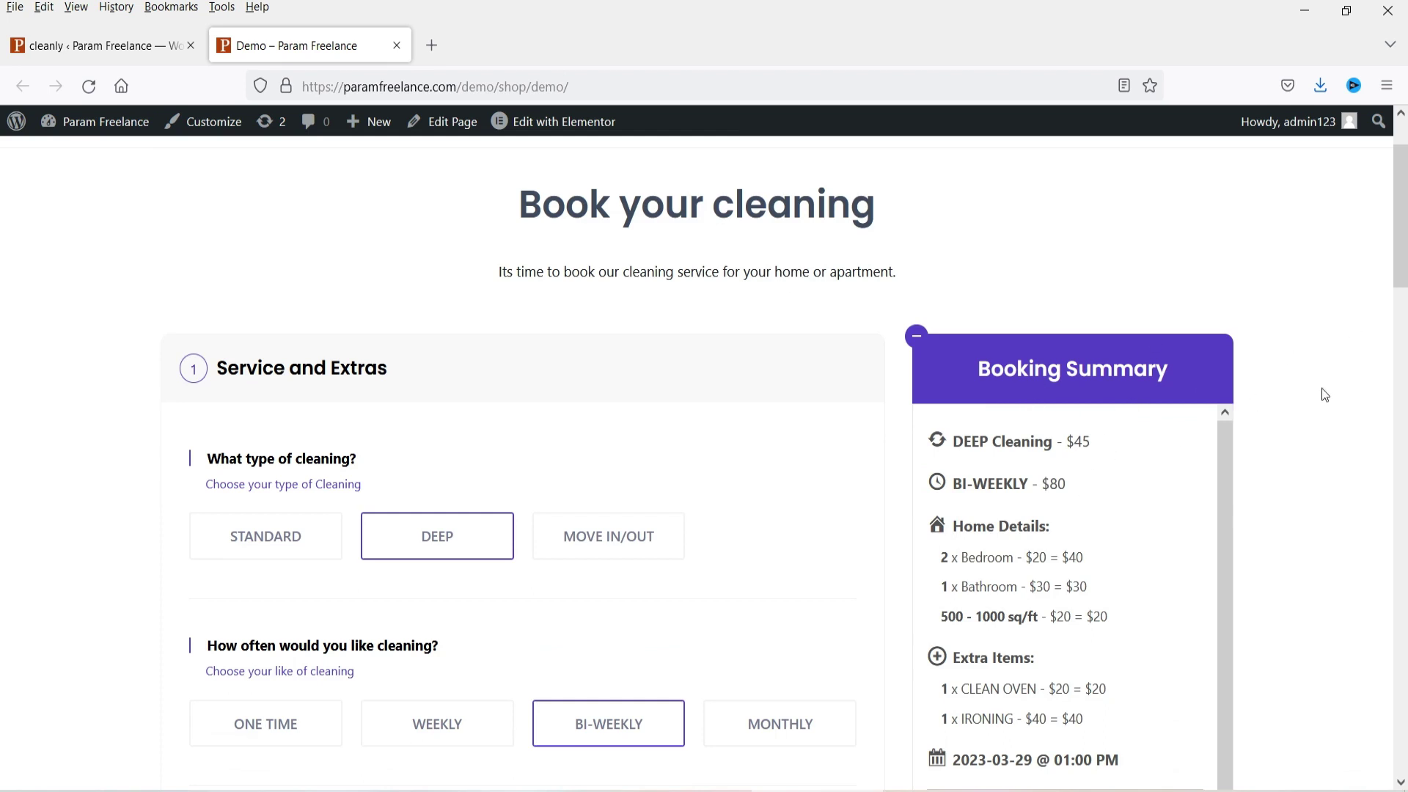
pyautogui.scroll(-2, 224, 296)
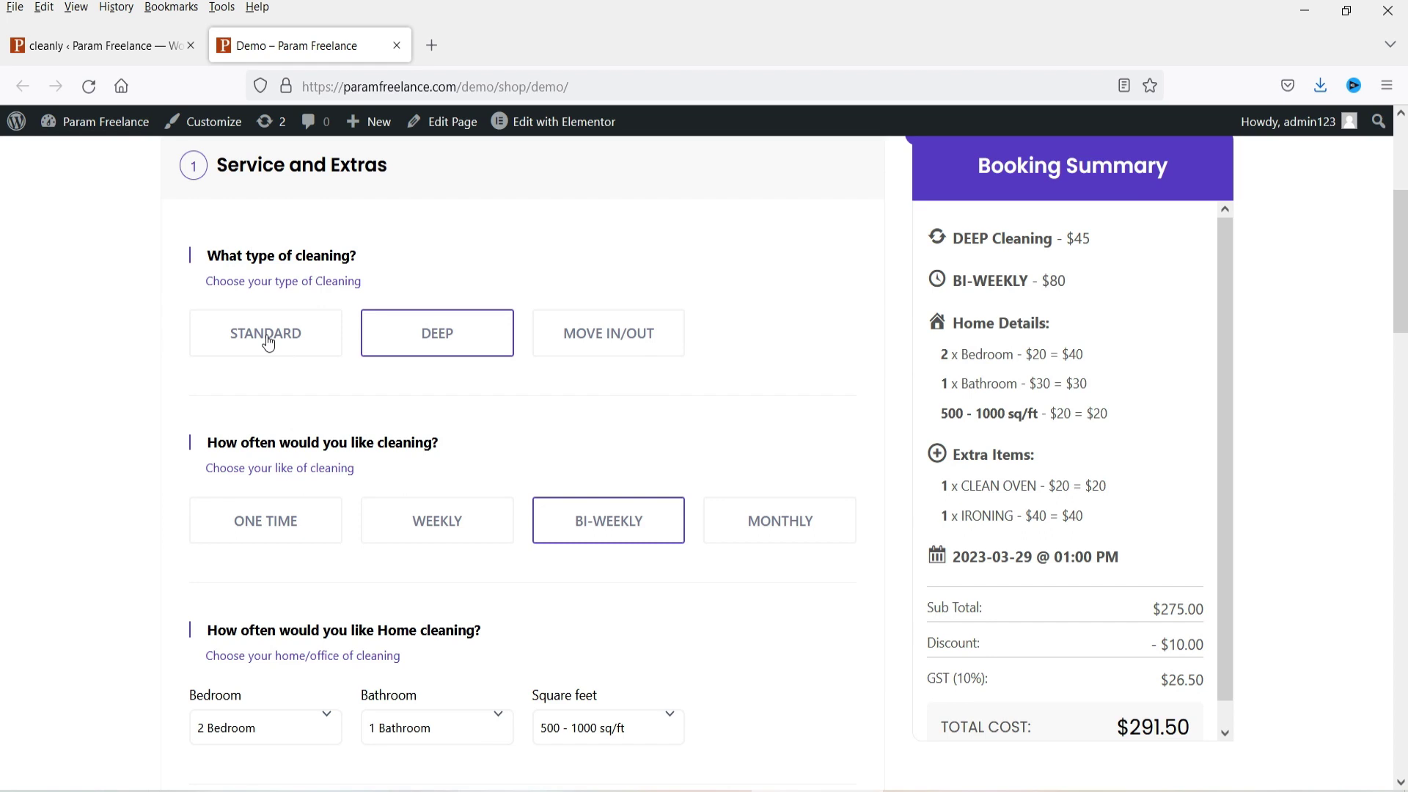
pyautogui.click(618, 337)
pyautogui.moveTo(1159, 239); pyautogui.dragTo(956, 242)
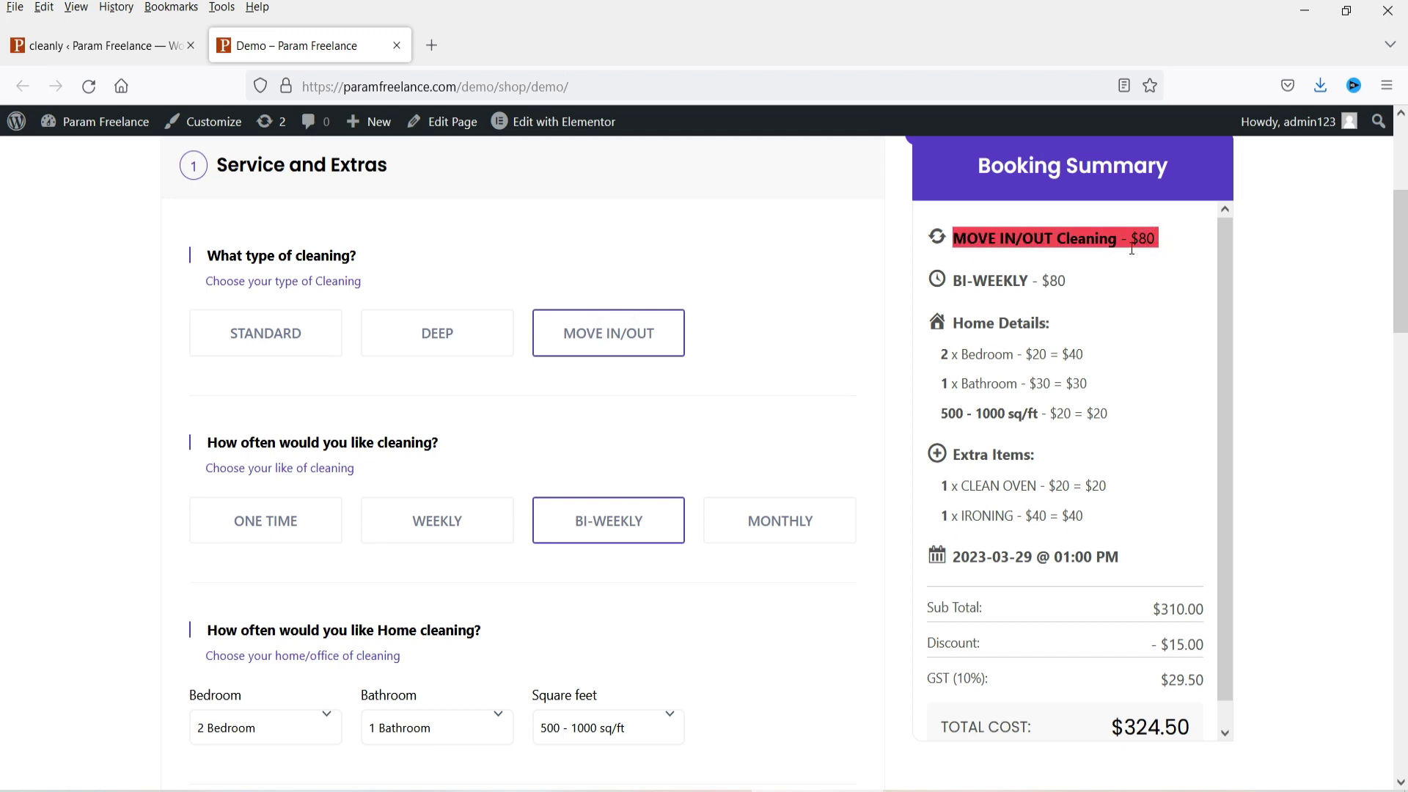
pyautogui.click(477, 345)
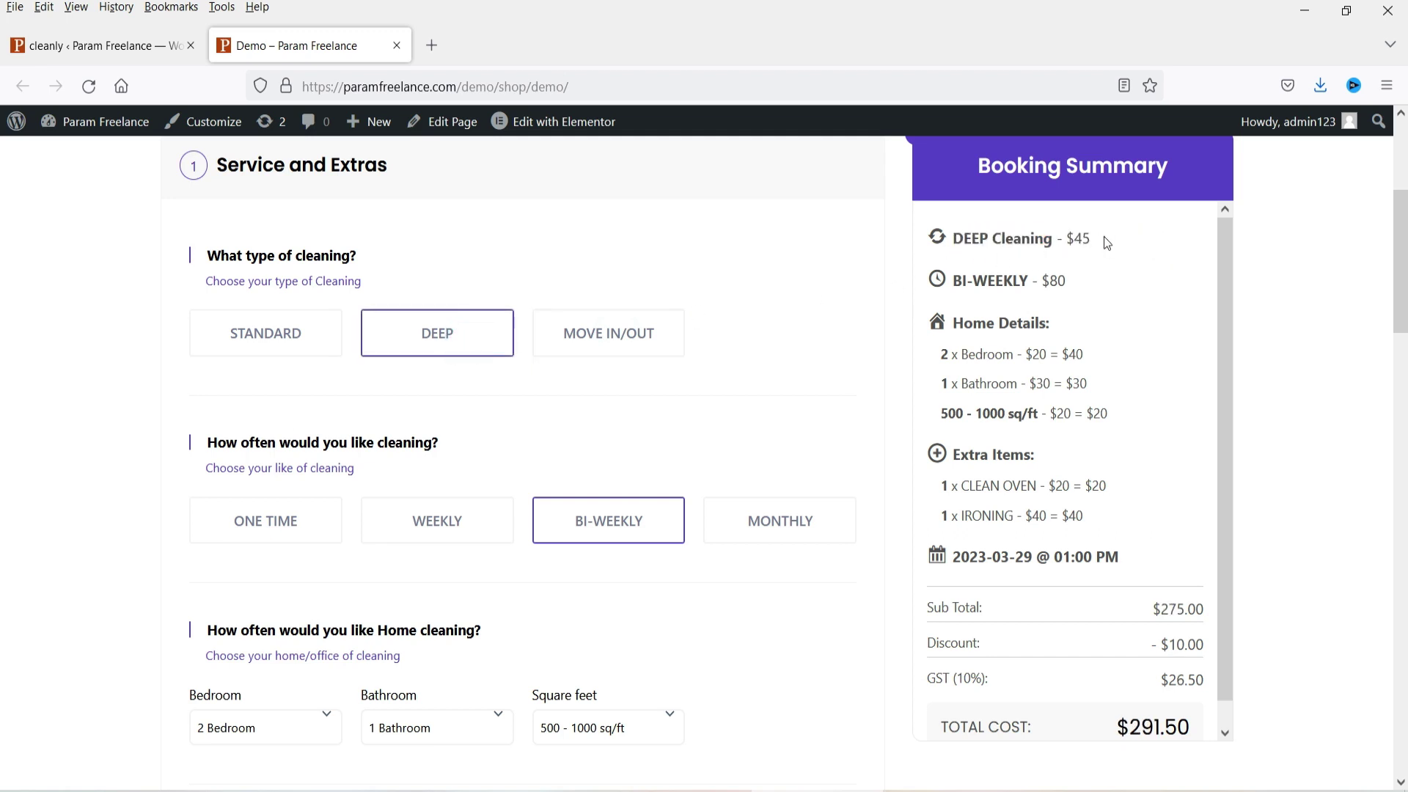
pyautogui.moveTo(1103, 236); pyautogui.dragTo(933, 250)
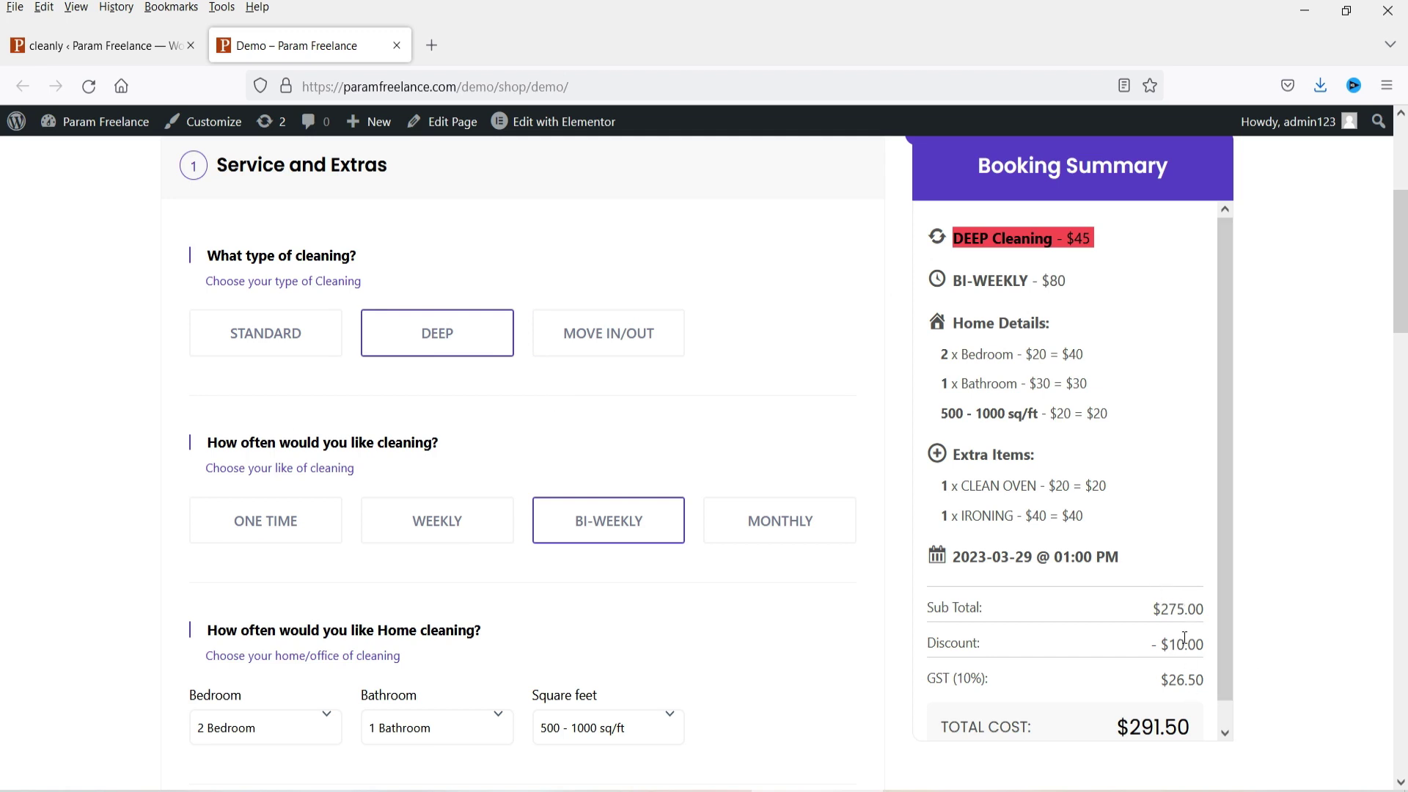
pyautogui.moveTo(928, 680); pyautogui.dragTo(994, 680)
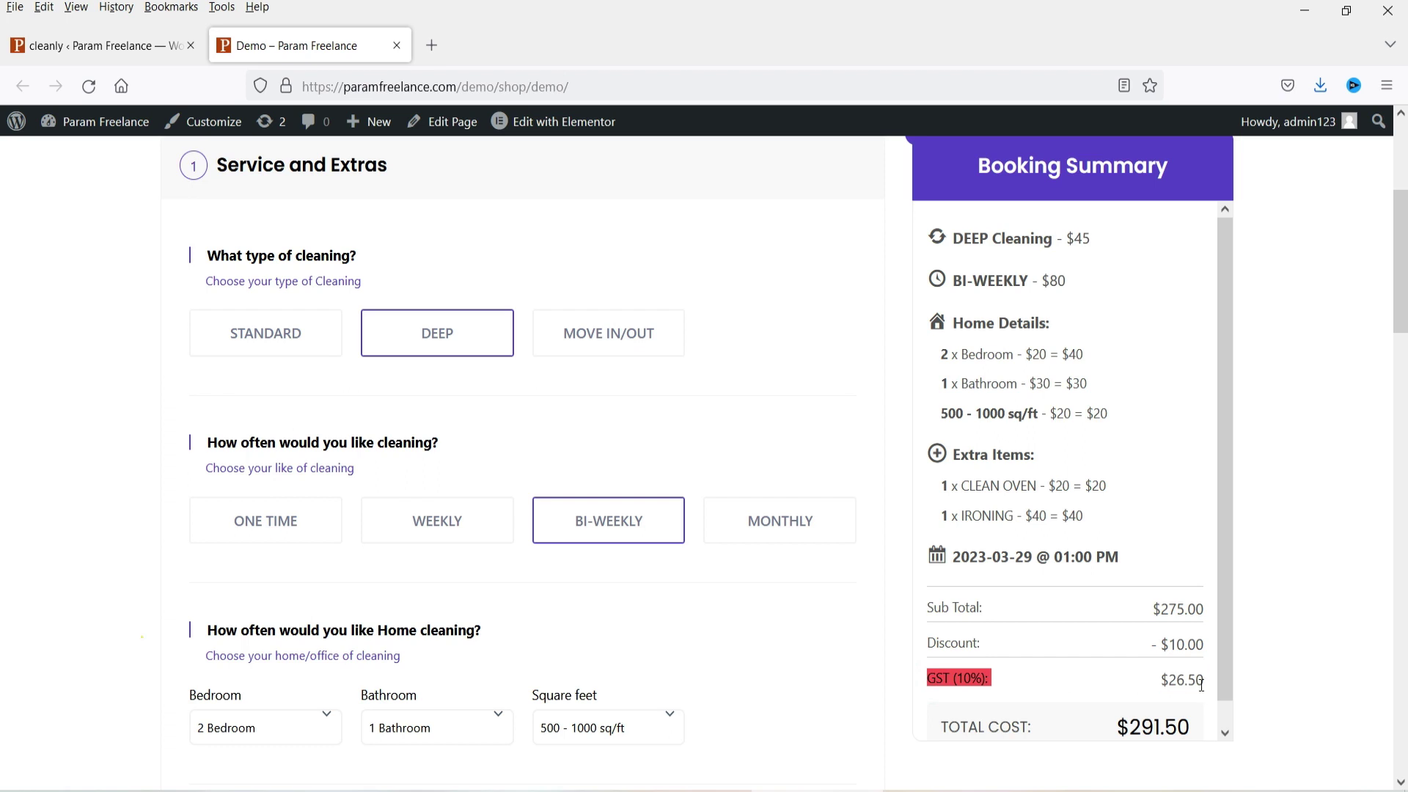
pyautogui.click(116, 484)
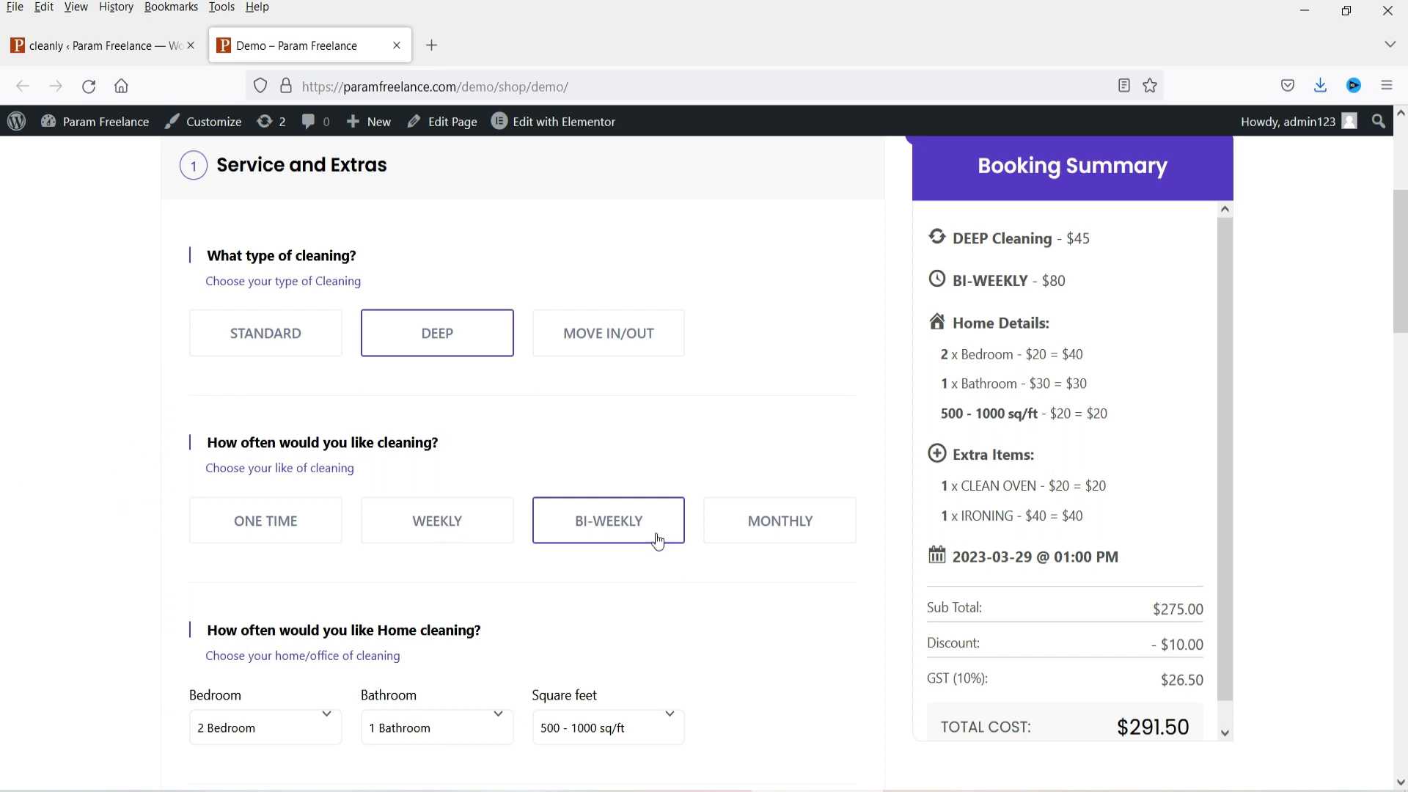
# Step: Change the frequency to Monthly ($100), noting the $10.00 discount in the summary
pyautogui.click(785, 526)
pyautogui.moveTo(1100, 290); pyautogui.dragTo(954, 288)
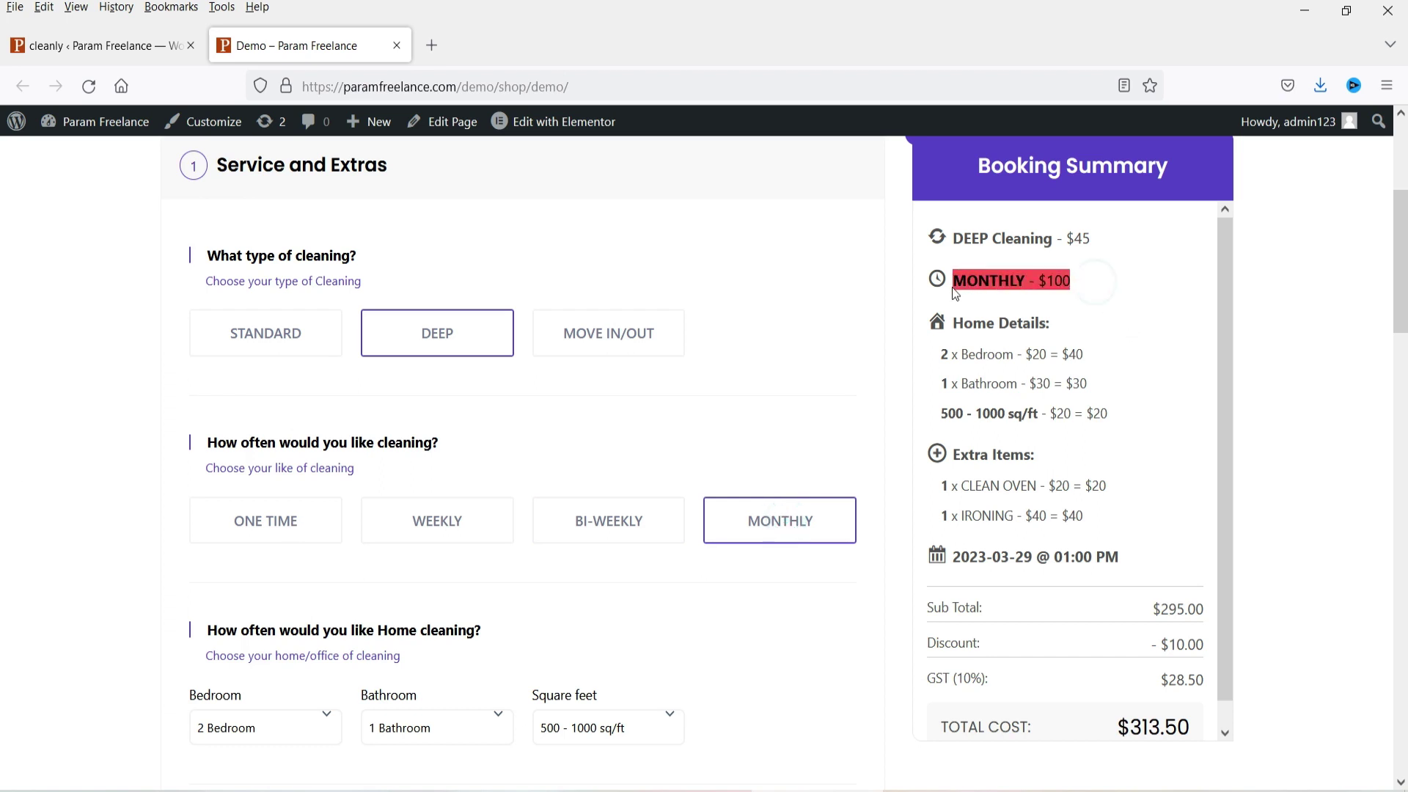
pyautogui.doubleClick(1144, 646)
pyautogui.click(1144, 646)
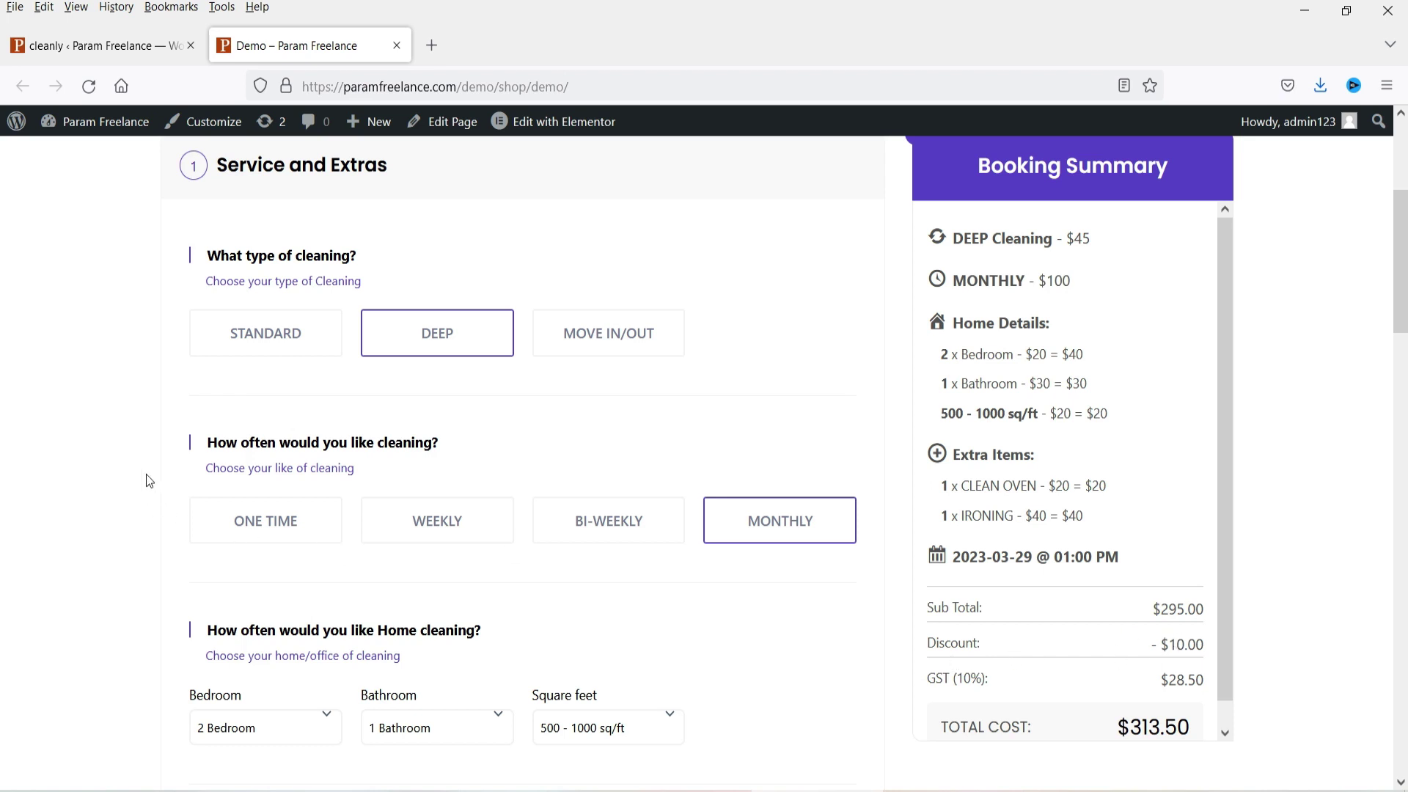
pyautogui.scroll(-3, 146, 484)
pyautogui.scroll(-2, 467, 347)
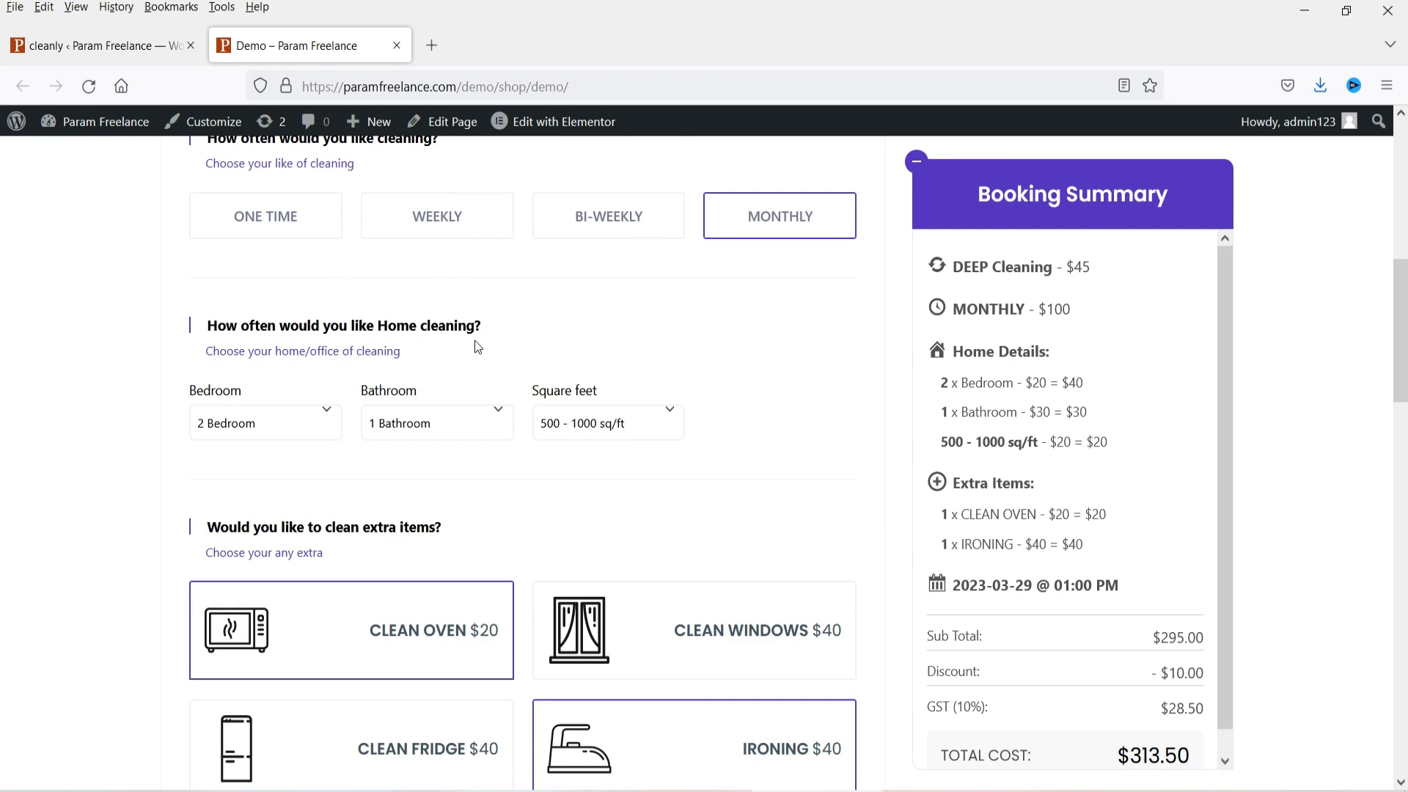
# Step: Choose 3 Bedroom and 2 Bathroom in the home details dropdowns
pyautogui.click(264, 423)
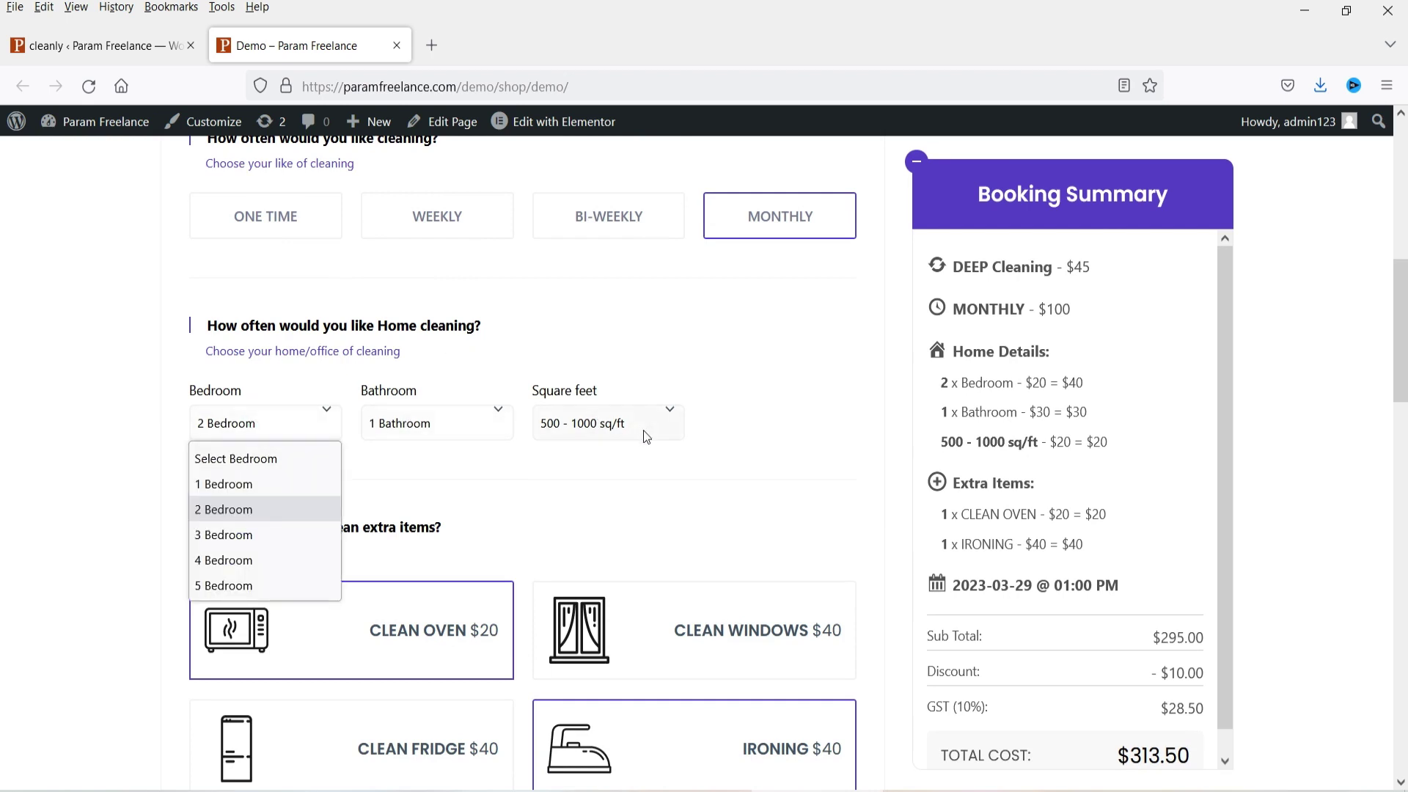
pyautogui.click(236, 536)
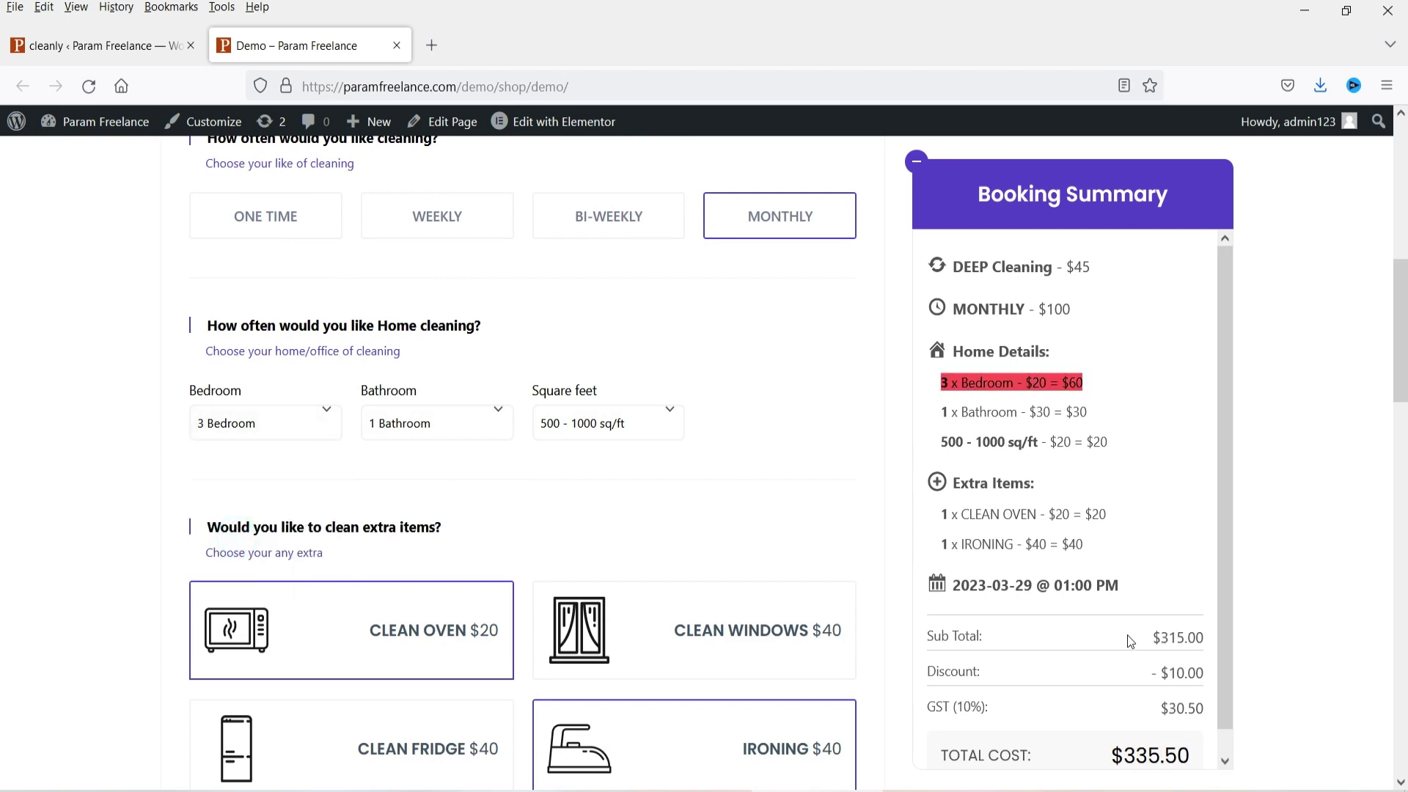
pyautogui.click(428, 429)
pyautogui.click(440, 505)
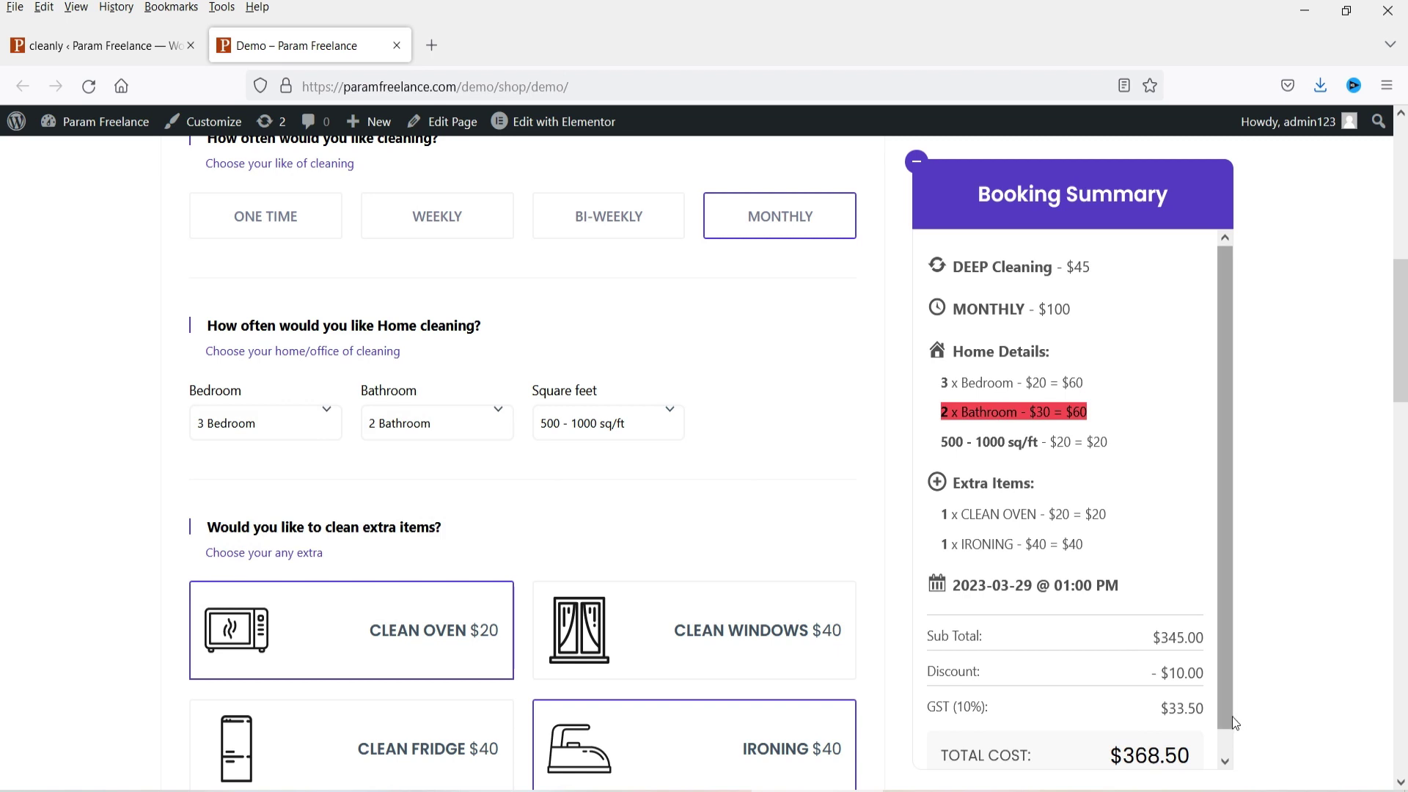
pyautogui.scroll(-3, 234, 387)
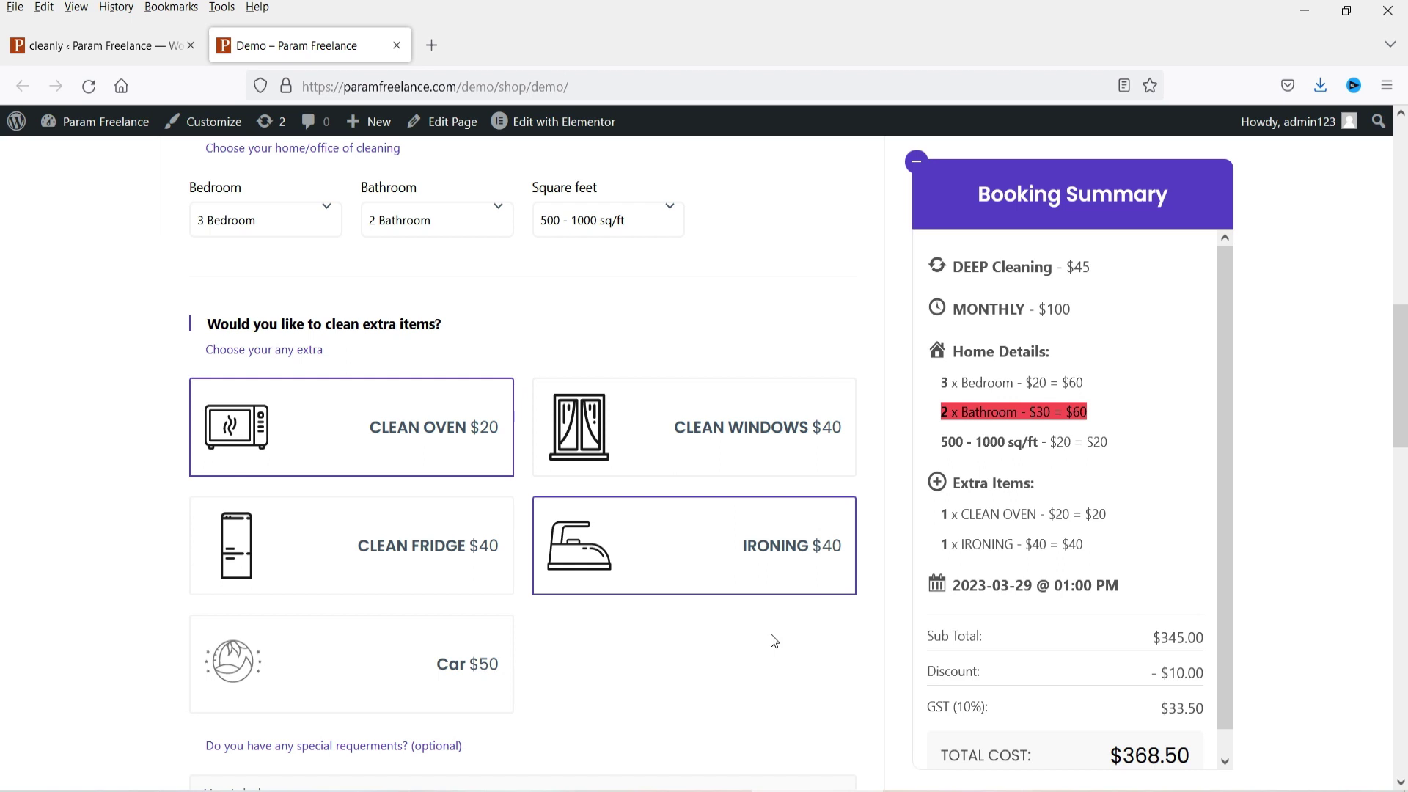
# Step: Add Clean Windows with quantity 3 and Clean Fridge as extra items
pyautogui.click(750, 445)
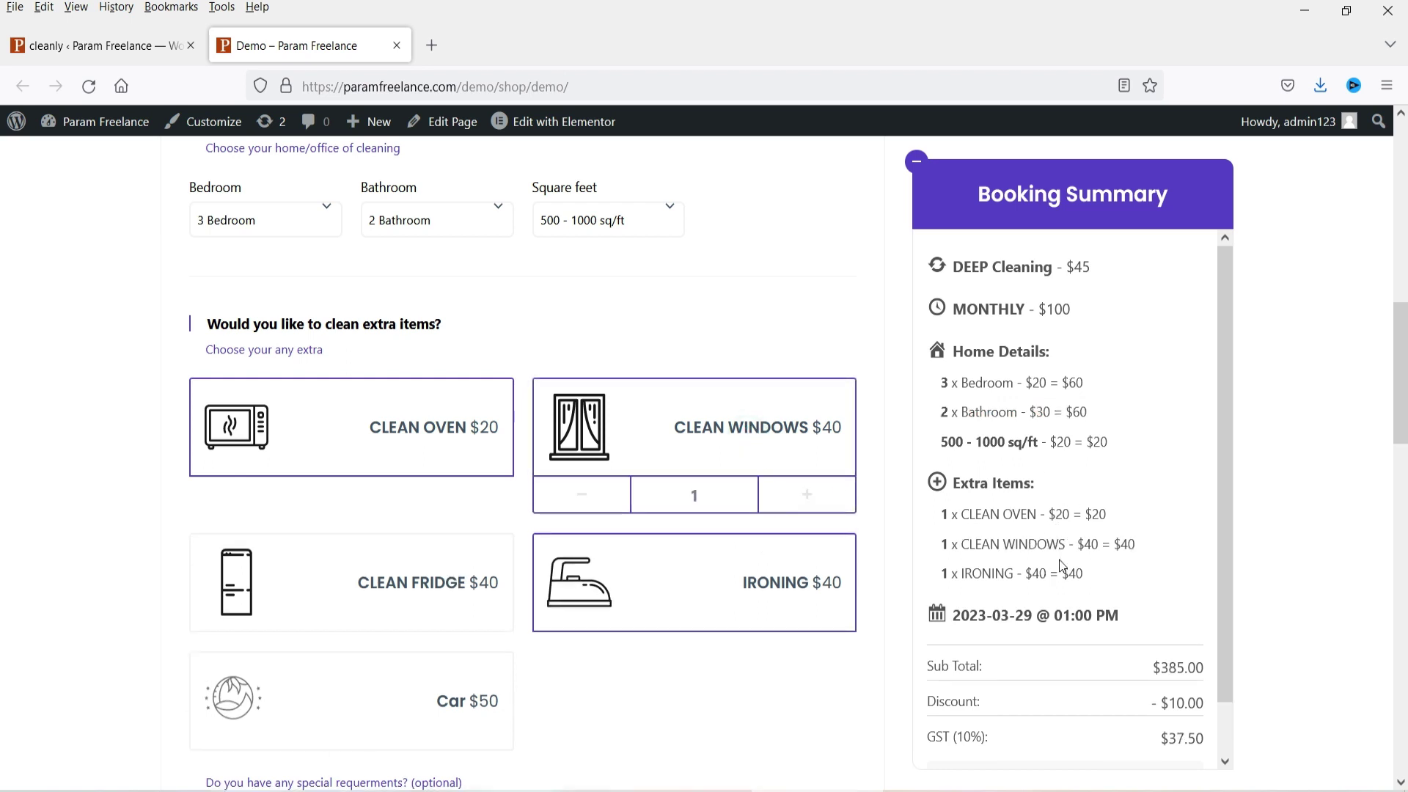
pyautogui.moveTo(1137, 544); pyautogui.dragTo(943, 549)
pyautogui.click(808, 495)
pyautogui.moveTo(1137, 546); pyautogui.dragTo(976, 549)
pyautogui.click(808, 495)
pyautogui.click(352, 583)
# Step: Set the service date to March 30, 2023 at 03:00 PM
pyautogui.scroll(-8, 157, 389)
pyautogui.scroll(-3, 154, 387)
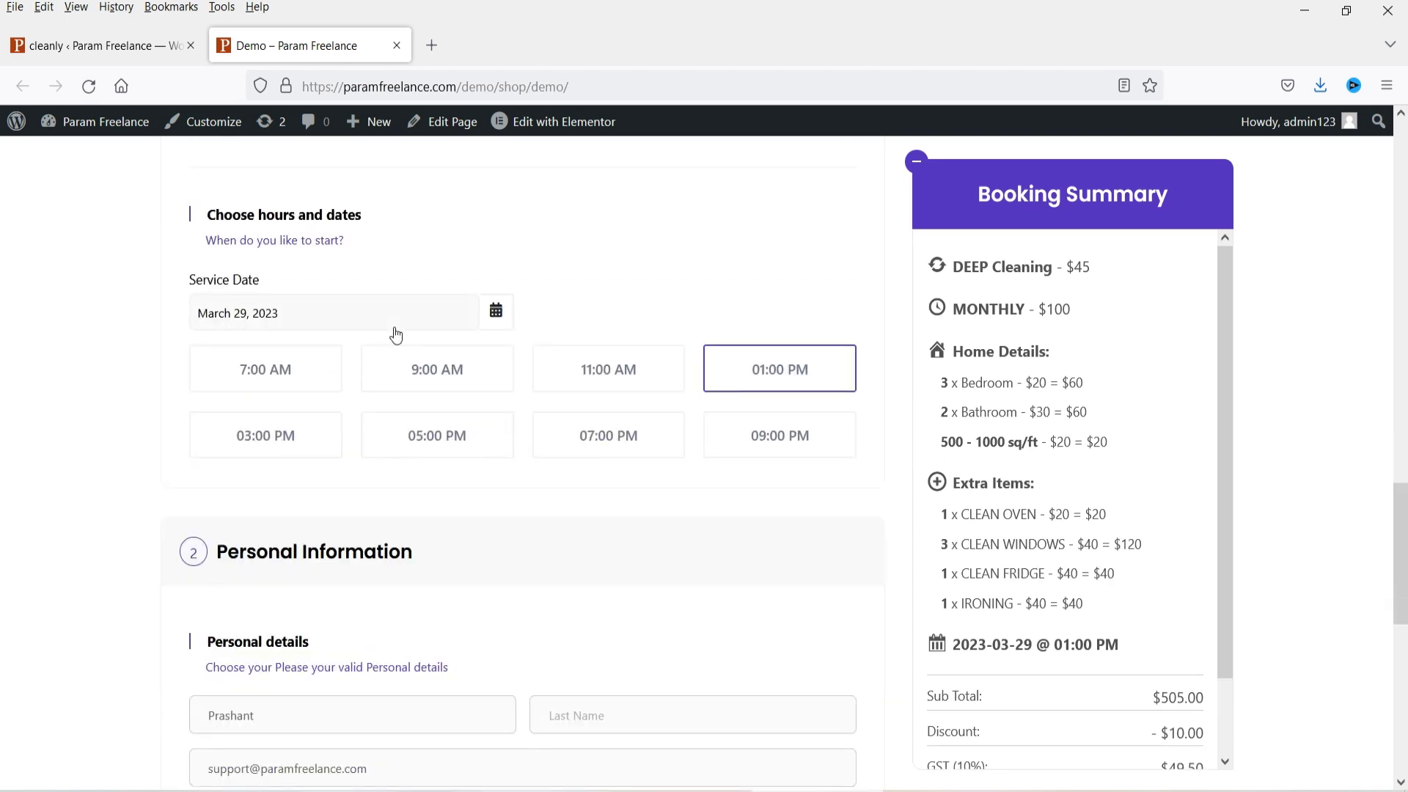
pyautogui.click(335, 316)
pyautogui.click(391, 548)
pyautogui.click(282, 435)
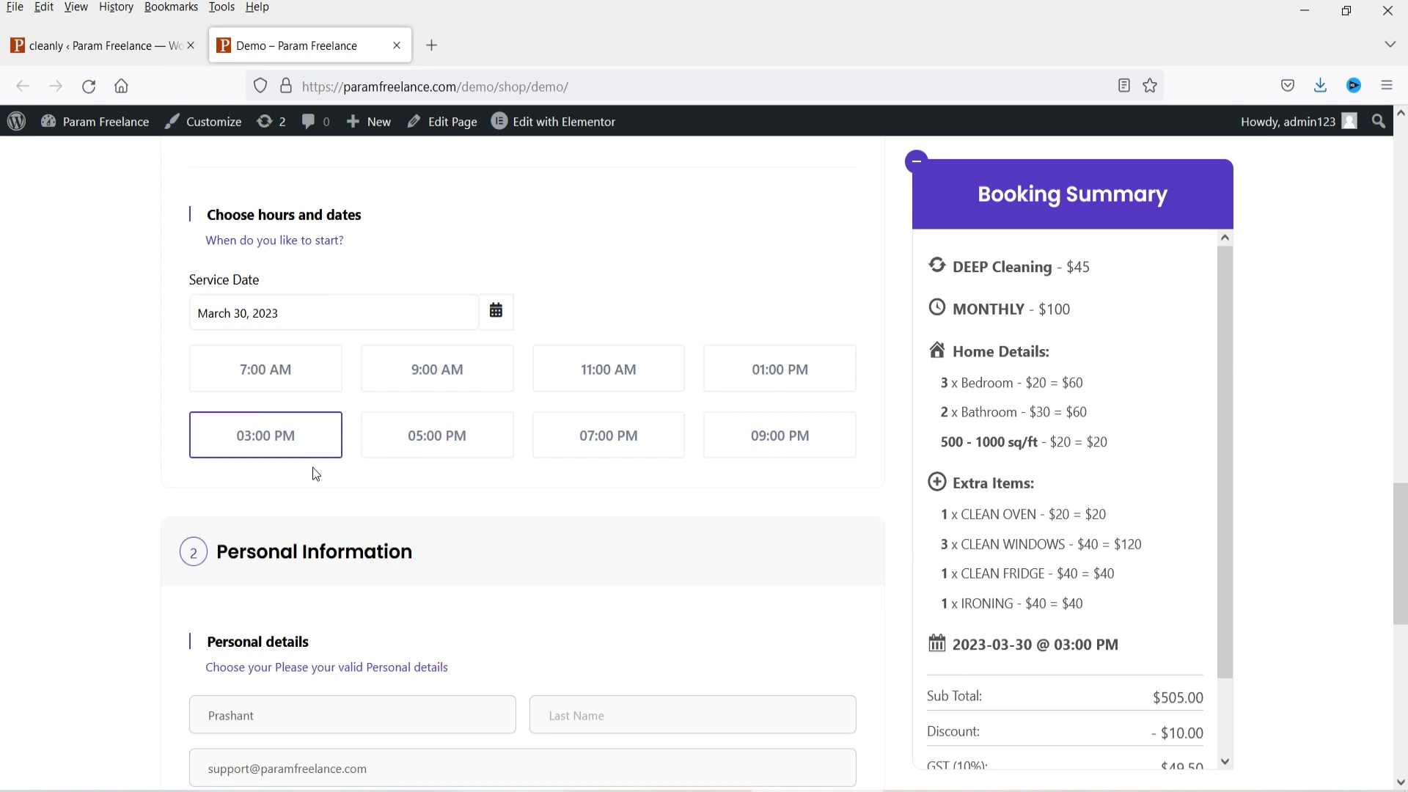
pyautogui.scroll(-4, 173, 375)
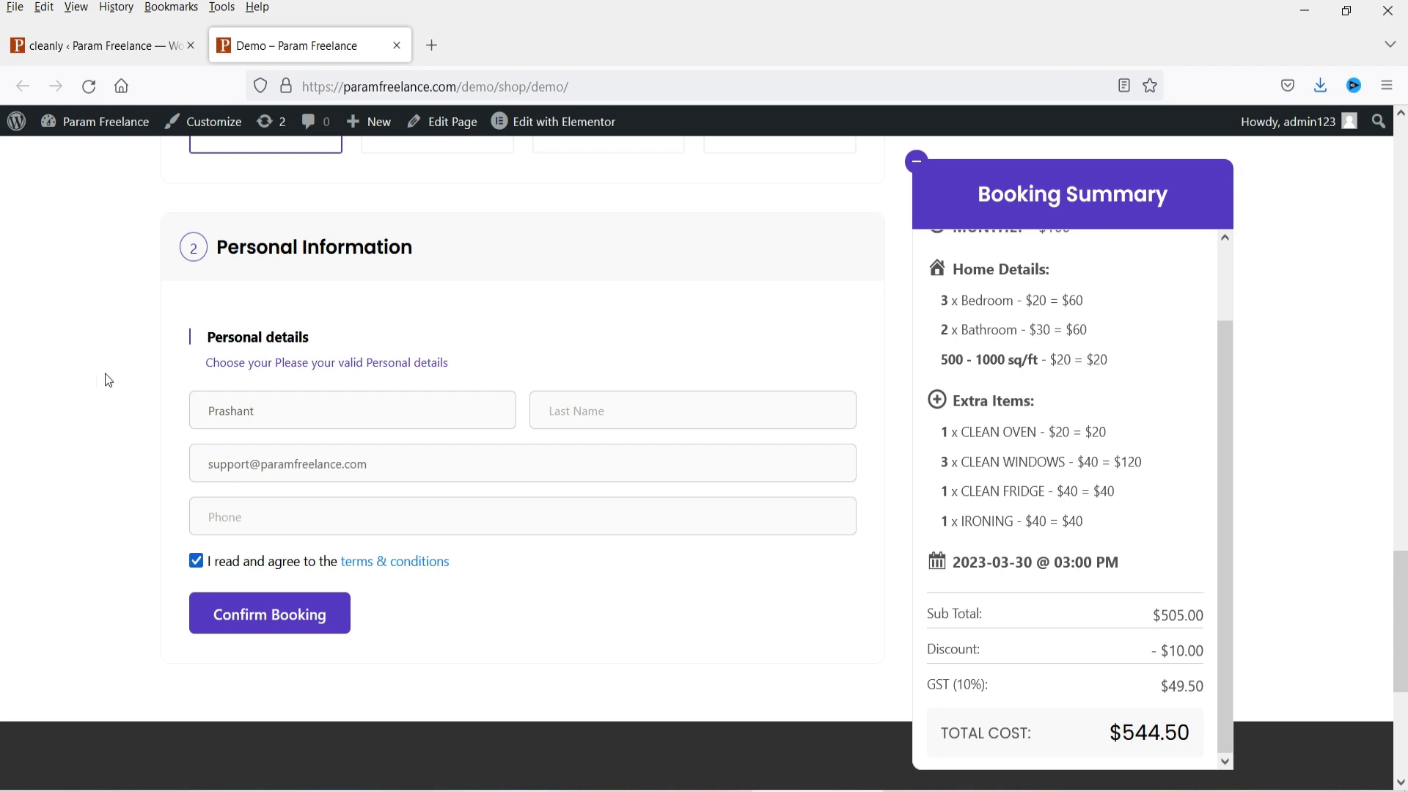
pyautogui.scroll(20, 9, 377)
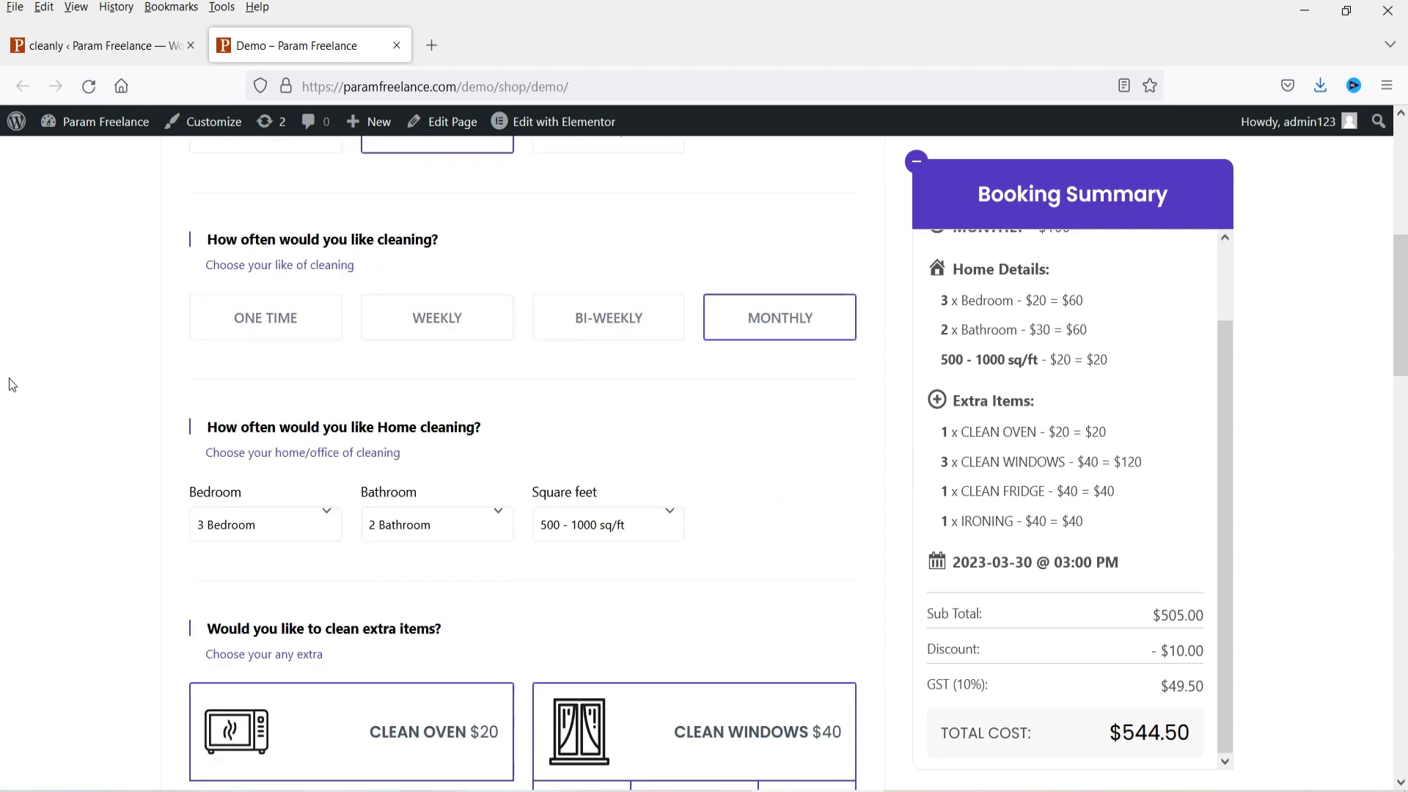
pyautogui.scroll(2, 8, 379)
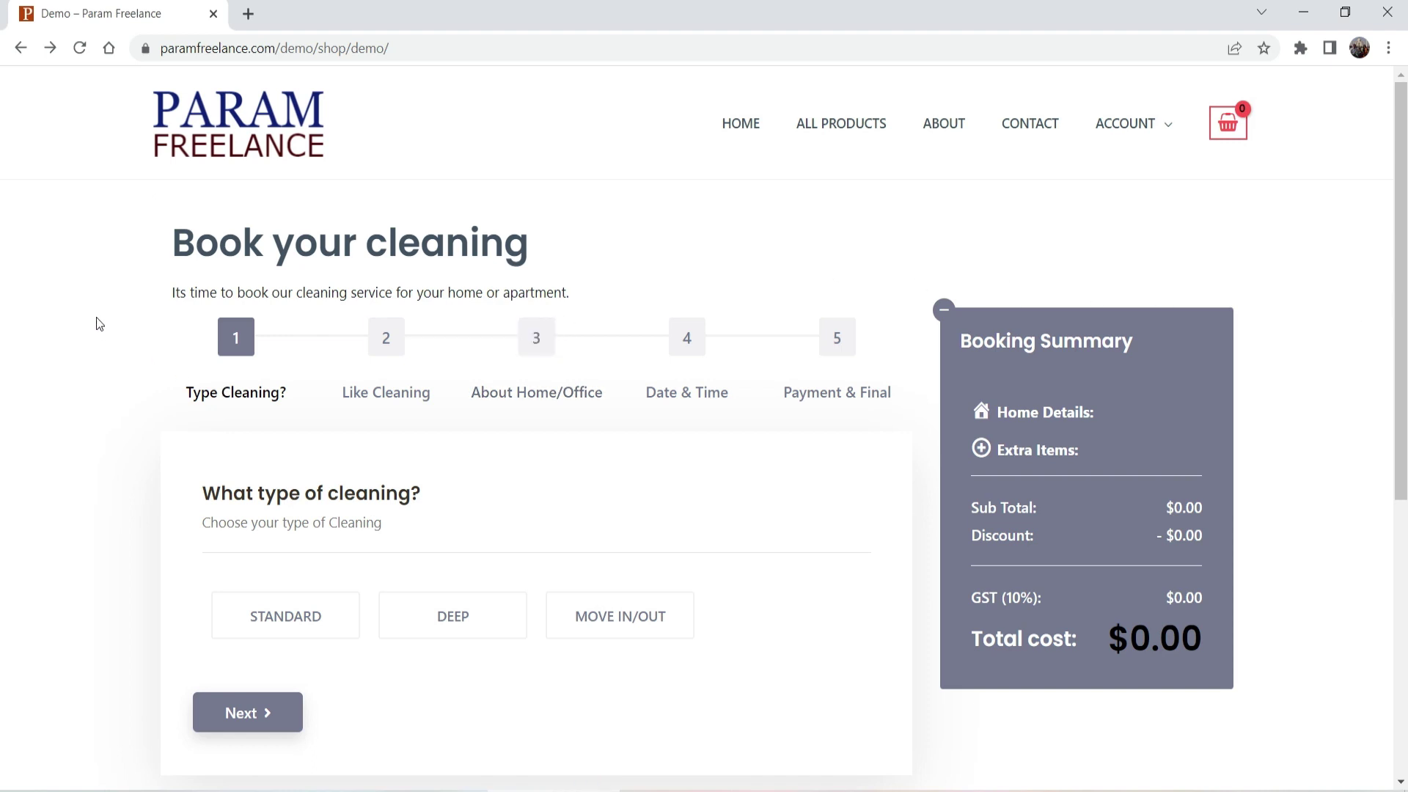
# Step: In the step form, choose Deep cleaning and Weekly frequency
pyautogui.scroll(-1, 94, 320)
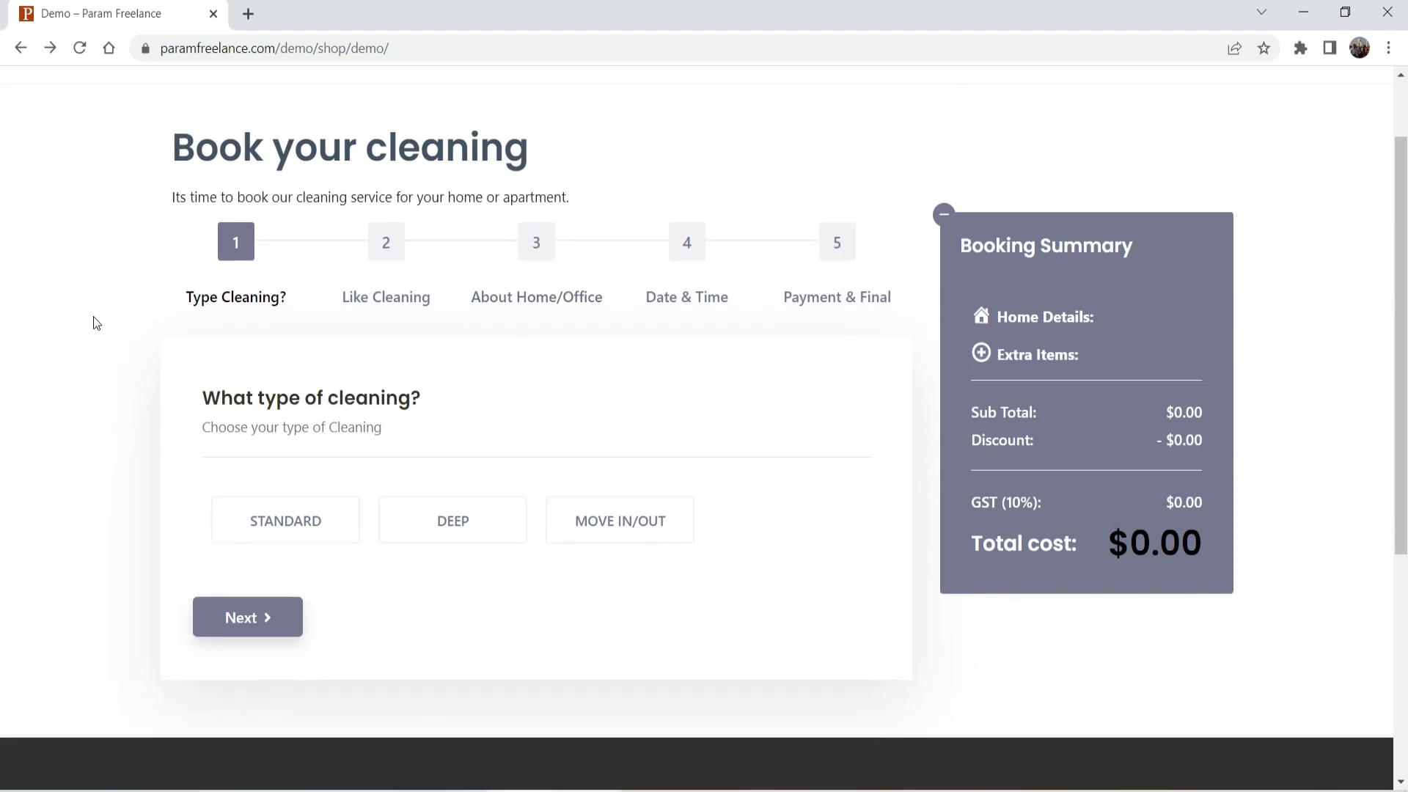
pyautogui.click(461, 533)
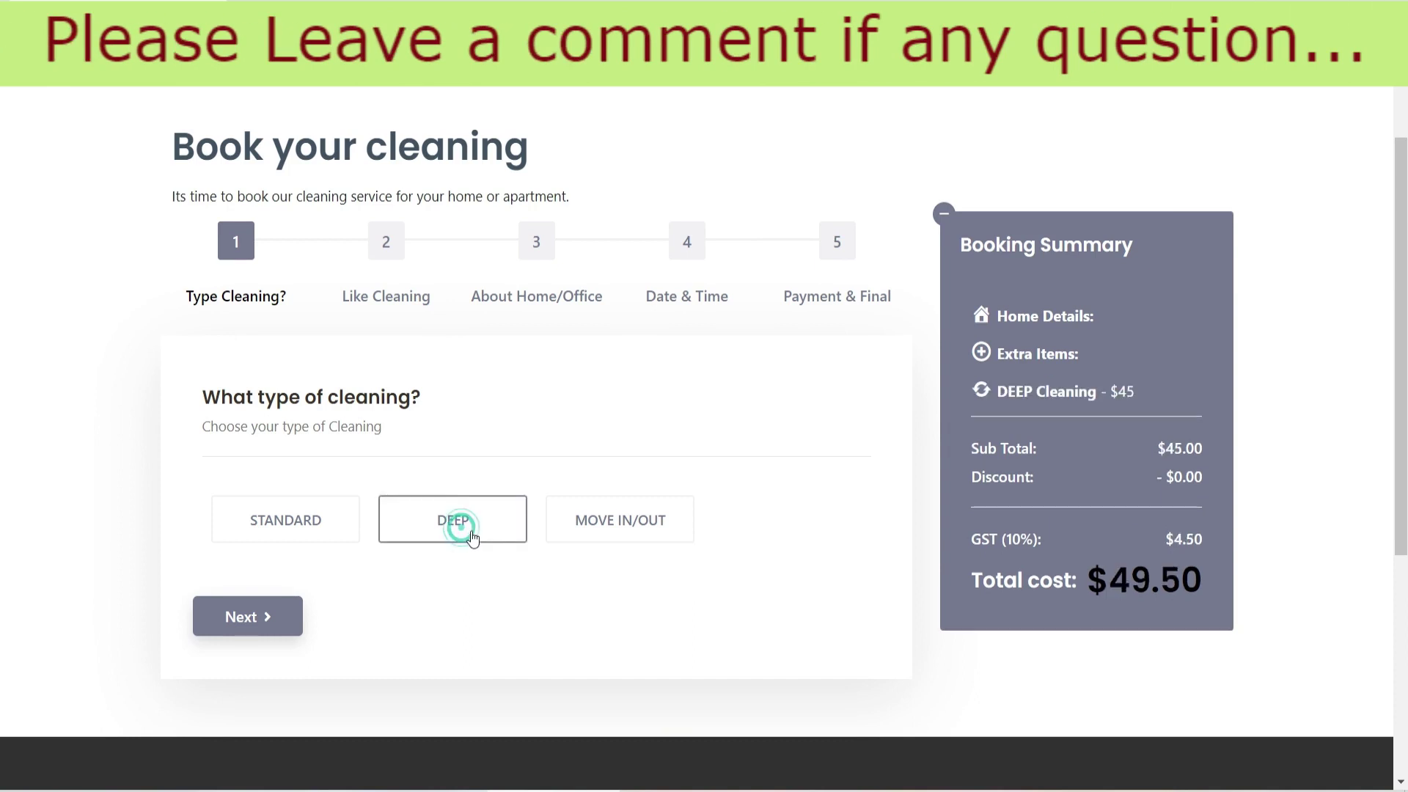
pyautogui.click(236, 619)
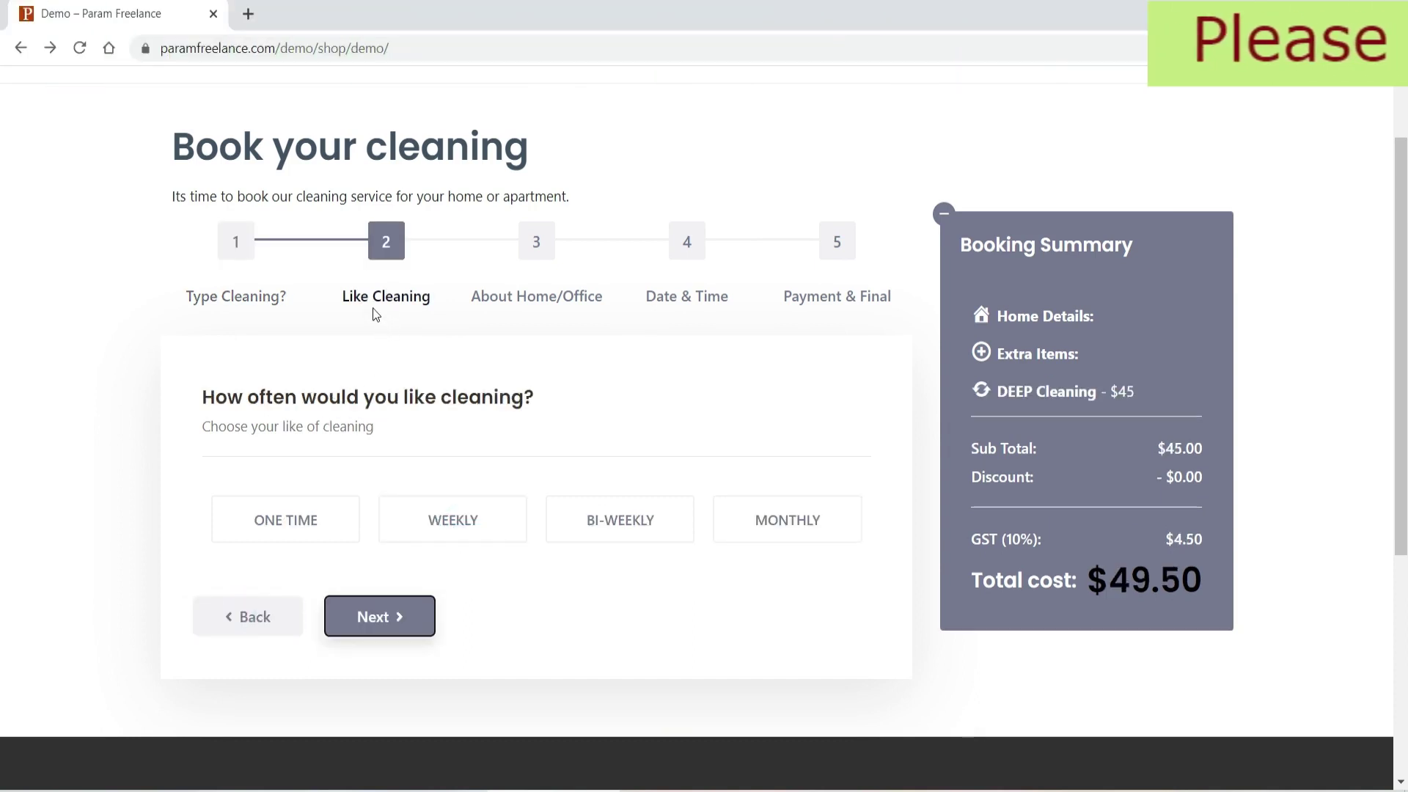
pyautogui.click(455, 527)
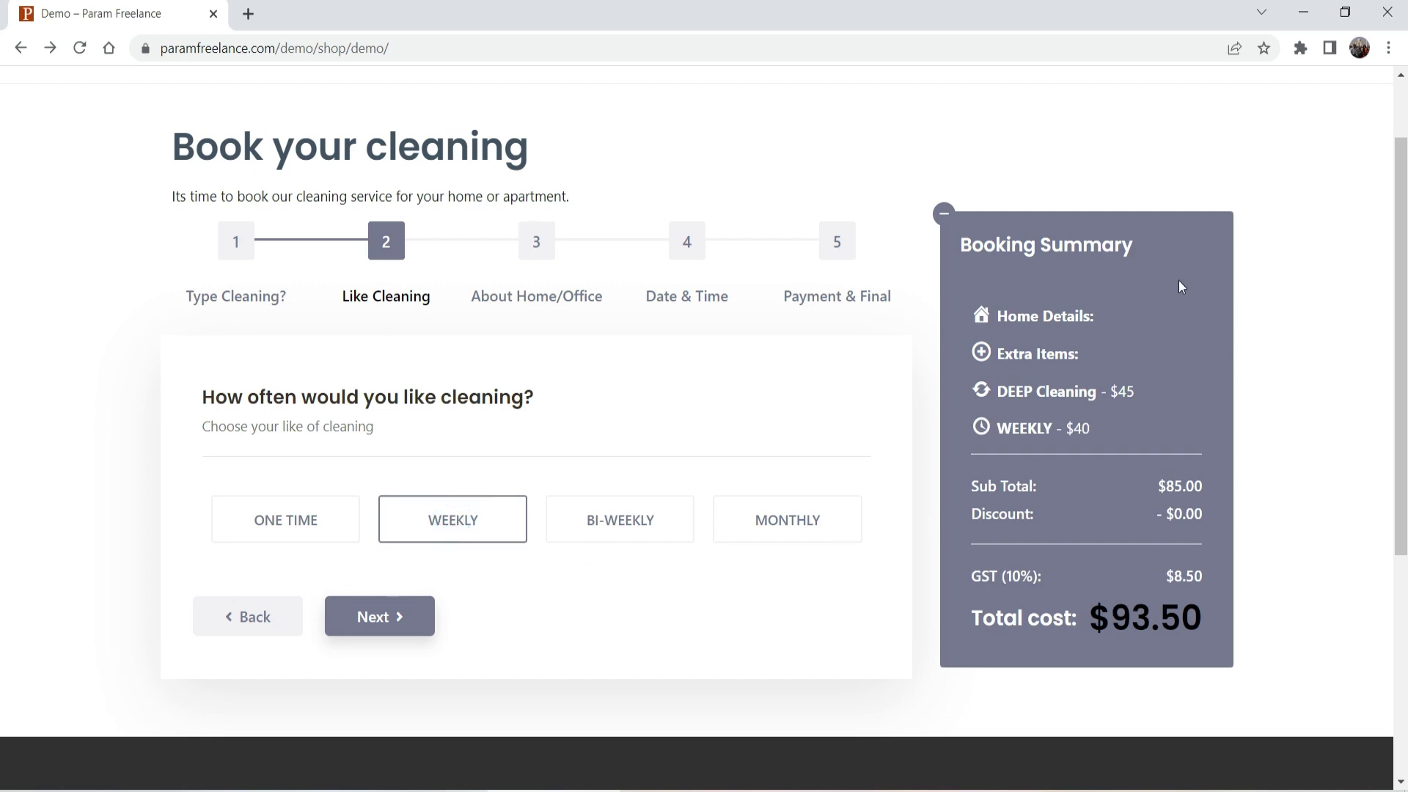
pyautogui.click(380, 619)
# Step: Set home details to 1 Bedroom, 1 Bathroom and 500 - 1000 sq/ft
pyautogui.click(273, 539)
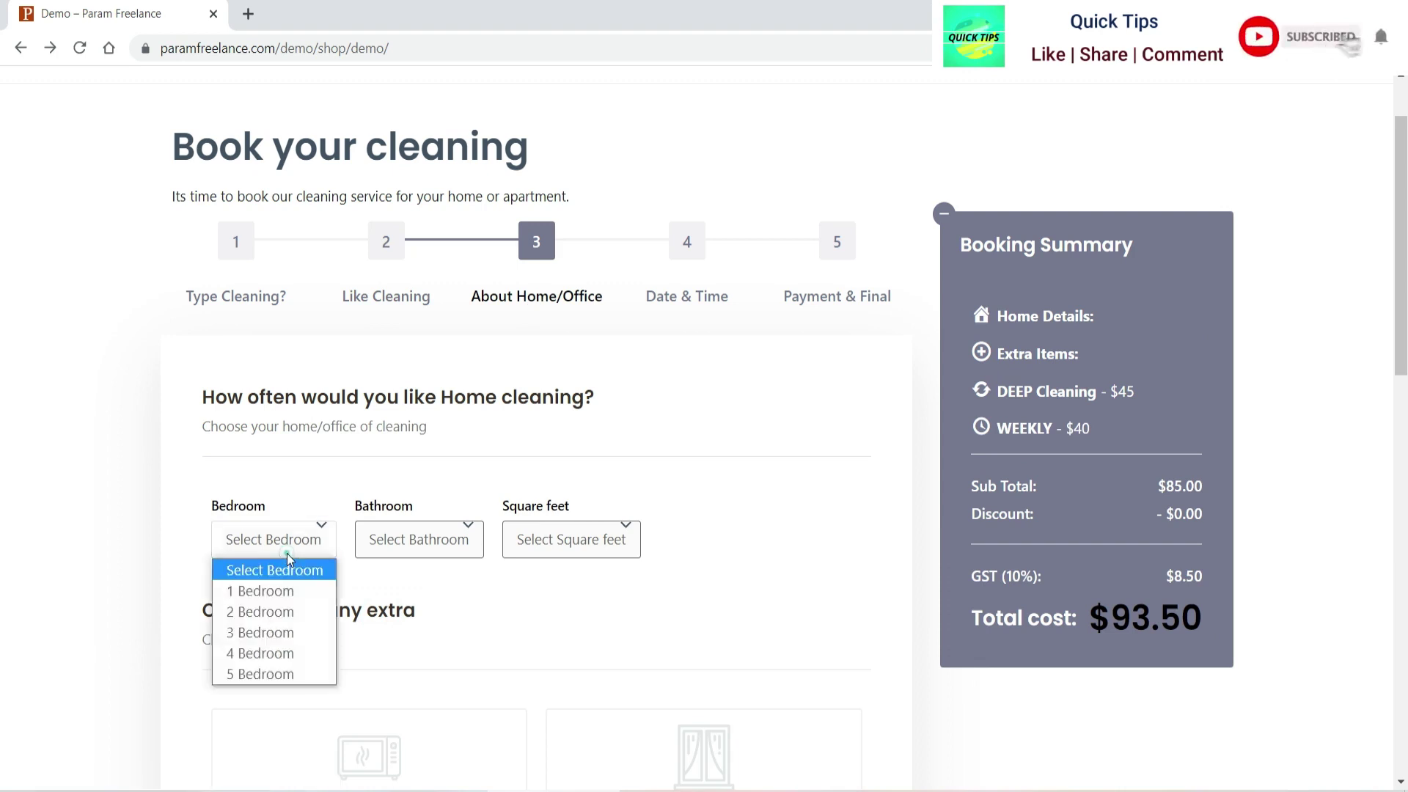
pyautogui.click(253, 588)
pyautogui.click(409, 540)
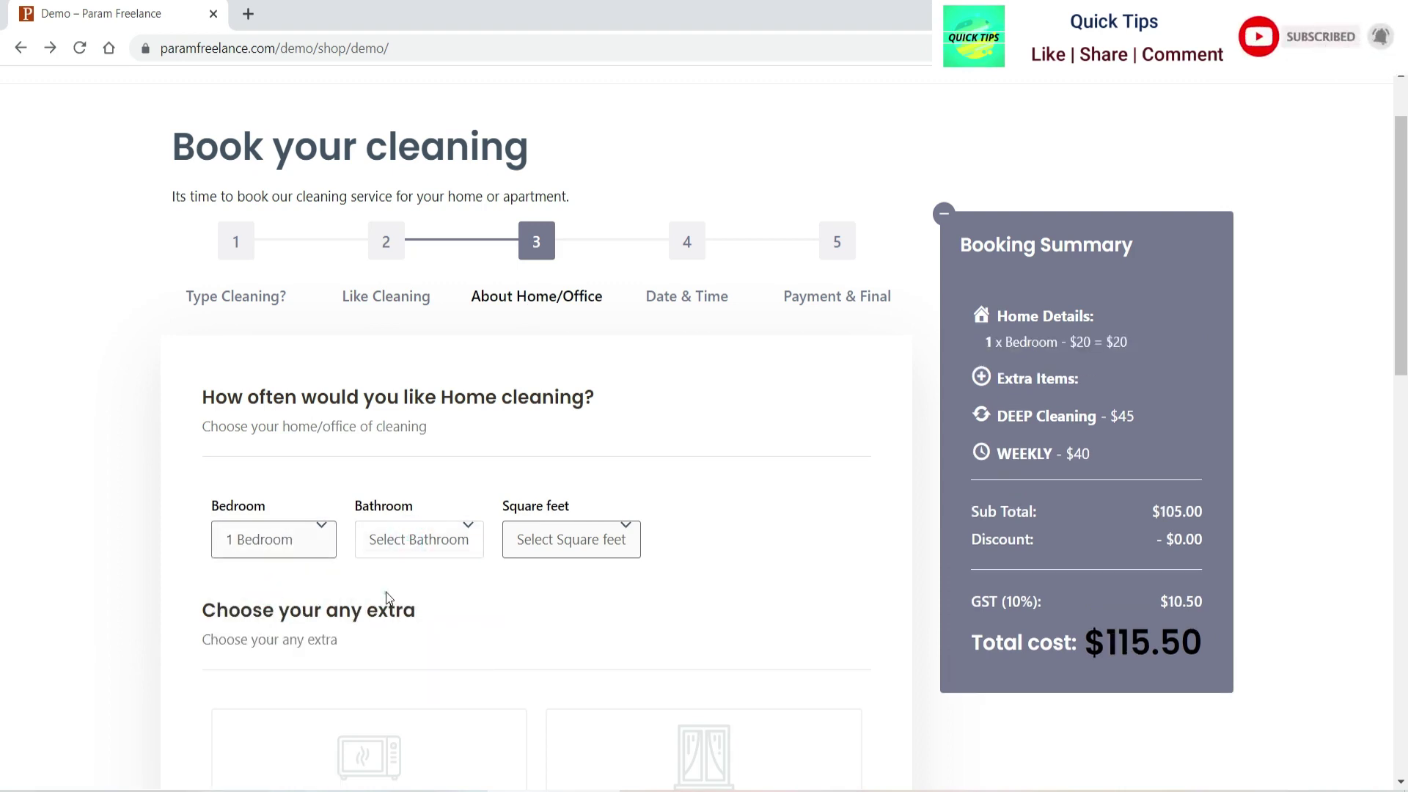
pyautogui.click(405, 591)
pyautogui.click(519, 540)
pyautogui.click(558, 593)
# Step: Add oven cleaning and ironing as extra items
pyautogui.scroll(-4, 327, 447)
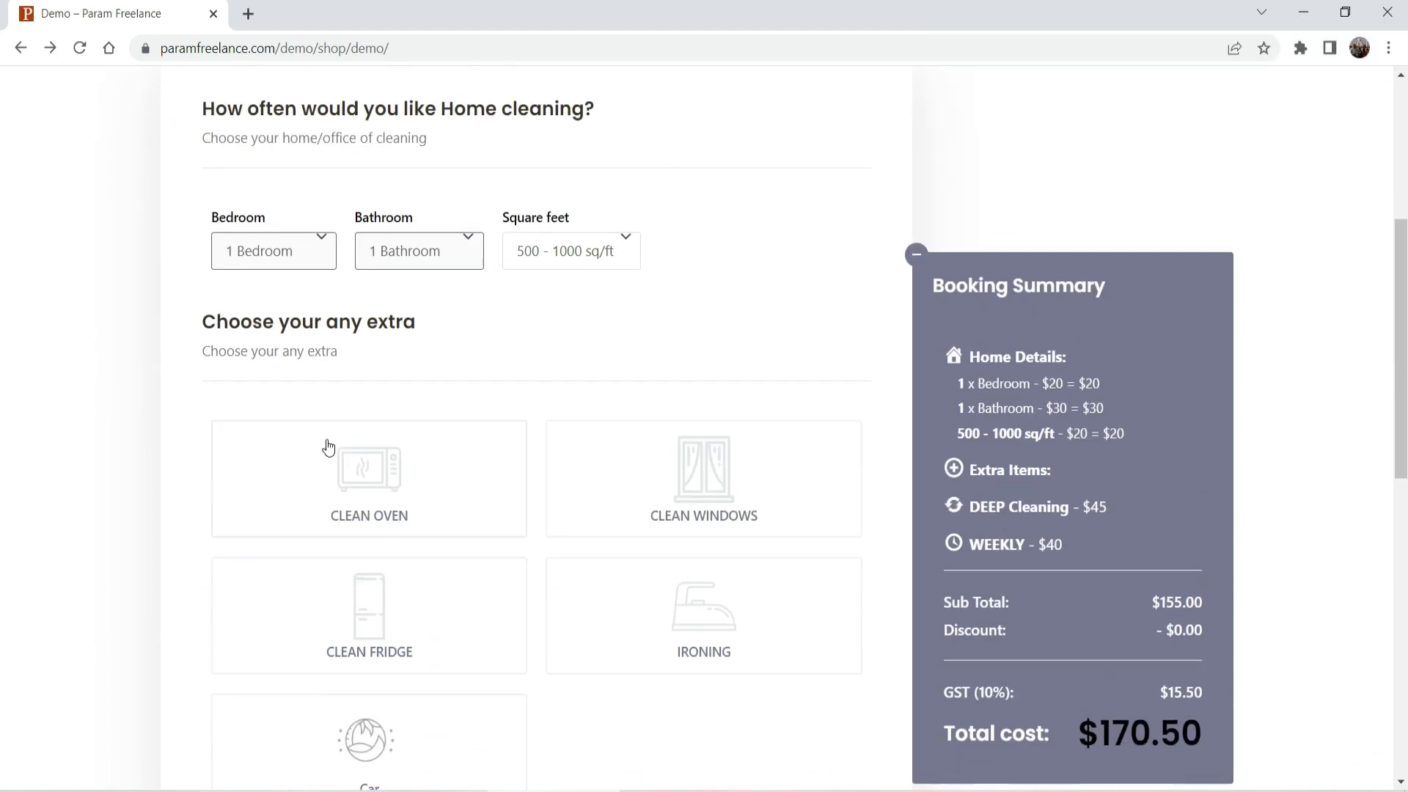
pyautogui.click(323, 443)
pyautogui.click(682, 642)
pyautogui.scroll(-6, 569, 477)
# Step: Book March 29, 2023 at 9:00 AM and continue to Payment & Final details
pyautogui.click(400, 595)
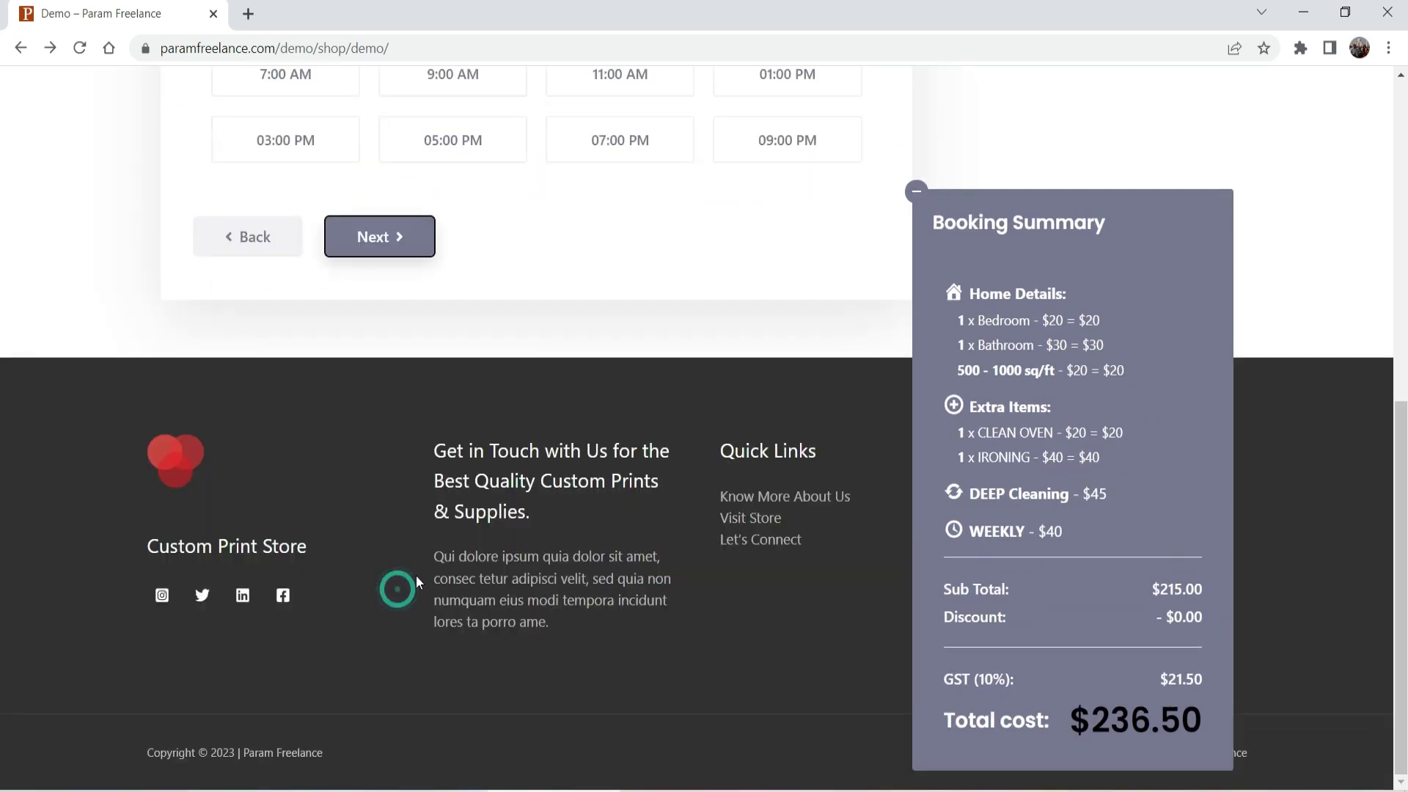
pyautogui.click(291, 402)
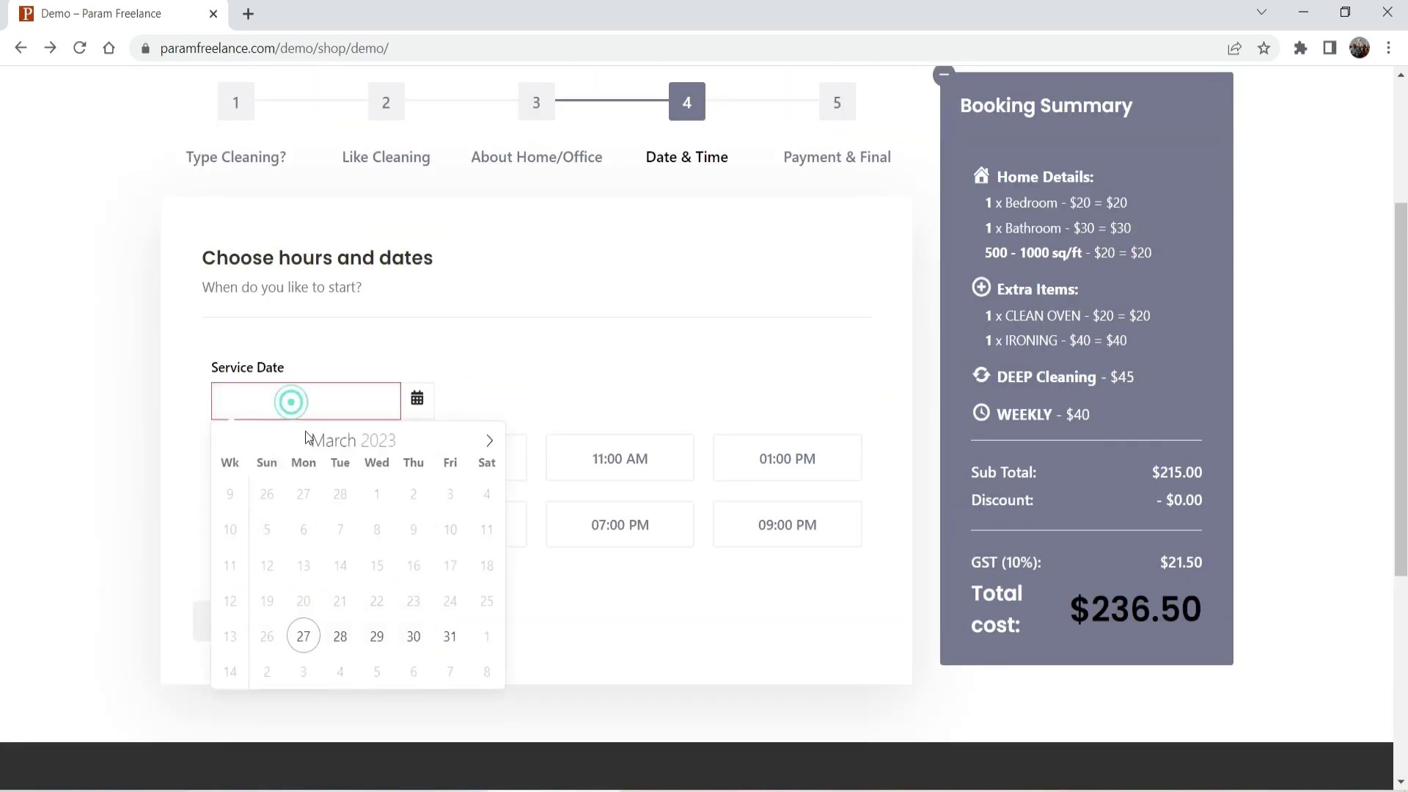
pyautogui.click(377, 636)
pyautogui.click(468, 465)
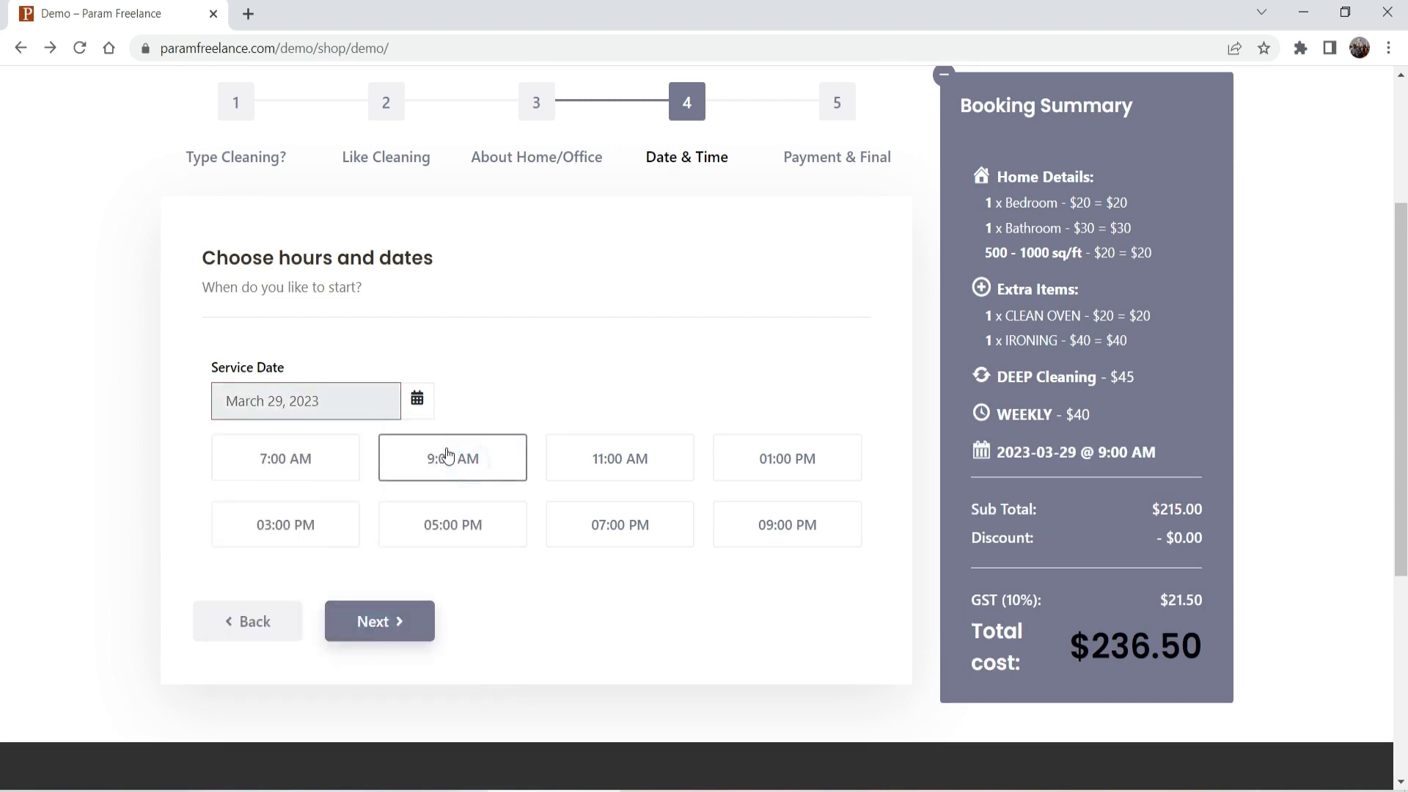
pyautogui.click(402, 627)
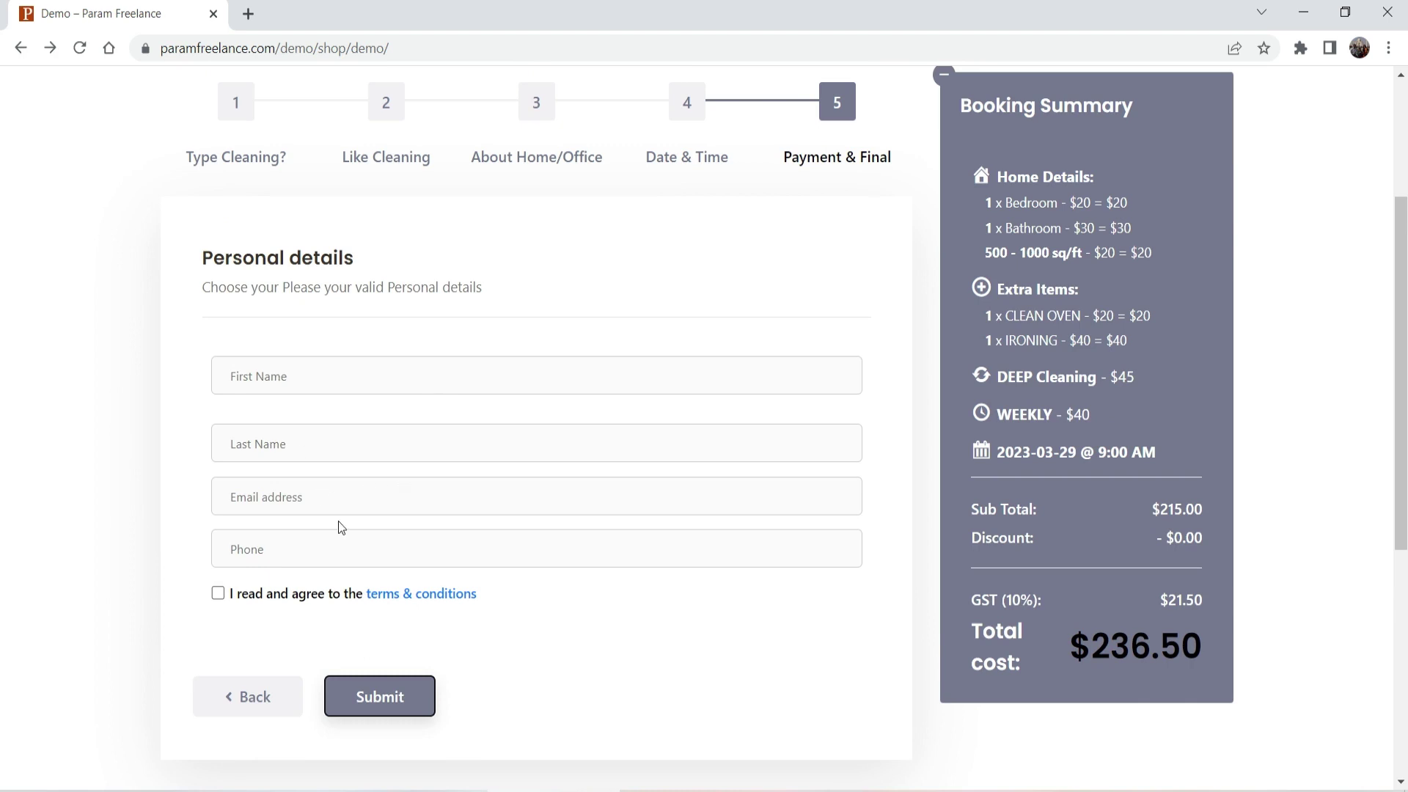
pyautogui.scroll(3, 1274, 567)
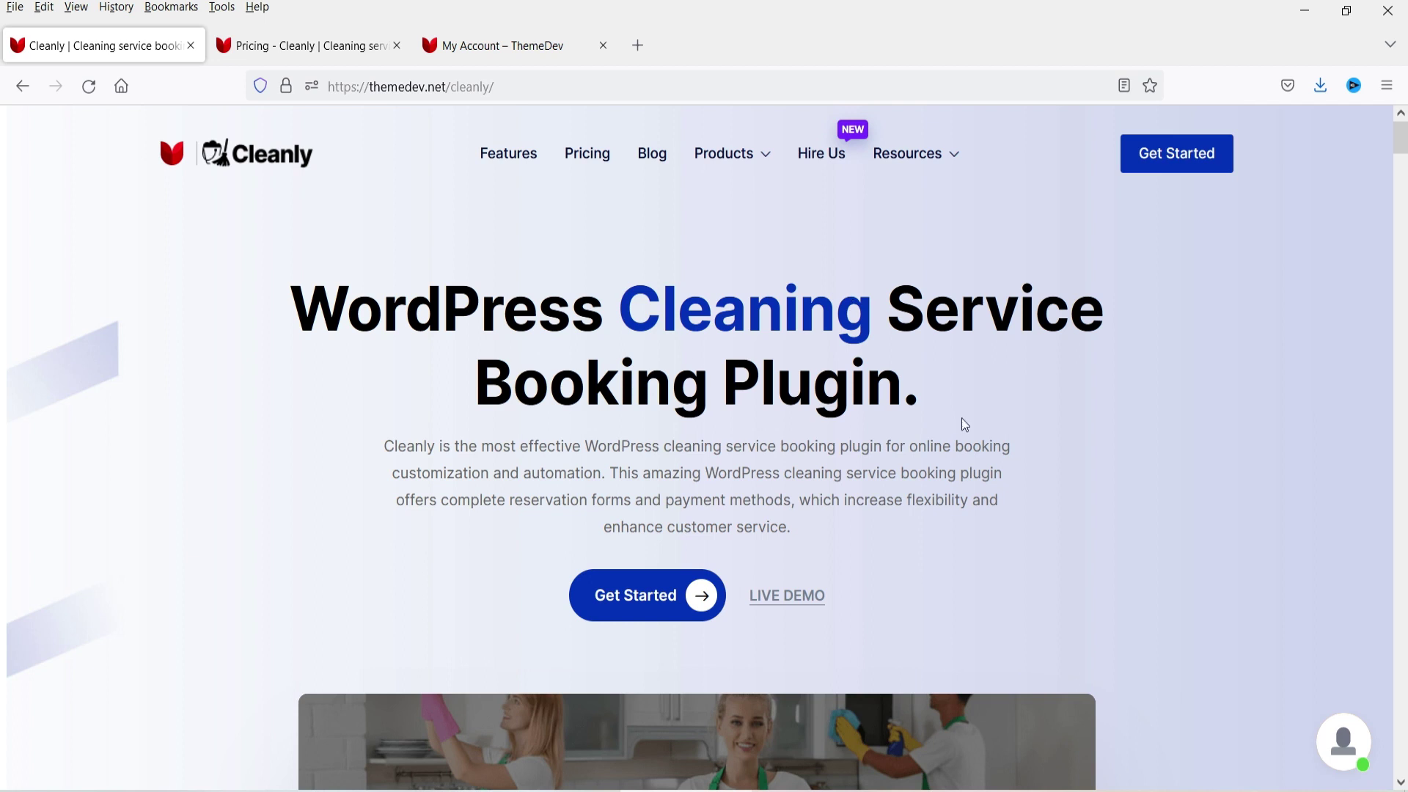
pyautogui.scroll(-5, 1219, 418)
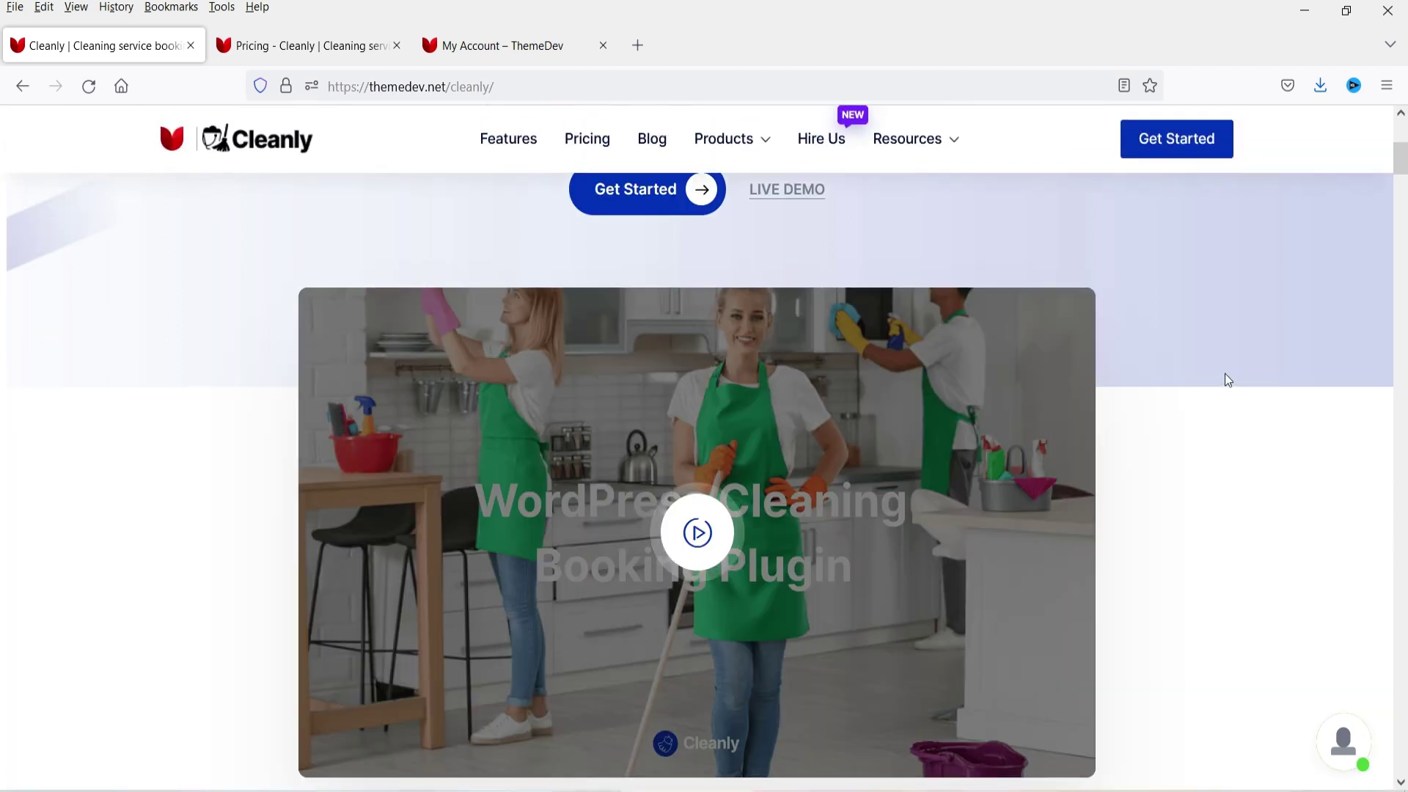
pyautogui.scroll(-7, 1231, 393)
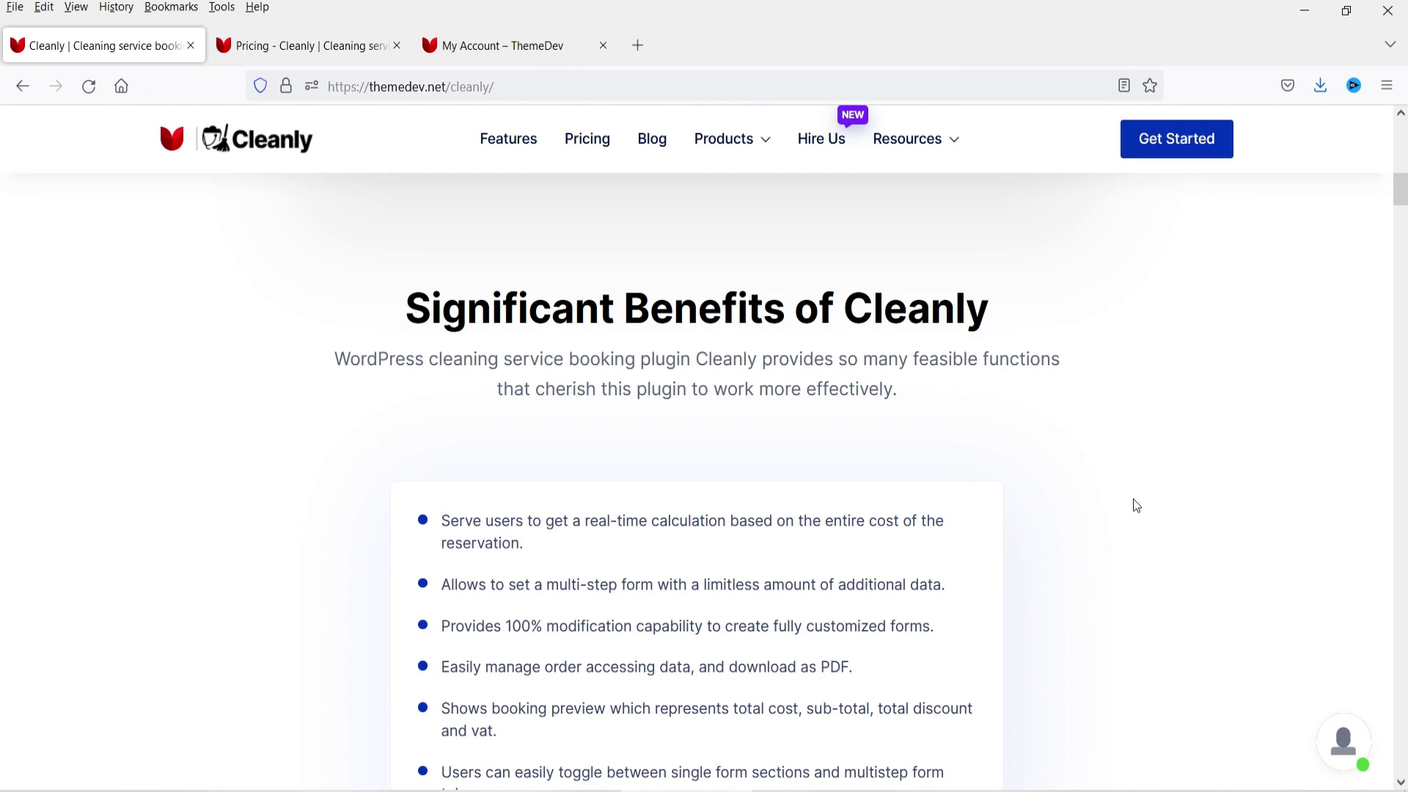
pyautogui.scroll(-10, 1146, 506)
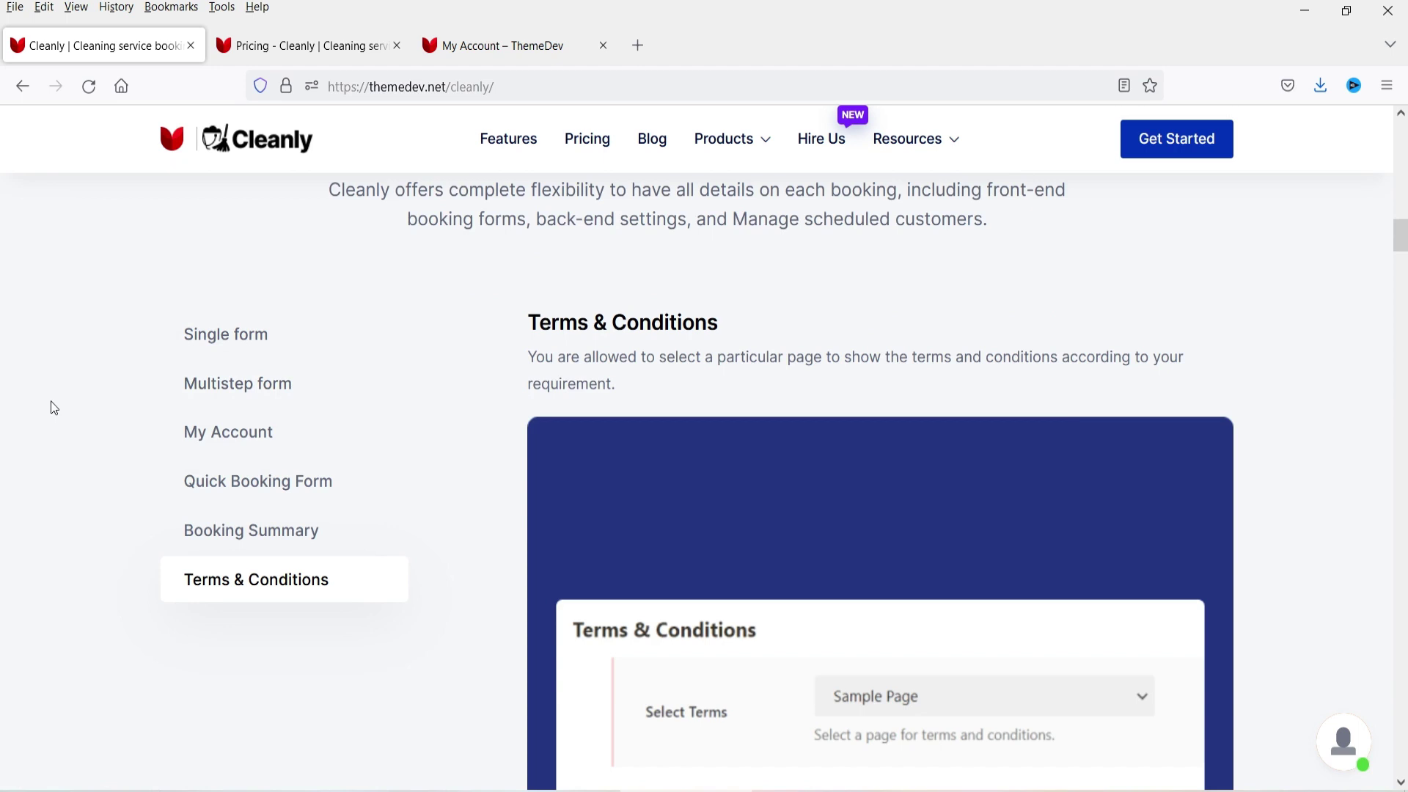
pyautogui.click(197, 477)
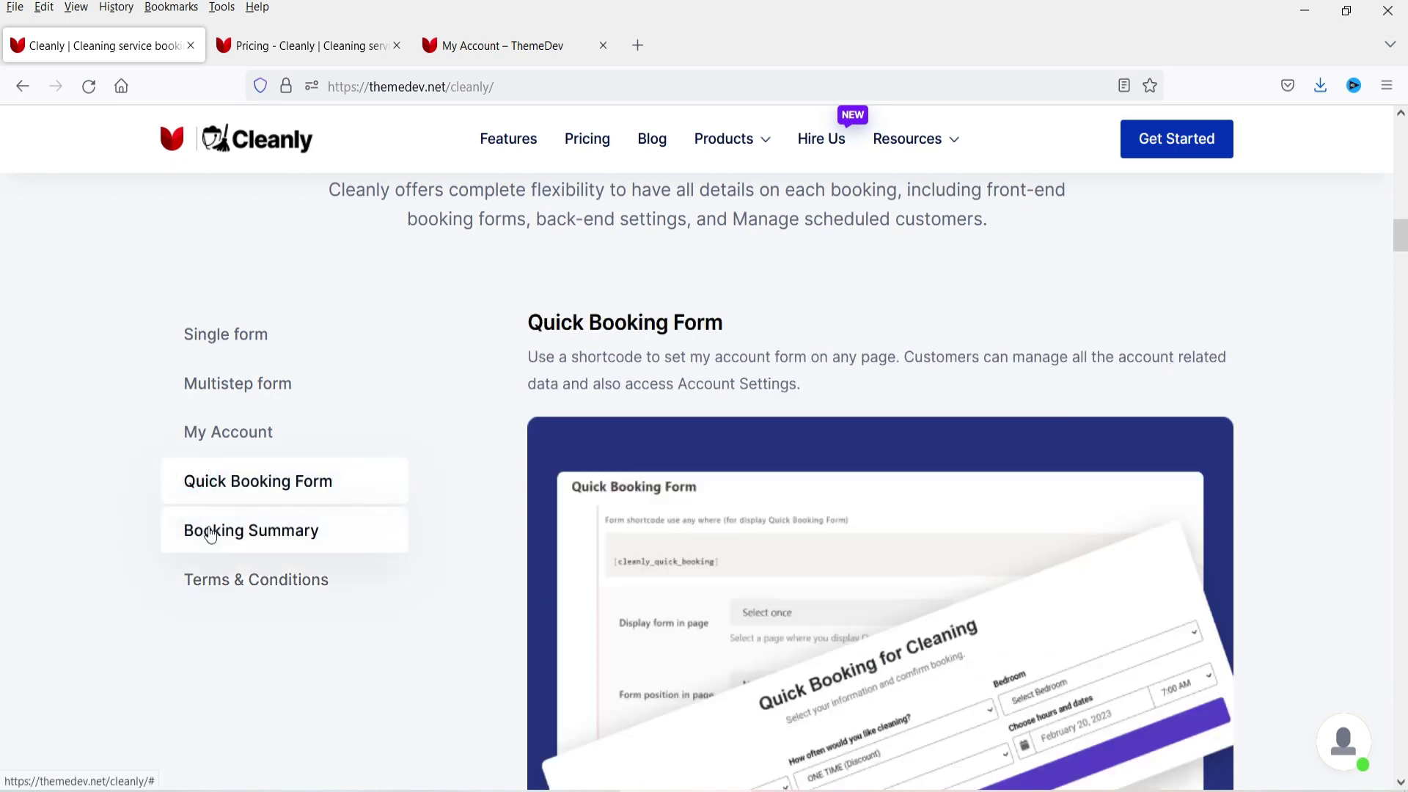
pyautogui.click(200, 530)
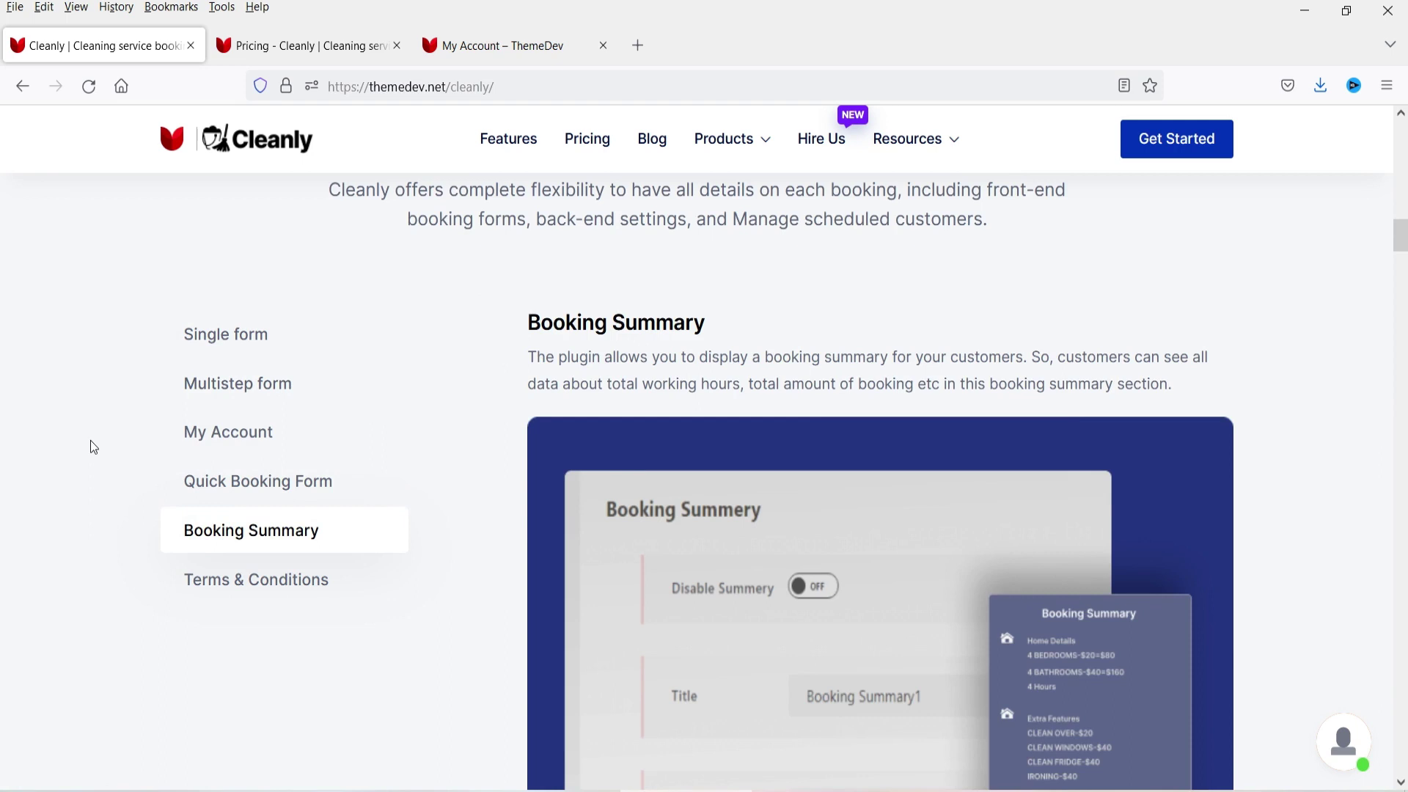
pyautogui.scroll(-10, 224, 338)
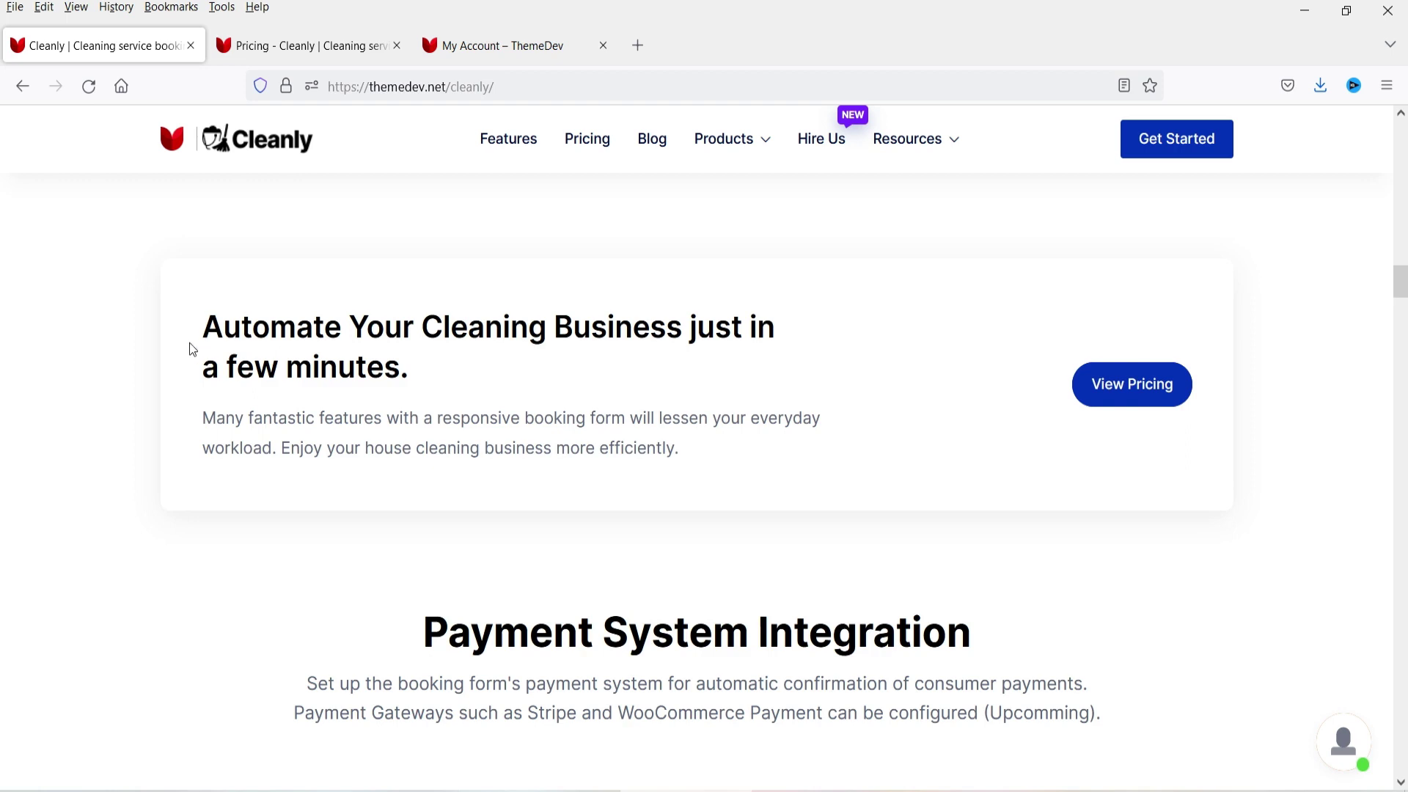
pyautogui.scroll(-3, 169, 366)
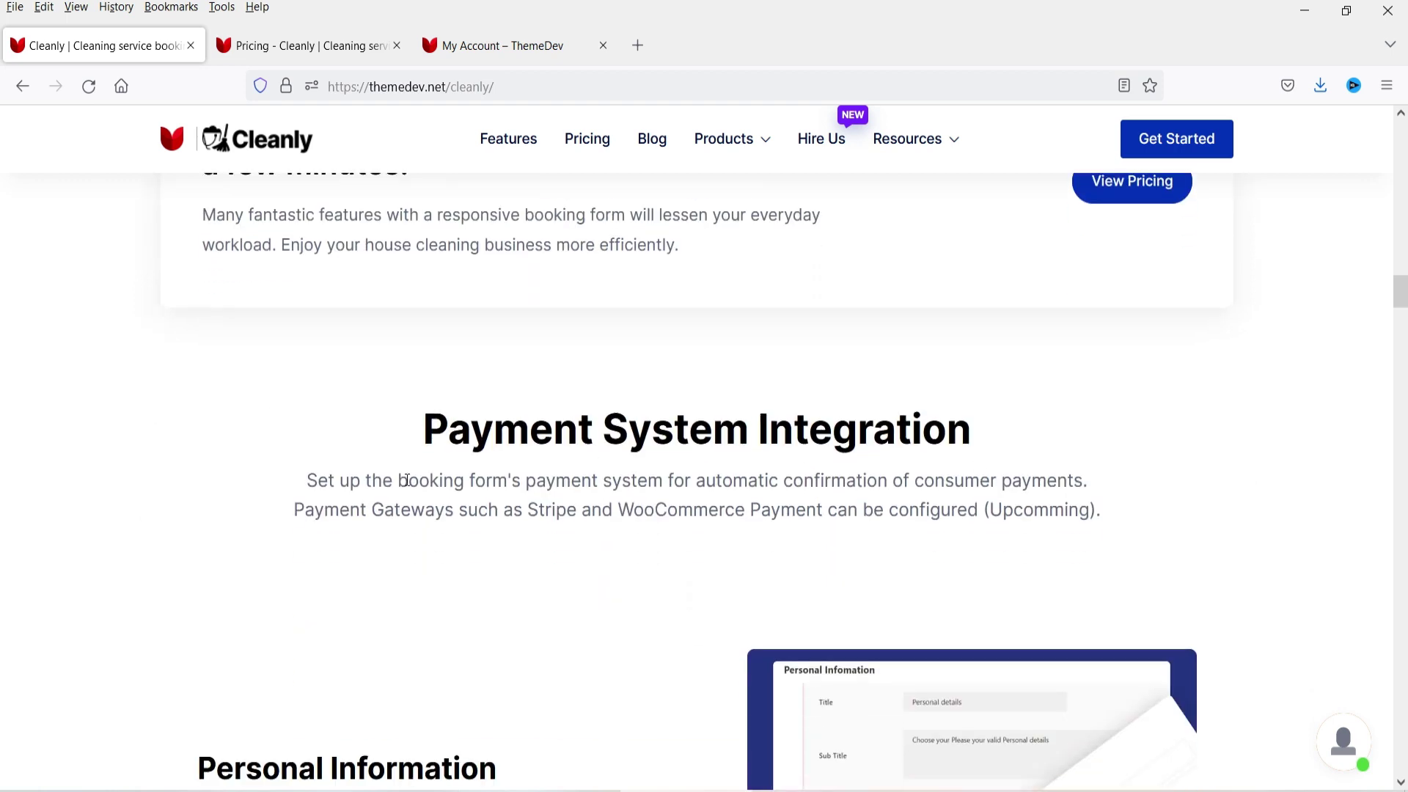
pyautogui.moveTo(534, 509); pyautogui.dragTo(823, 510)
pyautogui.click(688, 562)
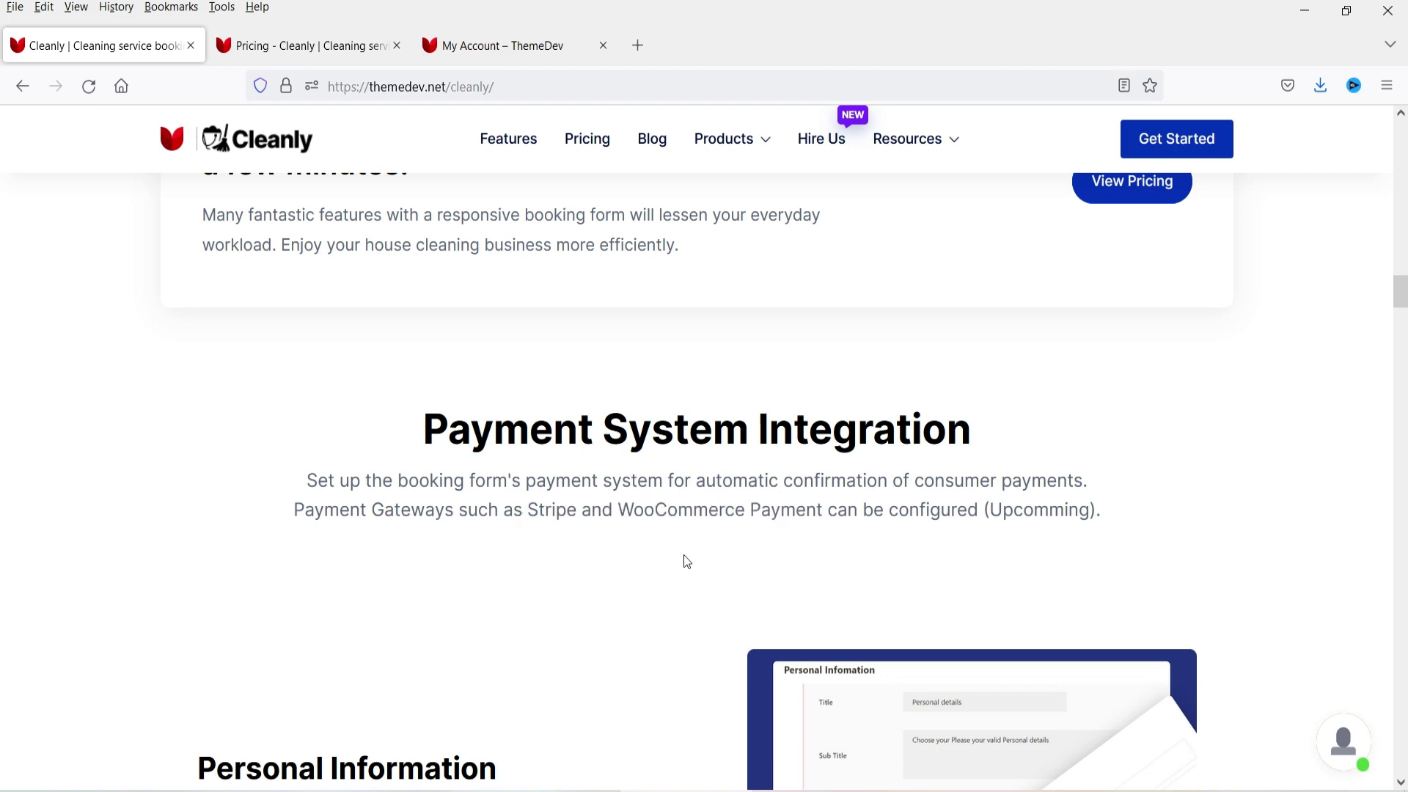
pyautogui.doubleClick(534, 509)
pyautogui.moveTo(624, 528); pyautogui.dragTo(823, 509)
pyautogui.click(1188, 508)
pyautogui.scroll(-1, 540, 514)
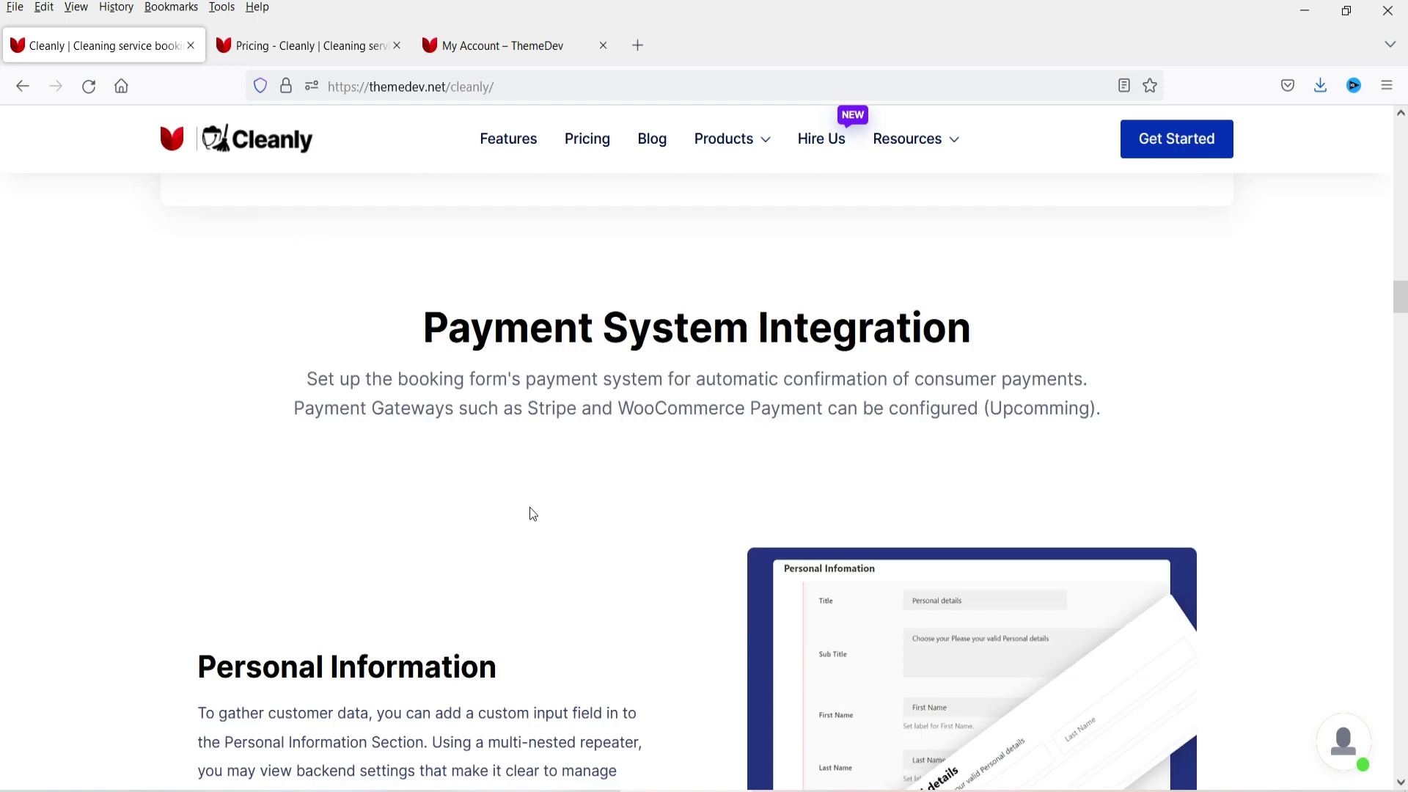
pyautogui.scroll(-8, 529, 509)
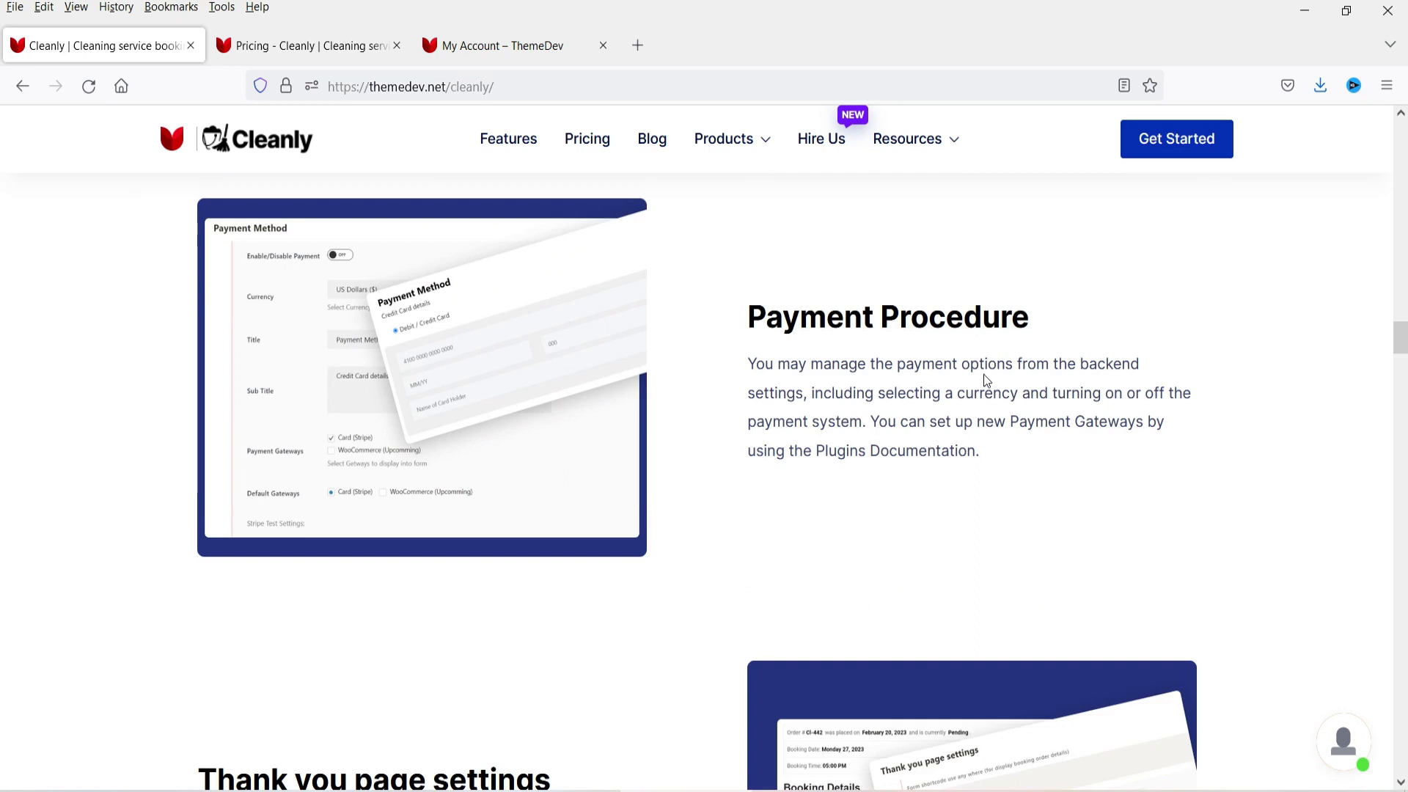
pyautogui.scroll(-10, 984, 374)
pyautogui.scroll(-15, 1160, 405)
pyautogui.scroll(3, 713, 320)
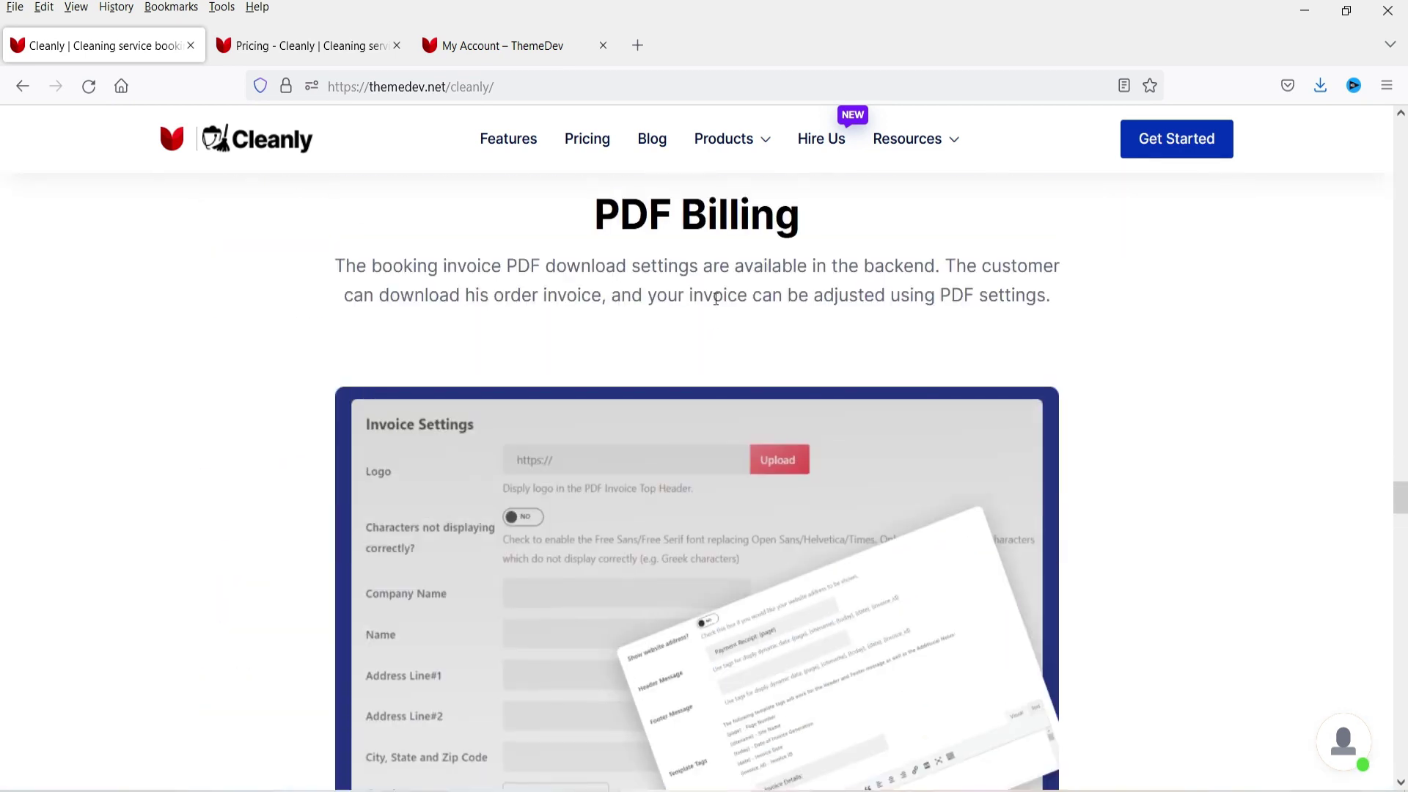
pyautogui.scroll(-12, 189, 349)
pyautogui.scroll(6, 189, 352)
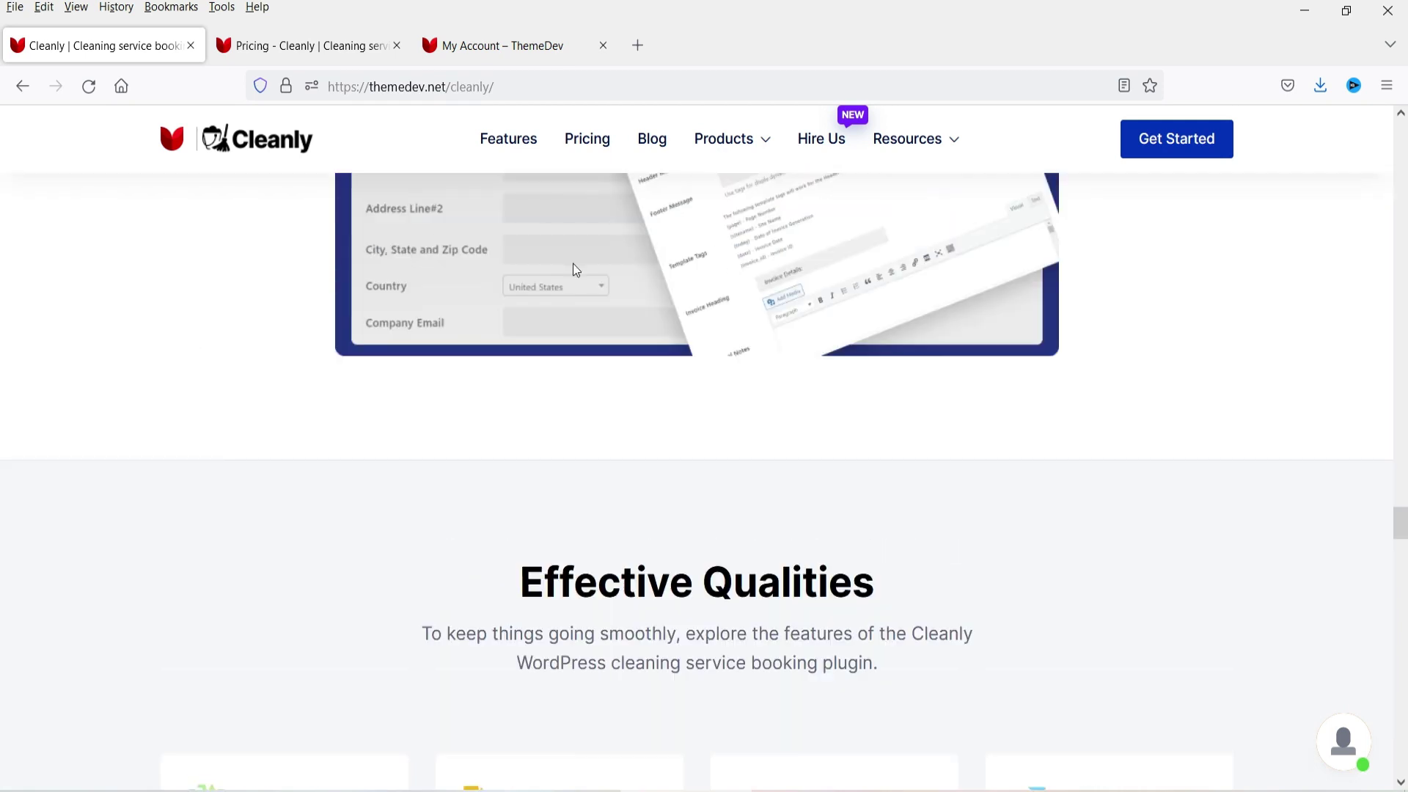
pyautogui.scroll(-4, 215, 450)
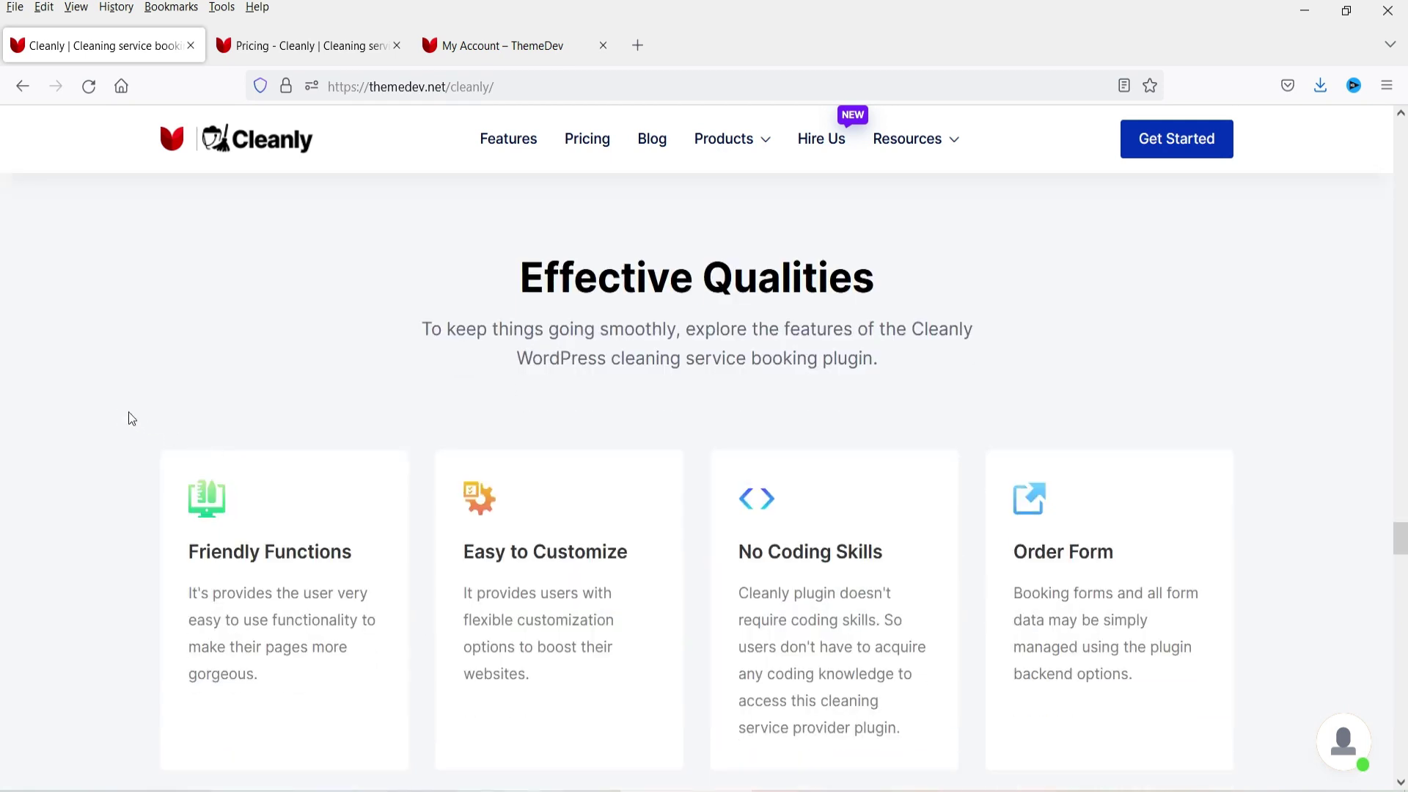
pyautogui.scroll(-2, 86, 395)
pyautogui.scroll(-2, 86, 395)
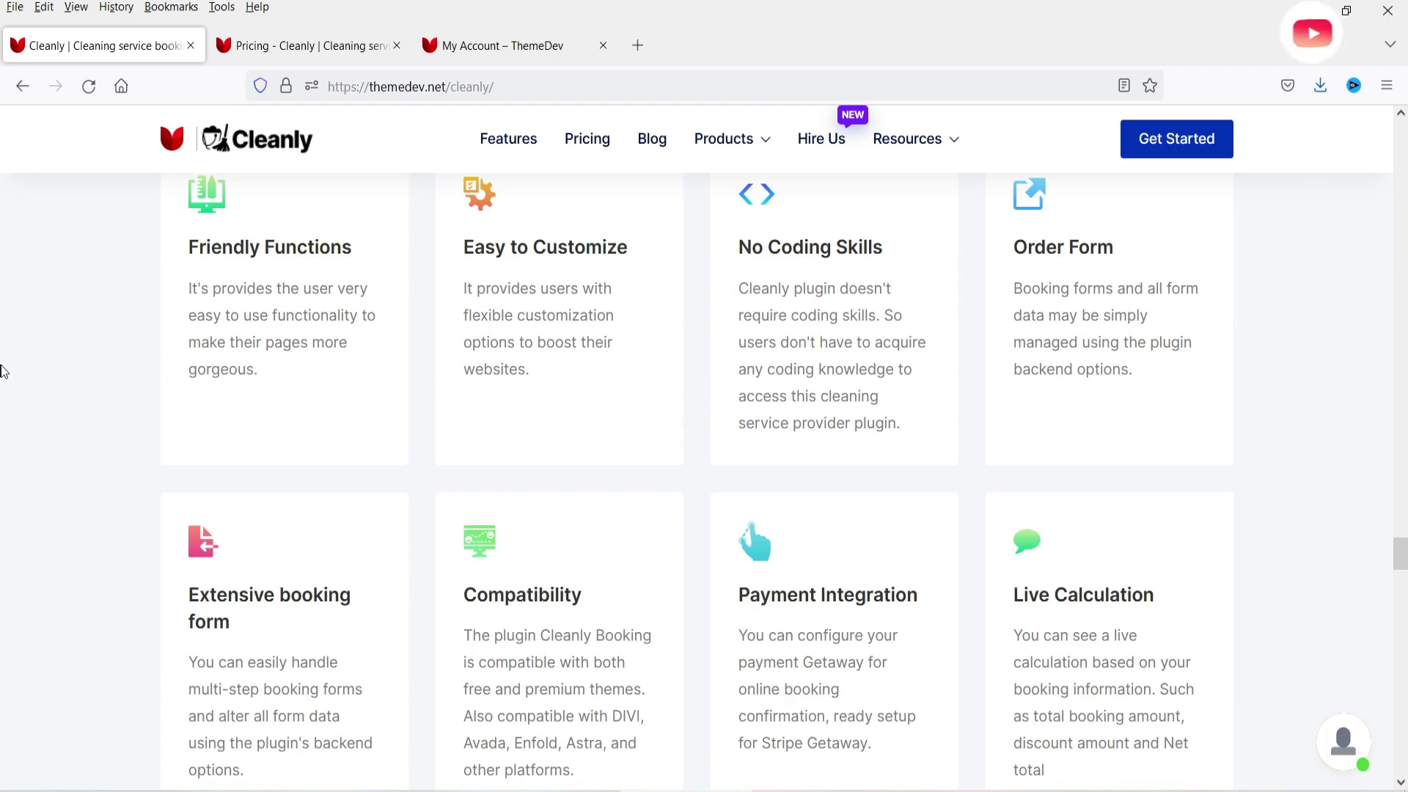
pyautogui.scroll(-3, 37, 378)
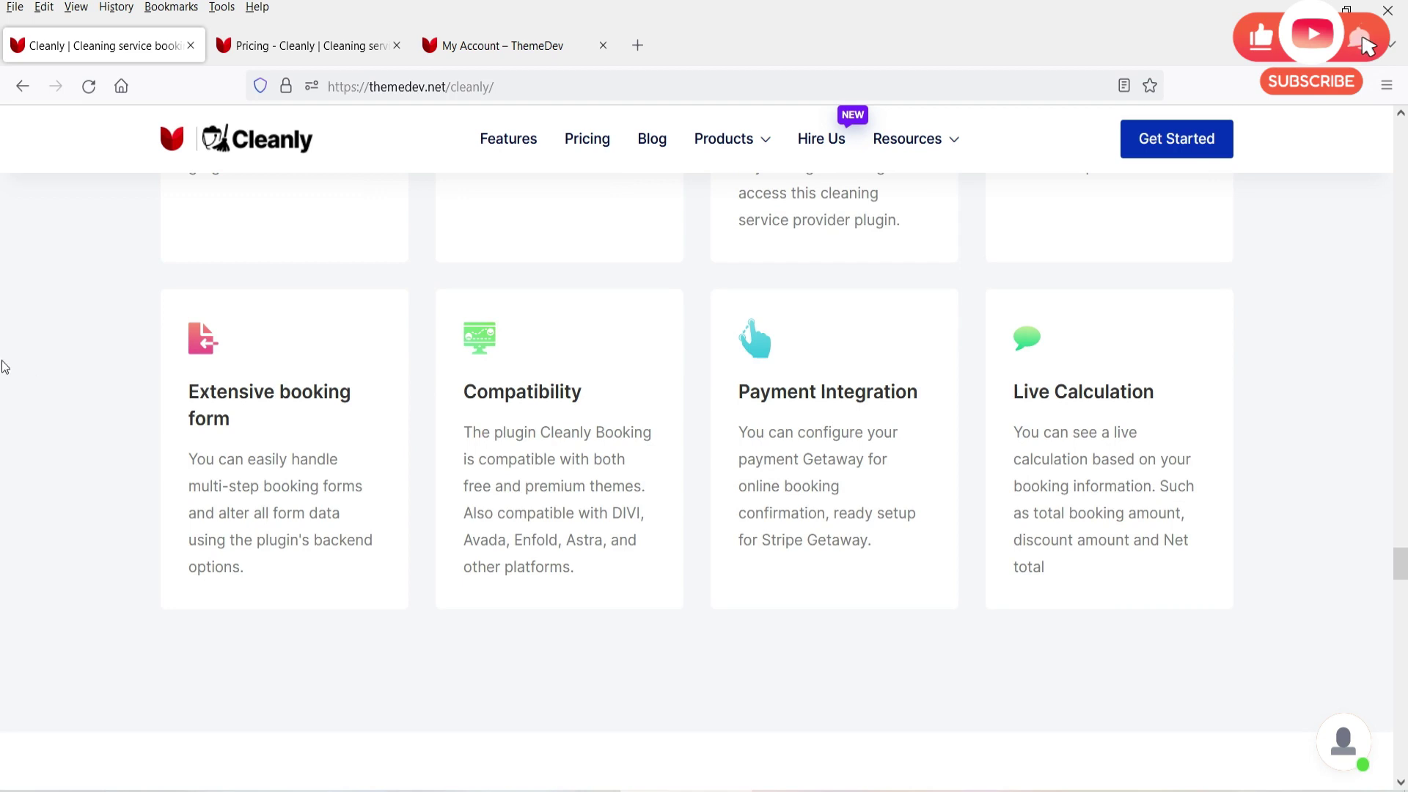
pyautogui.scroll(10, 2, 360)
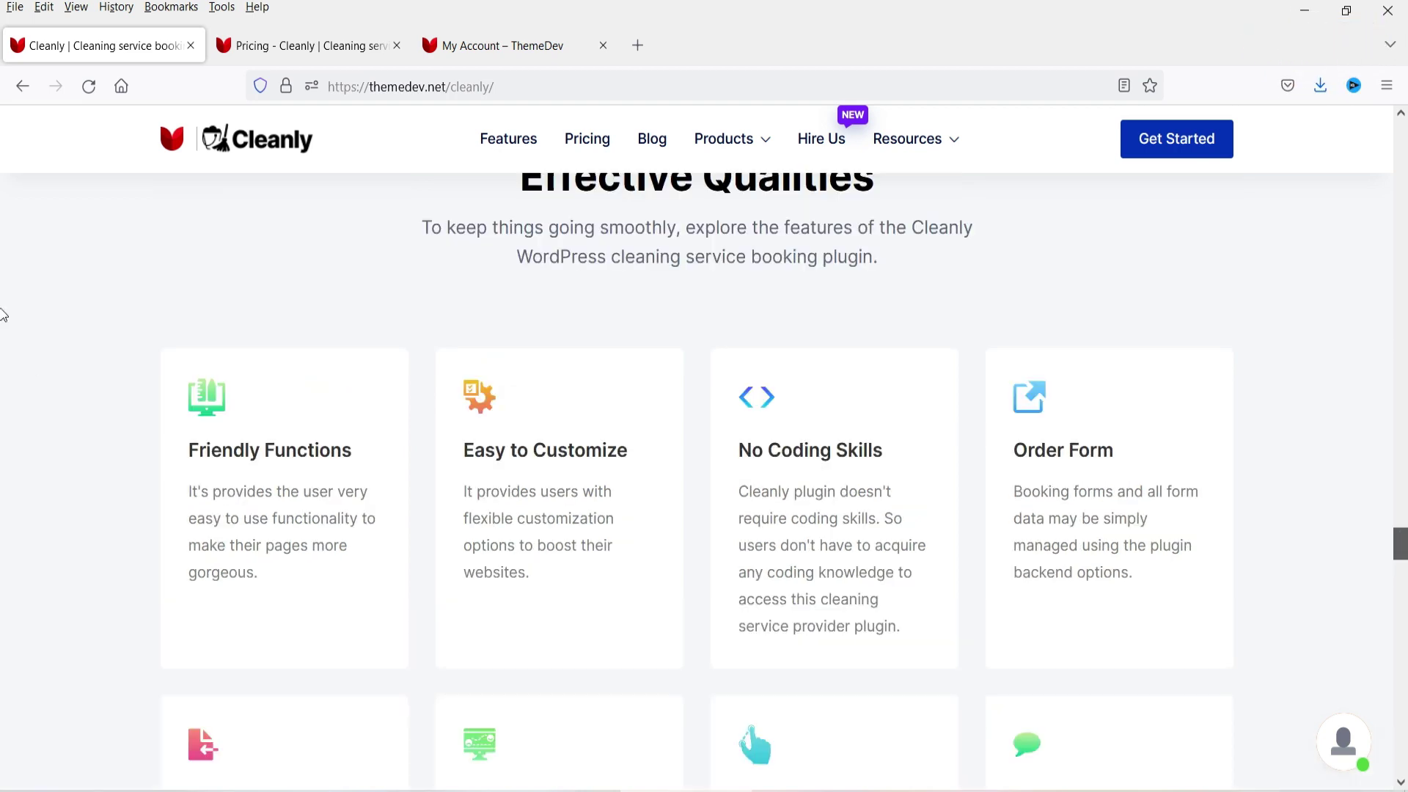
# Step: On the Cleanly Pricing page, compare Annual versus Lifetime plan prices
pyautogui.click(249, 51)
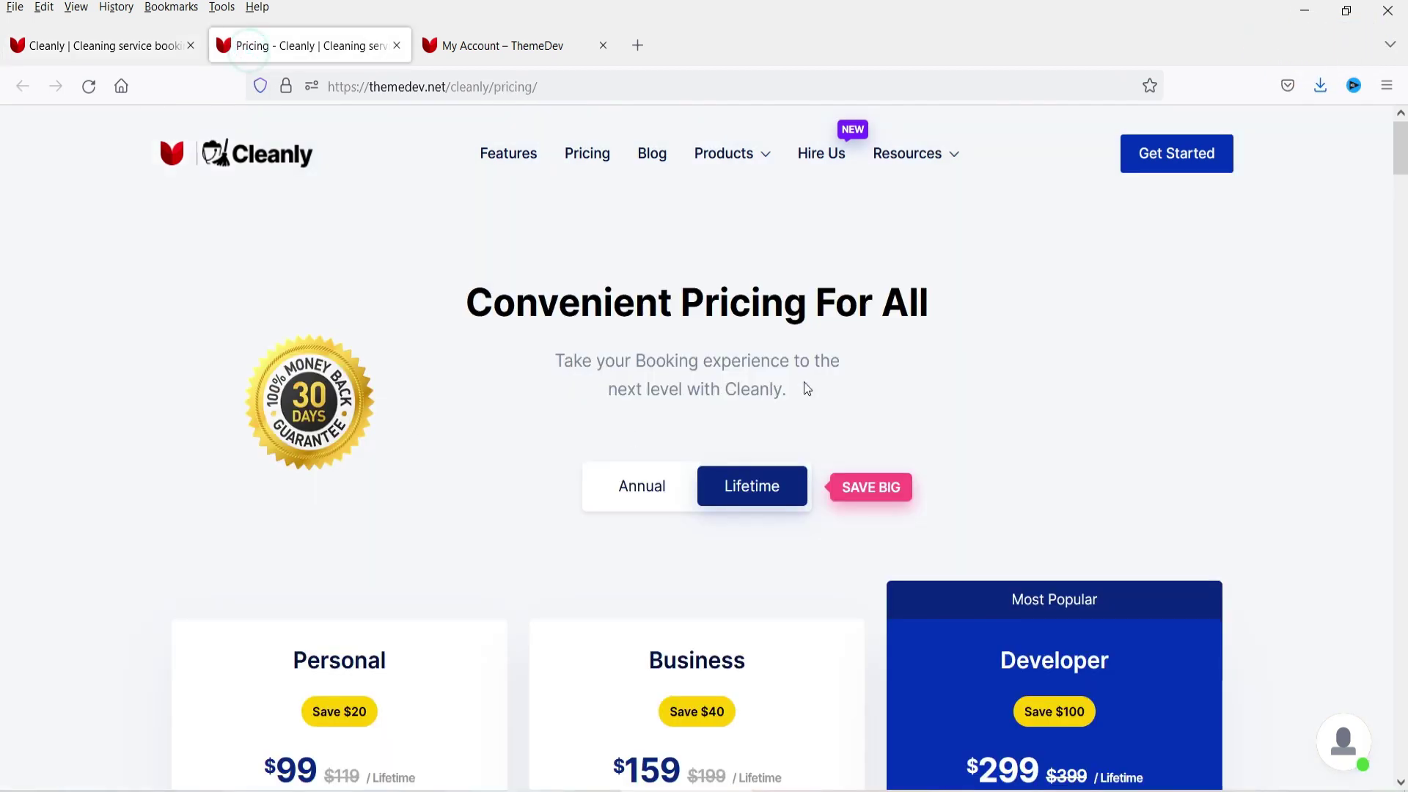
pyautogui.scroll(-3, 1313, 404)
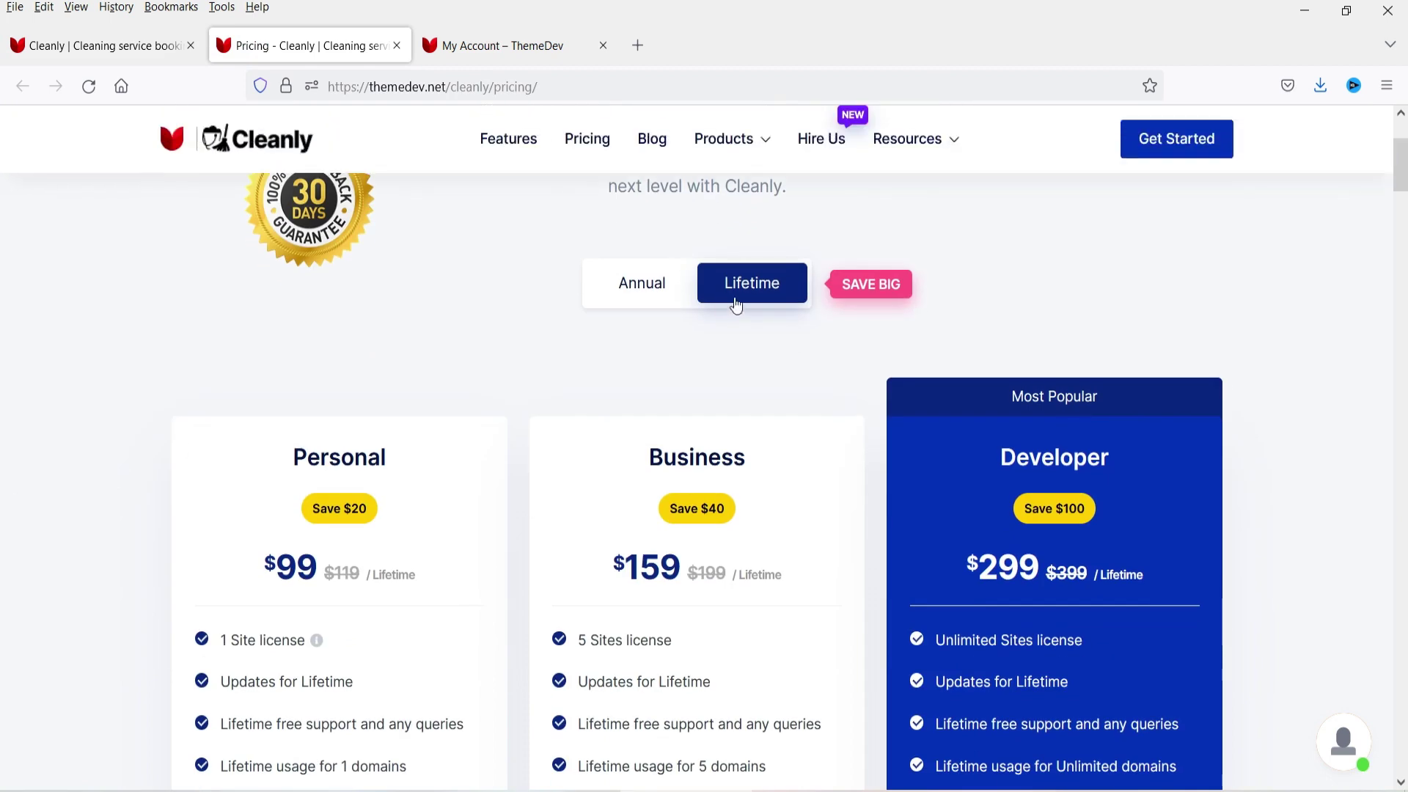
pyautogui.click(636, 296)
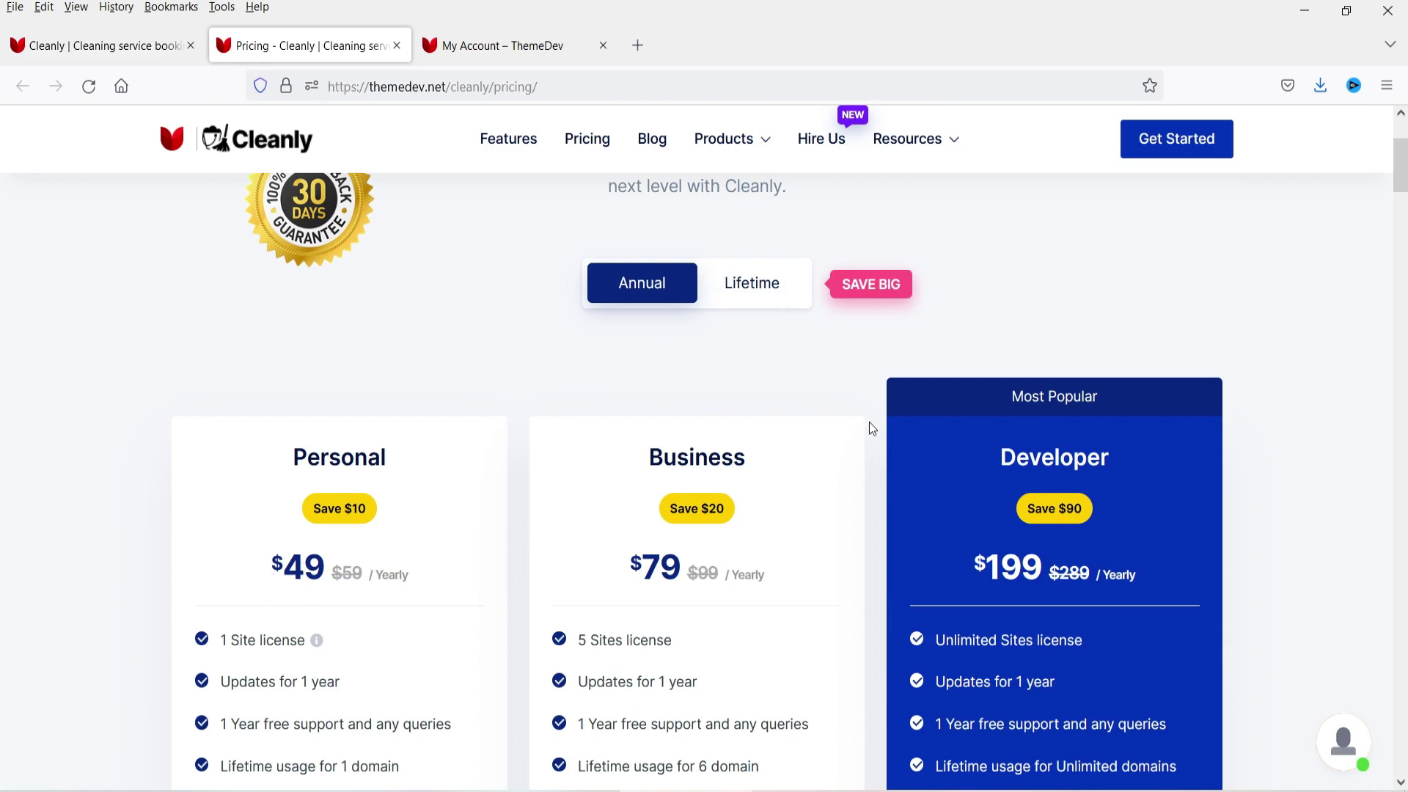
pyautogui.click(752, 292)
pyautogui.scroll(-3, 753, 292)
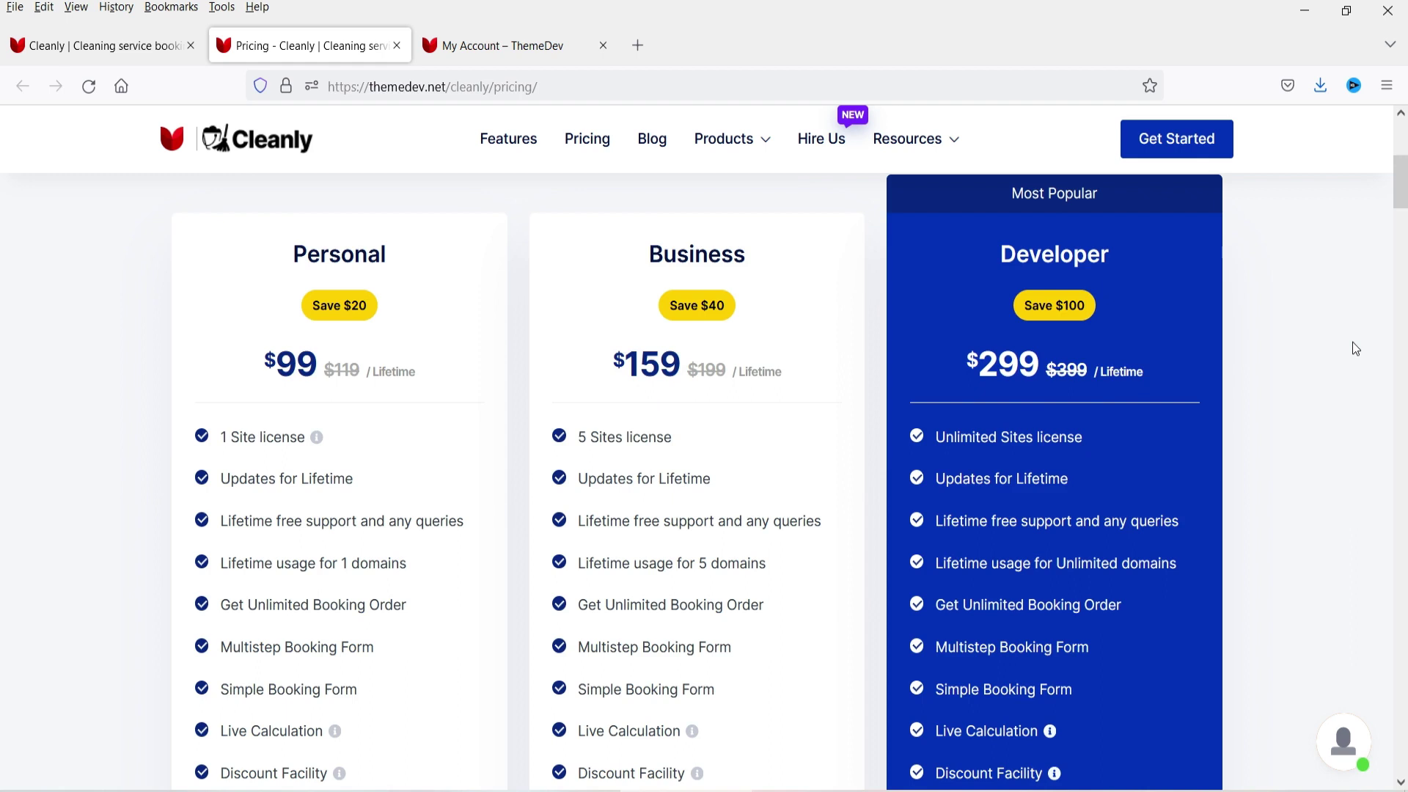
pyautogui.scroll(-3, 1353, 349)
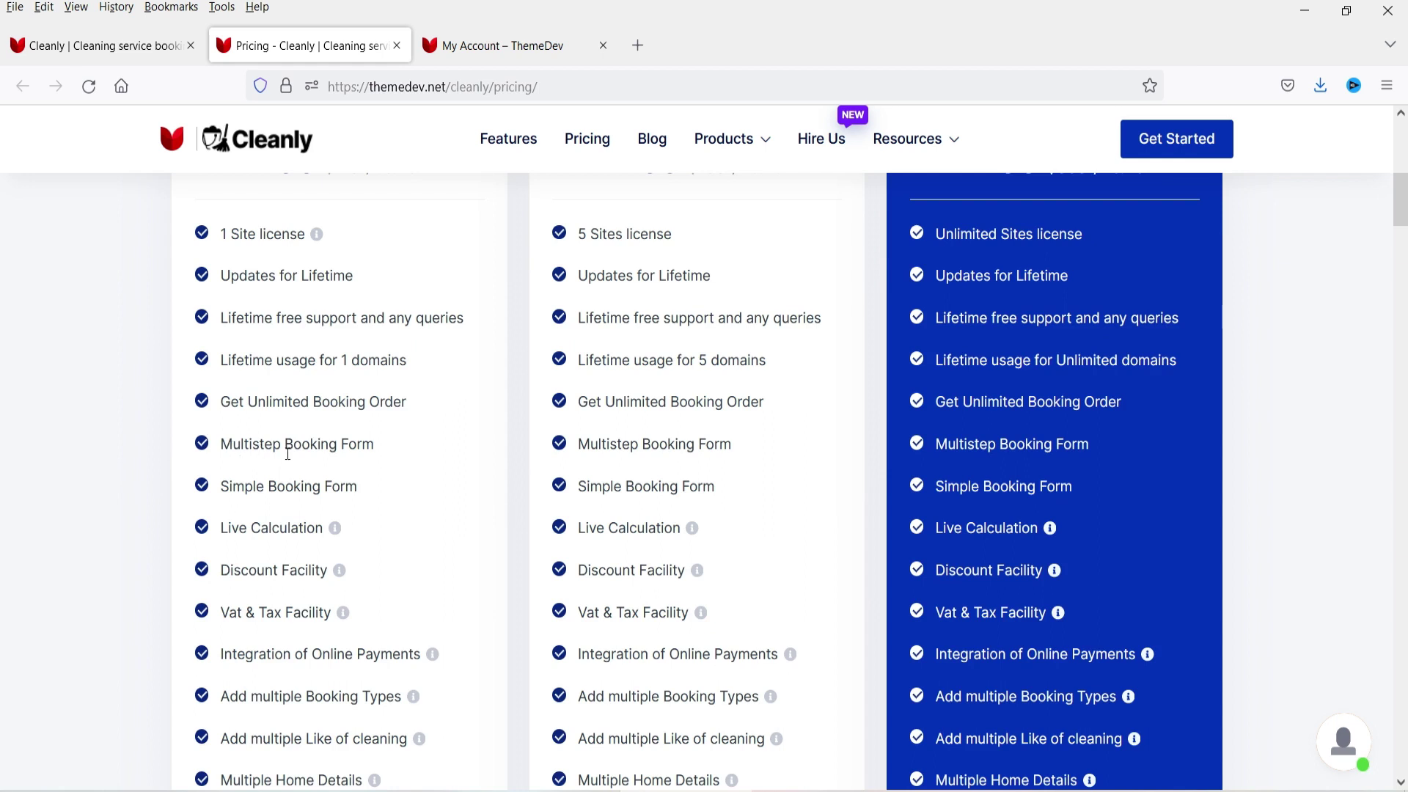
# Step: Scroll through the plan features to the 30-day money-back guarantee wording
pyautogui.scroll(3, 1150, 197)
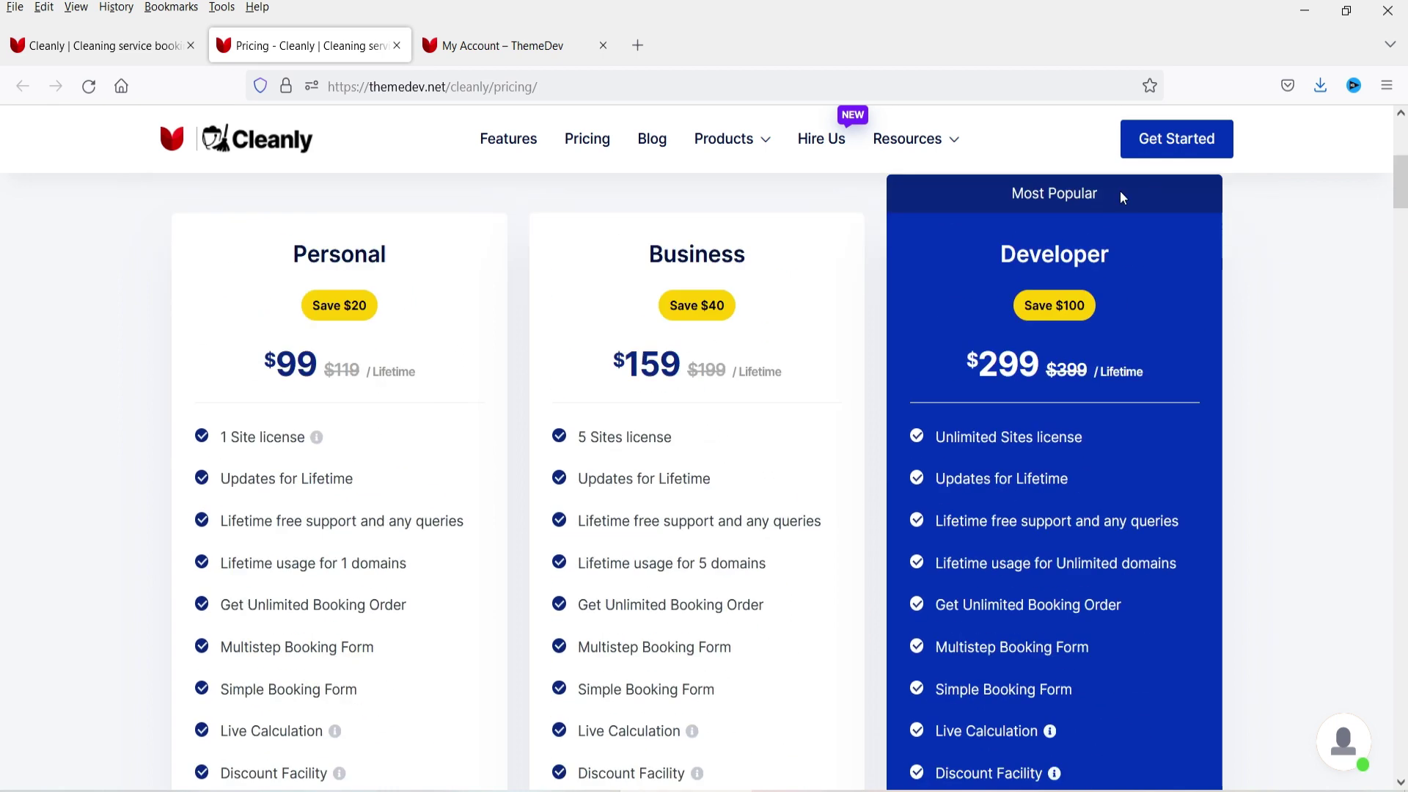
pyautogui.scroll(-5, 17, 376)
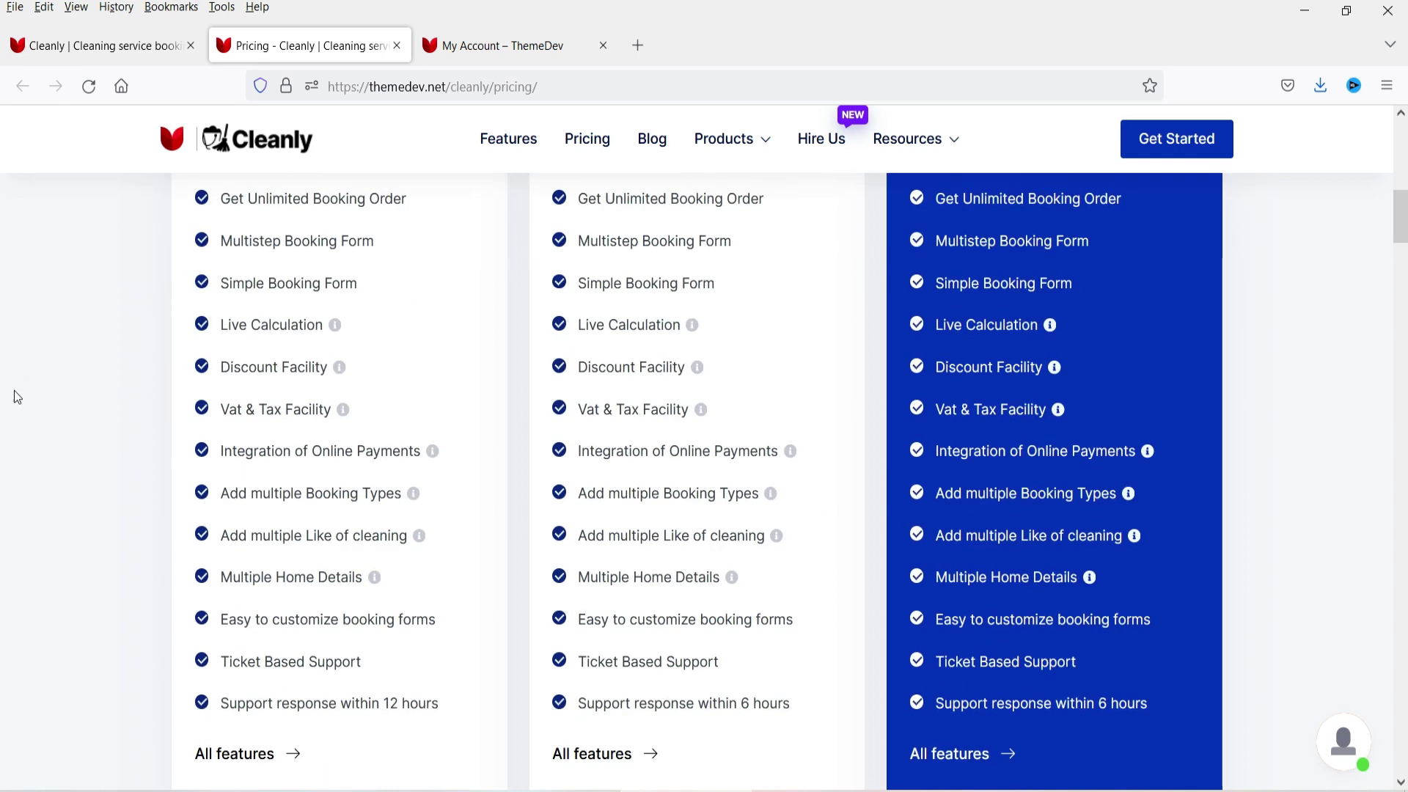
pyautogui.scroll(-6, 17, 375)
pyautogui.scroll(-1, 4, 533)
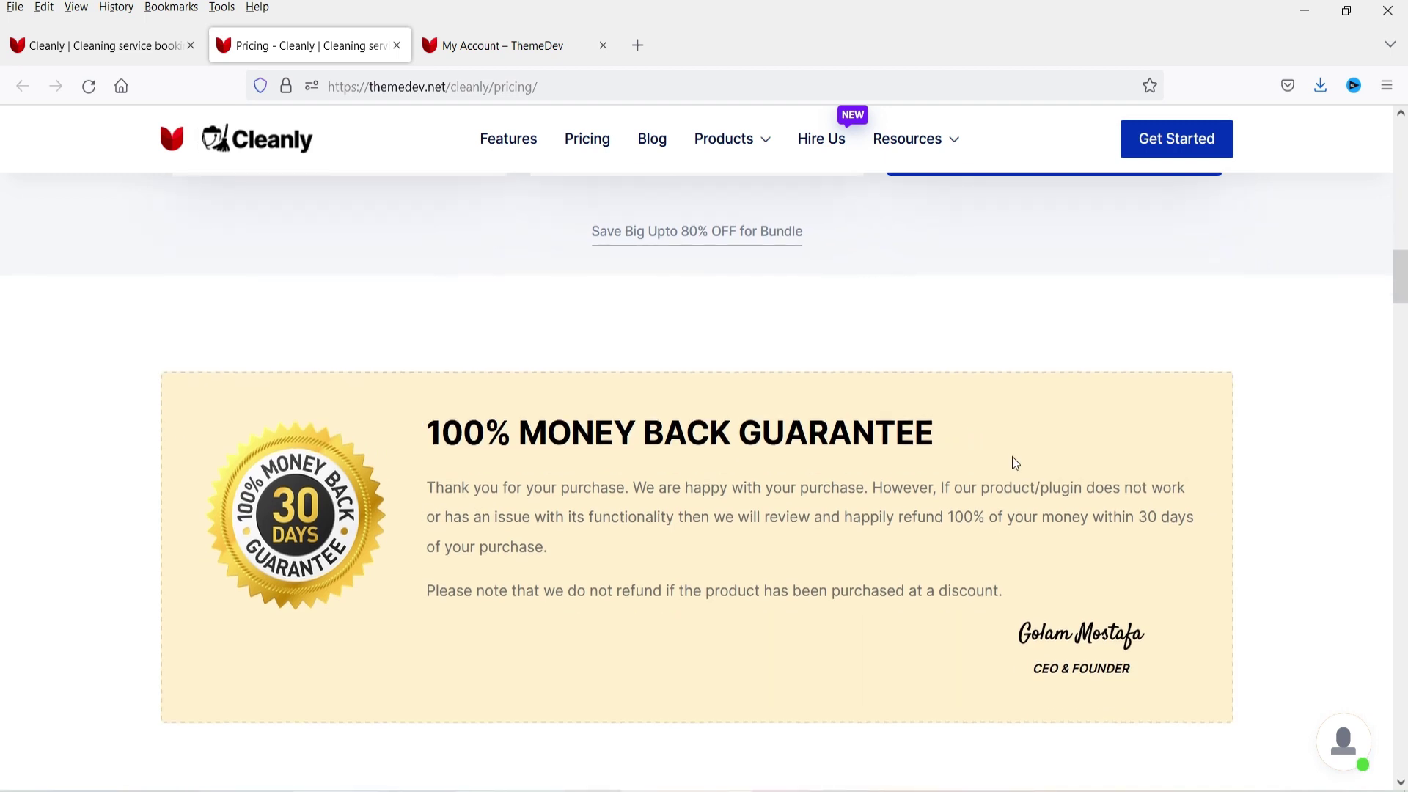
pyautogui.moveTo(1090, 516); pyautogui.dragTo(1137, 560)
pyautogui.click(1084, 561)
pyautogui.scroll(6, 911, 454)
# Step: Switch to the My Account downloads list and highlight the Cleanly product name
pyautogui.click(469, 50)
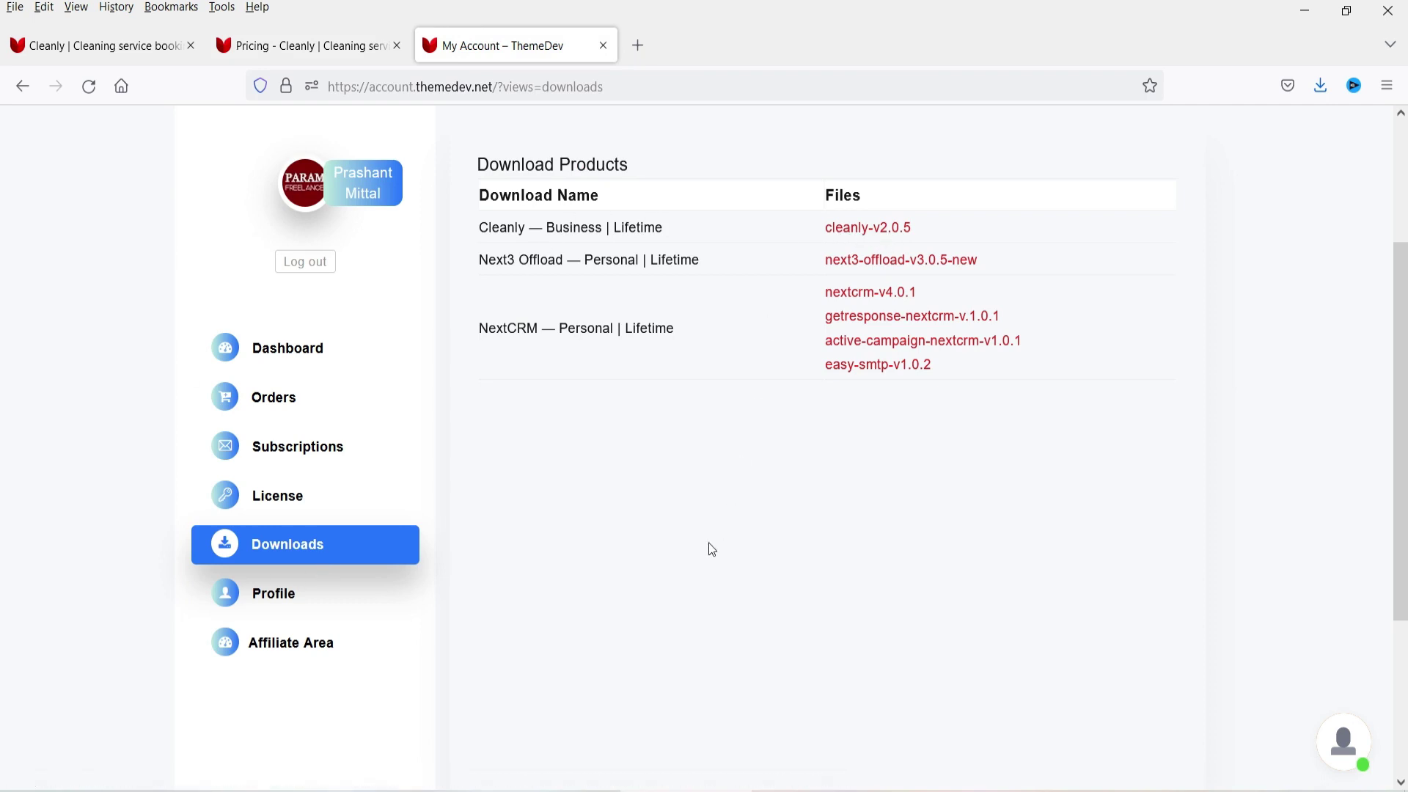
pyautogui.moveTo(479, 228); pyautogui.dragTo(523, 228)
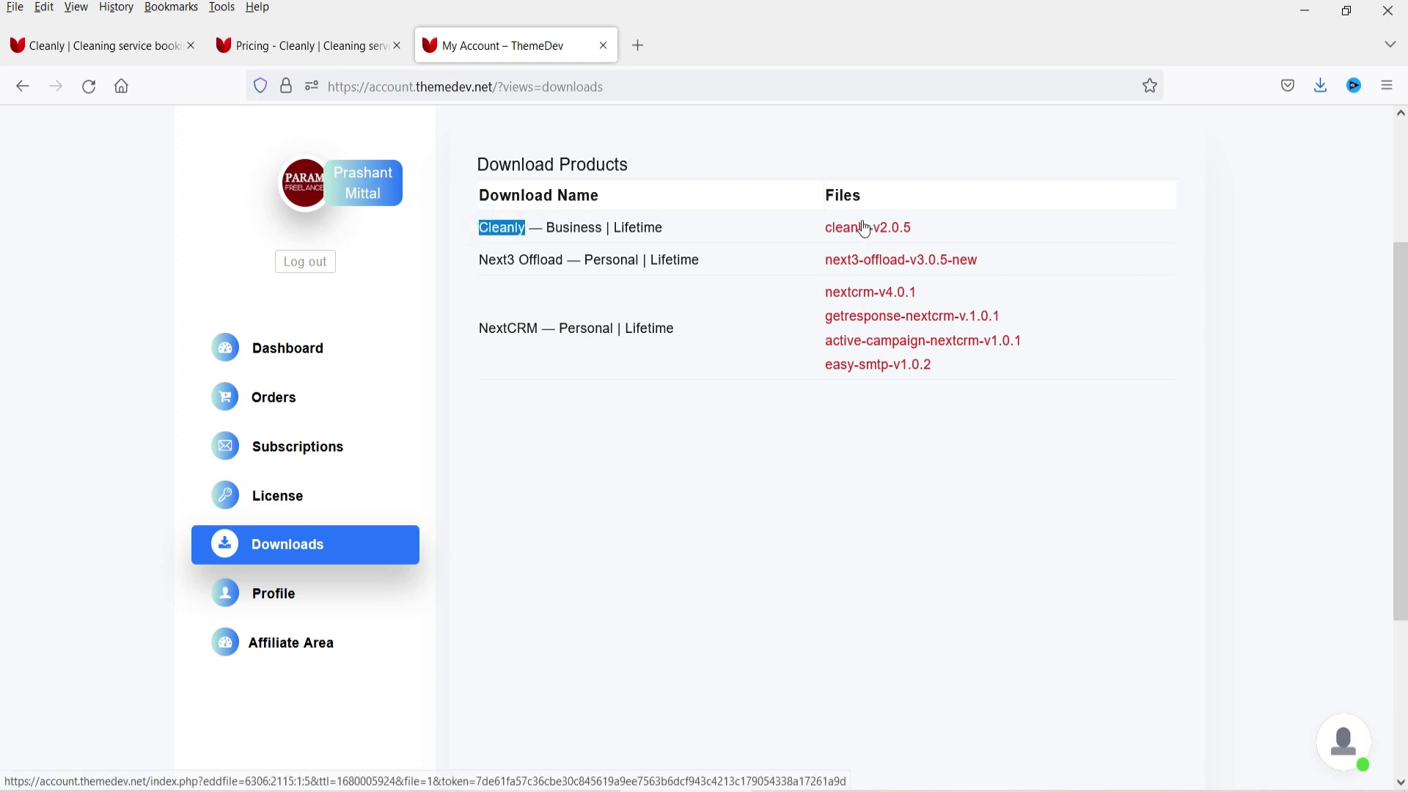
pyautogui.click(1341, 305)
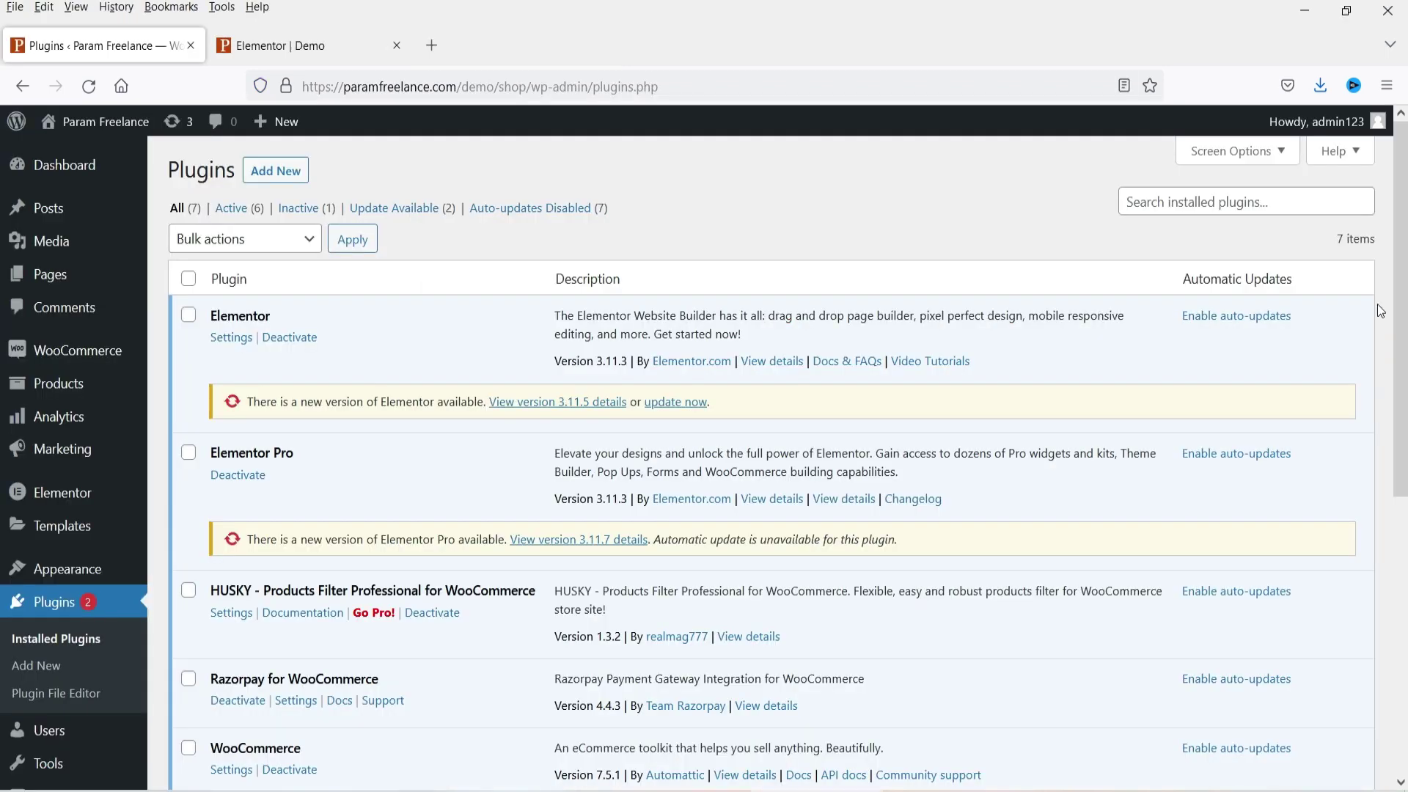
# Step: Upload and install cleanly-v2.0.5.zip via Plugins > Add New > Upload Plugin
pyautogui.click(36, 673)
pyautogui.click(311, 179)
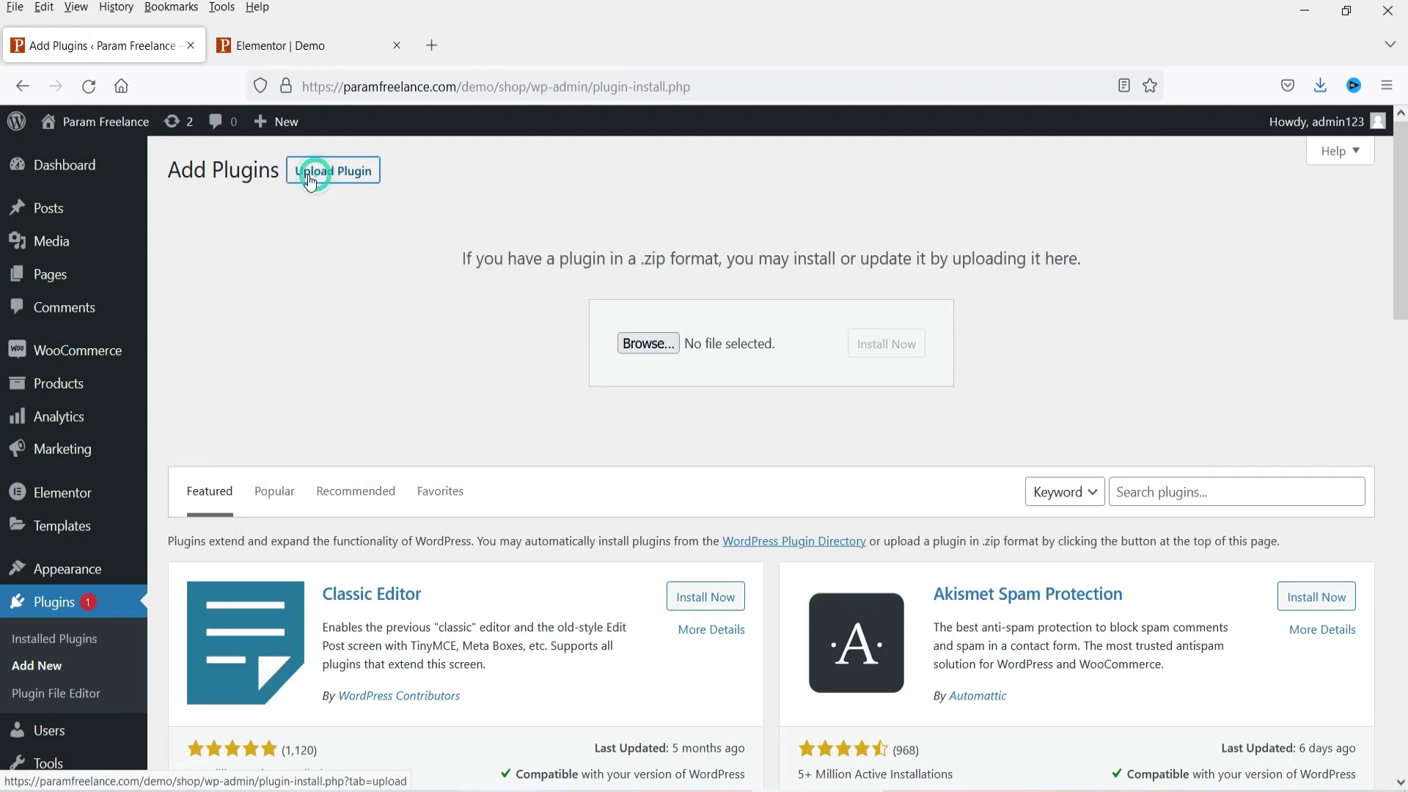
pyautogui.click(644, 343)
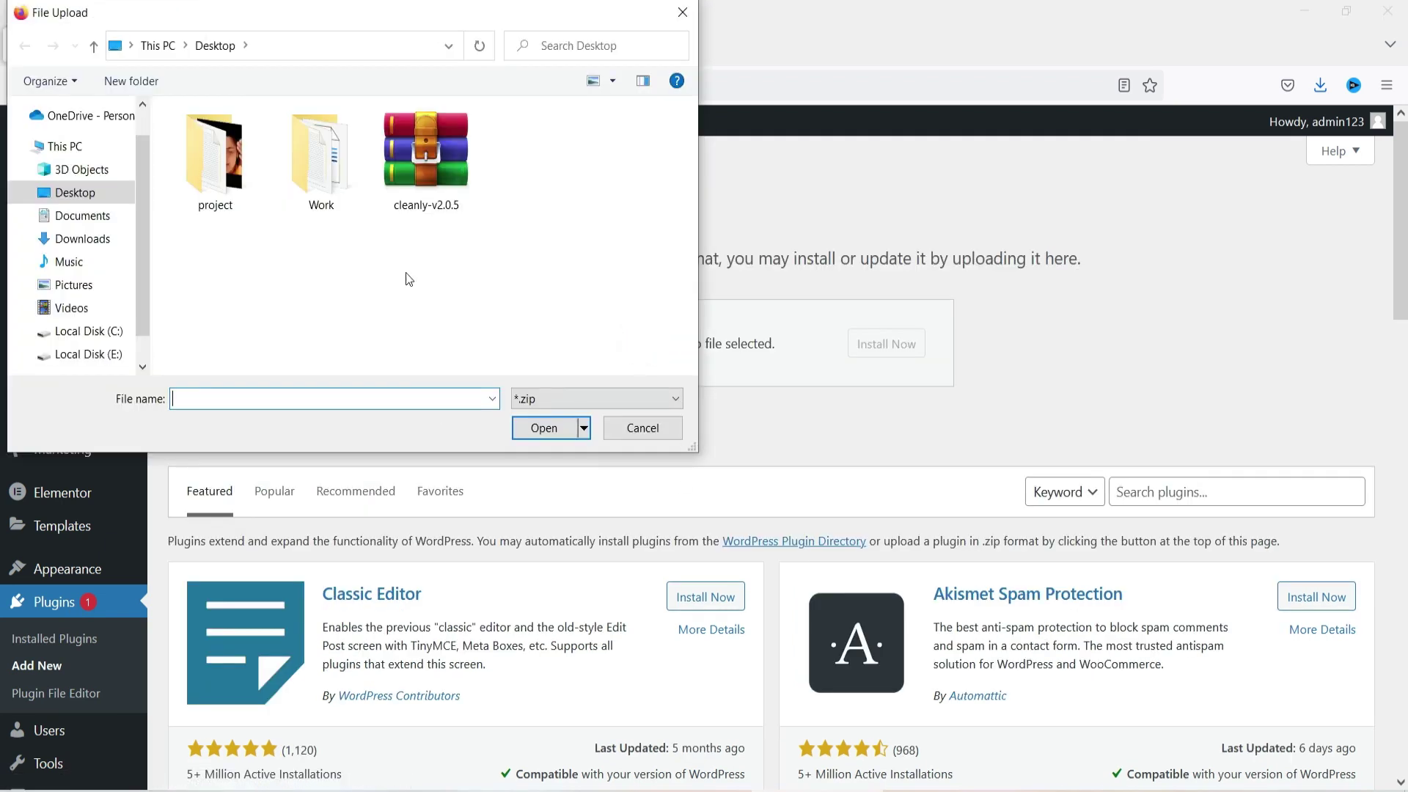
pyautogui.doubleClick(433, 174)
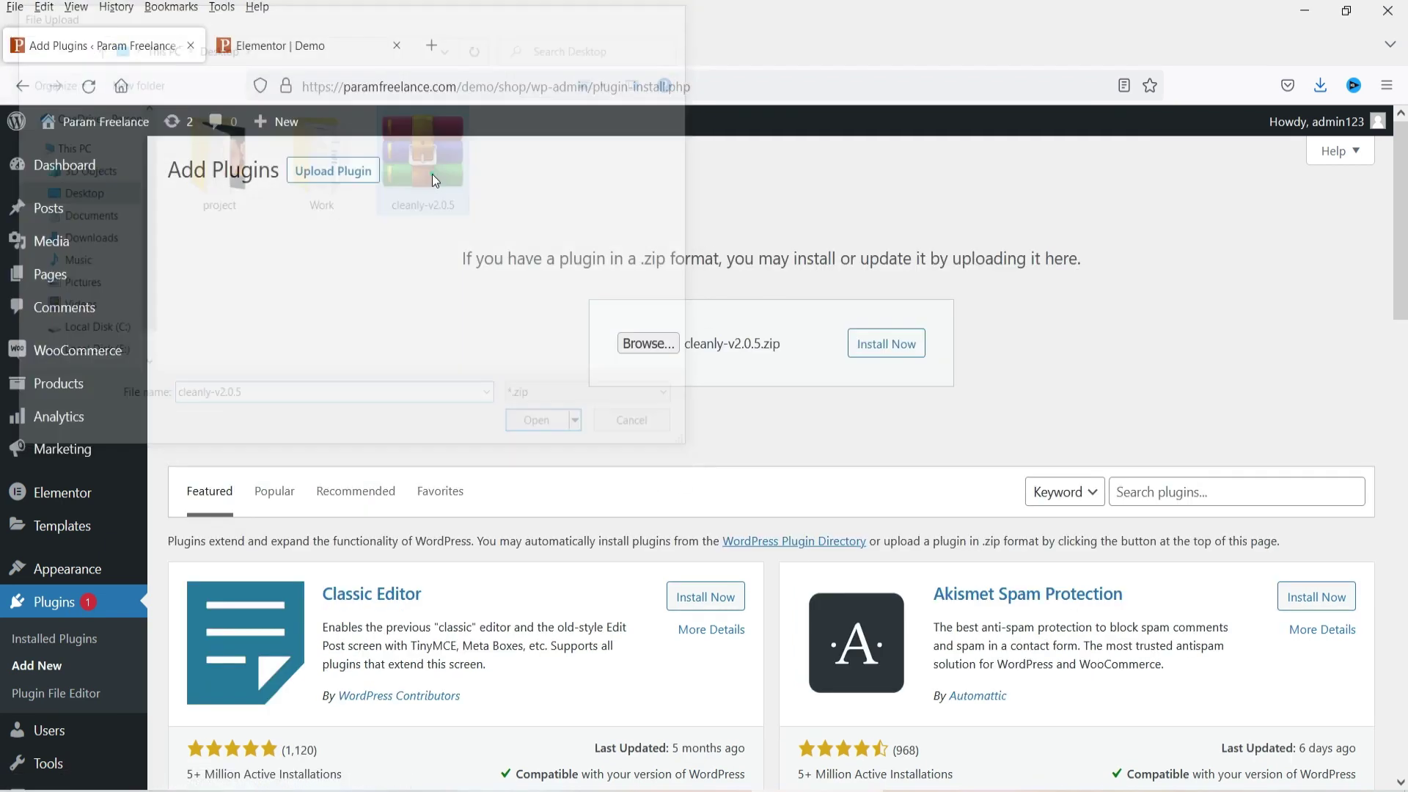
pyautogui.click(889, 351)
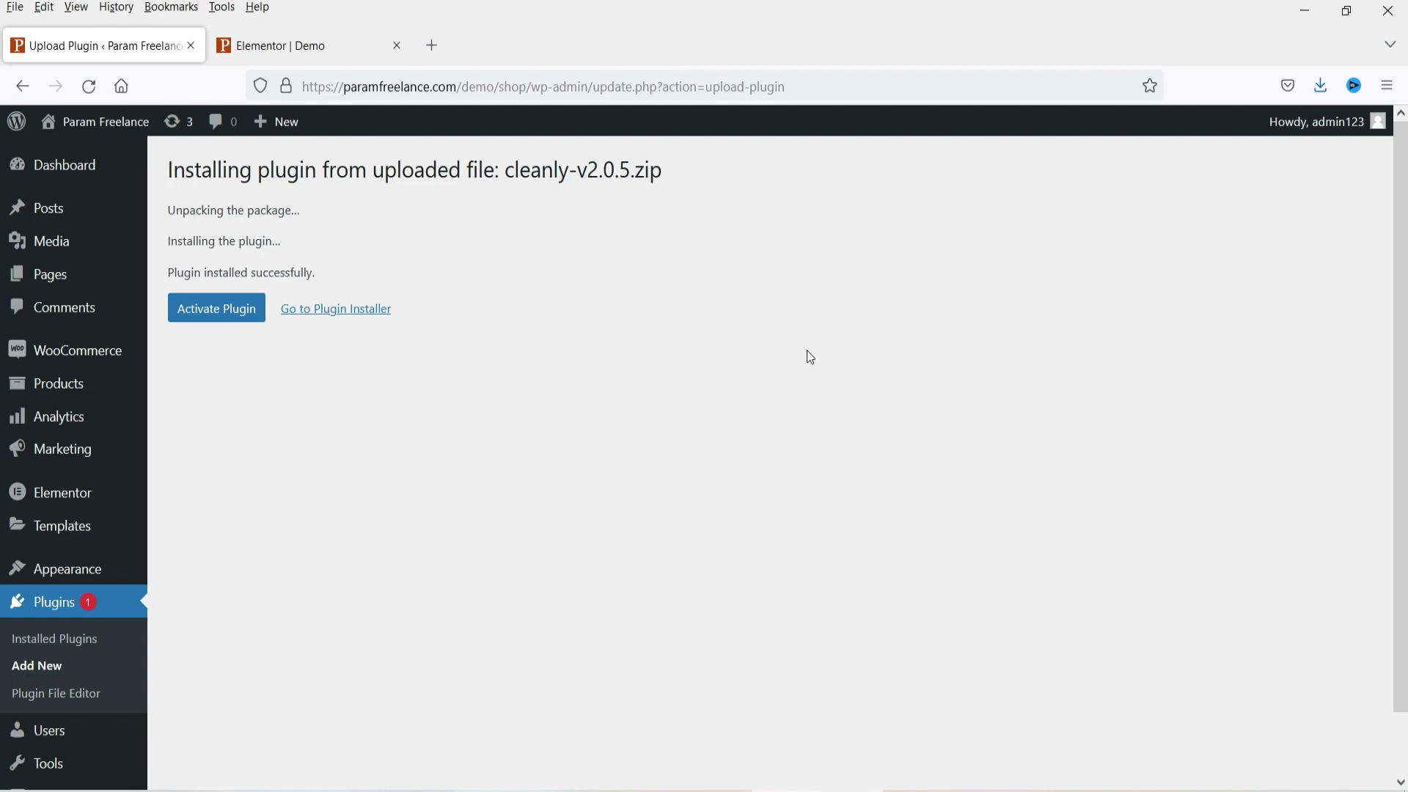
# Step: Activate the plugin, then view Cleanly Booking's bookings list and Active License page
pyautogui.click(228, 326)
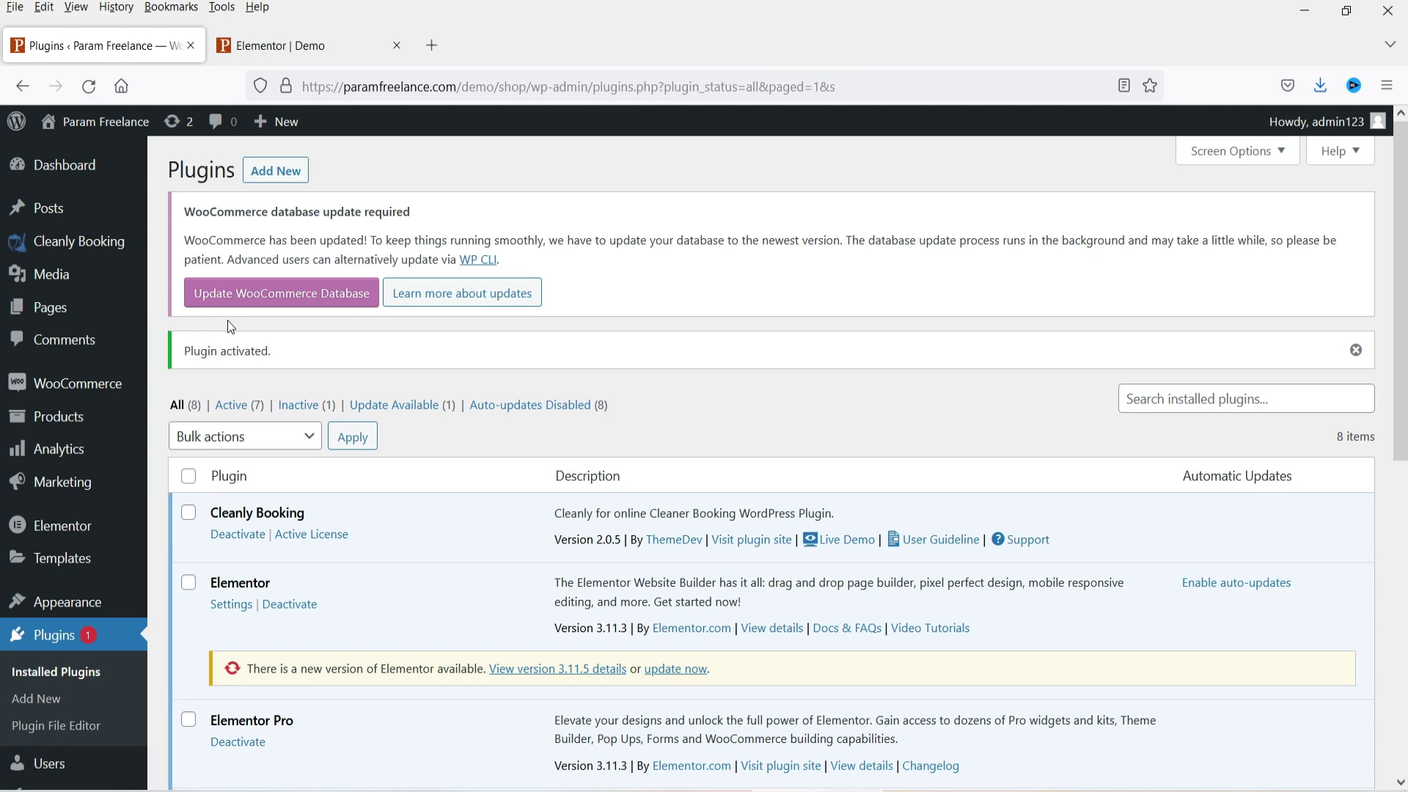
pyautogui.moveTo(62, 236)
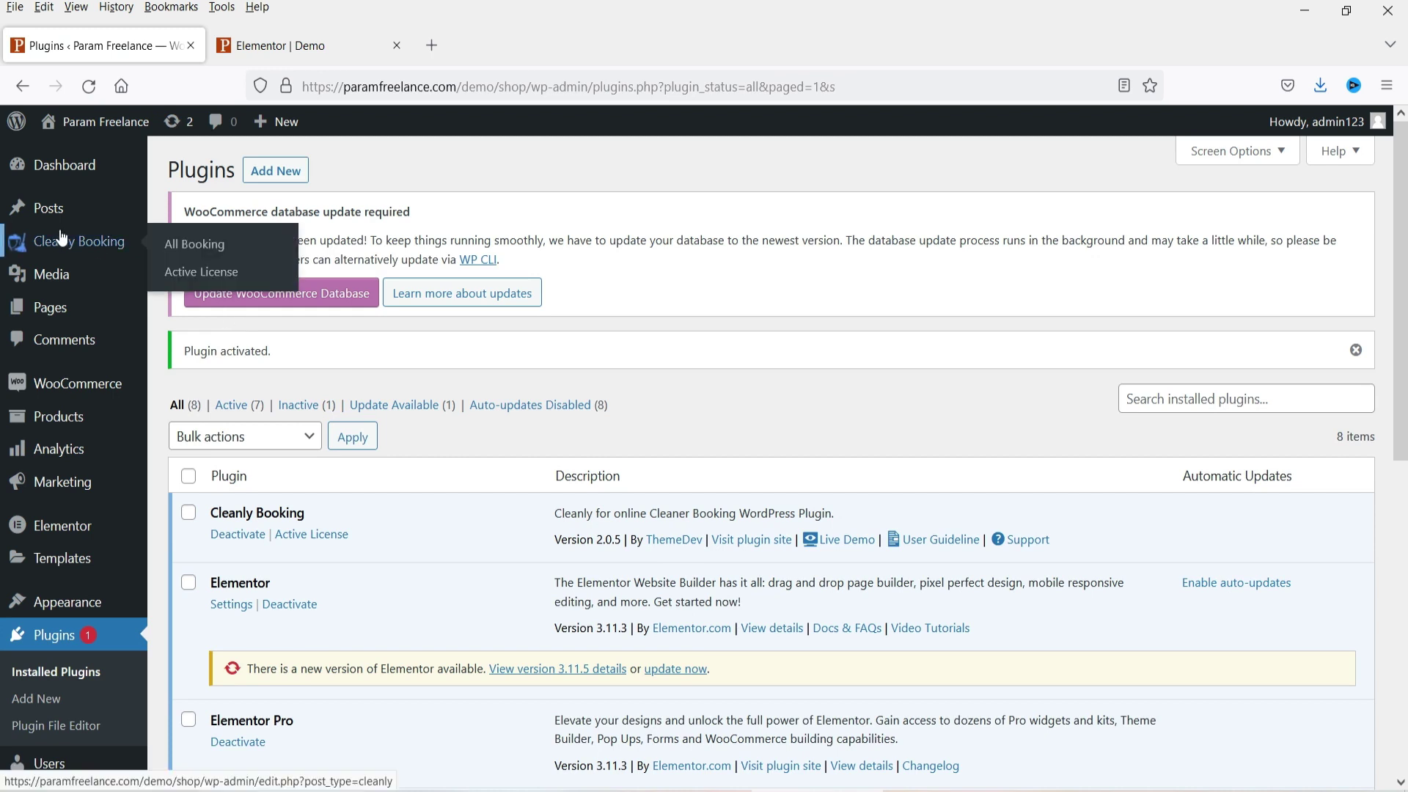
pyautogui.click(64, 243)
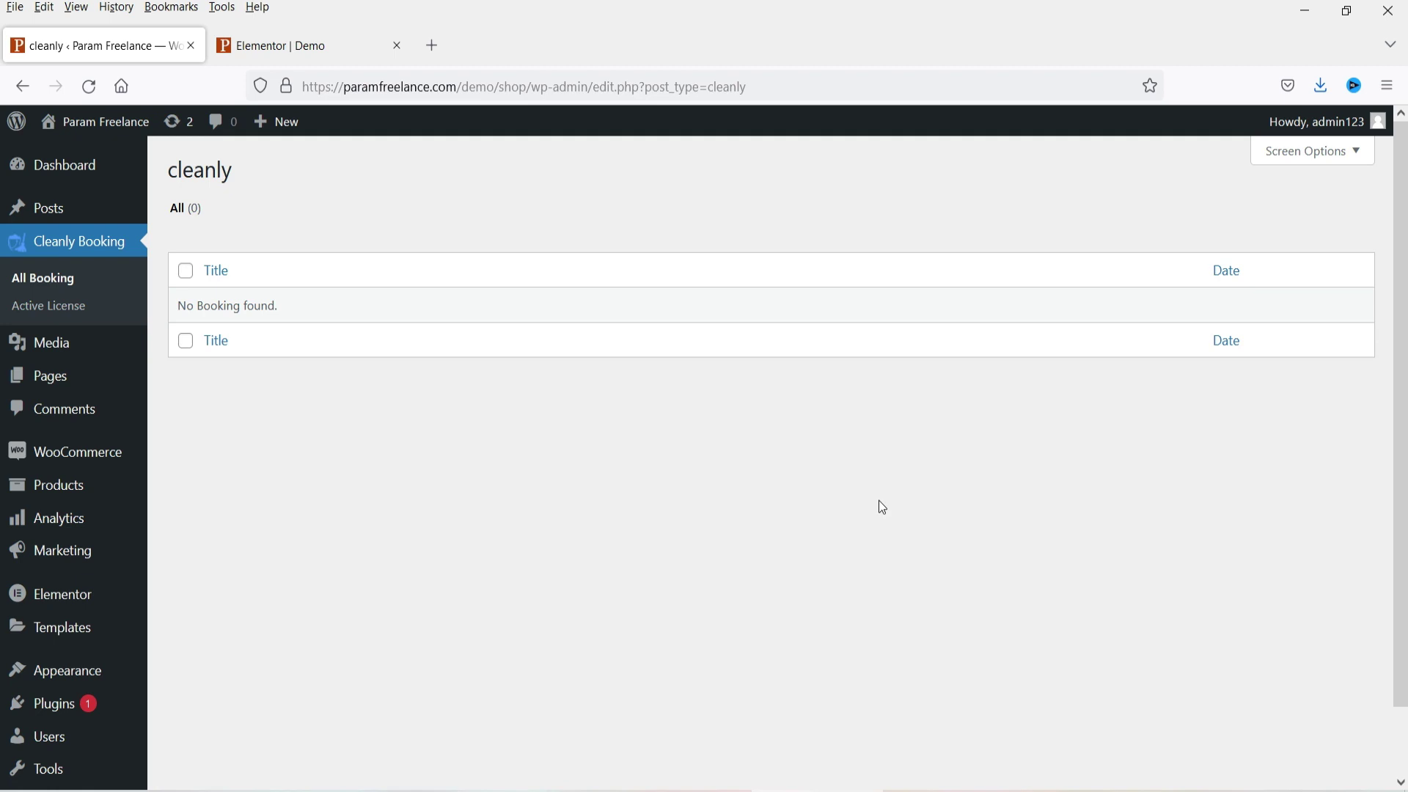
pyautogui.click(24, 304)
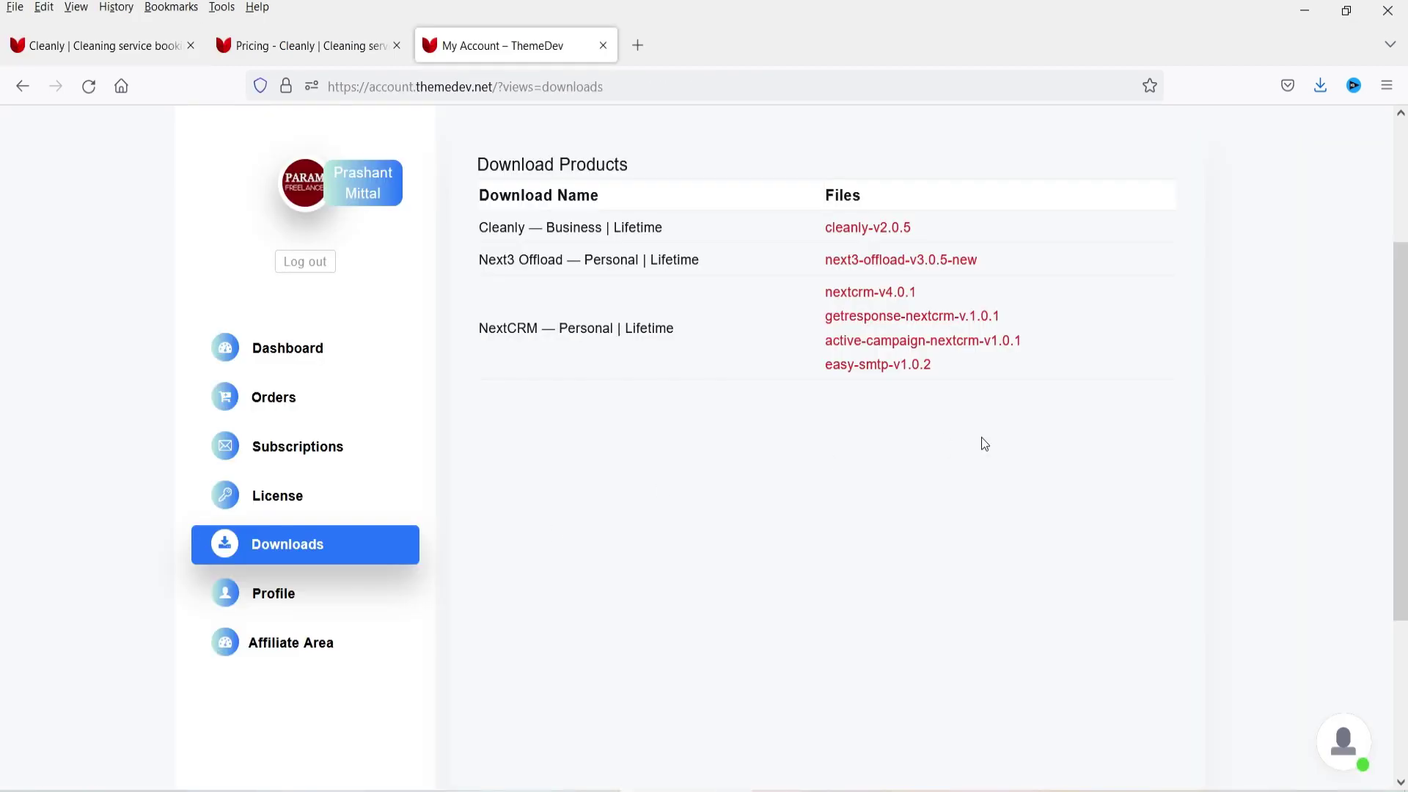
pyautogui.click(264, 497)
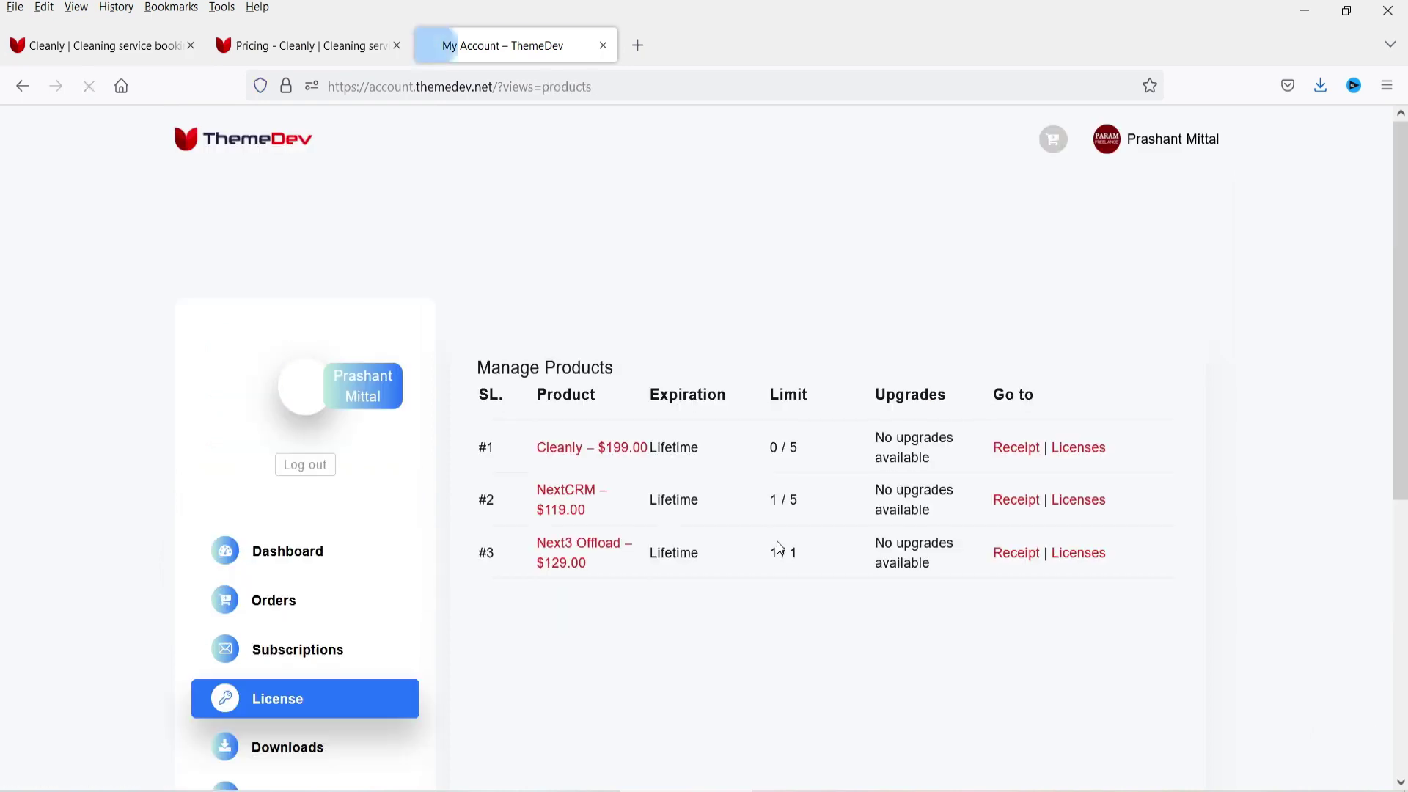
pyautogui.click(1098, 451)
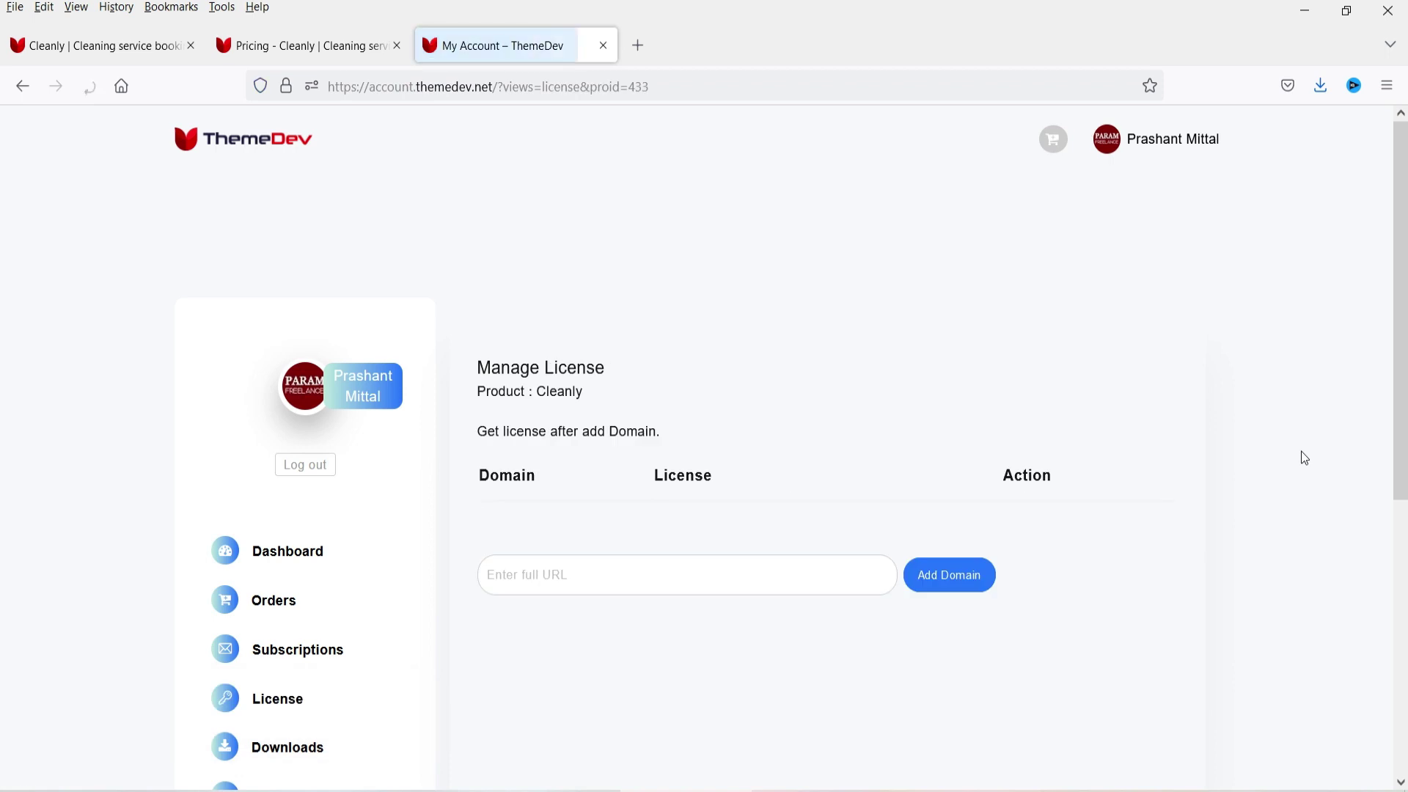
pyautogui.click(543, 560)
pyautogui.write('h')
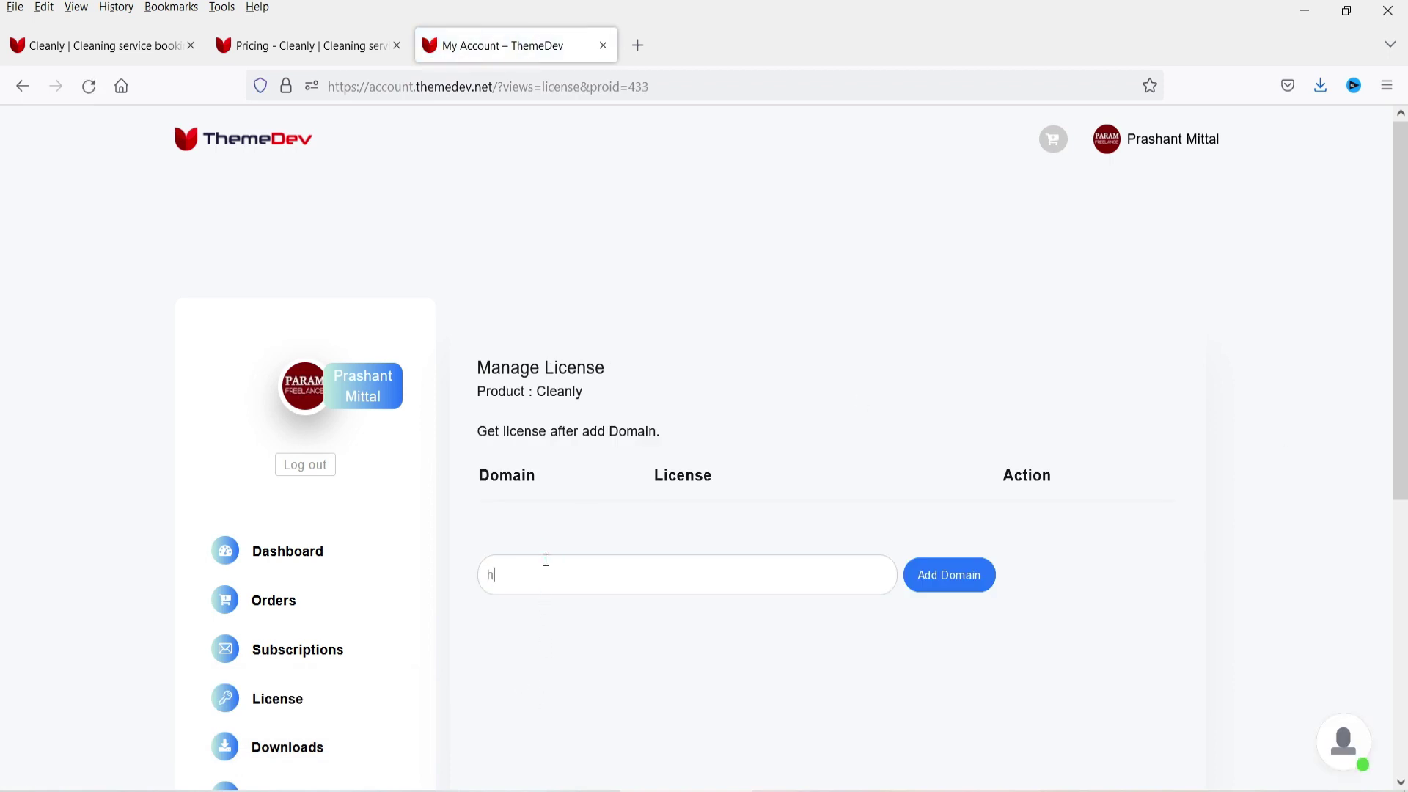
pyautogui.write('ttps://paramfreelance.com')
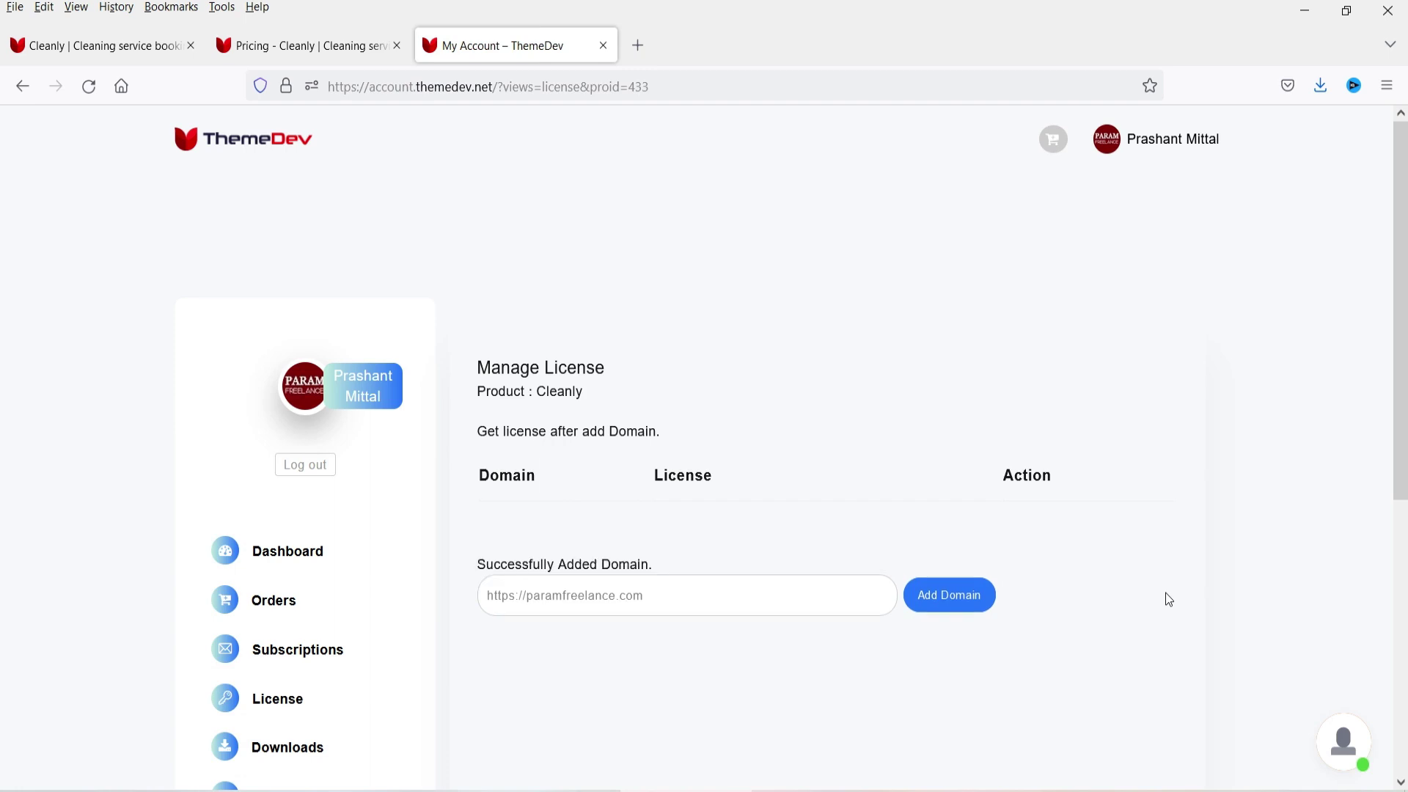
# Step: Copy the issued licence key and focus WordPress's licence key field
pyautogui.click(719, 527)
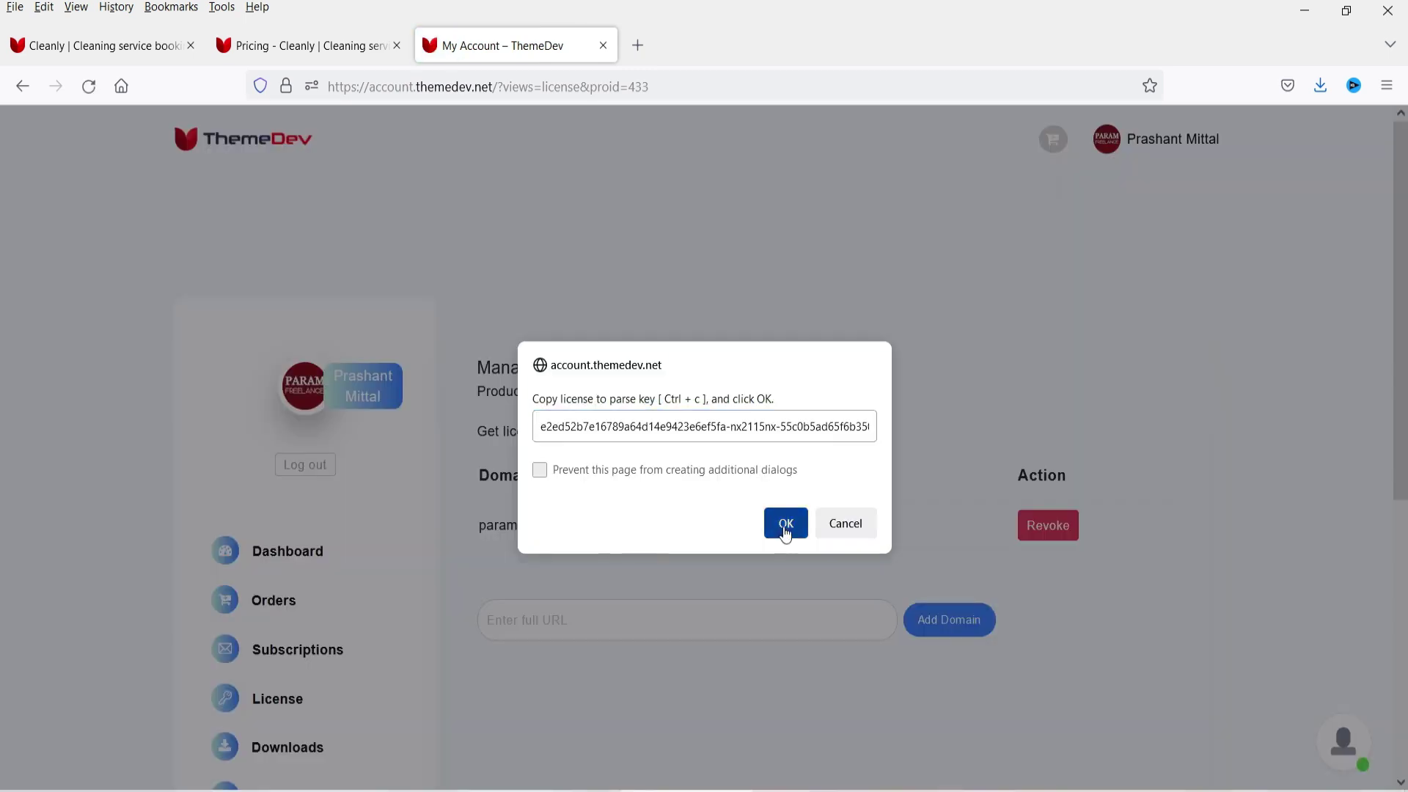
pyautogui.click(780, 522)
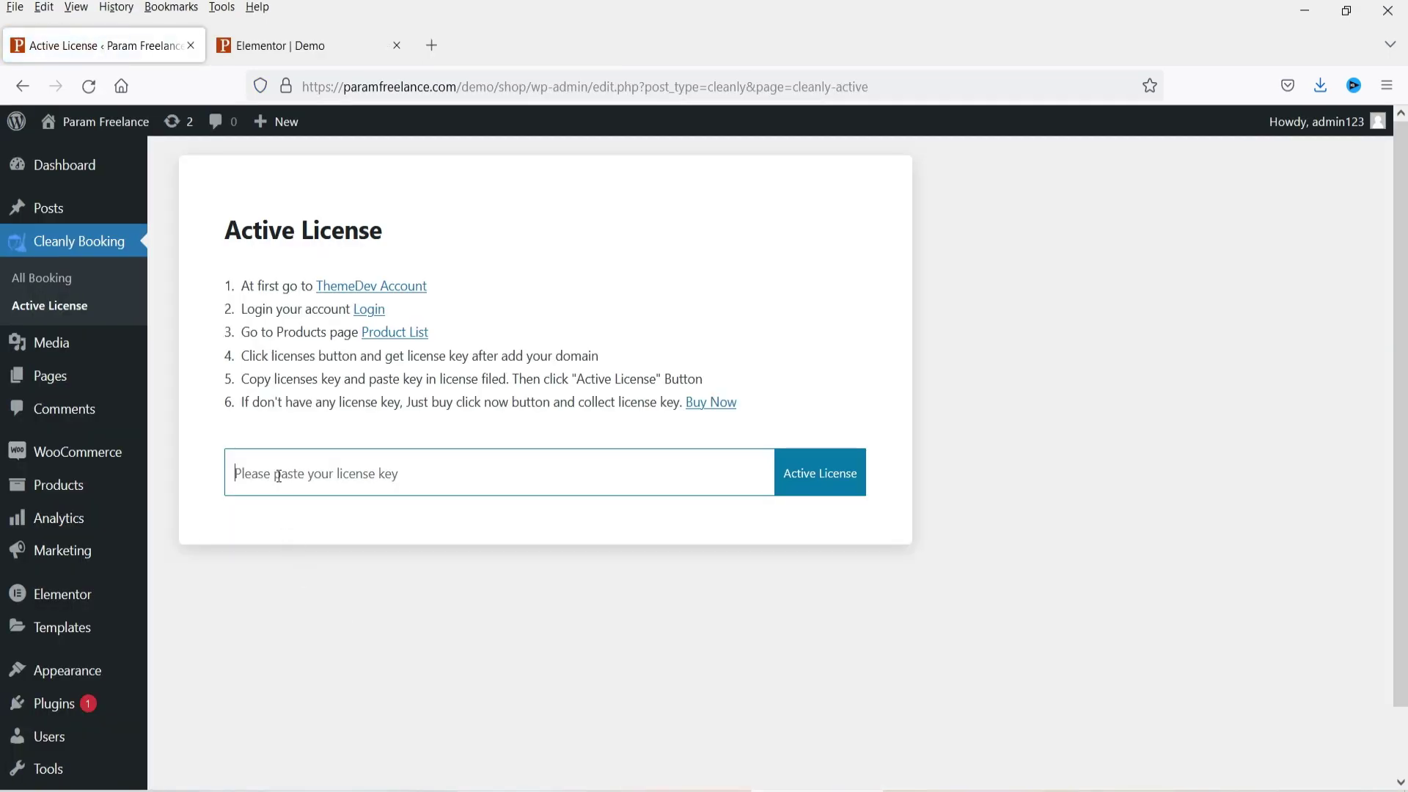
pyautogui.click(279, 477)
# Step: Paste the licence key, activate it, and go to Cleanly Booking Settings
pyautogui.hotkey('ctrl', 'v')
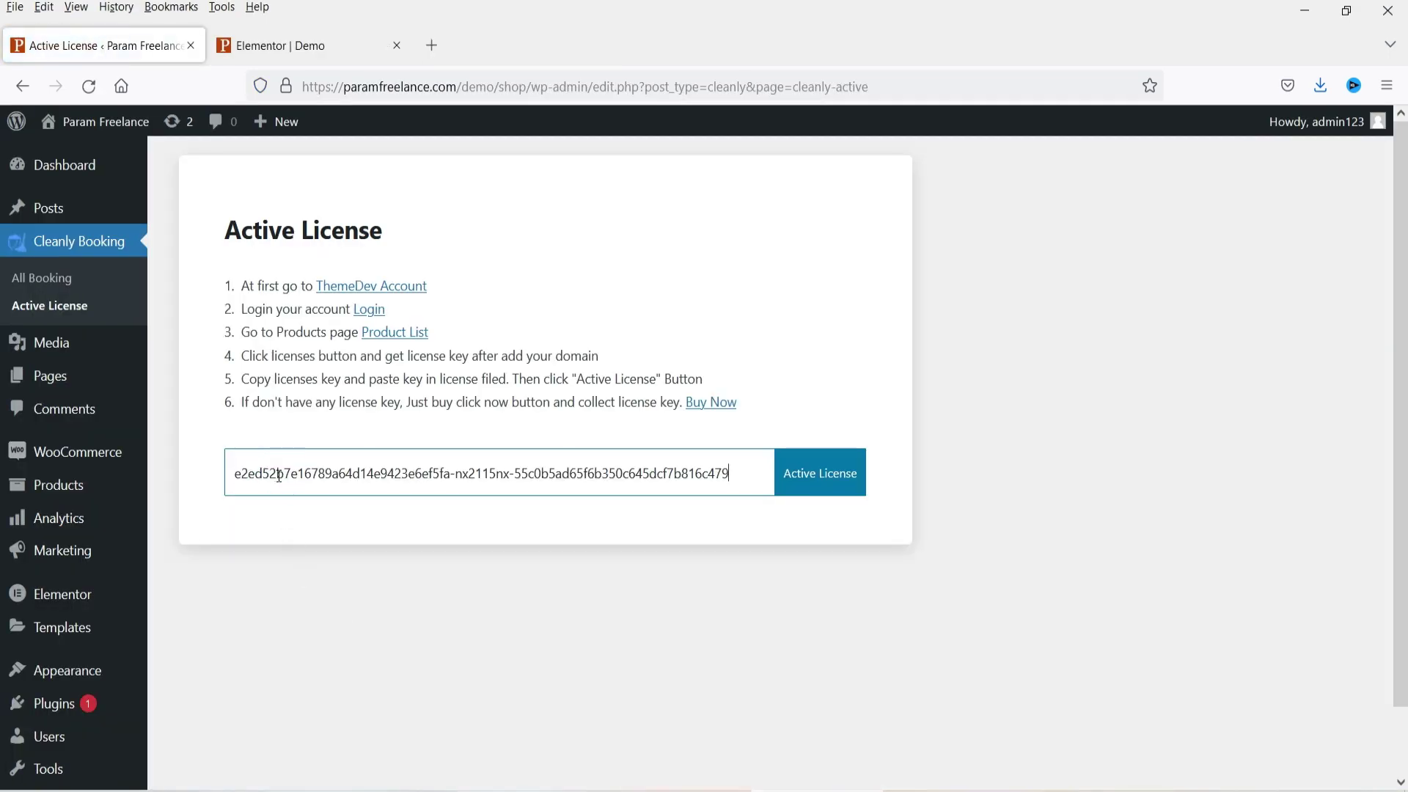
pyautogui.click(825, 486)
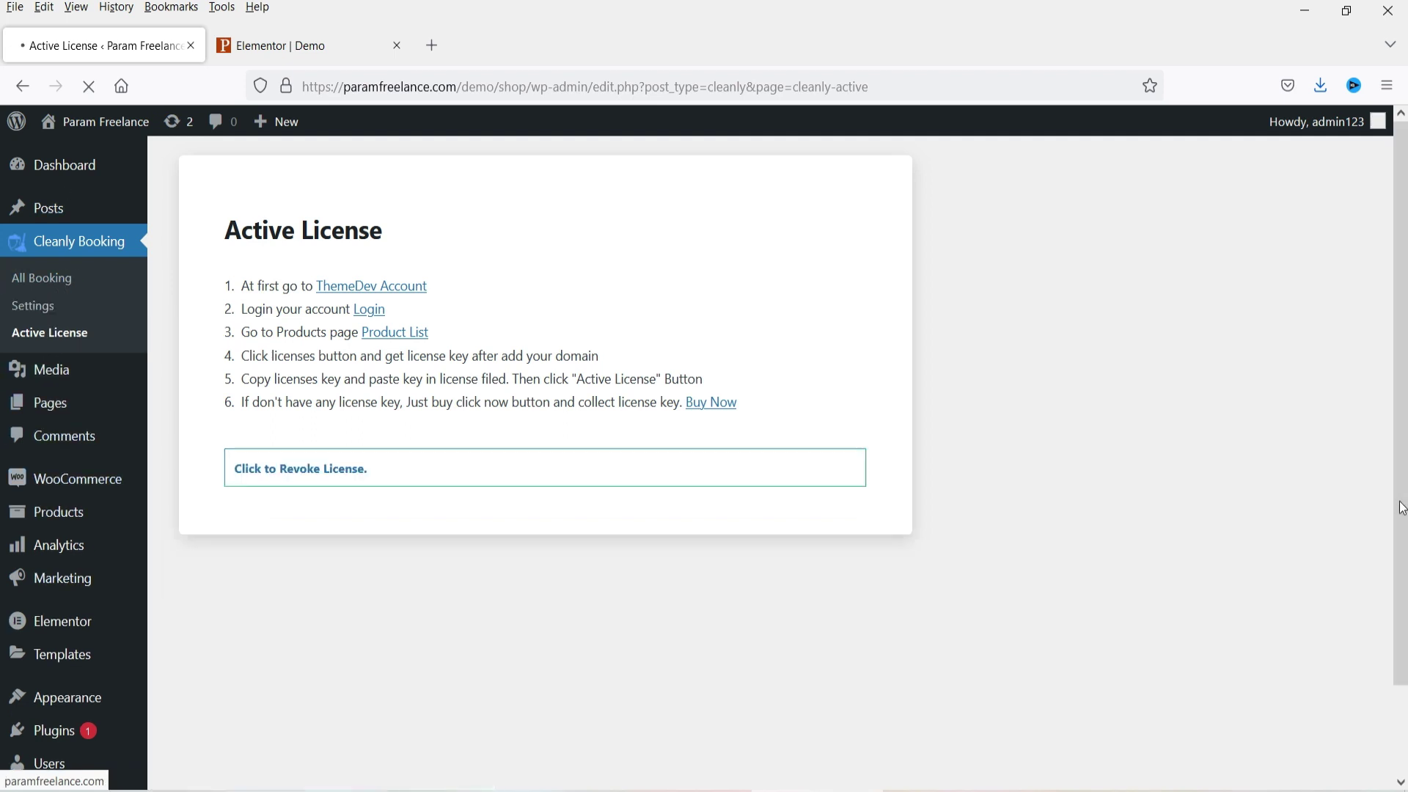
pyautogui.click(33, 308)
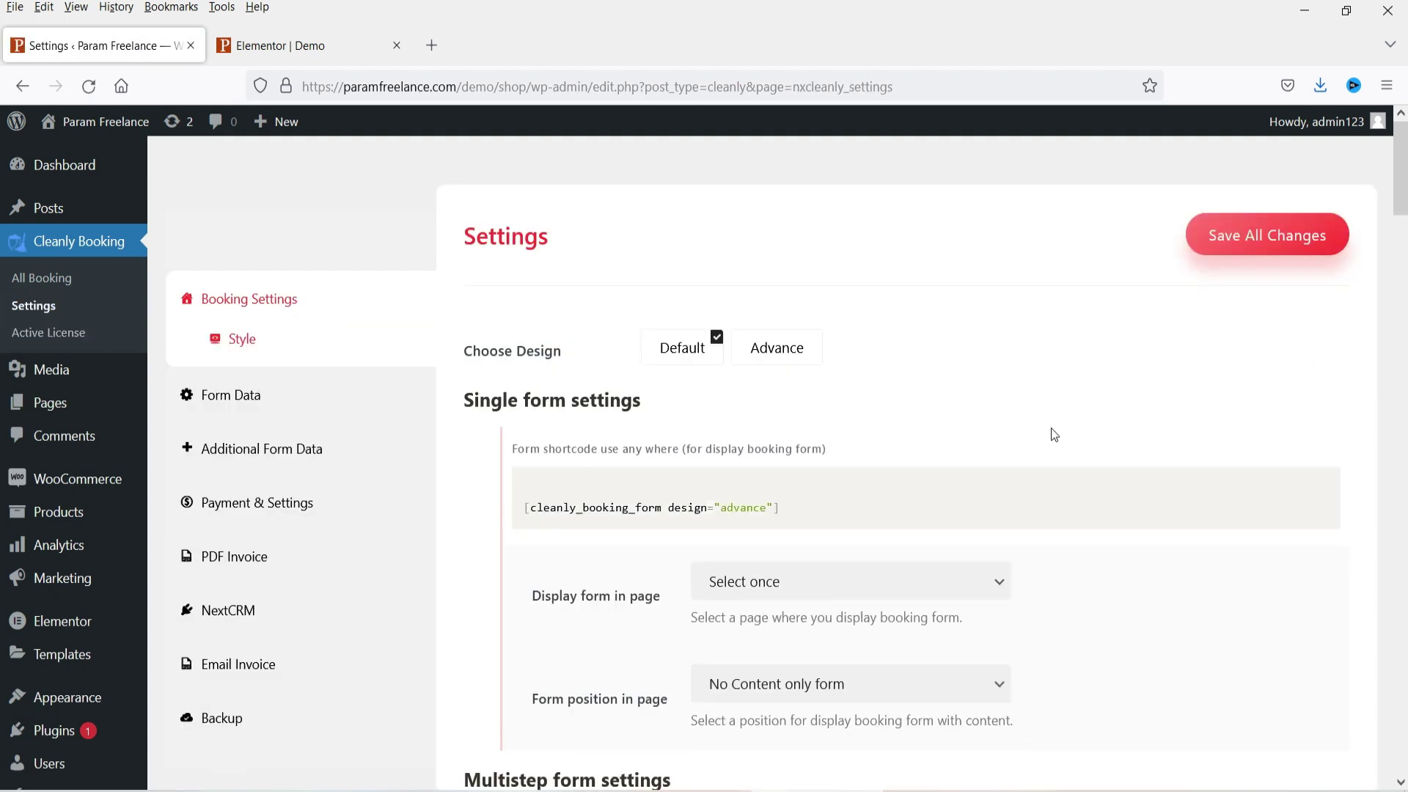
# Step: Choose the Advance booking form design and look over the page list
pyautogui.click(807, 369)
pyautogui.scroll(-1, 994, 372)
pyautogui.moveTo(561, 407)
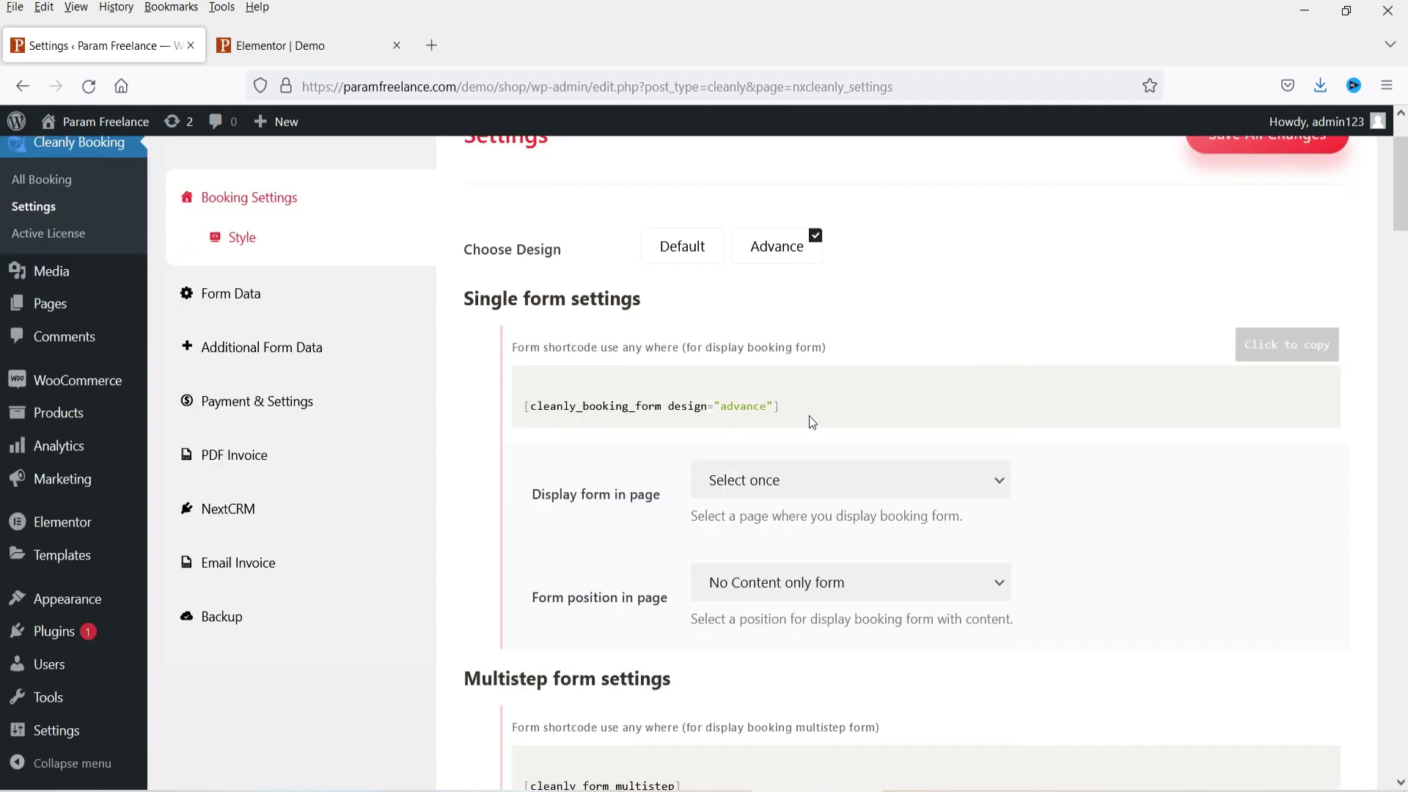
pyautogui.scroll(-2, 944, 385)
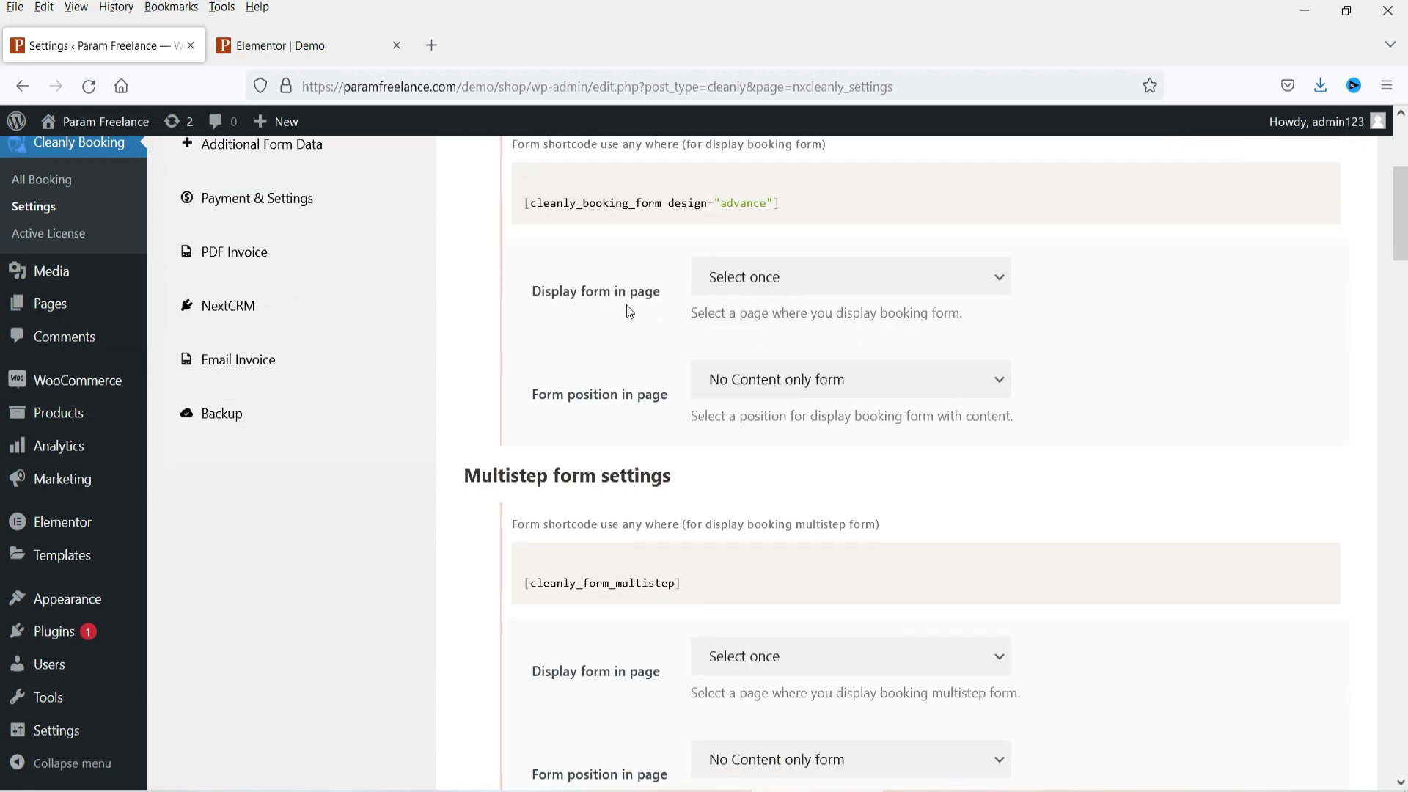
pyautogui.click(794, 280)
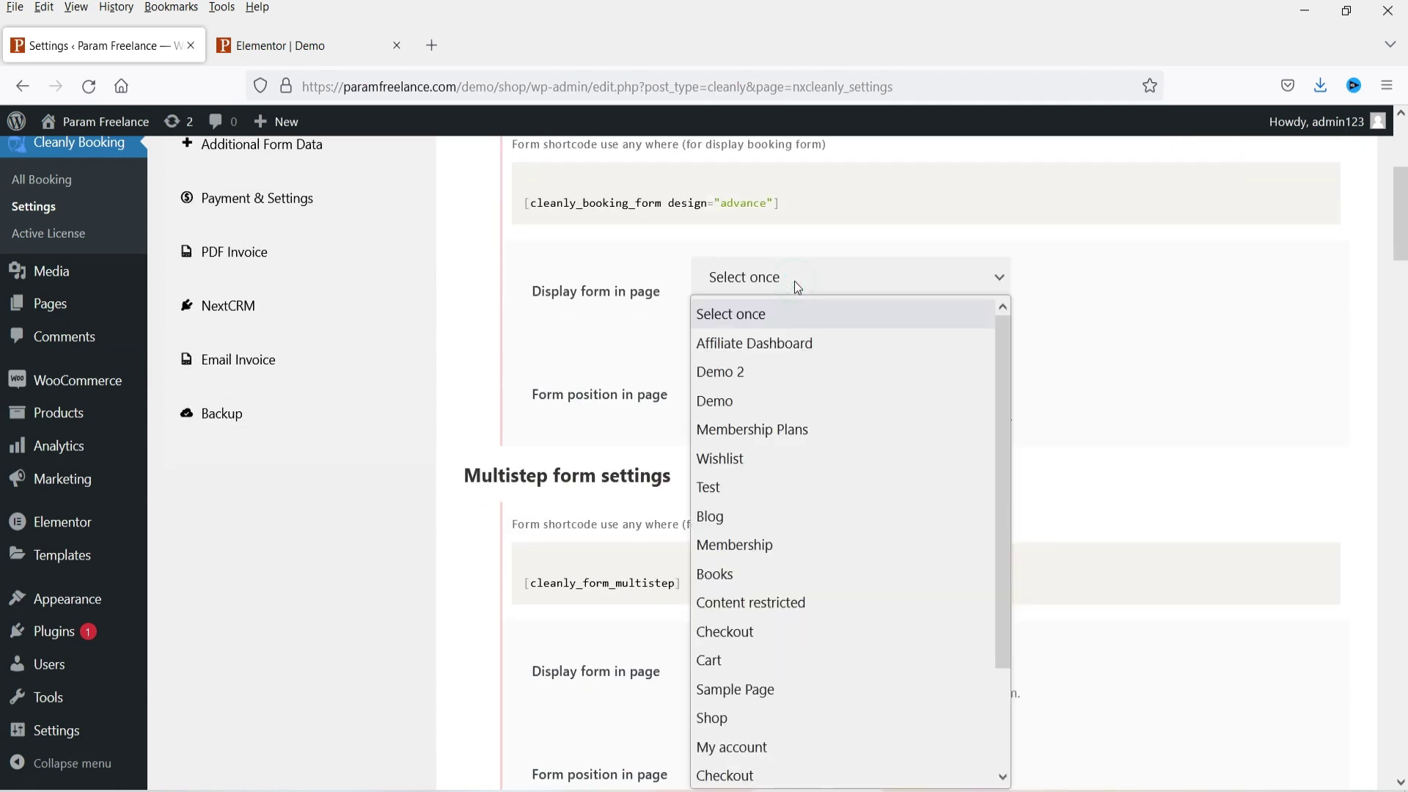
pyautogui.click(1141, 311)
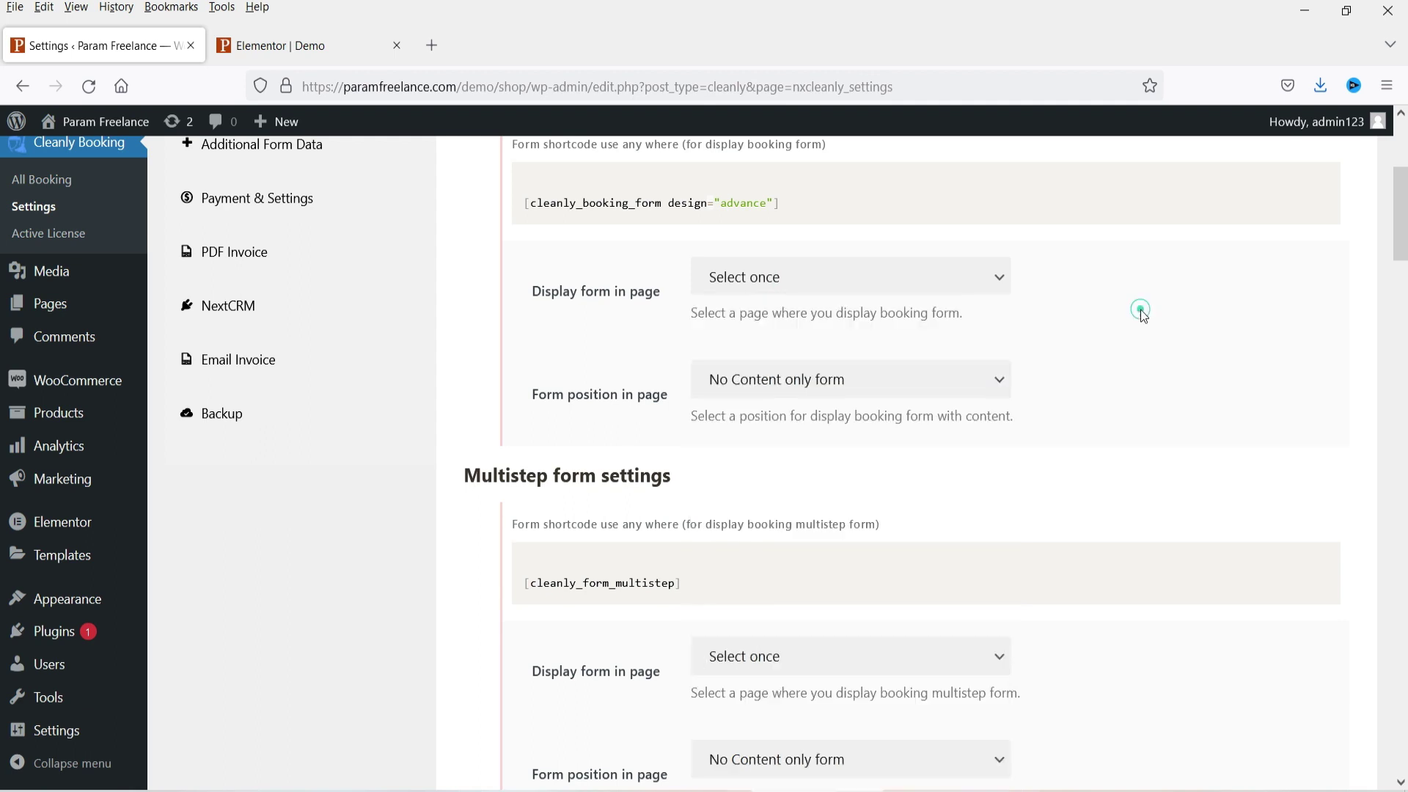
pyautogui.scroll(2, 1141, 311)
# Step: Glance at the Elementor Demo editor, then return to the Cleanly settings
pyautogui.click(310, 44)
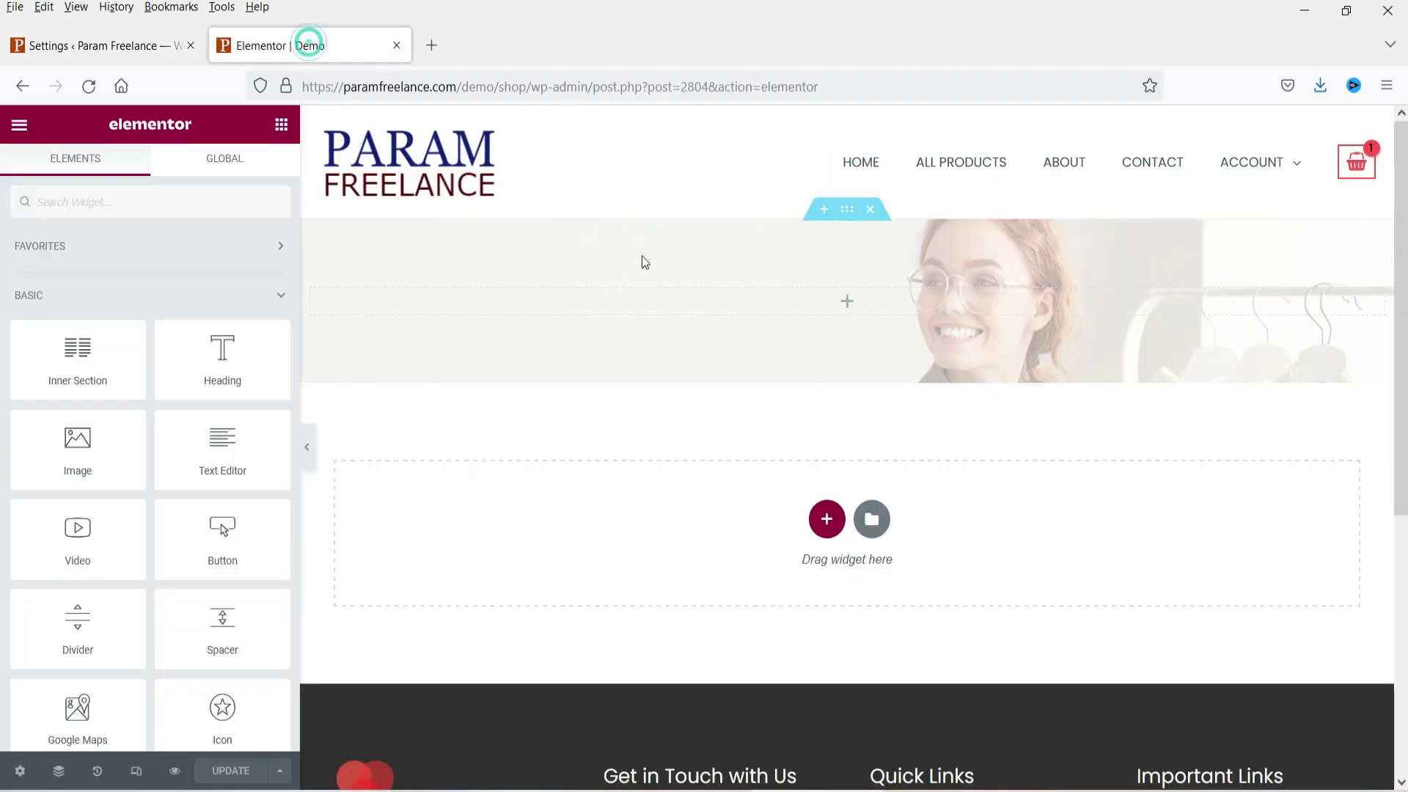
pyautogui.click(78, 52)
pyautogui.scroll(-3, 1002, 420)
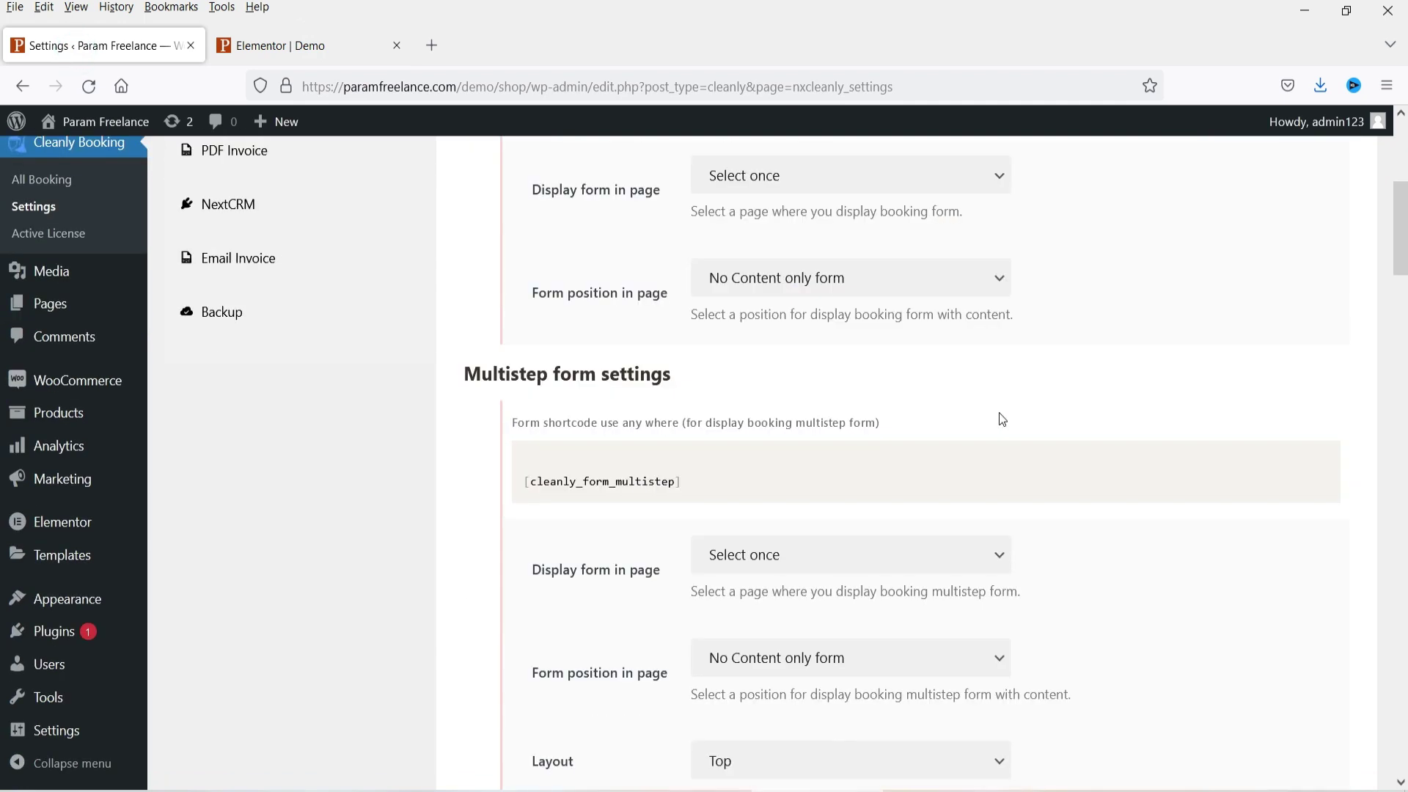
pyautogui.scroll(2, 1040, 411)
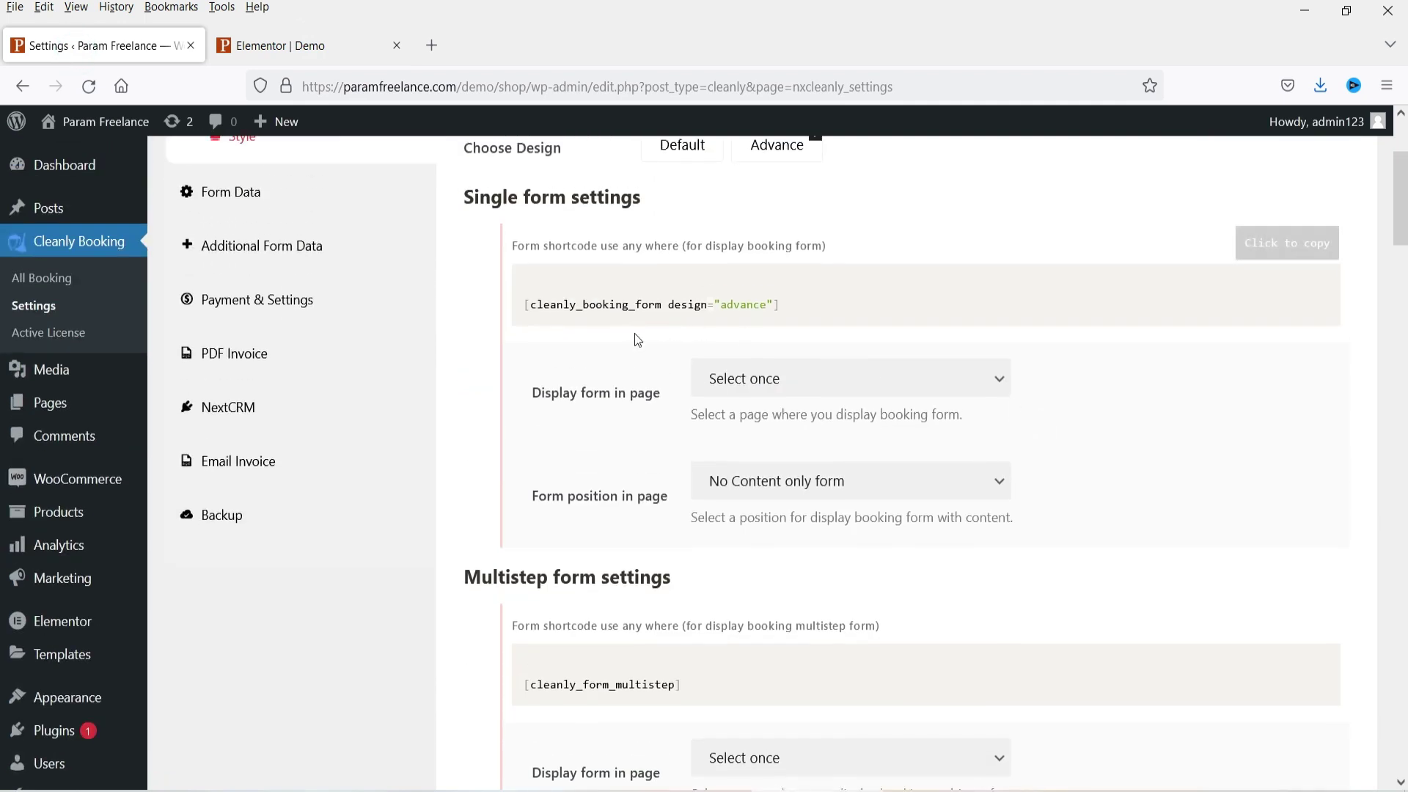
pyautogui.moveTo(585, 294)
pyautogui.scroll(-2, 1280, 429)
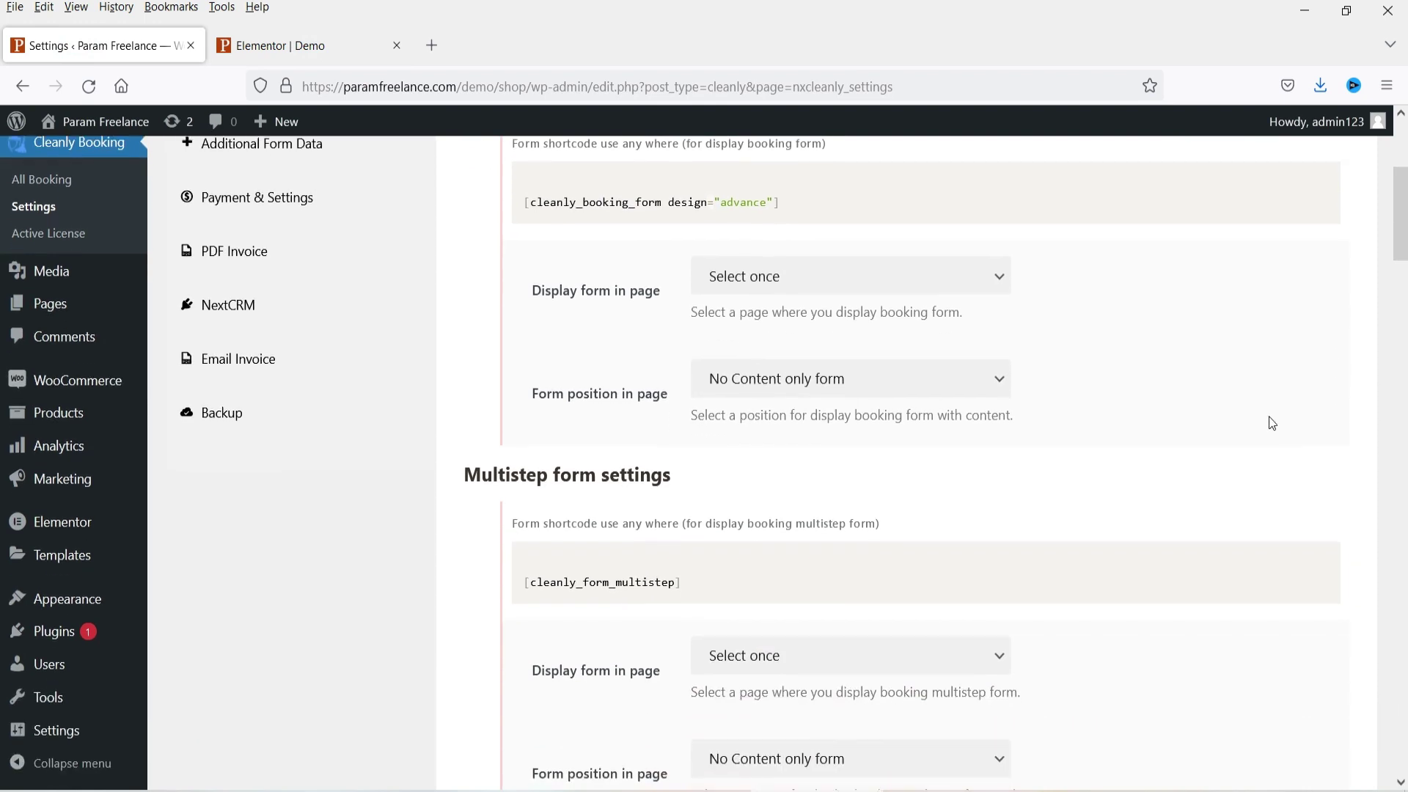
# Step: Display the single booking form on the Demo page, save all changes, and return to Elementor
pyautogui.click(823, 180)
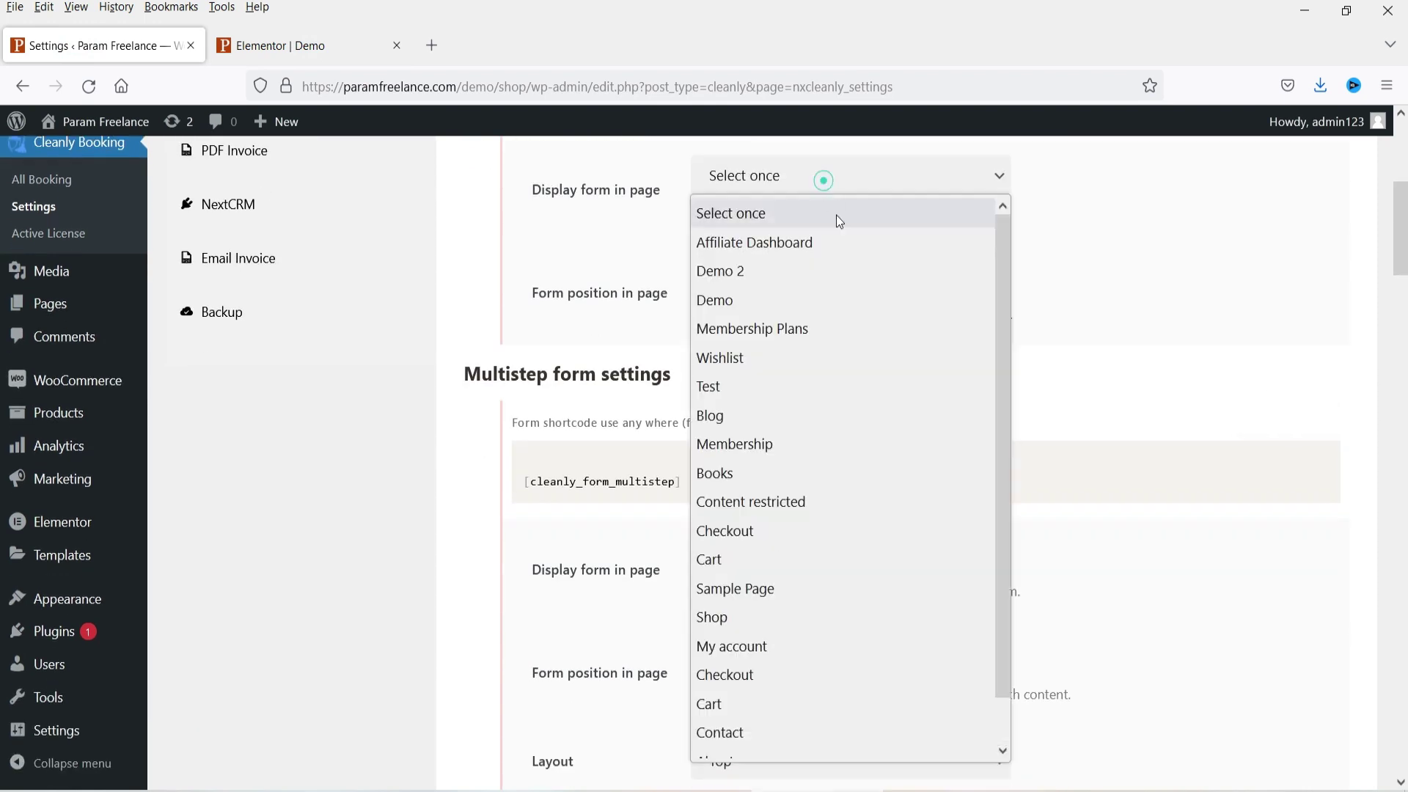
pyautogui.click(833, 303)
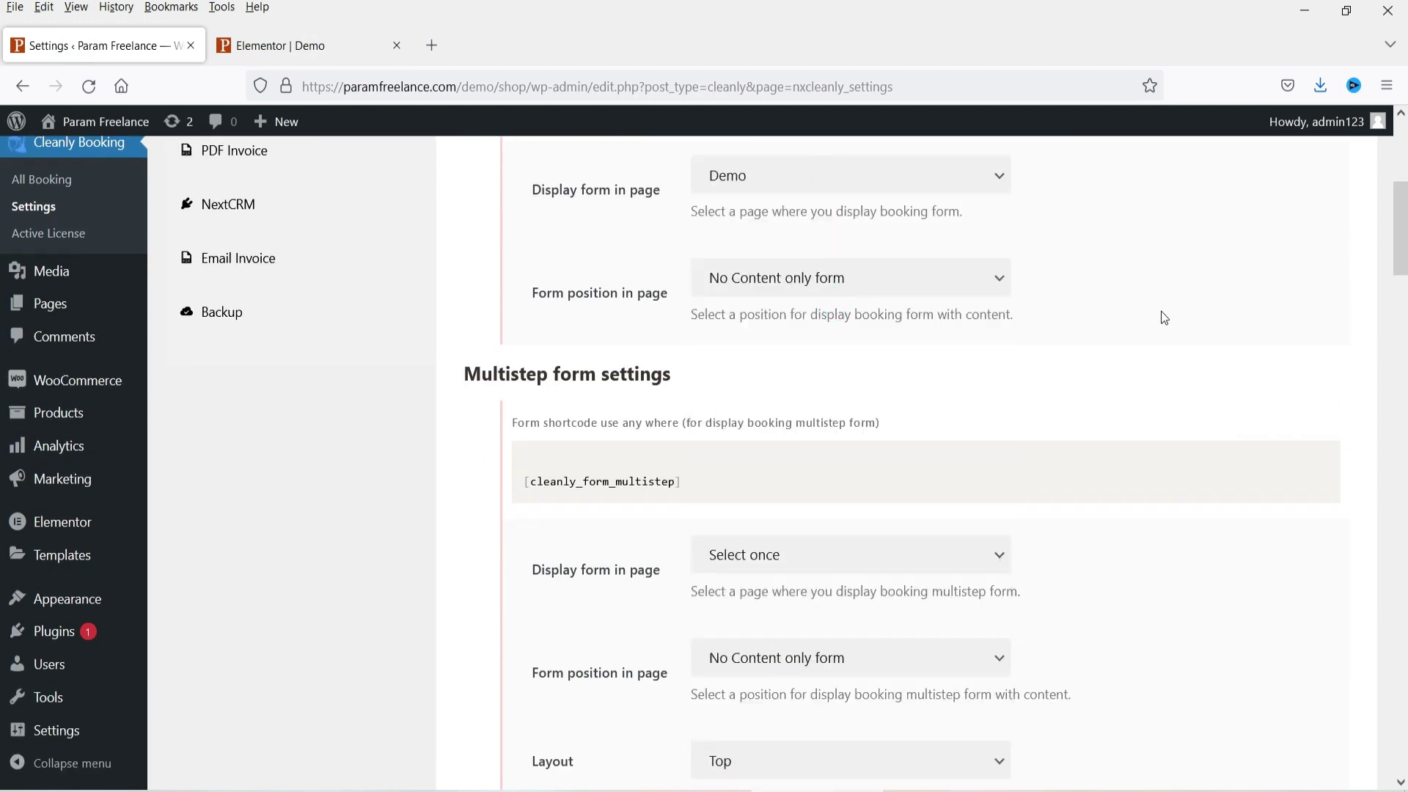
pyautogui.moveTo(1402, 272); pyautogui.dragTo(1403, 440)
pyautogui.scroll(-20, 1397, 451)
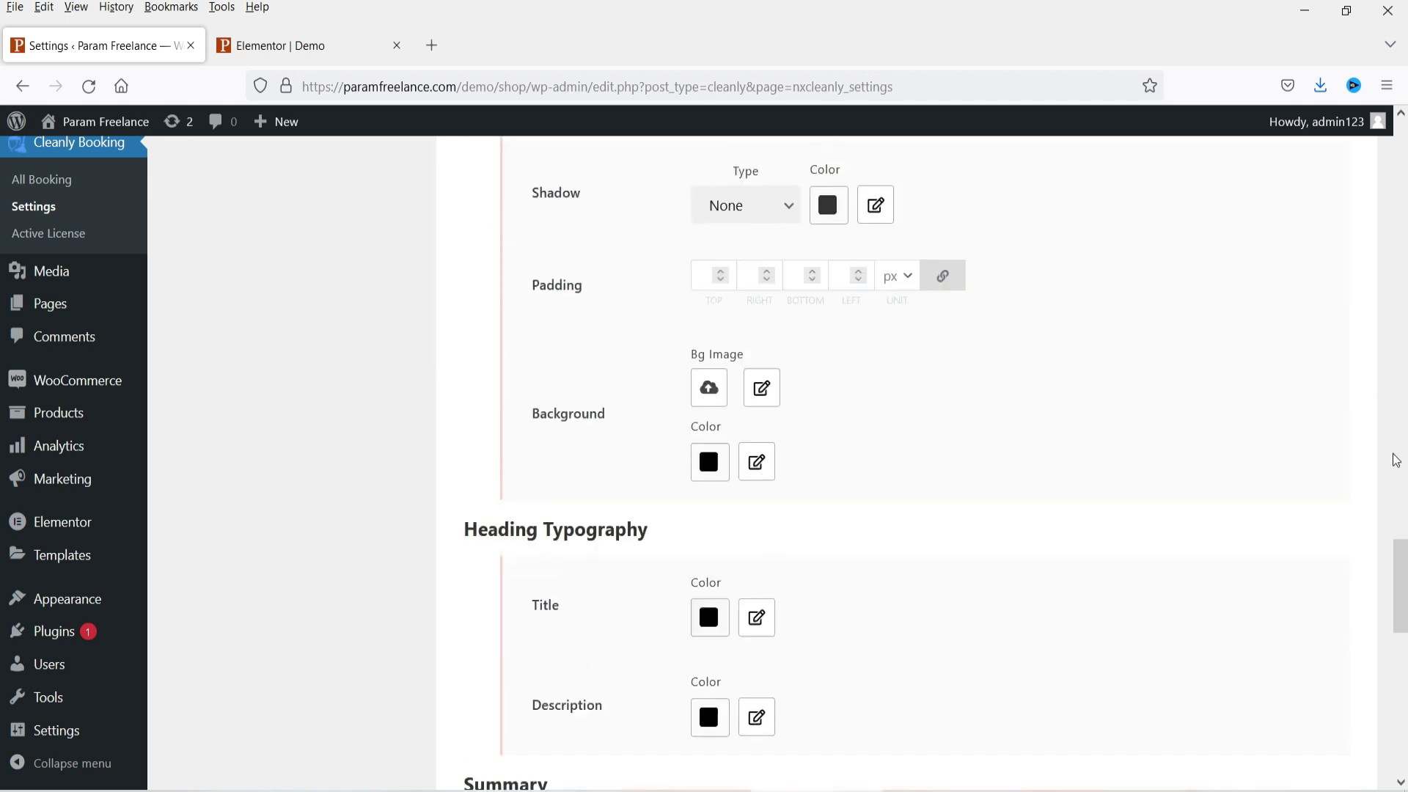
pyautogui.click(1257, 679)
pyautogui.click(305, 46)
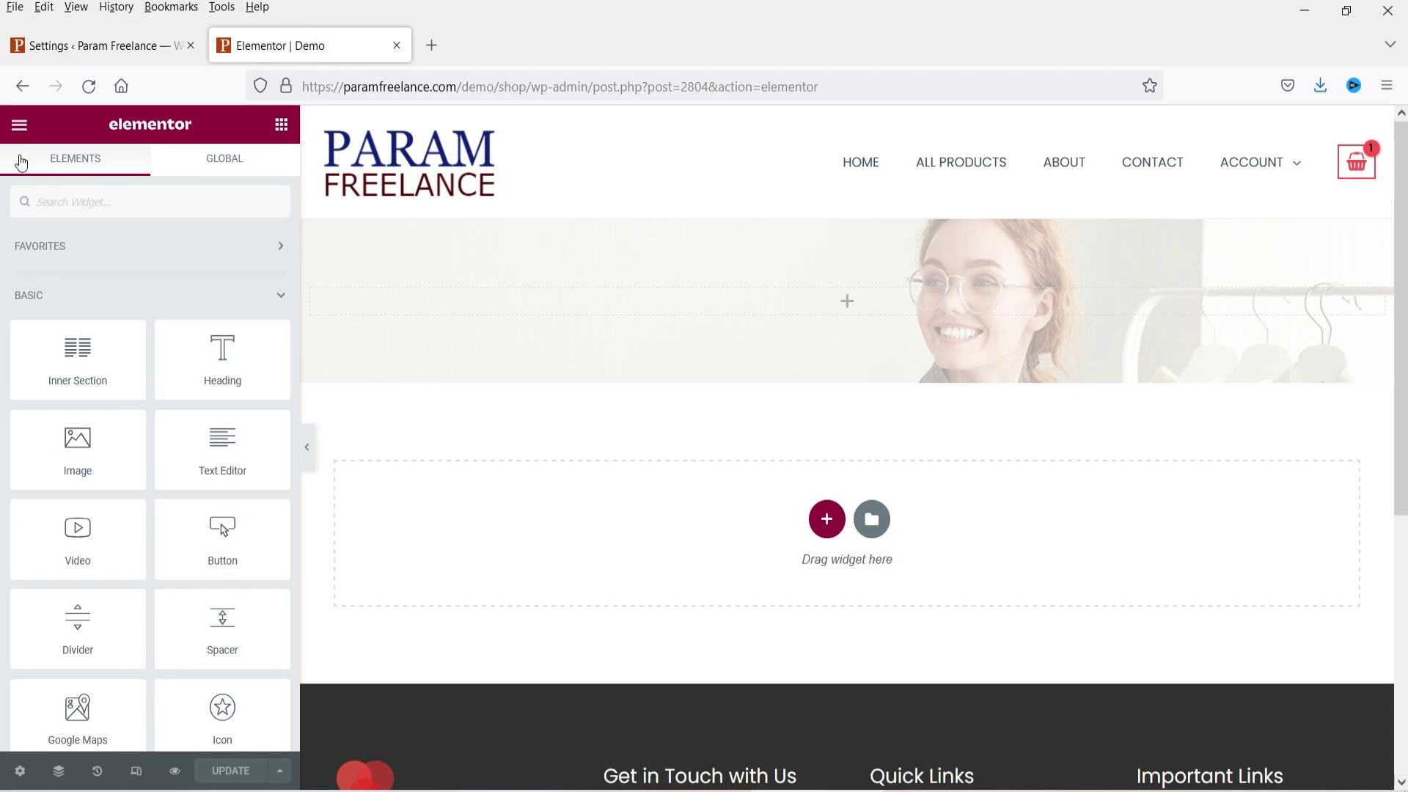
pyautogui.click(19, 126)
# Step: Open the live Demo page in a separate tab and scroll through its booking form
pyautogui.rightClick(93, 422)
pyautogui.click(162, 445)
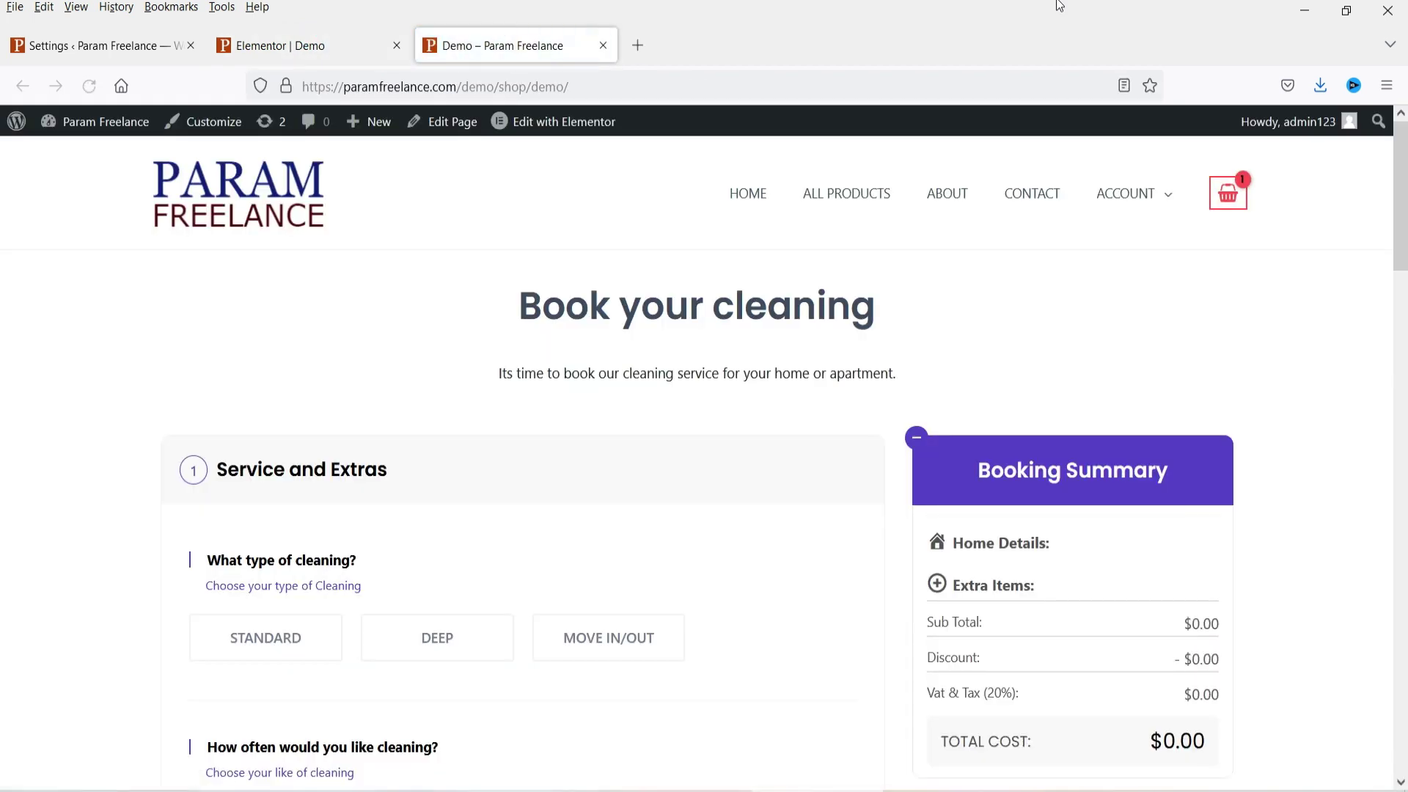
pyautogui.scroll(-10, 1350, 402)
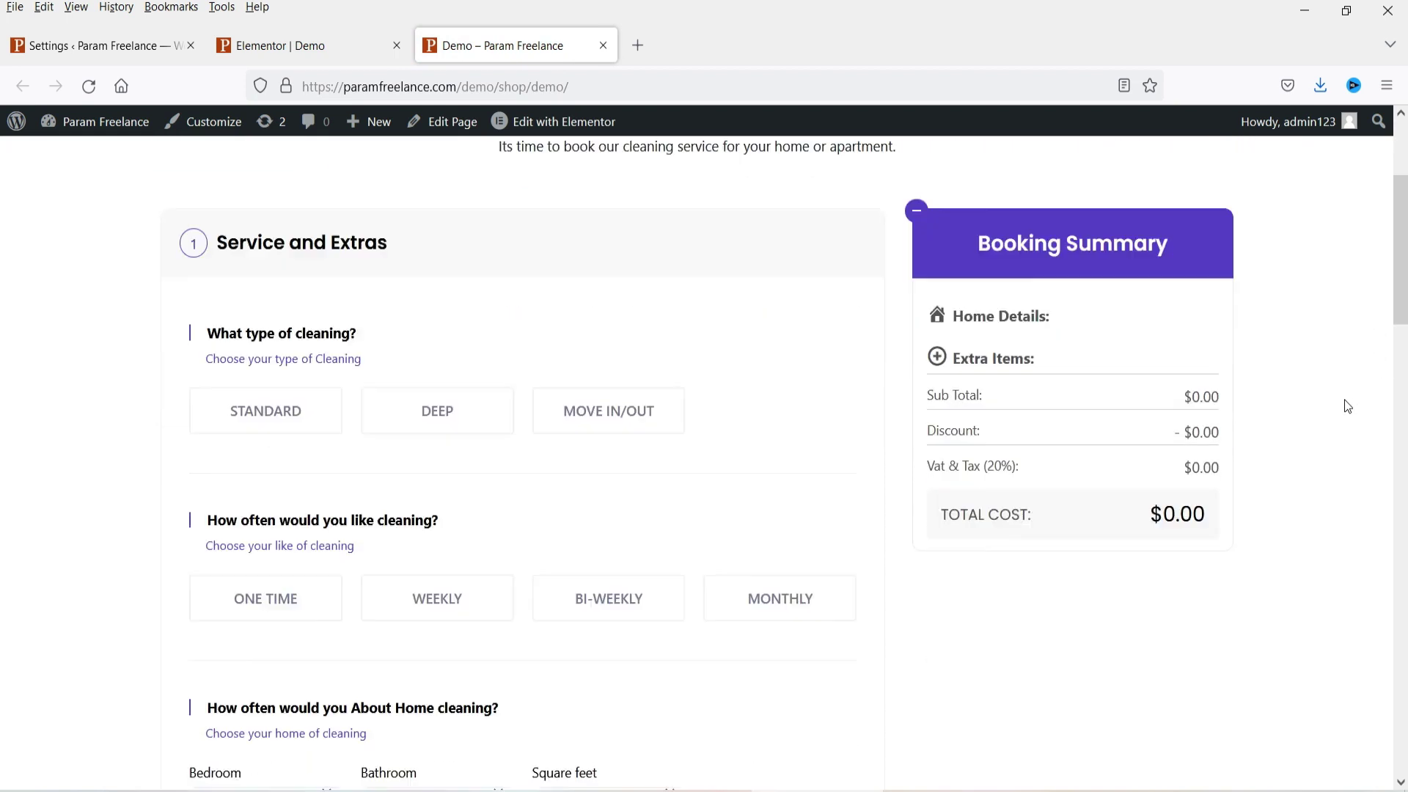
pyautogui.scroll(5, 1327, 408)
# Step: Compare the Demo form with the Cleanly settings, then scroll down to the Multistep form settings
pyautogui.hotkey('ctrl', 'Tab')
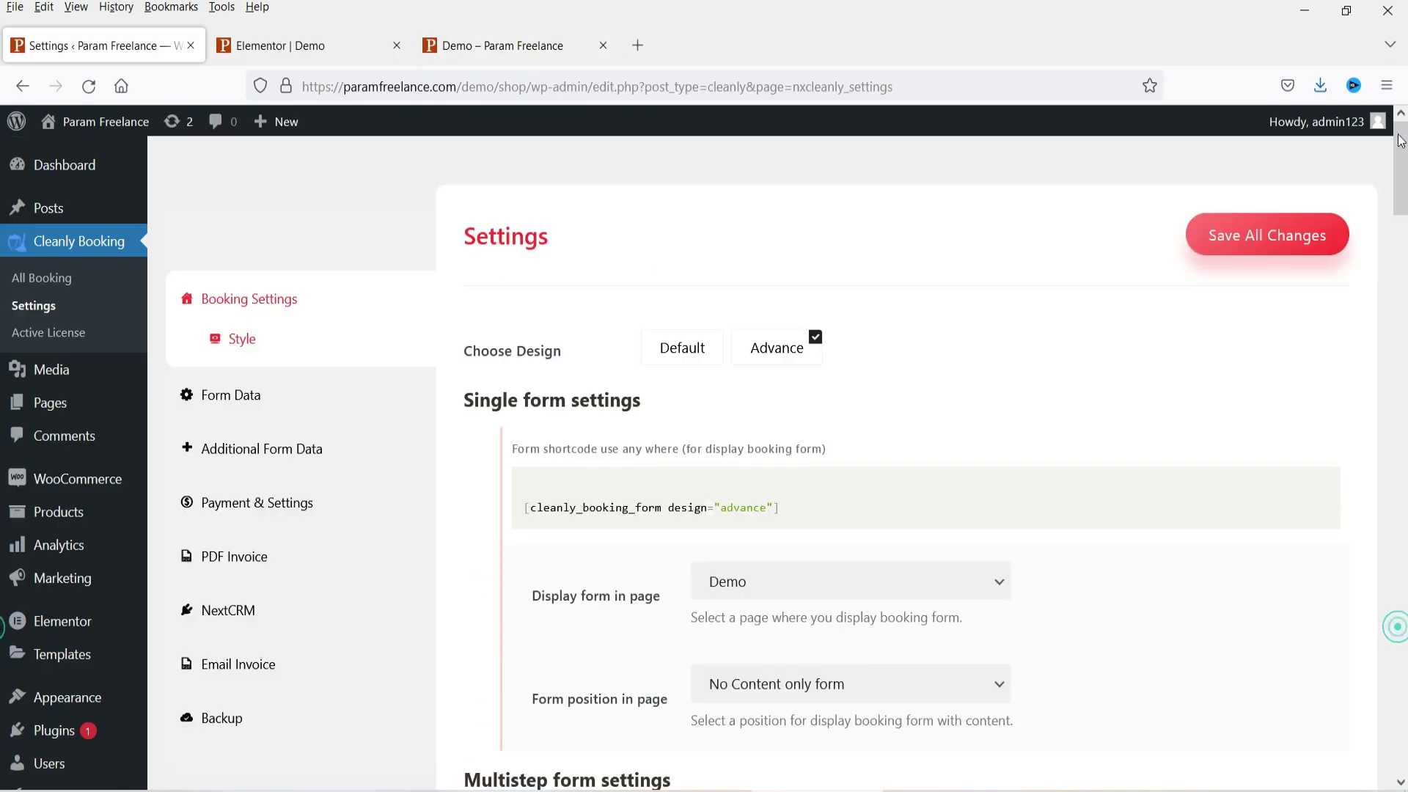
pyautogui.scroll(-3, 1173, 561)
pyautogui.click(490, 45)
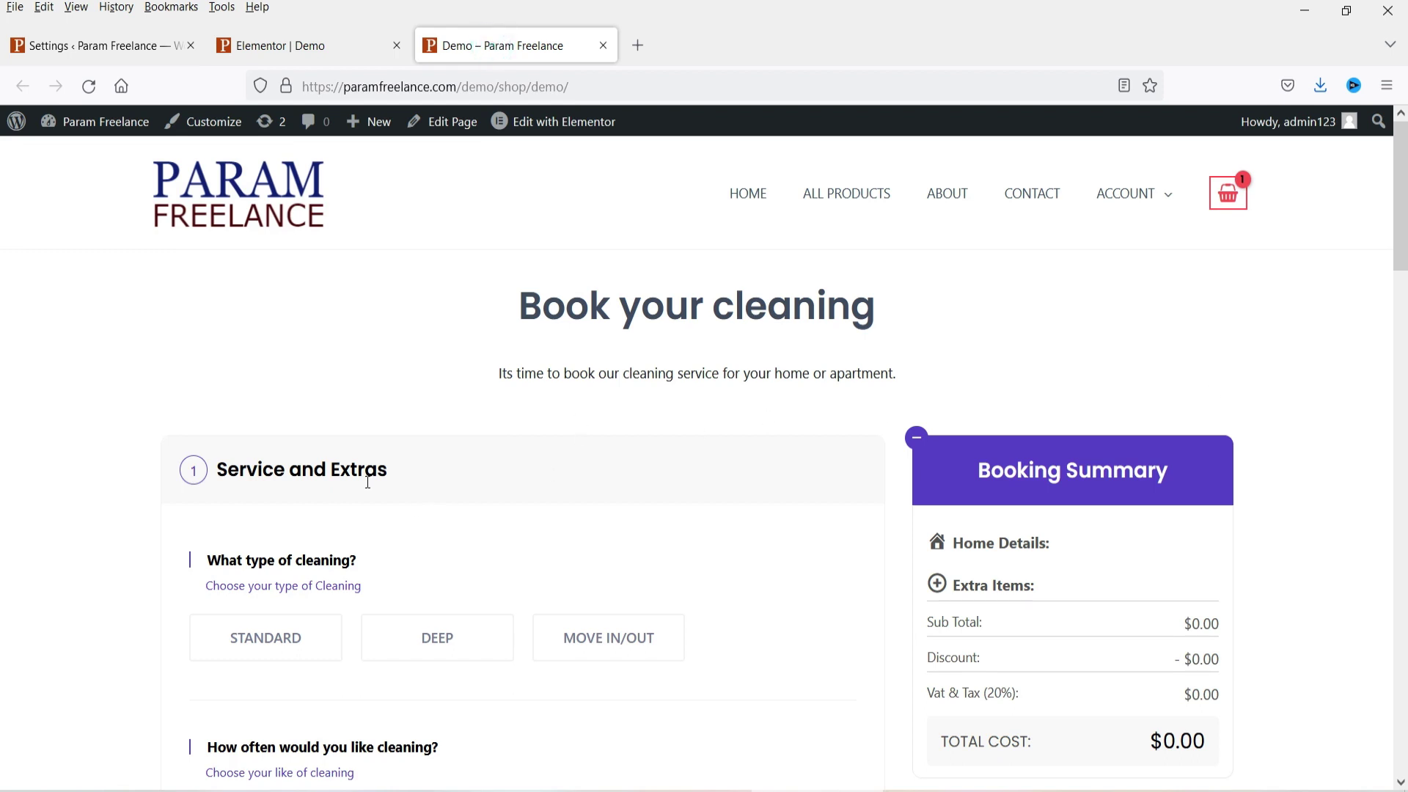
pyautogui.scroll(-10, 542, 366)
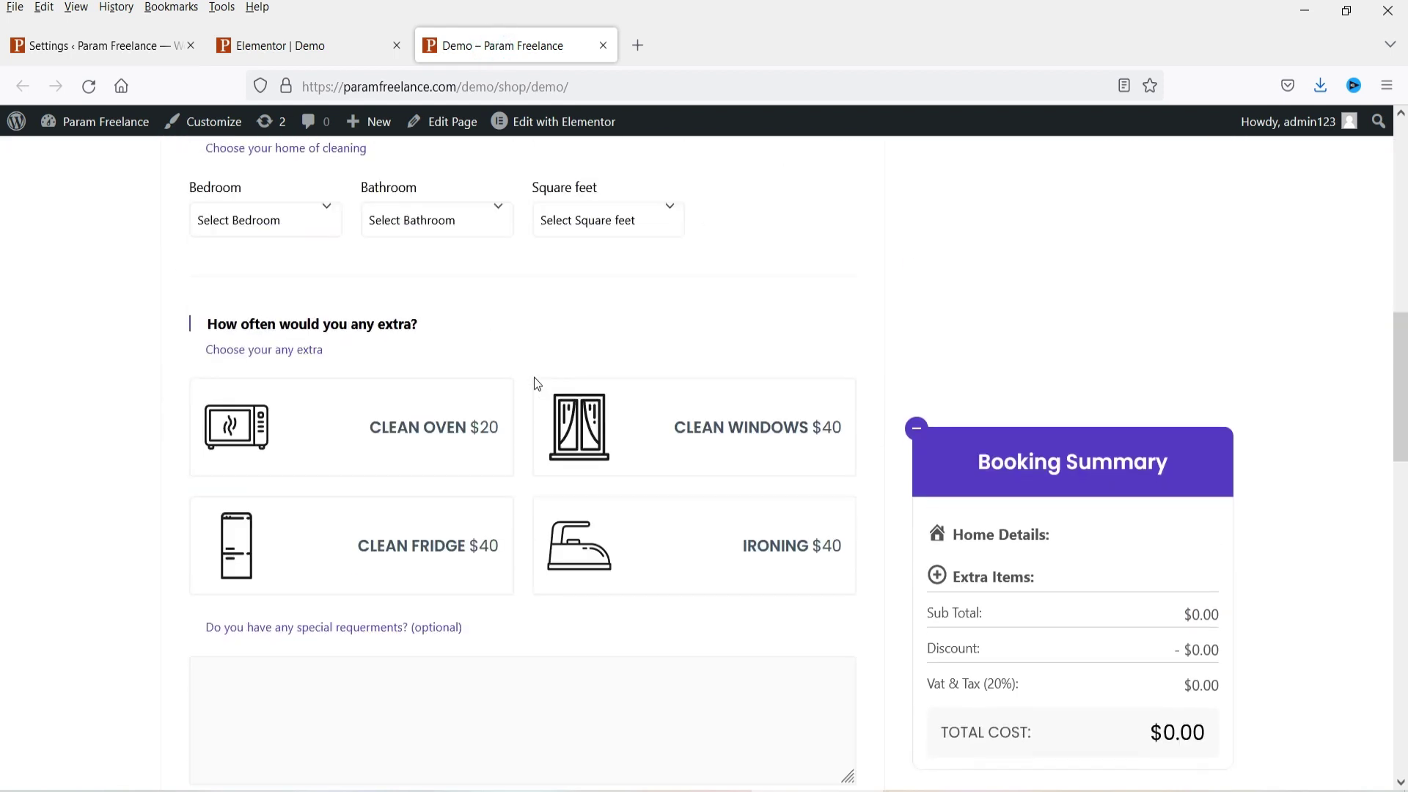
pyautogui.scroll(10, 535, 376)
pyautogui.hotkey('ctrl', 'Tab')
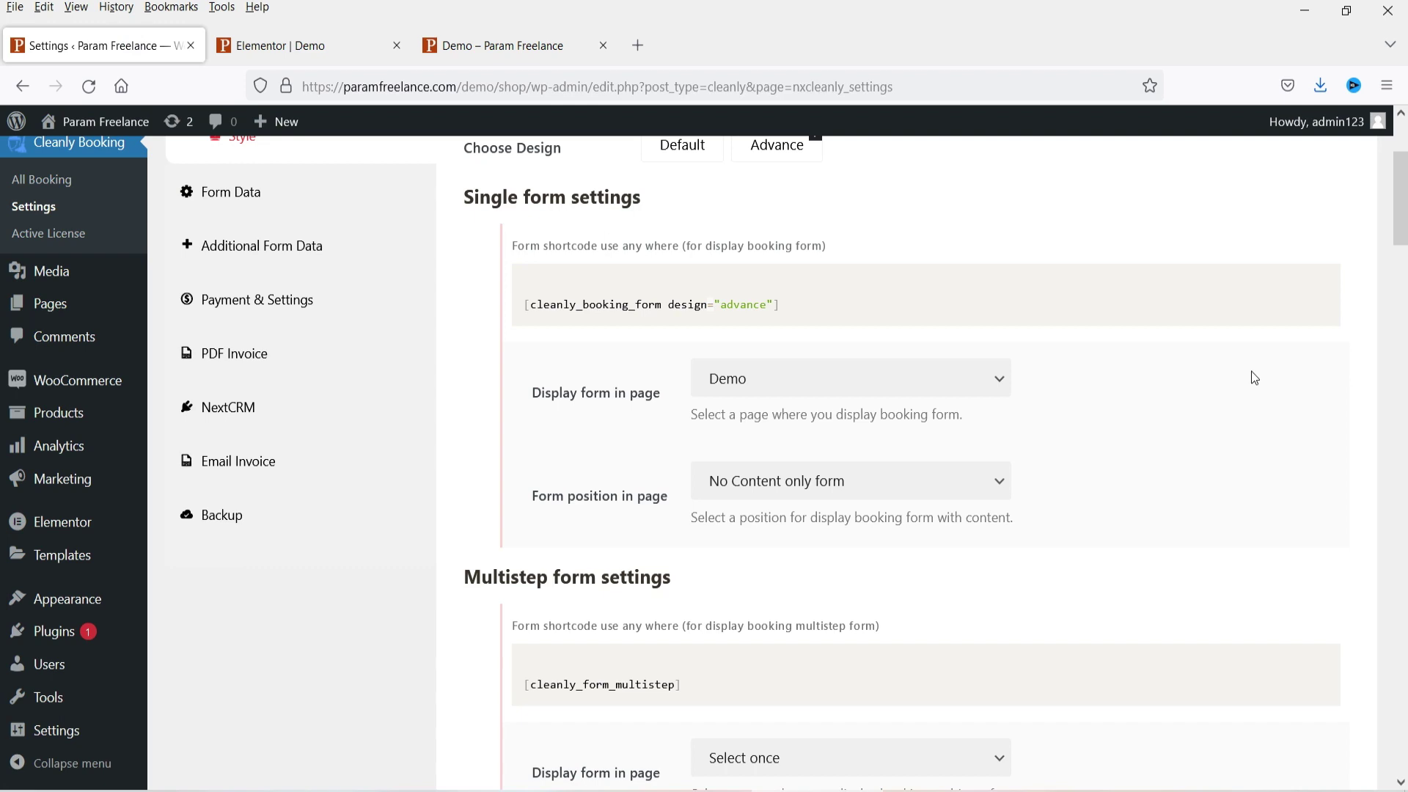
pyautogui.scroll(-4, 1252, 376)
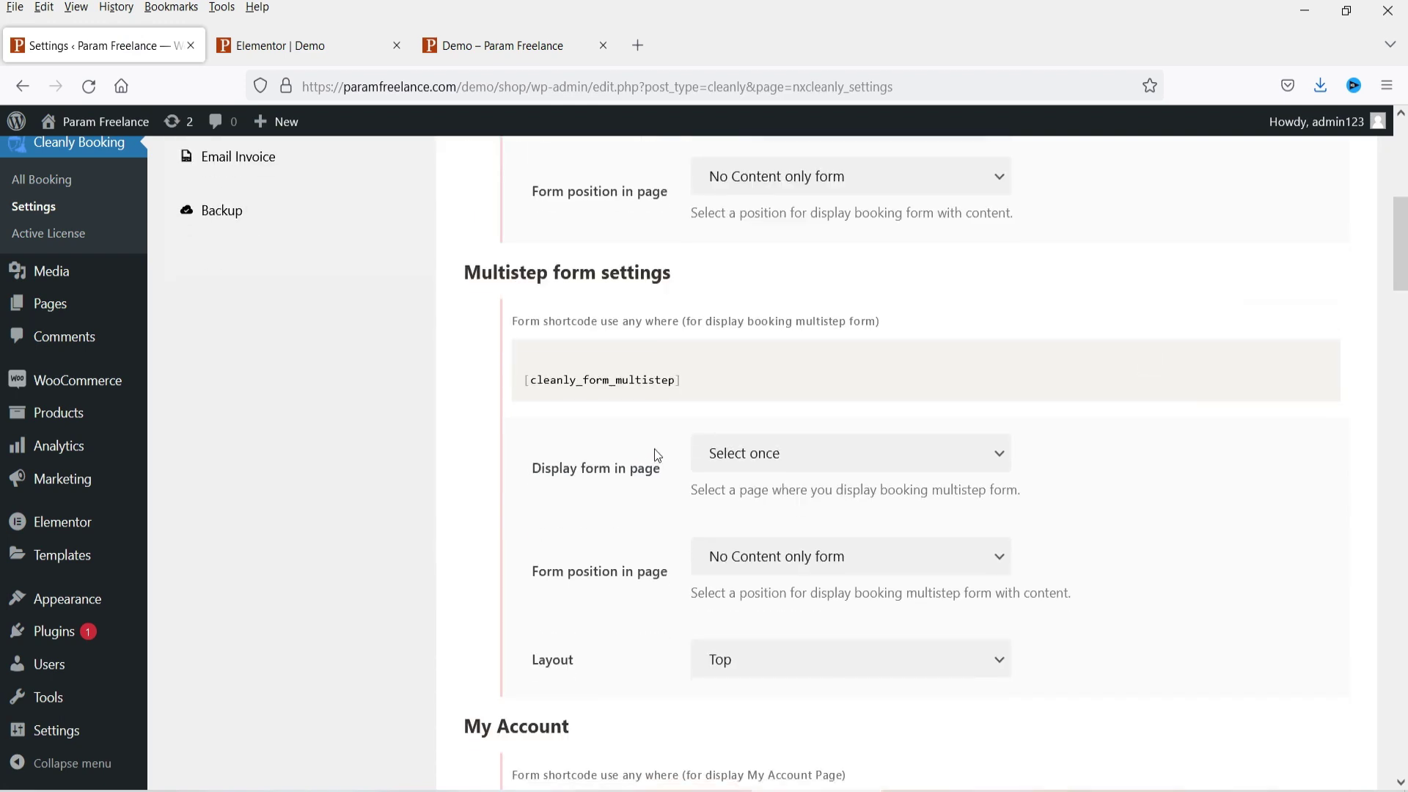
# Step: Unassign the single form, set the Multistep form's Display form in page to Demo, and save
pyautogui.scroll(1, 803, 286)
pyautogui.click(839, 176)
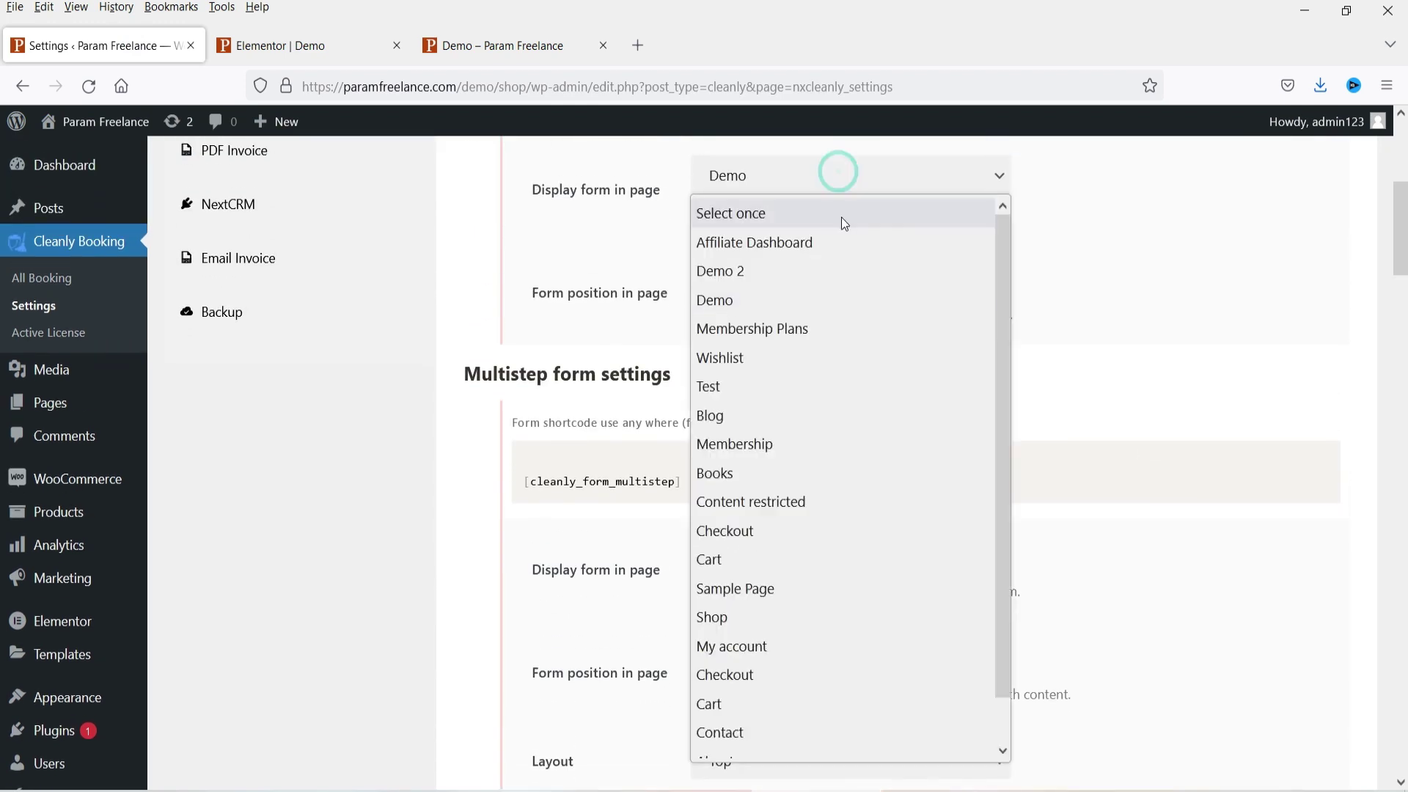
pyautogui.click(840, 219)
pyautogui.scroll(-1, 1085, 407)
pyautogui.click(882, 460)
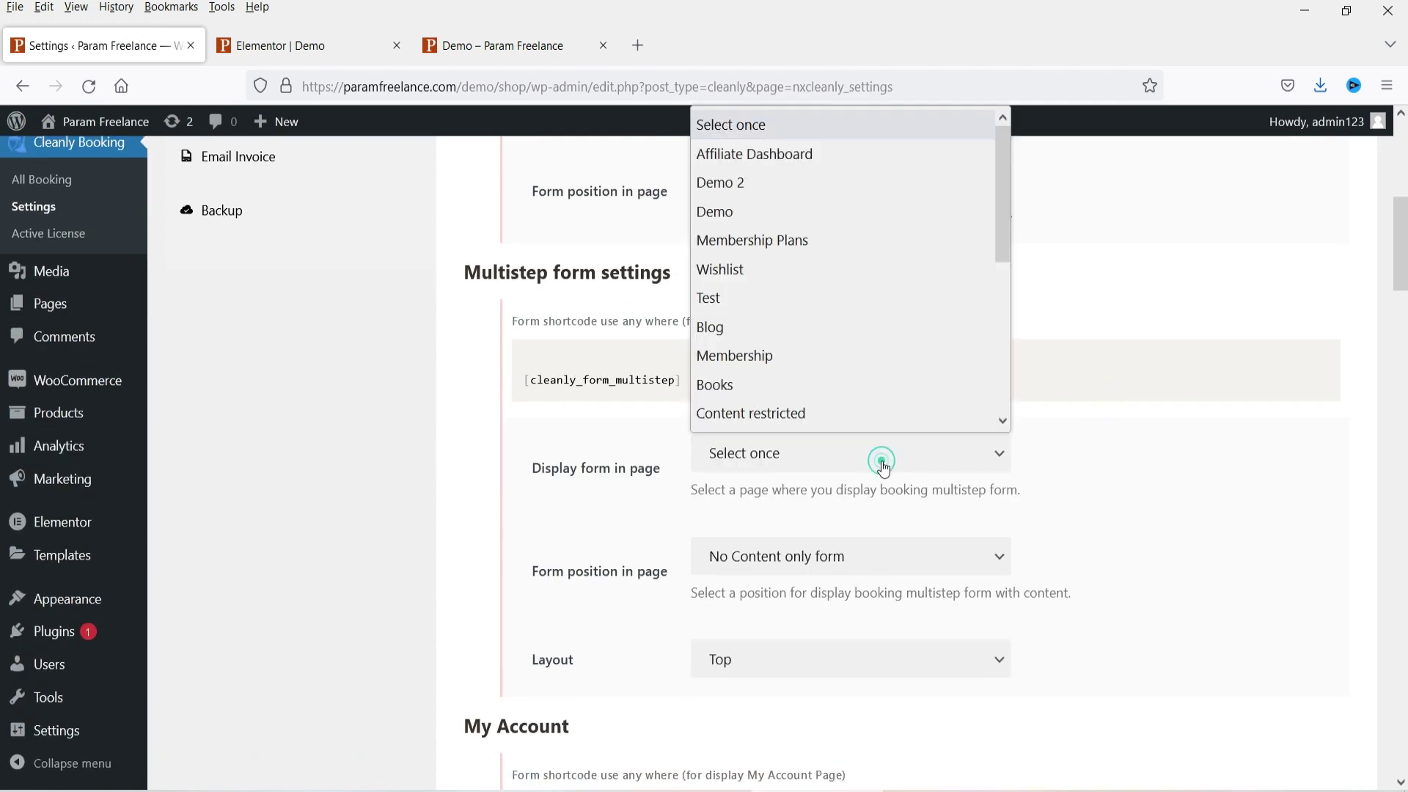
pyautogui.click(788, 211)
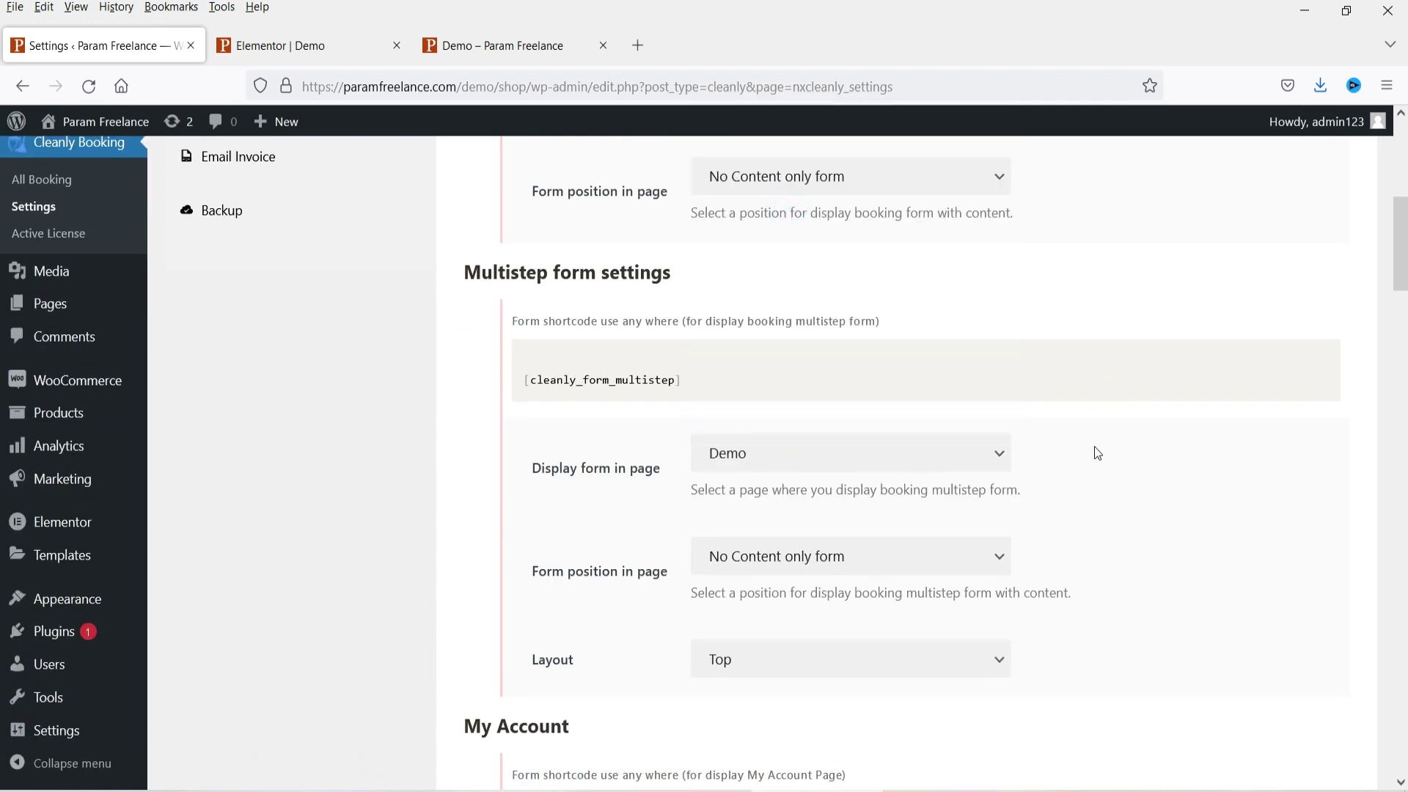
pyautogui.scroll(-20, 1392, 518)
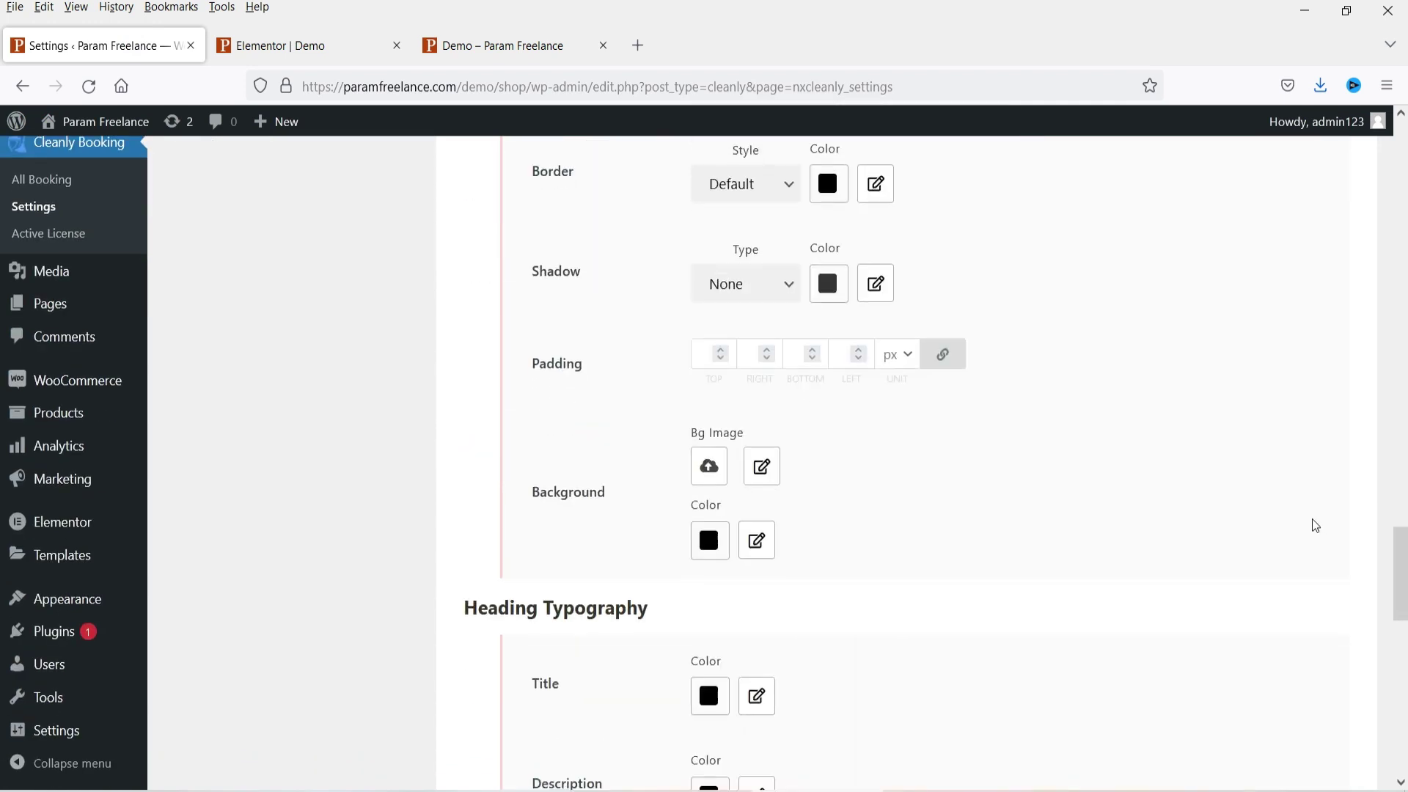
pyautogui.scroll(-3, 1293, 531)
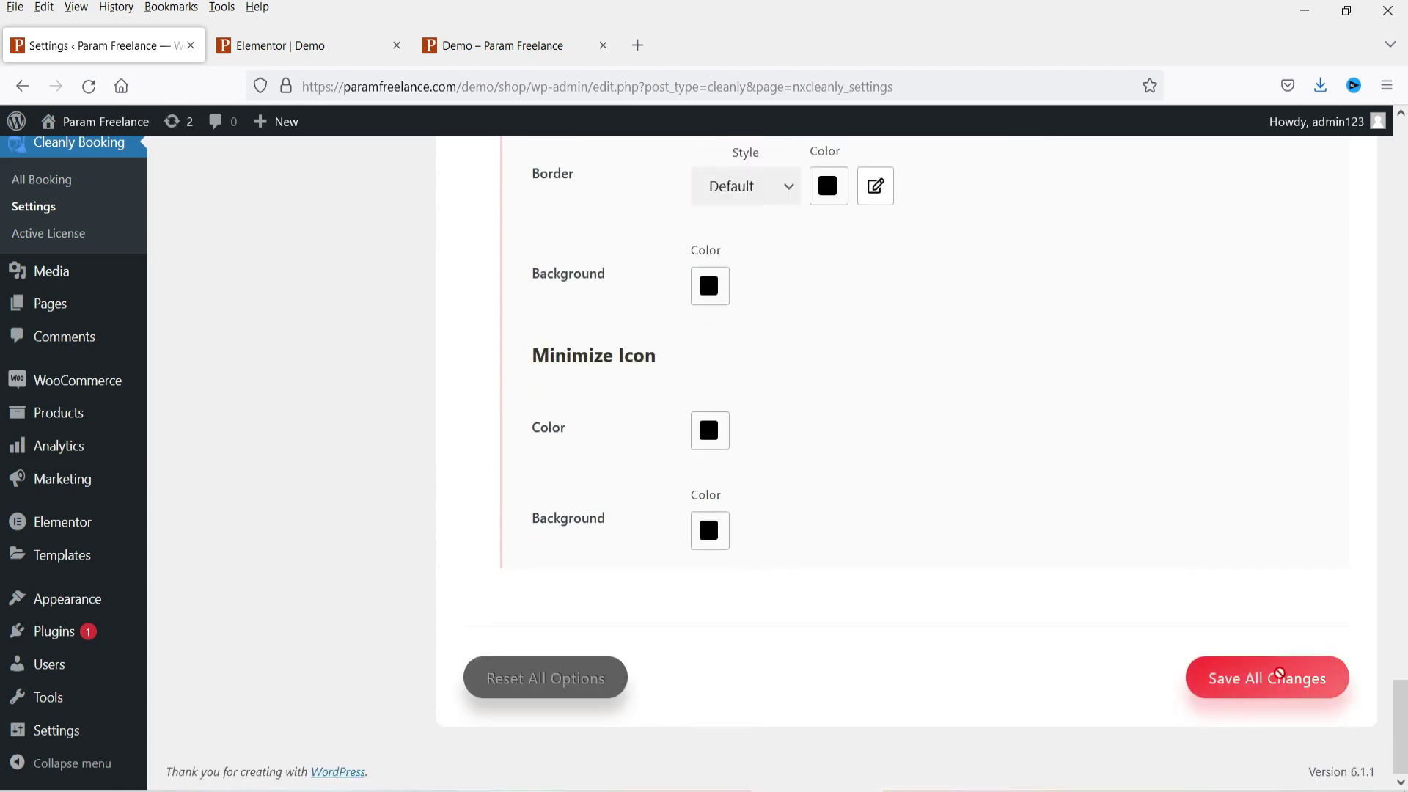
pyautogui.click(1283, 676)
# Step: Reload the Demo page to view the five-step multistep wizard, then return to settings
pyautogui.click(493, 45)
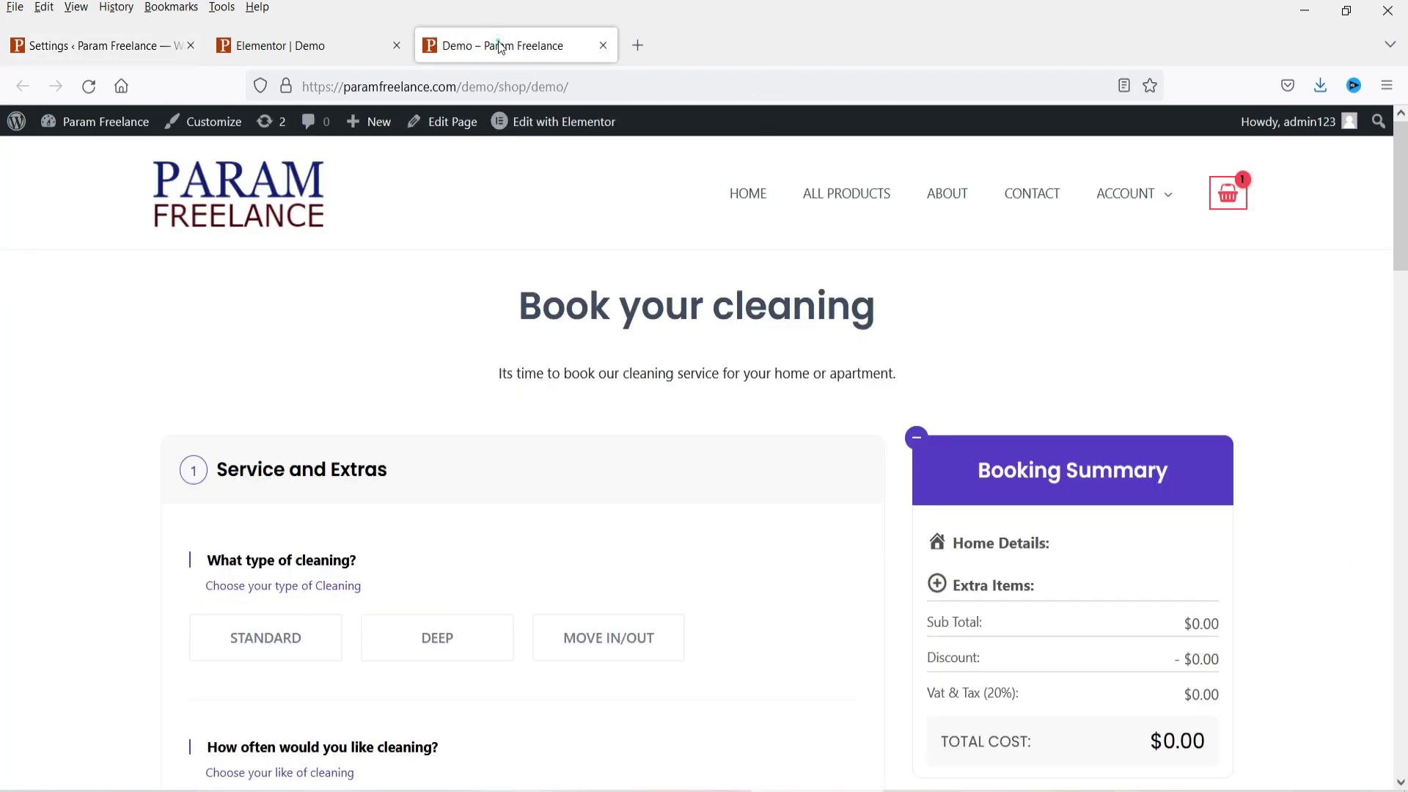
pyautogui.click(89, 85)
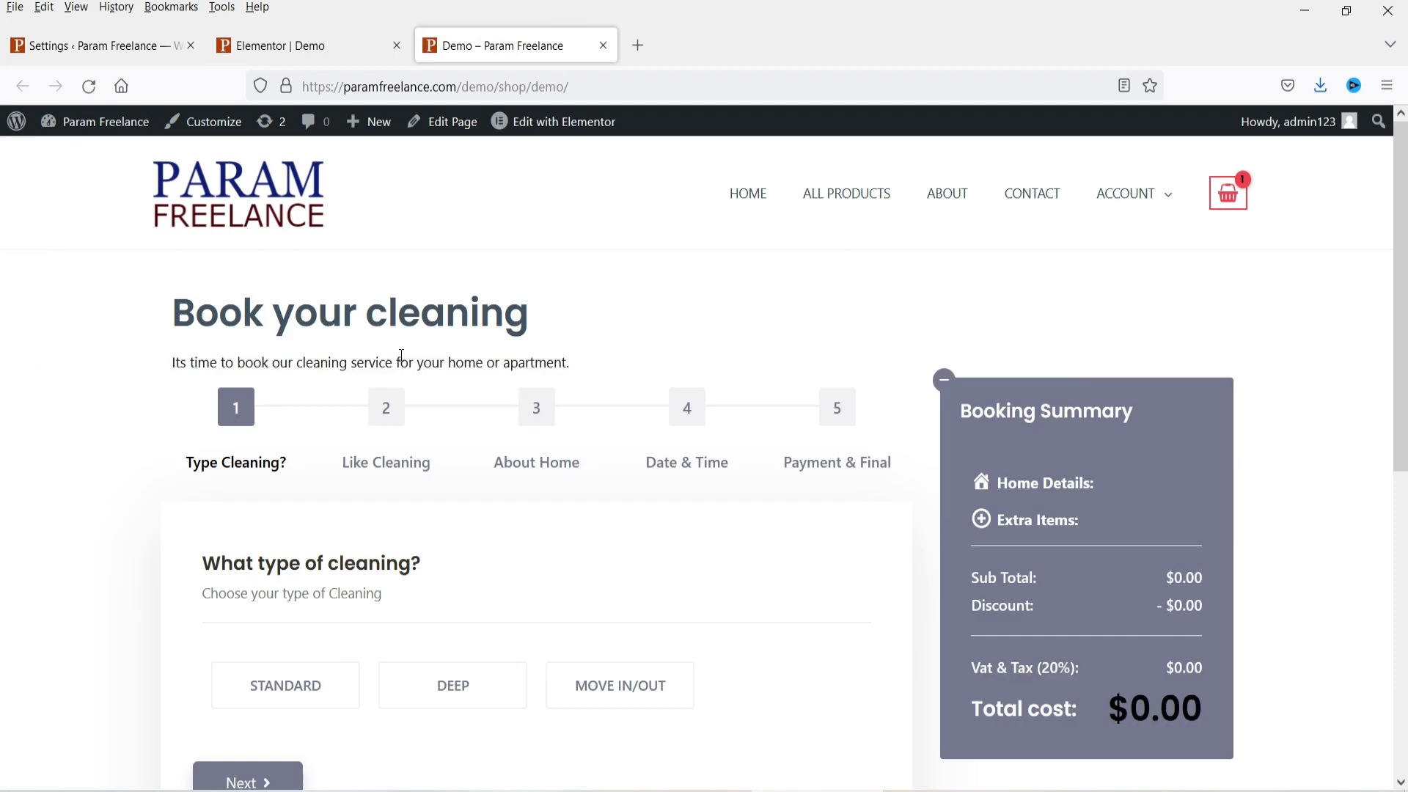
pyautogui.scroll(-3, 1314, 396)
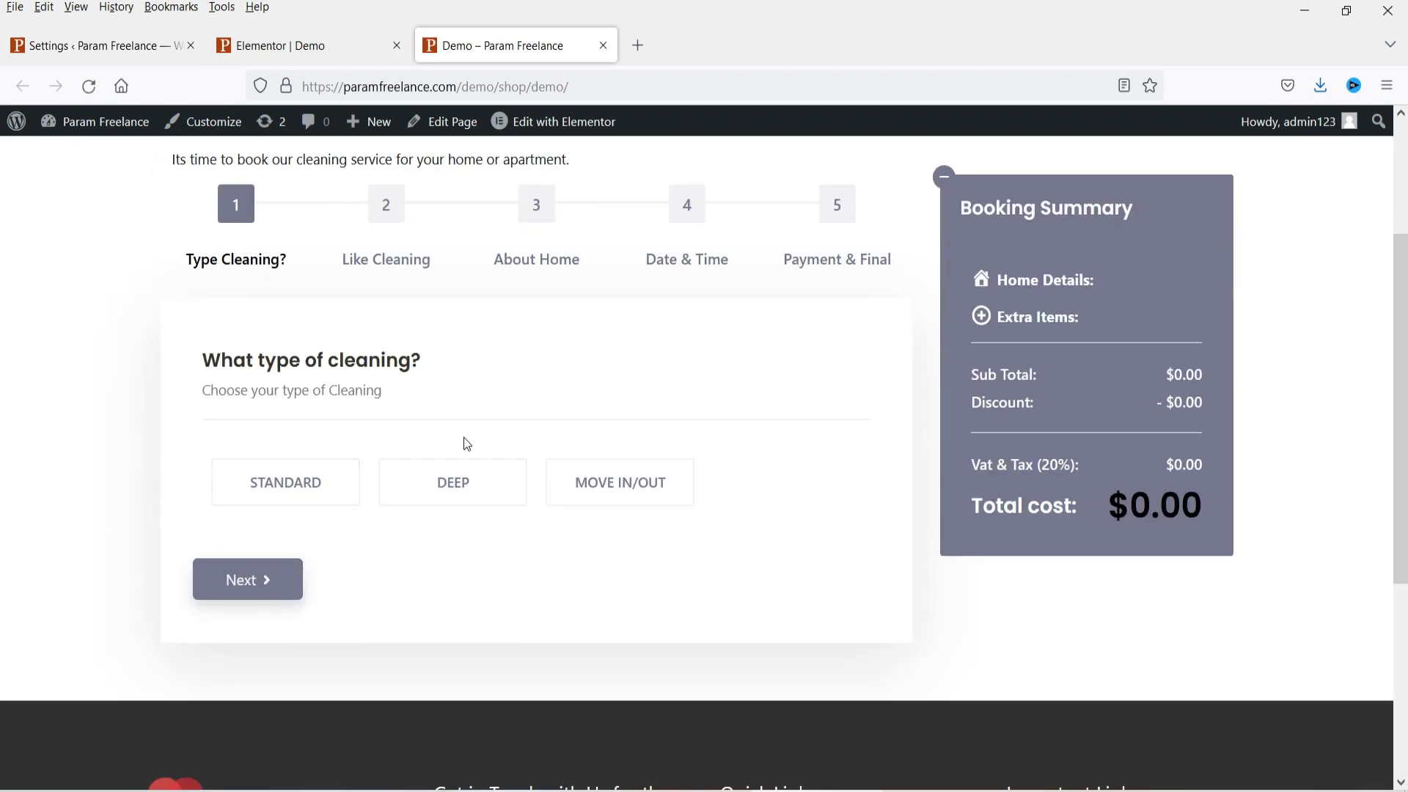
pyautogui.scroll(2, 466, 443)
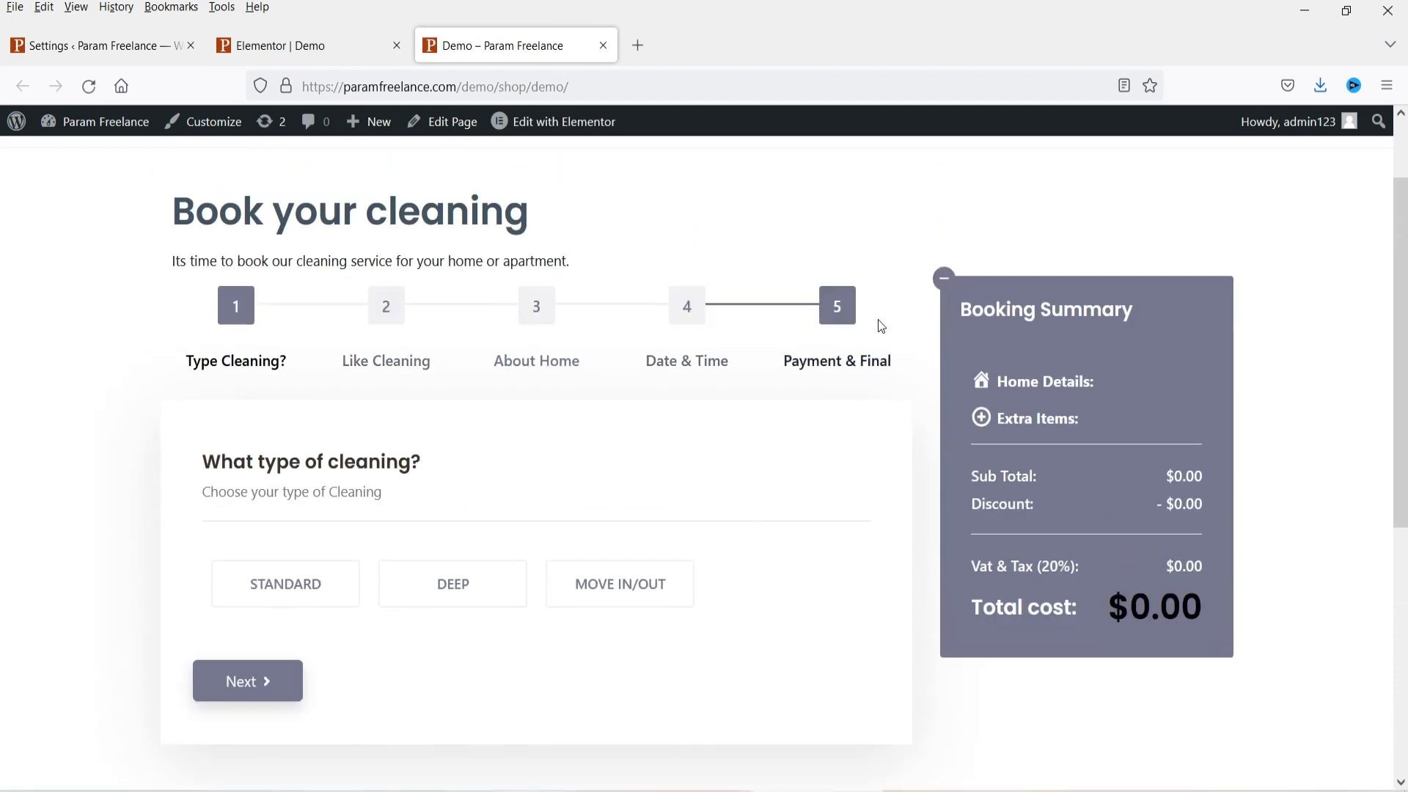
pyautogui.click(95, 46)
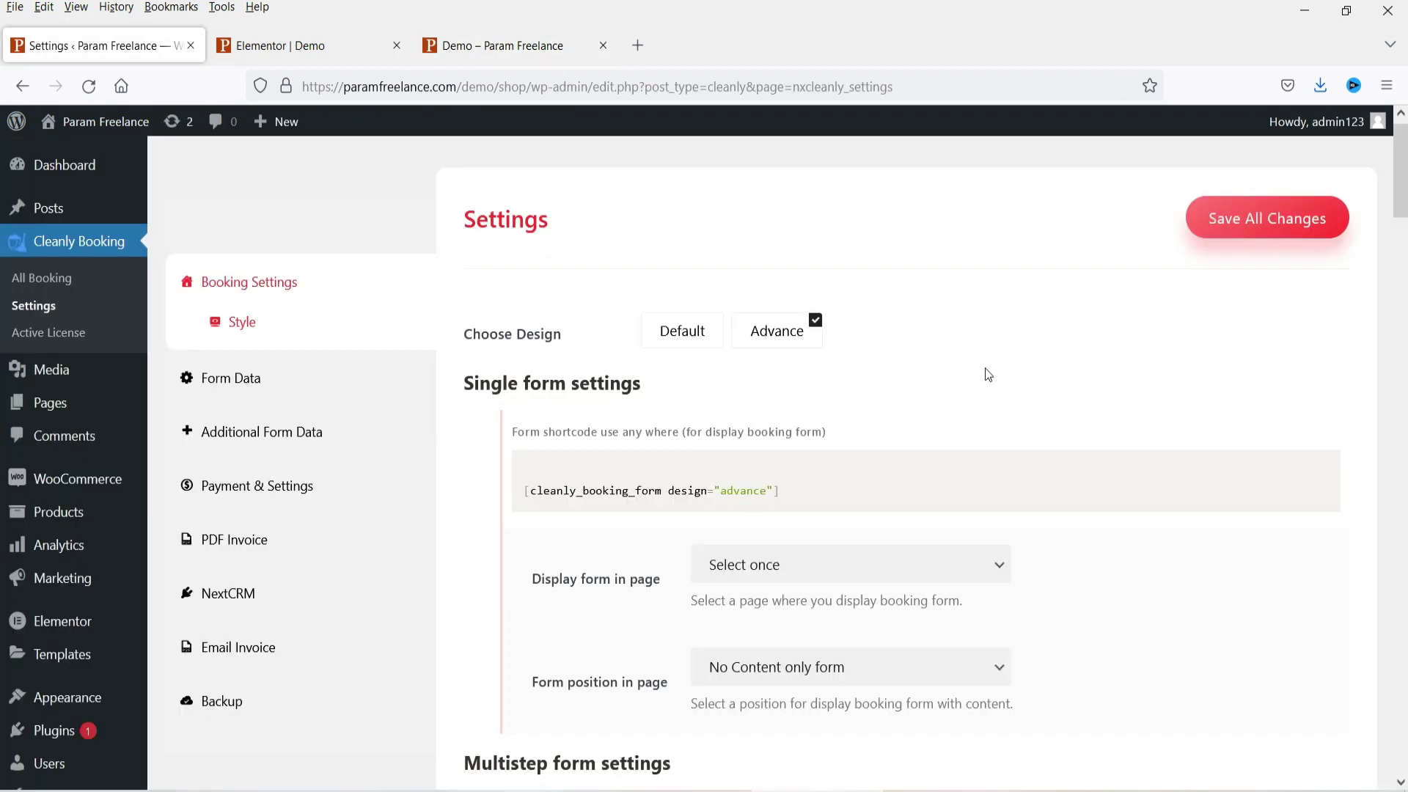
# Step: Set the single form's Display form in page to Demo with Advance design, and save all changes
pyautogui.scroll(-3, 988, 375)
pyautogui.scroll(-3, 1028, 308)
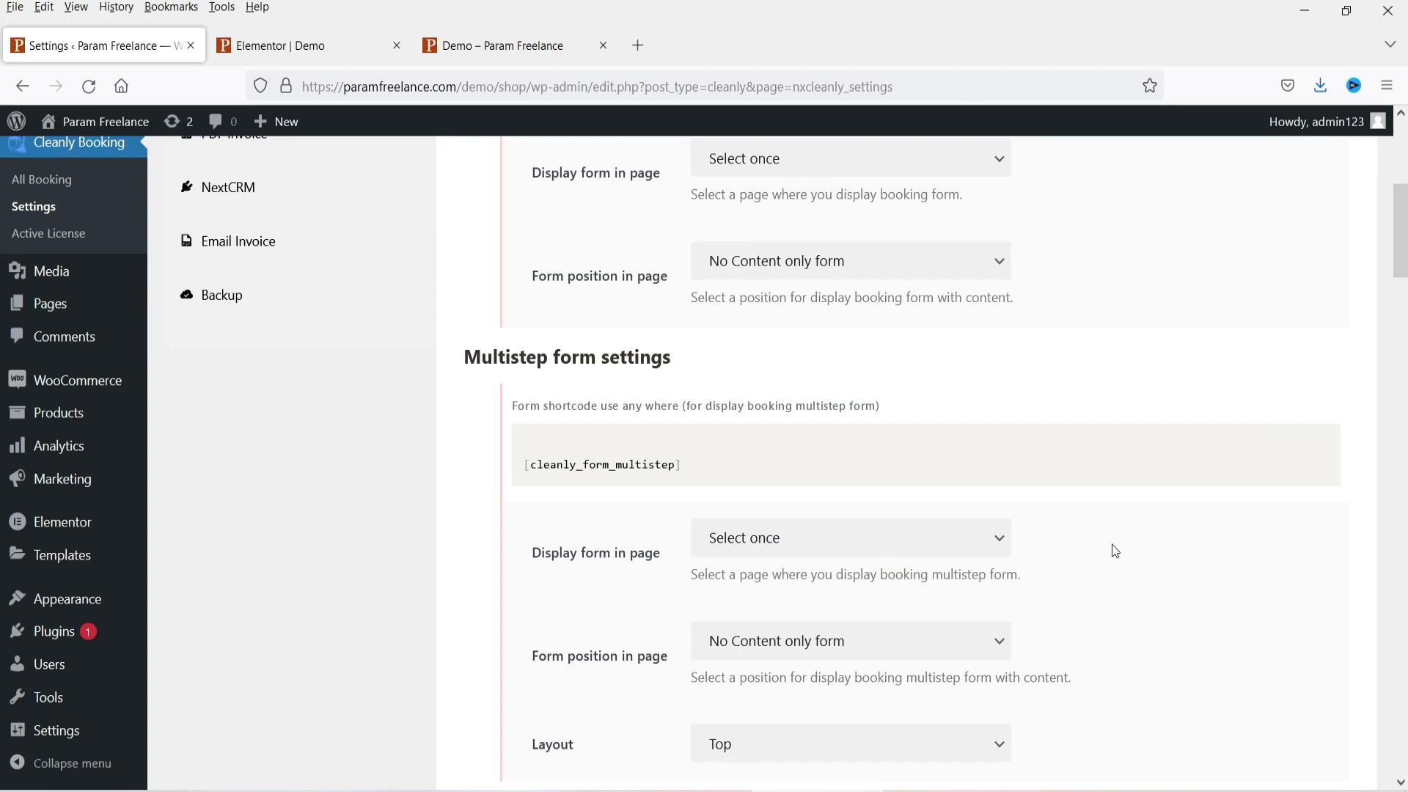
pyautogui.scroll(4, 1093, 543)
pyautogui.click(934, 477)
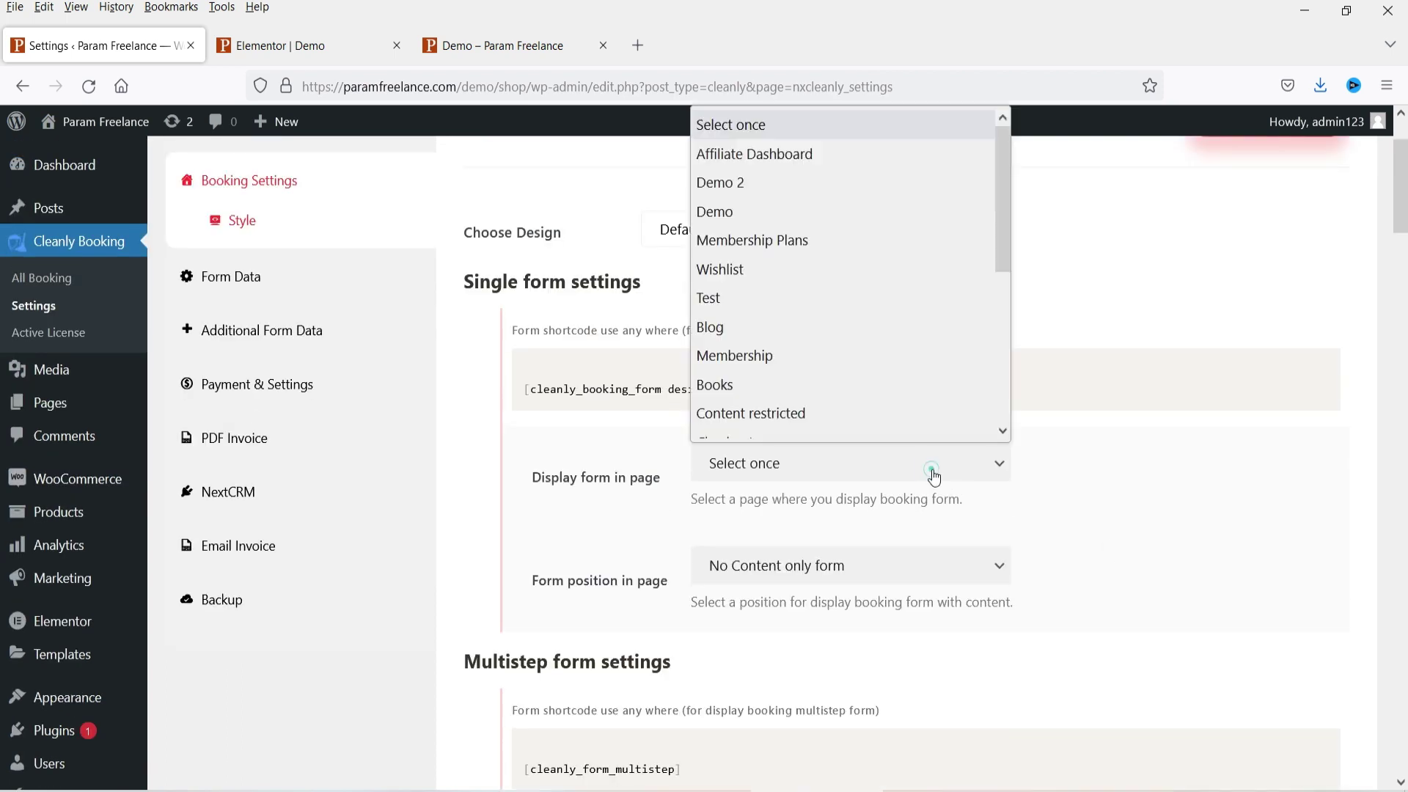
pyautogui.click(776, 220)
pyautogui.click(775, 219)
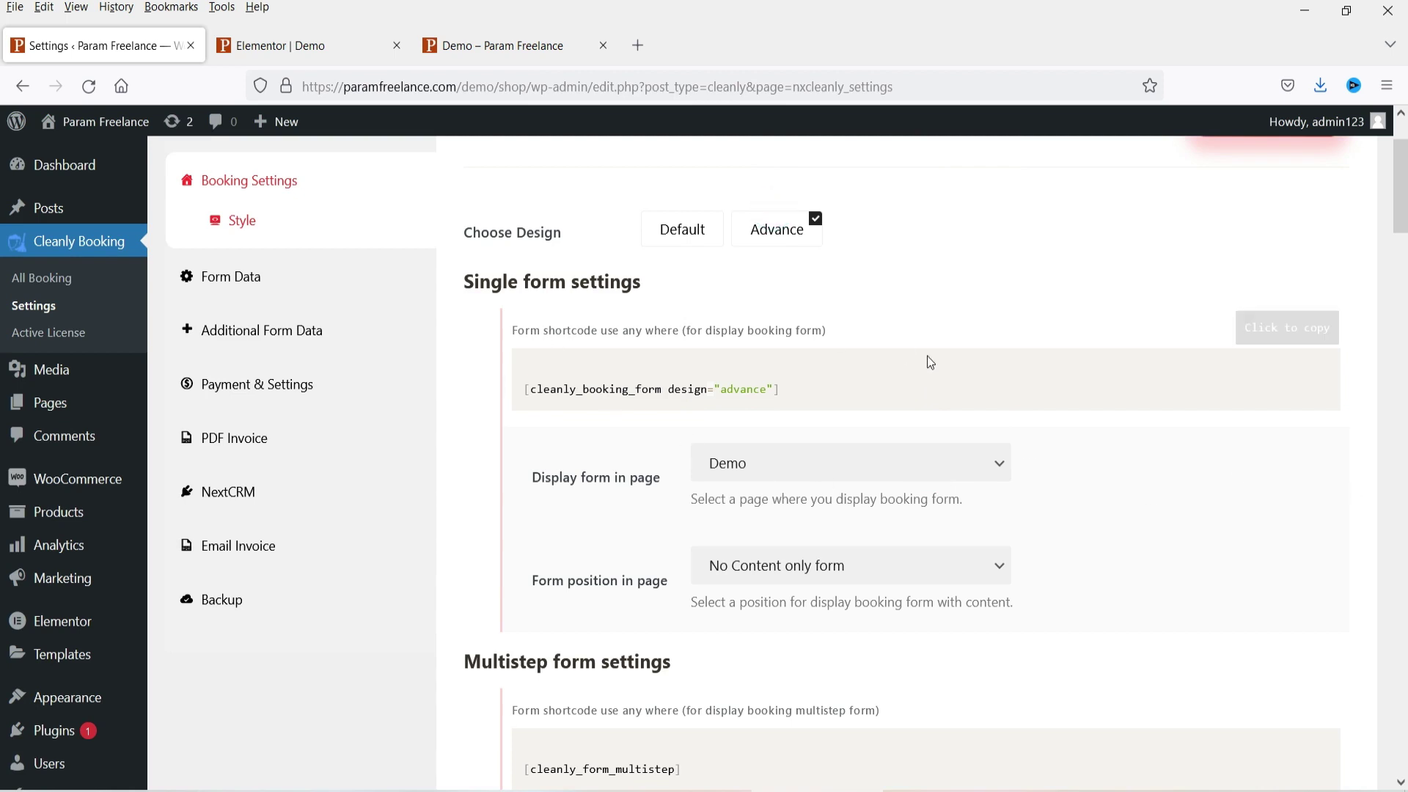
pyautogui.scroll(-10, 930, 360)
pyautogui.scroll(-20, 1209, 399)
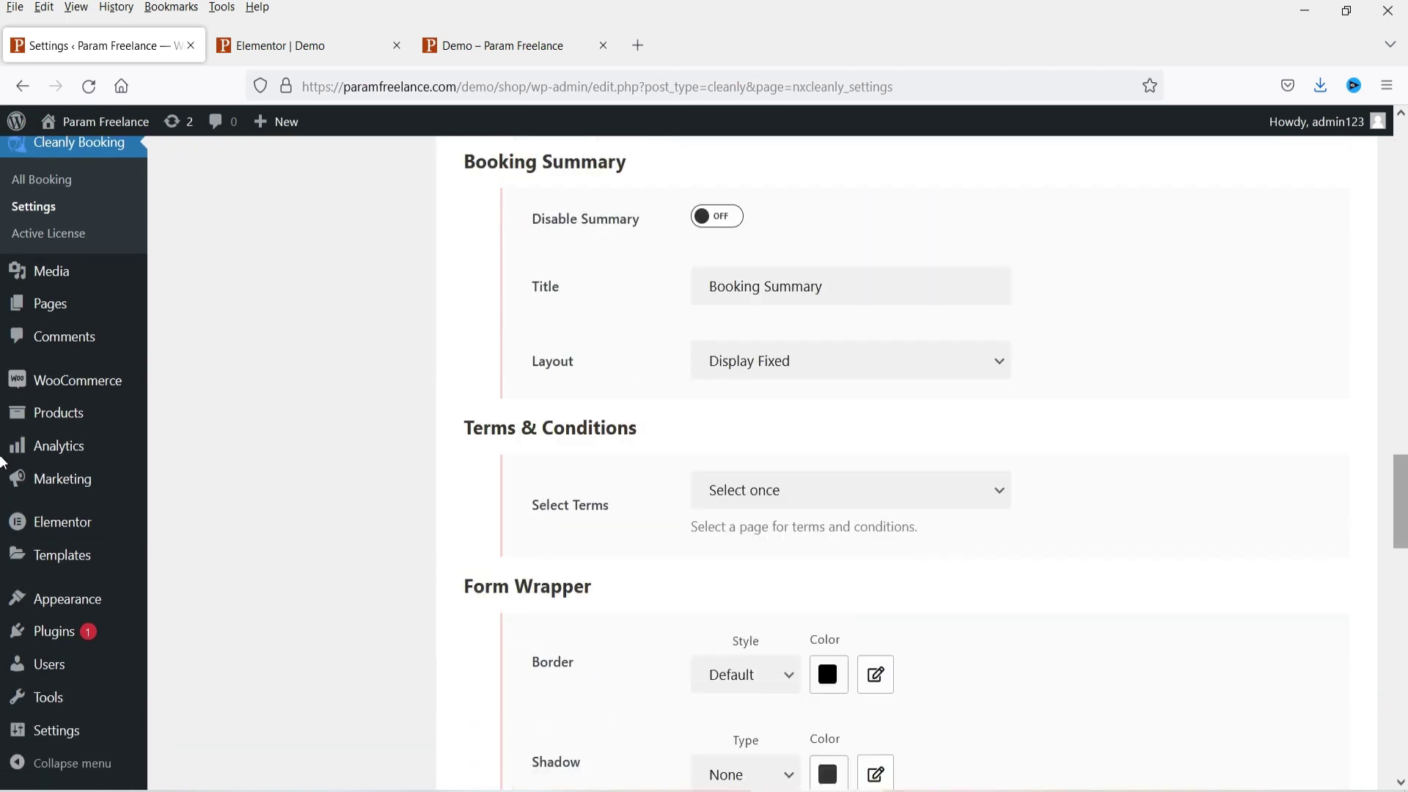
pyautogui.click(1230, 681)
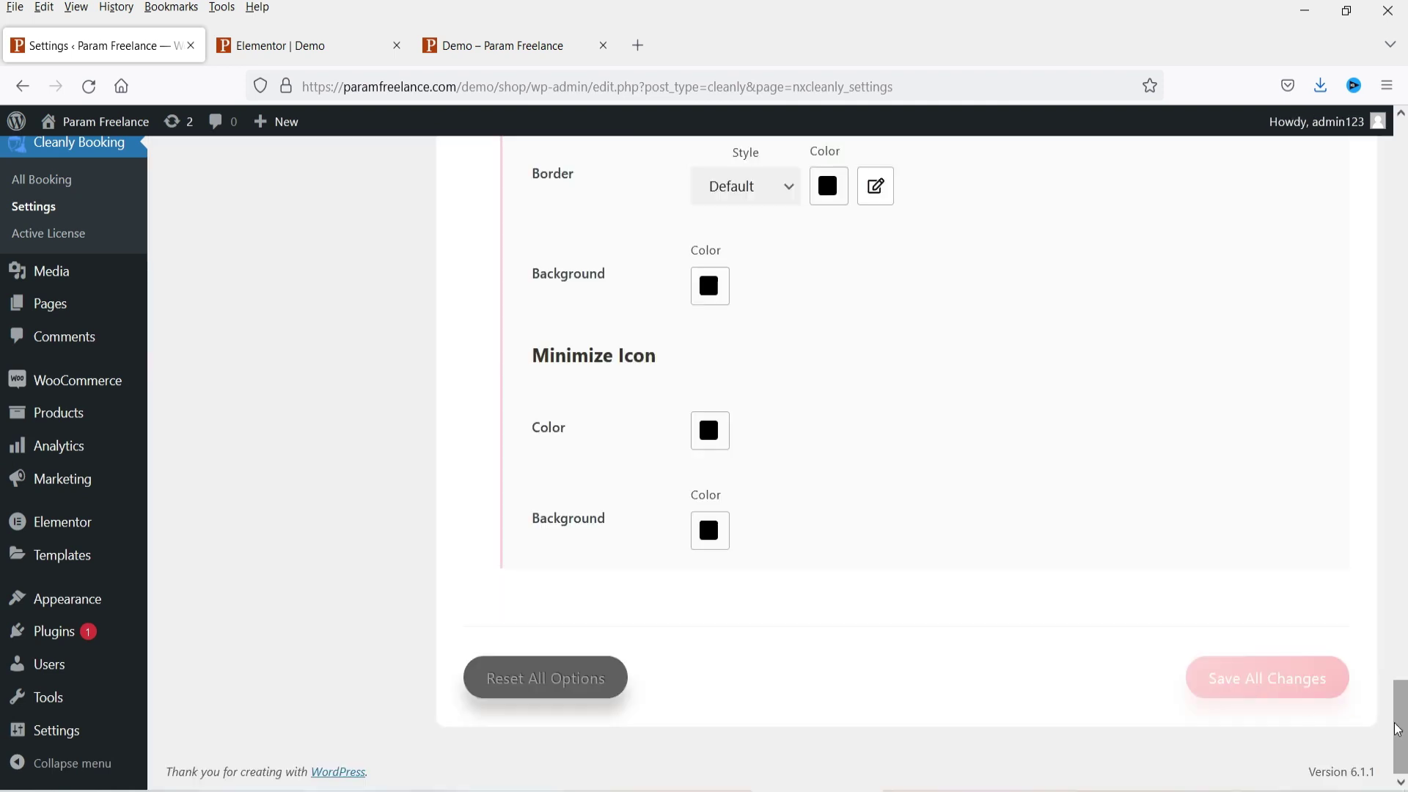
pyautogui.scroll(-4, 666, 440)
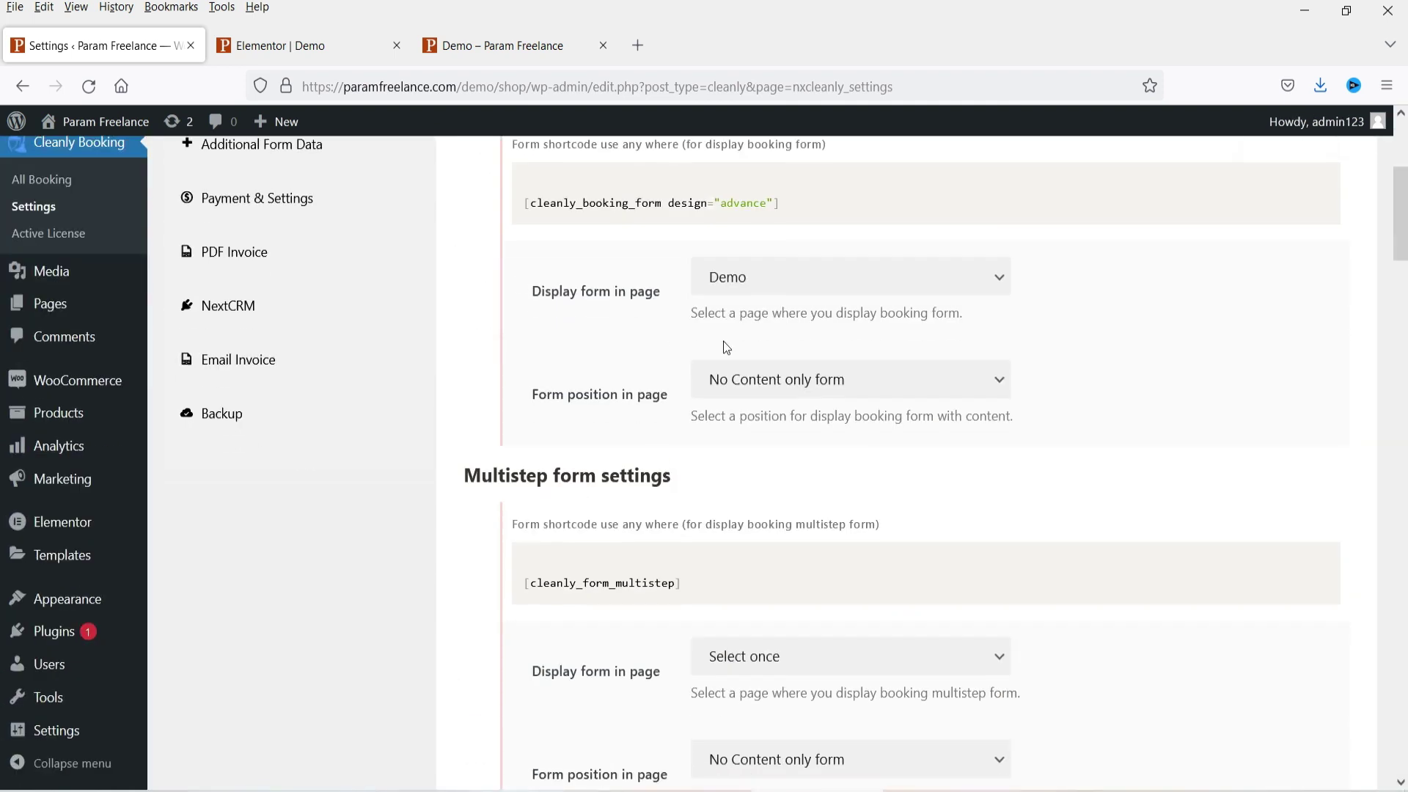
# Step: Review the Quick Booking Form page choices without changing them and glance at the Demo page
pyautogui.scroll(3, 626, 409)
pyautogui.scroll(-8, 593, 308)
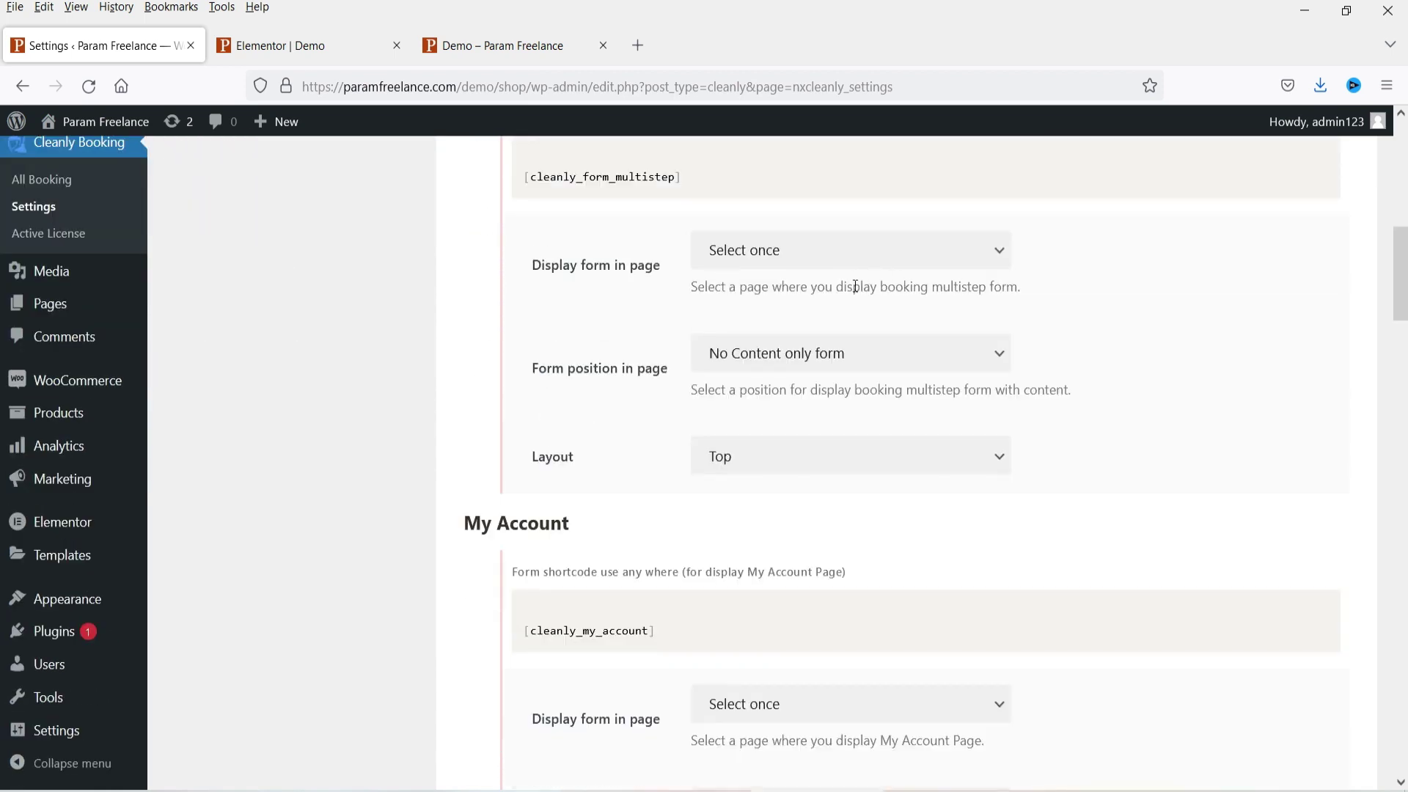
pyautogui.scroll(-11, 876, 275)
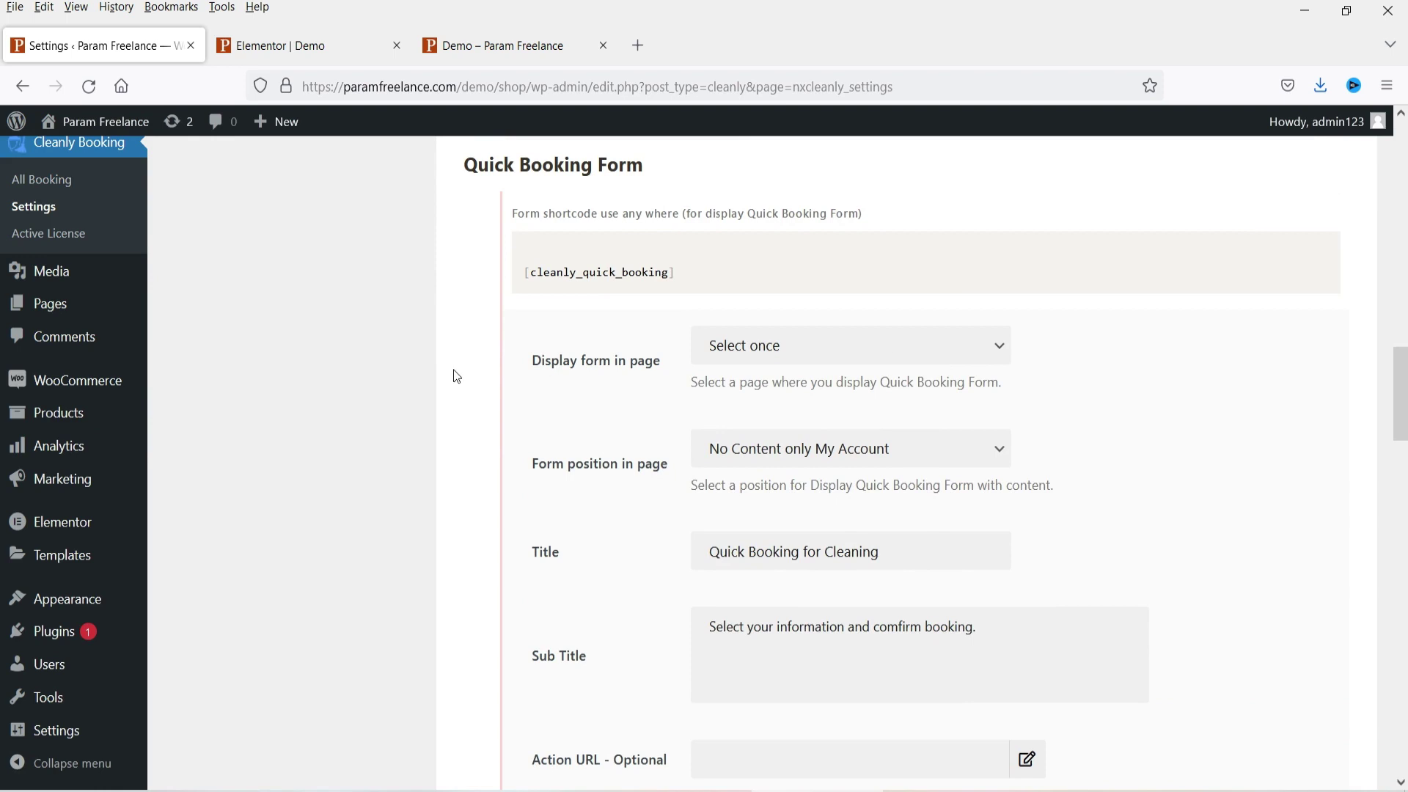
pyautogui.moveTo(635, 264)
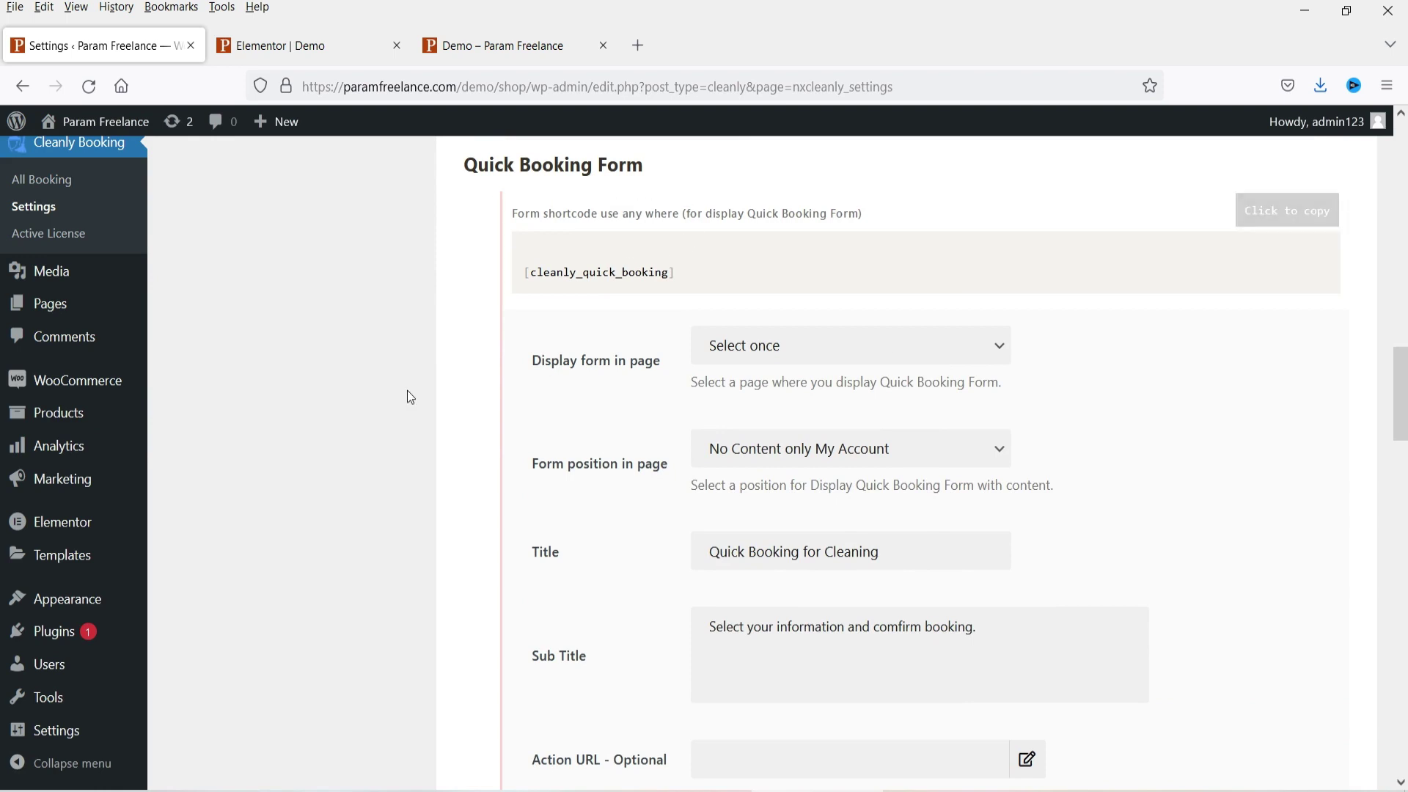
pyautogui.click(746, 341)
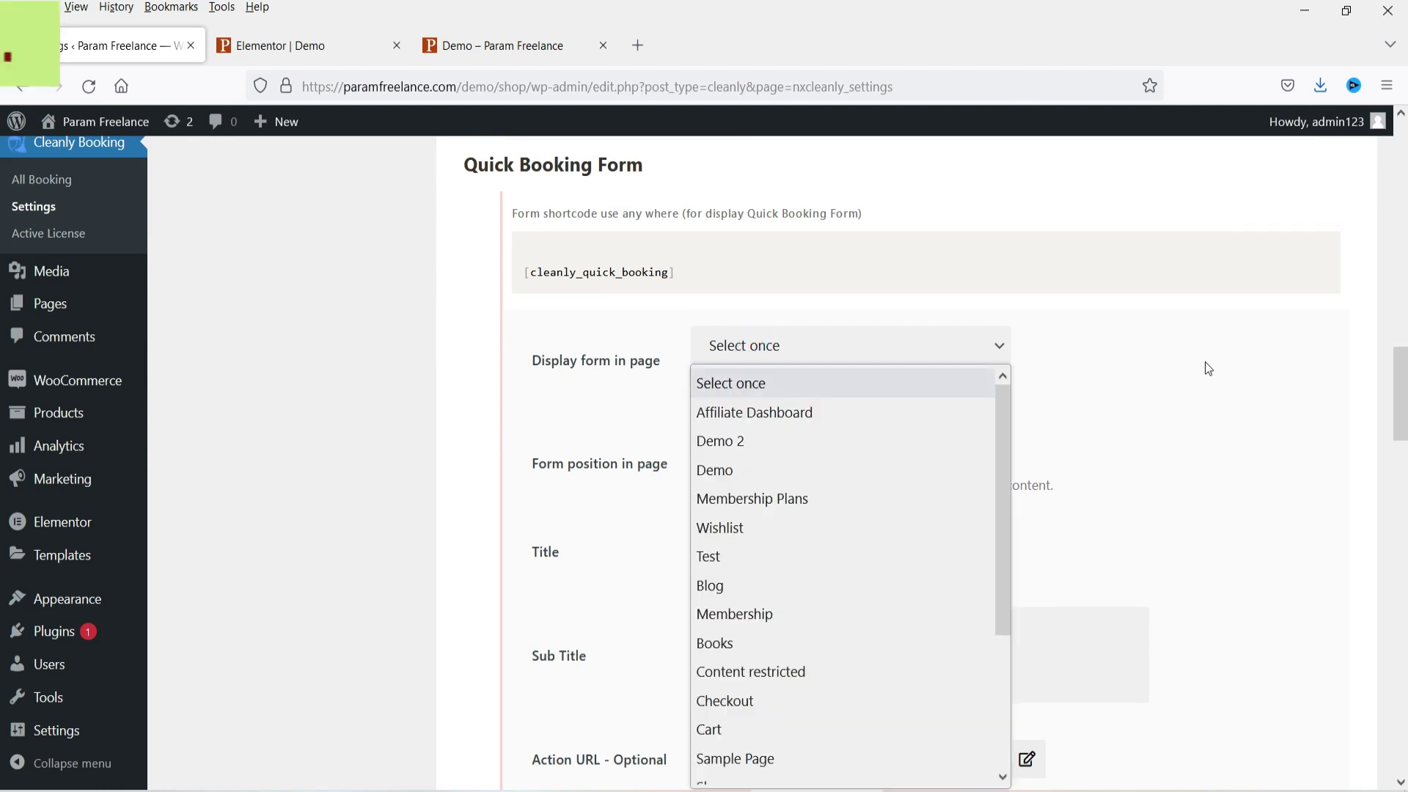
pyautogui.click(1208, 367)
pyautogui.scroll(-8, 1133, 343)
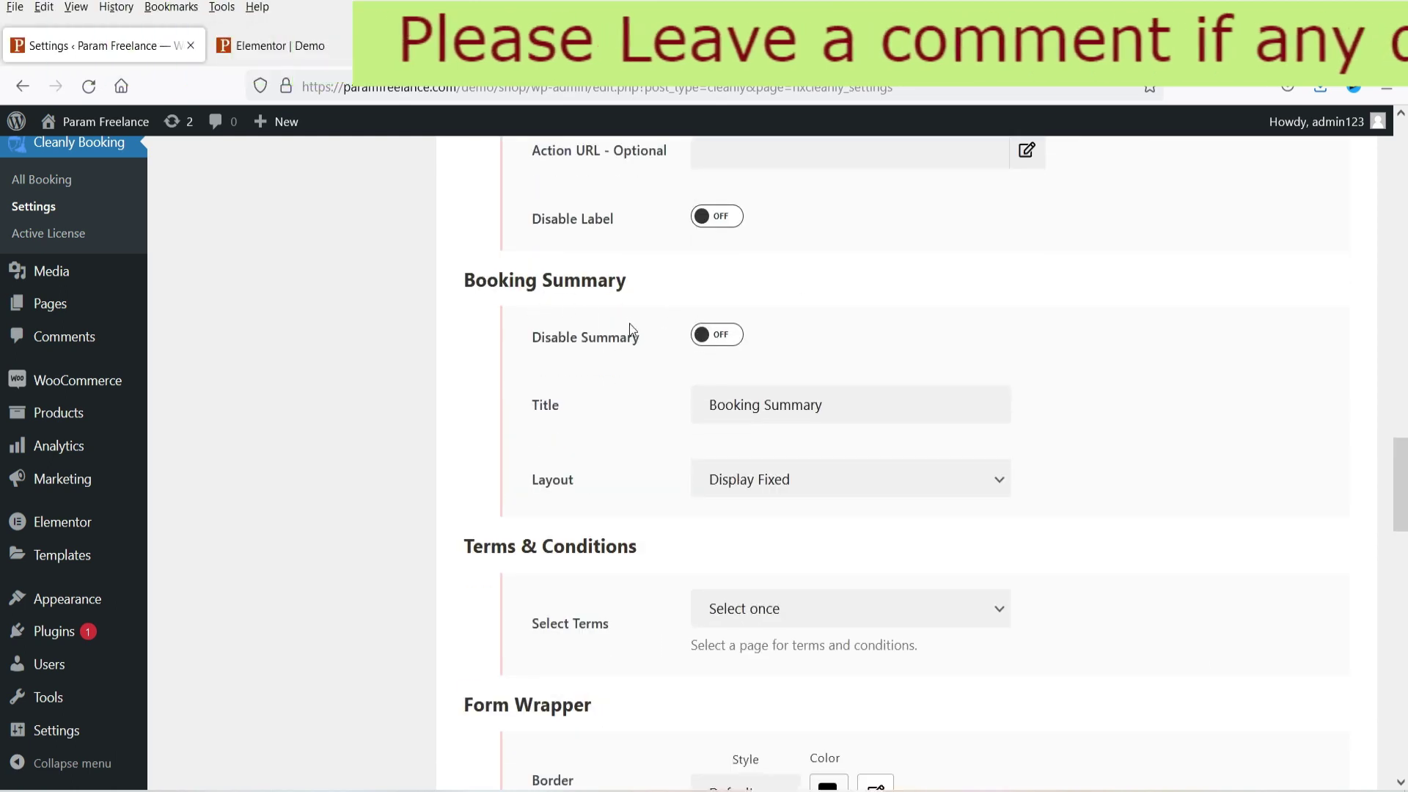
pyautogui.click(525, 46)
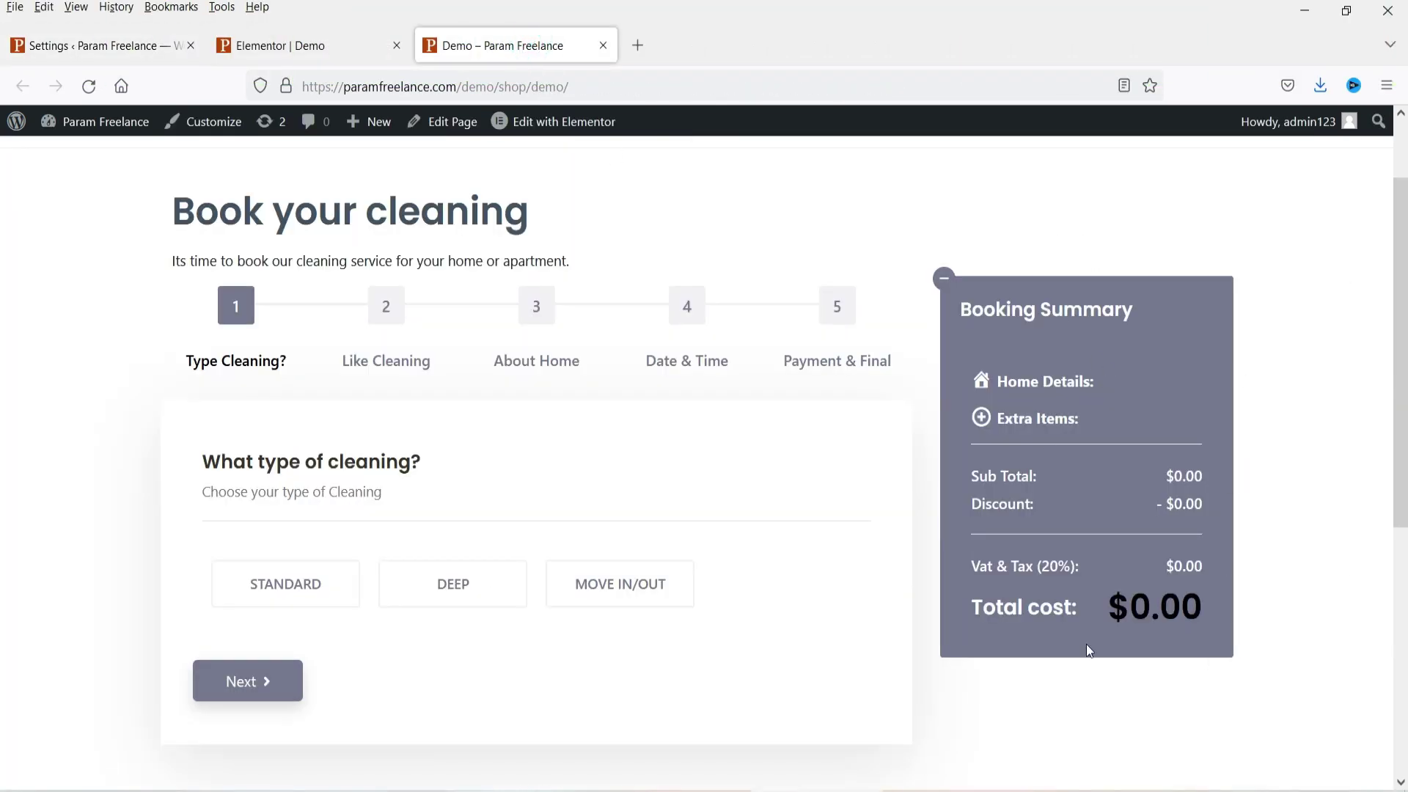
pyautogui.click(53, 46)
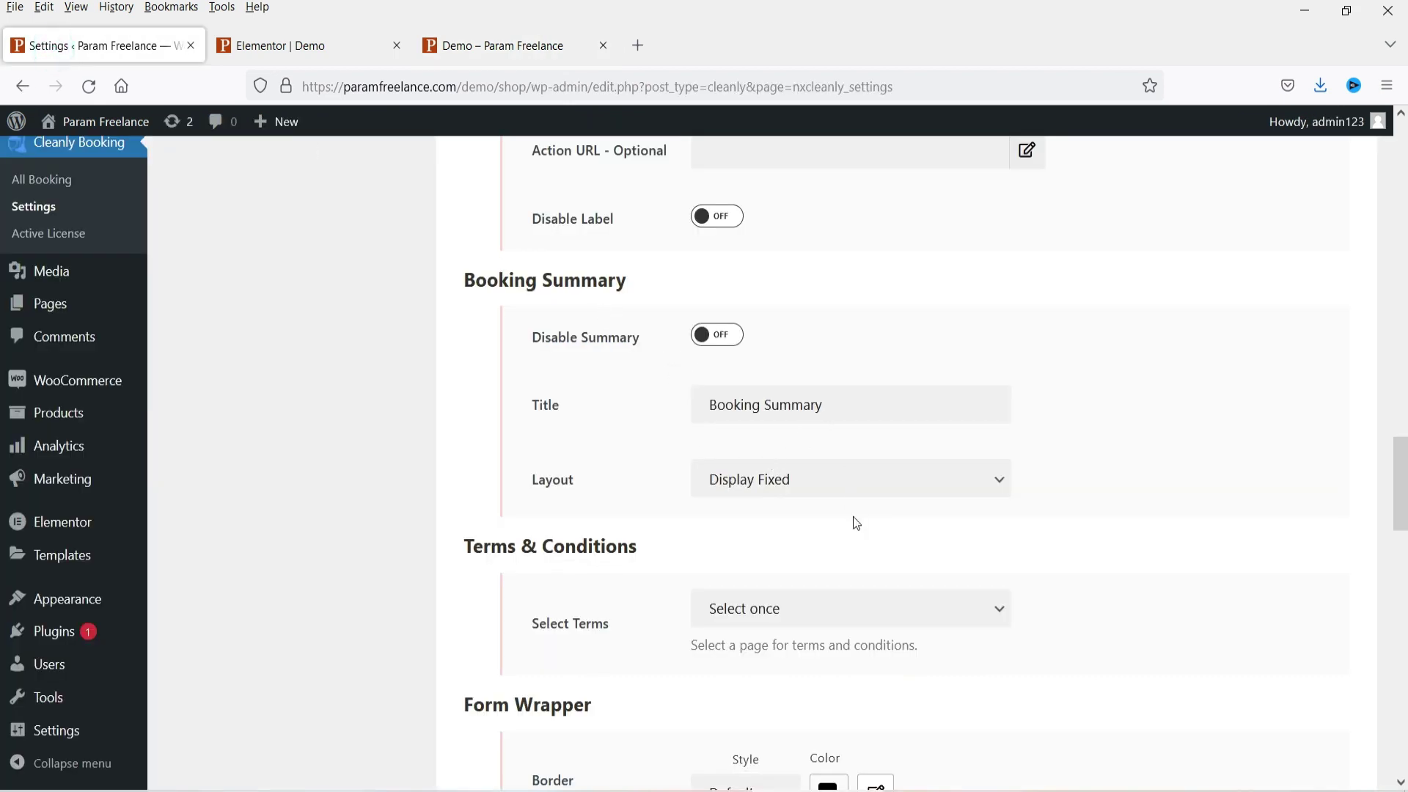
# Step: Keep the Booking Summary layout on Display Fixed, preview the Demo summary, and list Terms pages
pyautogui.click(765, 494)
pyautogui.click(765, 517)
pyautogui.click(503, 45)
pyautogui.scroll(-7, 1039, 381)
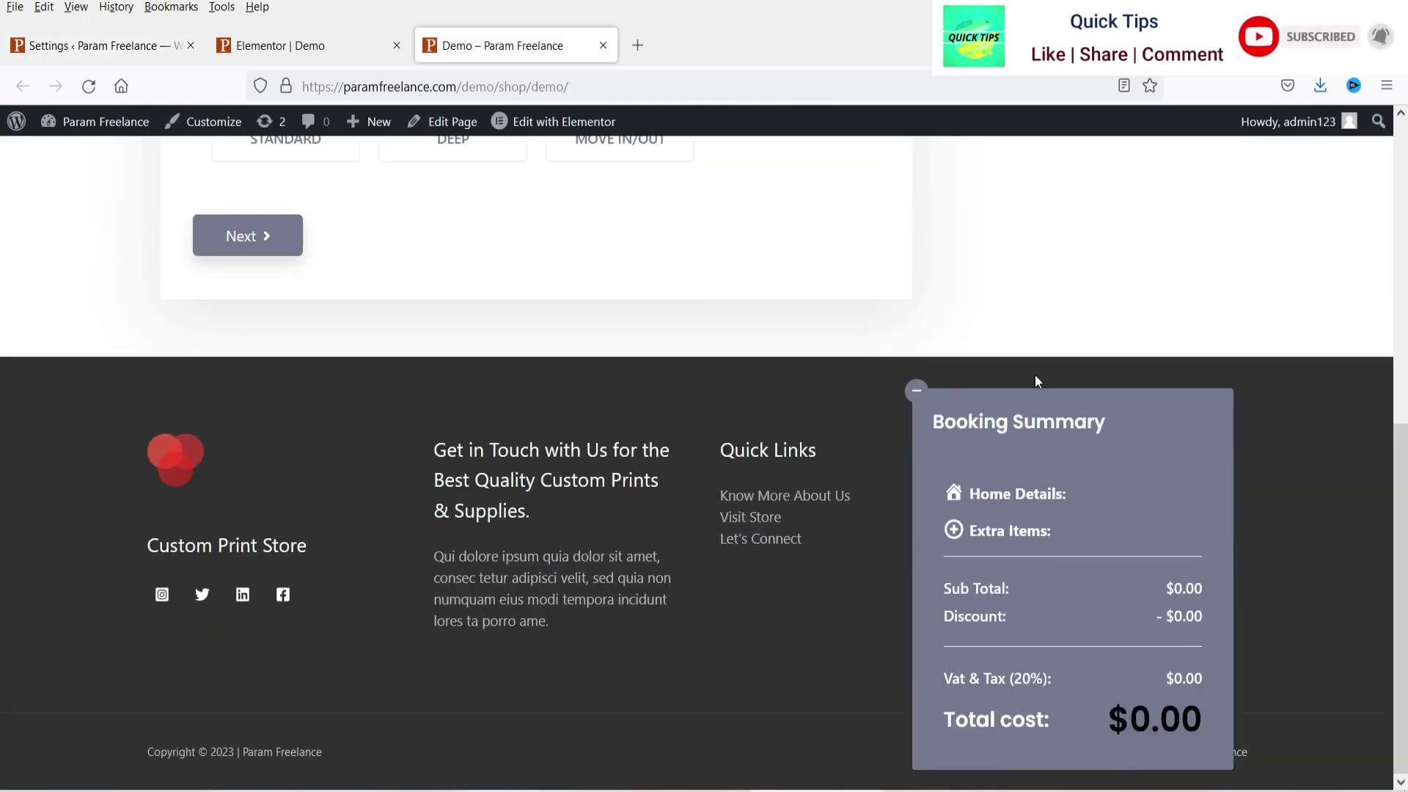
pyautogui.scroll(8, 1038, 381)
pyautogui.click(59, 45)
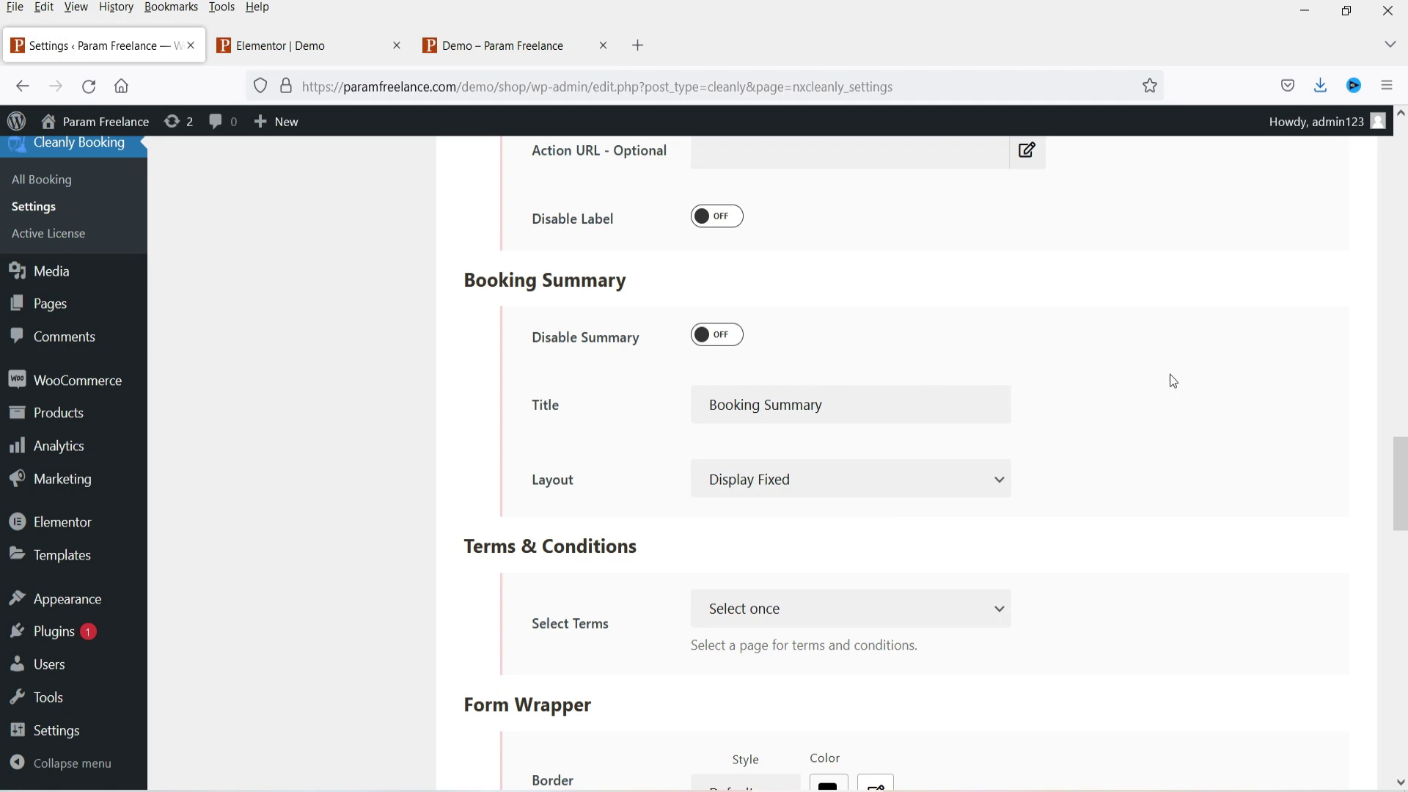
pyautogui.scroll(-4, 1173, 381)
pyautogui.click(861, 322)
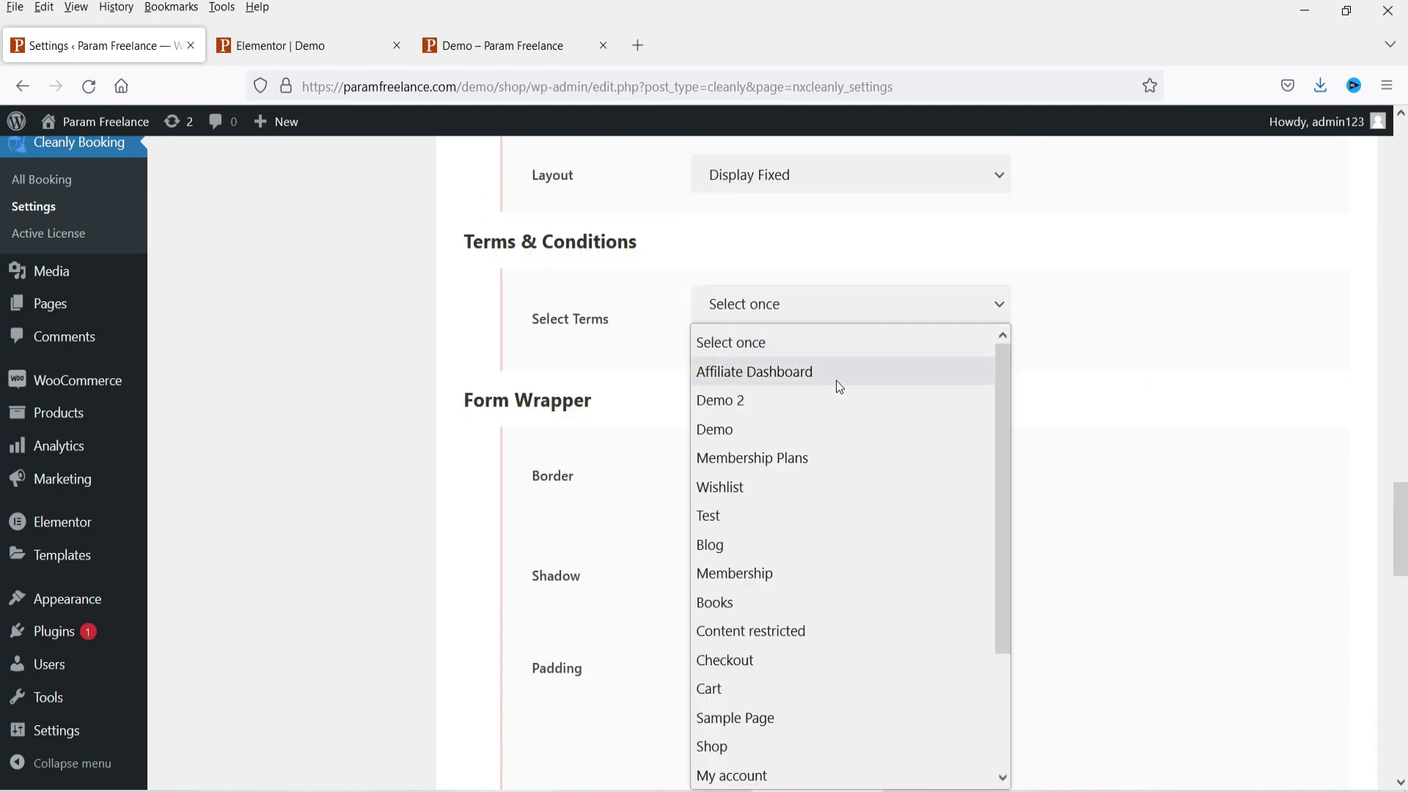
# Step: Close the Terms & Conditions page list without choosing a page and review the remaining settings
pyautogui.scroll(-2, 885, 624)
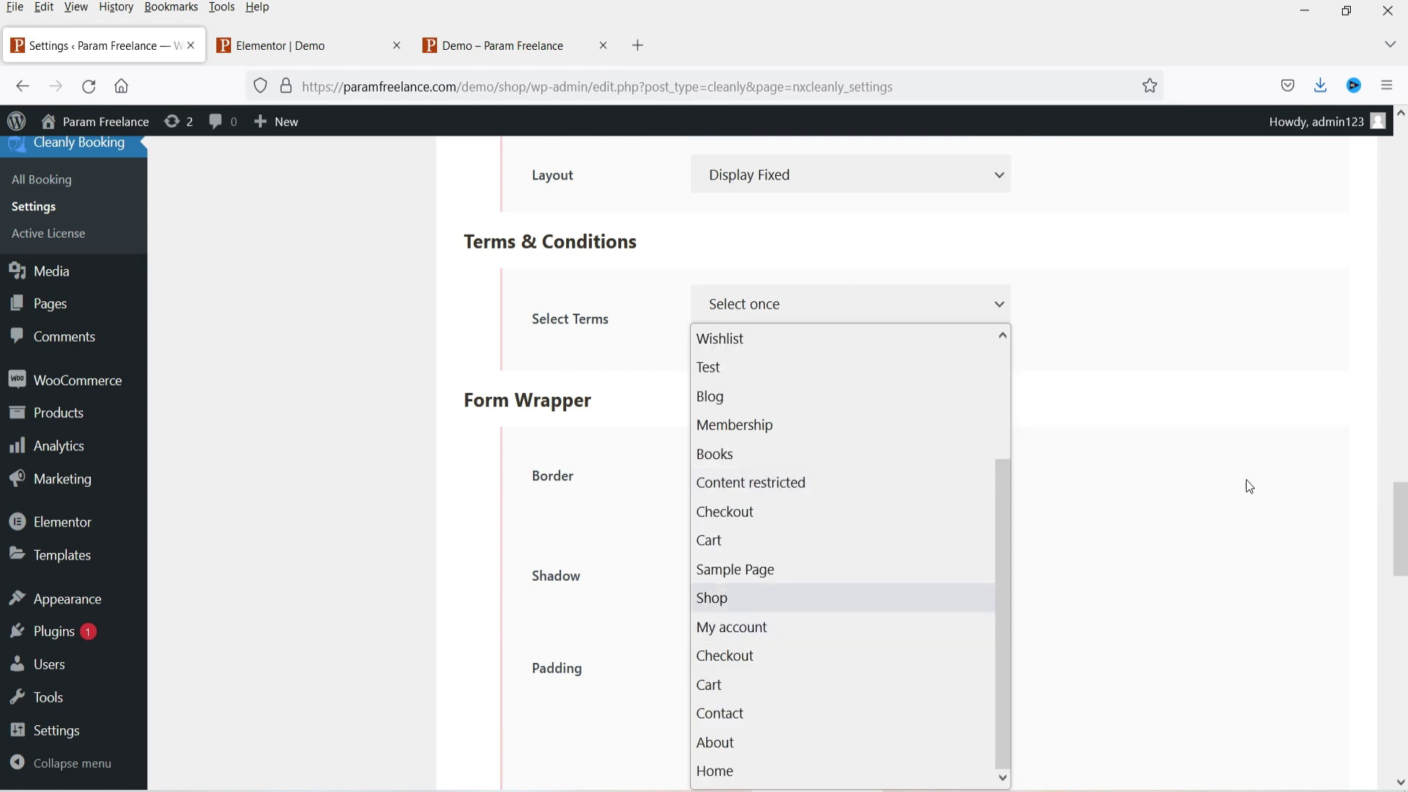
pyautogui.click(1243, 492)
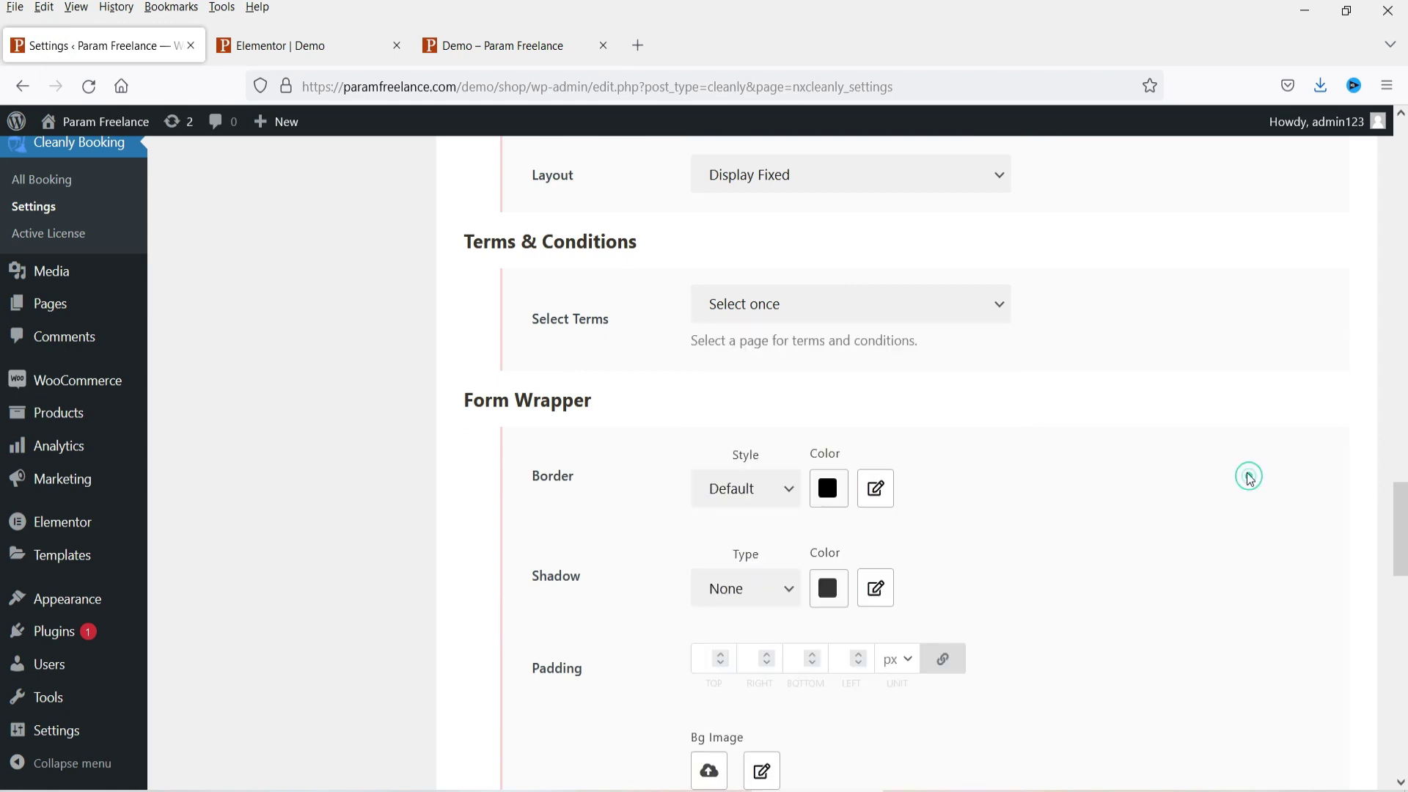
pyautogui.click(872, 321)
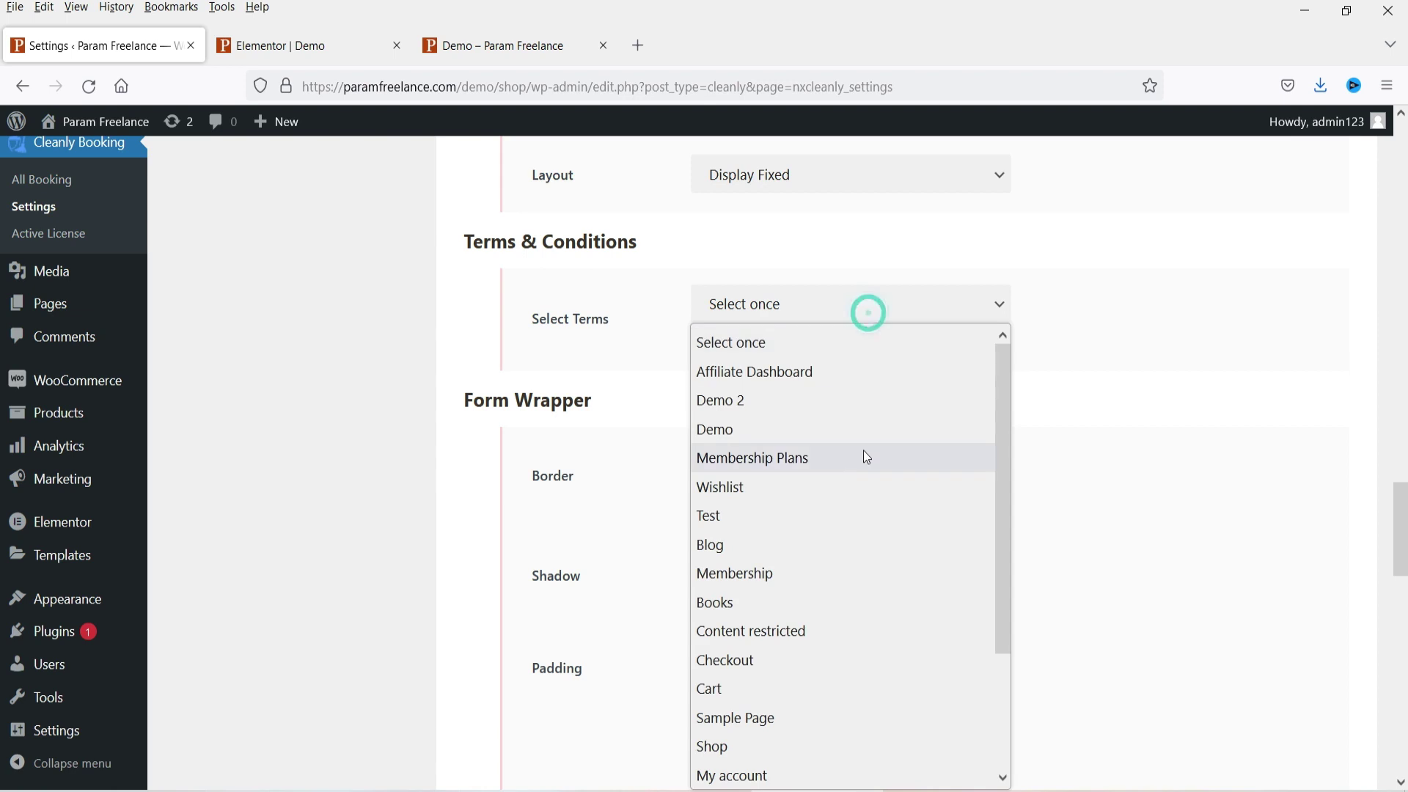
pyautogui.click(1262, 375)
pyautogui.scroll(-3, 844, 355)
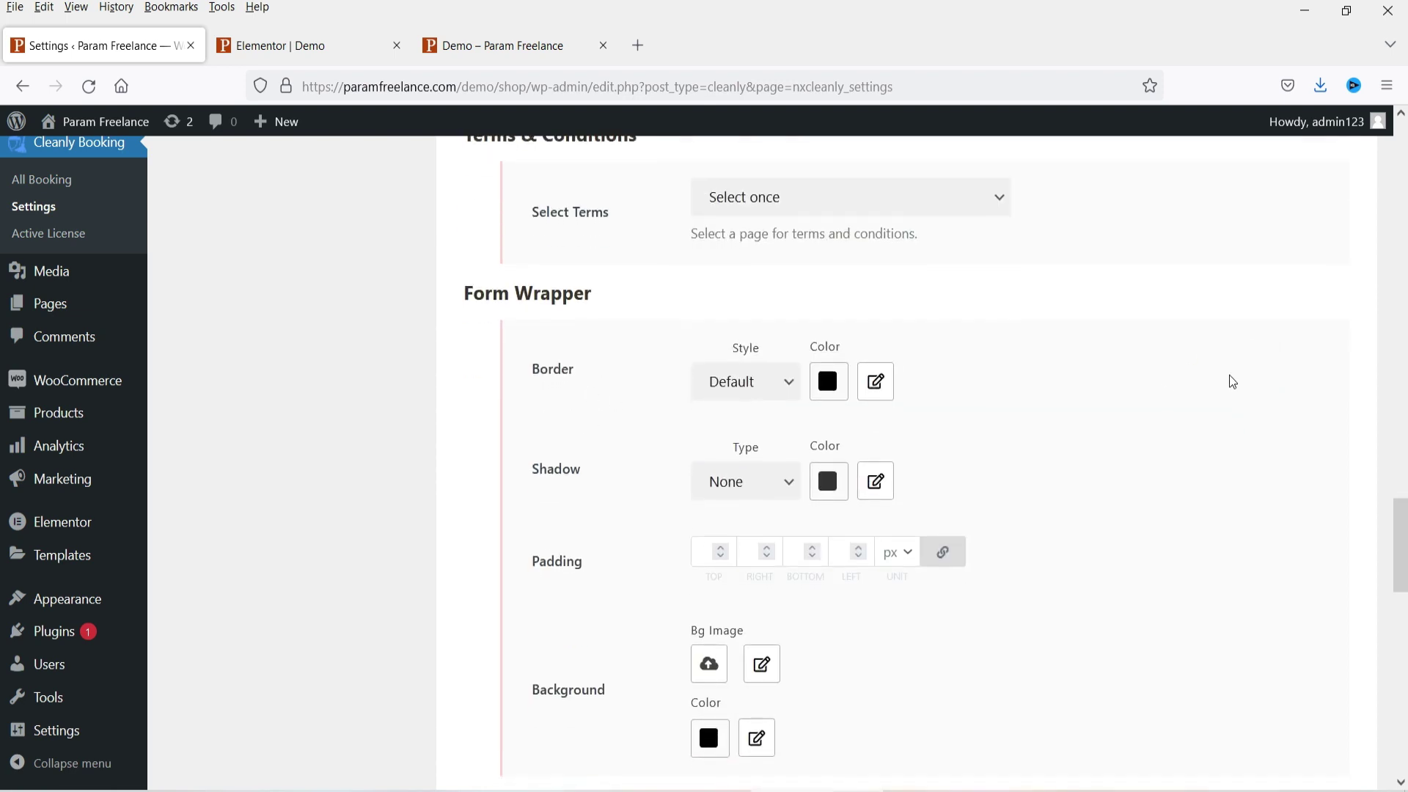
pyautogui.scroll(-3, 670, 292)
pyautogui.scroll(-9, 565, 470)
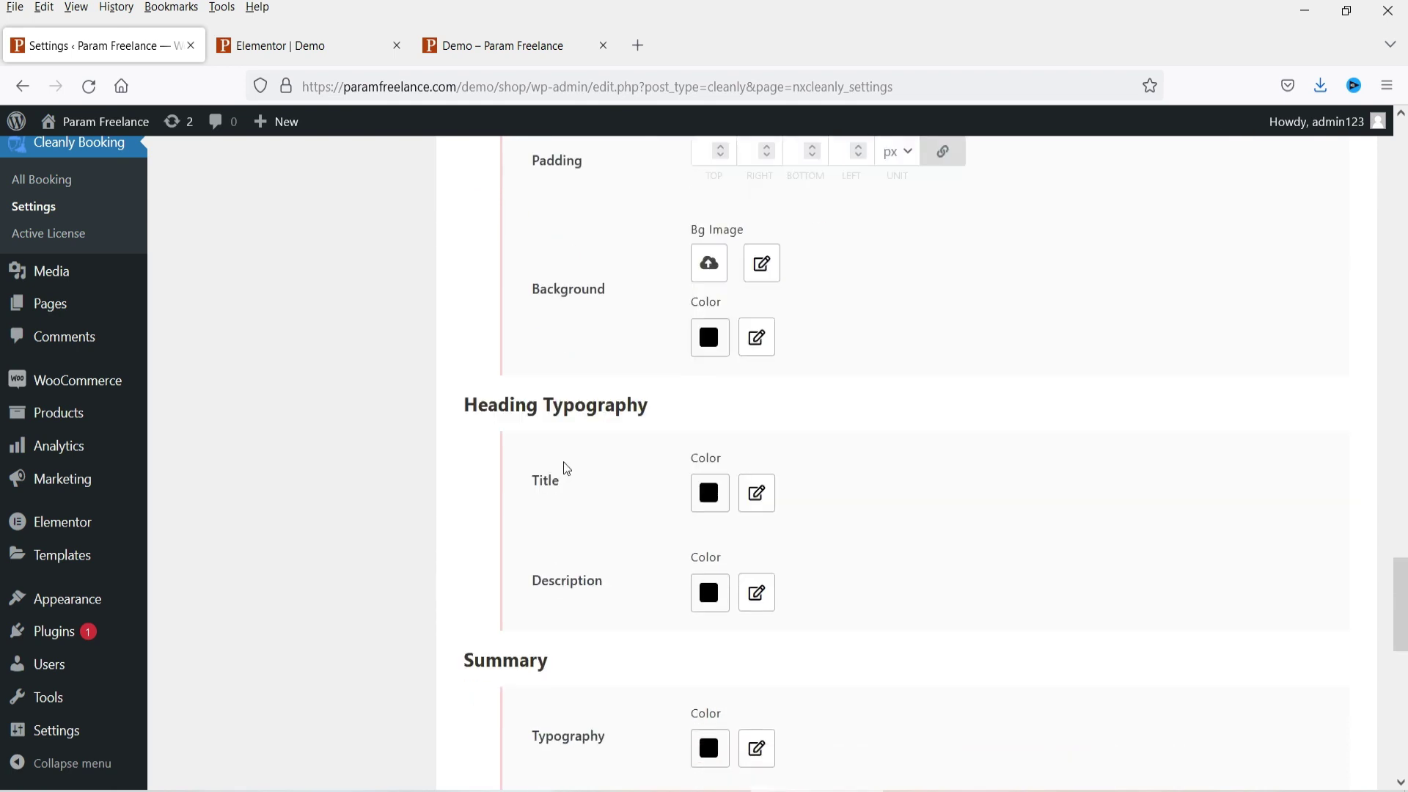
pyautogui.scroll(-6, 564, 450)
pyautogui.scroll(-9, 746, 405)
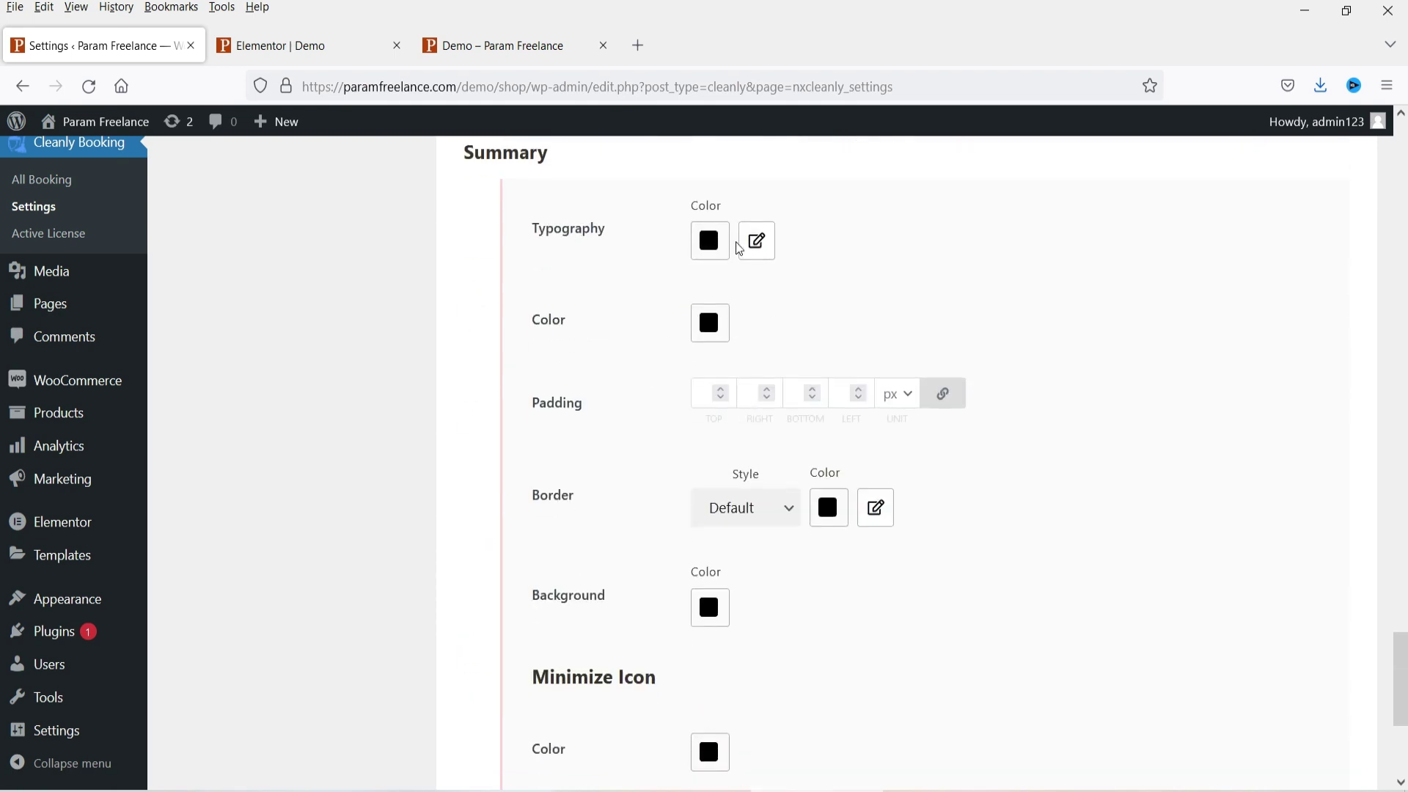
pyautogui.scroll(-3, 1137, 355)
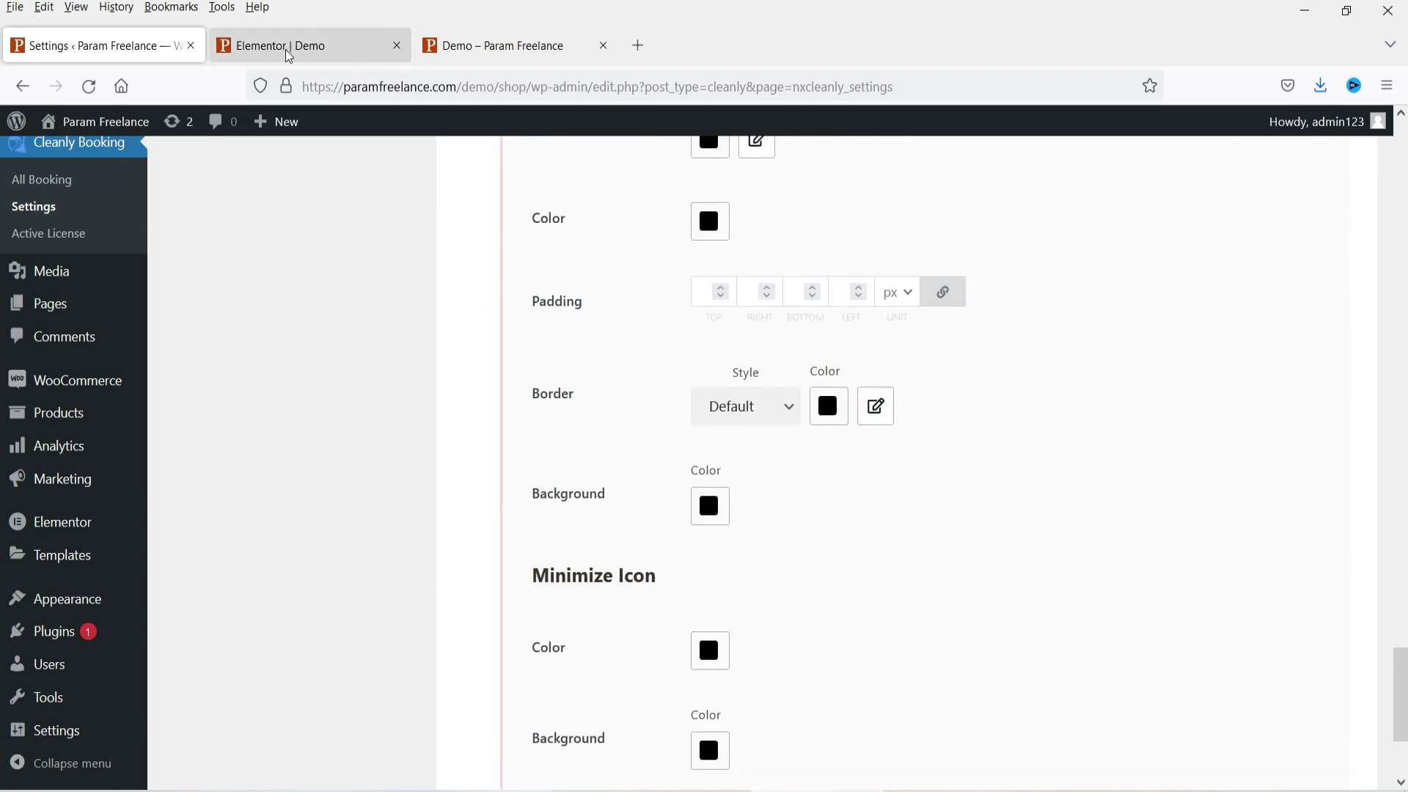
pyautogui.click(528, 33)
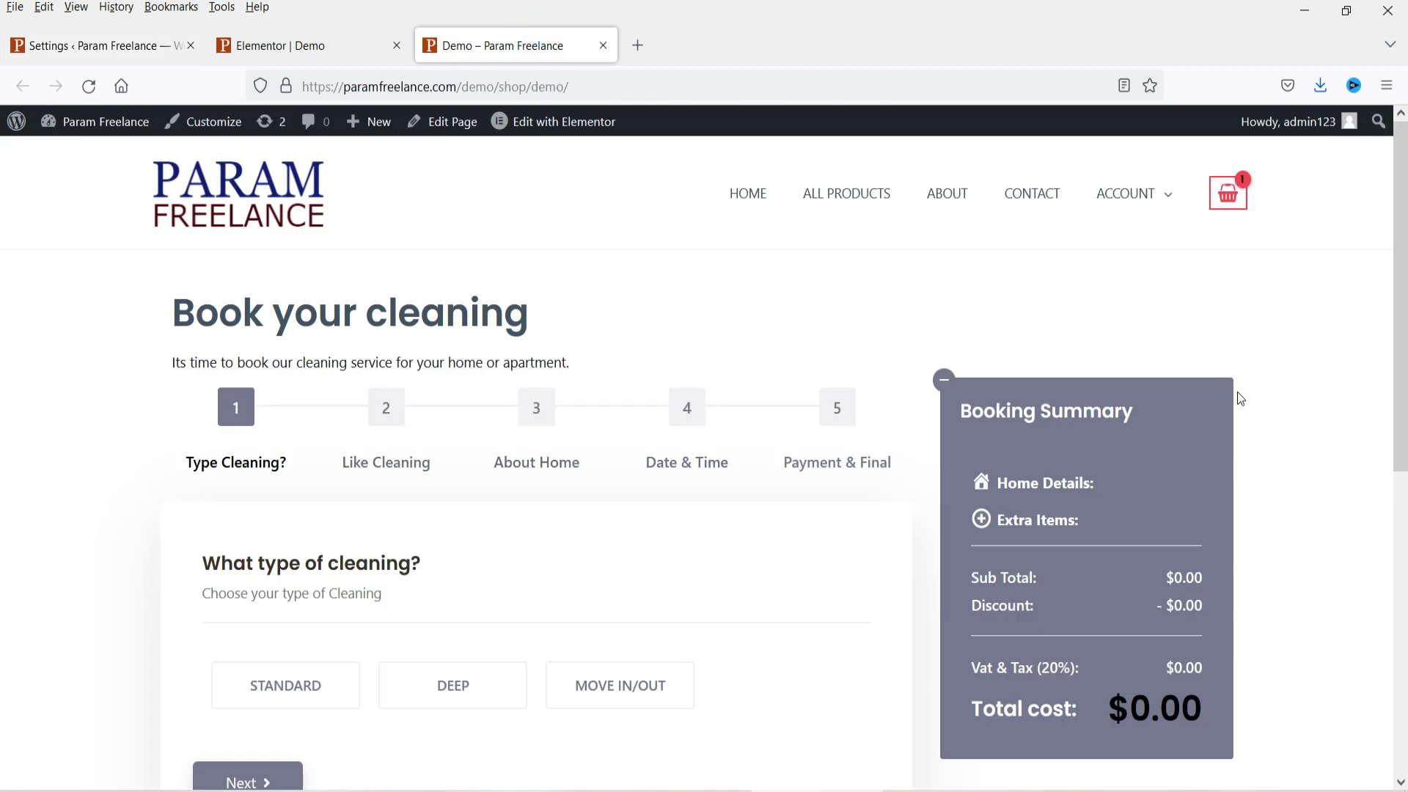
pyautogui.click(110, 45)
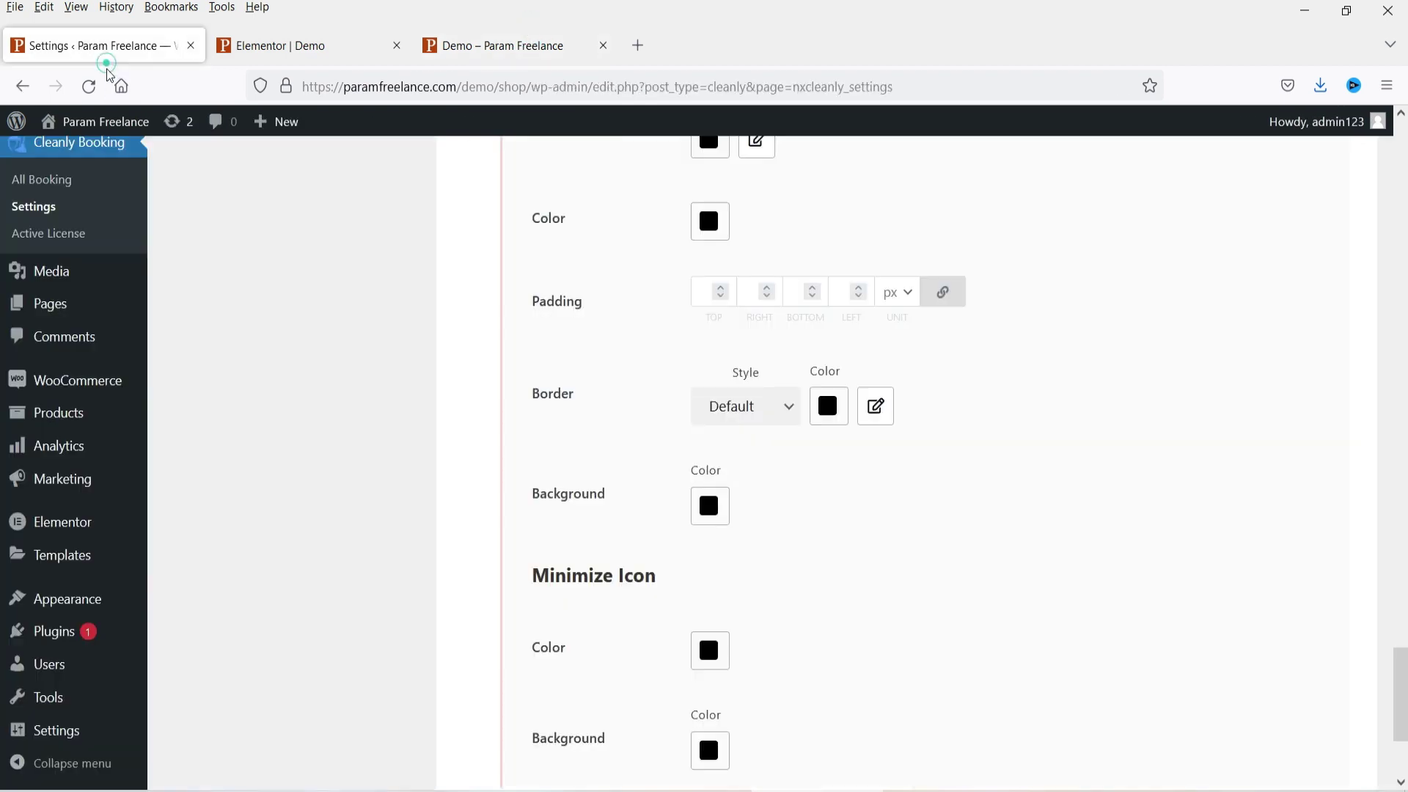
# Step: Save all changes and reload the Demo page to check the Service and Extras section
pyautogui.click(1257, 686)
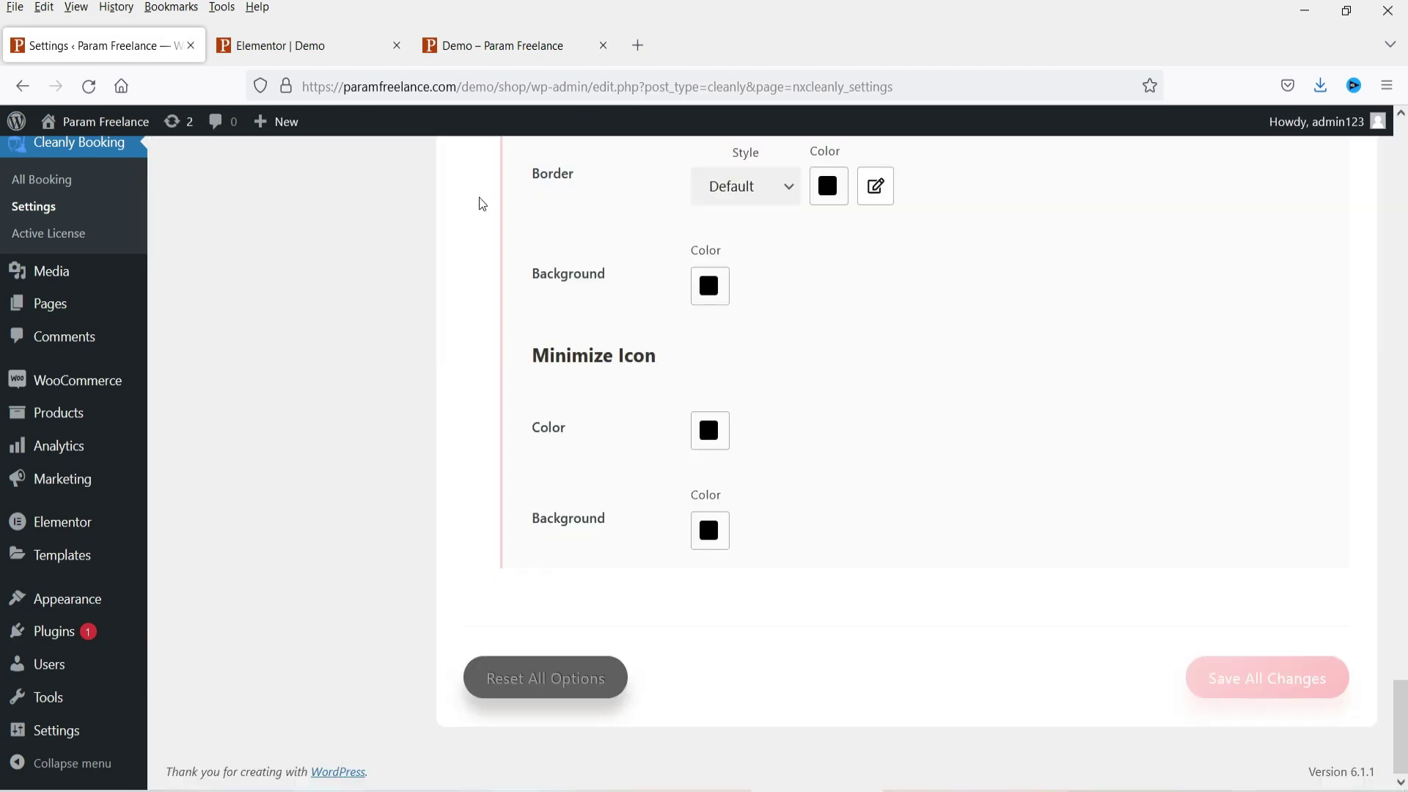
pyautogui.click(503, 47)
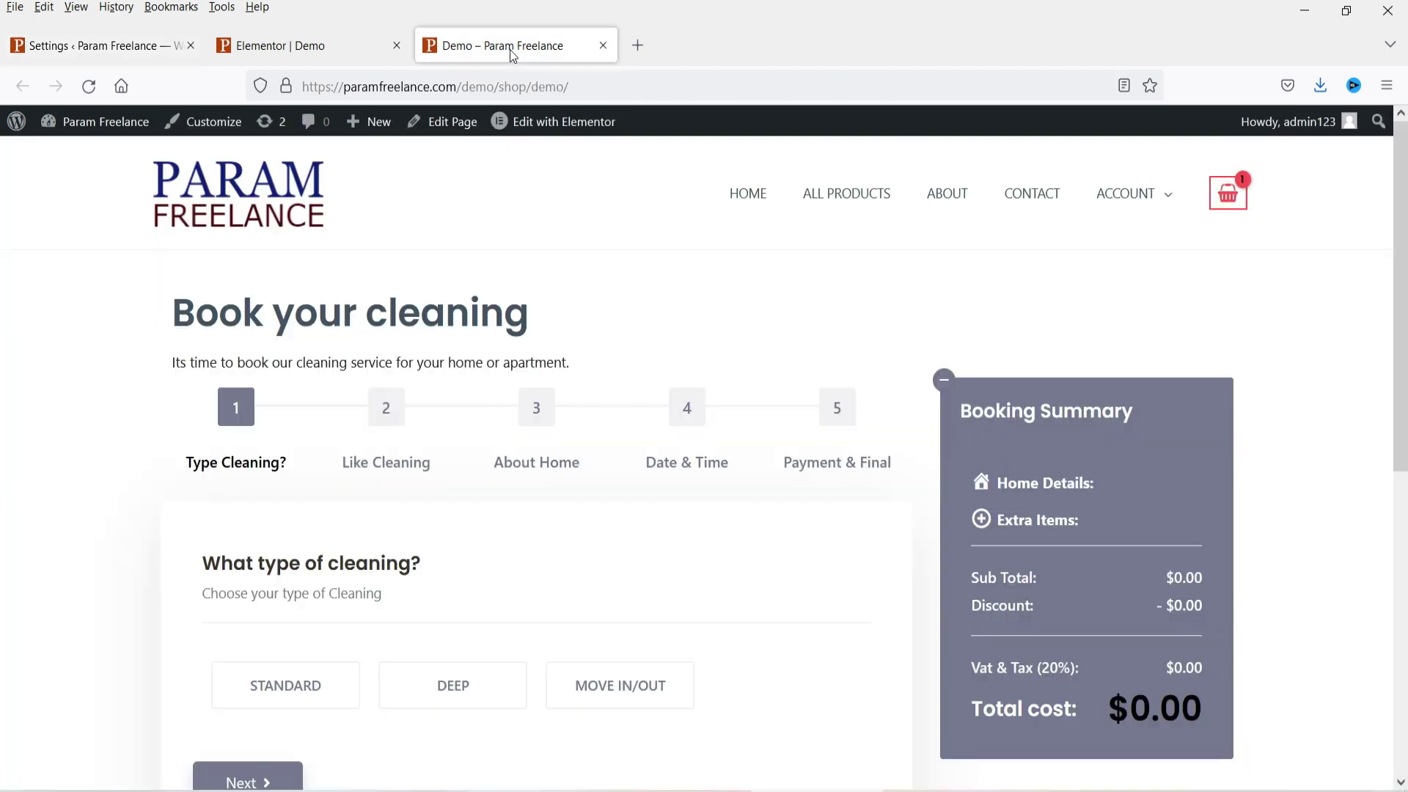
pyautogui.click(89, 86)
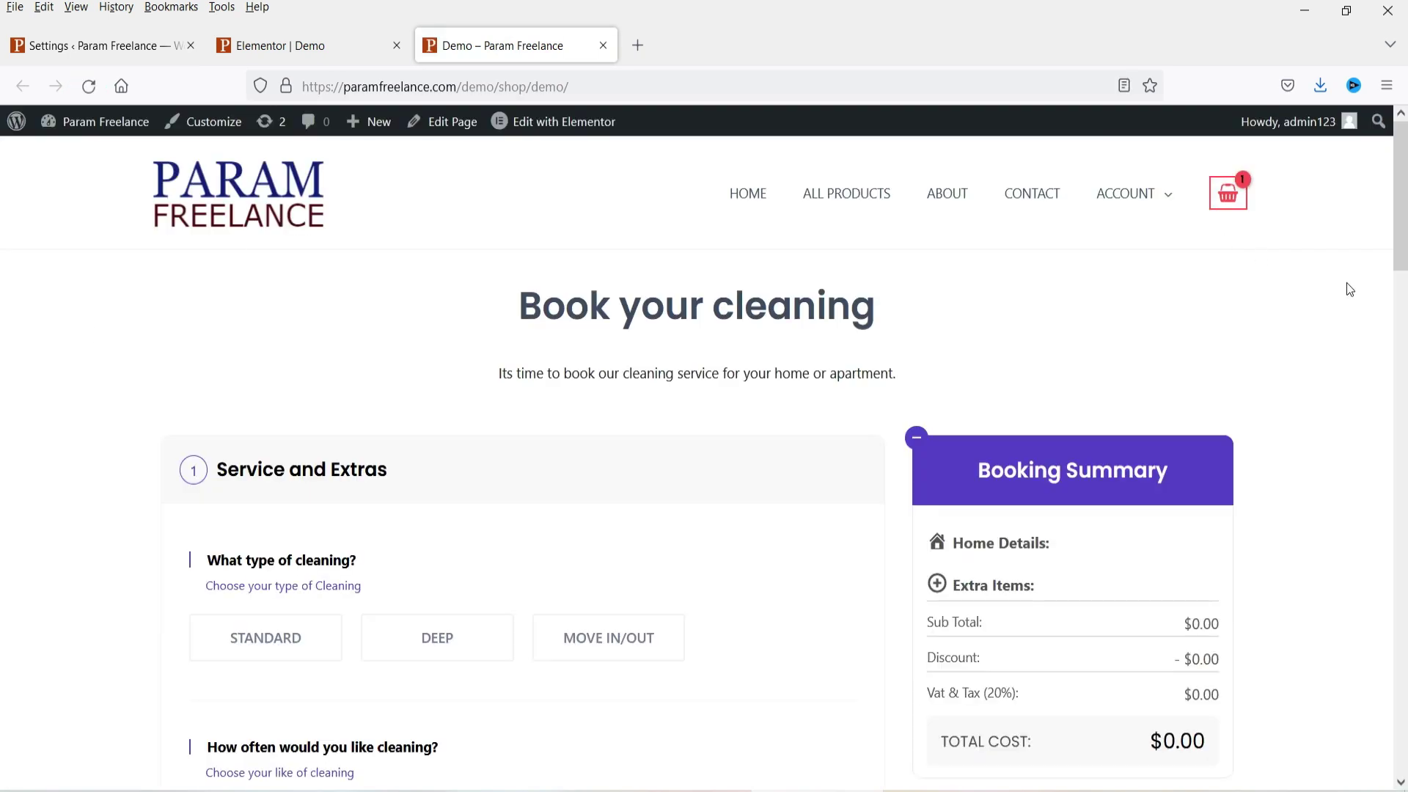
pyautogui.scroll(-3, 1346, 286)
pyautogui.scroll(-3, 1342, 305)
pyautogui.scroll(-5, 163, 449)
pyautogui.click(50, 45)
pyautogui.scroll(15, 1273, 397)
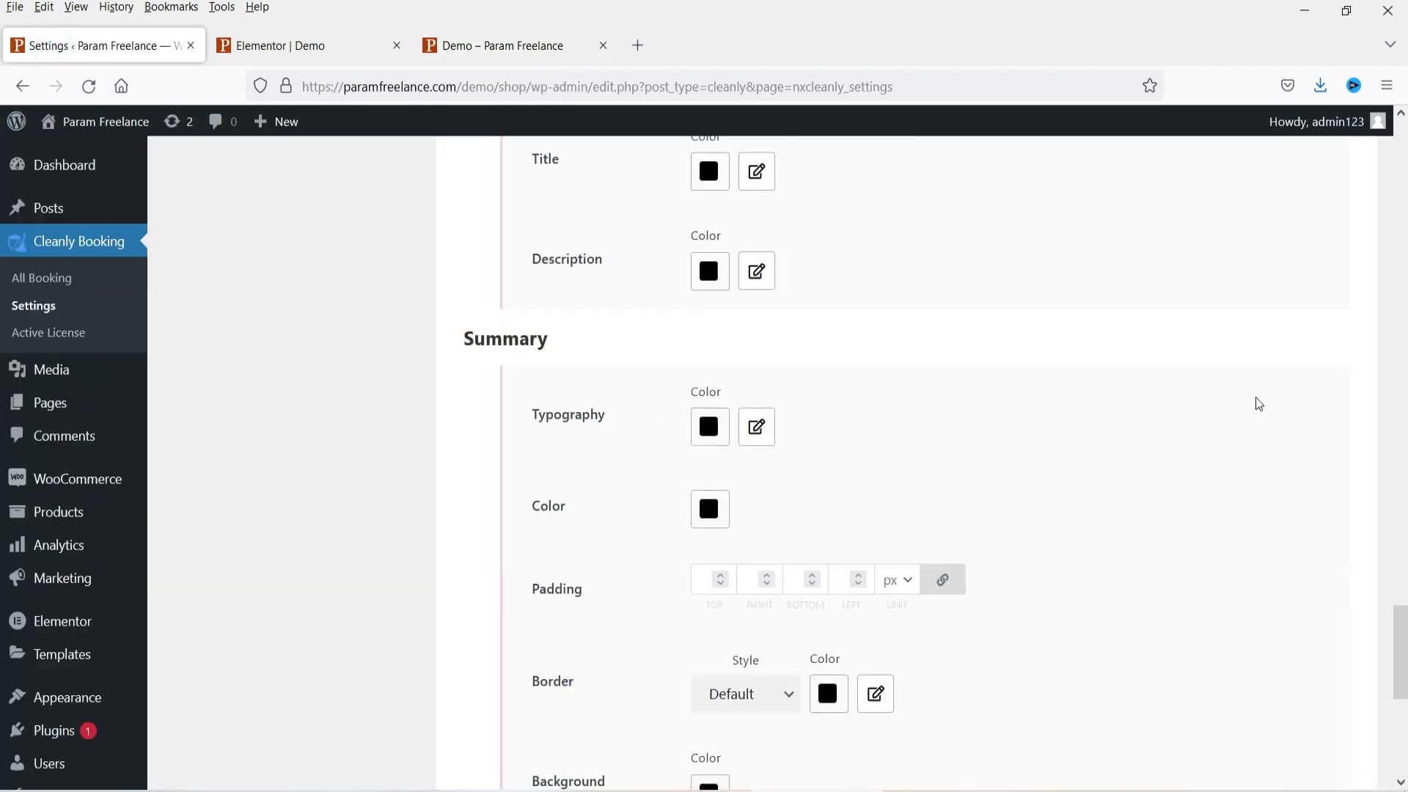
pyautogui.scroll(4, 1235, 413)
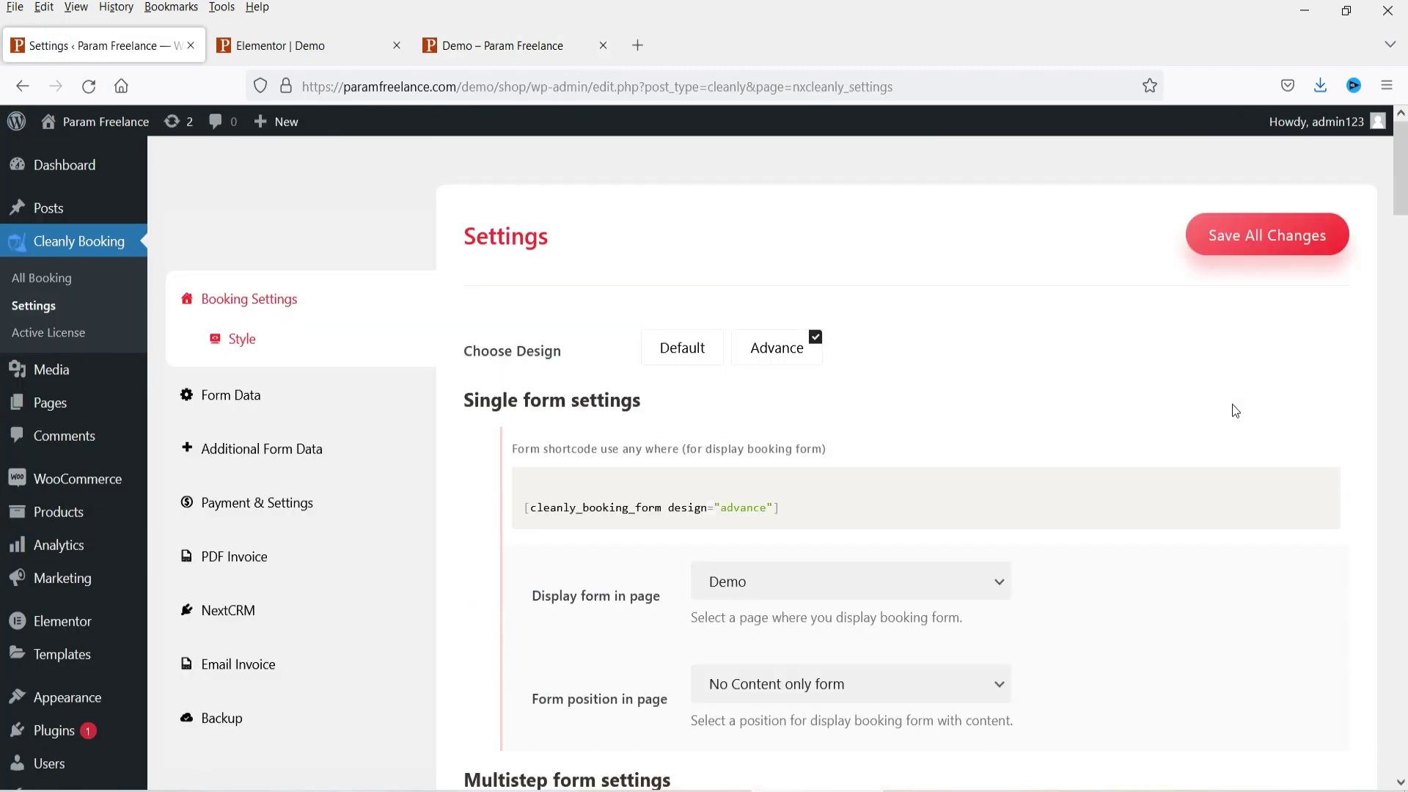
# Step: Compare the Form Data title and subtitle with the Demo page's 'Book your cleaning' heading
pyautogui.click(230, 399)
pyautogui.tripleClick(657, 355)
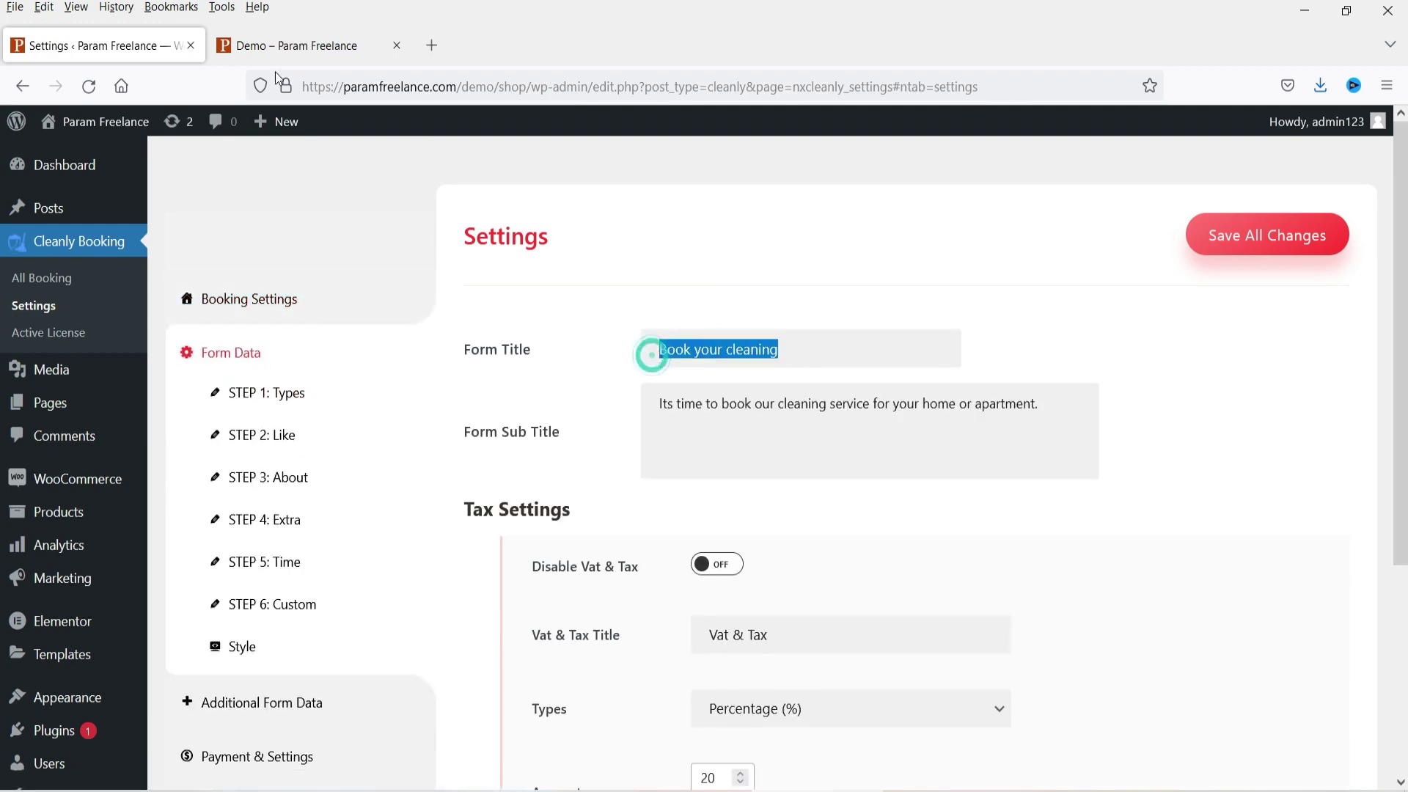
pyautogui.click(287, 40)
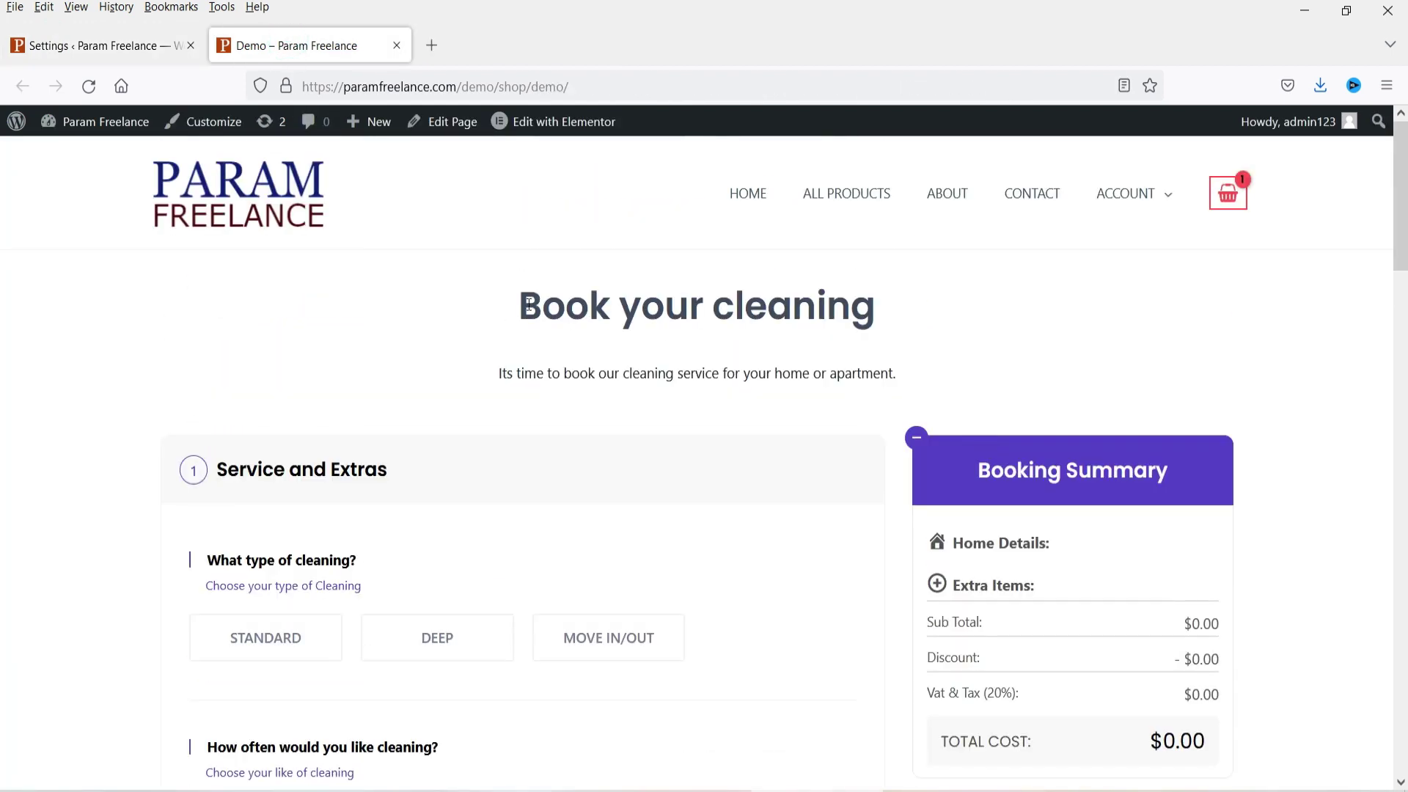
pyautogui.moveTo(529, 304); pyautogui.dragTo(924, 308)
pyautogui.click(42, 42)
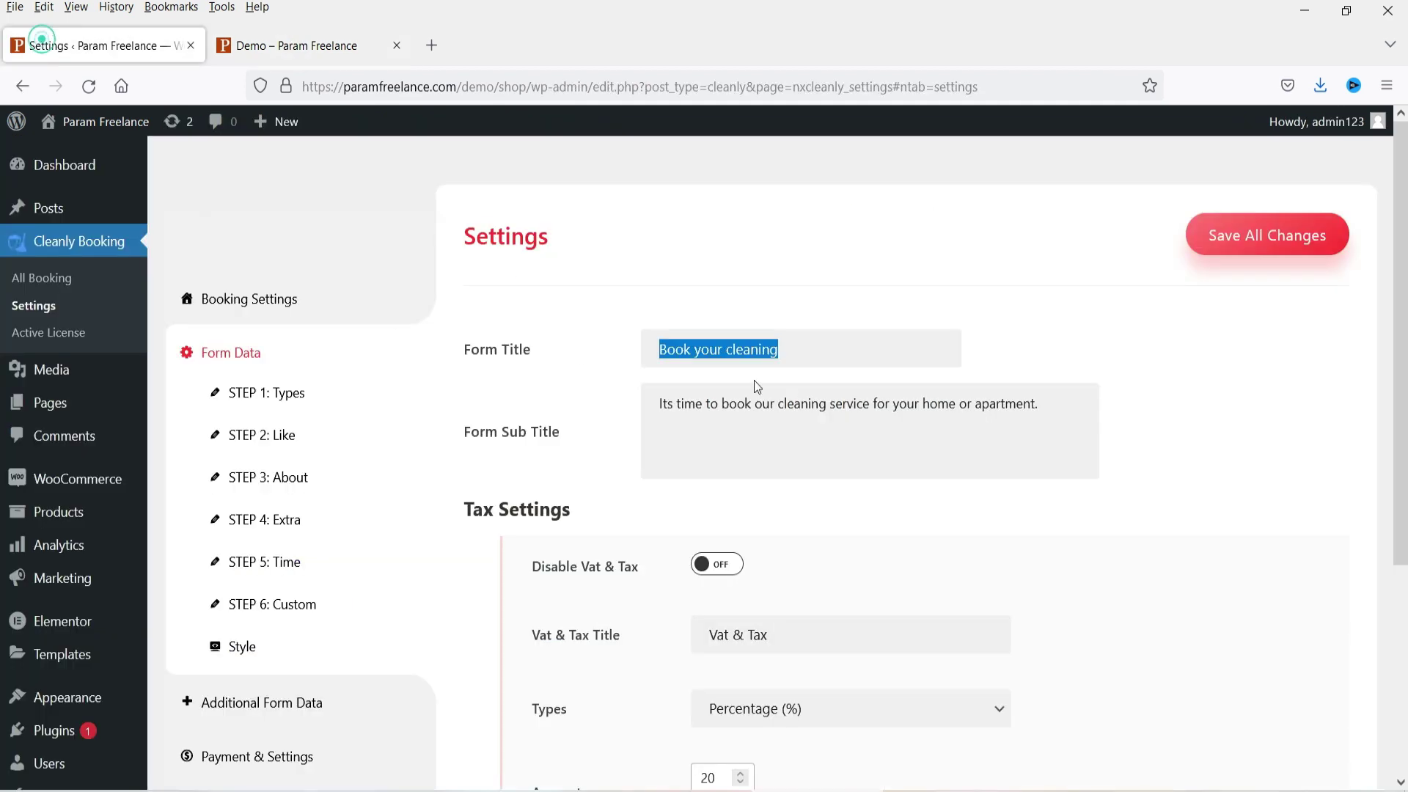
pyautogui.click(316, 45)
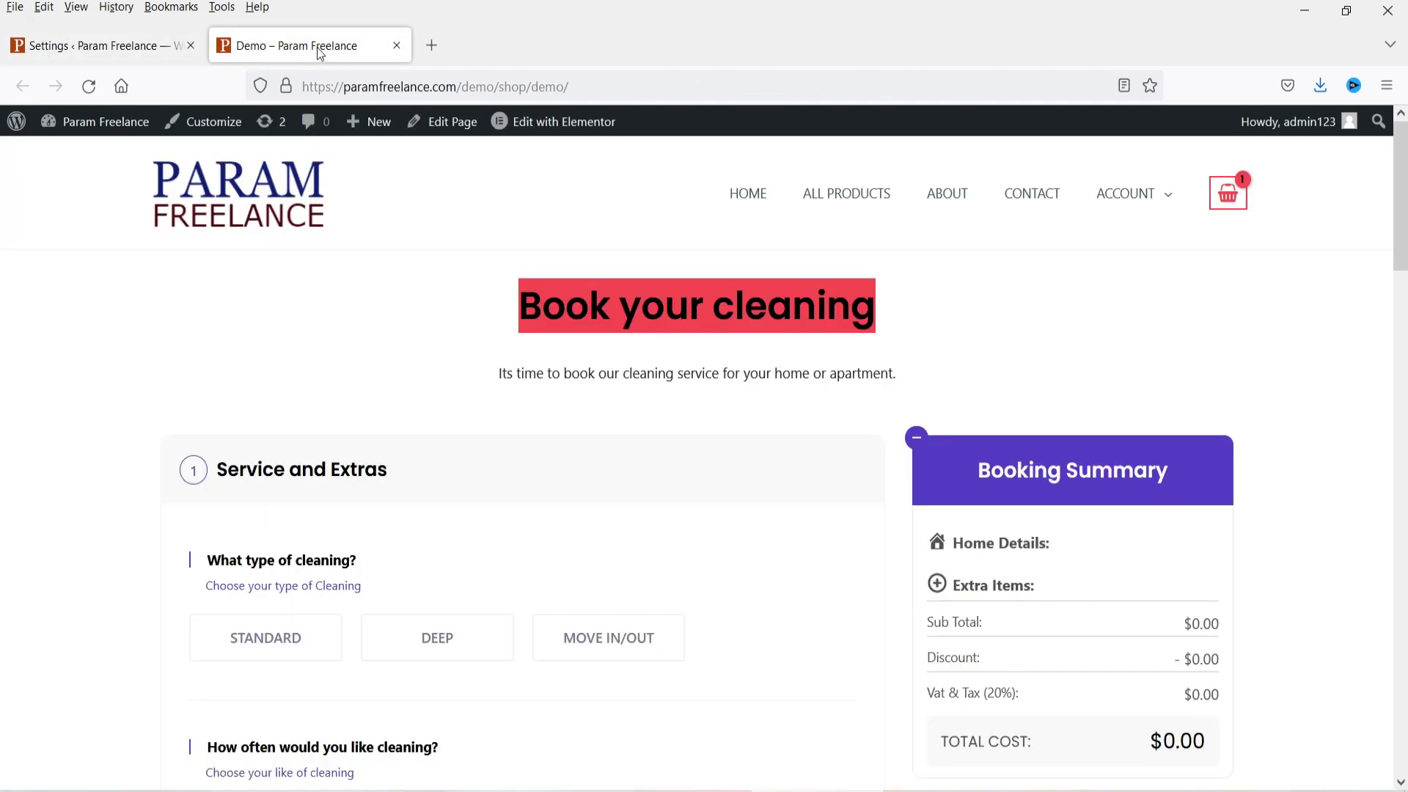
pyautogui.moveTo(519, 374); pyautogui.dragTo(911, 407)
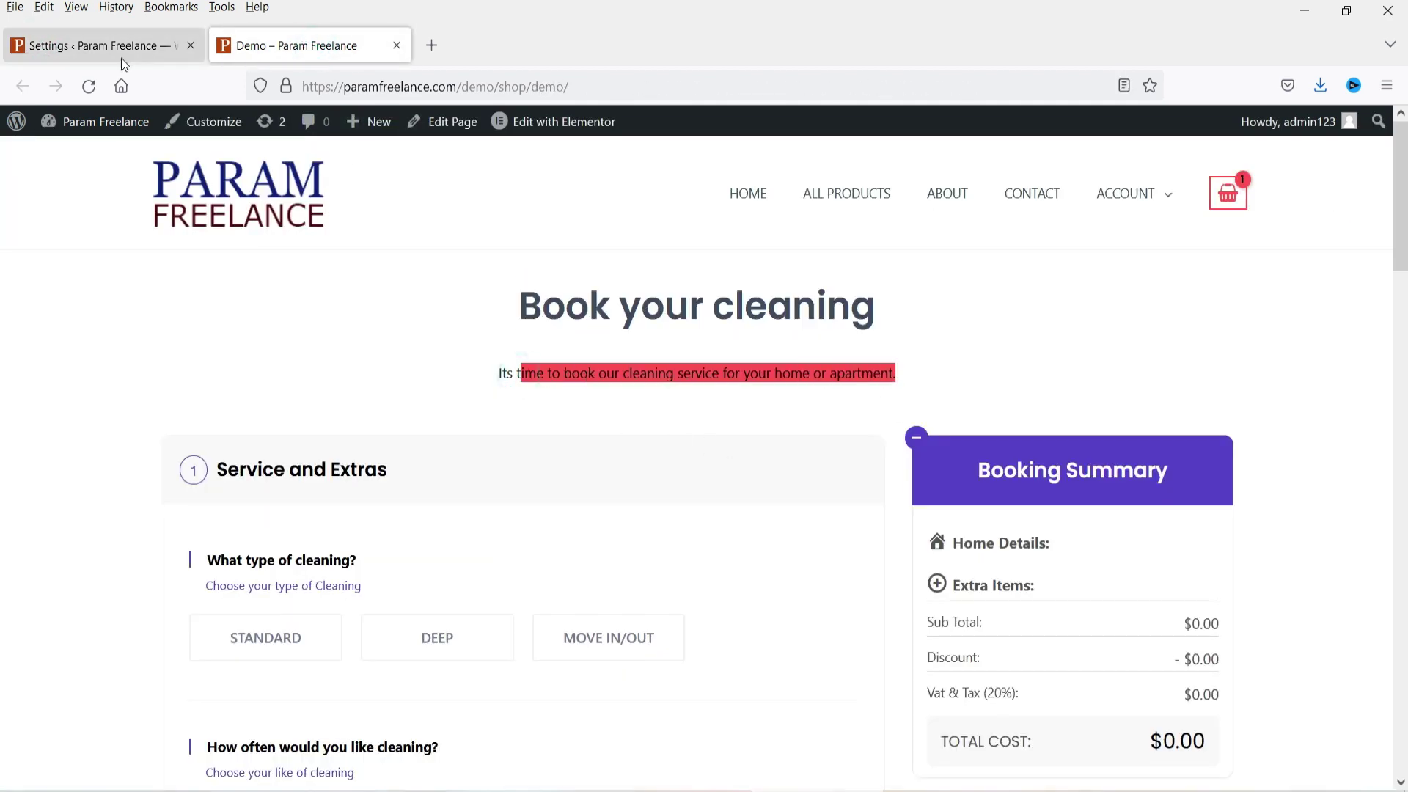
pyautogui.click(121, 45)
# Step: In Tax Settings, toggle Disable Vat & Tax and keep Percentage as the tax type
pyautogui.scroll(-3, 564, 384)
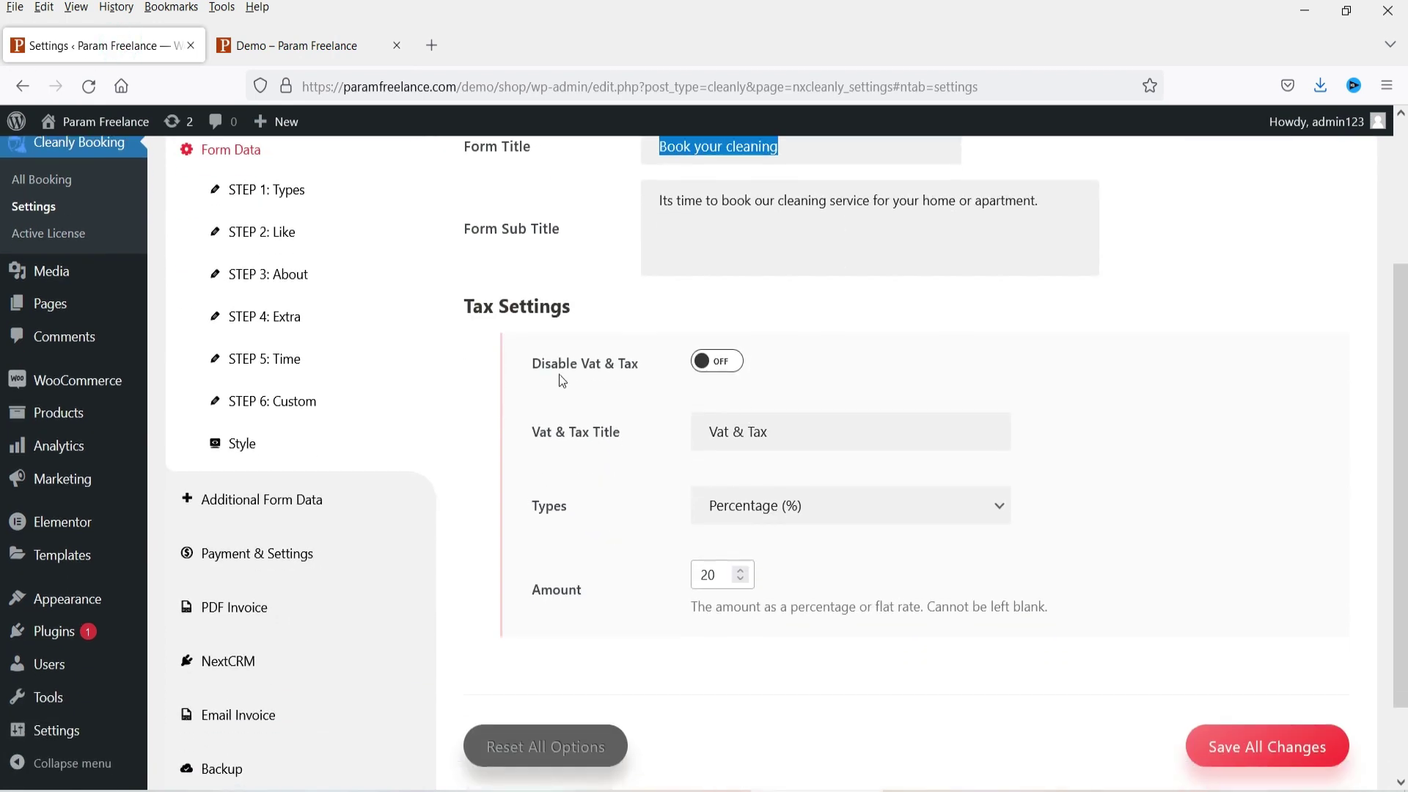
pyautogui.click(308, 45)
pyautogui.click(113, 42)
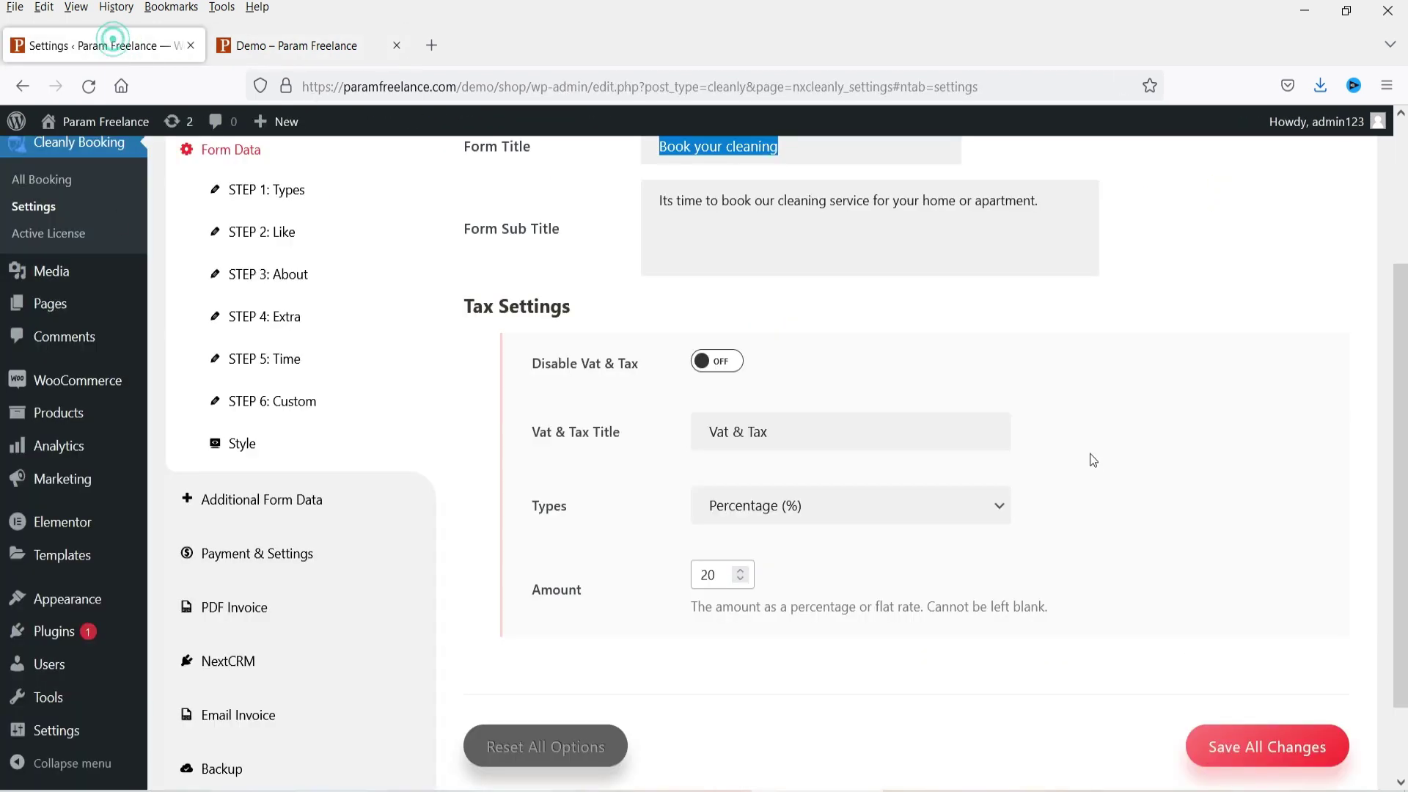
pyautogui.click(735, 377)
pyautogui.click(795, 519)
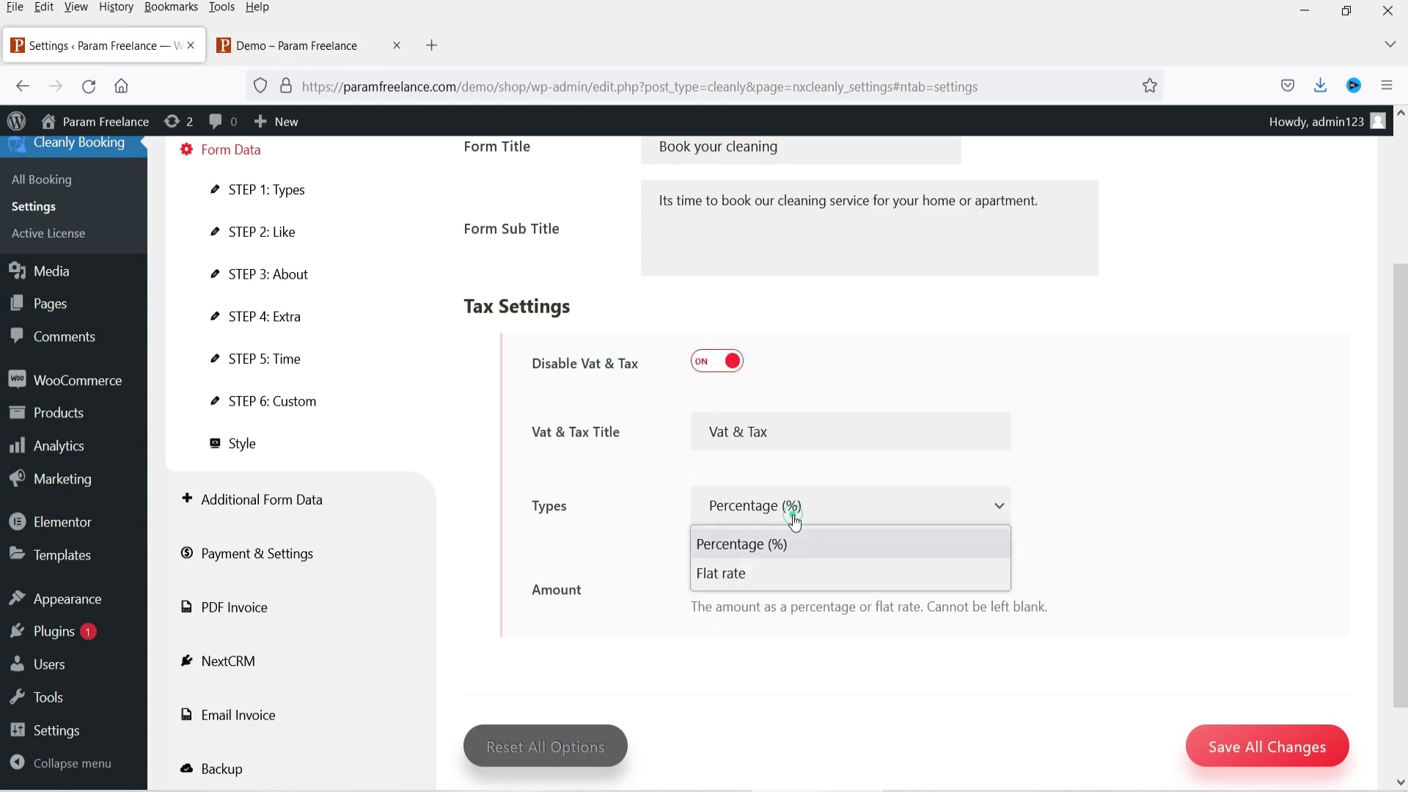
pyautogui.click(787, 571)
pyautogui.click(1143, 424)
# Step: Change the tax amount from 20 to 10 and the tax title to 'GST'
pyautogui.moveTo(719, 575); pyautogui.dragTo(623, 566)
pyautogui.write('10')
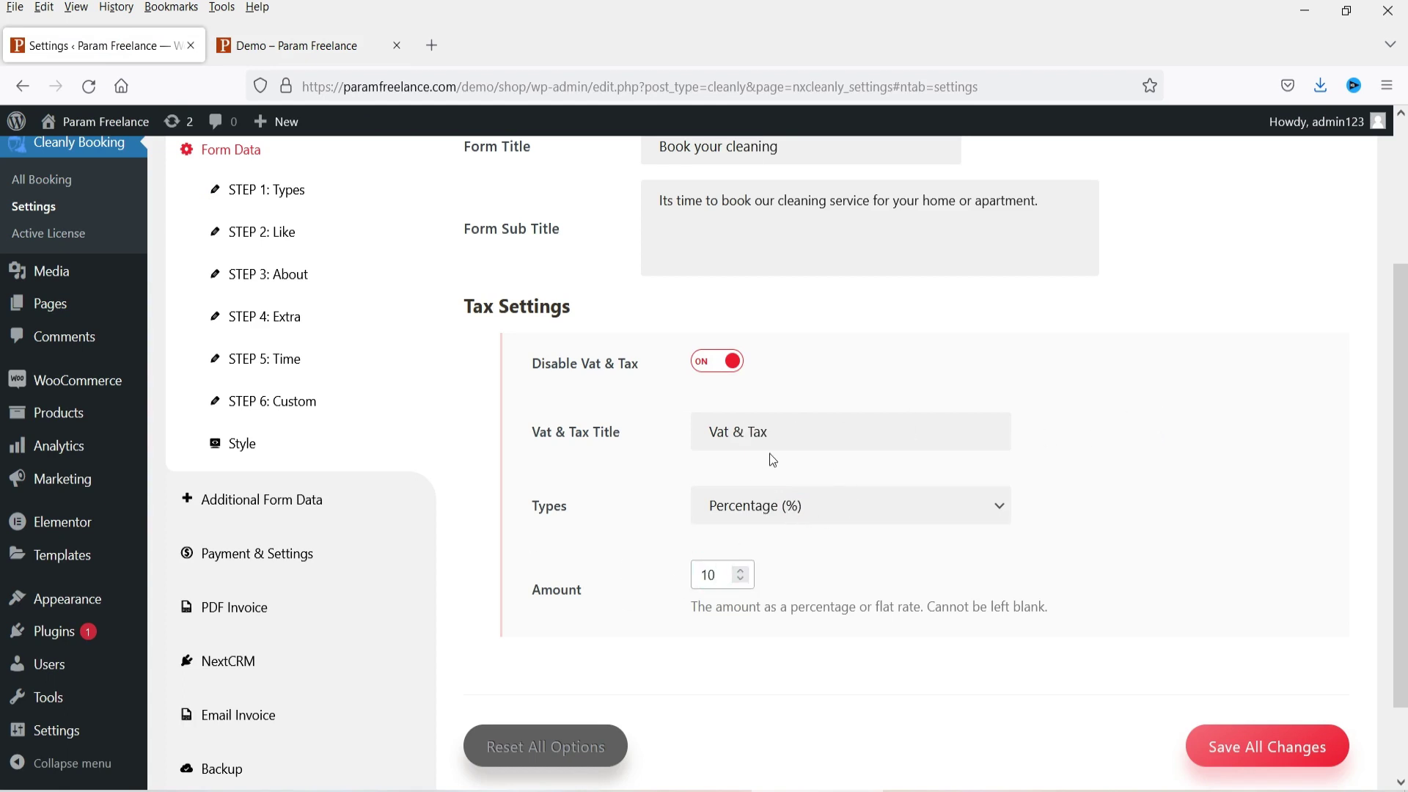
pyautogui.moveTo(797, 433); pyautogui.dragTo(634, 427)
pyautogui.write('GST')
pyautogui.click(1169, 371)
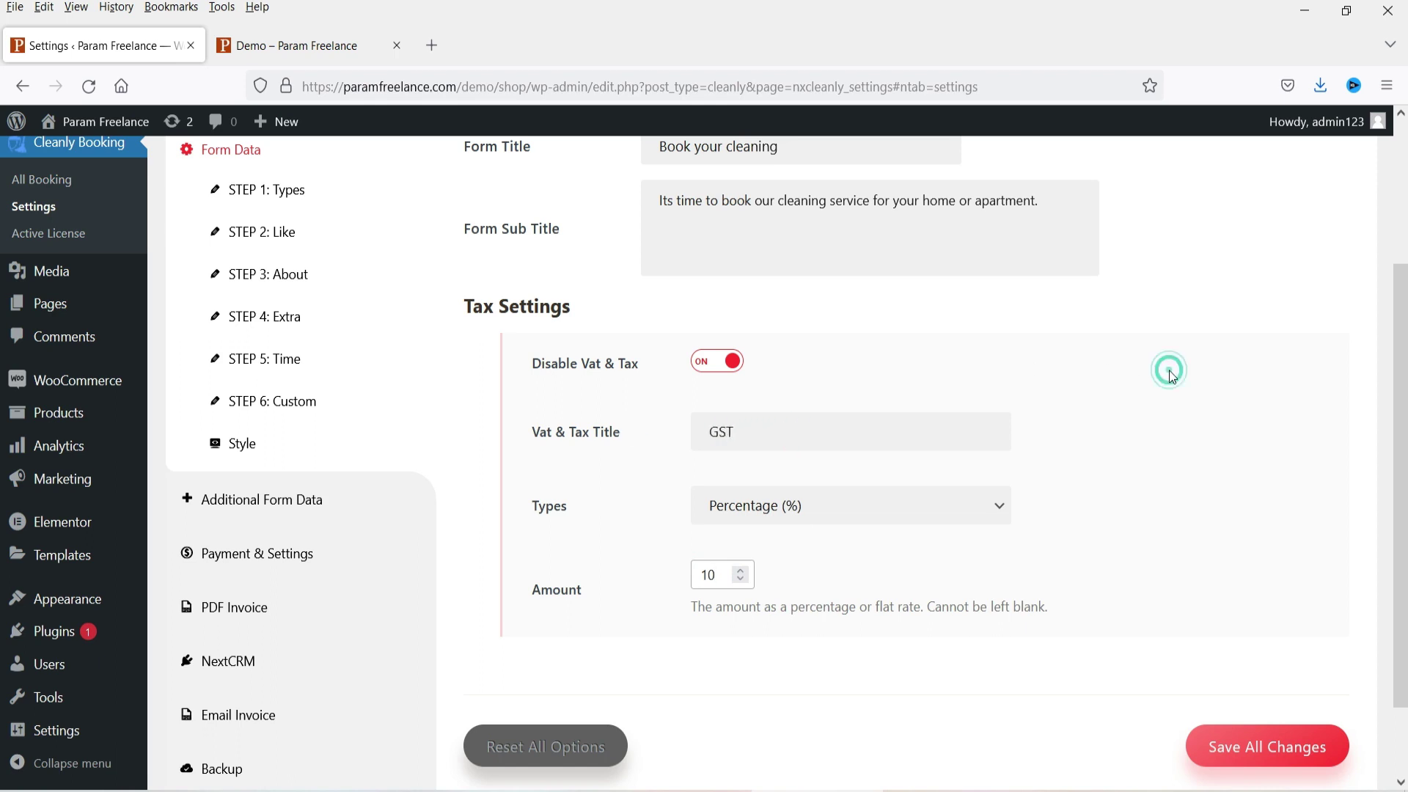
pyautogui.doubleClick(756, 433)
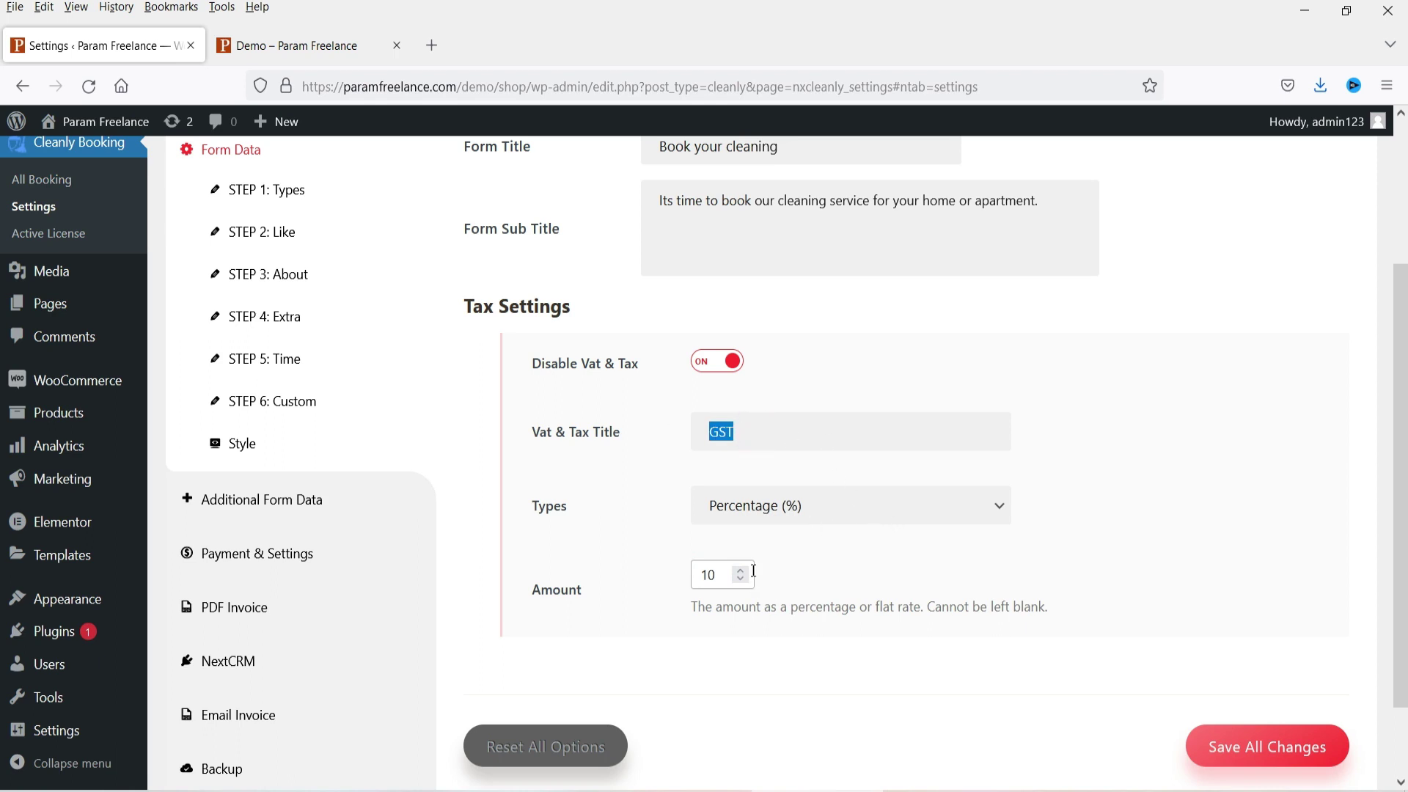
pyautogui.click(808, 515)
pyautogui.click(1171, 490)
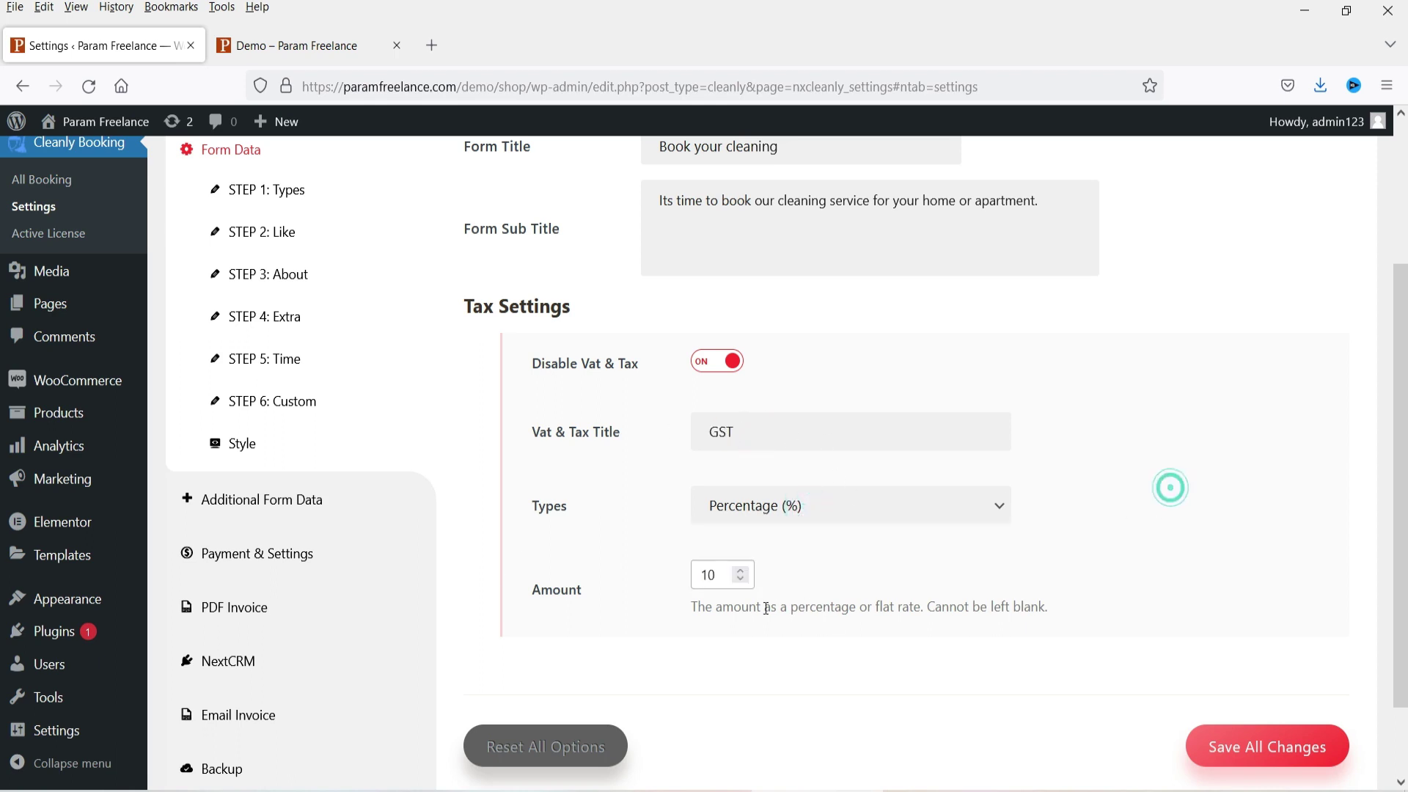
# Step: Save, check the Demo summary's tax line, then re-enable Vat & Tax and save again
pyautogui.click(1268, 746)
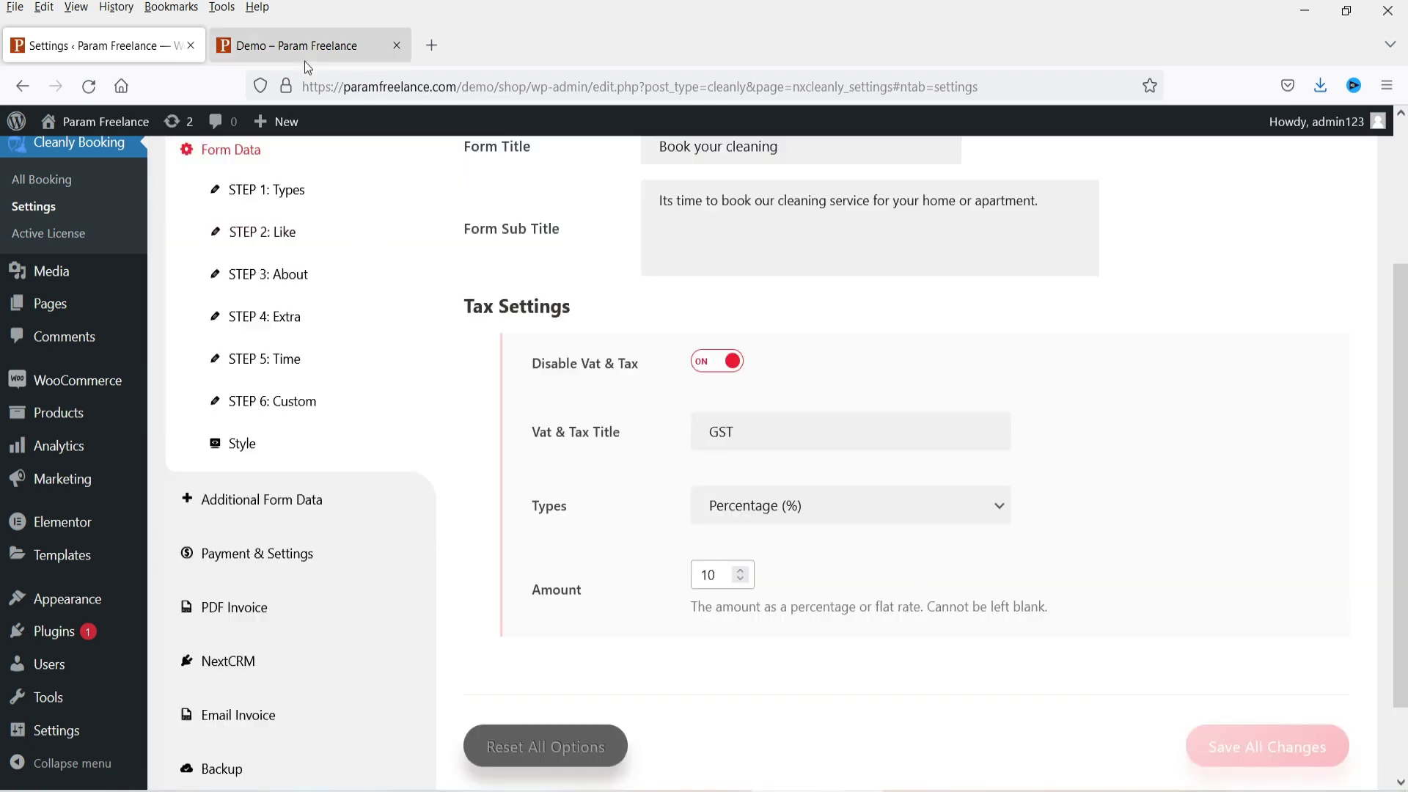
pyautogui.click(306, 50)
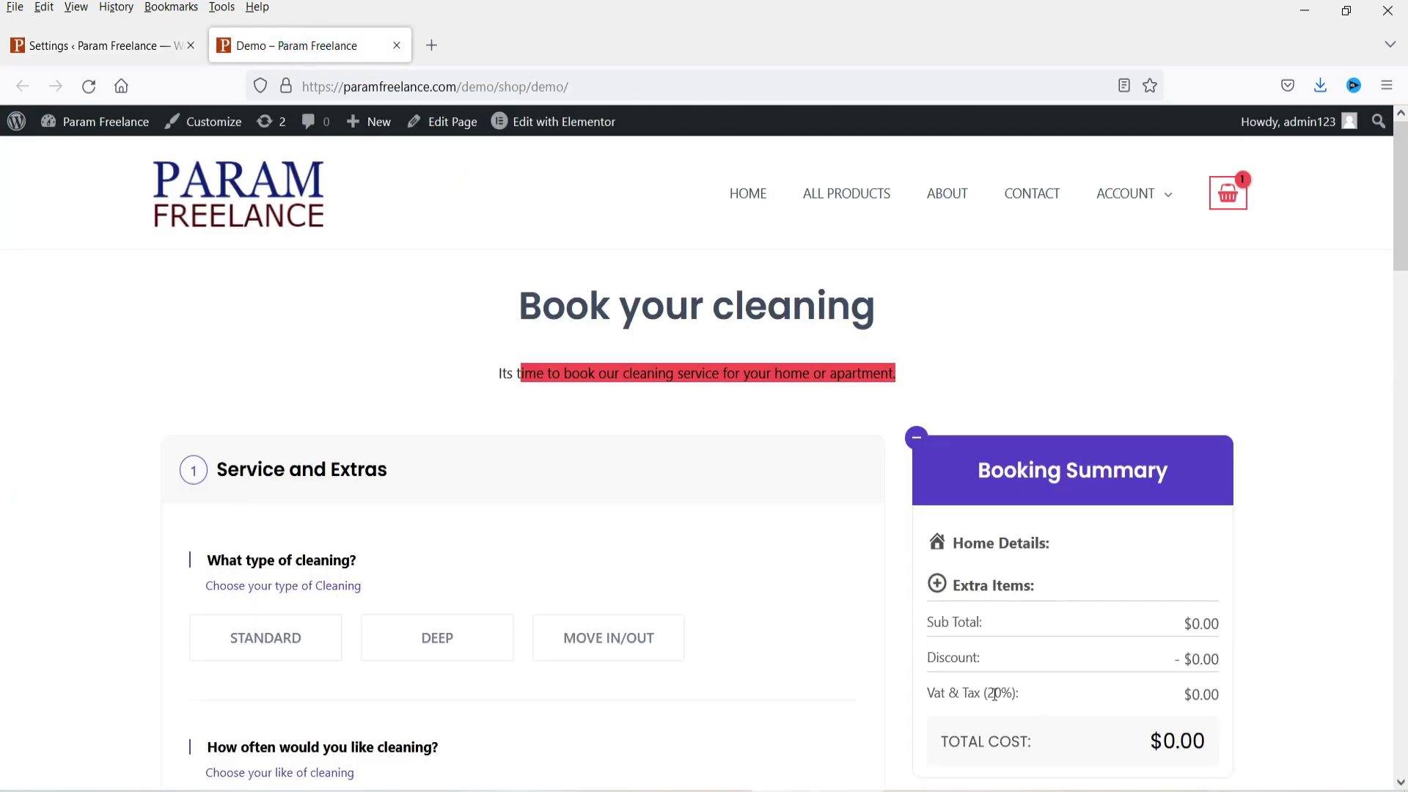
pyautogui.moveTo(935, 695); pyautogui.dragTo(1023, 695)
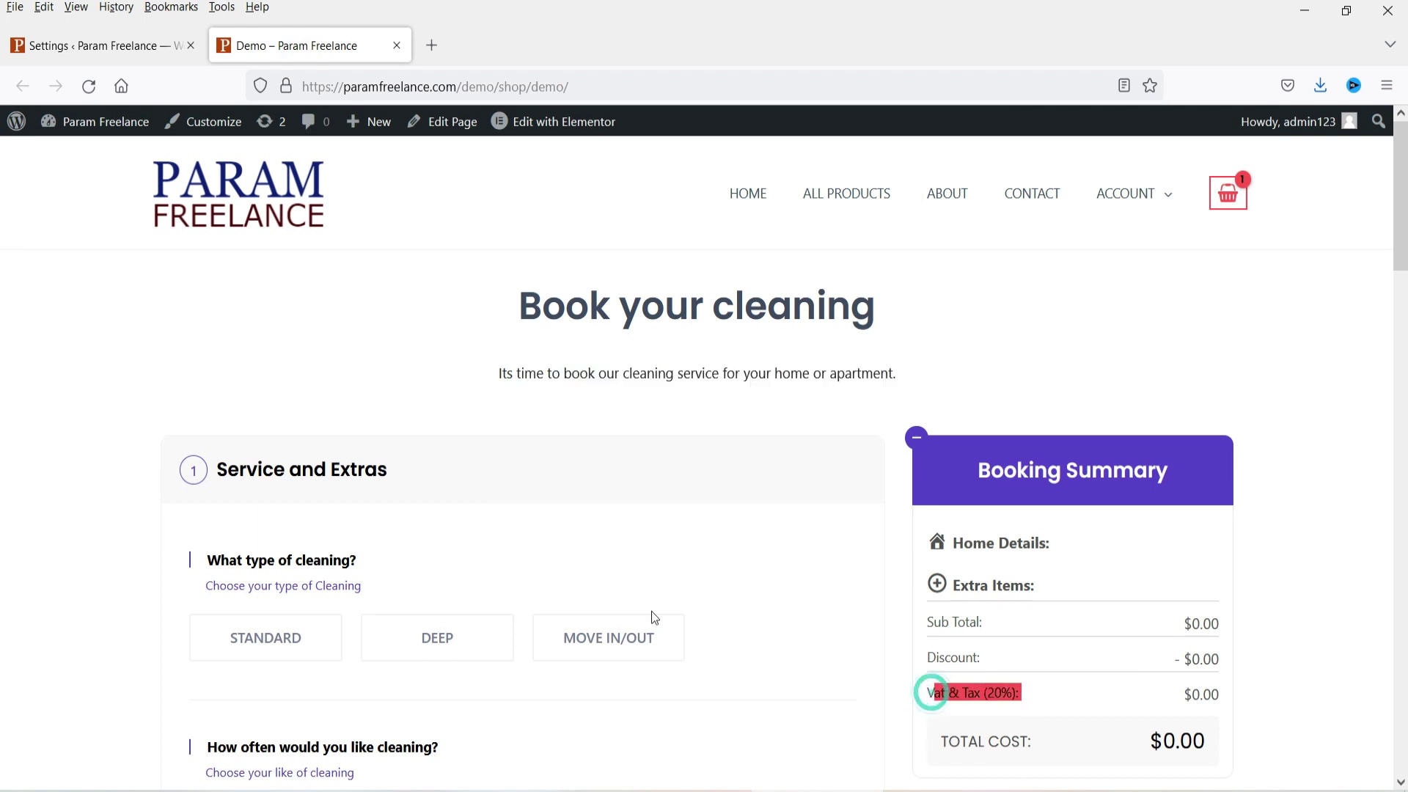
pyautogui.click(89, 86)
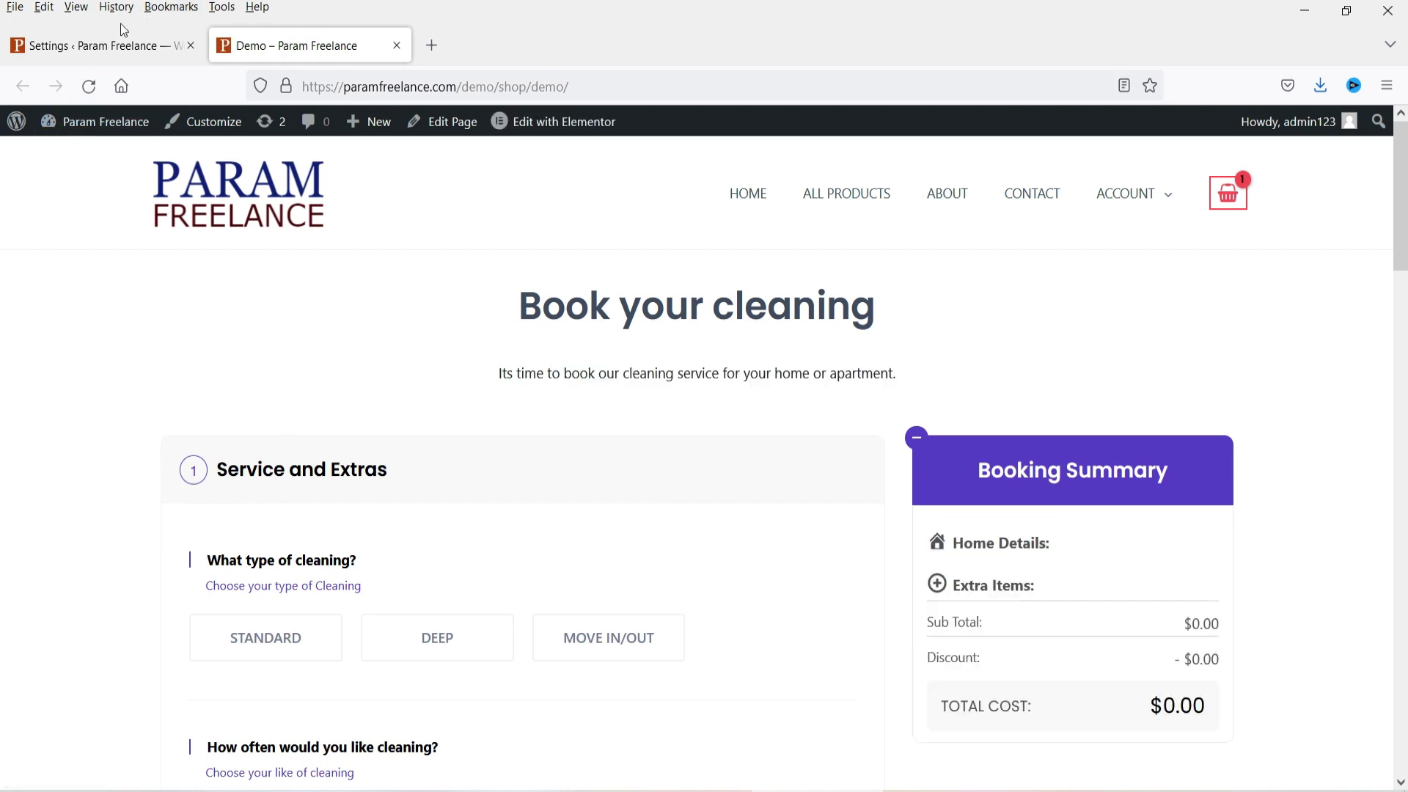
pyautogui.click(118, 33)
pyautogui.click(715, 361)
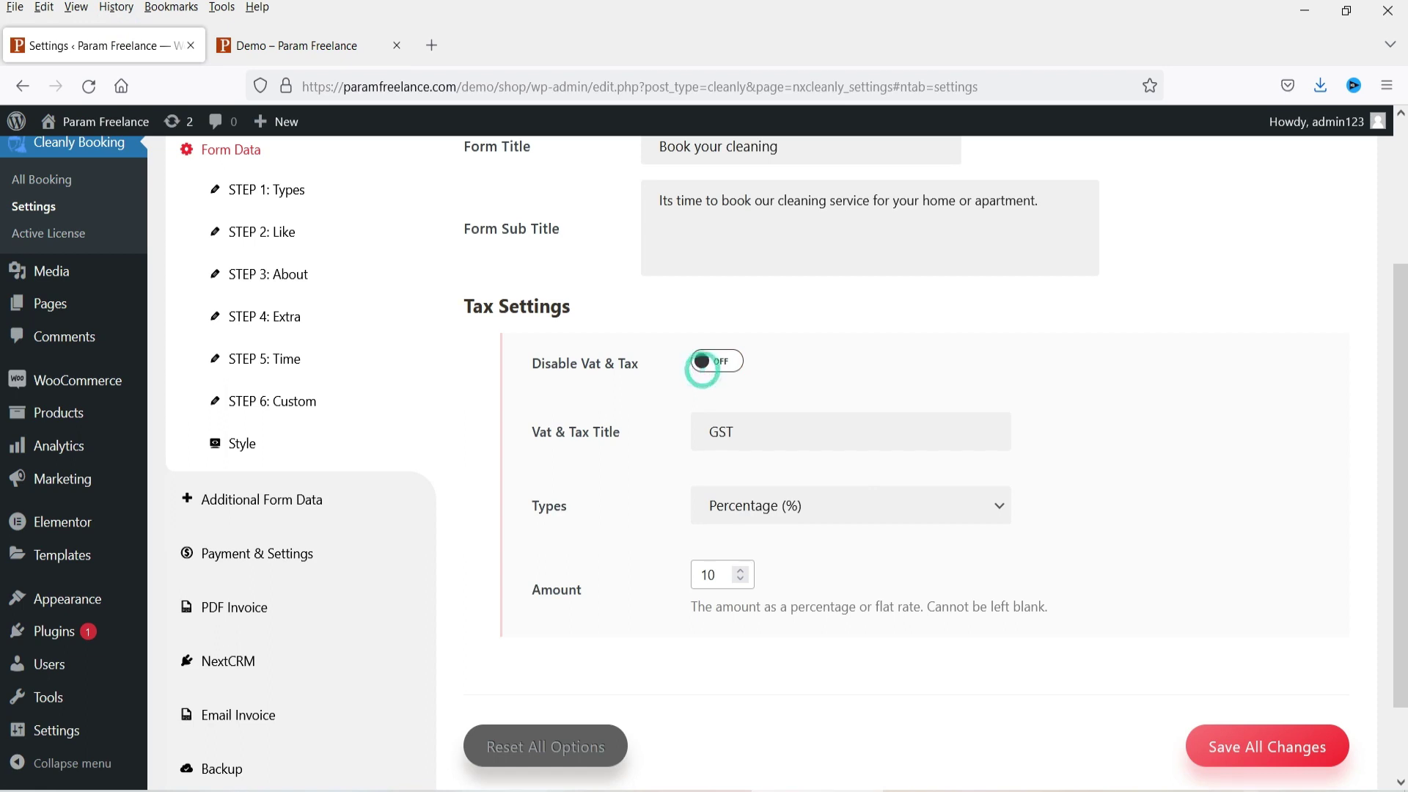
pyautogui.click(1253, 748)
# Step: Confirm the GST (10%) row on the reloaded Demo summary, then open STEP 1: Booking Types
pyautogui.click(301, 46)
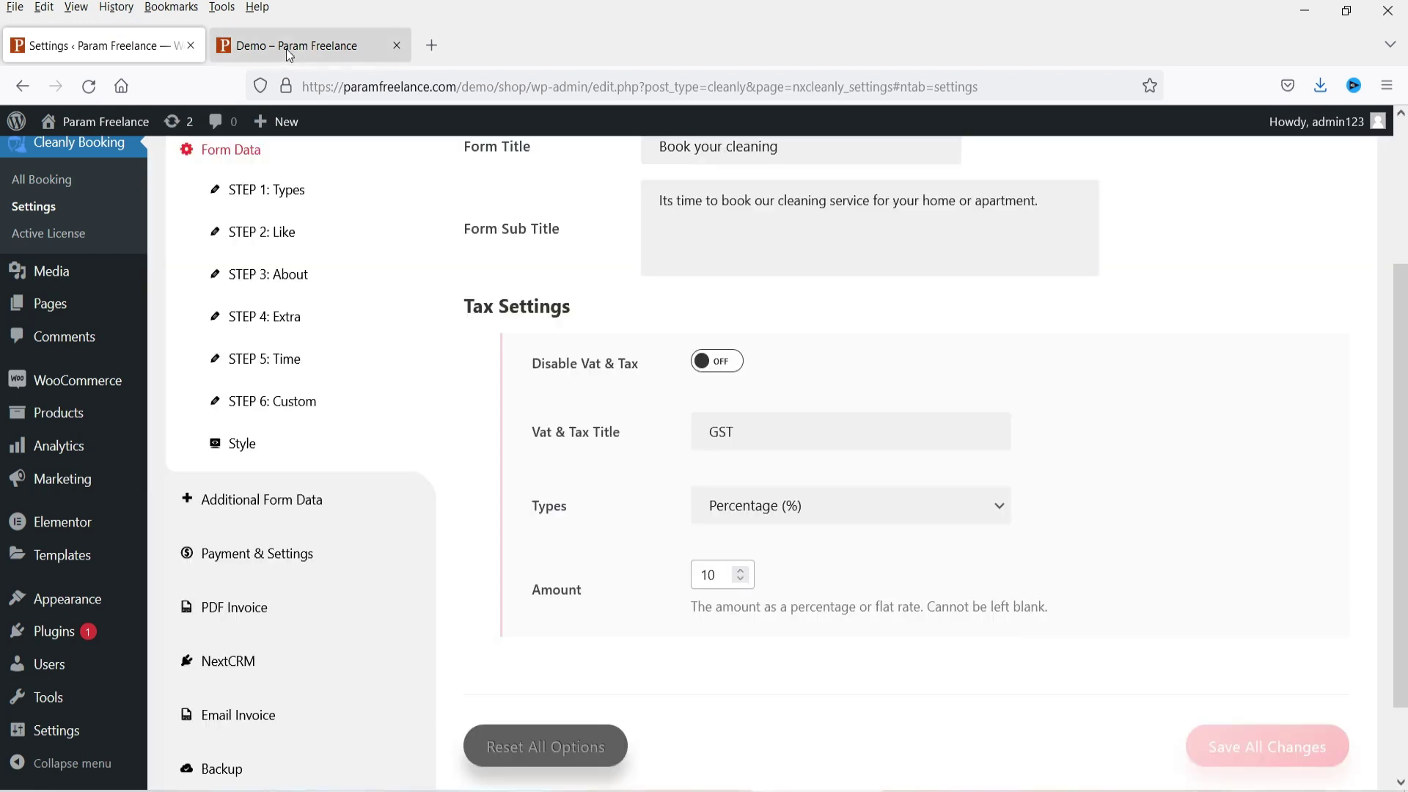
pyautogui.click(88, 87)
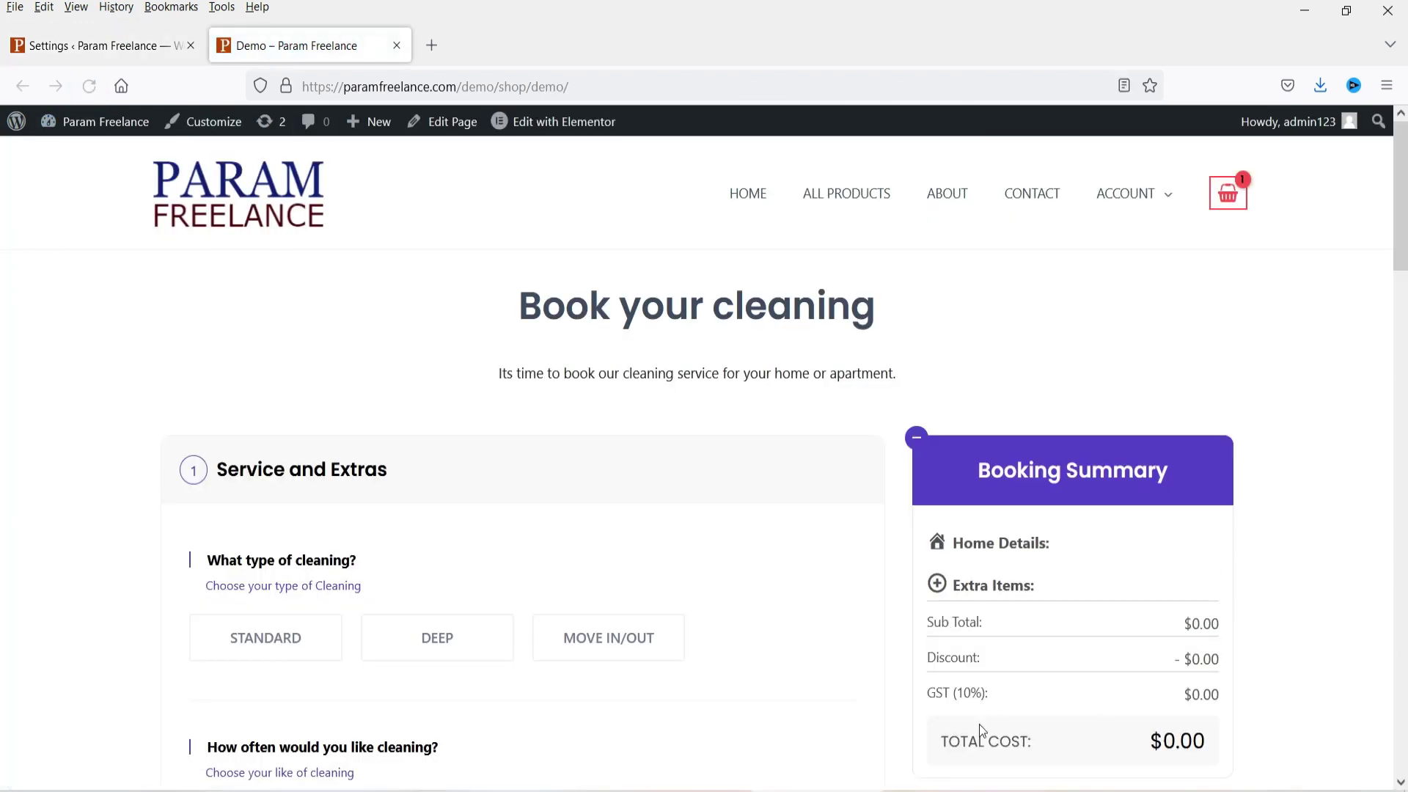
pyautogui.moveTo(945, 694); pyautogui.dragTo(1094, 705)
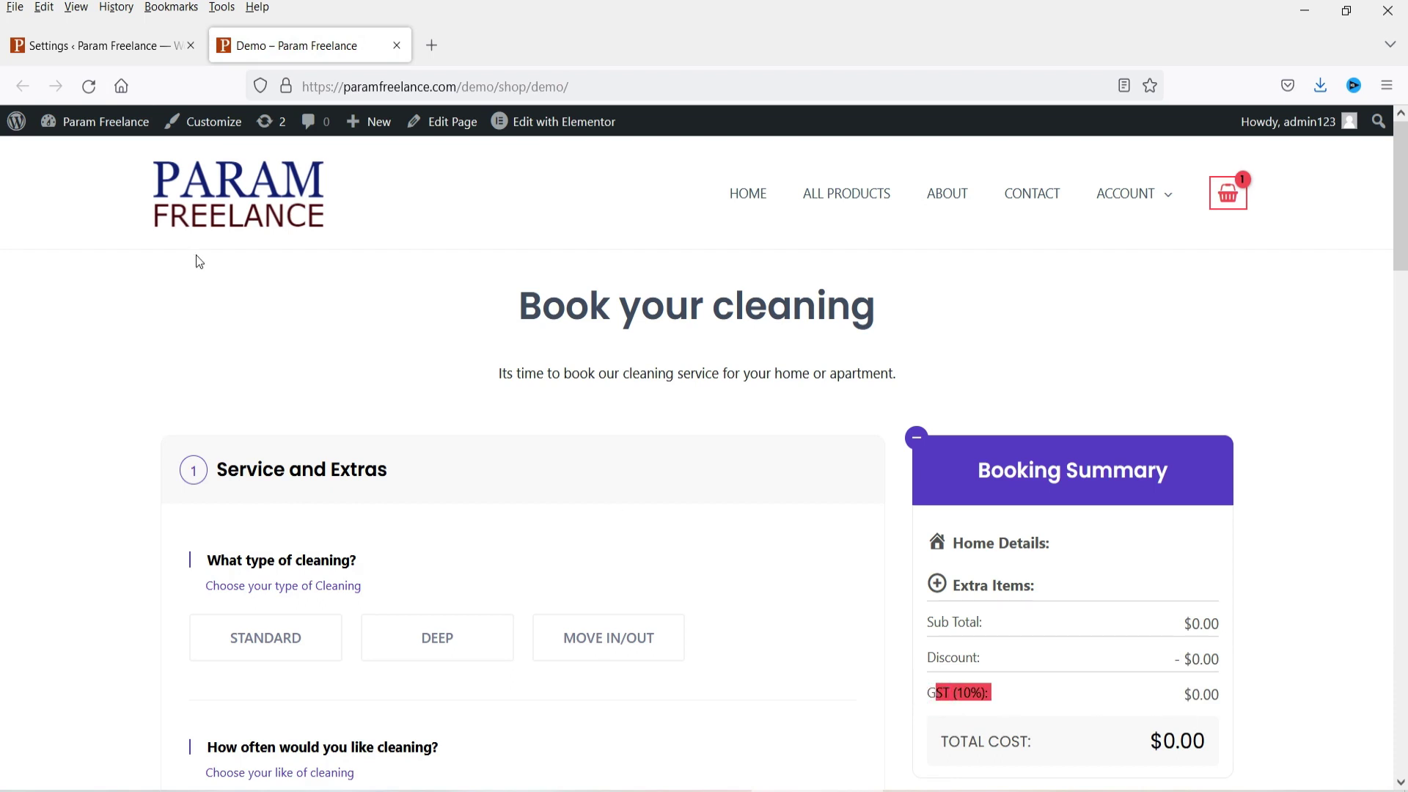
pyautogui.click(85, 45)
pyautogui.click(258, 190)
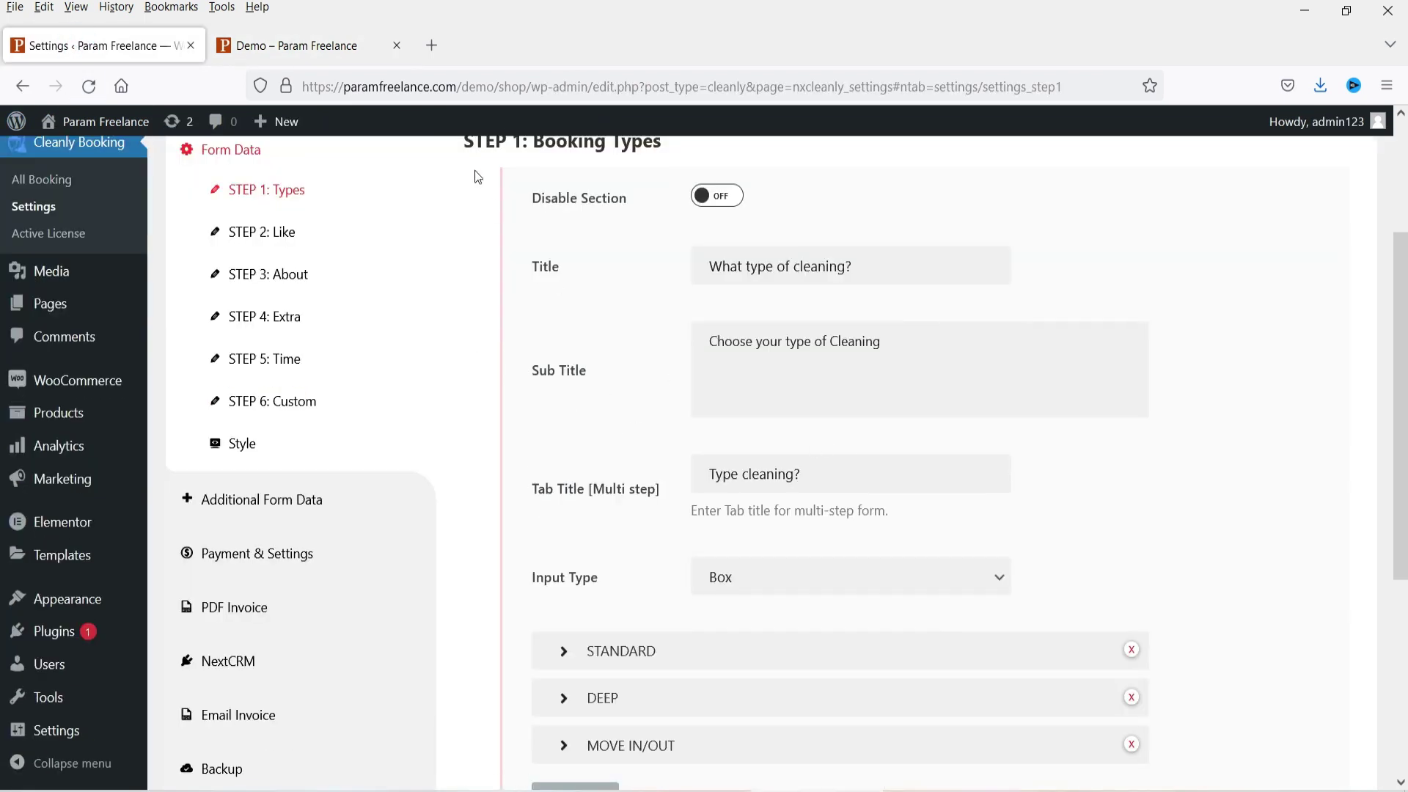
# Step: Examine the cleaning-type question and its three box options on the Demo booking page
pyautogui.click(288, 47)
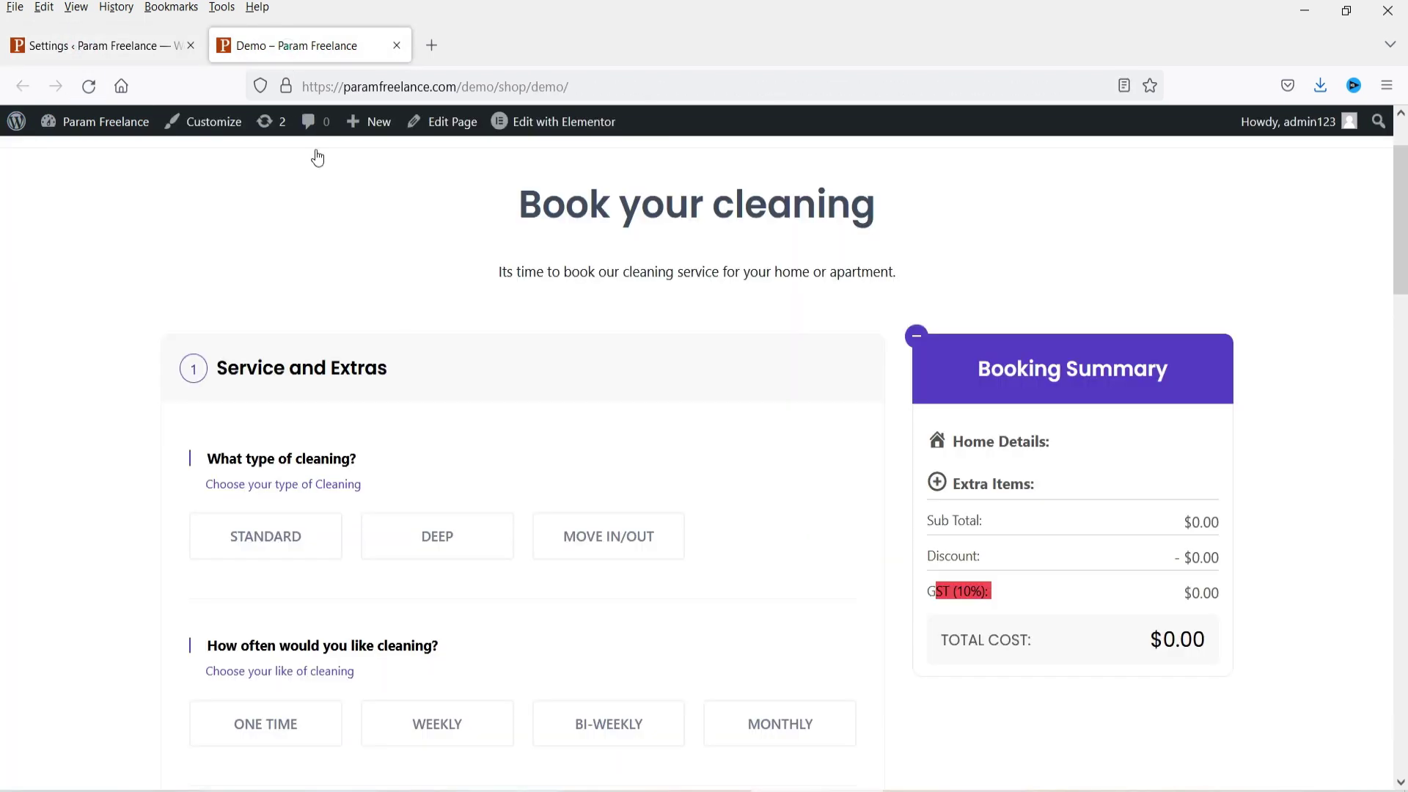
pyautogui.moveTo(204, 468); pyautogui.dragTo(584, 644)
pyautogui.click(585, 644)
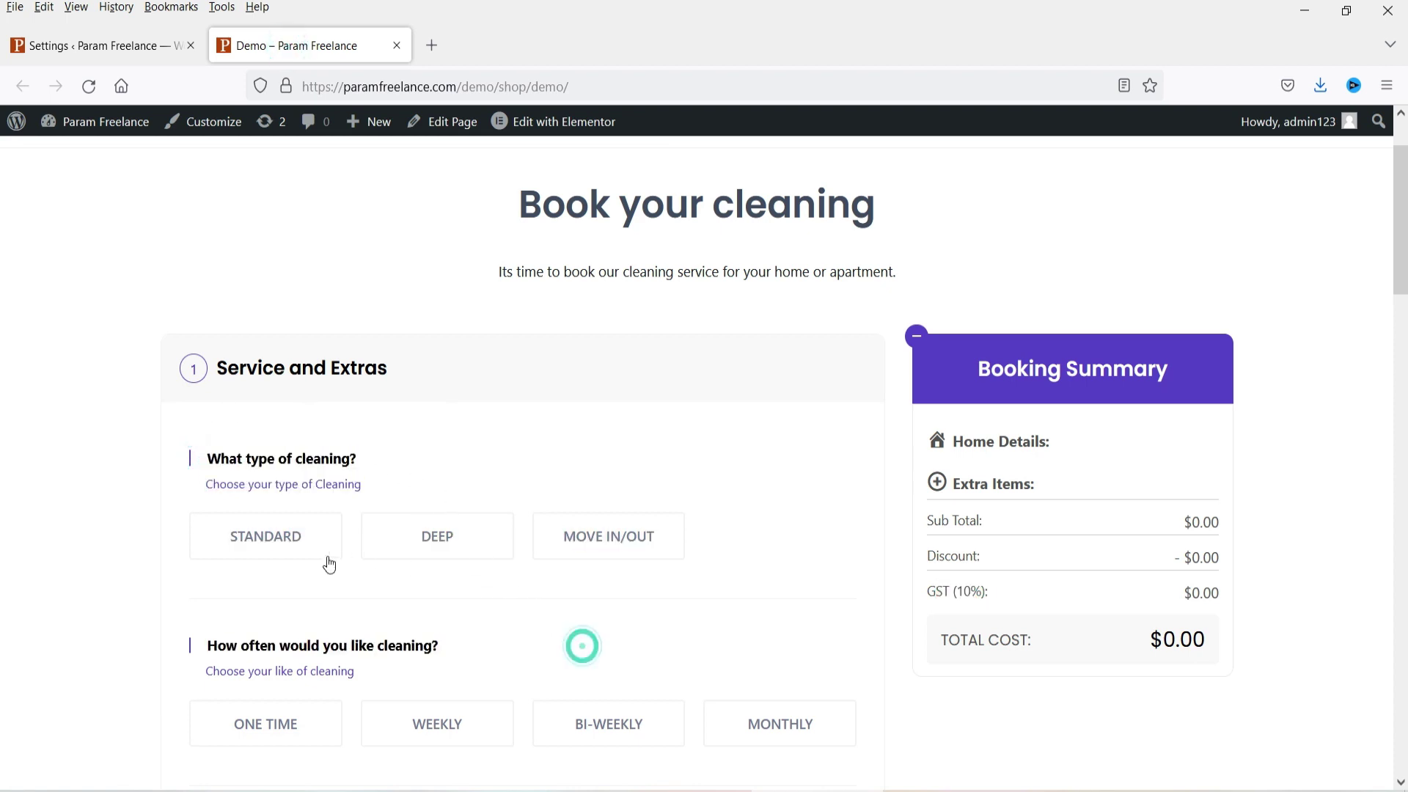
pyautogui.moveTo(205, 467); pyautogui.dragTo(691, 538)
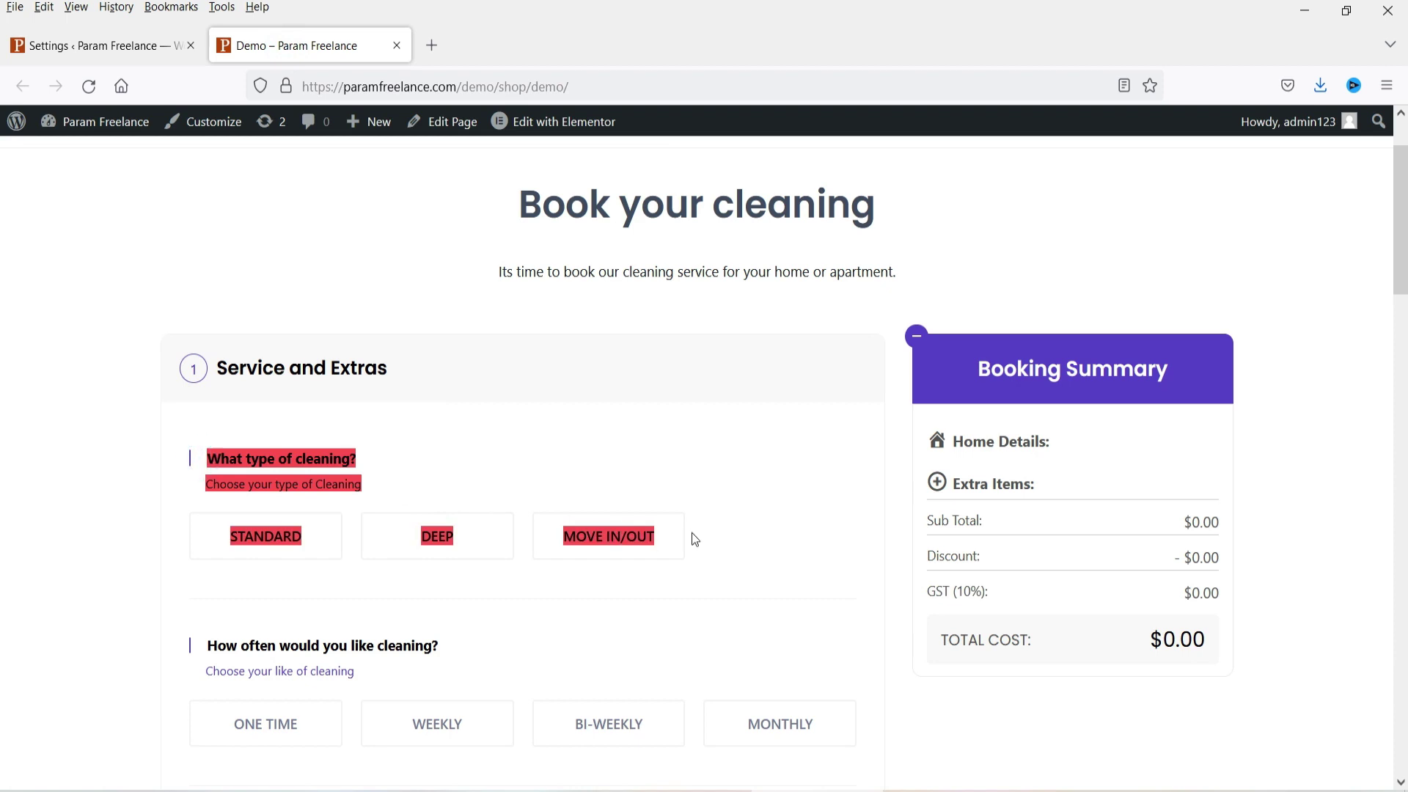
pyautogui.click(103, 46)
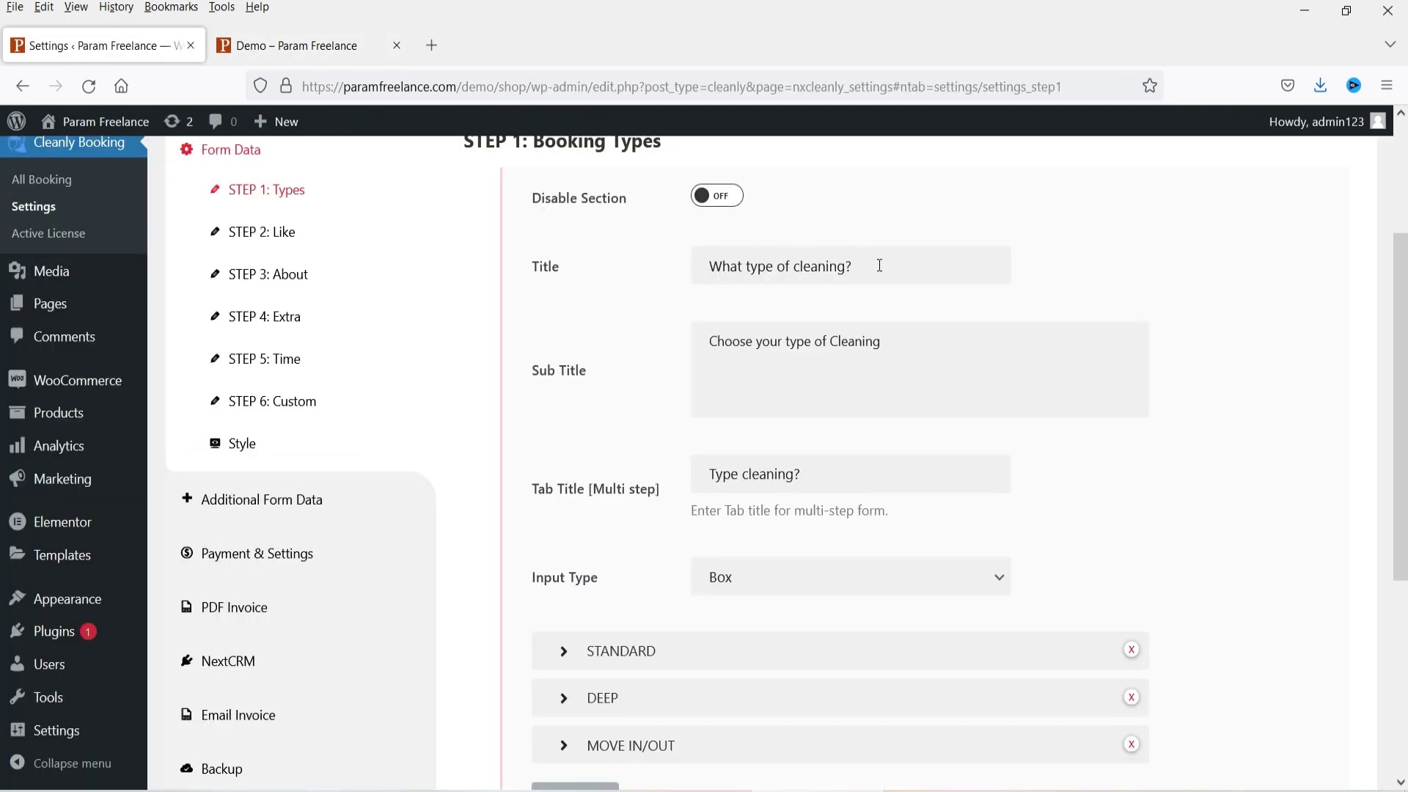
pyautogui.click(308, 45)
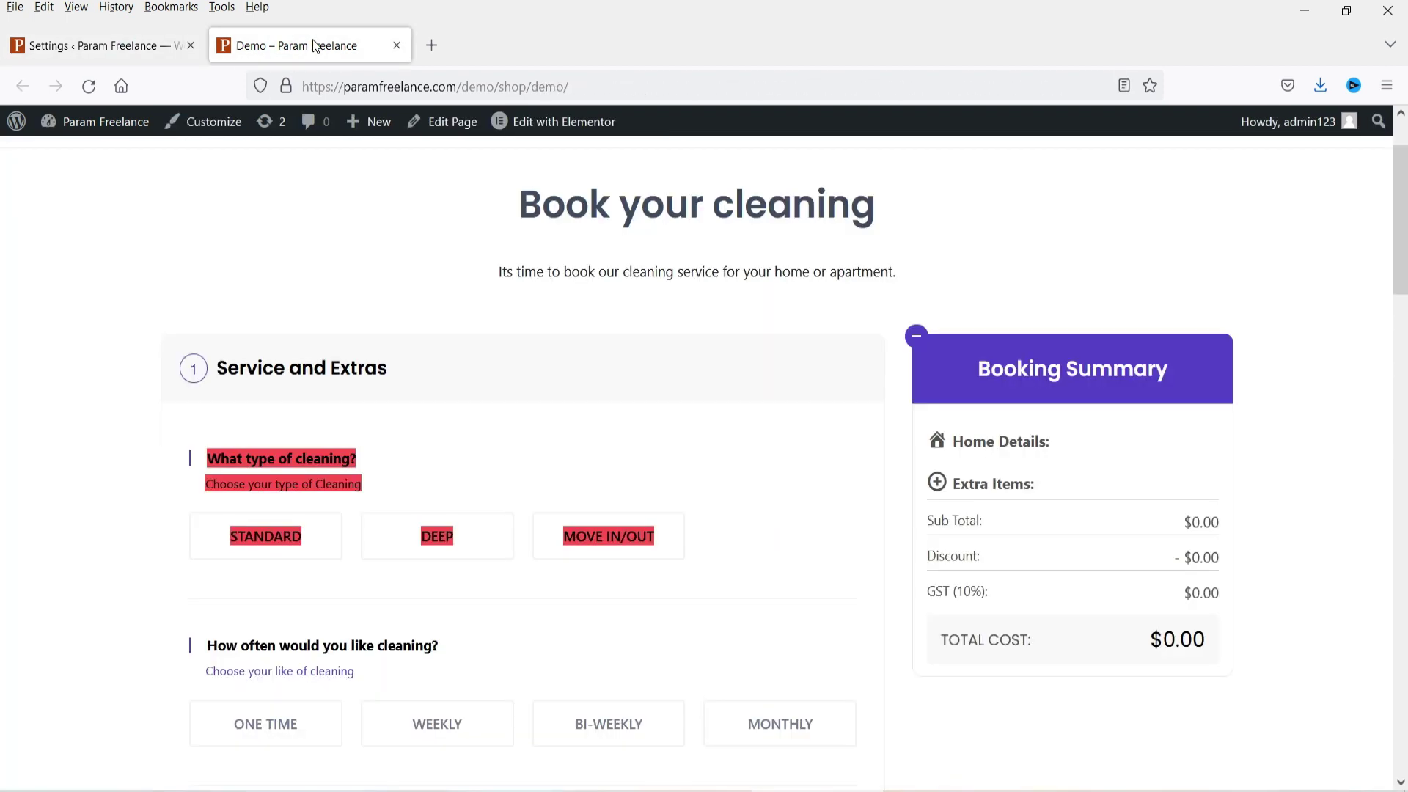
pyautogui.click(404, 402)
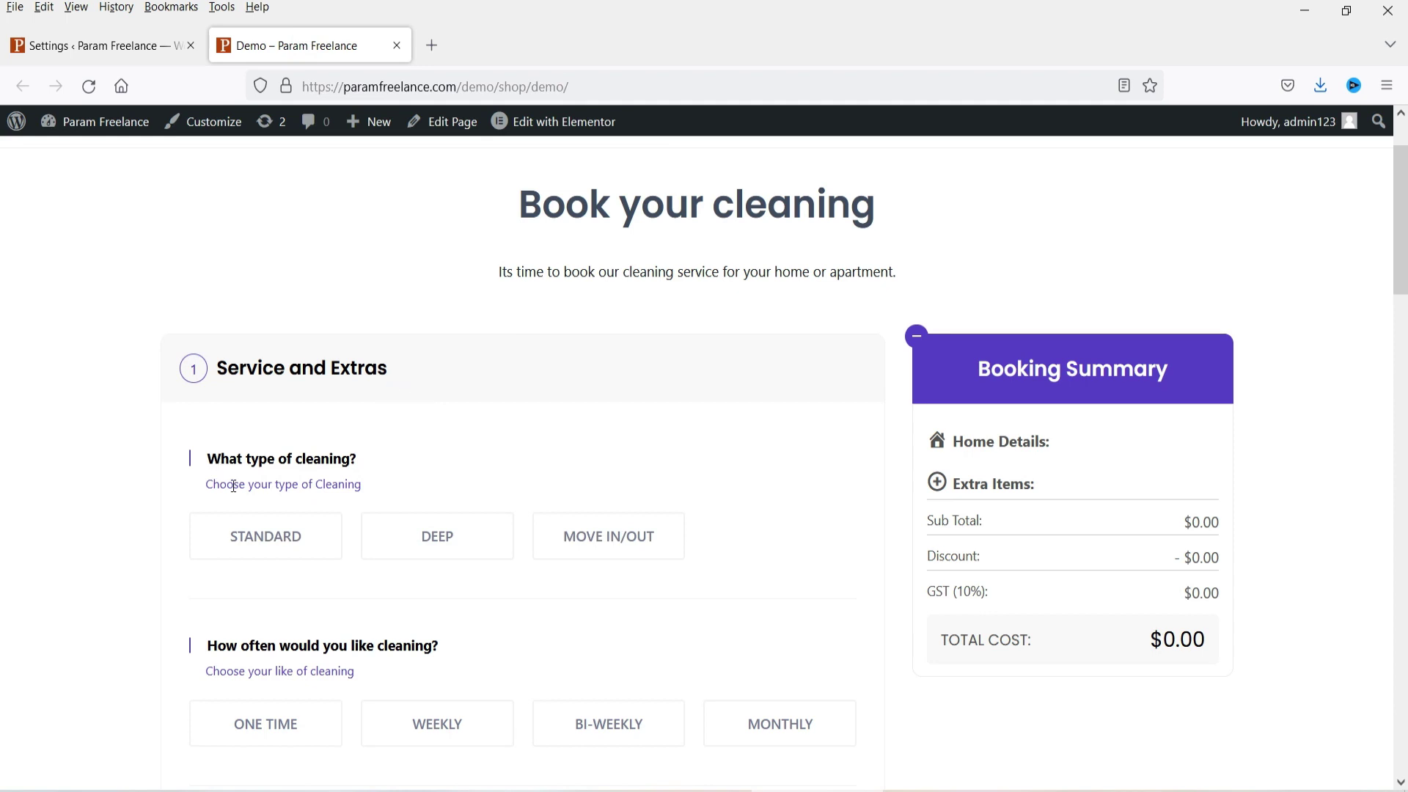
pyautogui.click(96, 46)
# Step: Set the STEP 1 cleaning-type Input Type to Select
pyautogui.scroll(-3, 571, 450)
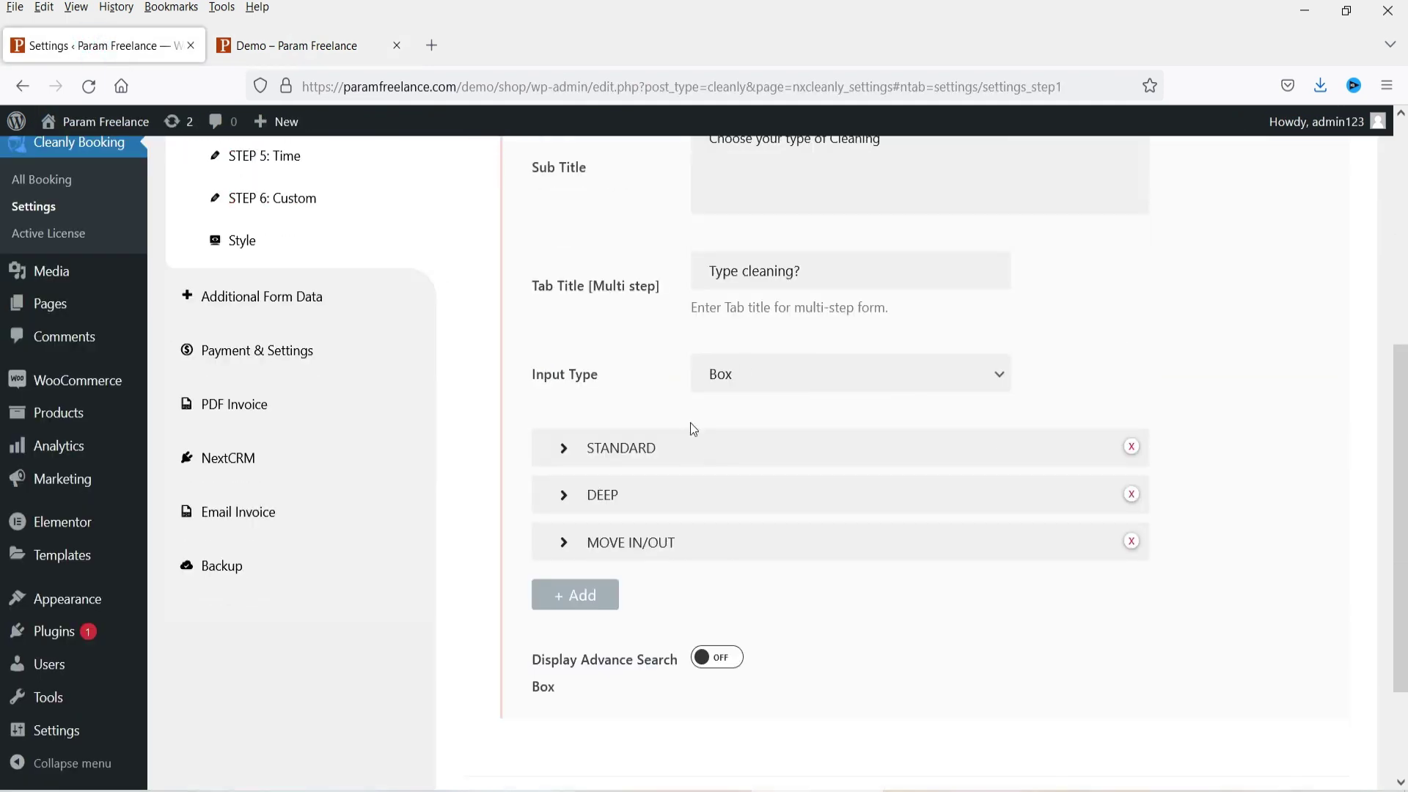
pyautogui.click(769, 381)
pyautogui.click(767, 374)
pyautogui.click(766, 374)
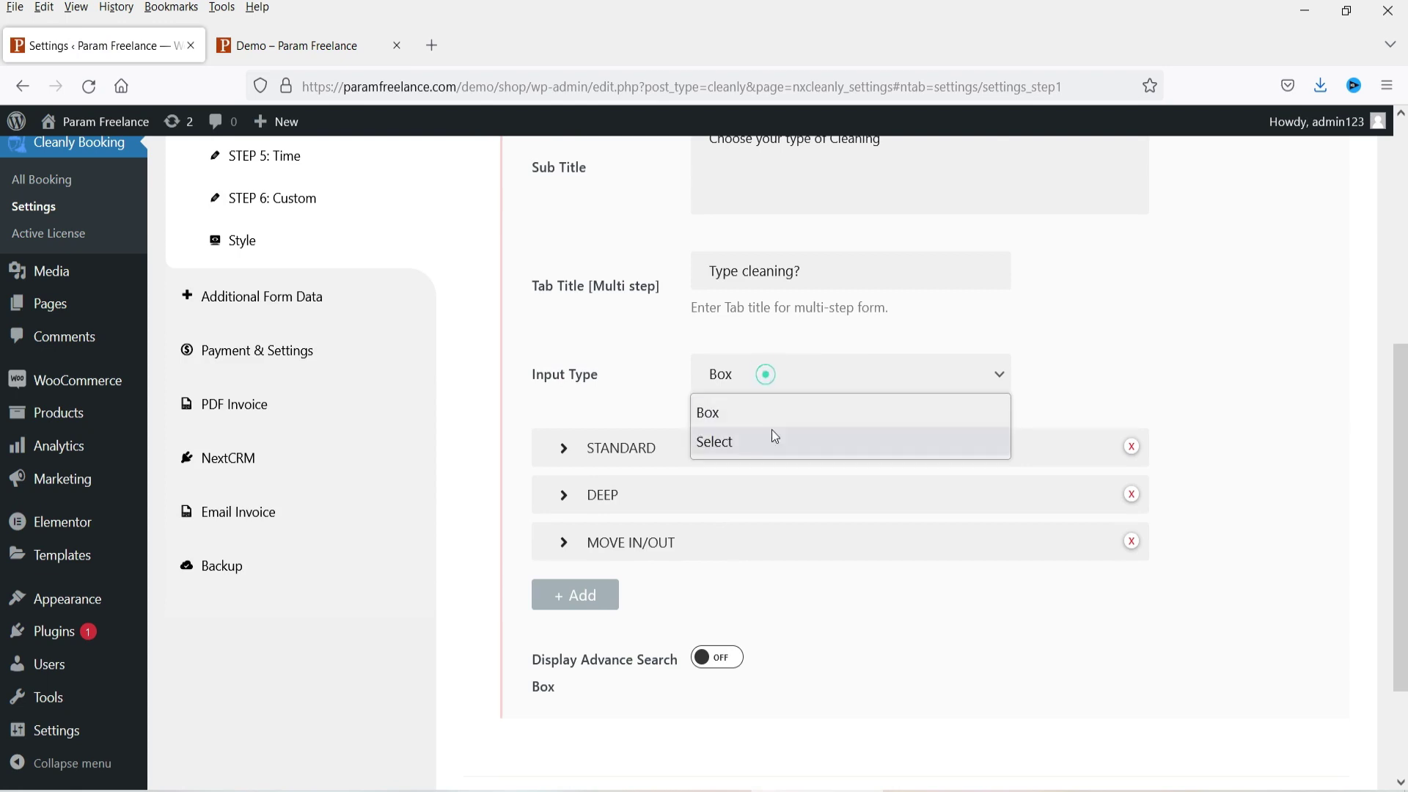
pyautogui.click(311, 45)
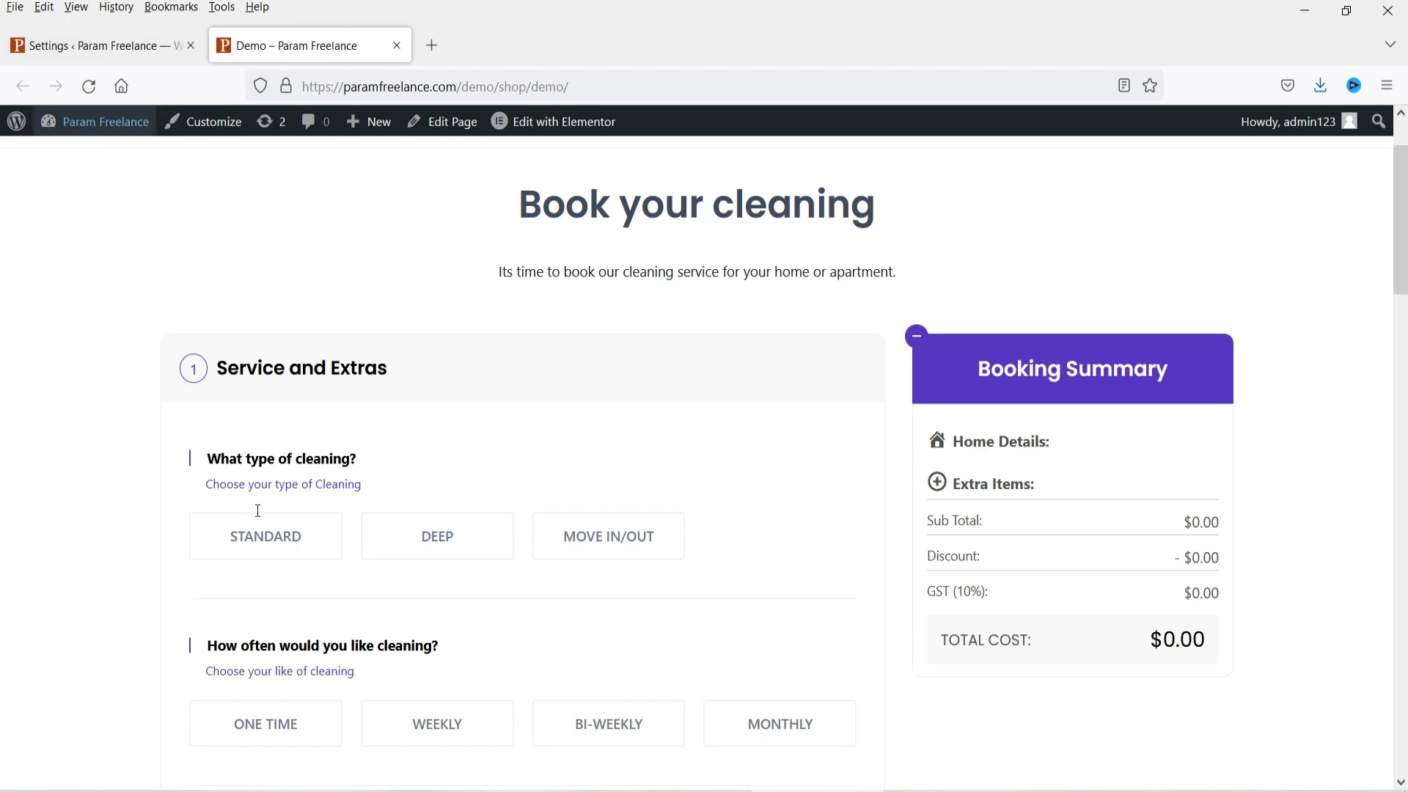
pyautogui.click(103, 46)
pyautogui.click(864, 379)
pyautogui.click(838, 442)
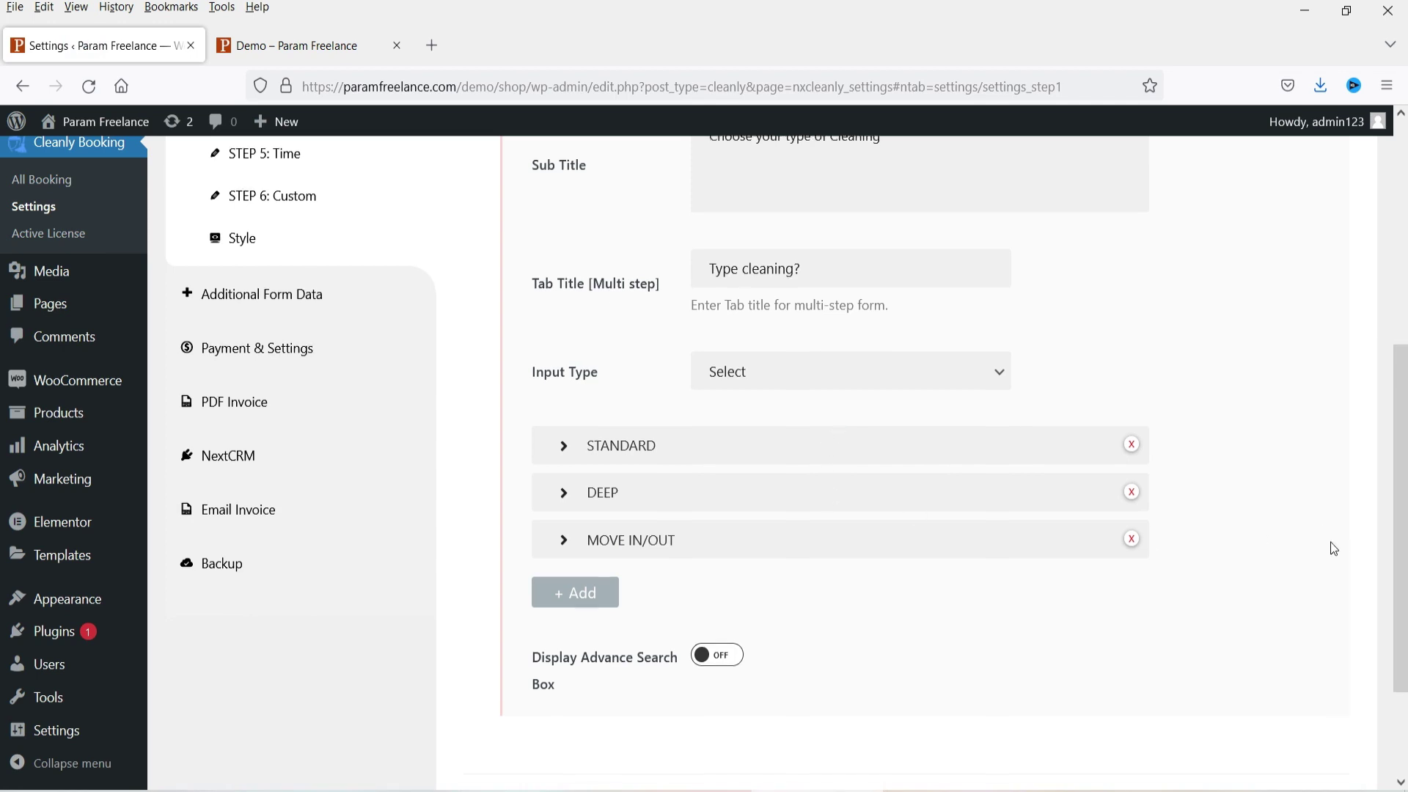
pyautogui.scroll(-2, 1276, 529)
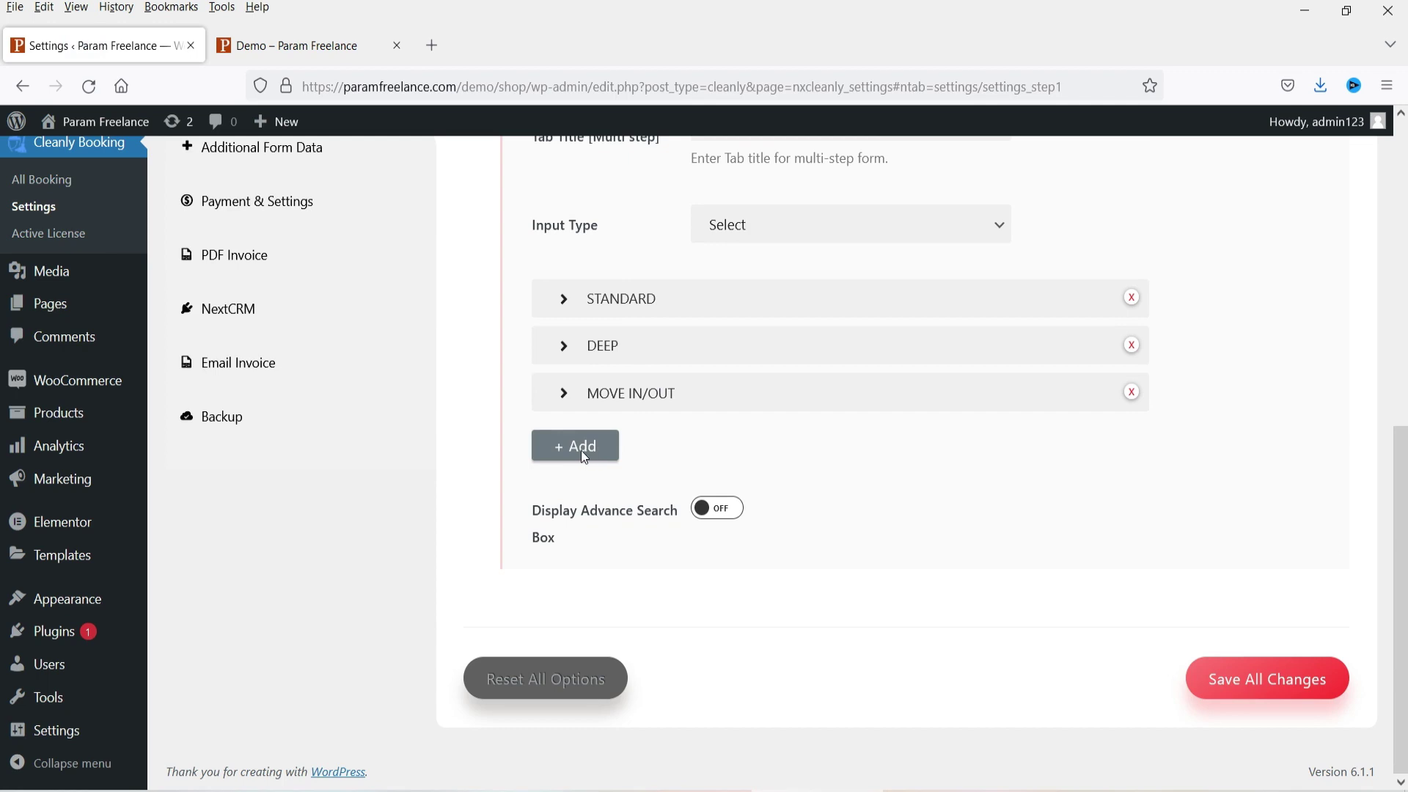
# Step: Reload the Demo page to see cleaning types as a dropdown, then reopen the Input Type choices
pyautogui.click(259, 48)
pyautogui.click(89, 86)
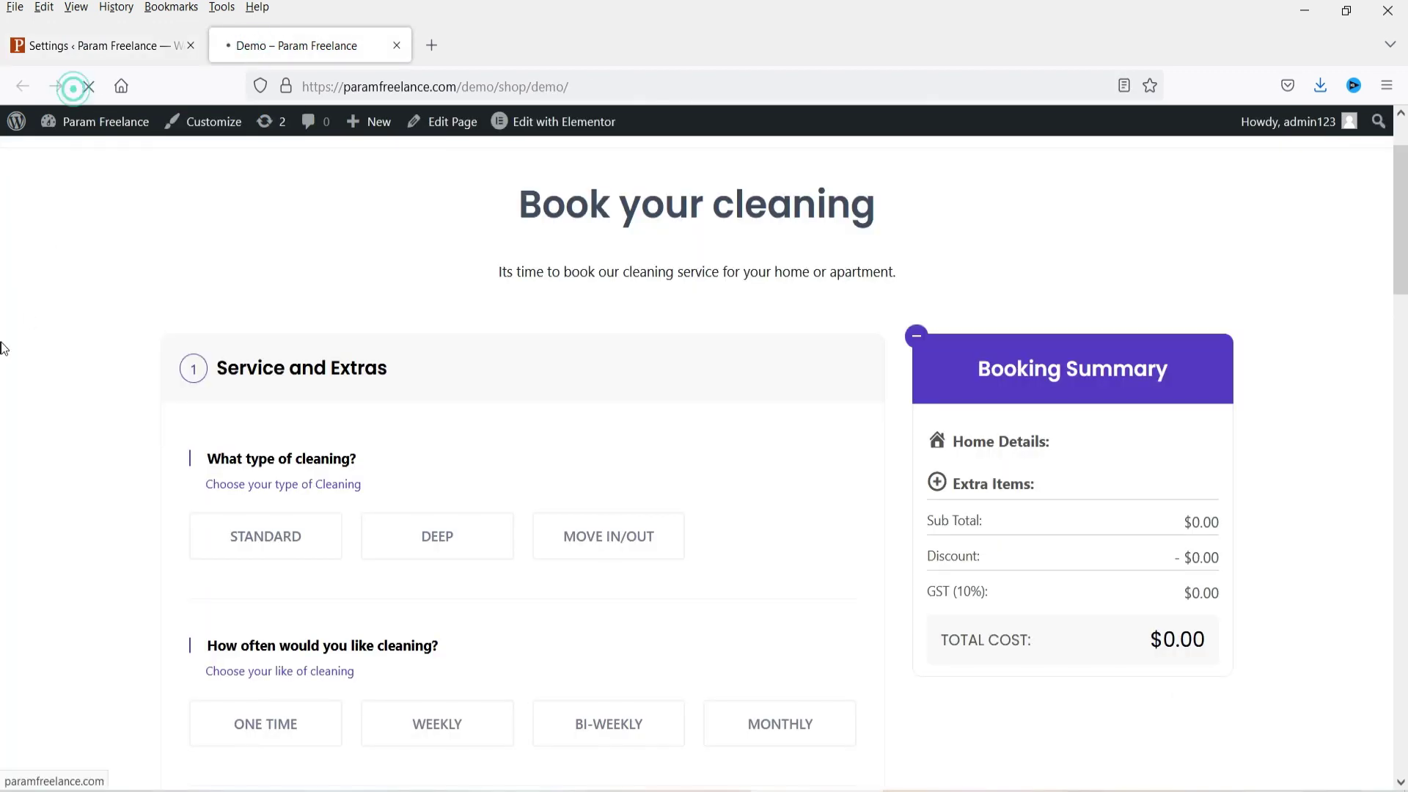
pyautogui.click(322, 535)
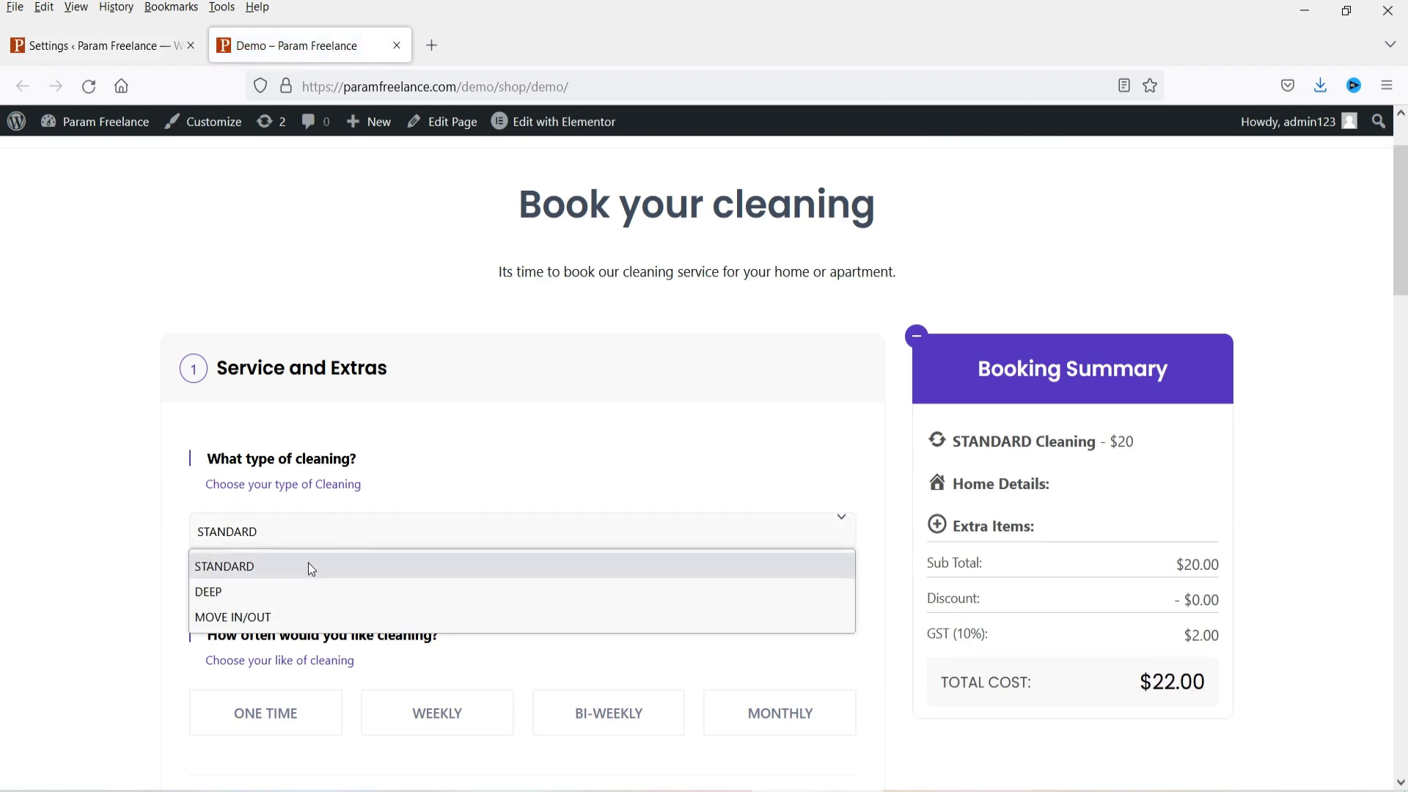
pyautogui.click(66, 44)
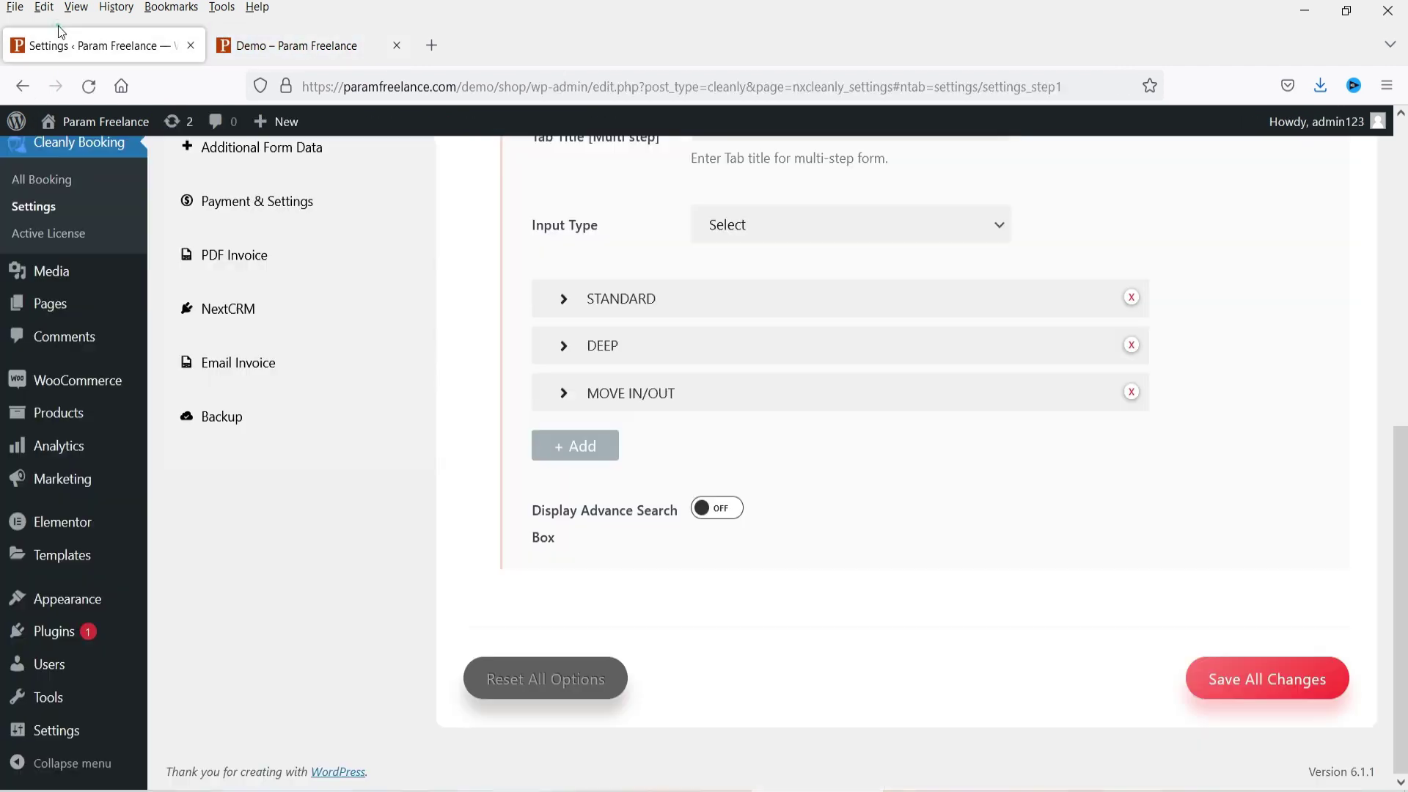
pyautogui.scroll(3, 848, 440)
pyautogui.click(810, 328)
# Step: Set the cleaning-type input back to Box and bring up the STEP 2: Like frequency settings
pyautogui.click(790, 362)
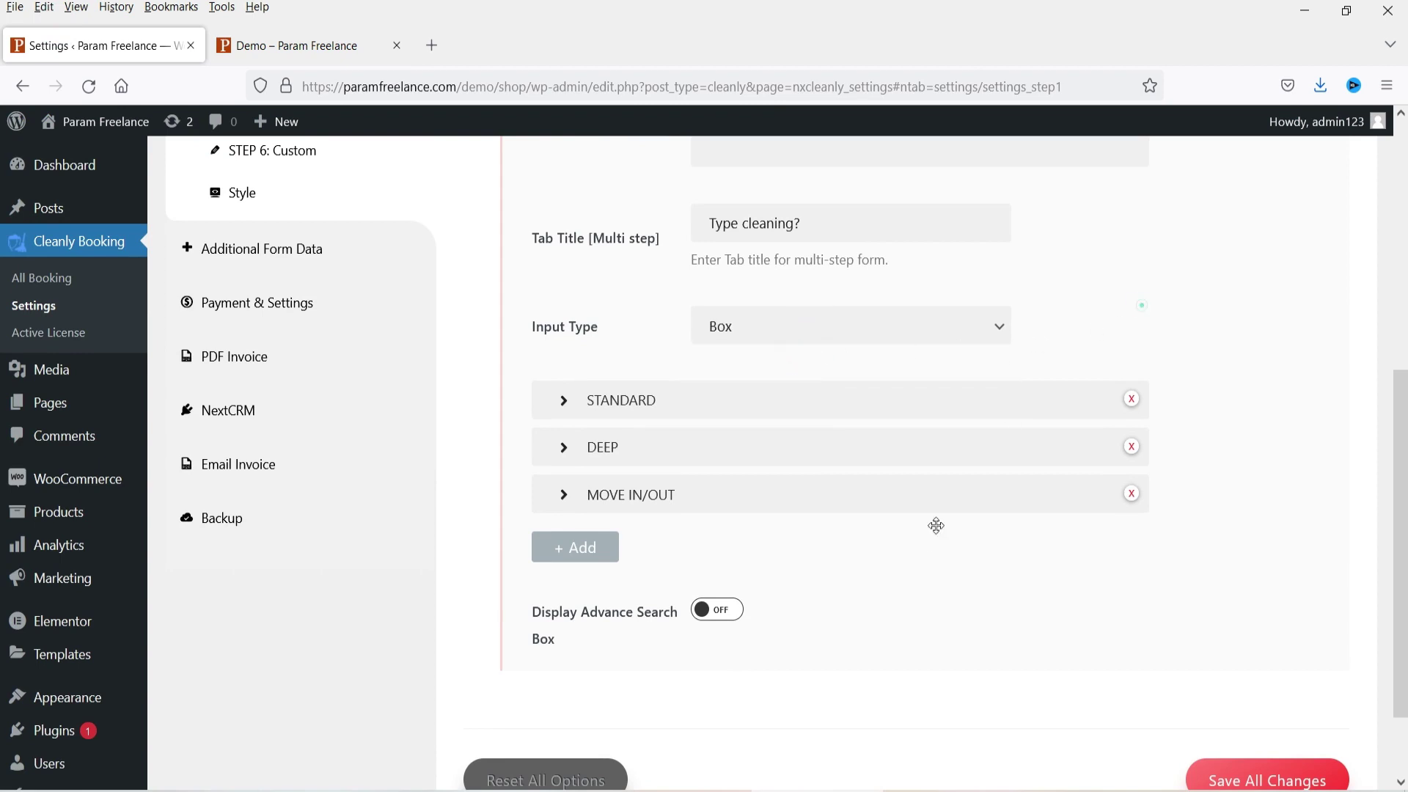
pyautogui.scroll(4, 864, 614)
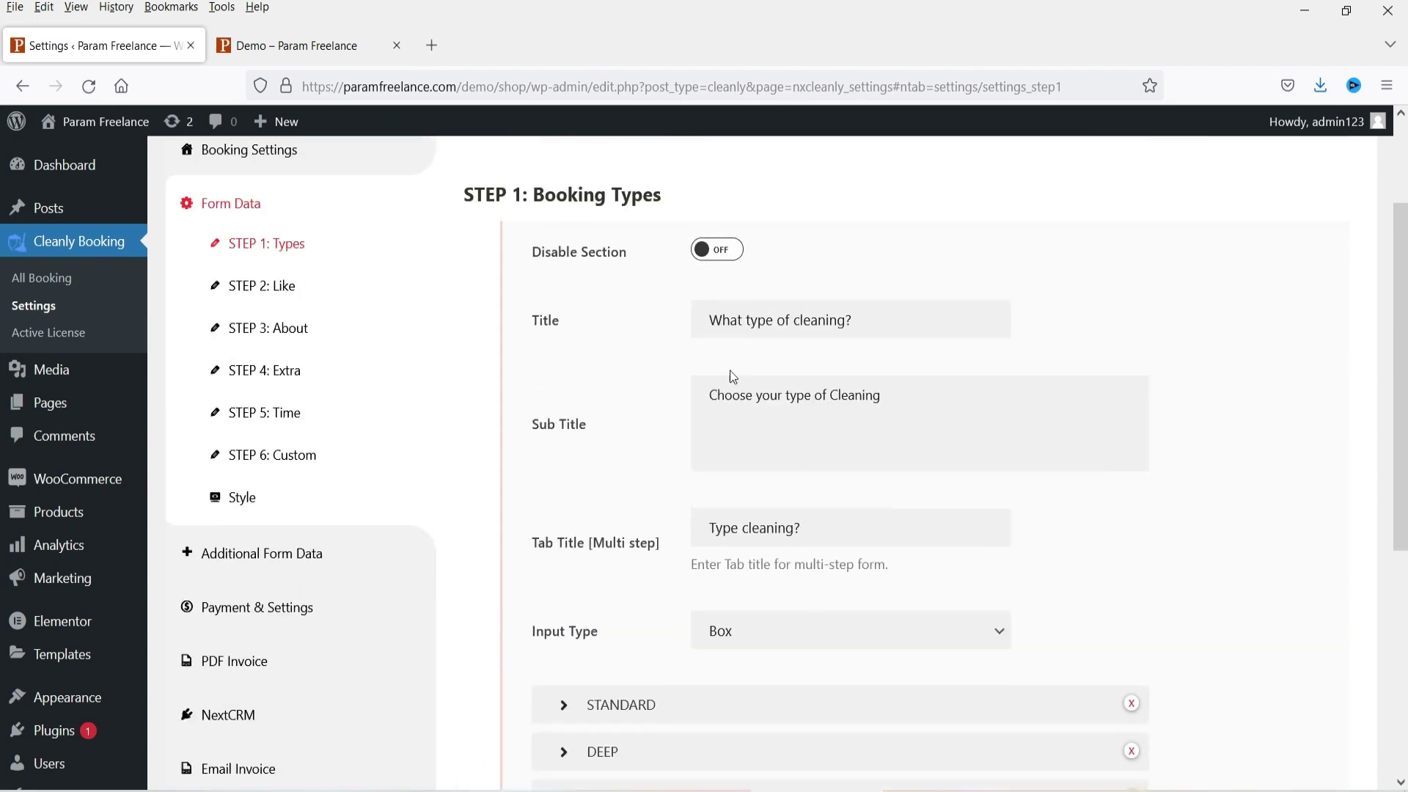
pyautogui.click(258, 286)
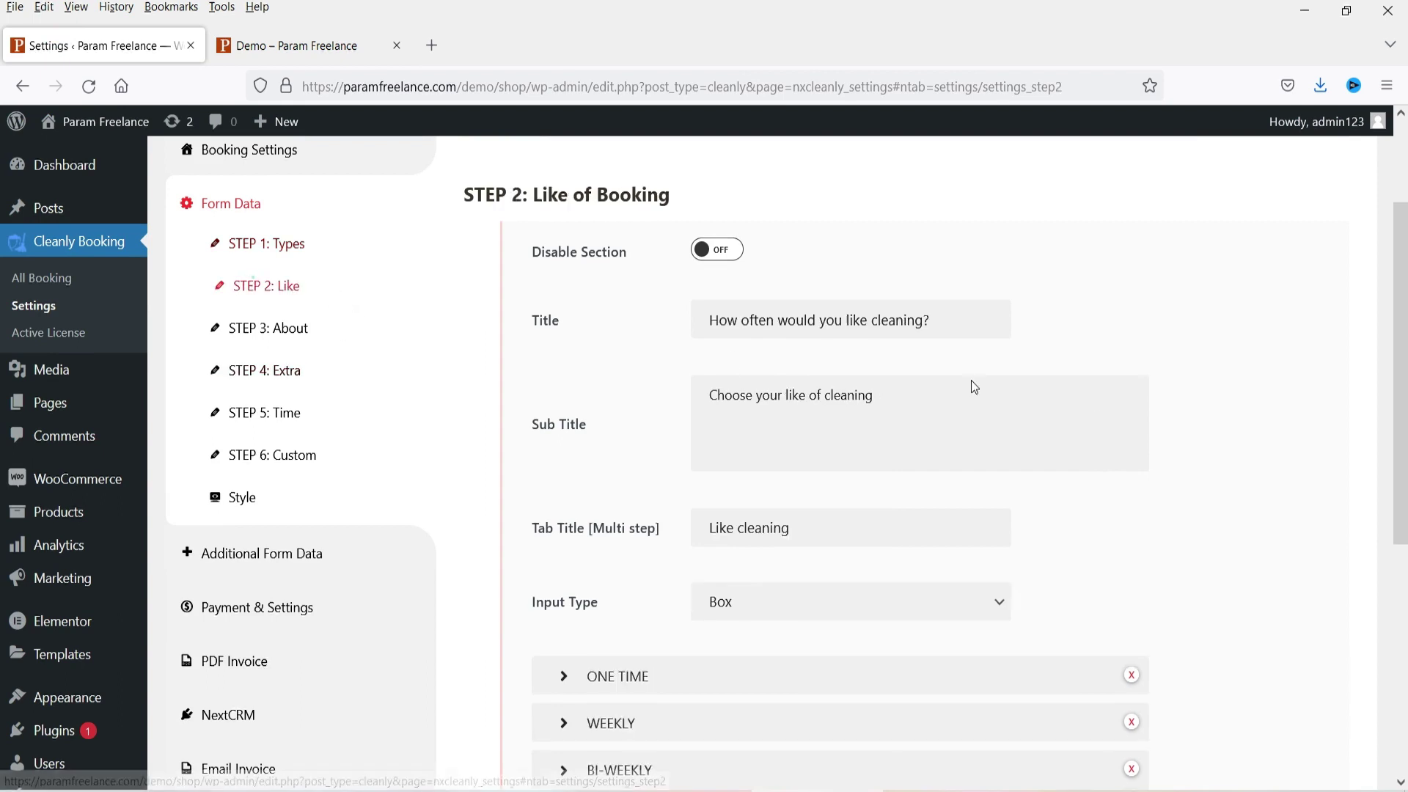
# Step: Compare the STEP 2 Like title and frequency input type with the Demo page's frequency section
pyautogui.click(255, 46)
pyautogui.scroll(-5, 175, 328)
pyautogui.moveTo(204, 228); pyautogui.dragTo(408, 258)
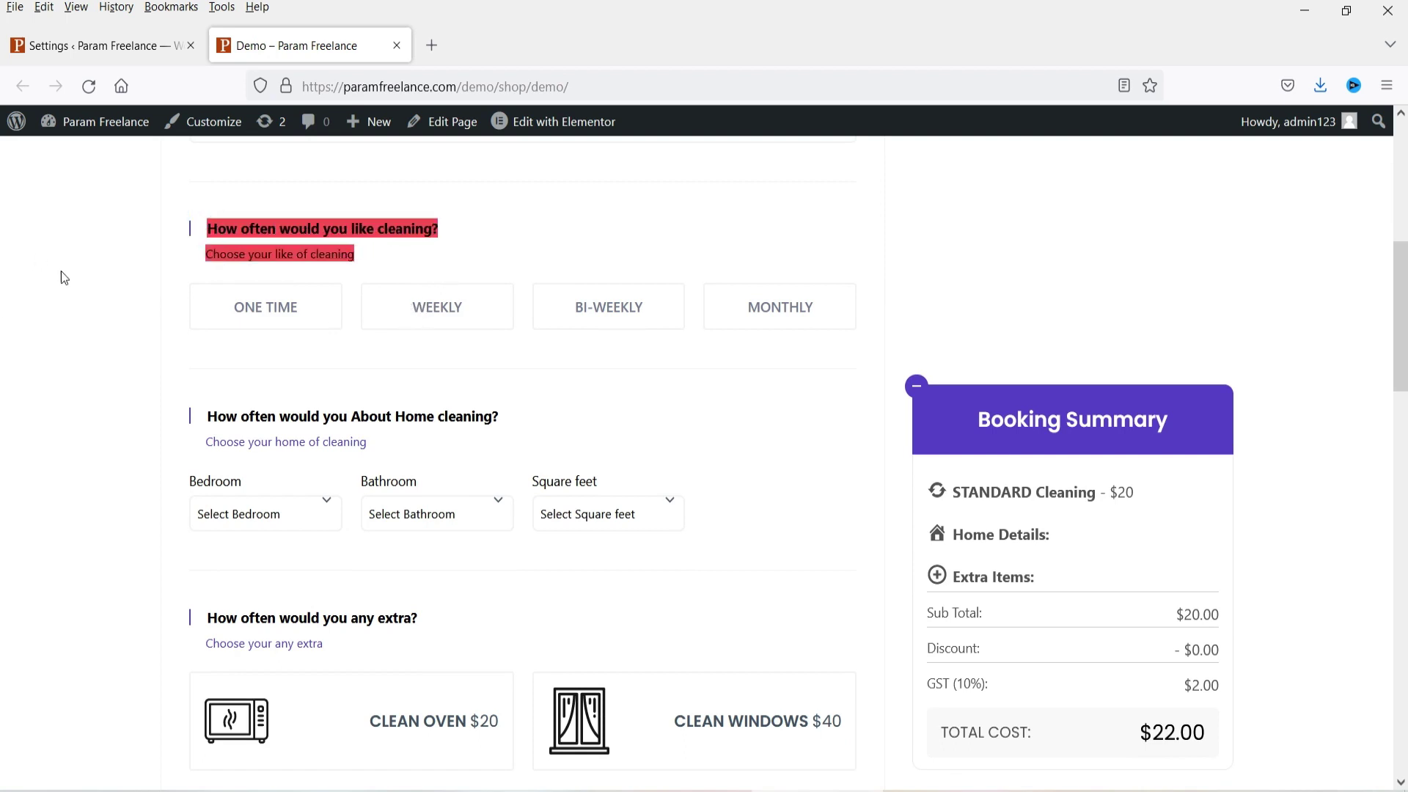
pyautogui.click(95, 45)
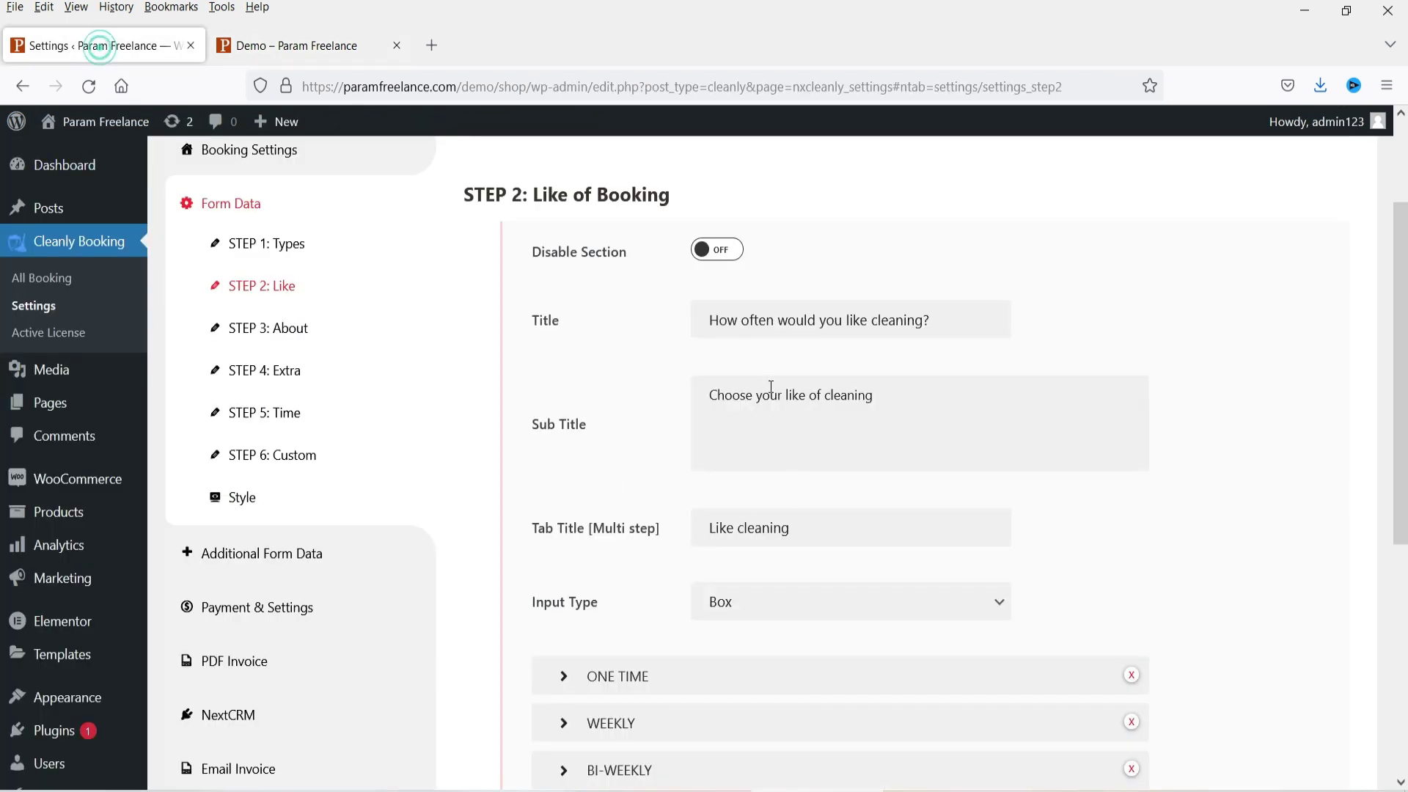
pyautogui.scroll(-4, 1005, 430)
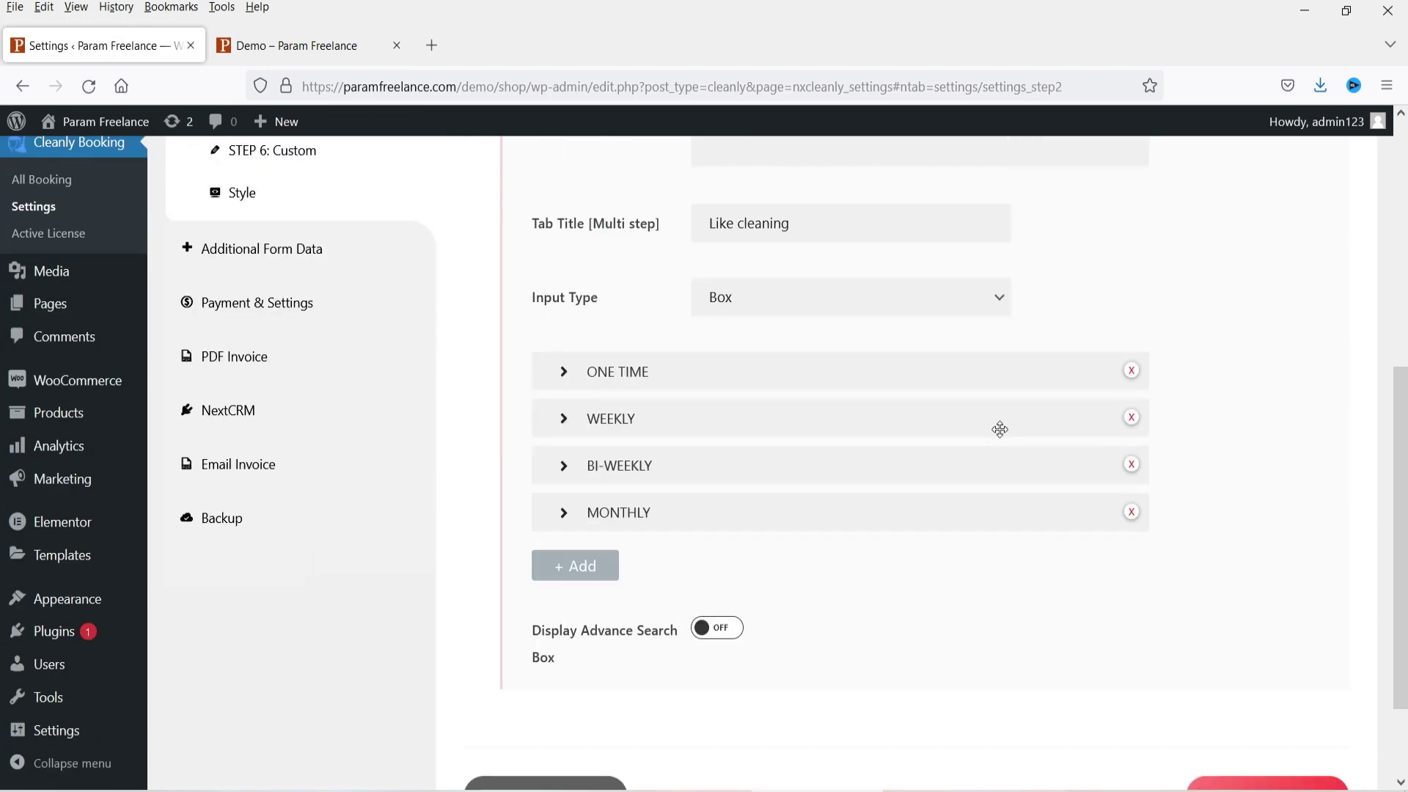
pyautogui.tripleClick(817, 226)
pyautogui.click(750, 297)
pyautogui.click(764, 303)
pyautogui.click(307, 44)
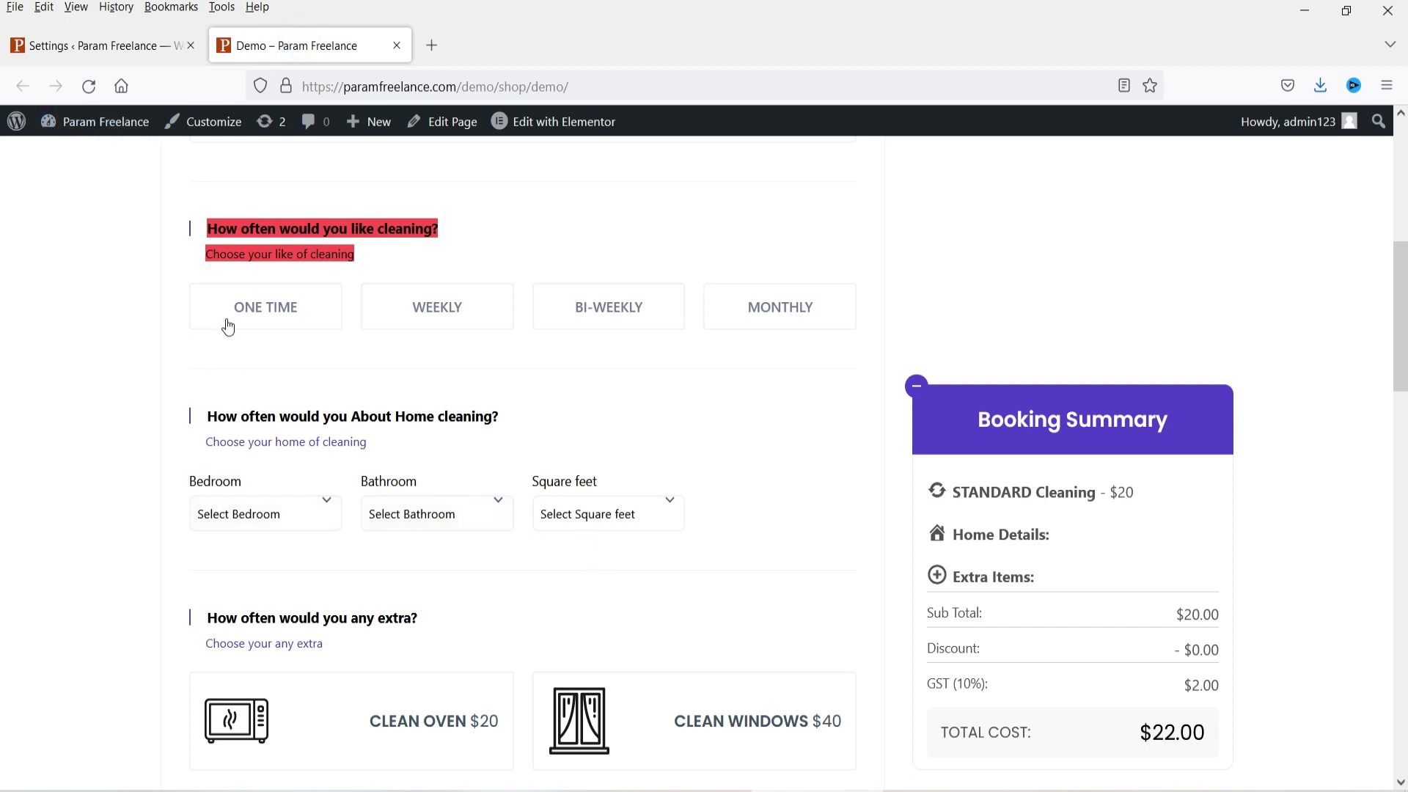
pyautogui.click(100, 32)
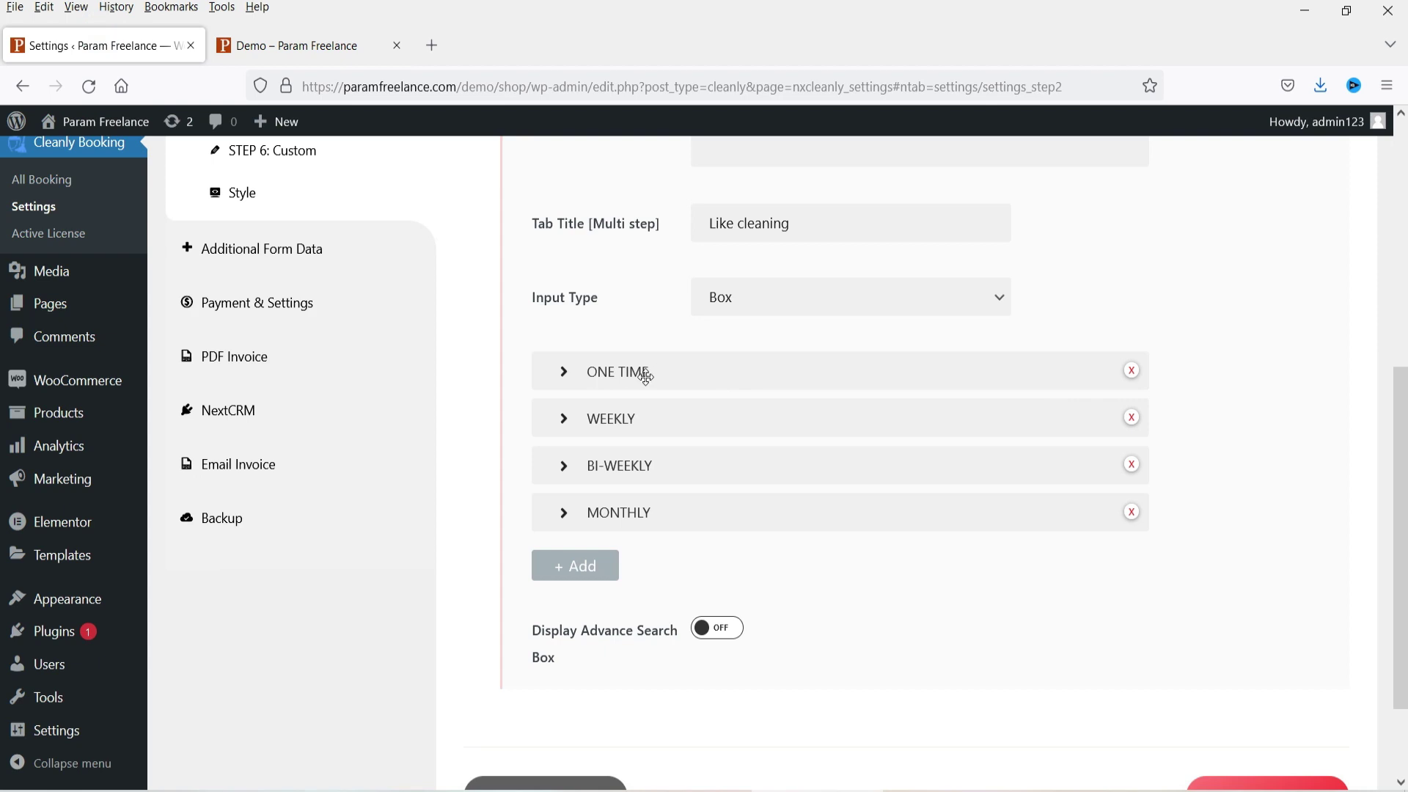
# Step: Check the ONE TIME frequency's ID one_time, price 20 and title, then return to STEP 1: Types
pyautogui.scroll(6, 646, 376)
pyautogui.scroll(-5, 597, 415)
pyautogui.click(592, 422)
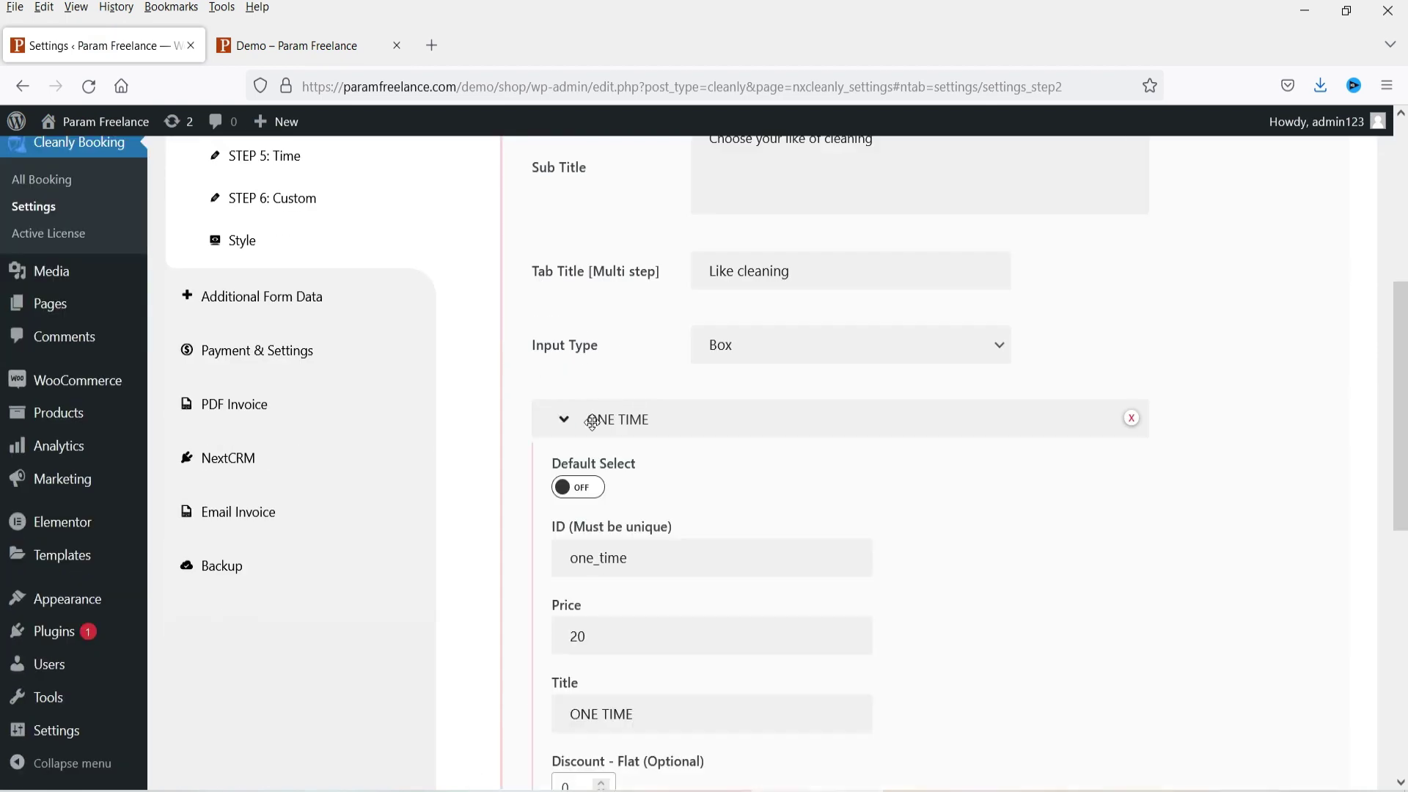
pyautogui.scroll(-3, 1108, 431)
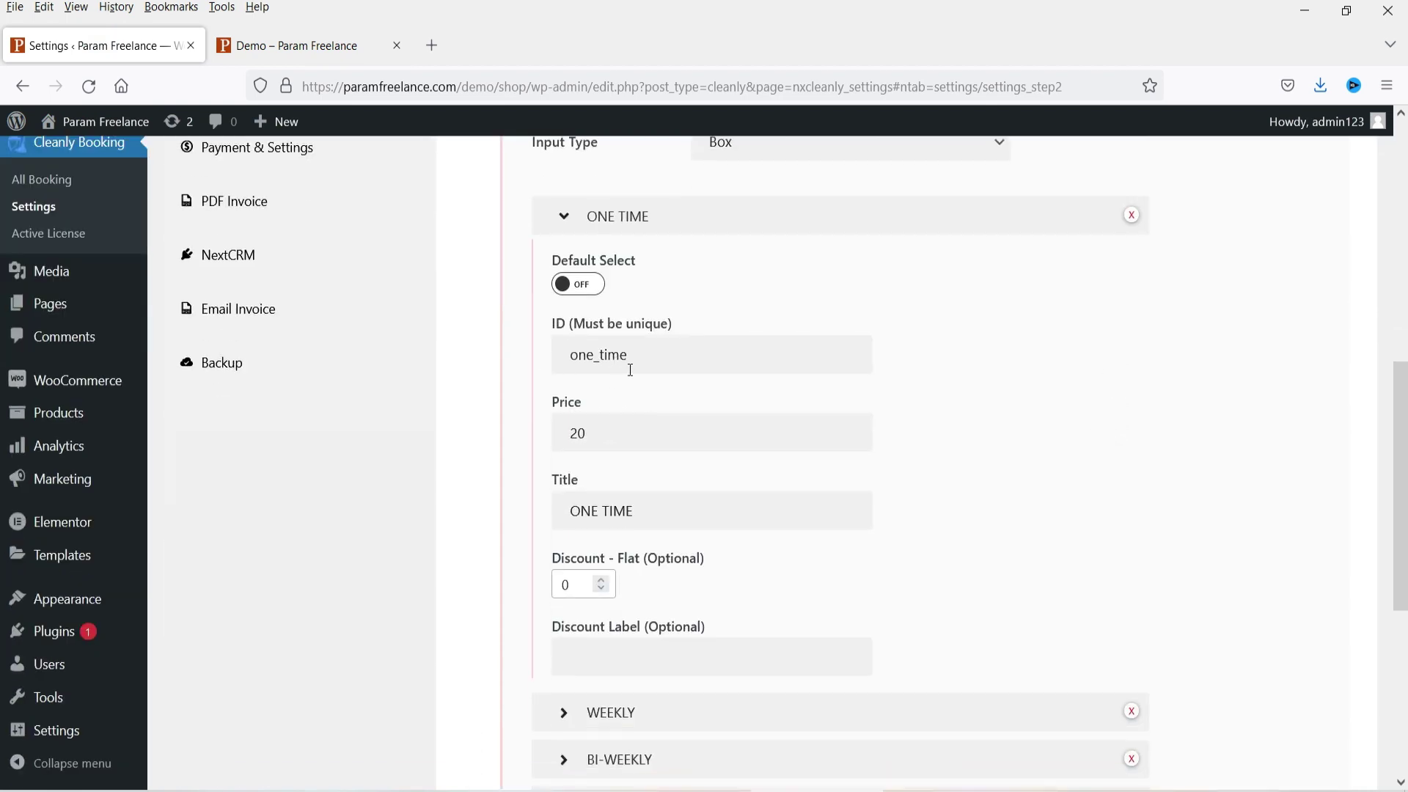
pyautogui.doubleClick(619, 430)
pyautogui.tripleClick(653, 518)
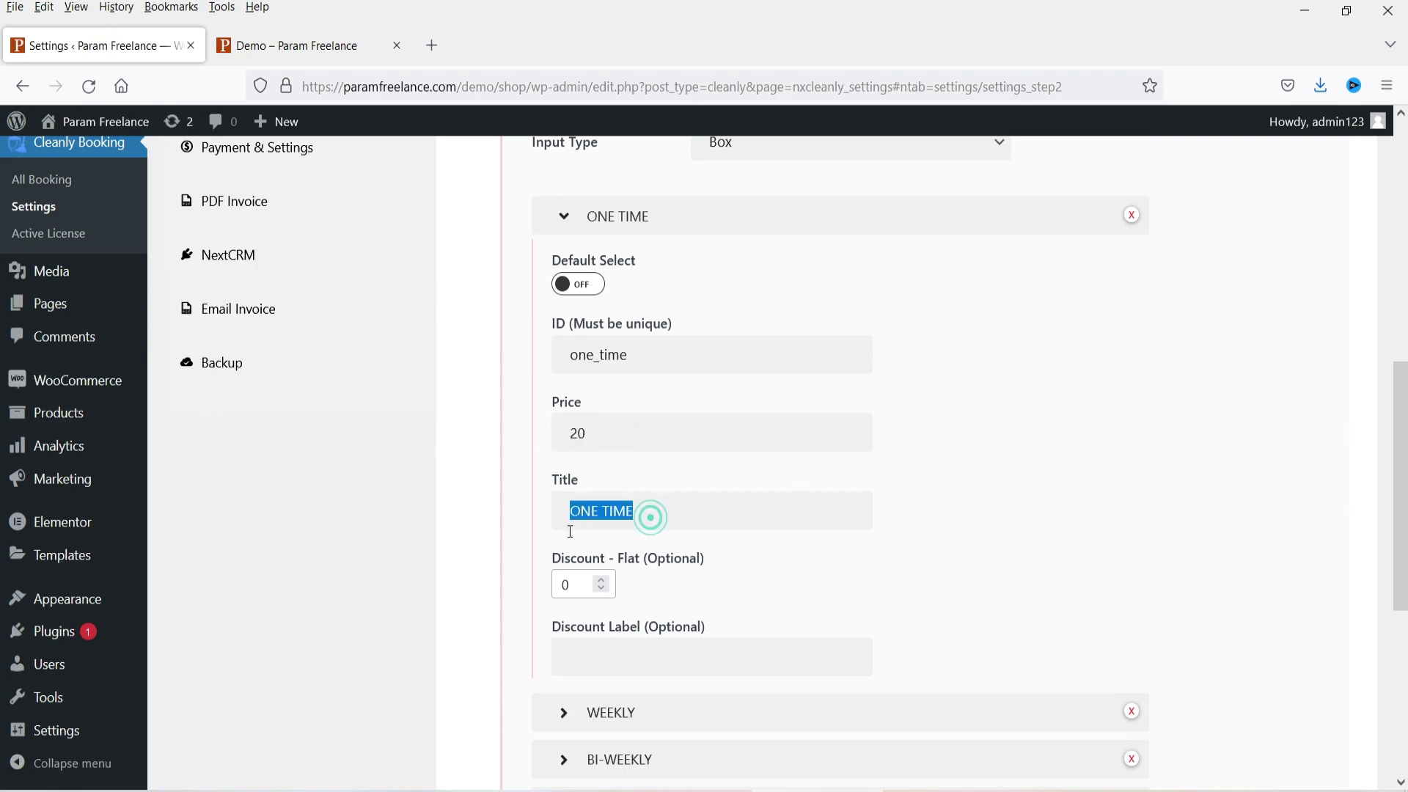
pyautogui.scroll(-2, 586, 508)
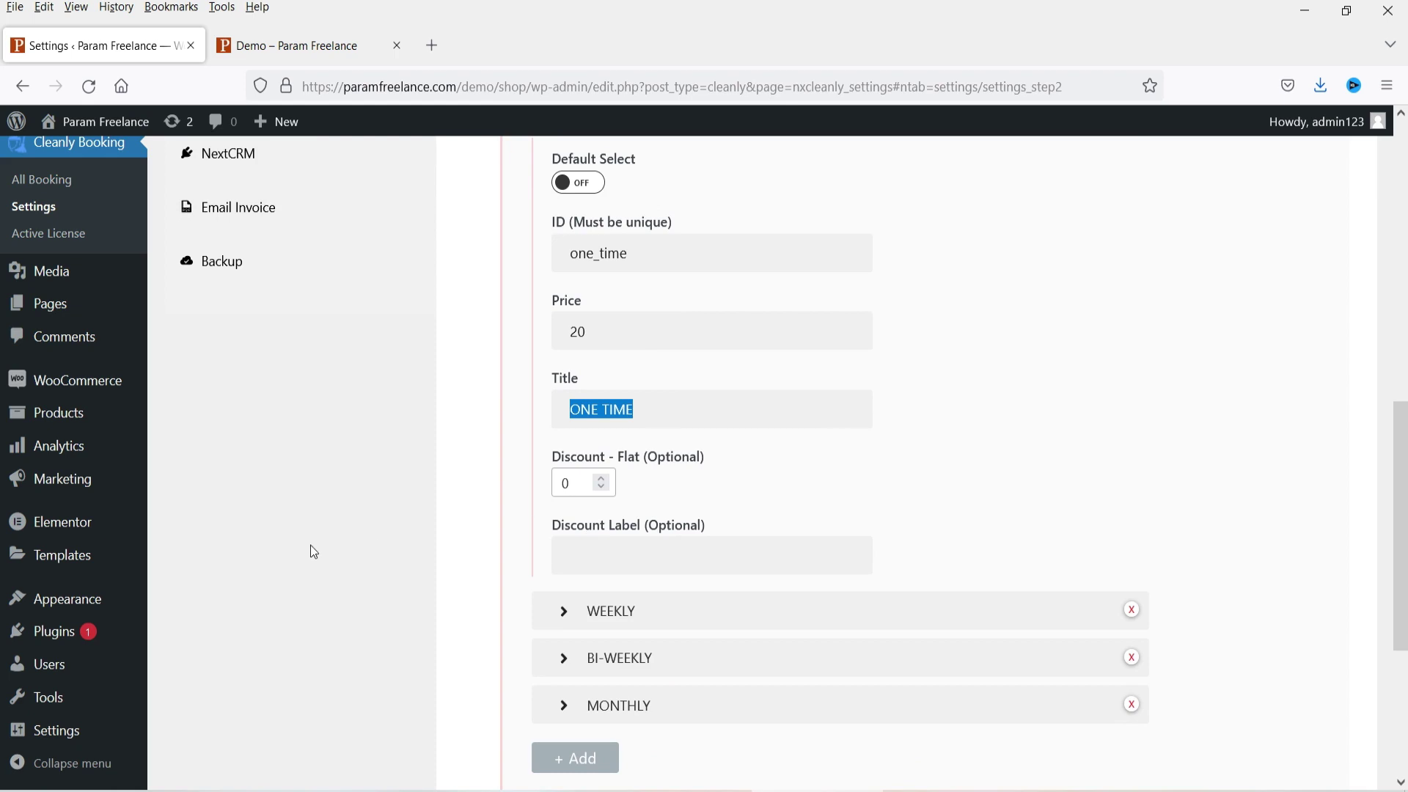
pyautogui.scroll(8, 316, 557)
pyautogui.click(264, 290)
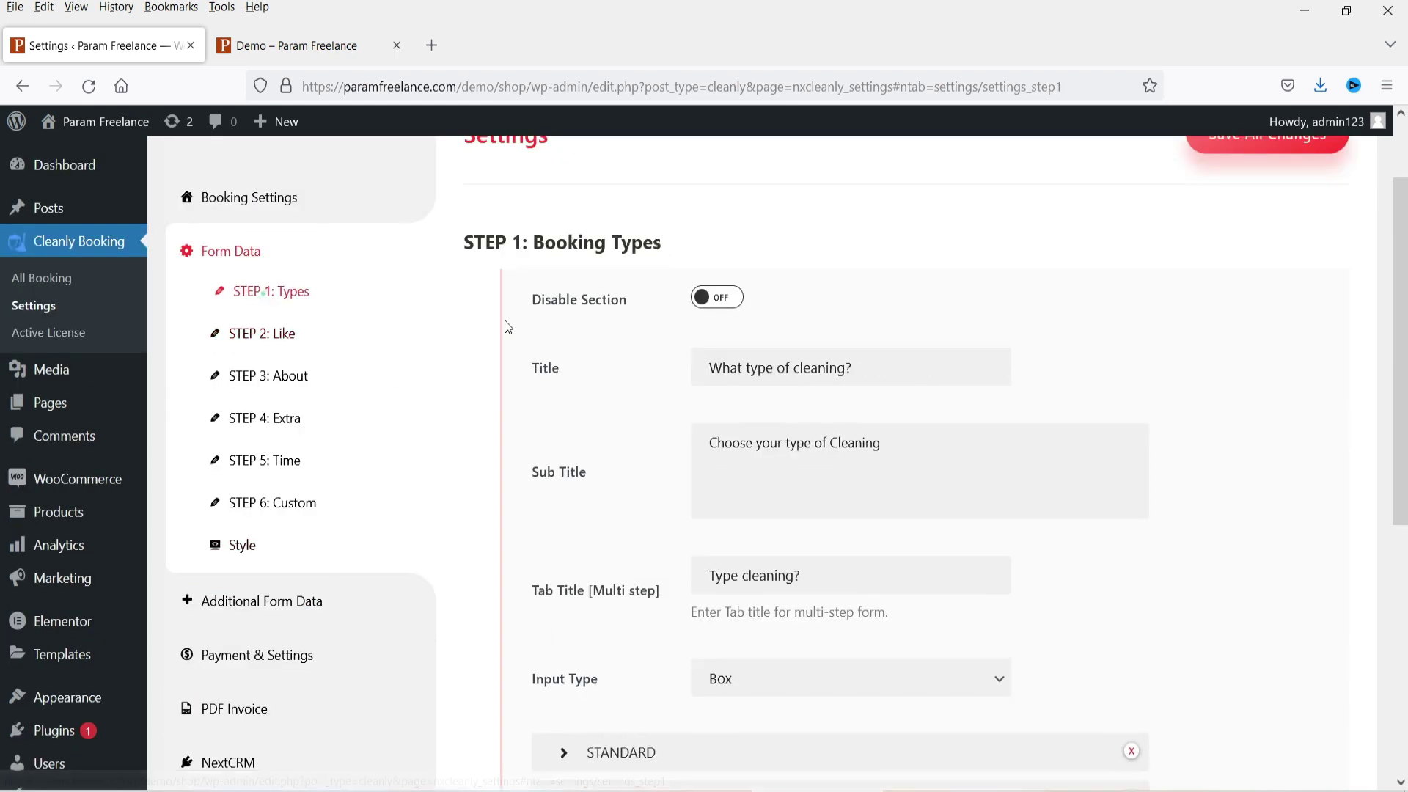
# Step: Set the STANDARD cleaning price to 25 and edit the DEEP cleaning price
pyautogui.click(288, 286)
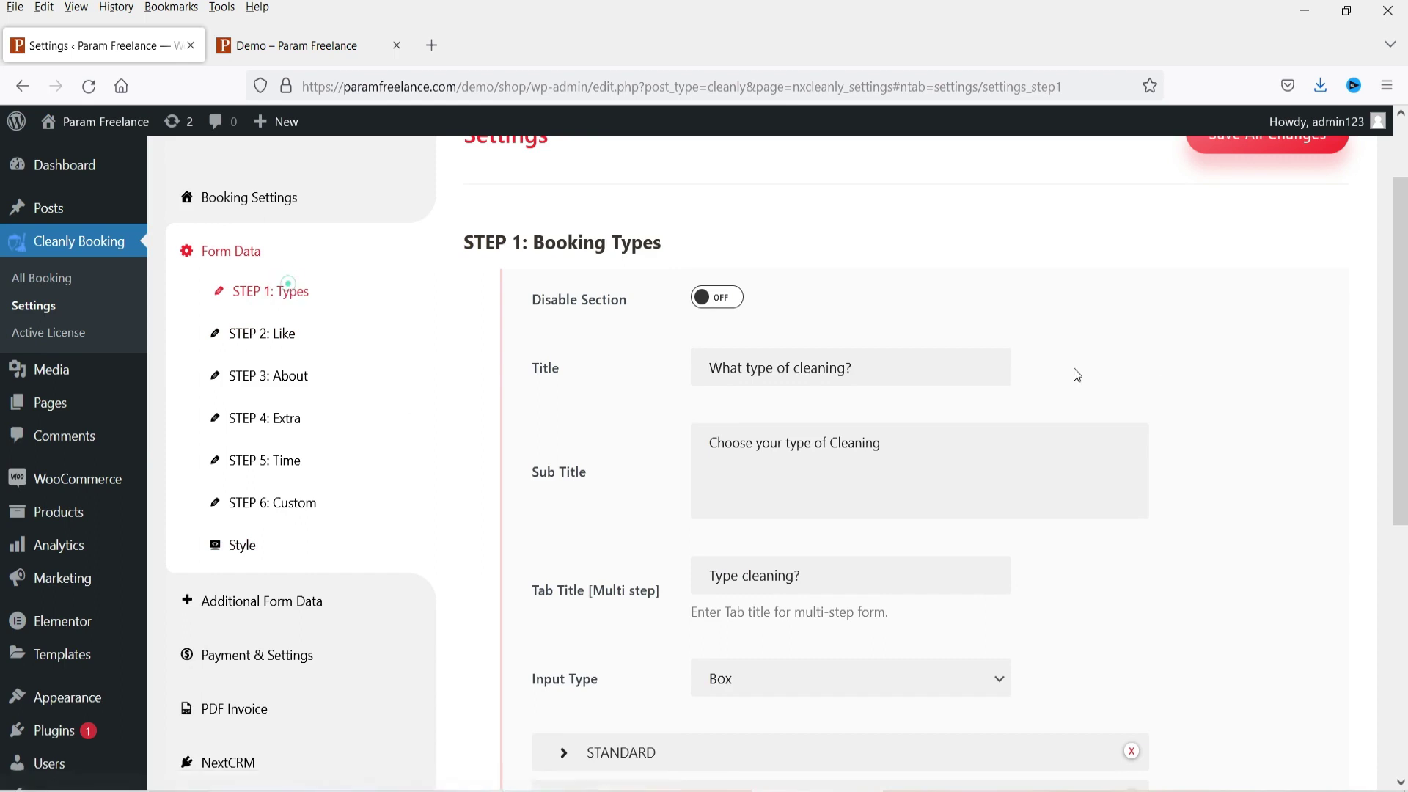
pyautogui.scroll(-6, 1066, 371)
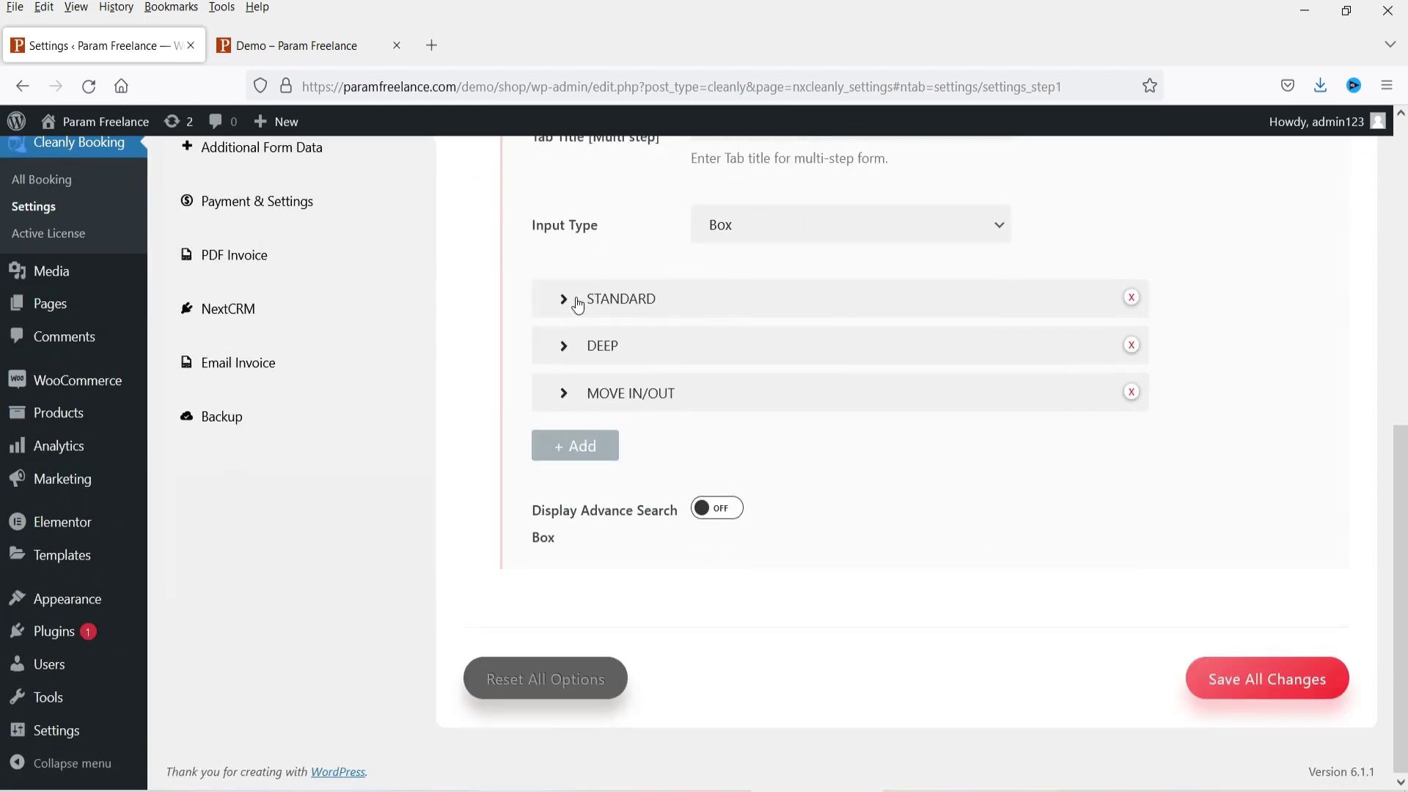
pyautogui.click(578, 302)
pyautogui.doubleClick(586, 511)
pyautogui.click(763, 509)
pyautogui.scroll(1, 763, 509)
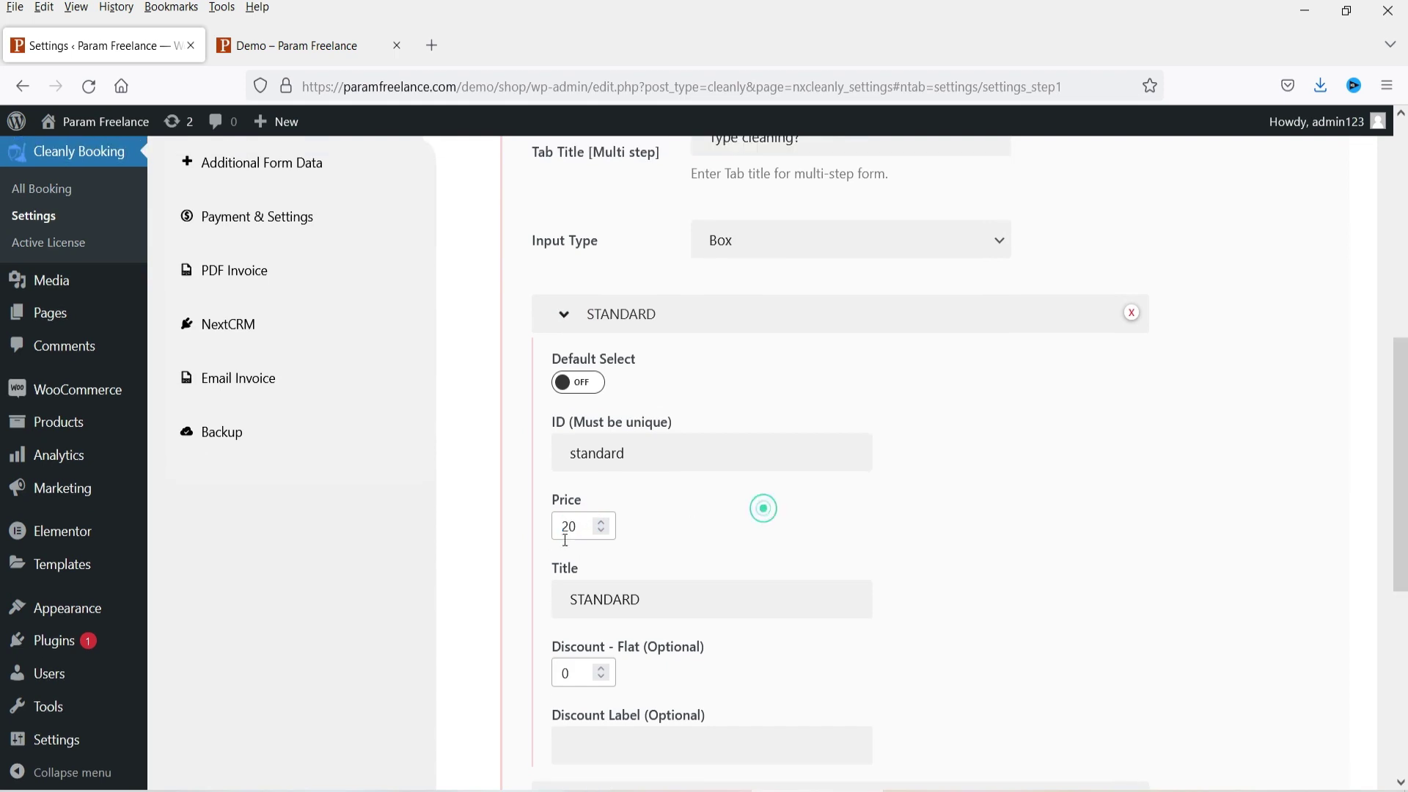
pyautogui.doubleClick(571, 532)
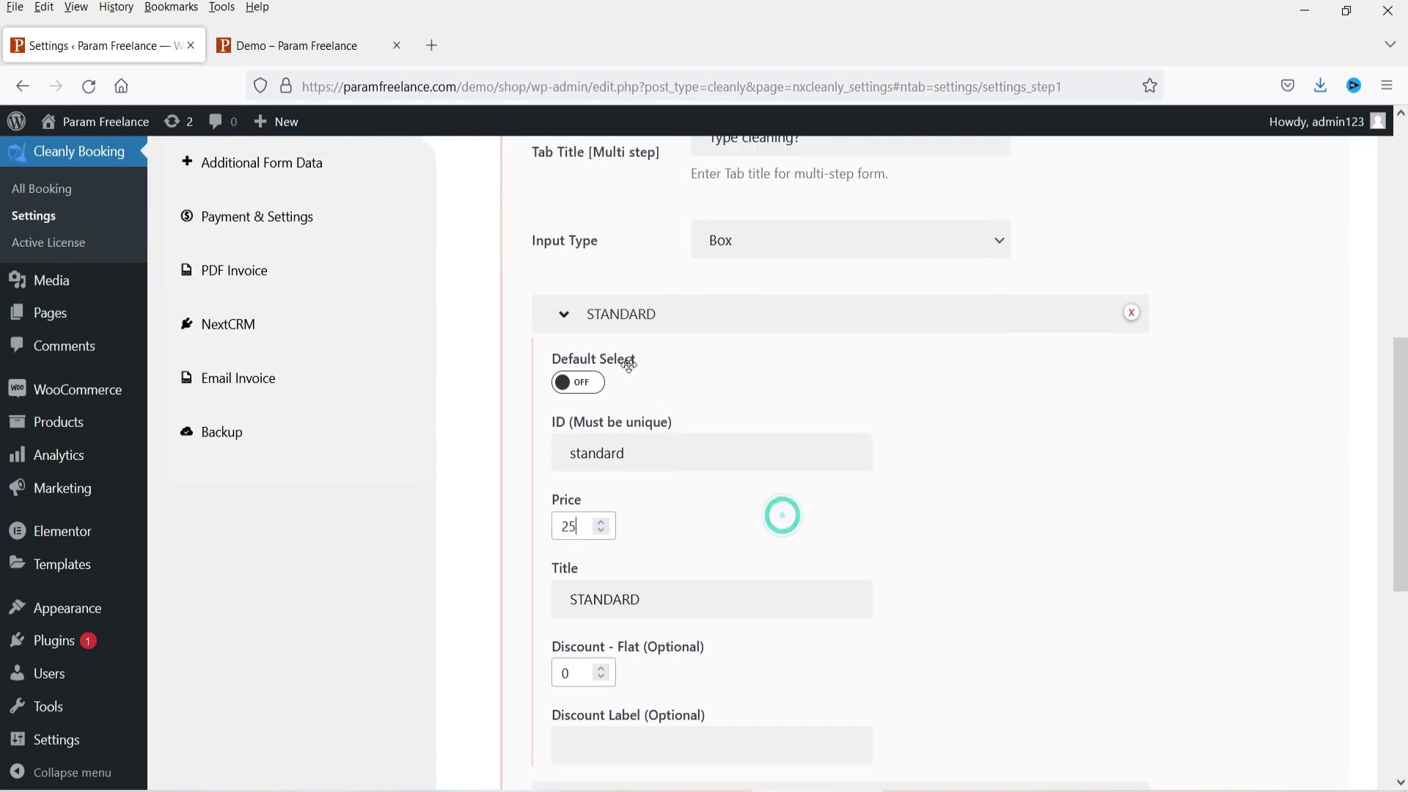
pyautogui.click(614, 321)
pyautogui.click(601, 361)
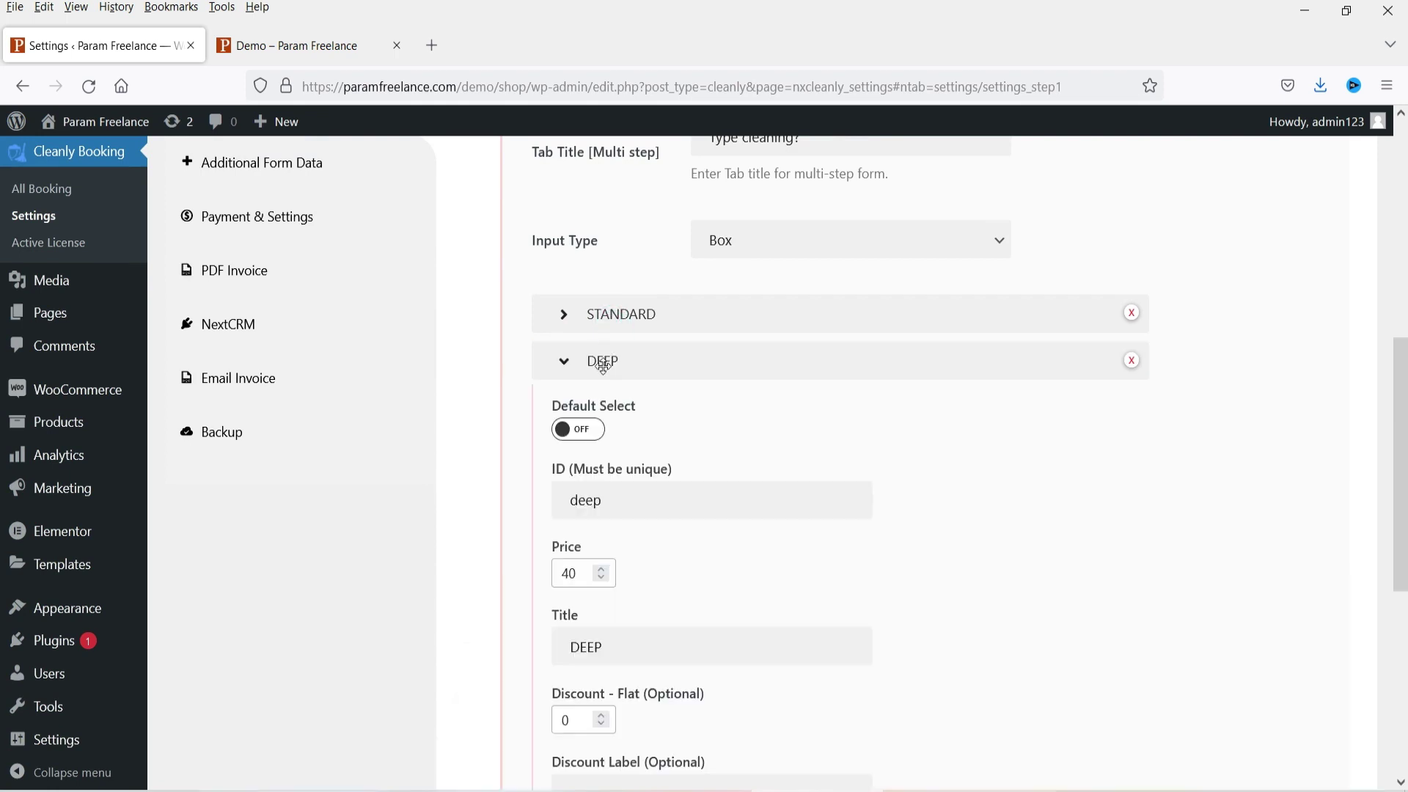
pyautogui.doubleClick(577, 576)
pyautogui.click(609, 367)
# Step: Give the MOVE IN/OUT cleaning type a flat discount of 5
pyautogui.click(616, 409)
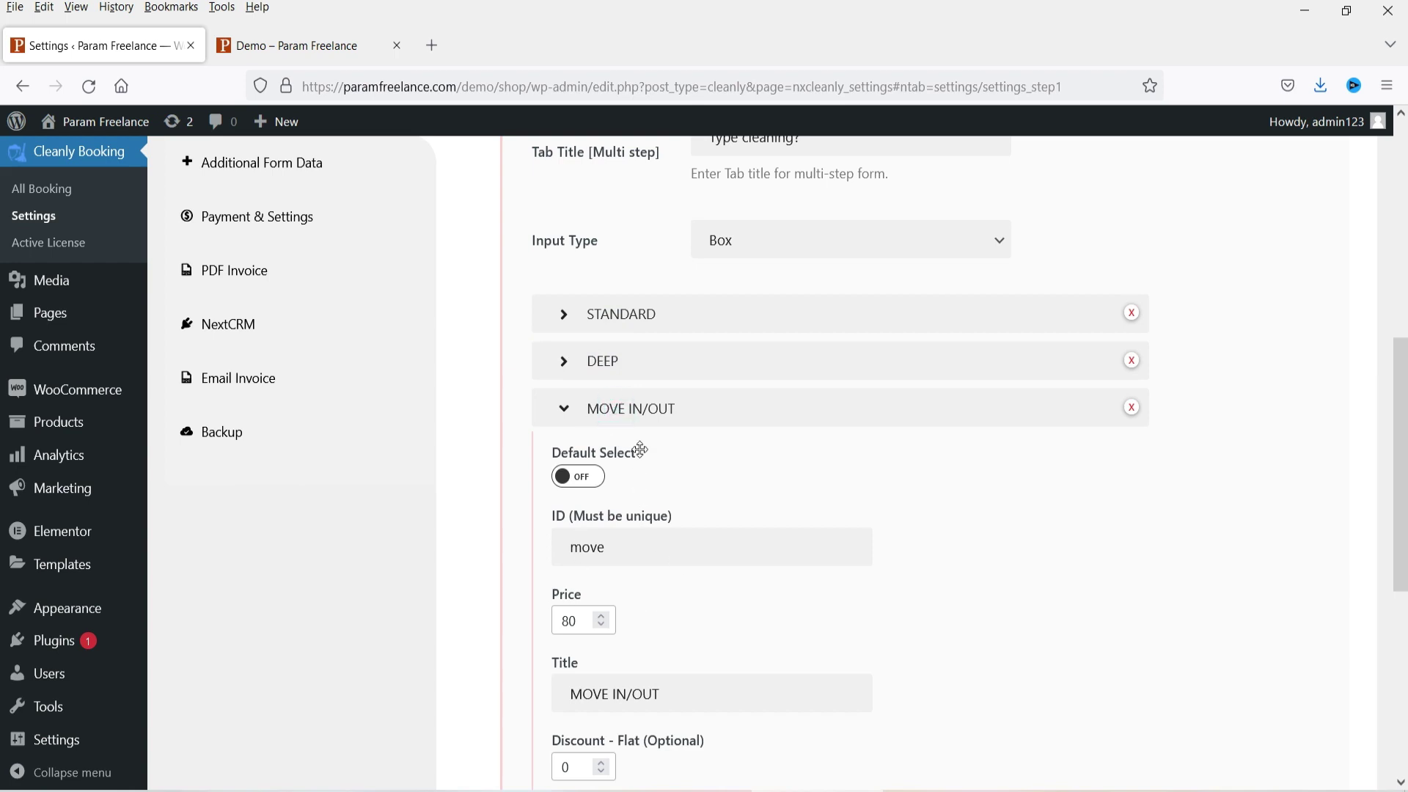
pyautogui.scroll(-2, 748, 477)
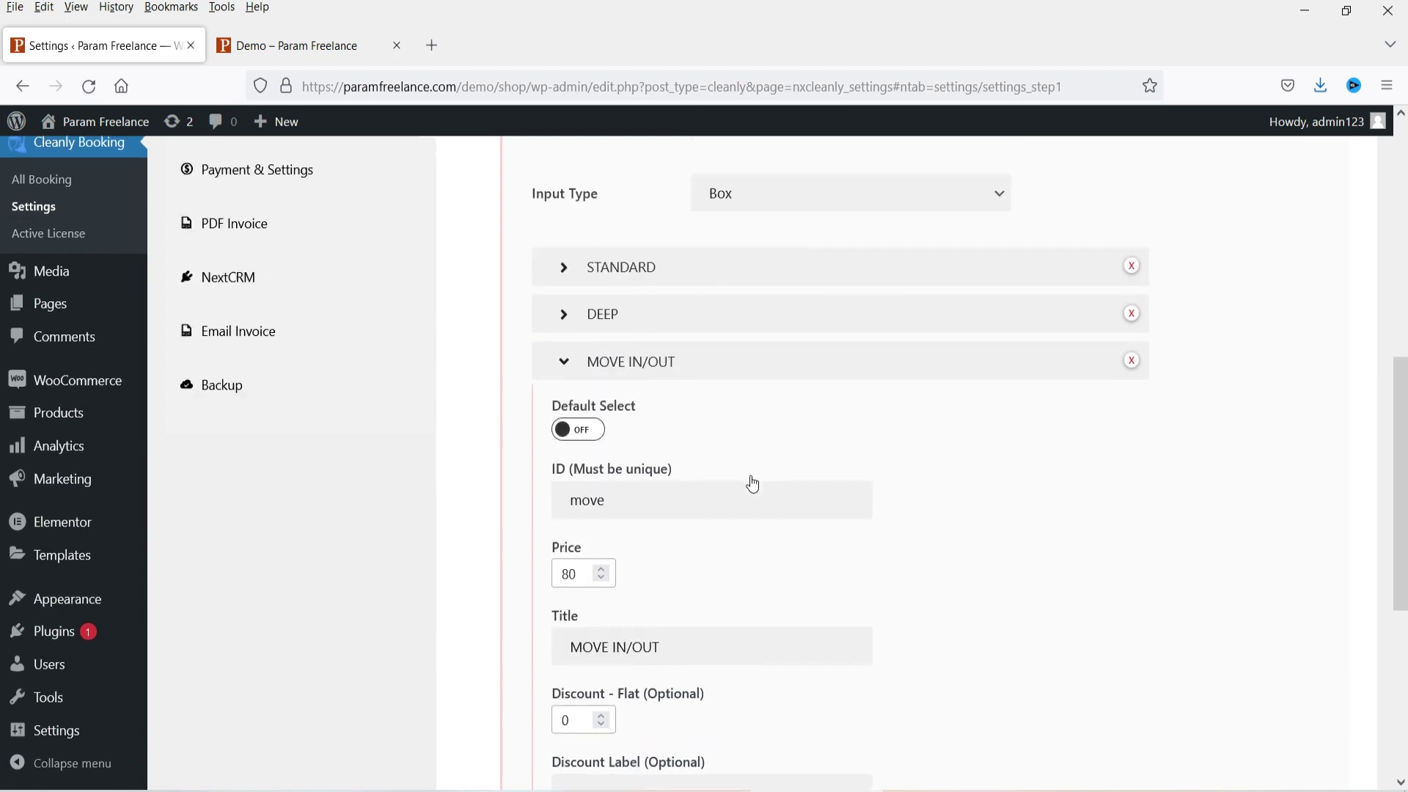
pyautogui.scroll(-2, 913, 510)
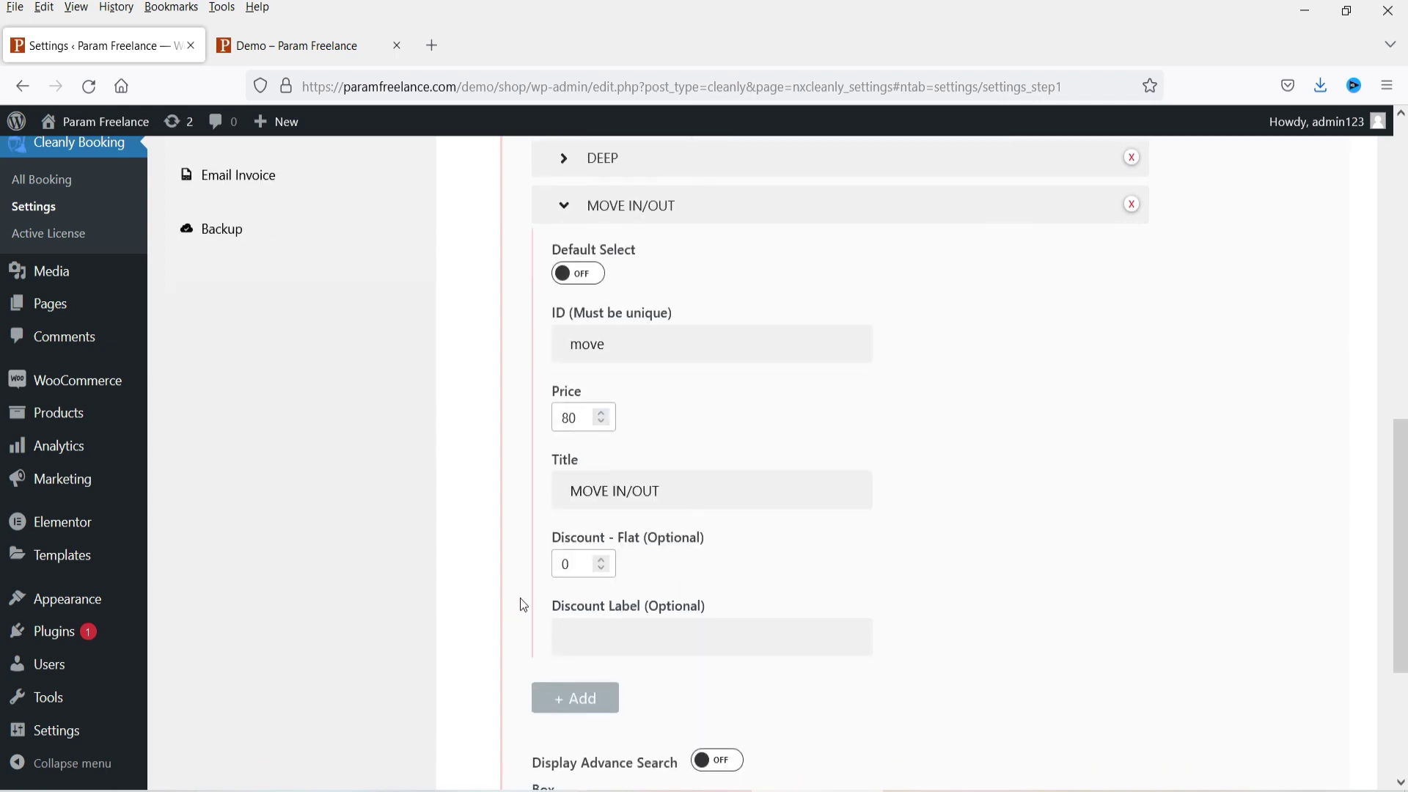
pyautogui.write('5')
pyautogui.scroll(2, 724, 555)
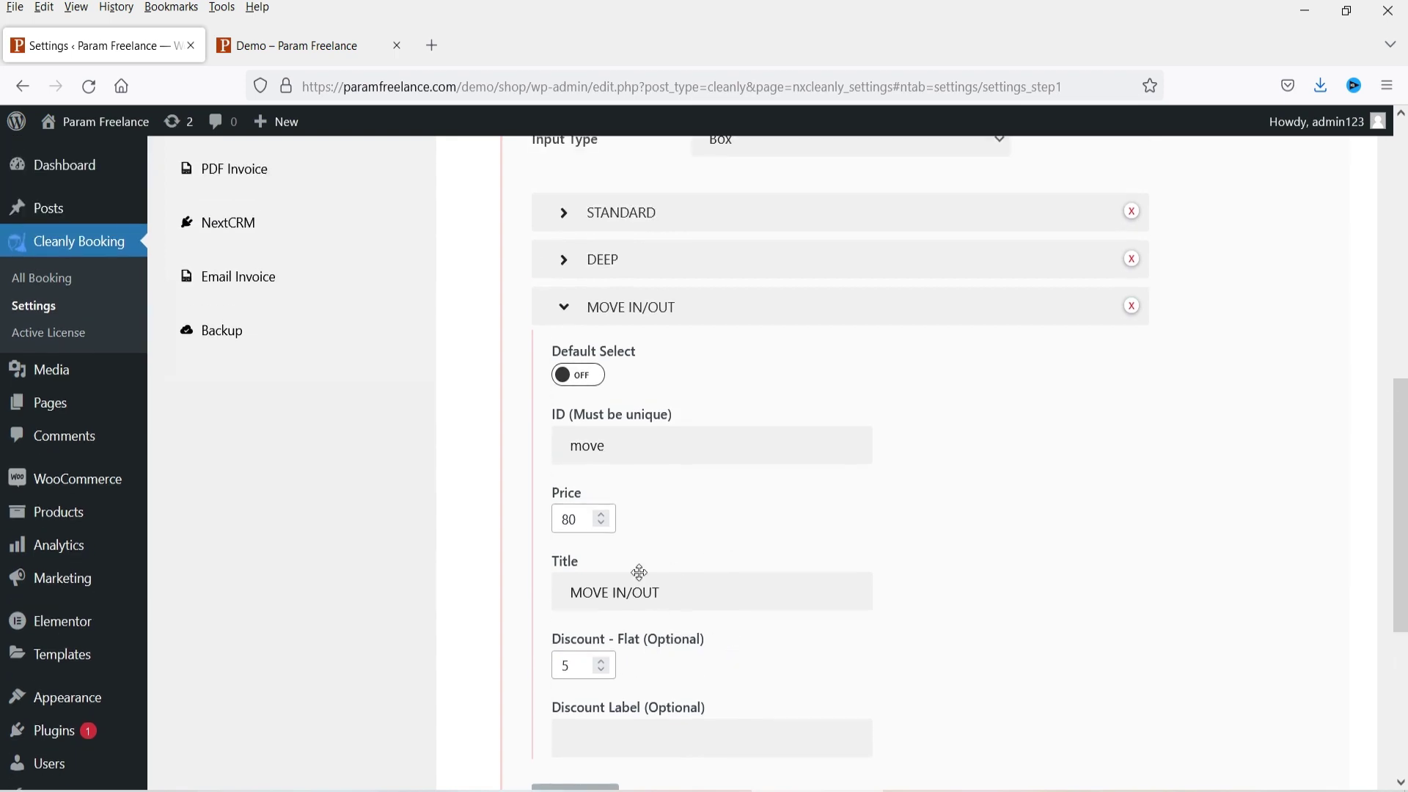
pyautogui.scroll(10, 509, 545)
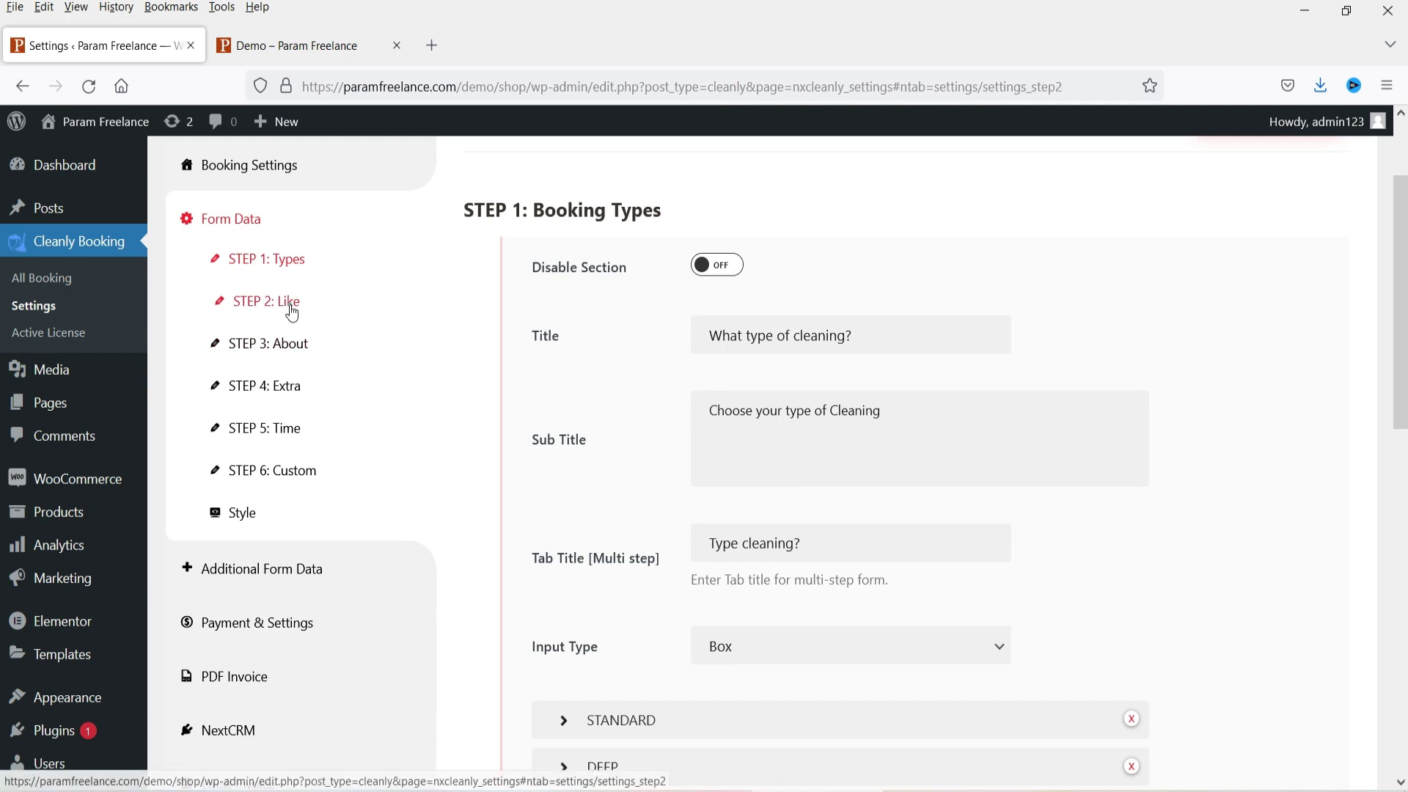
# Step: Edit the ONE TIME frequency's price and flat discount in STEP 2: Like
pyautogui.click(291, 302)
pyautogui.scroll(-6, 1217, 470)
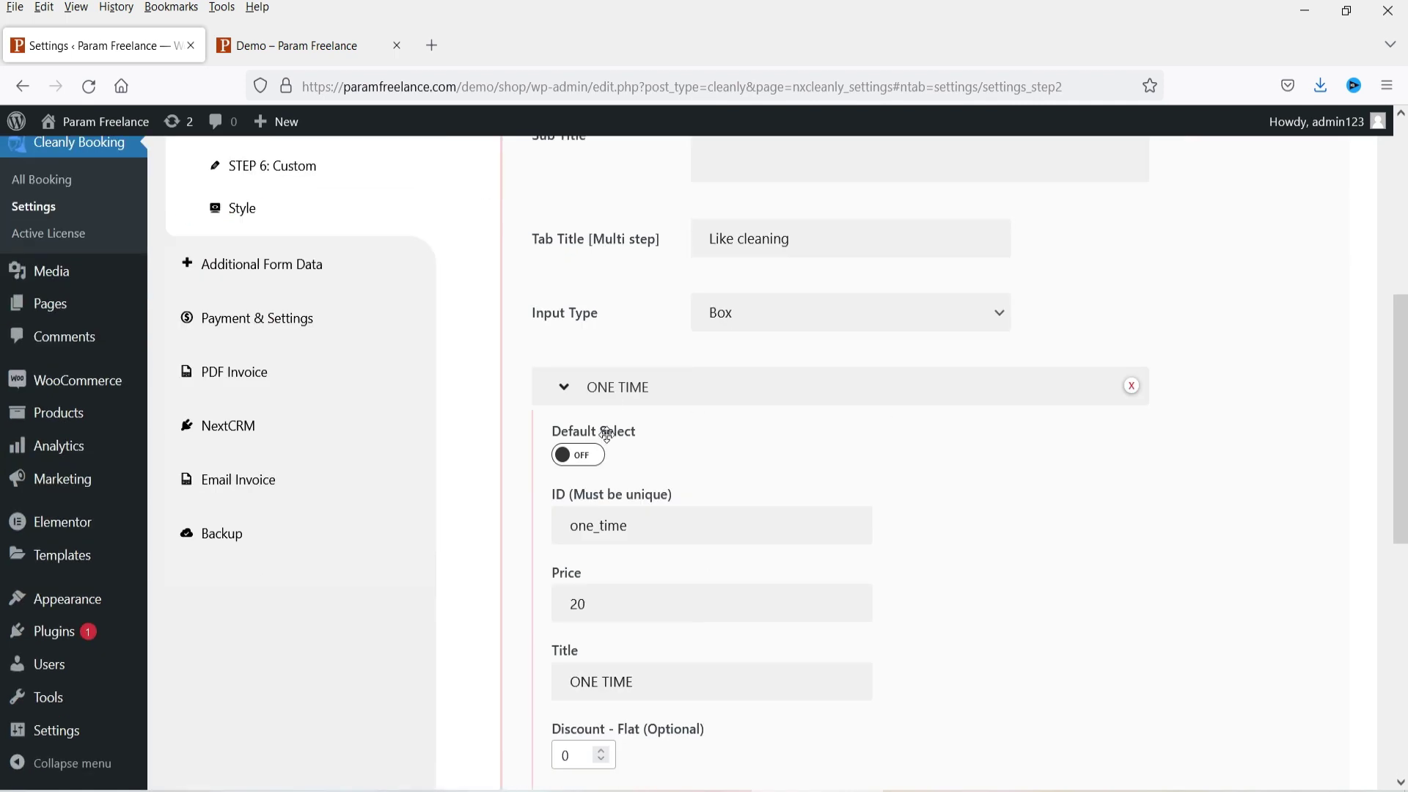
pyautogui.scroll(-4, 692, 449)
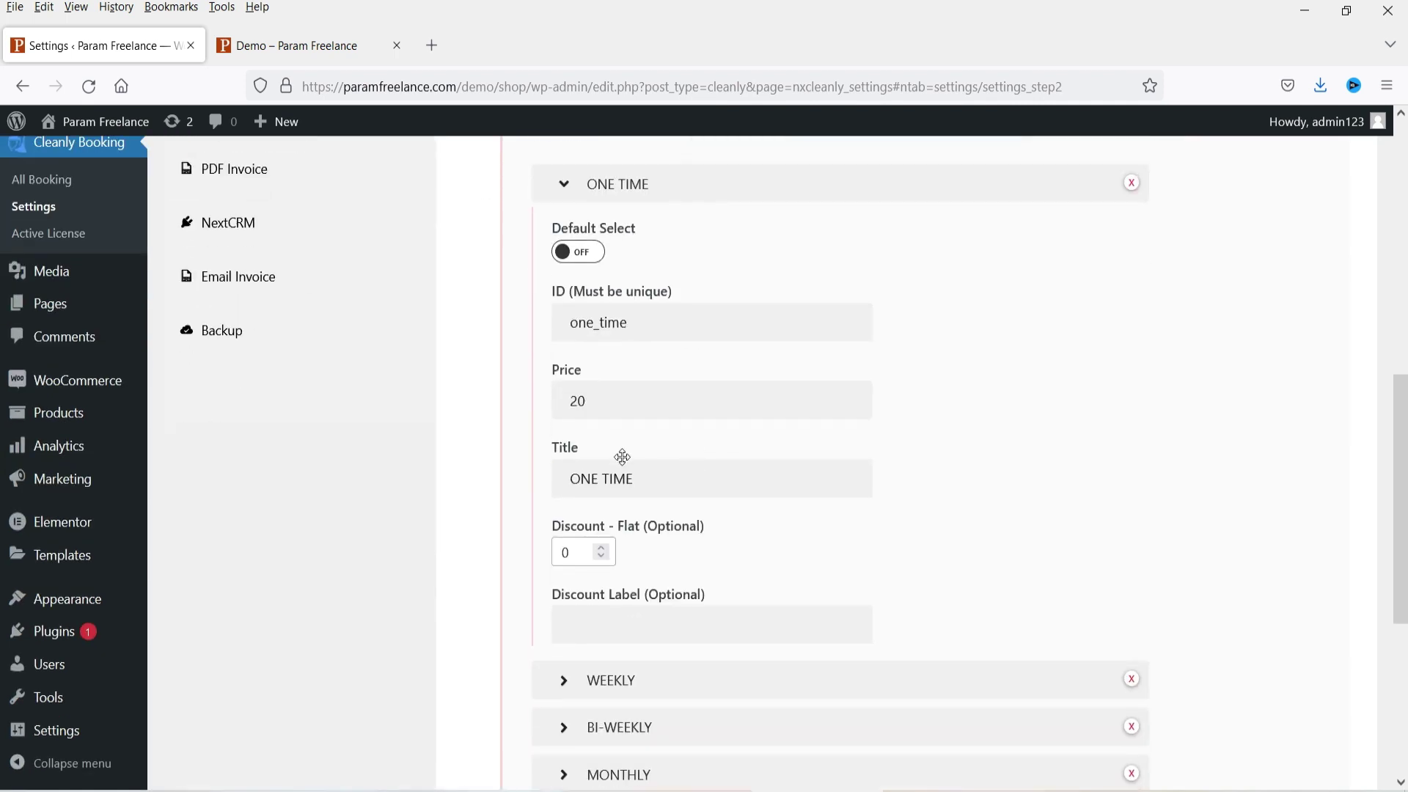
pyautogui.doubleClick(581, 403)
pyautogui.write('25')
pyautogui.write('5')
# Step: Set the BI-WEEKLY and MONTHLY flat discounts to 10
pyautogui.scroll(-5, 707, 346)
pyautogui.click(694, 305)
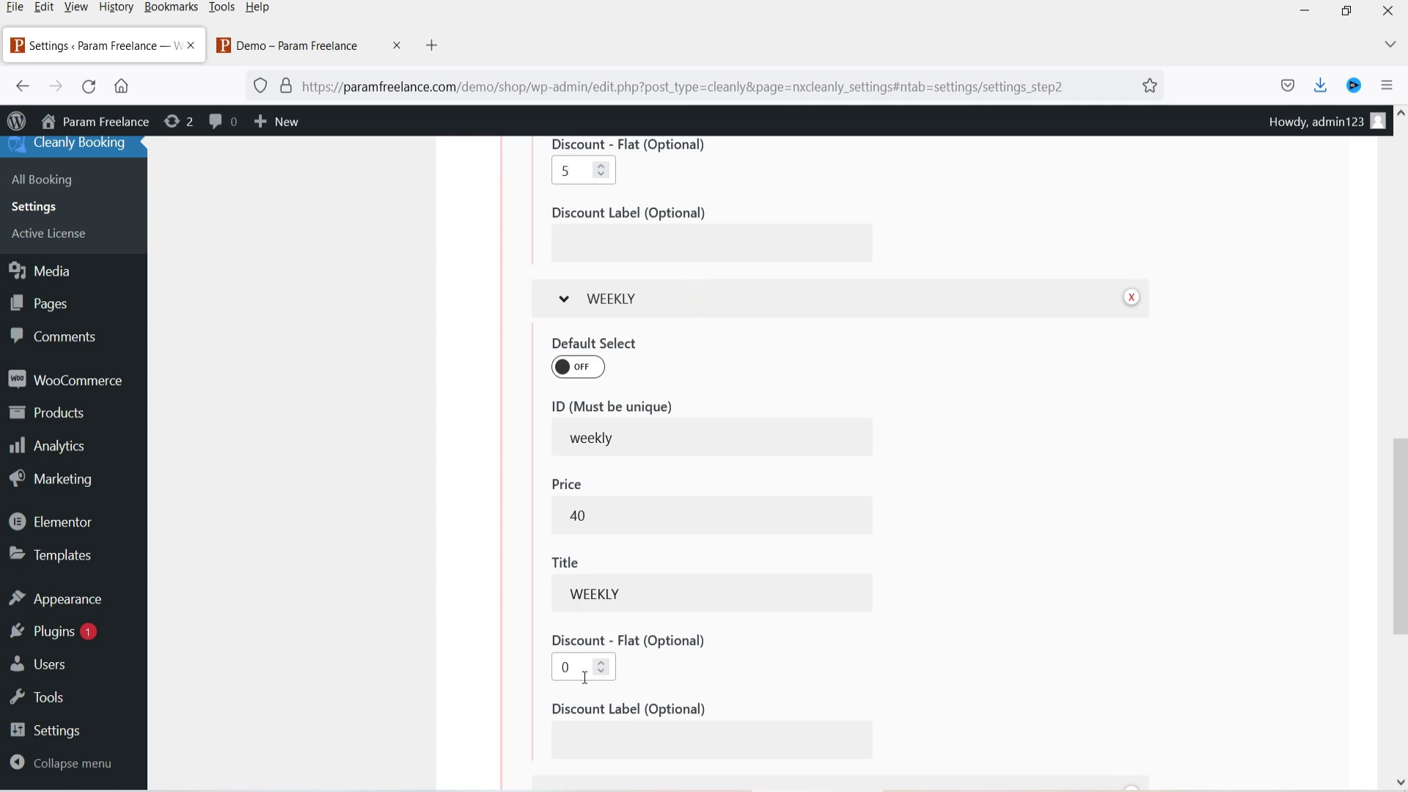
pyautogui.scroll(-4, 625, 462)
pyautogui.click(636, 489)
pyautogui.scroll(-4, 653, 523)
pyautogui.write('10')
pyautogui.click(694, 688)
pyautogui.scroll(-5, 711, 521)
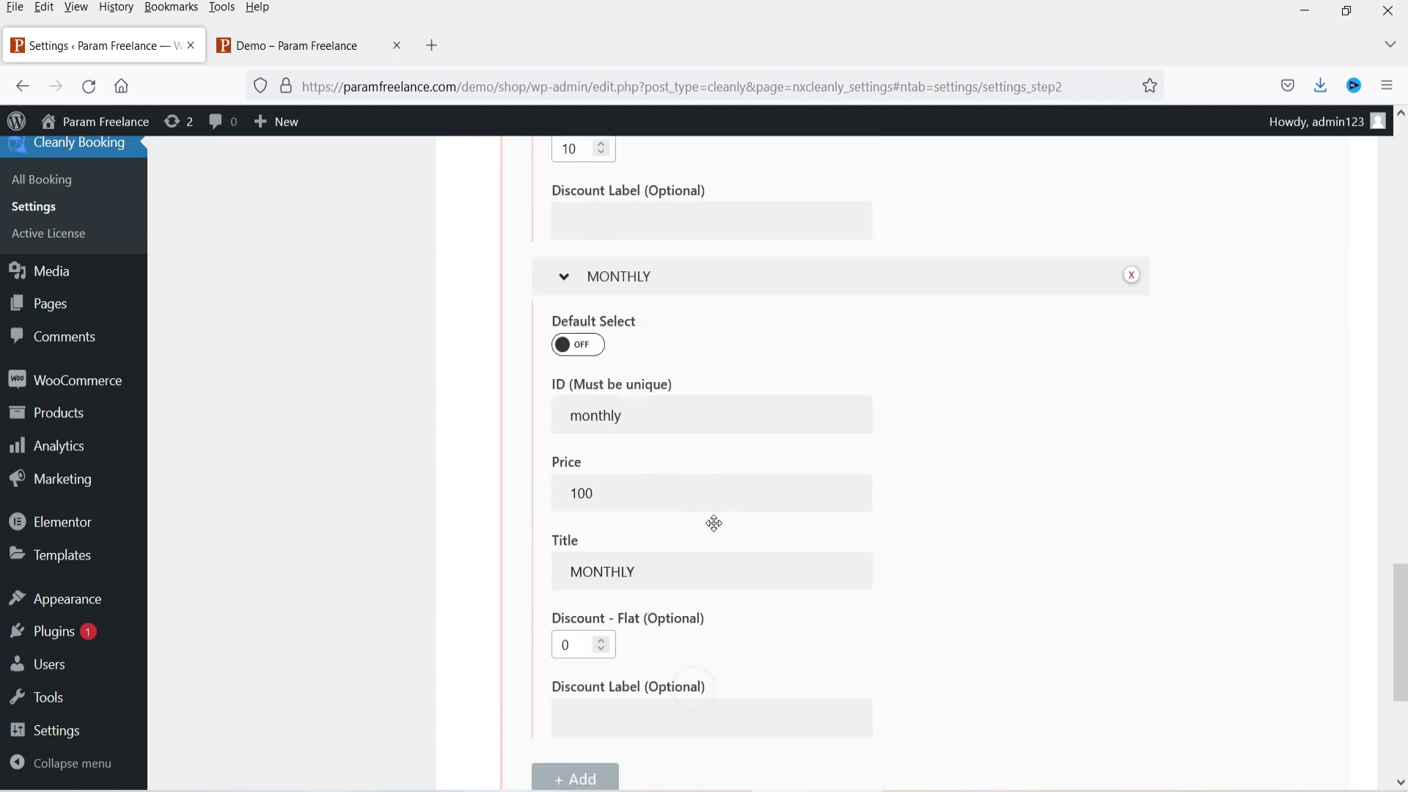
pyautogui.doubleClick(581, 652)
pyautogui.write('10')
# Step: Save all booking setting changes and go to the Demo booking page
pyautogui.scroll(-4, 1043, 398)
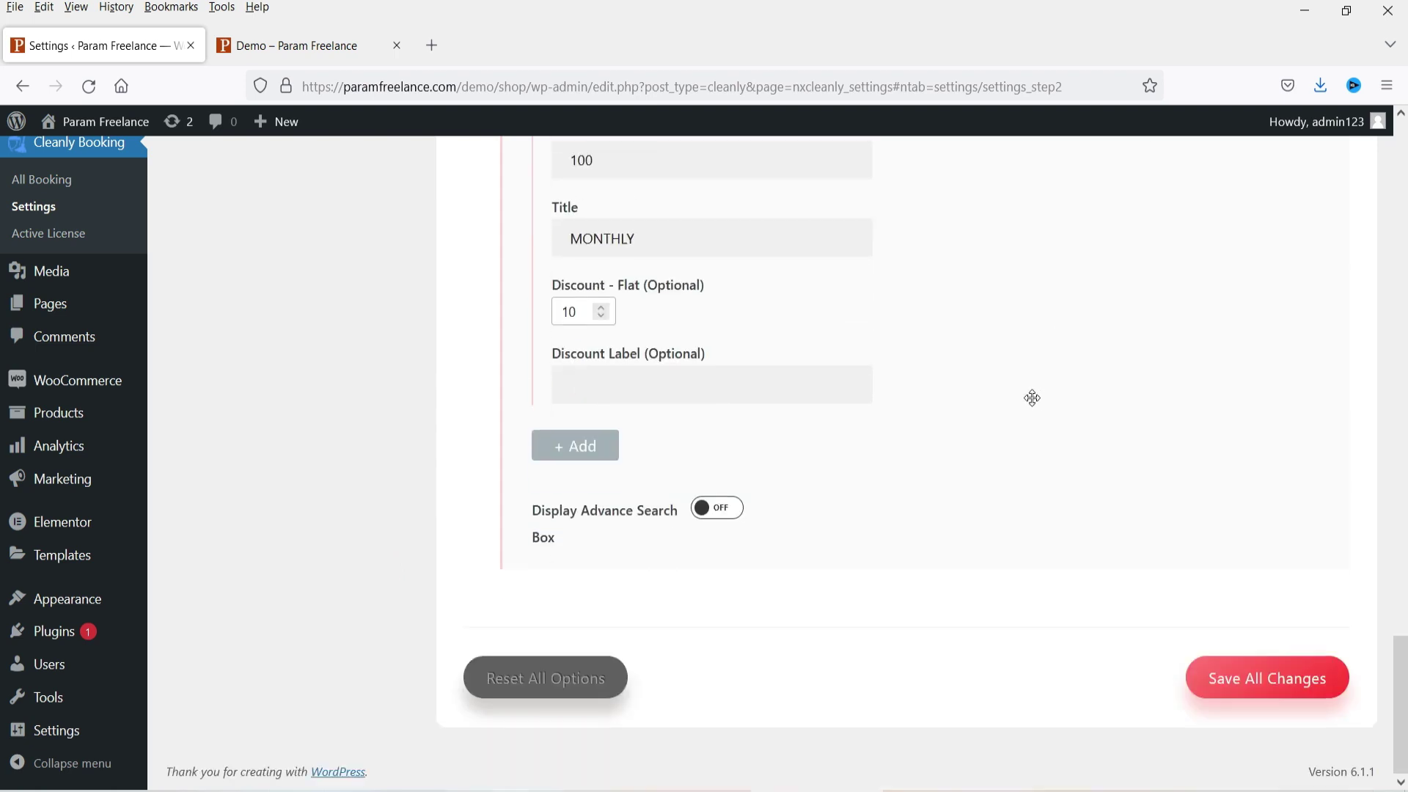
pyautogui.click(1247, 677)
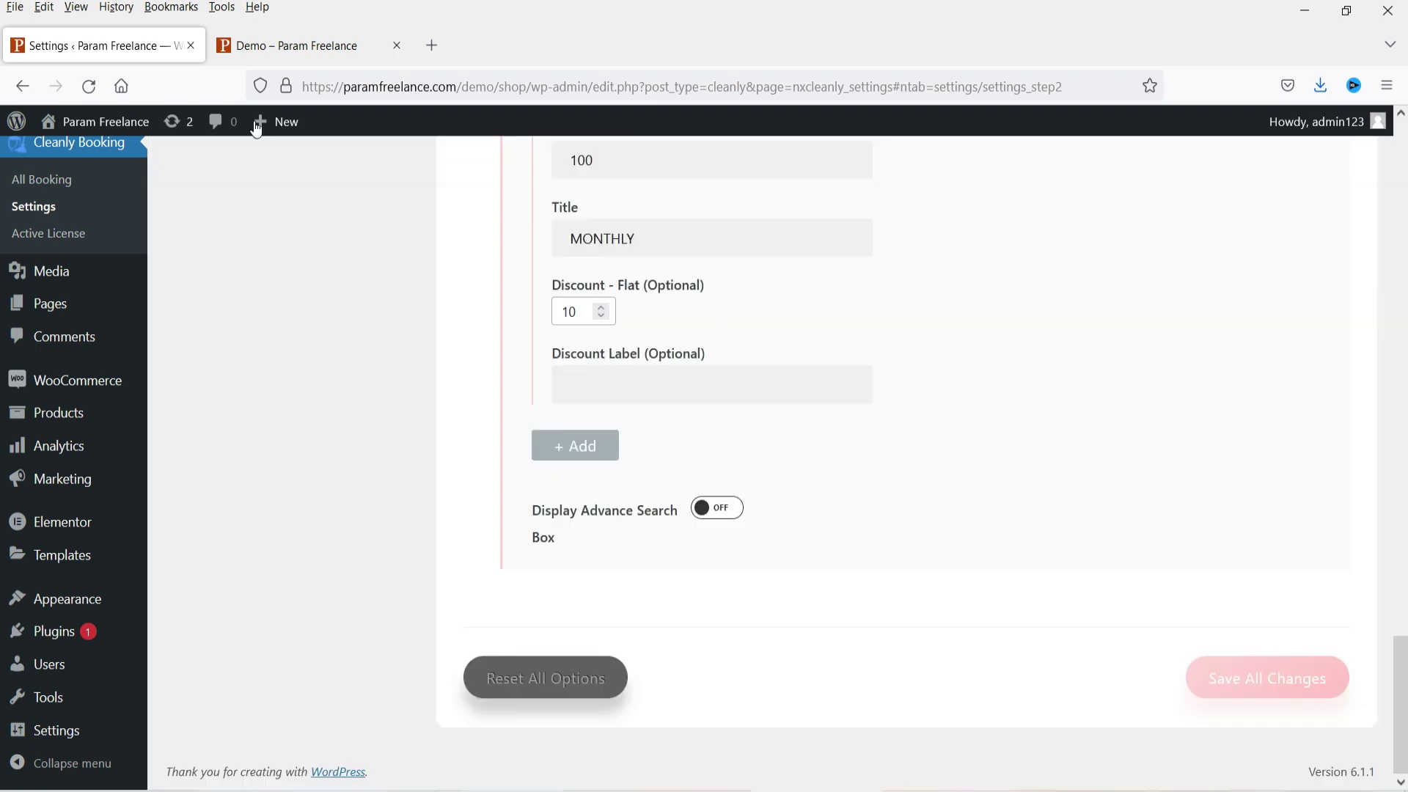
pyautogui.click(288, 46)
# Step: Reload the Demo form and check the STANDARD, DEEP and MOVE IN/OUT cleaning prices
pyautogui.click(88, 87)
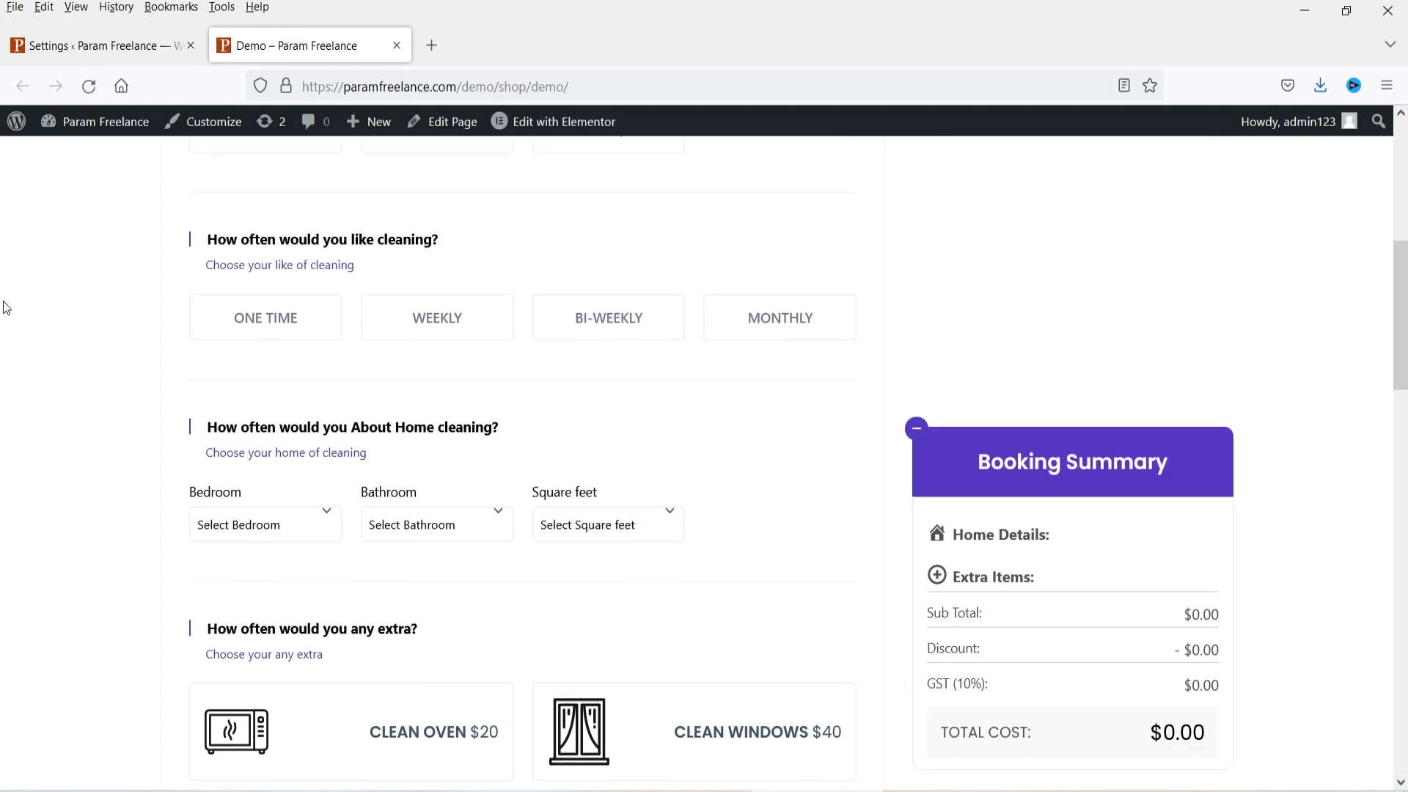
pyautogui.scroll(3, 6, 308)
pyautogui.scroll(2, 81, 359)
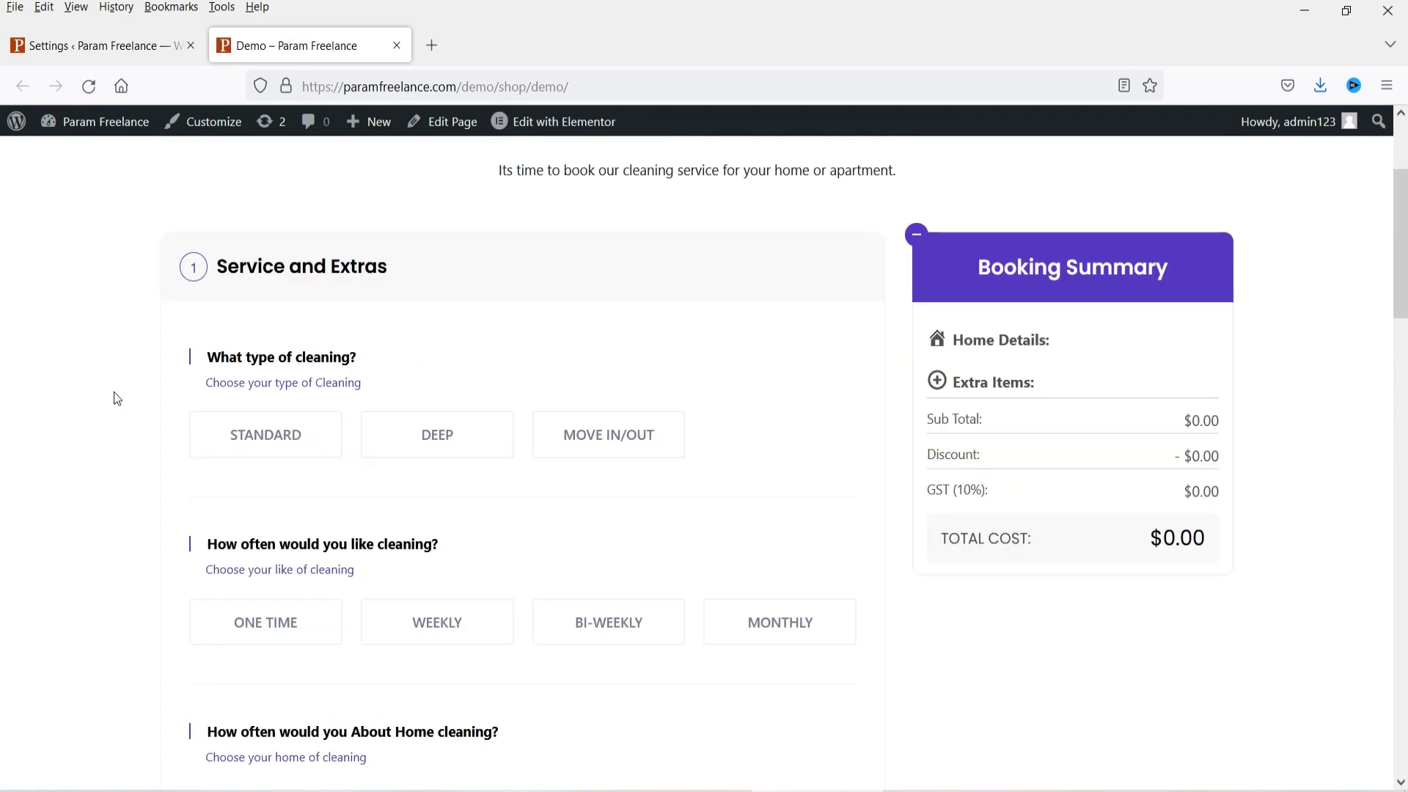
pyautogui.click(251, 450)
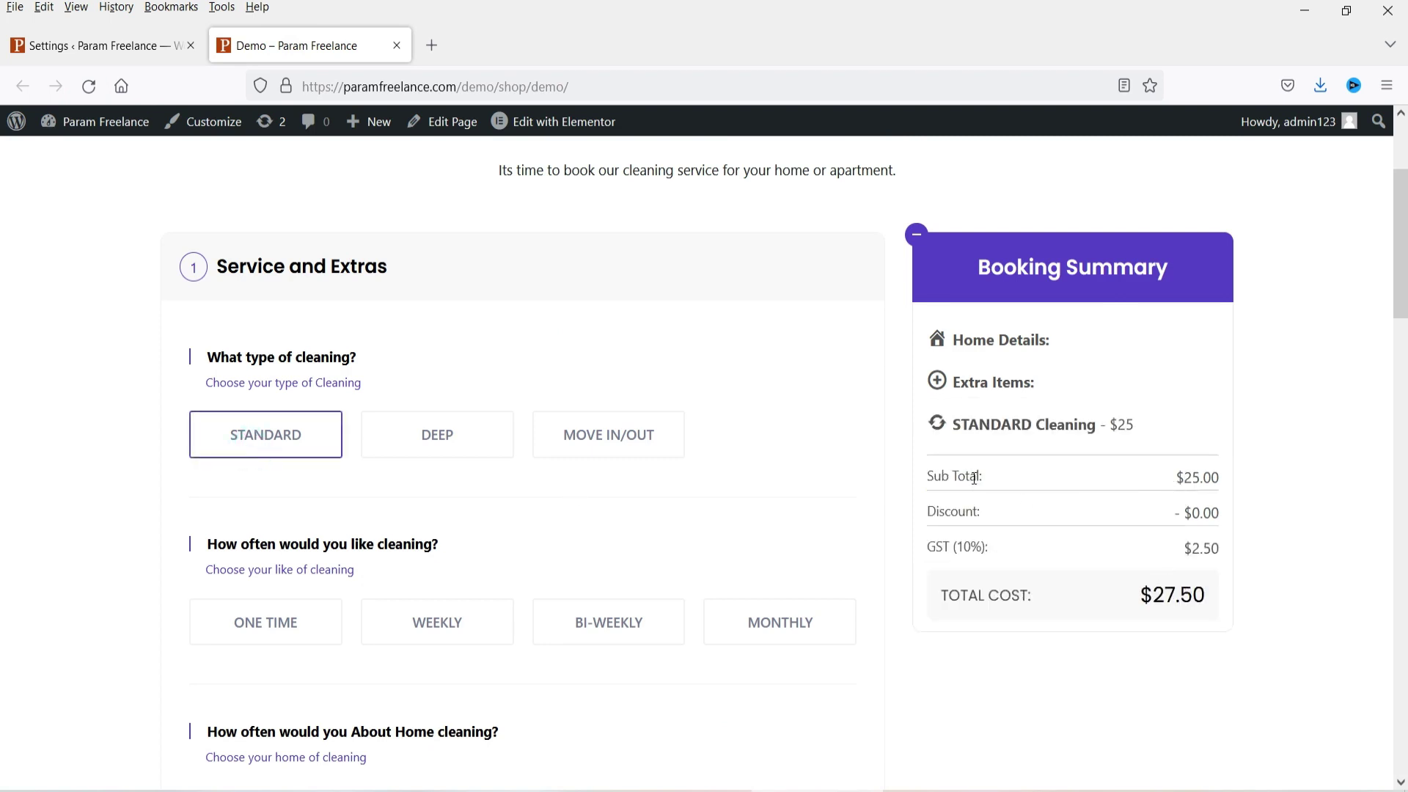
pyautogui.click(451, 451)
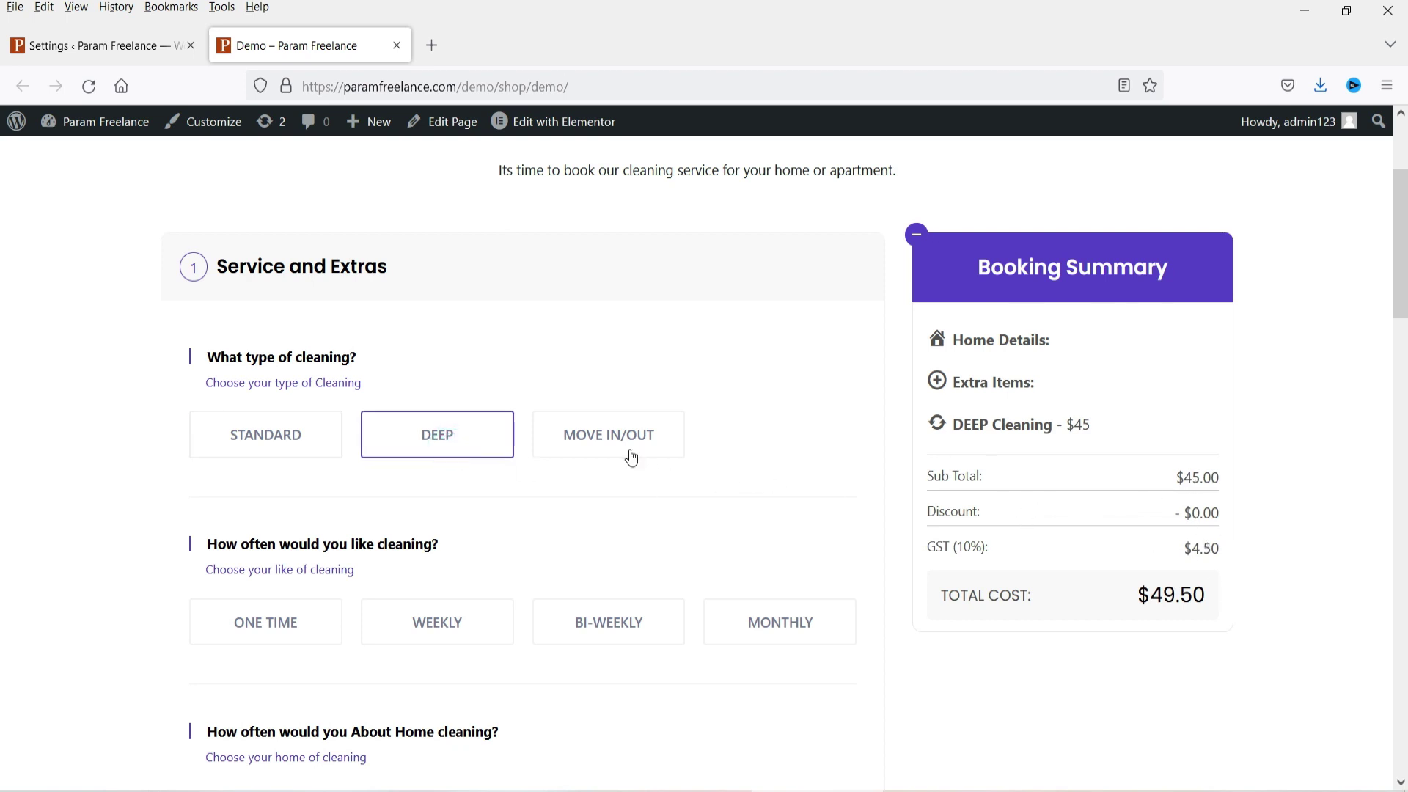
pyautogui.click(626, 450)
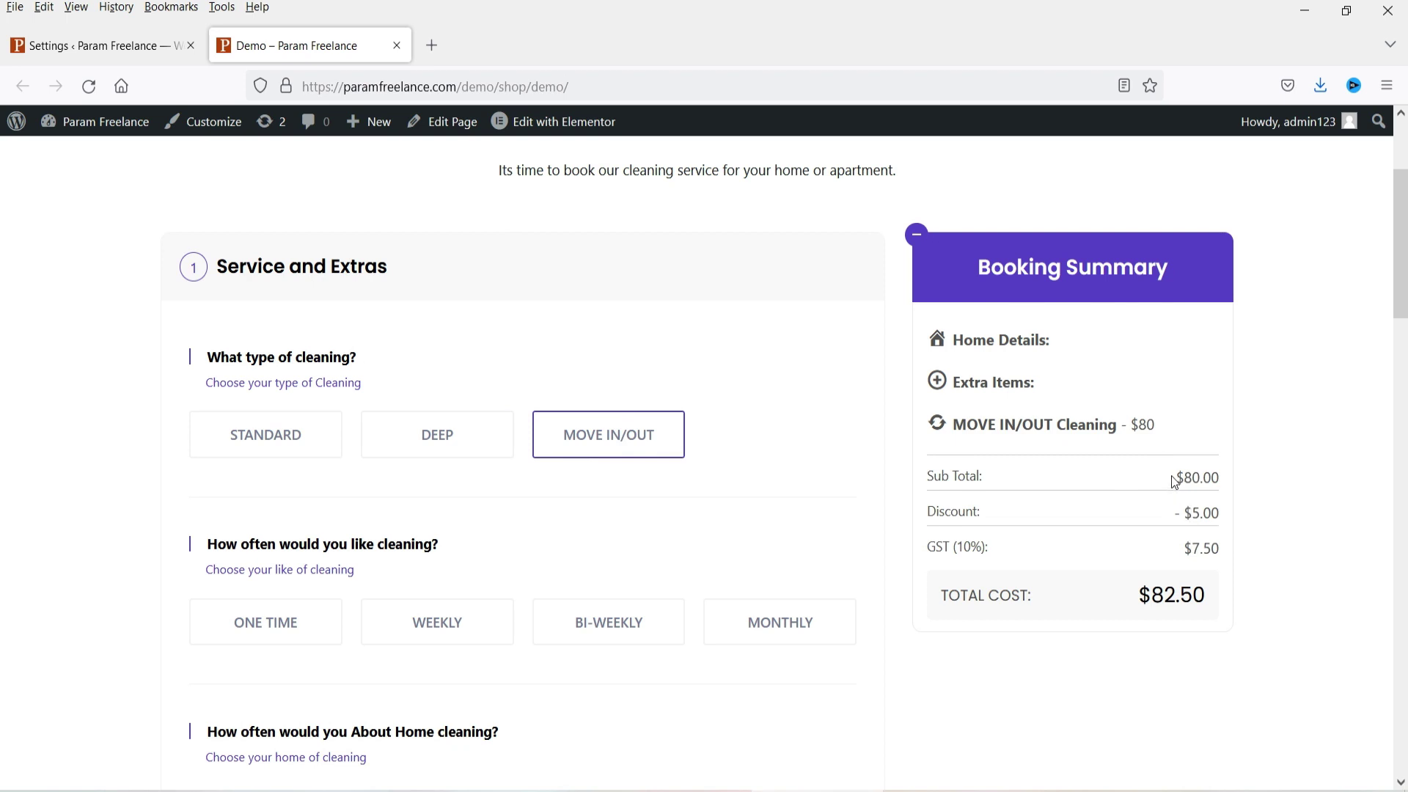
# Step: Choose MONTHLY frequency, confirming a $15.00 discount and $181.50 total, then return to settings
pyautogui.click(1179, 551)
pyautogui.scroll(-4, 47, 396)
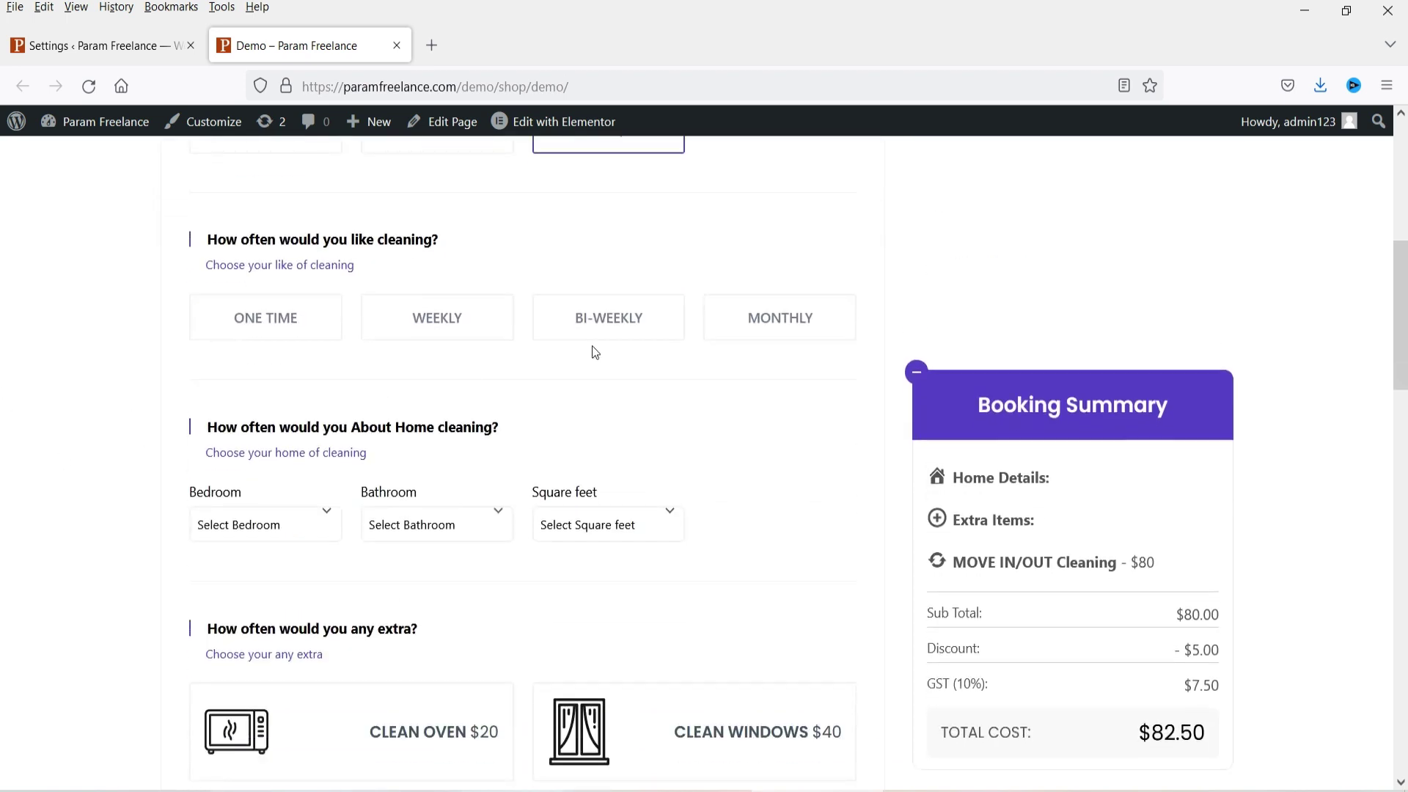
pyautogui.click(756, 319)
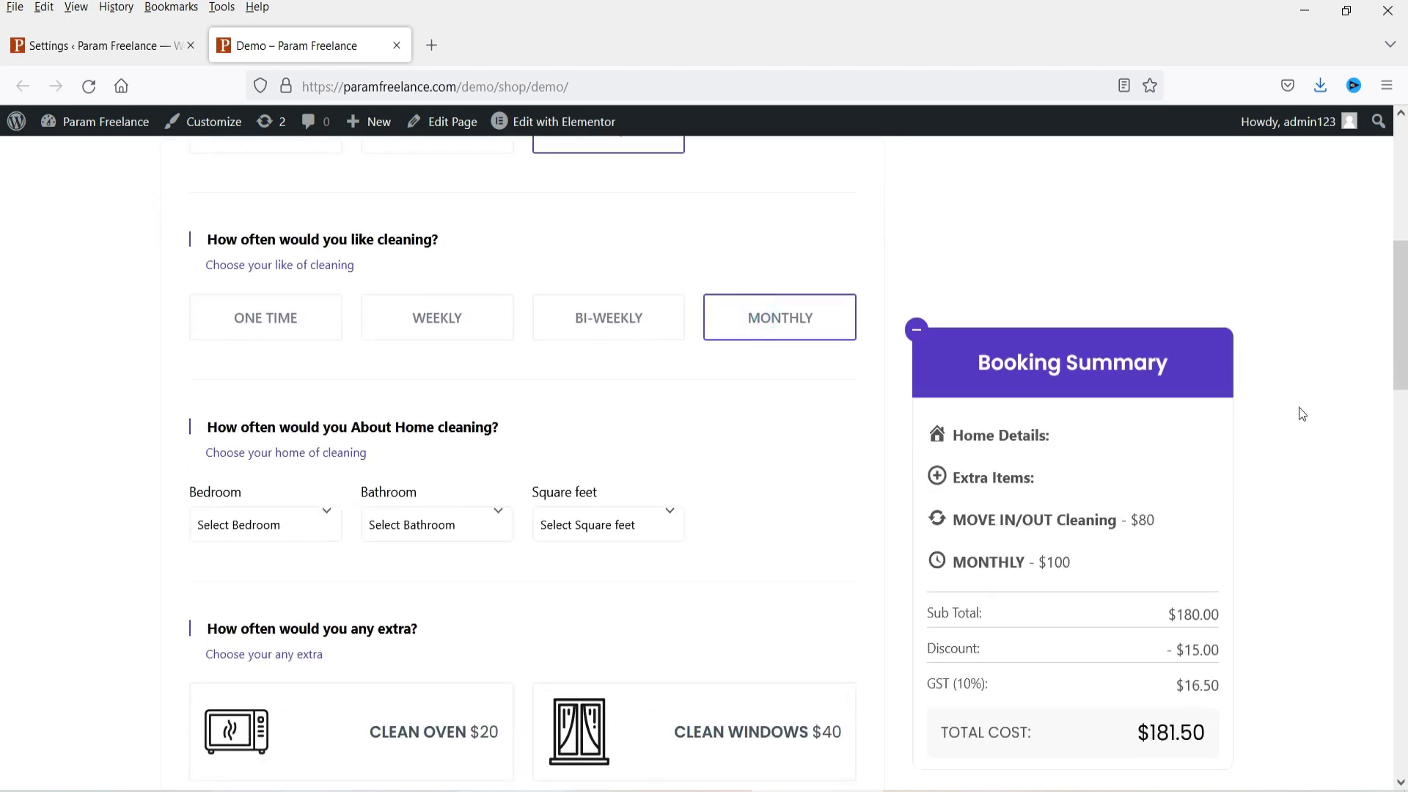
pyautogui.scroll(-1, 1358, 376)
pyautogui.click(87, 46)
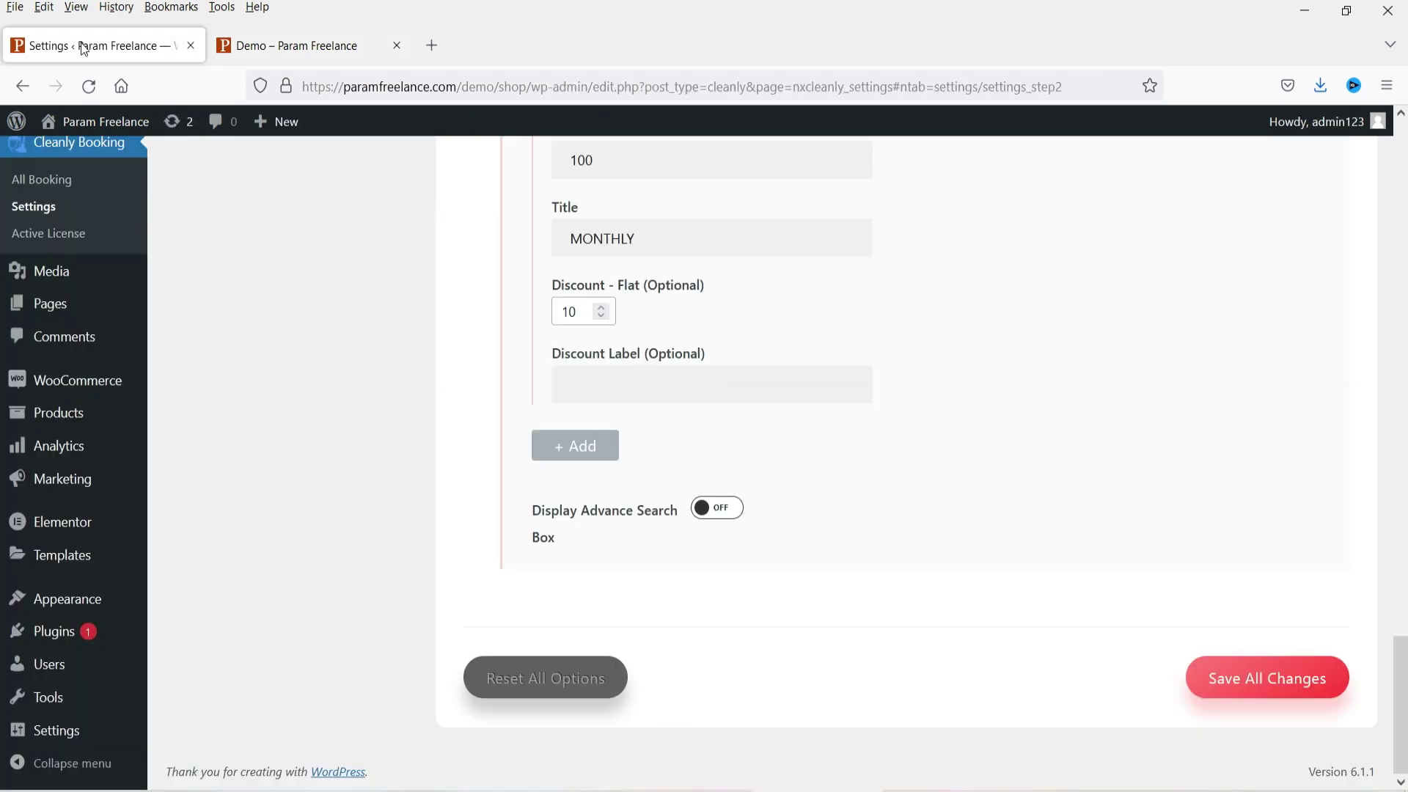
# Step: Review the Demo Booking Summary: MONTHLY - $100, $15.00 discount, $180.00 subtotal, $181.50 total
pyautogui.scroll(5, 738, 402)
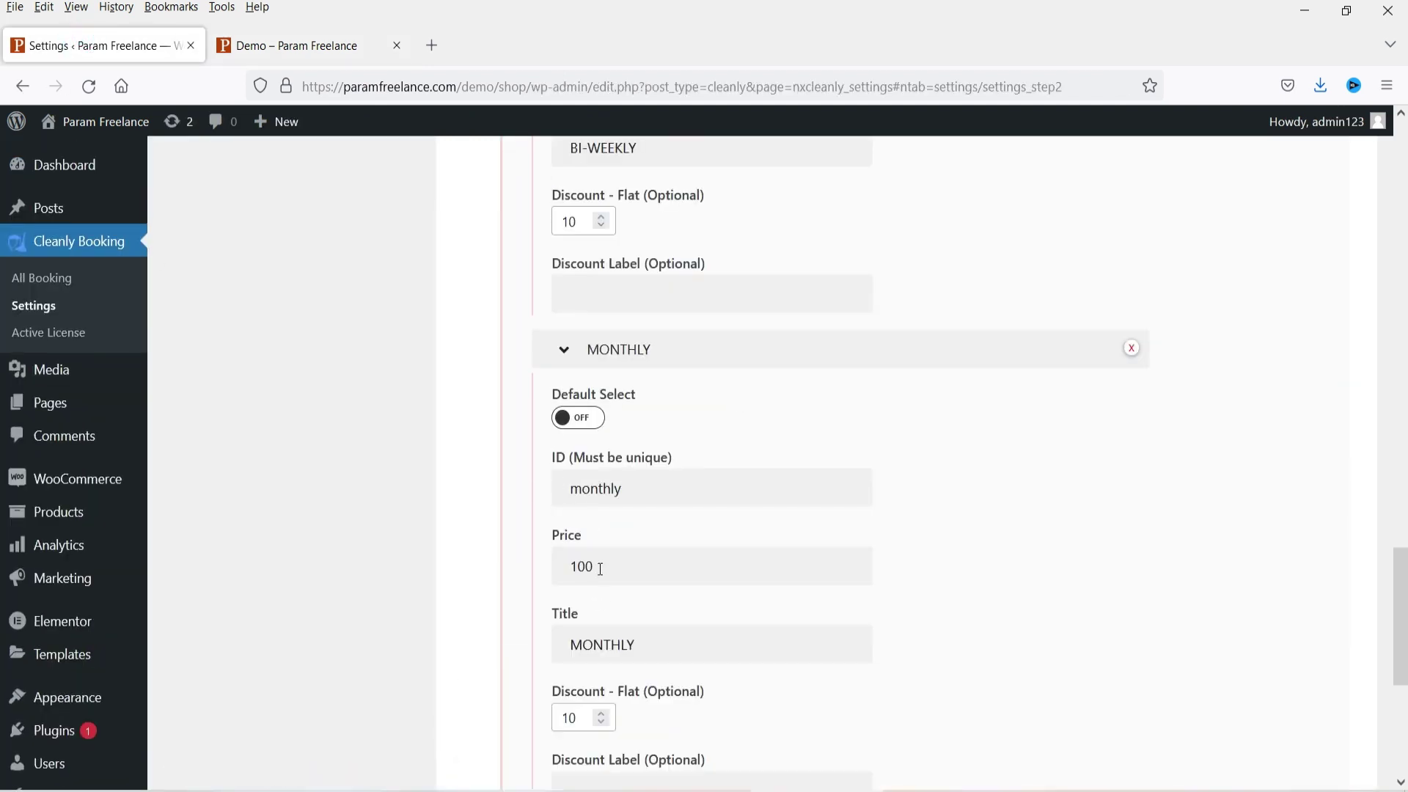
pyautogui.click(290, 46)
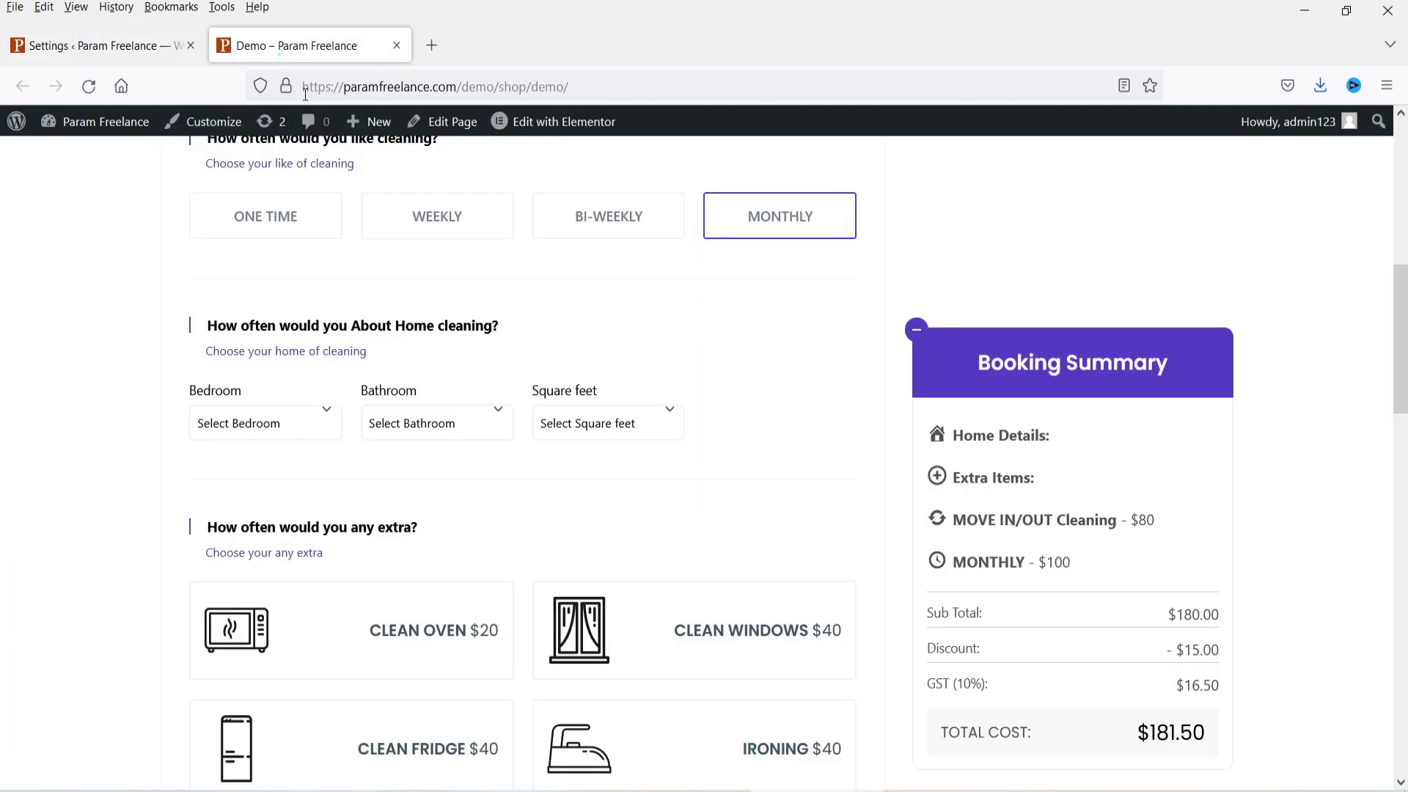
pyautogui.scroll(-3, 1237, 536)
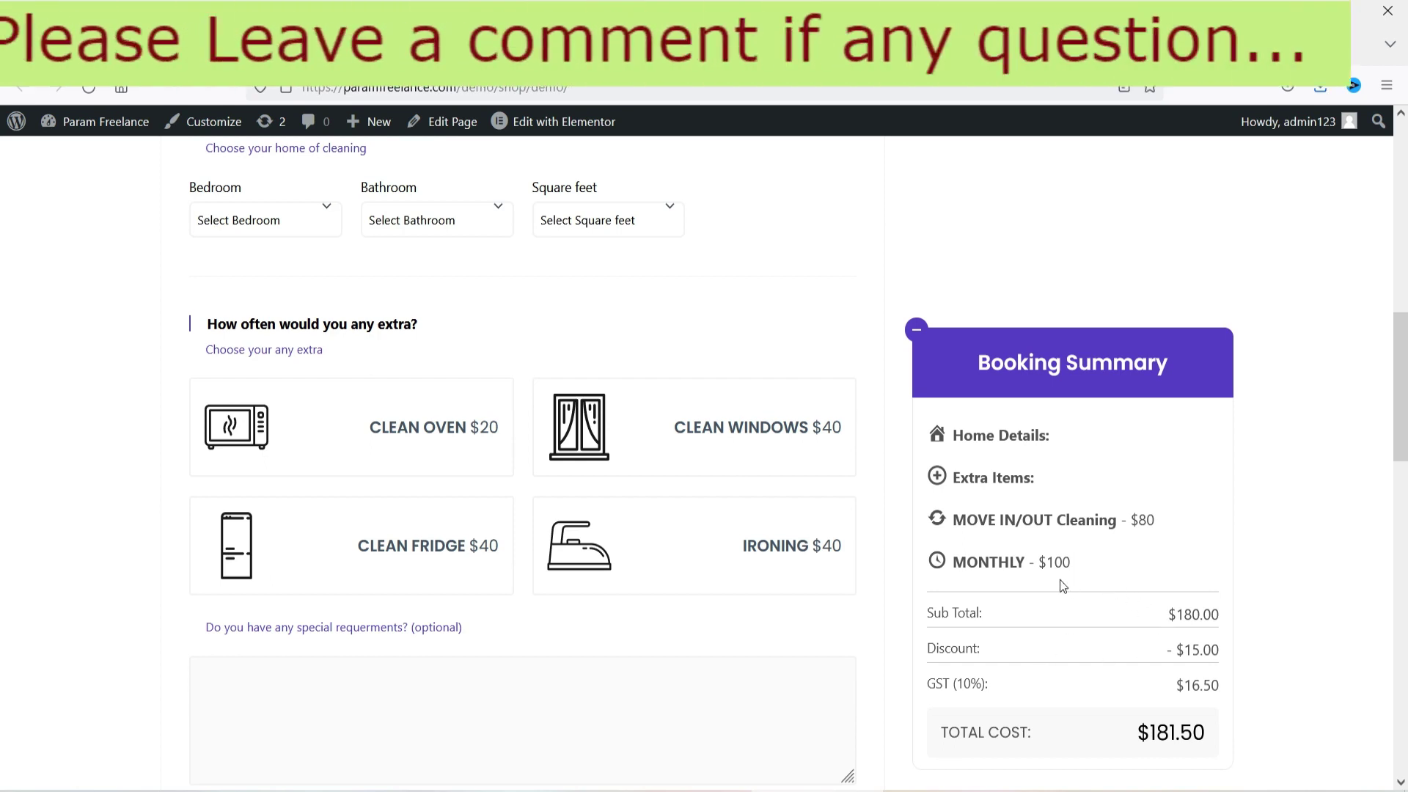
pyautogui.moveTo(1073, 564); pyautogui.dragTo(1046, 565)
pyautogui.click(1180, 651)
pyautogui.scroll(5, 1276, 579)
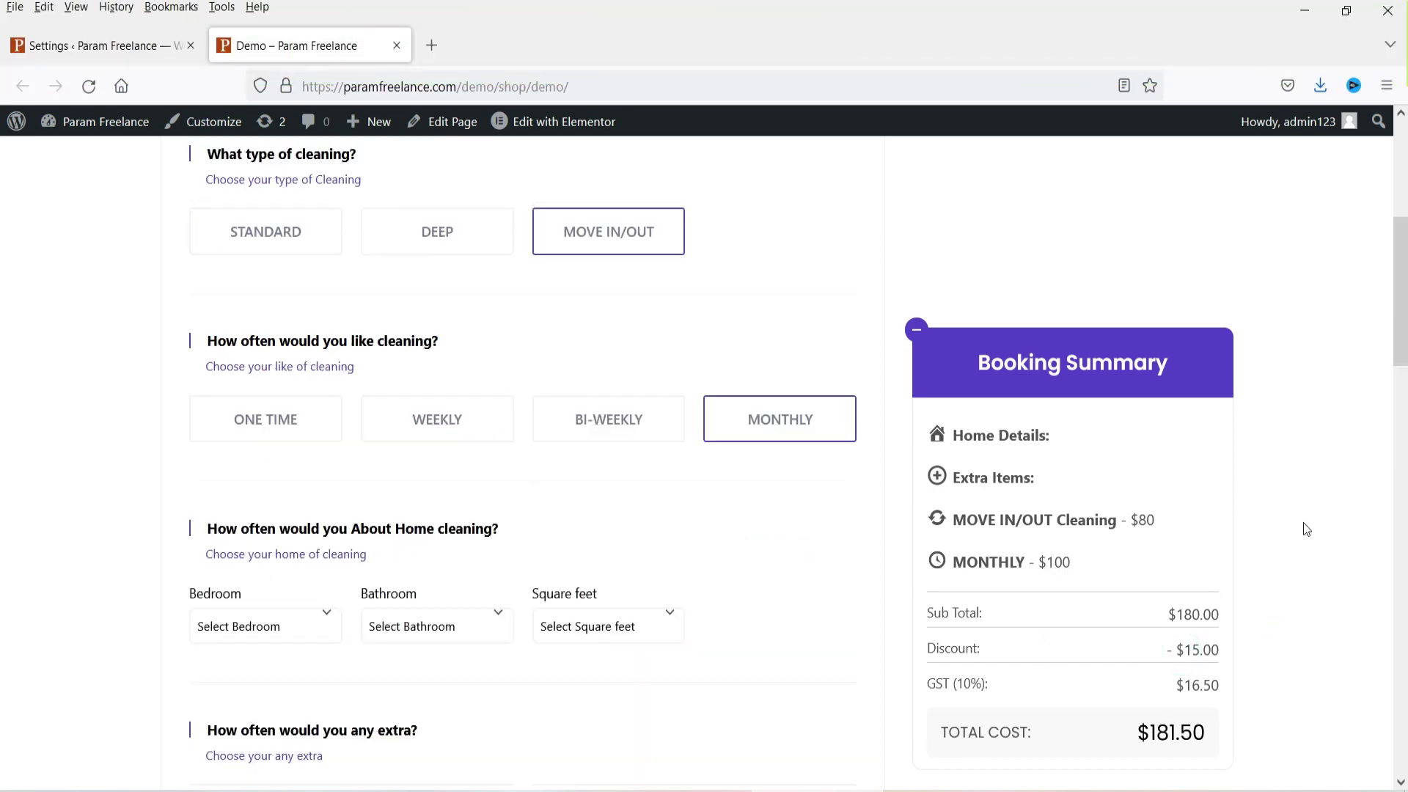
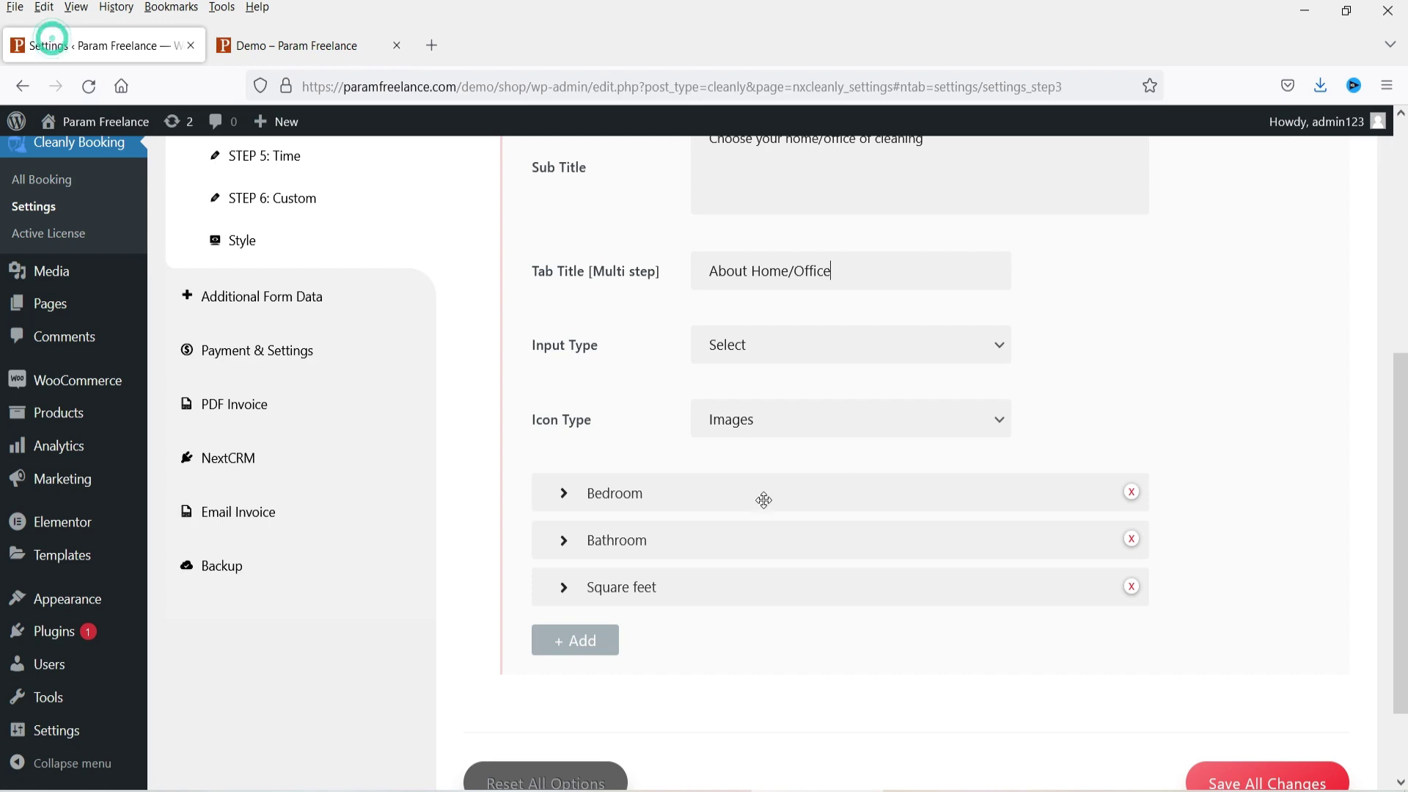
# Step: Expand the Bedroom item and check its price of 20
pyautogui.scroll(-2, 1182, 396)
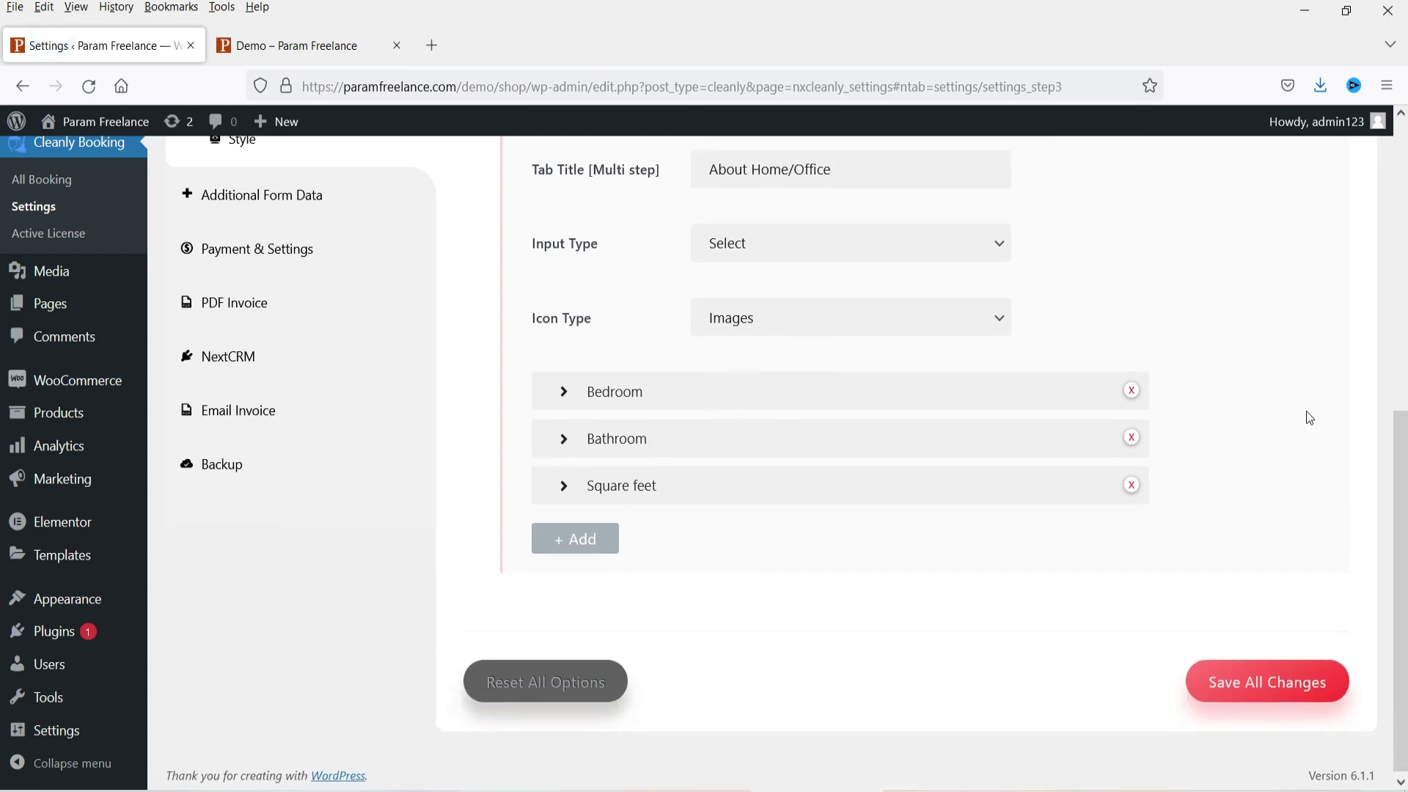
pyautogui.click(637, 394)
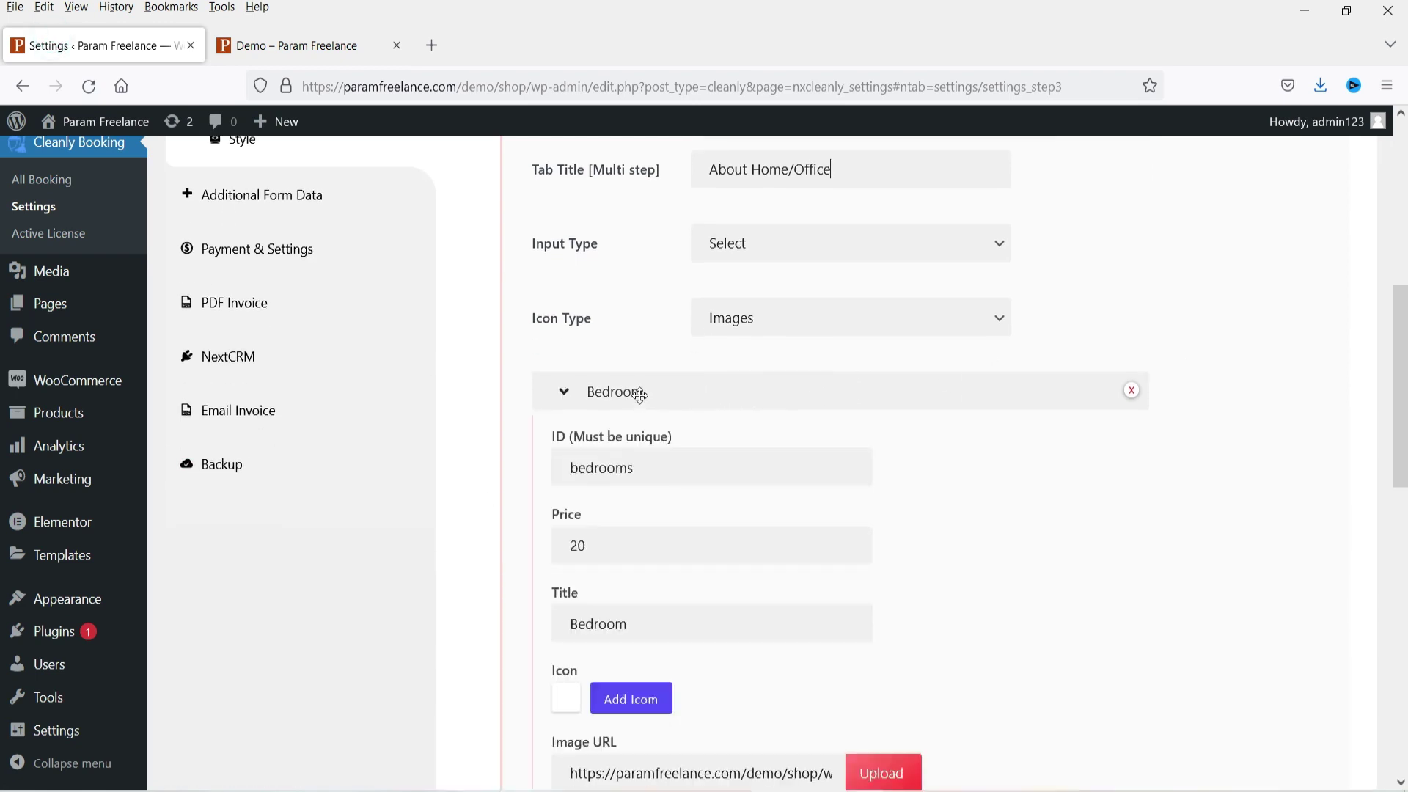
pyautogui.scroll(-6, 720, 321)
pyautogui.scroll(2, 897, 327)
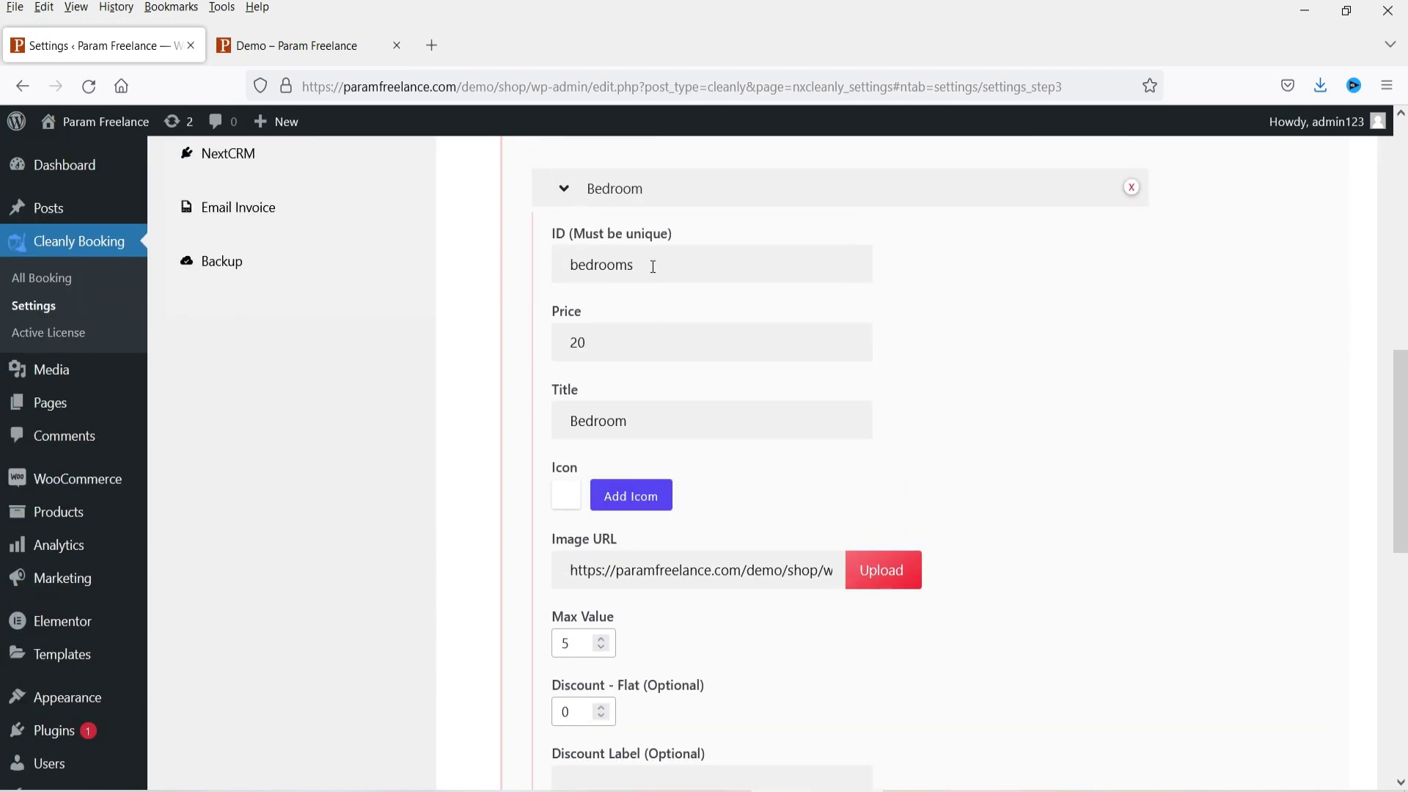
pyautogui.doubleClick(601, 341)
pyautogui.scroll(-2, 990, 334)
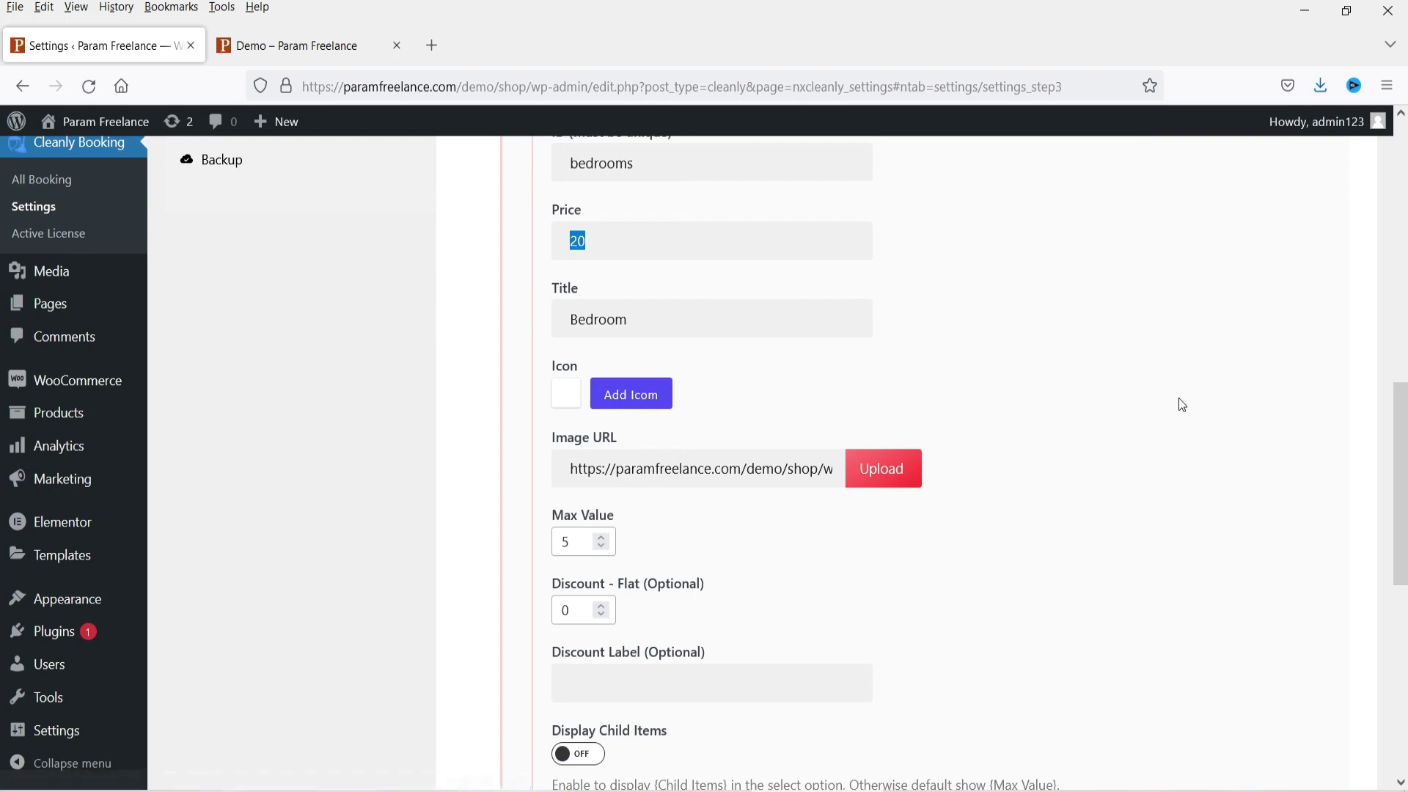
pyautogui.scroll(-4, 1181, 400)
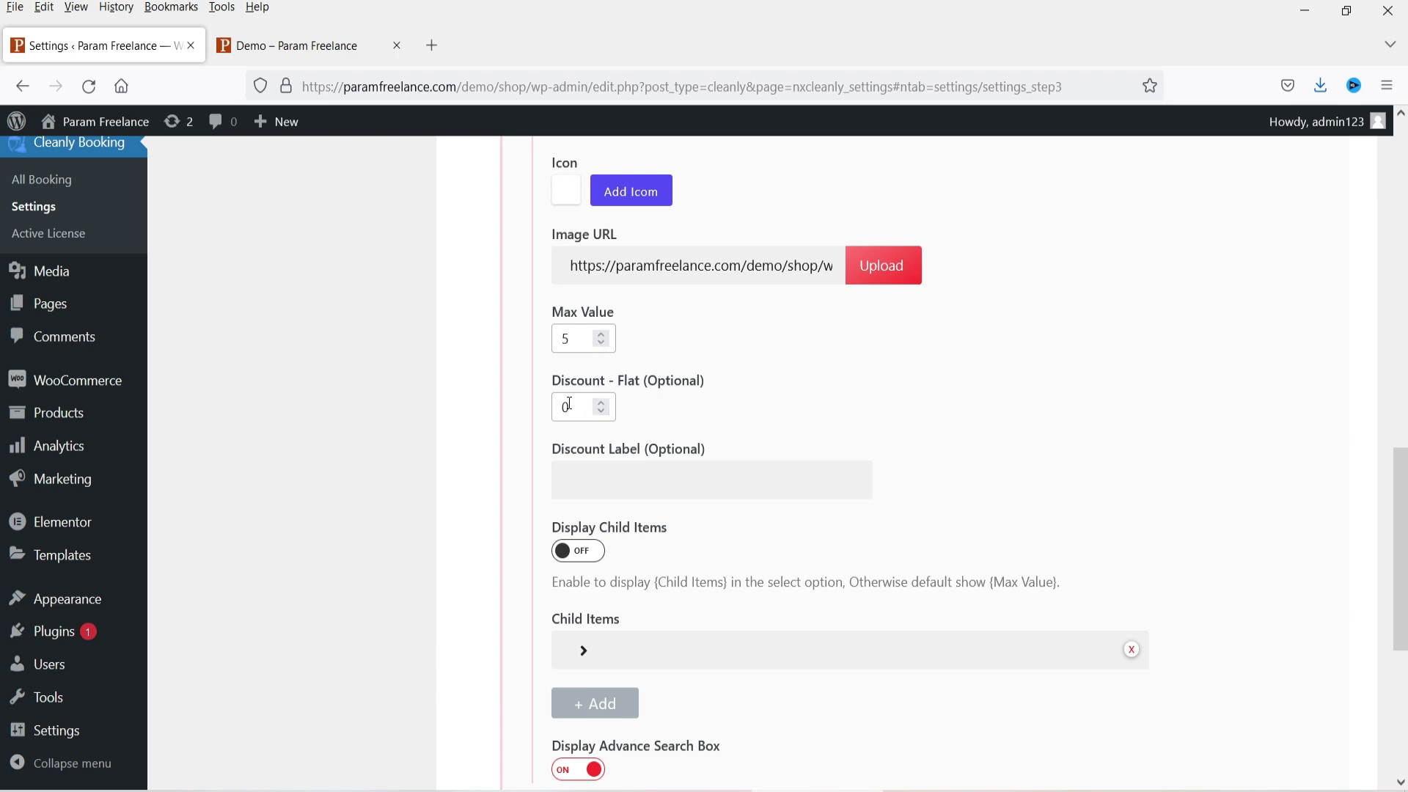
pyautogui.scroll(6, 720, 397)
pyautogui.scroll(-10, 751, 361)
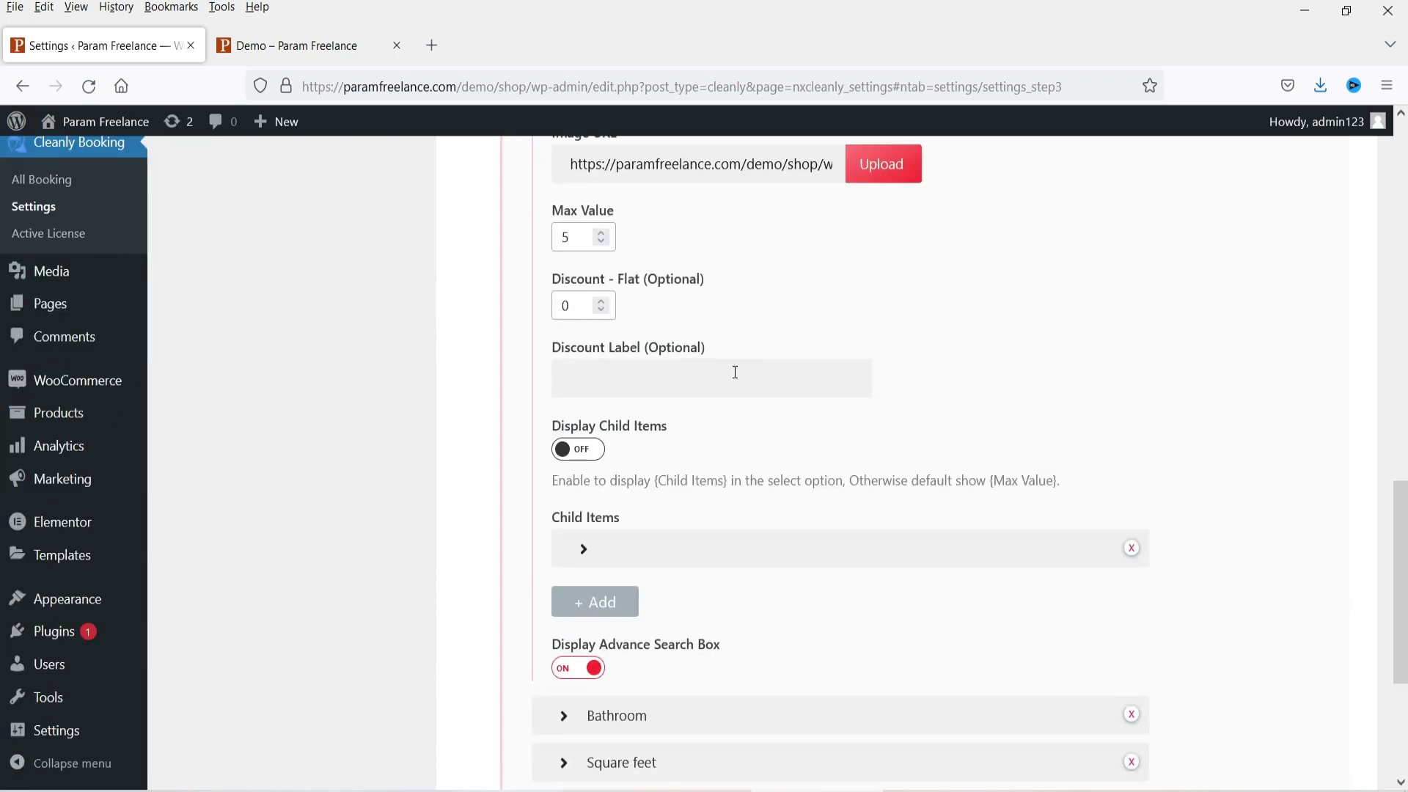
pyautogui.scroll(-2, 727, 372)
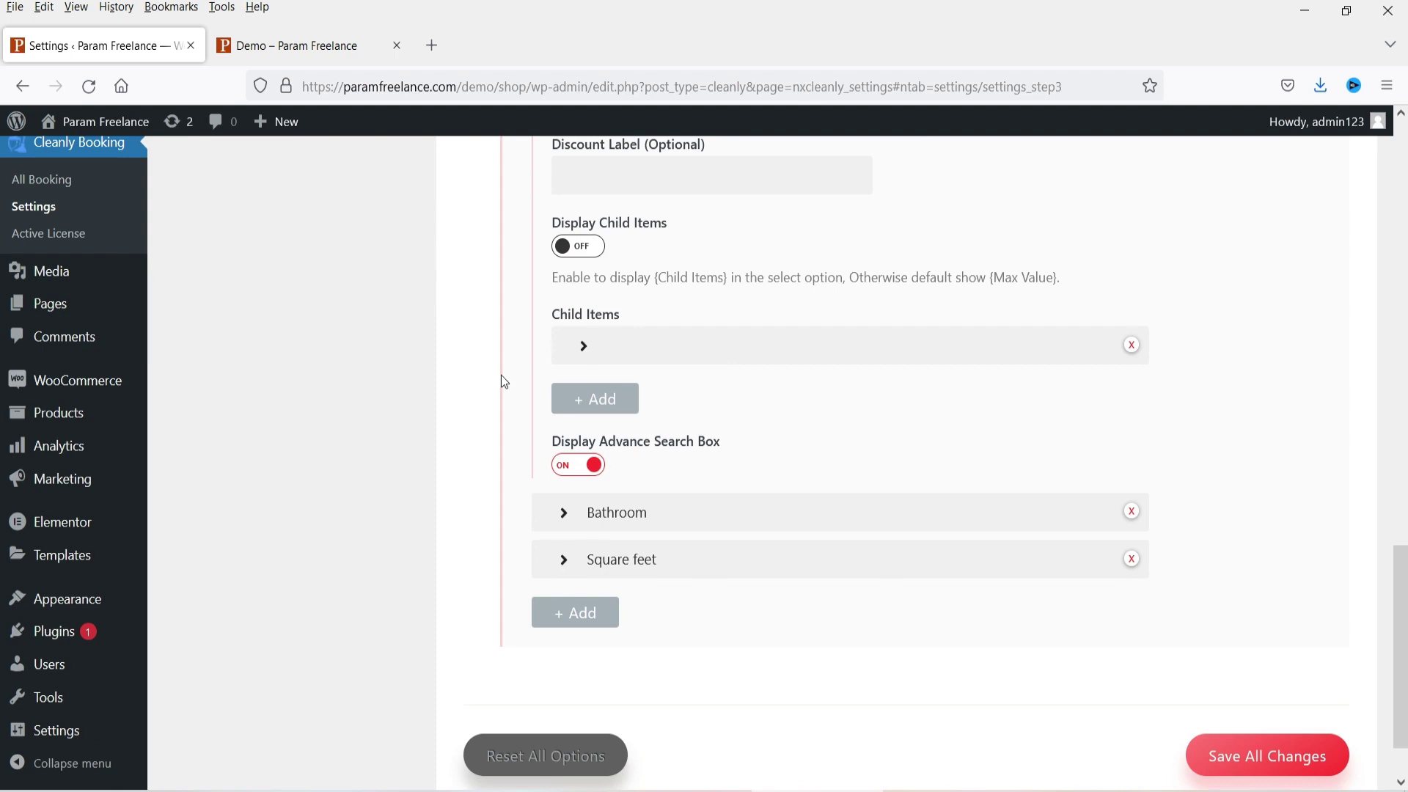
# Step: Change the Bathroom item's price from 40 to 30
pyautogui.click(630, 518)
pyautogui.scroll(-4, 968, 374)
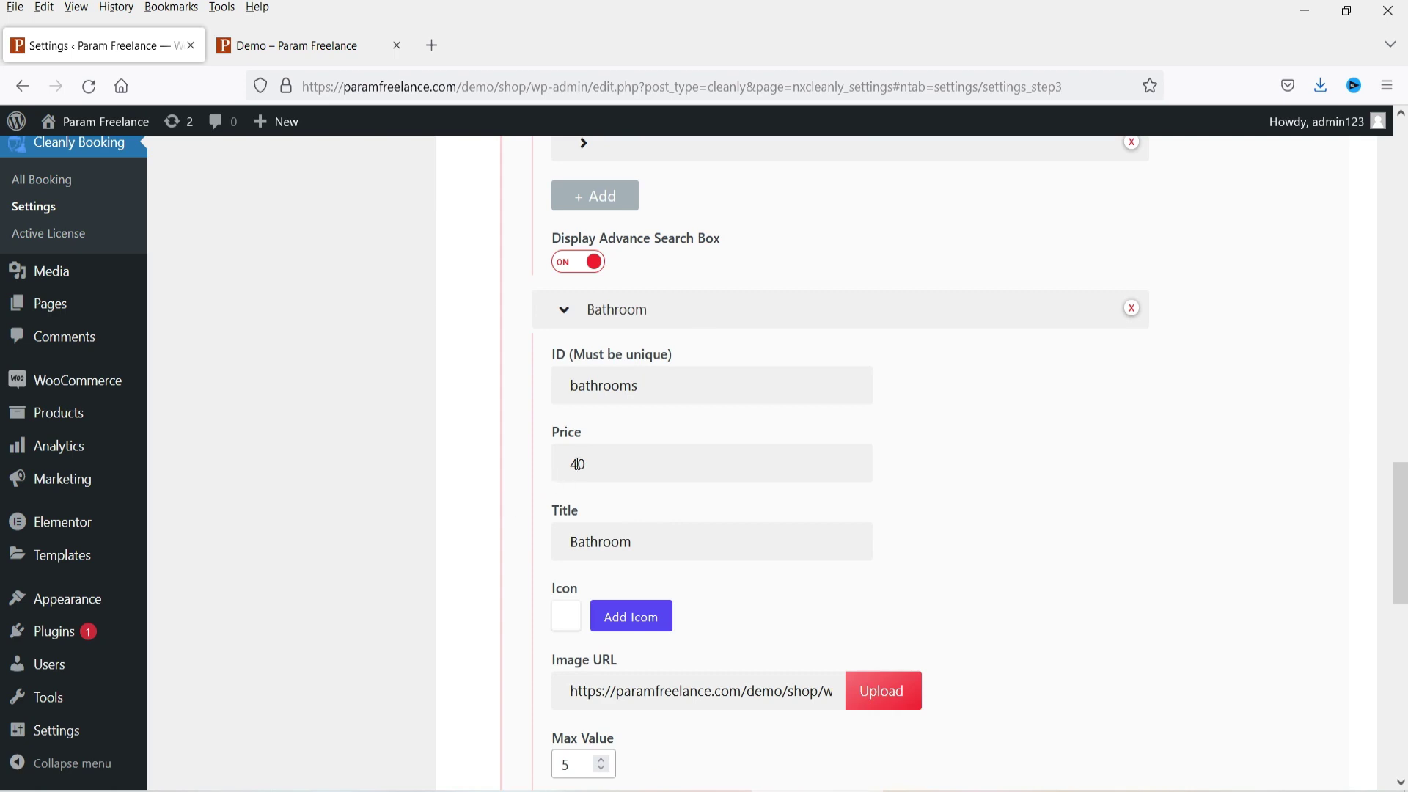
pyautogui.click(579, 464)
pyautogui.press('BackSpace')
pyautogui.write('3')
pyautogui.scroll(-6, 1097, 446)
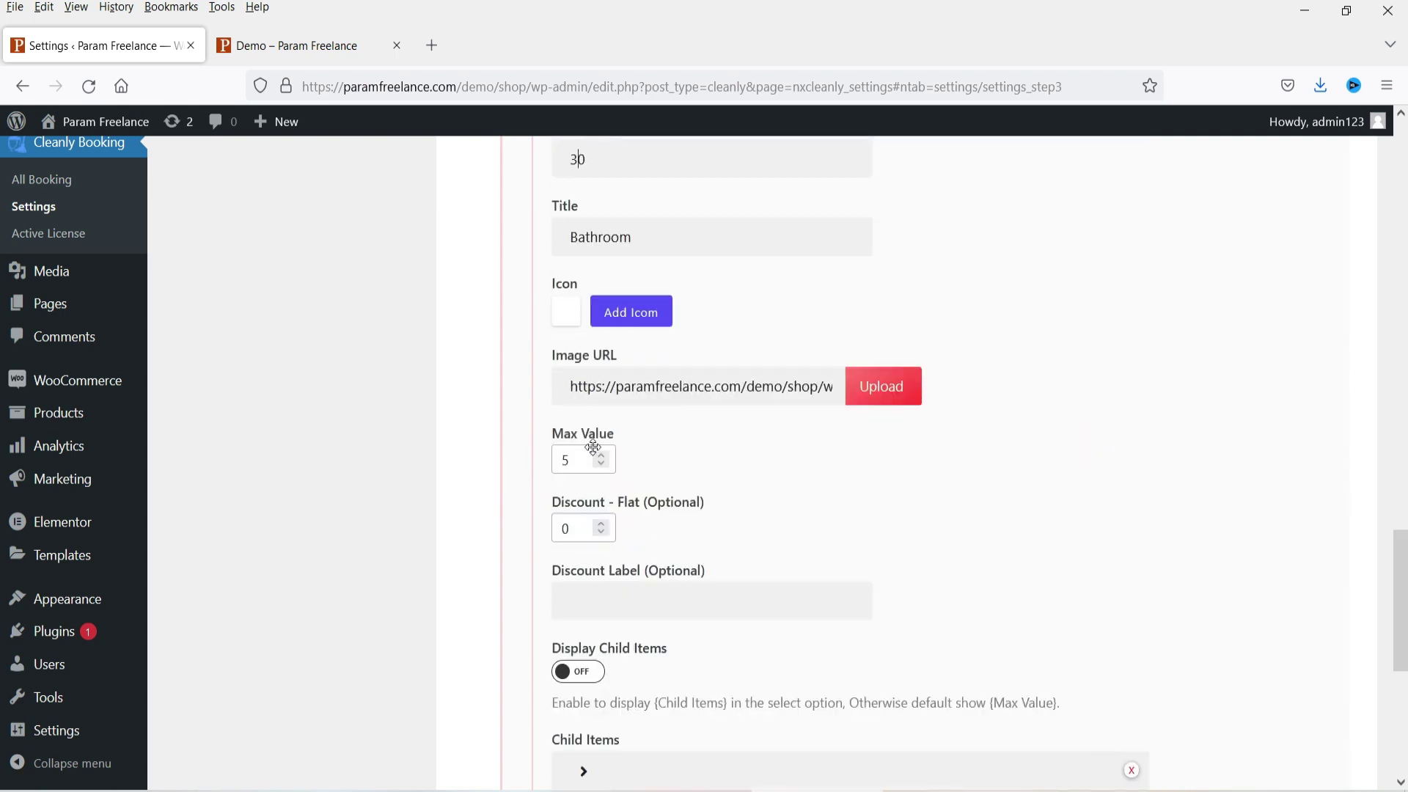
# Step: Check the Bedroom and Bathroom dropdown choices on the Demo booking form
pyautogui.click(262, 33)
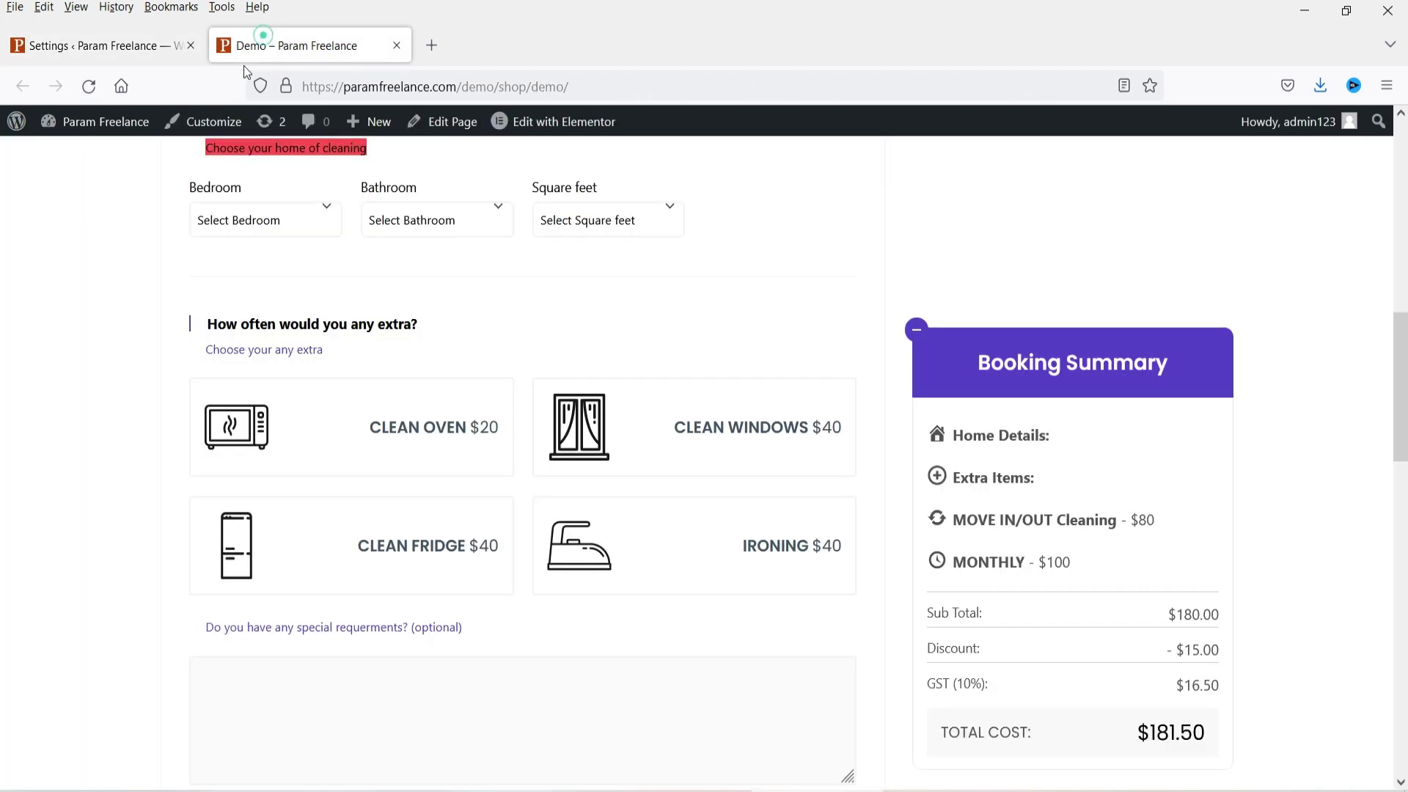
pyautogui.scroll(3, 46, 491)
pyautogui.click(267, 431)
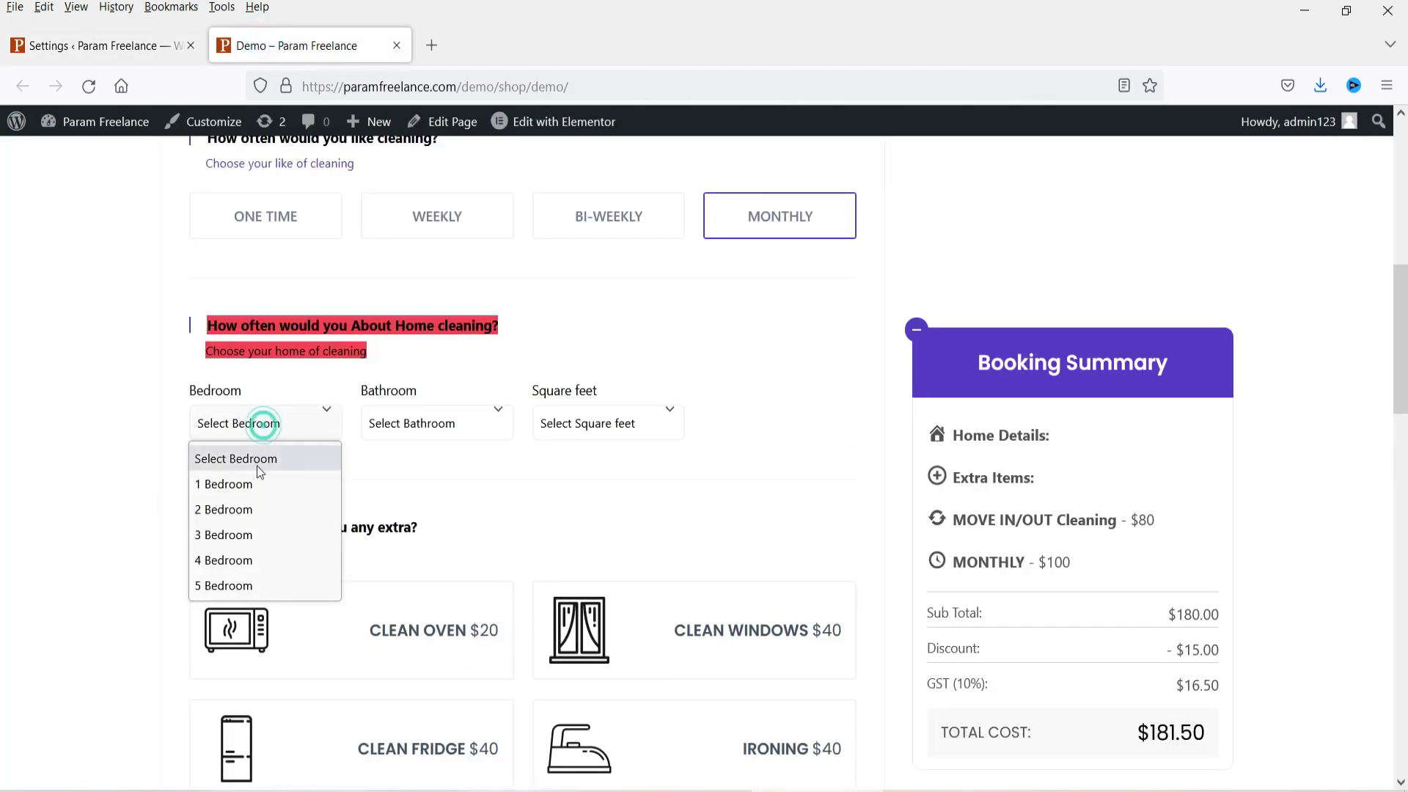
pyautogui.click(455, 426)
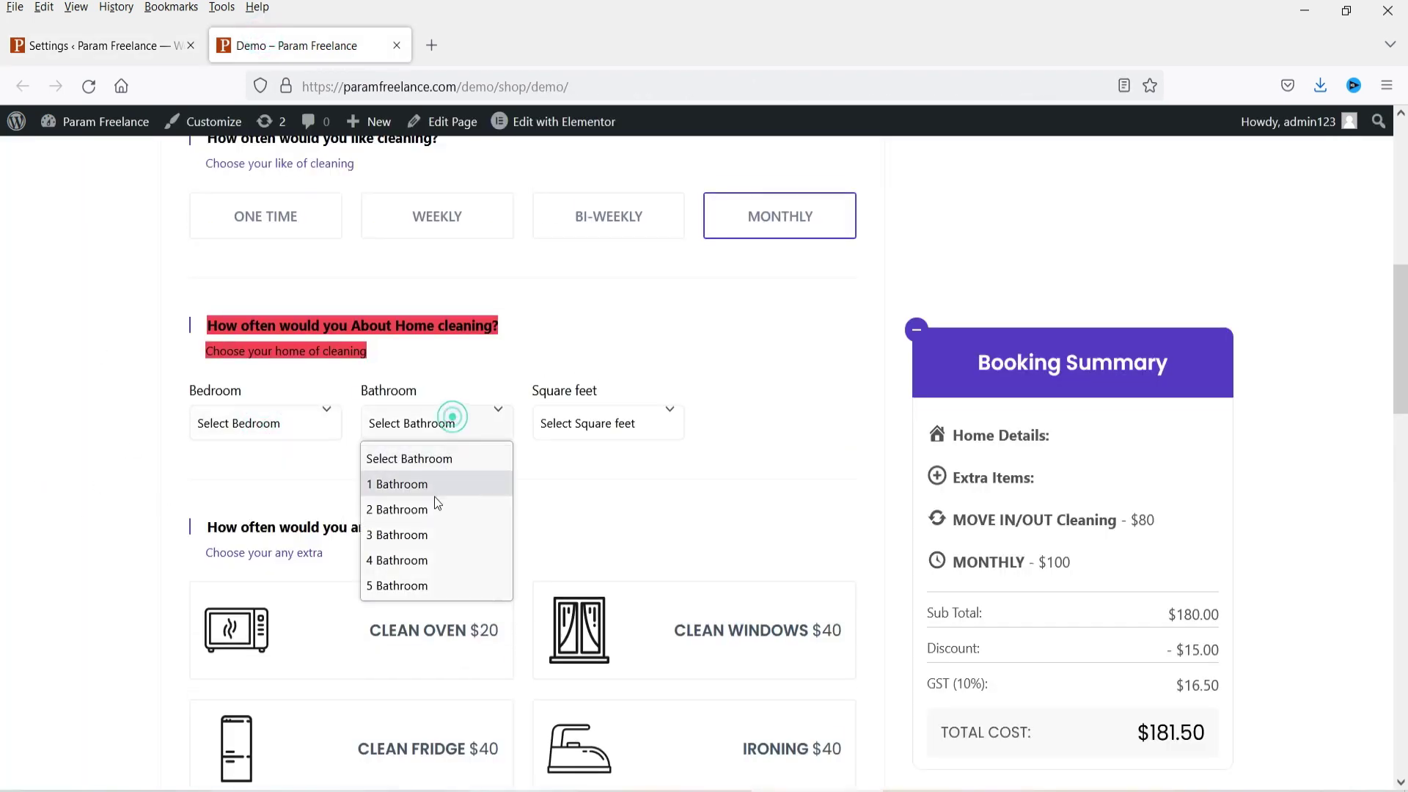
pyautogui.click(41, 434)
# Step: Expand the Square feet item in settings and check its price of 40
pyautogui.click(66, 47)
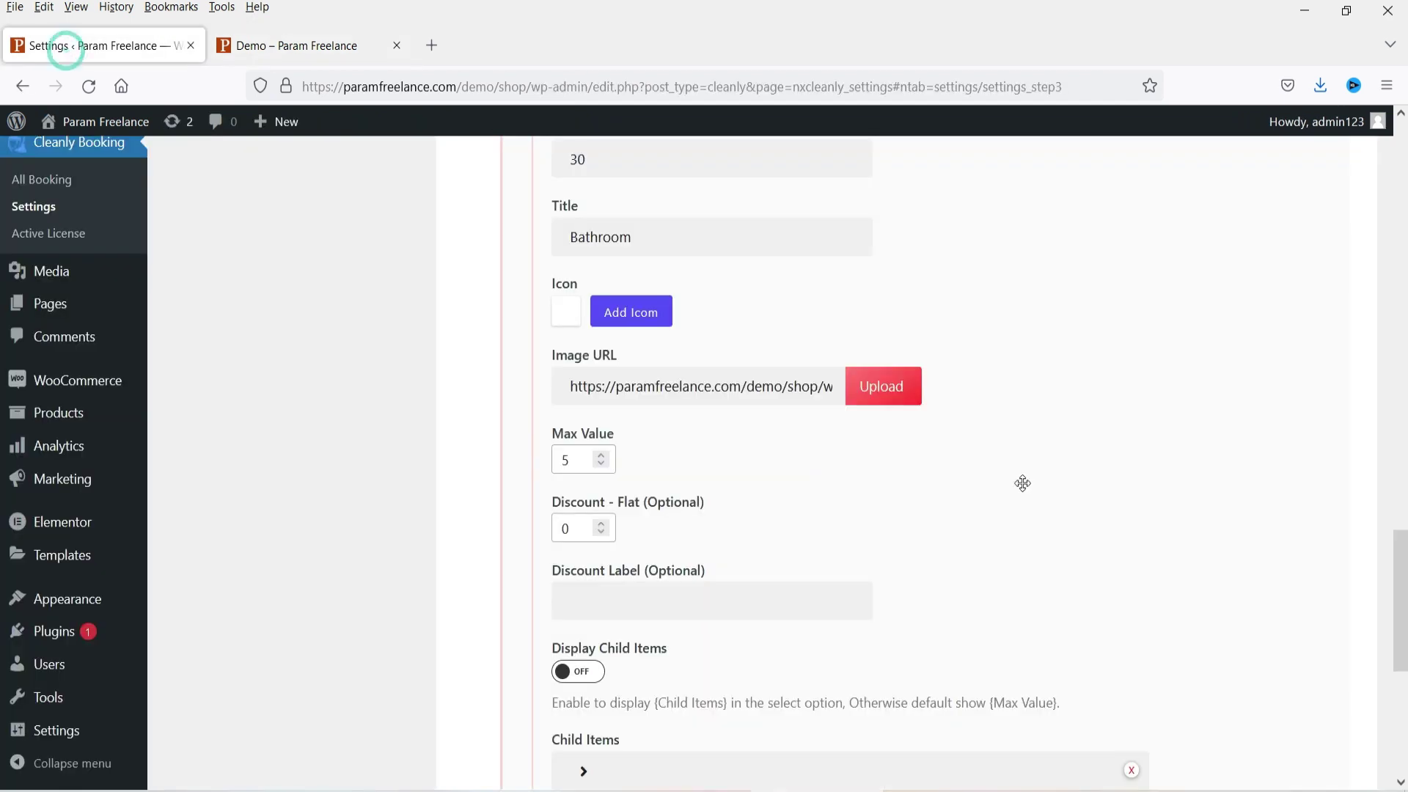
pyautogui.scroll(-7, 855, 465)
pyautogui.click(671, 494)
pyautogui.scroll(-3, 881, 428)
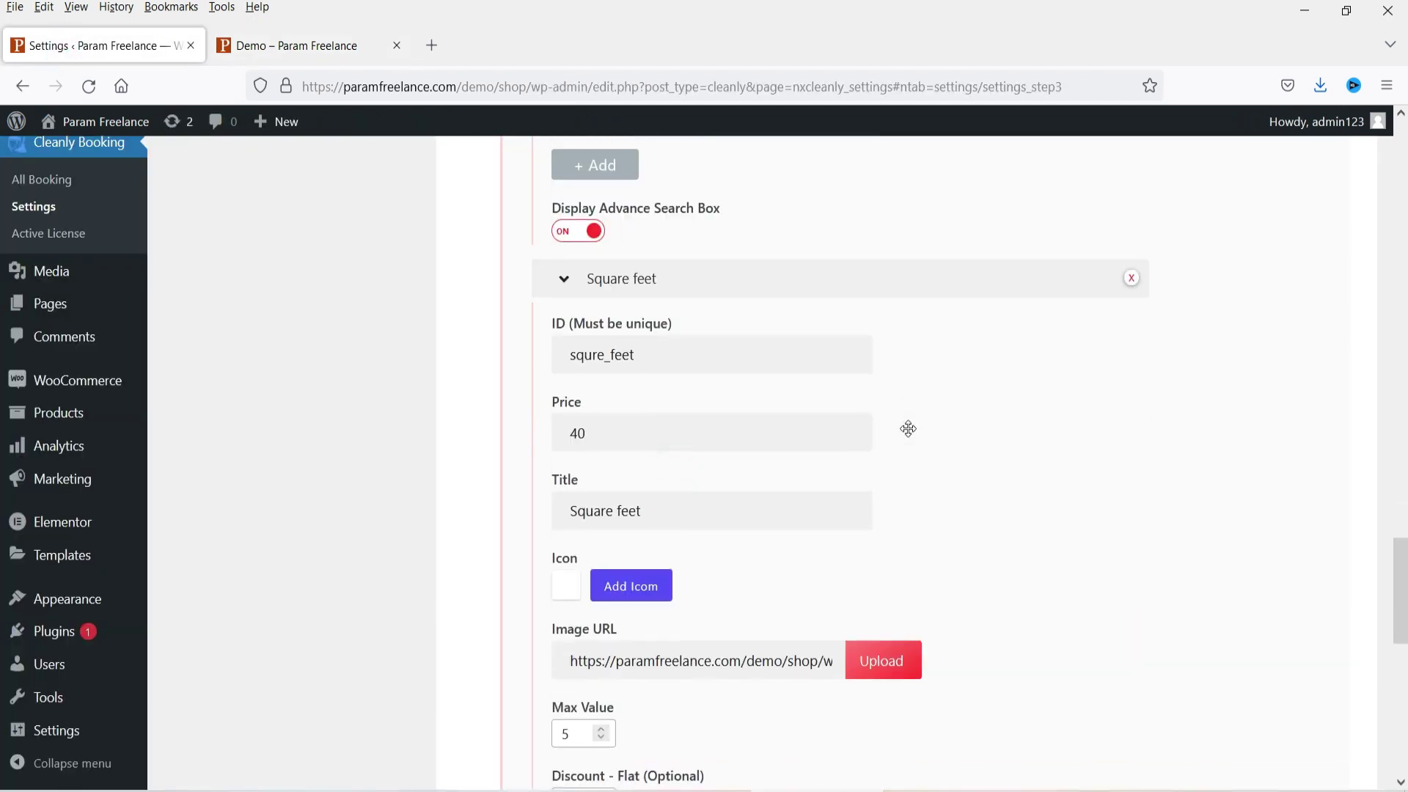
pyautogui.scroll(-3, 742, 506)
pyautogui.scroll(3, 670, 450)
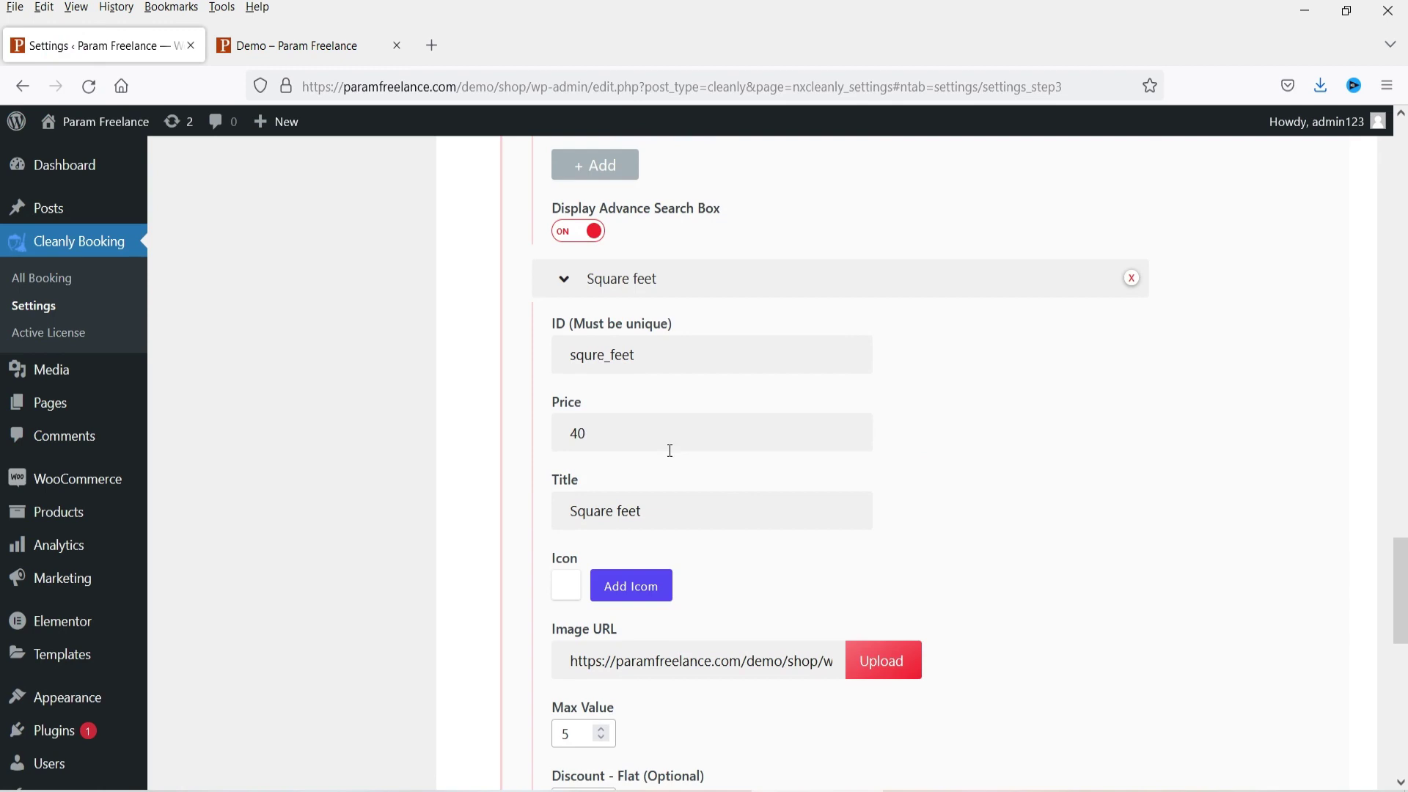
pyautogui.doubleClick(599, 432)
# Step: Compare the Square feet choices on the Demo form, then return to the settings
pyautogui.click(293, 45)
pyautogui.click(630, 431)
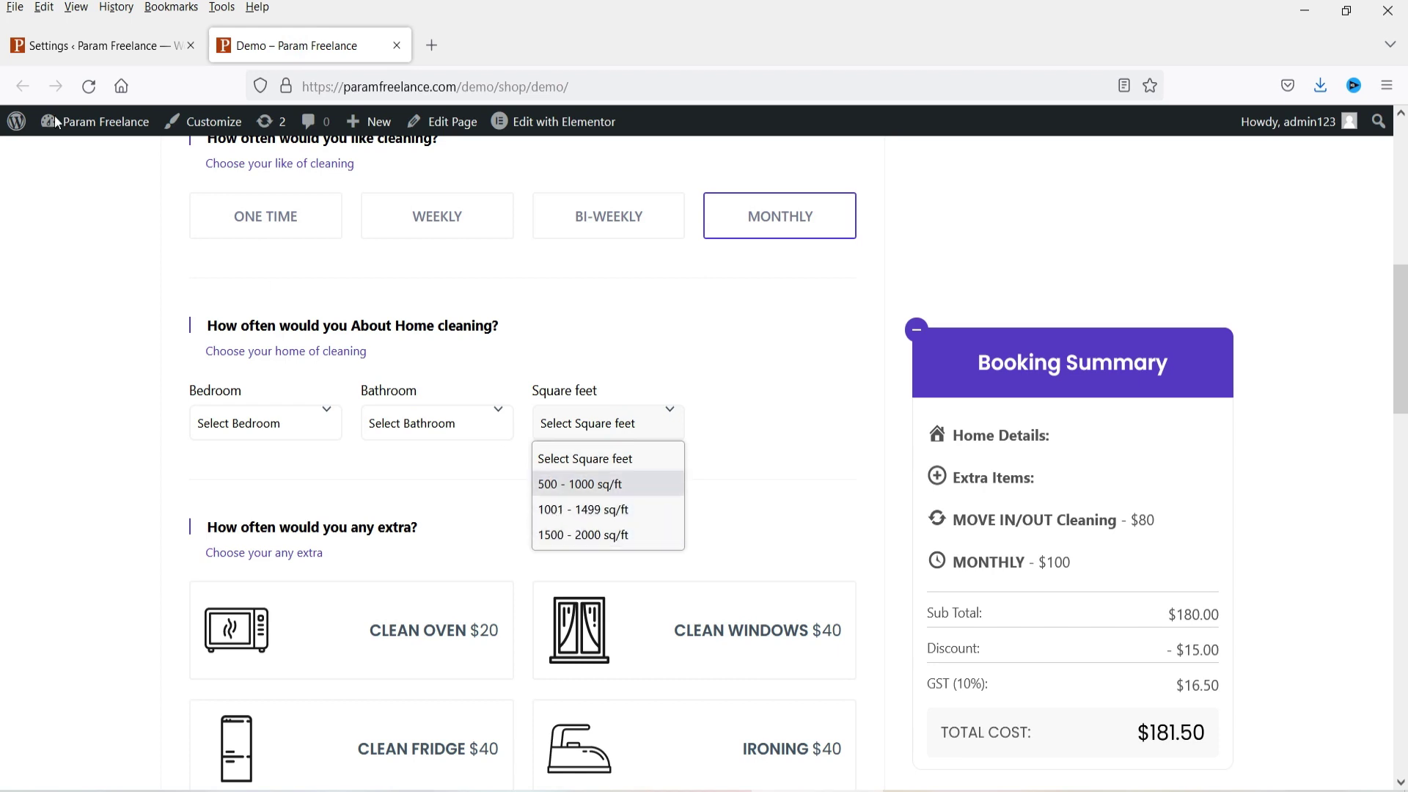
pyautogui.click(51, 45)
pyautogui.scroll(-10, 1088, 403)
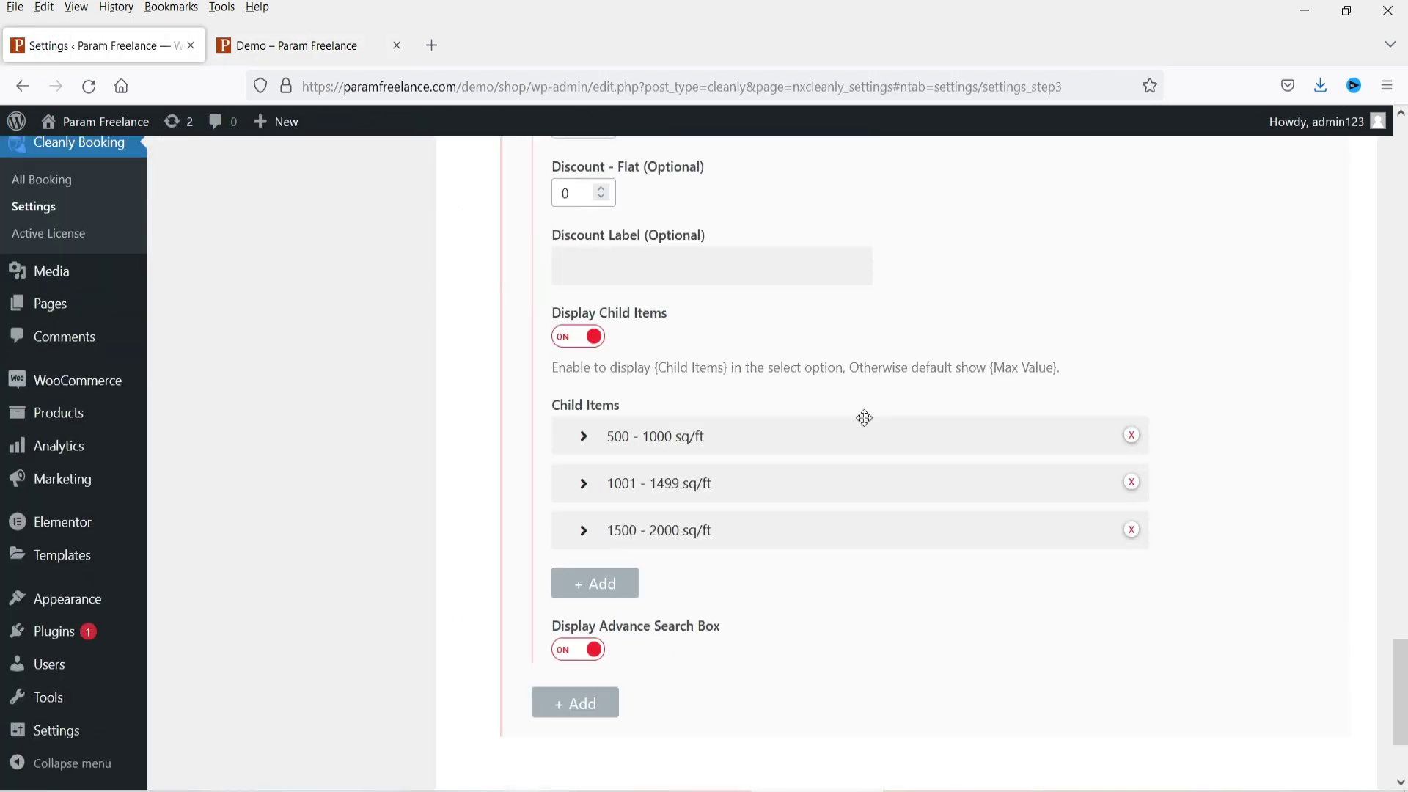
# Step: Review the 500 - 1000, 1001 - 1499 and 1500 - 2000 sq/ft child items, priced 20, 22 and 22
pyautogui.click(584, 438)
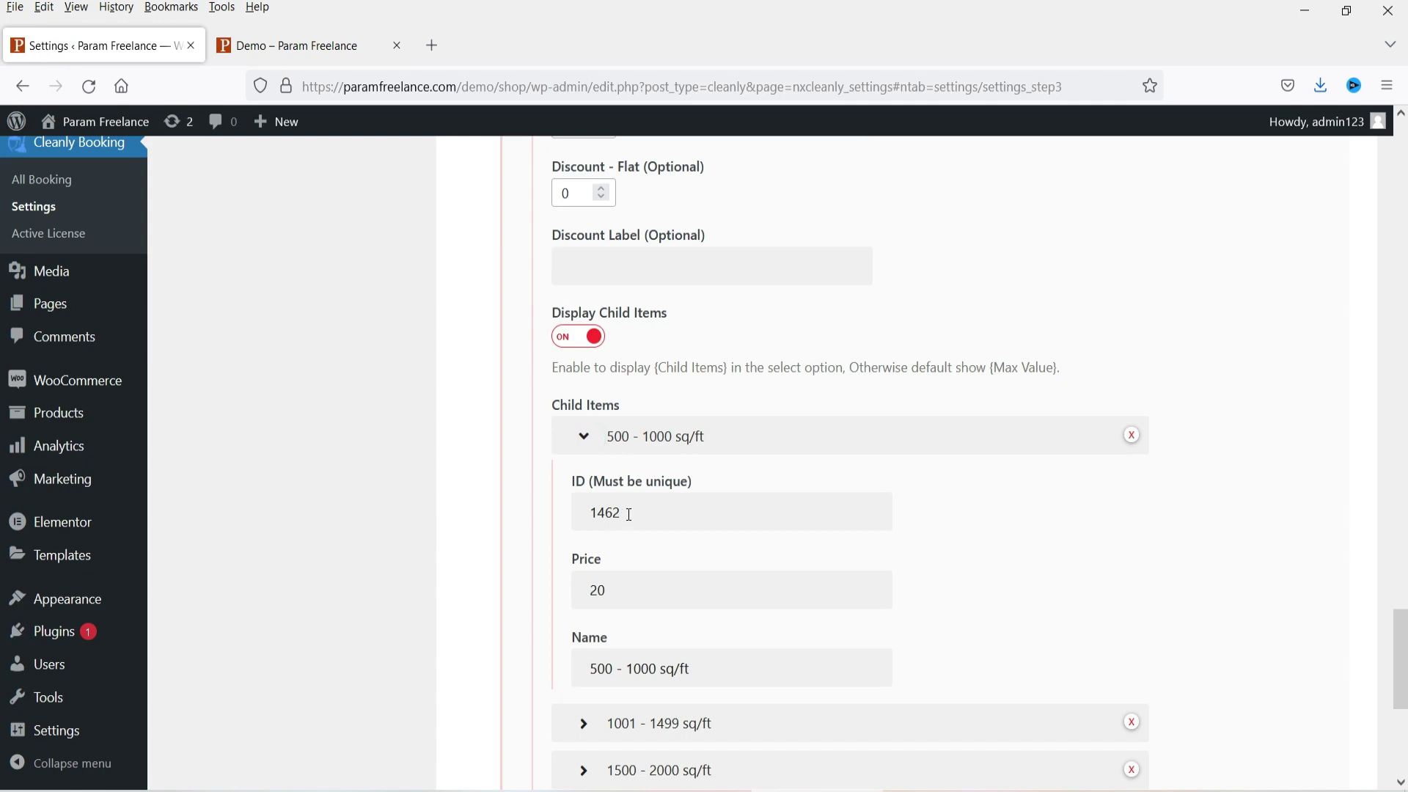
pyautogui.scroll(-3, 968, 468)
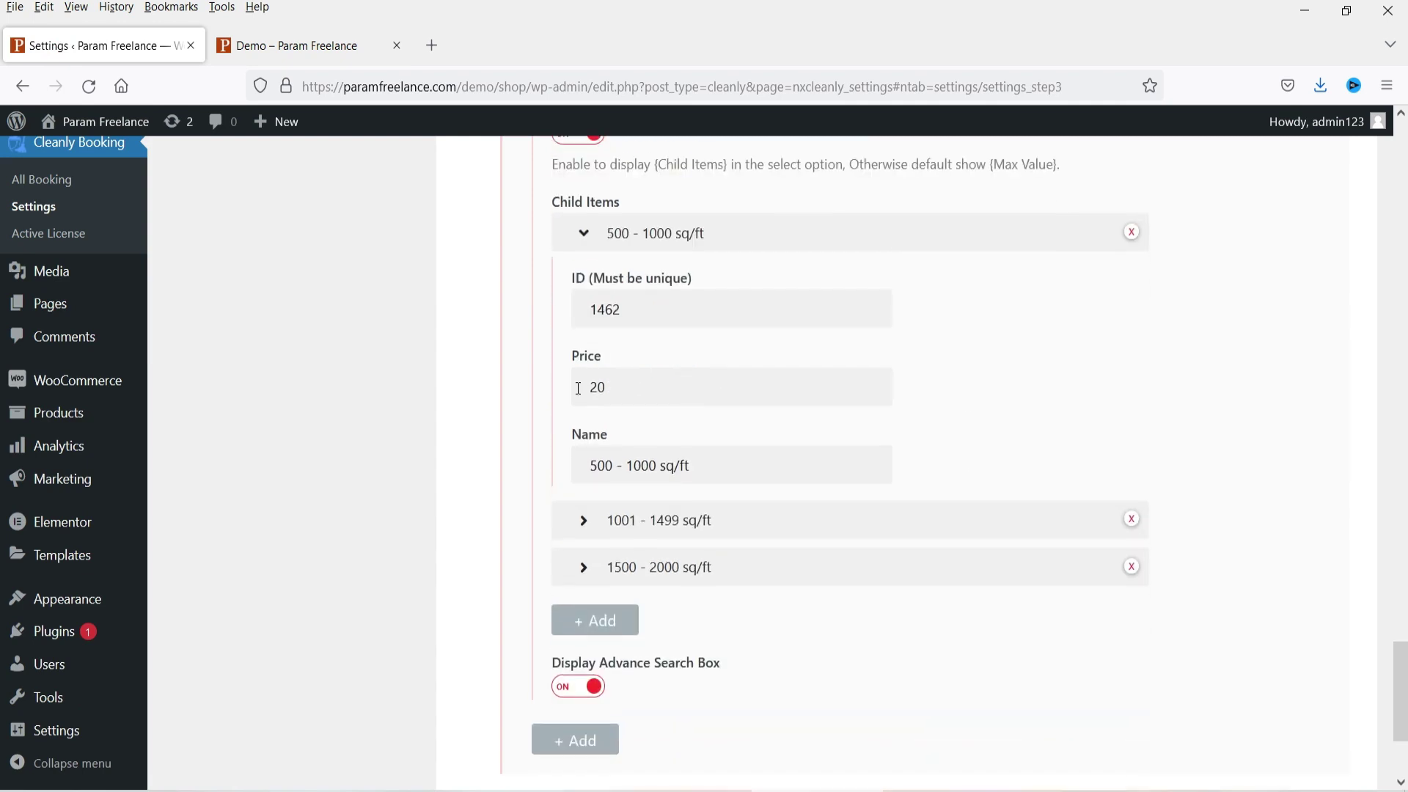
pyautogui.doubleClick(620, 385)
pyautogui.click(711, 521)
pyautogui.scroll(-3, 649, 514)
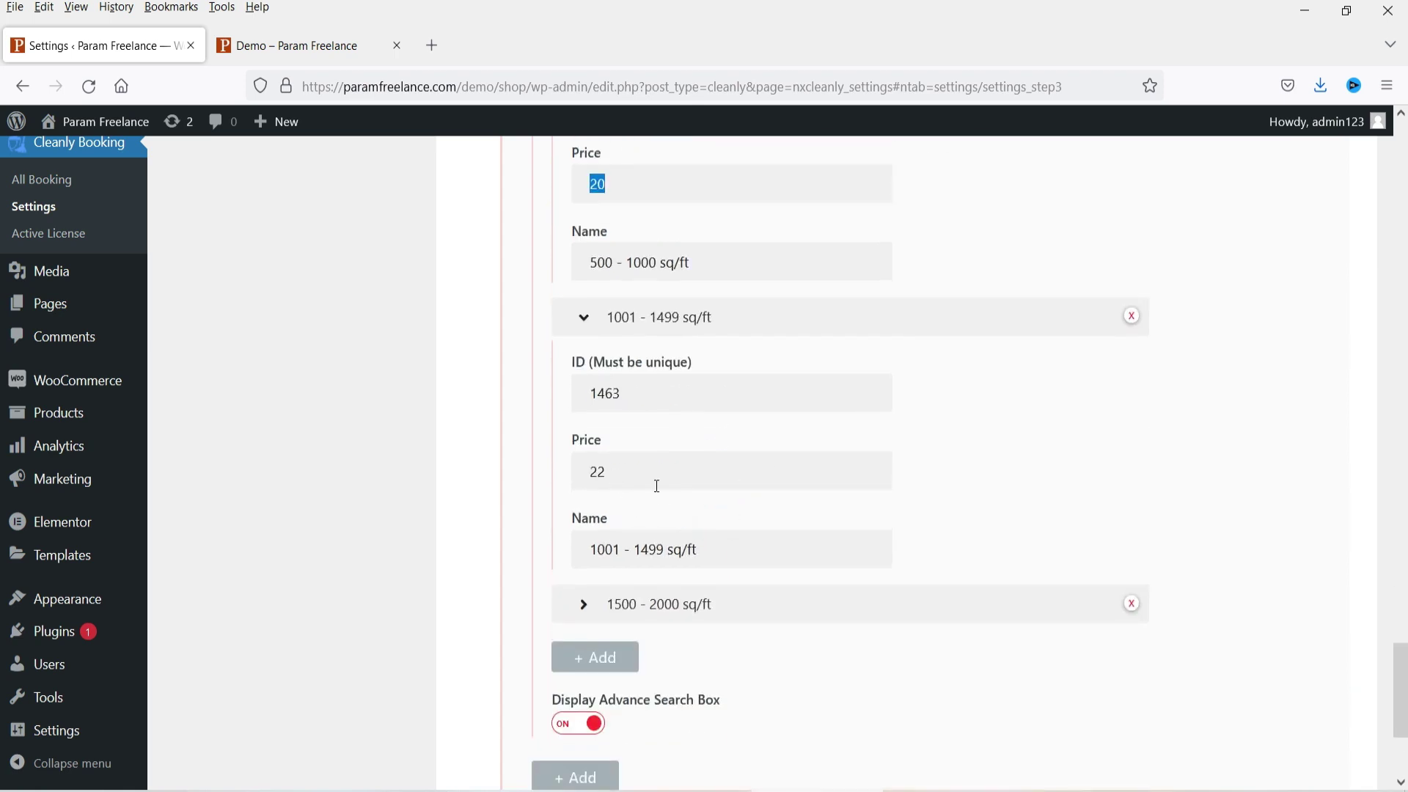
pyautogui.scroll(-3, 657, 486)
pyautogui.click(666, 367)
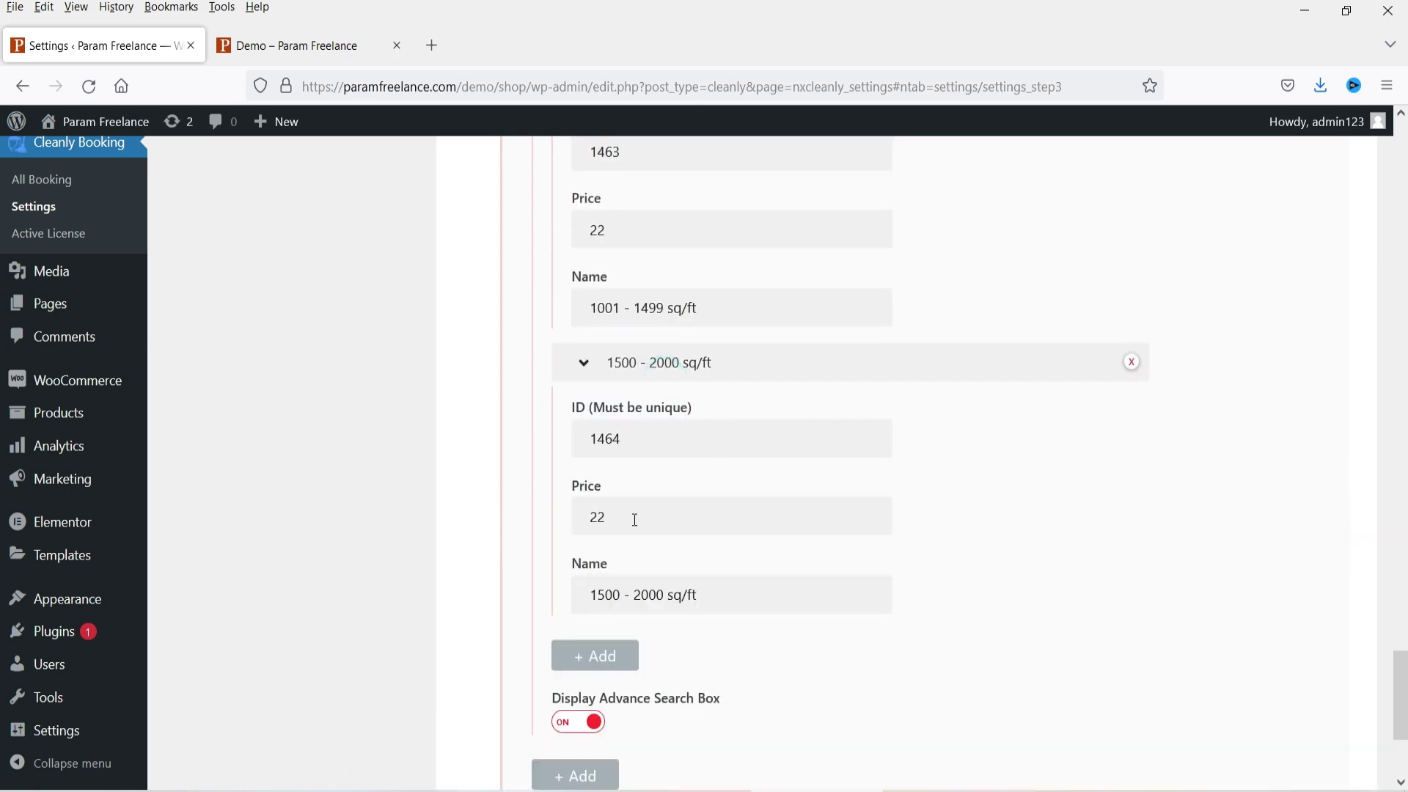
pyautogui.scroll(20, 857, 514)
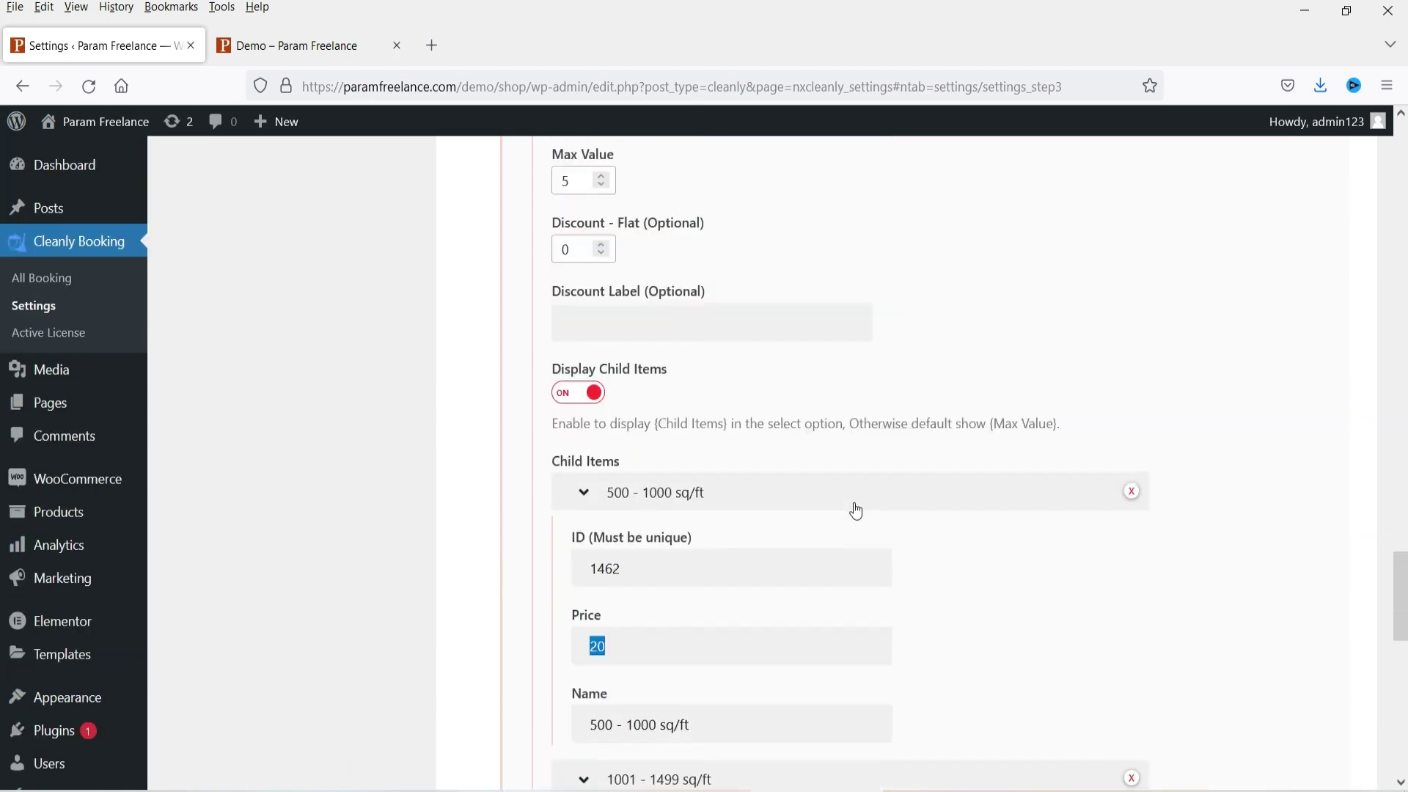
pyautogui.scroll(-20, 846, 514)
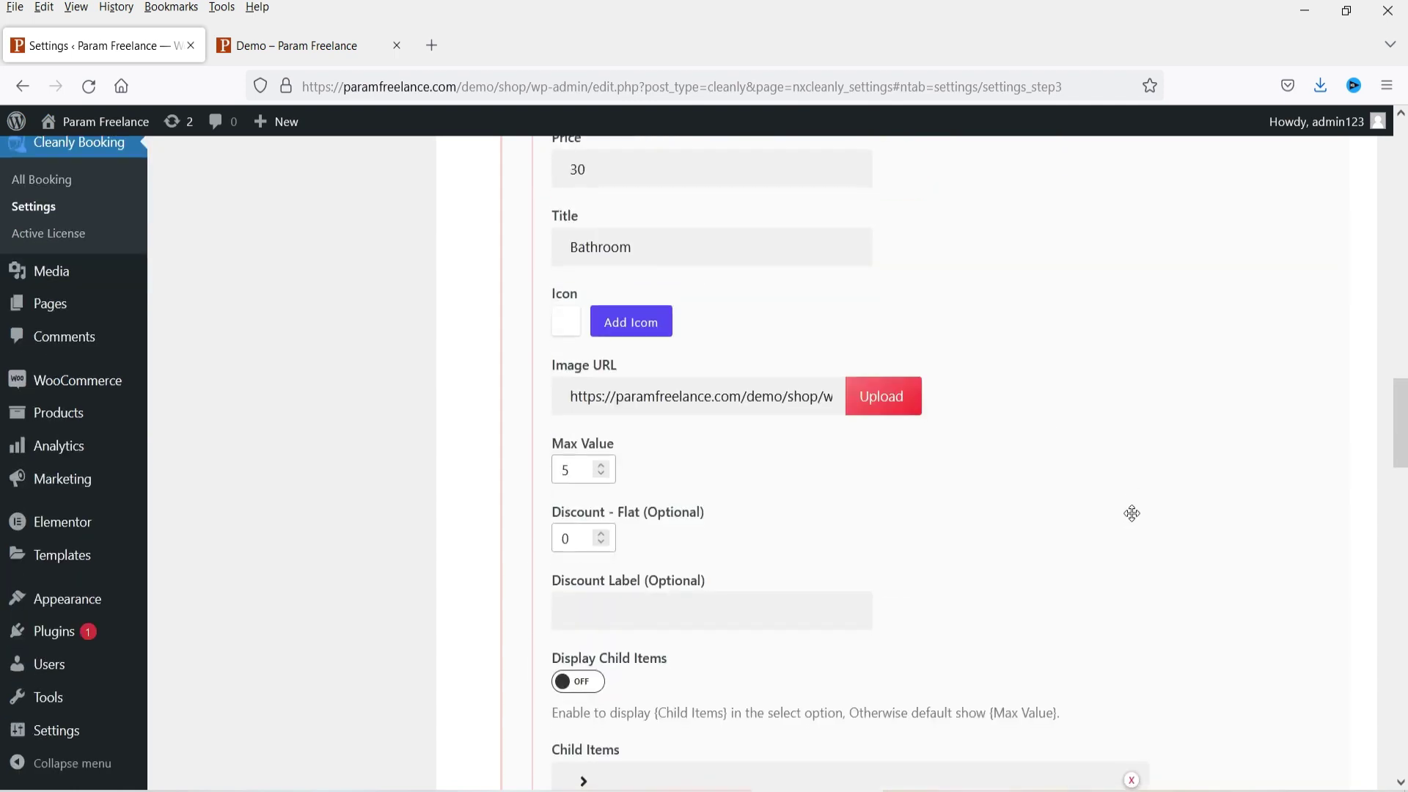
# Step: Save all changes and reload the Demo booking page
pyautogui.click(1268, 708)
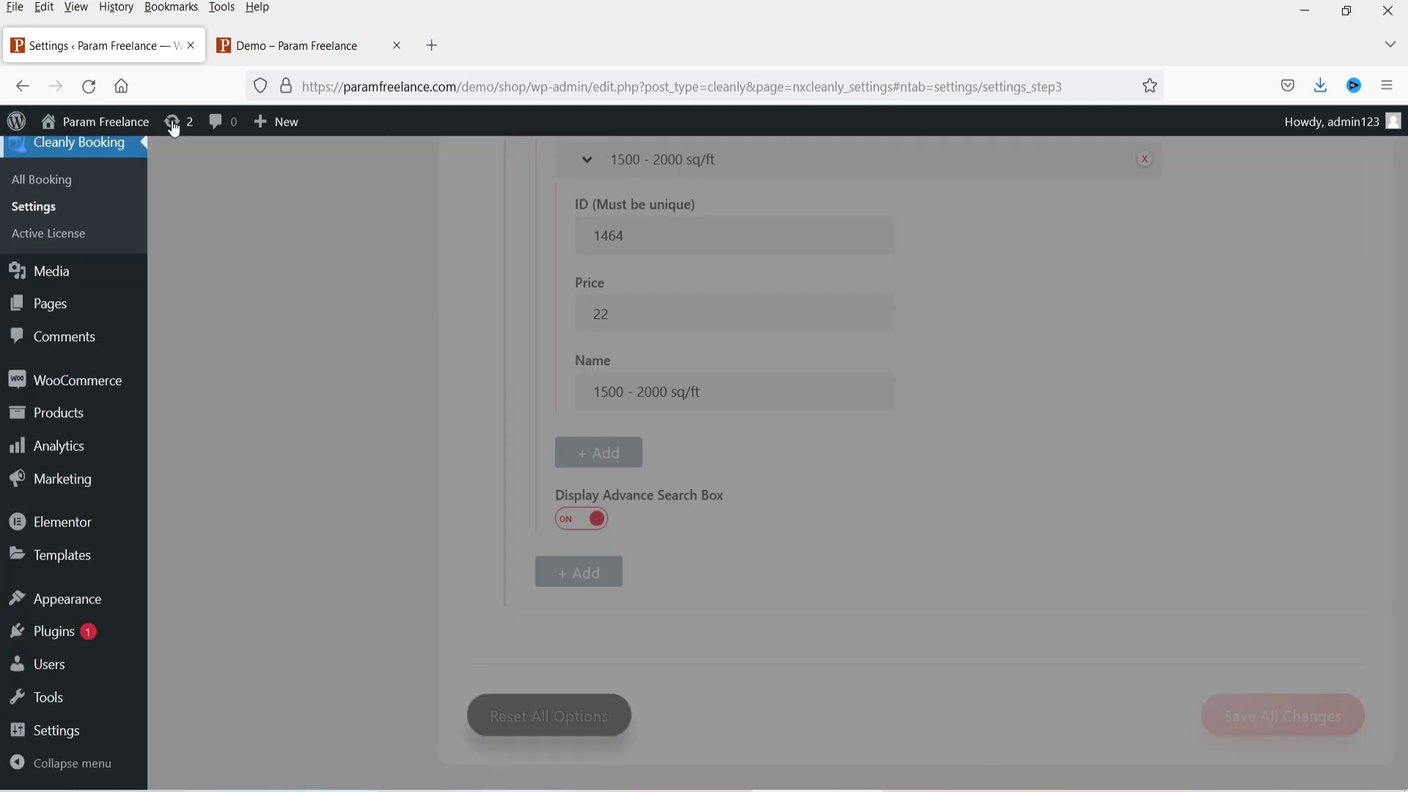
pyautogui.hotkey('ctrl', 'Tab')
pyautogui.press('F5')
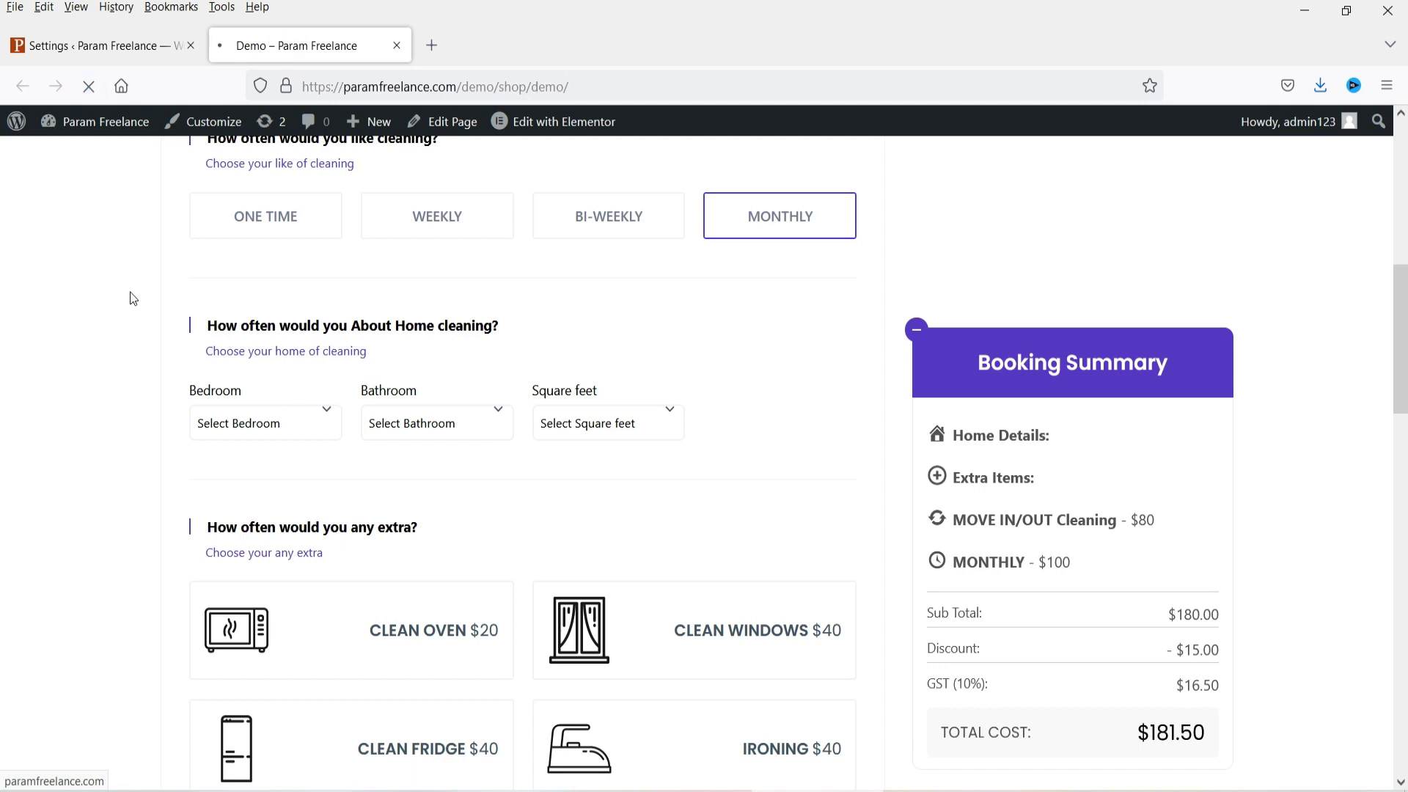
# Step: Choose 1 Bedroom ($20) and 1 Bathroom ($30) on the demo booking form
pyautogui.click(283, 421)
pyautogui.click(268, 483)
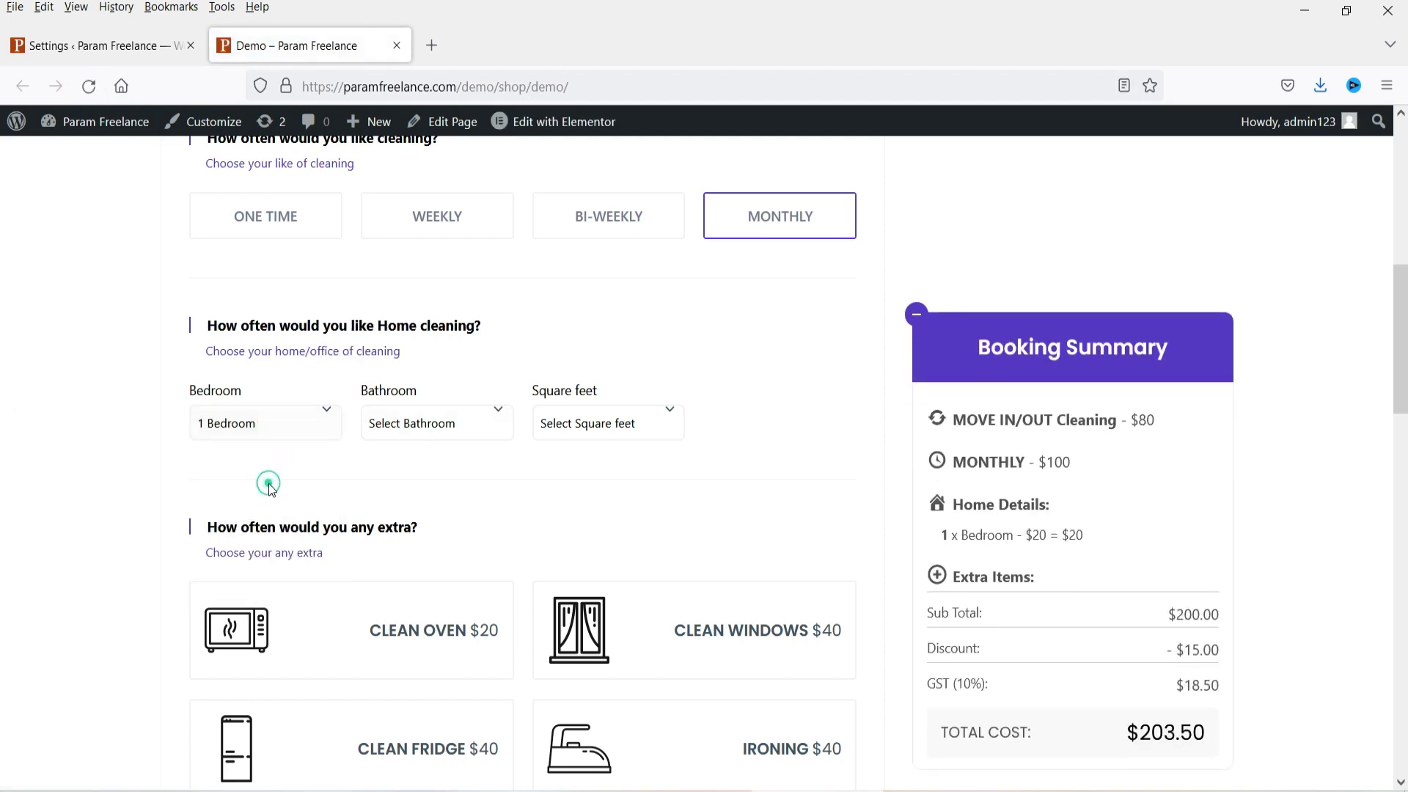
pyautogui.moveTo(1026, 539); pyautogui.dragTo(1086, 539)
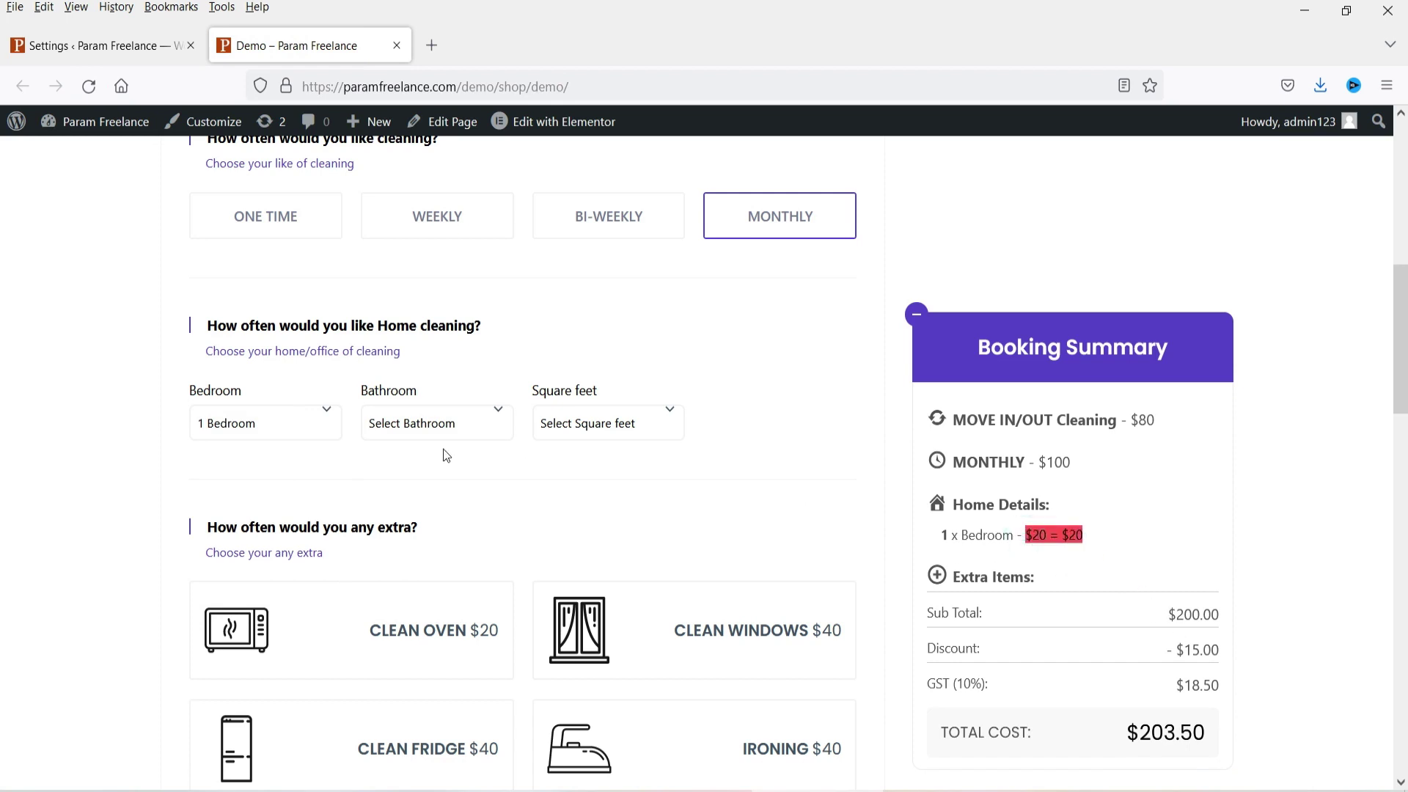
pyautogui.click(446, 423)
pyautogui.click(443, 485)
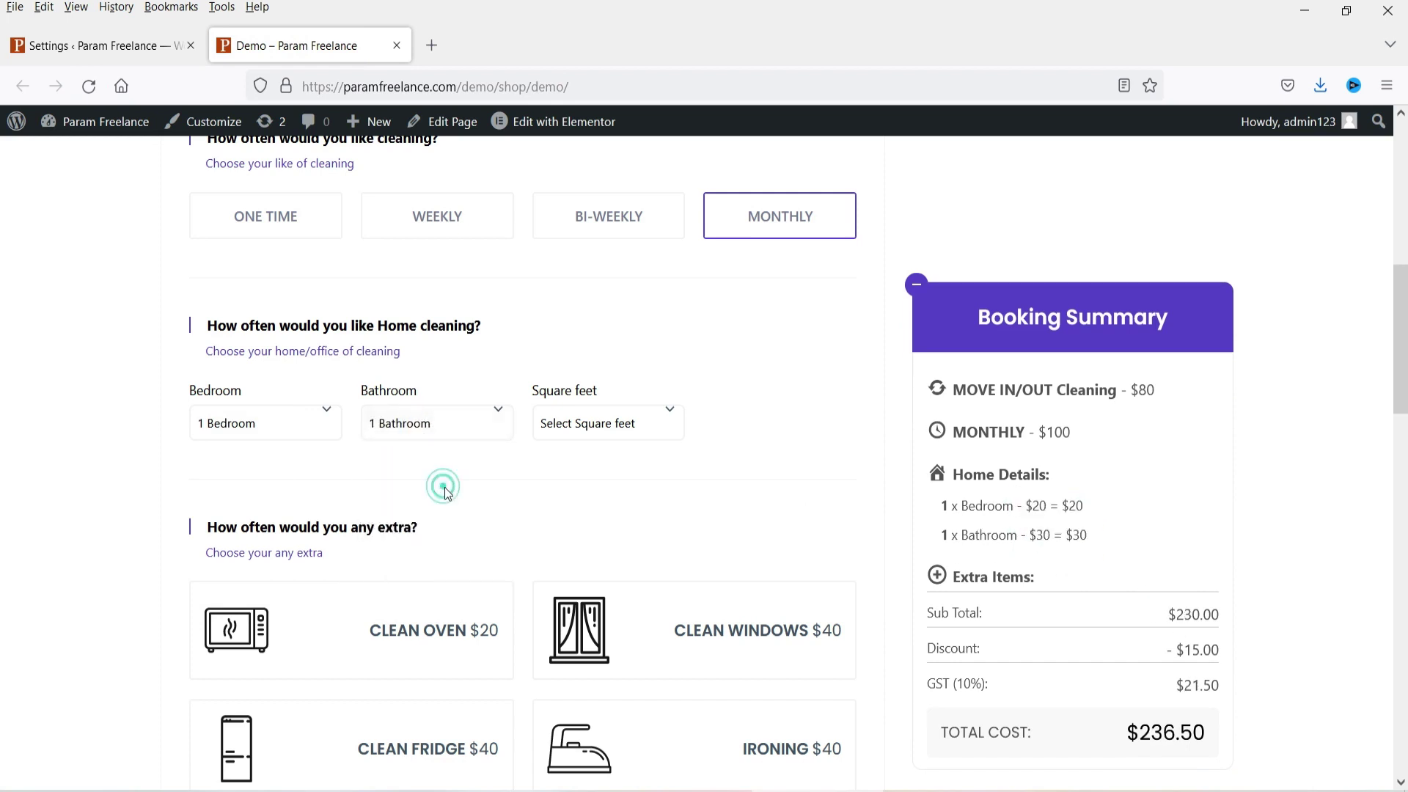
pyautogui.moveTo(1090, 537); pyautogui.dragTo(961, 551)
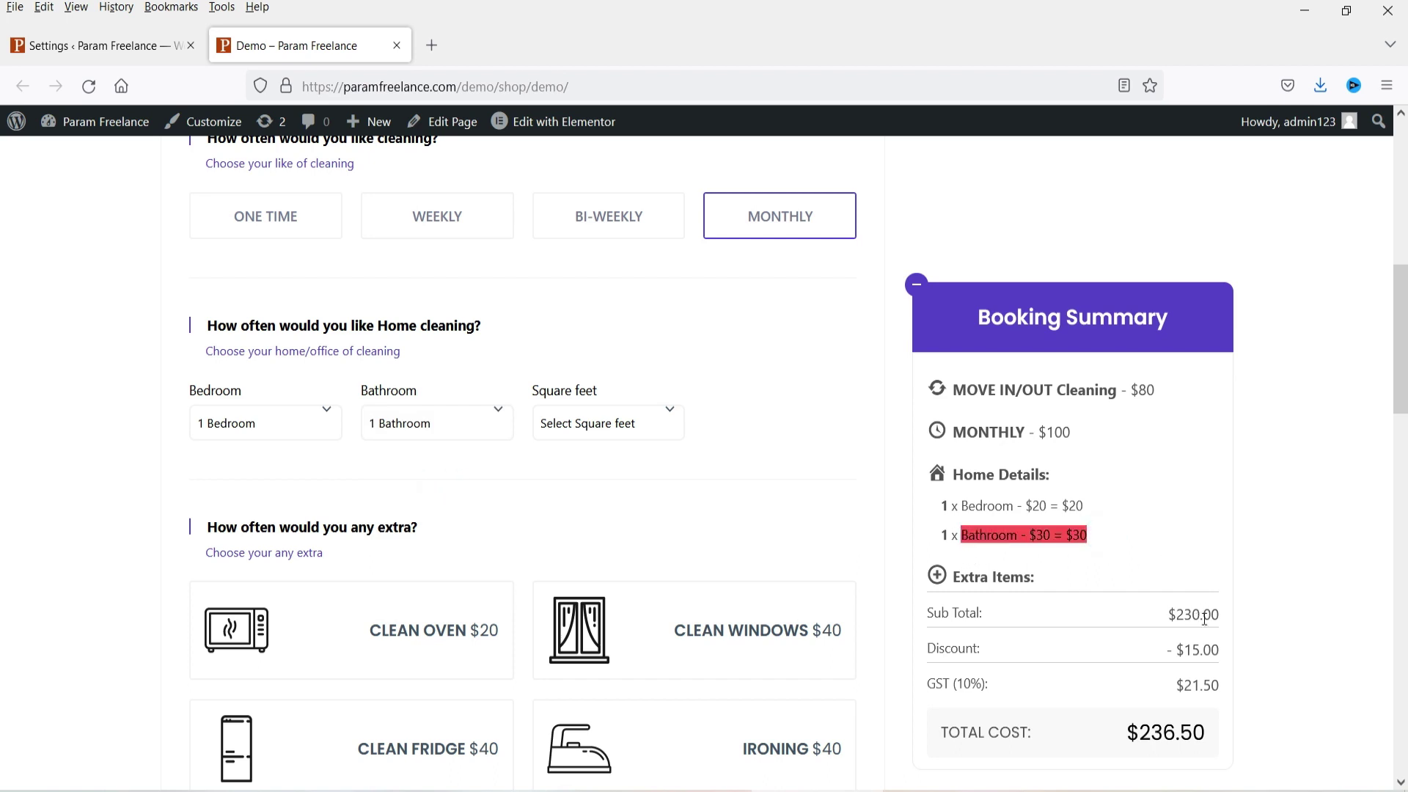
# Step: Choose 500 - 1000 sq/ft, bringing the Booking Summary total to $258.50
pyautogui.click(628, 423)
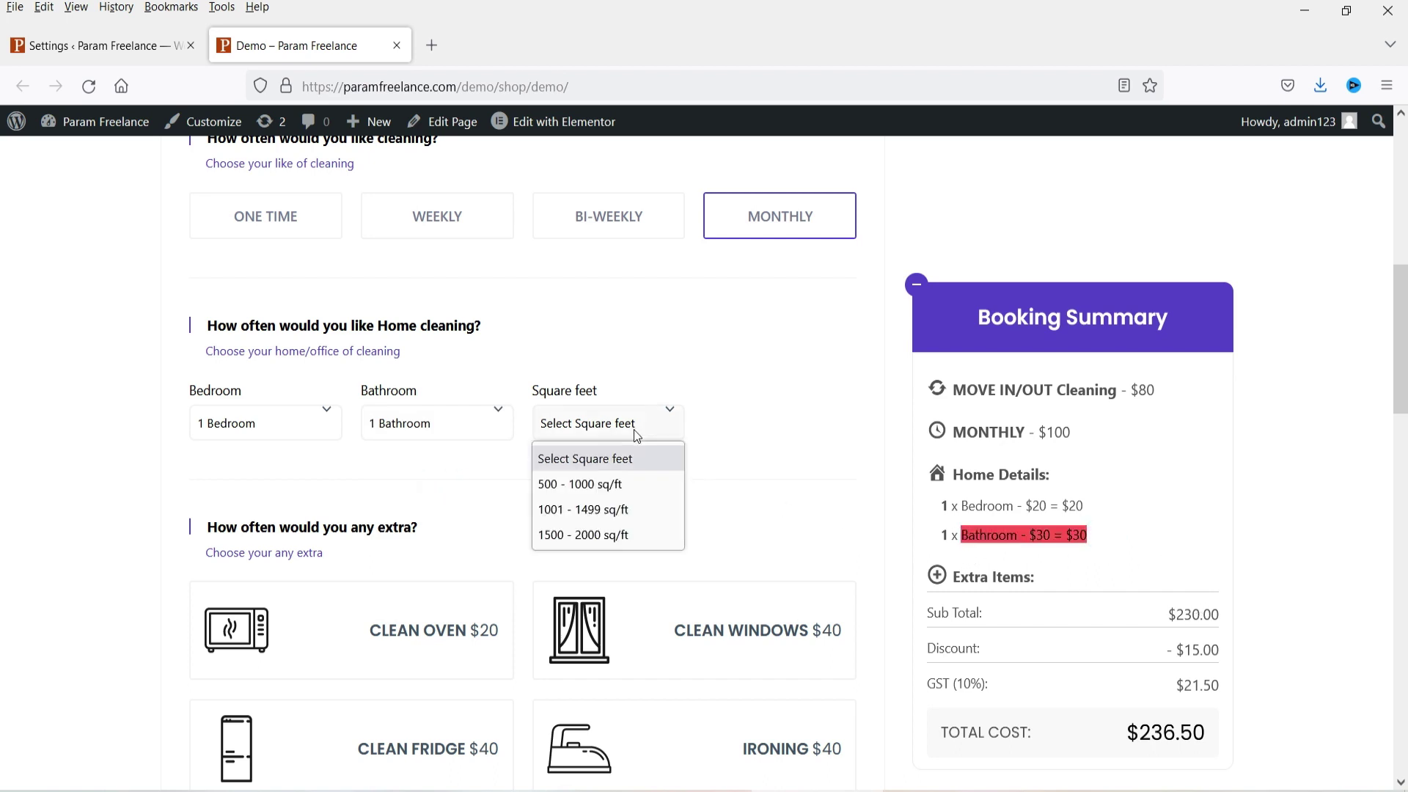
pyautogui.click(628, 484)
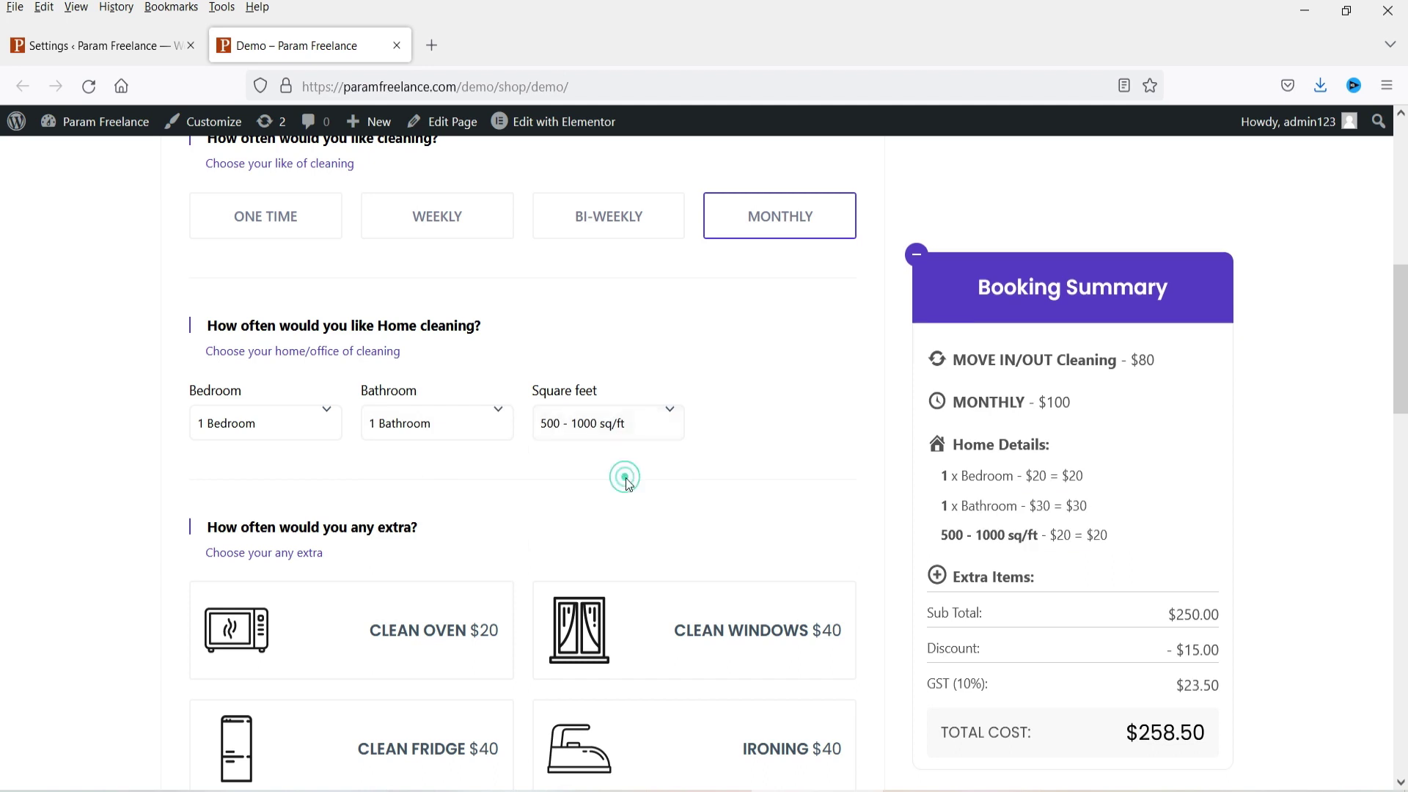
pyautogui.click(1122, 535)
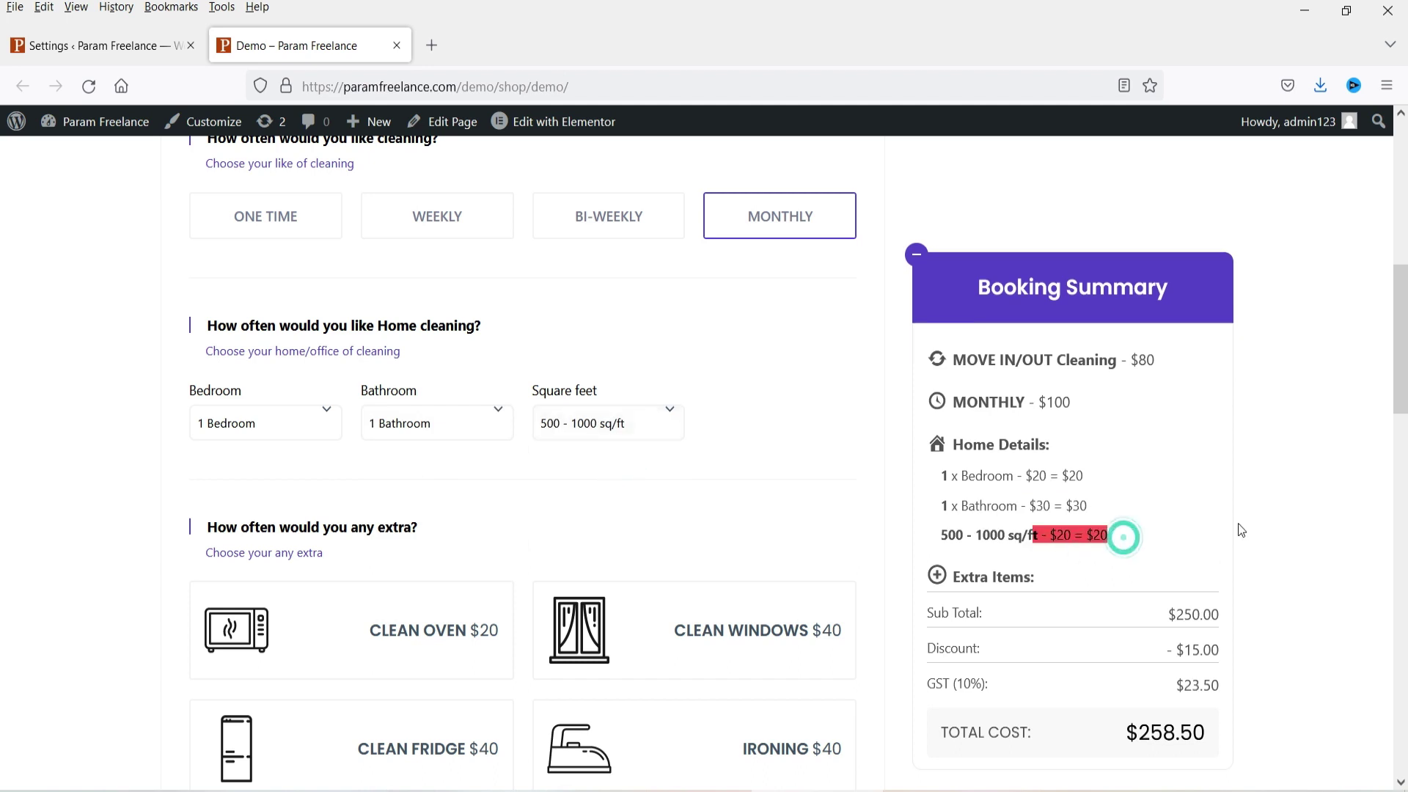
pyautogui.click(1377, 474)
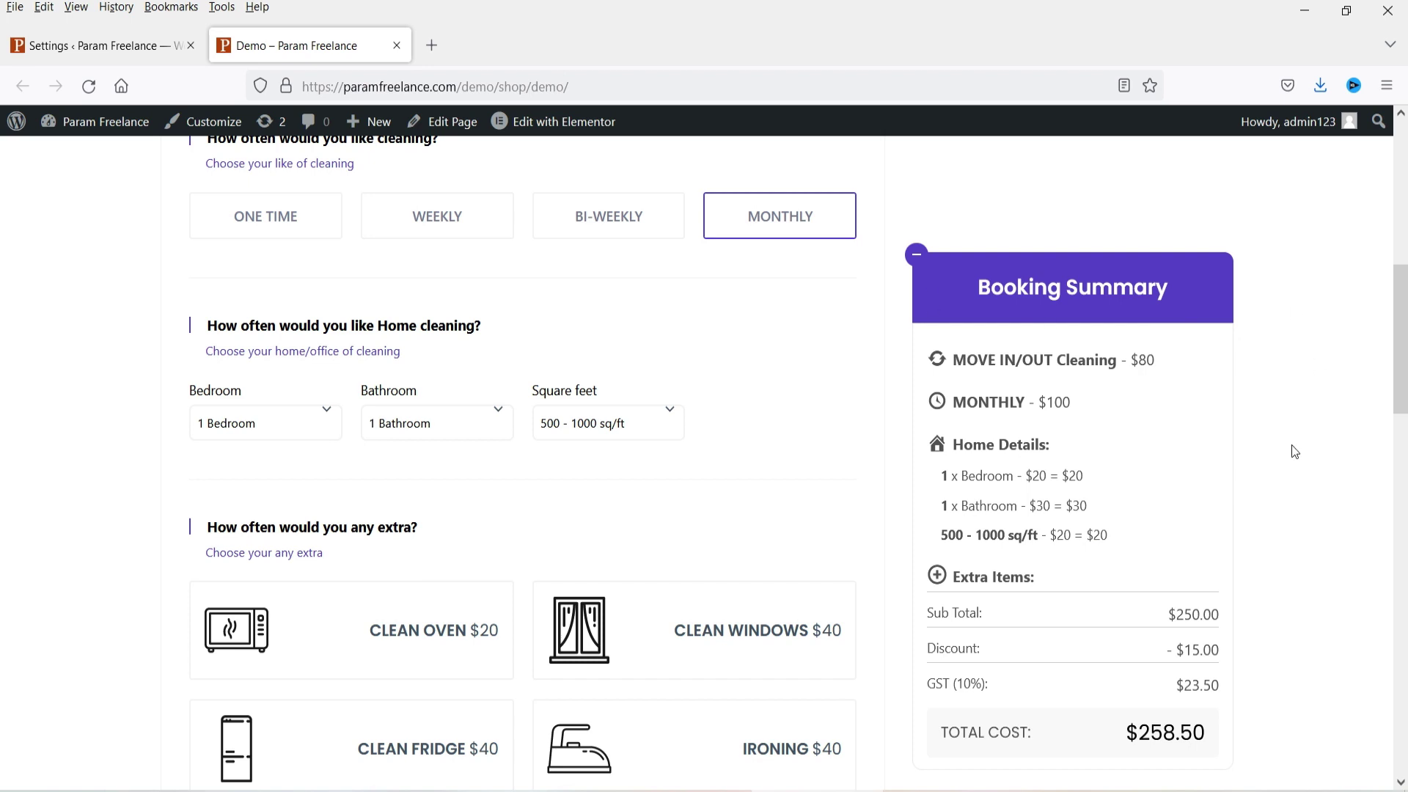
# Step: Open the Step 4 Extra settings and compare them with the extras heading on the demo page
pyautogui.click(89, 46)
pyautogui.scroll(10, 331, 424)
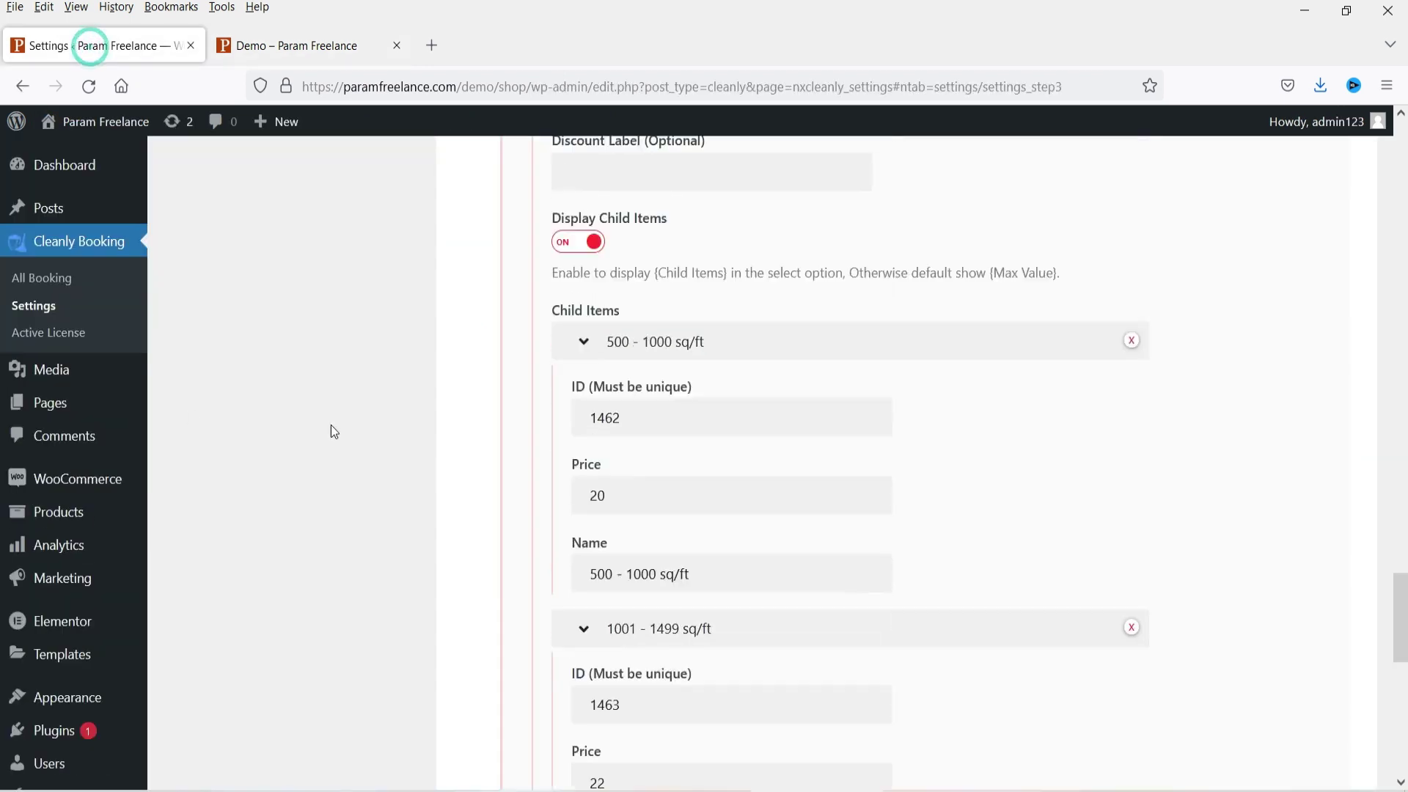
pyautogui.scroll(15, 326, 423)
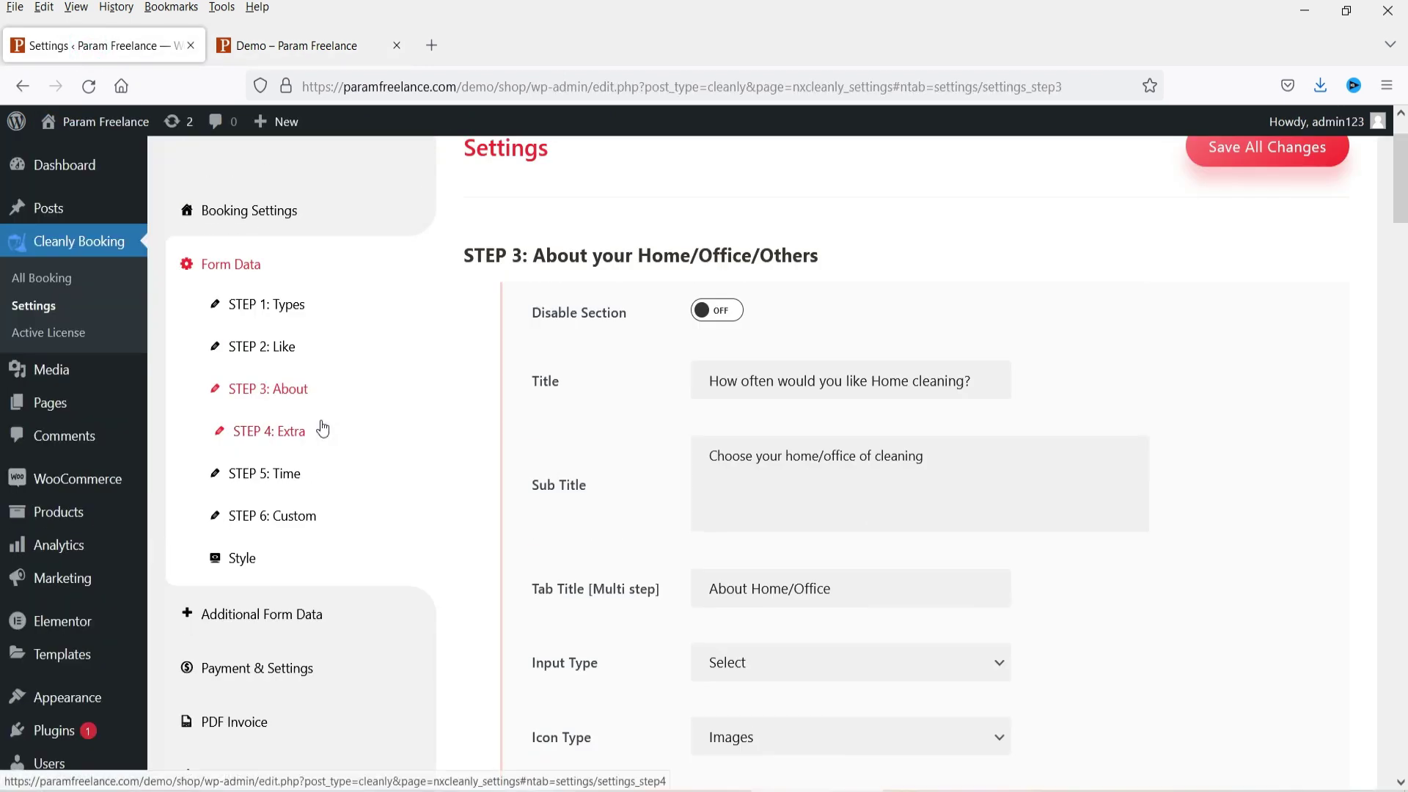
pyautogui.click(286, 433)
pyautogui.scroll(-3, 1163, 363)
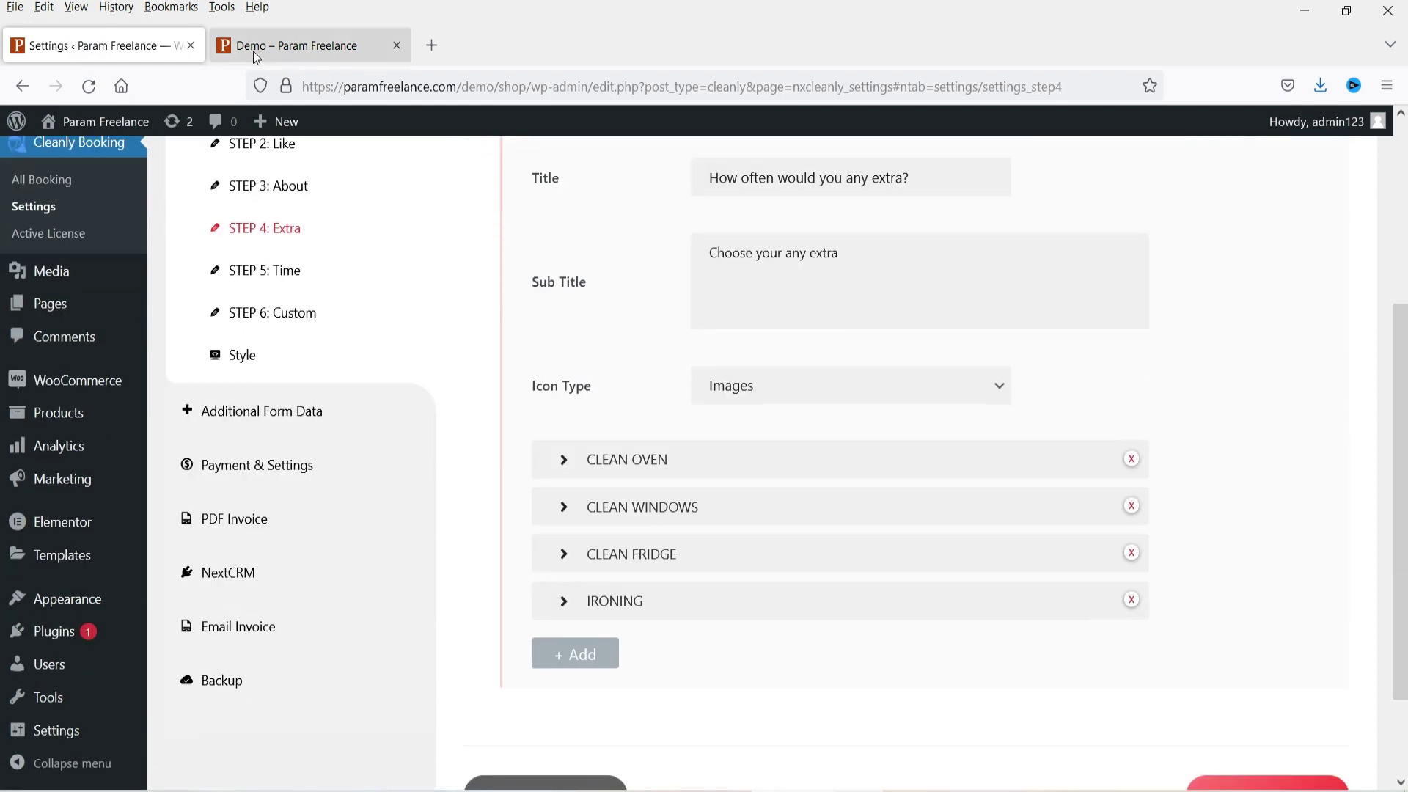
pyautogui.click(260, 47)
pyautogui.scroll(-4, 270, 223)
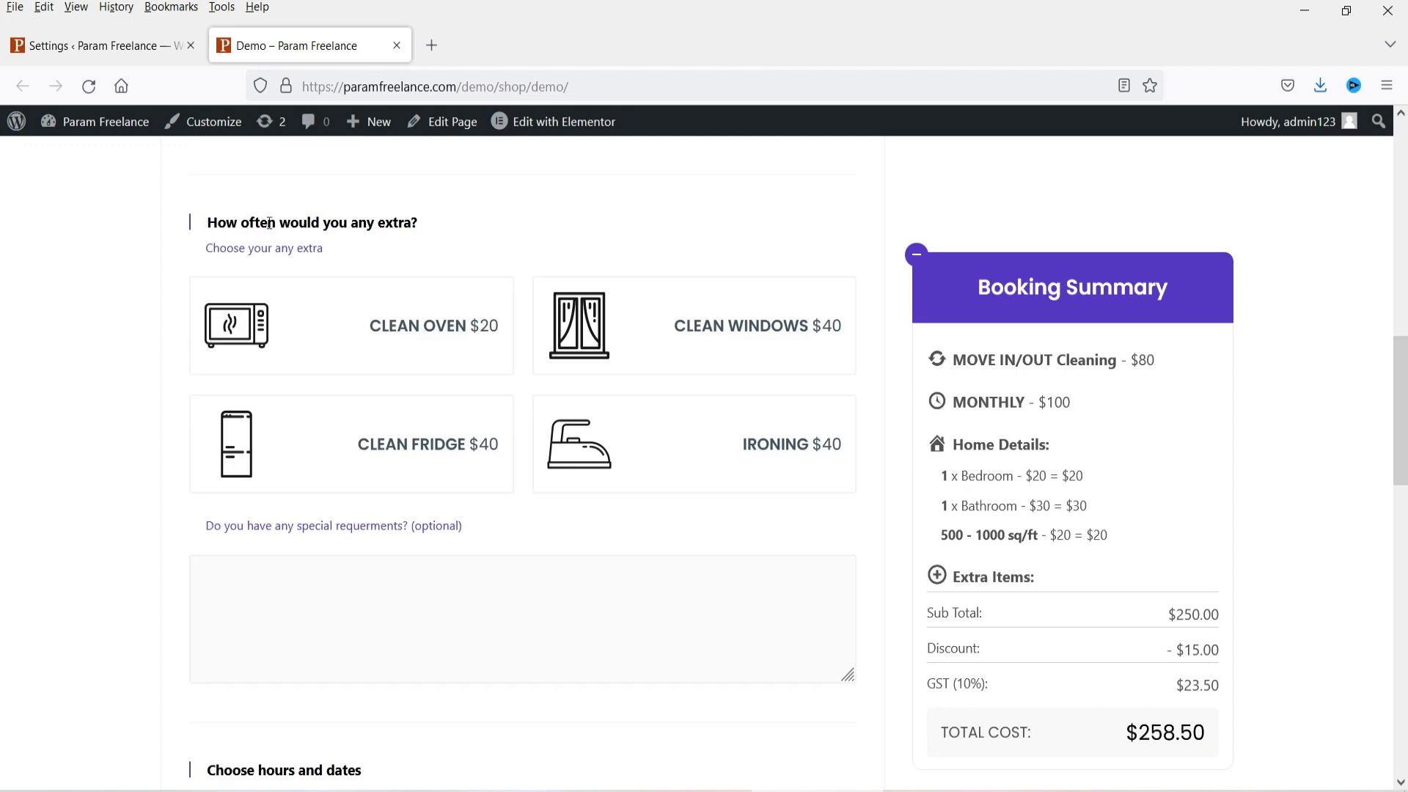
pyautogui.moveTo(211, 226); pyautogui.dragTo(441, 231)
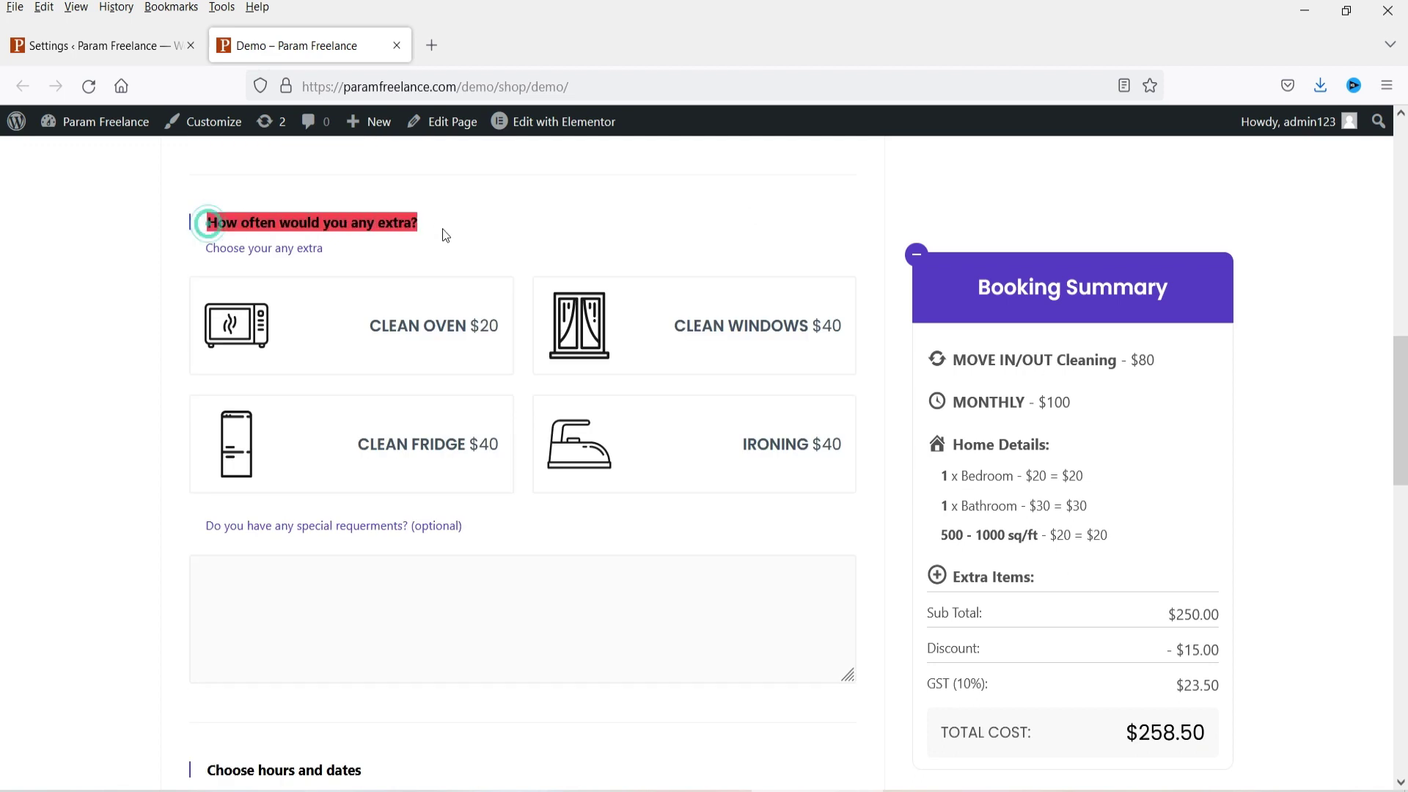
pyautogui.click(79, 45)
pyautogui.scroll(4, 774, 443)
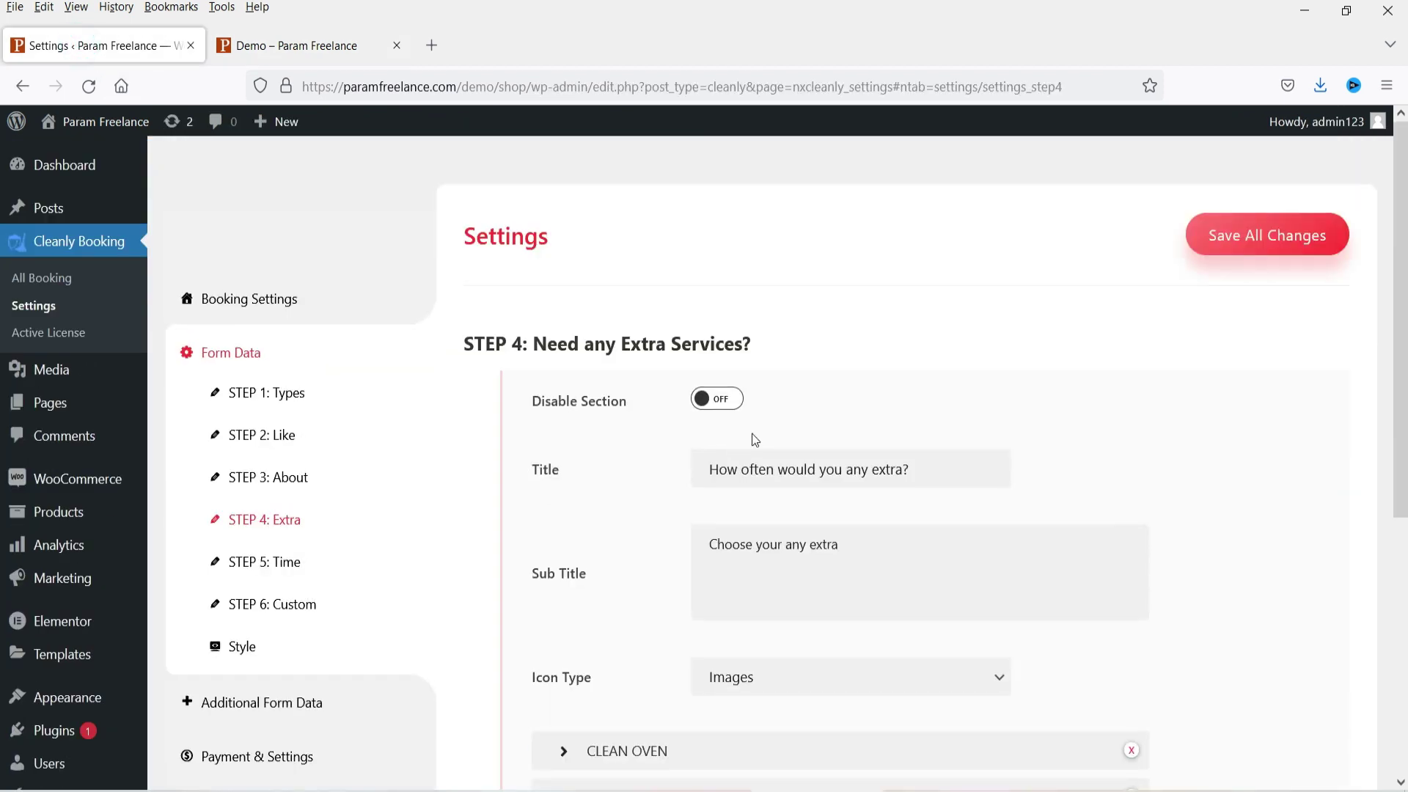
# Step: Retitle Step 4 to 'Would you like to clean extra items?', correcting the 'estra' typo
pyautogui.moveTo(932, 468); pyautogui.dragTo(601, 468)
pyautogui.write('Would you like')
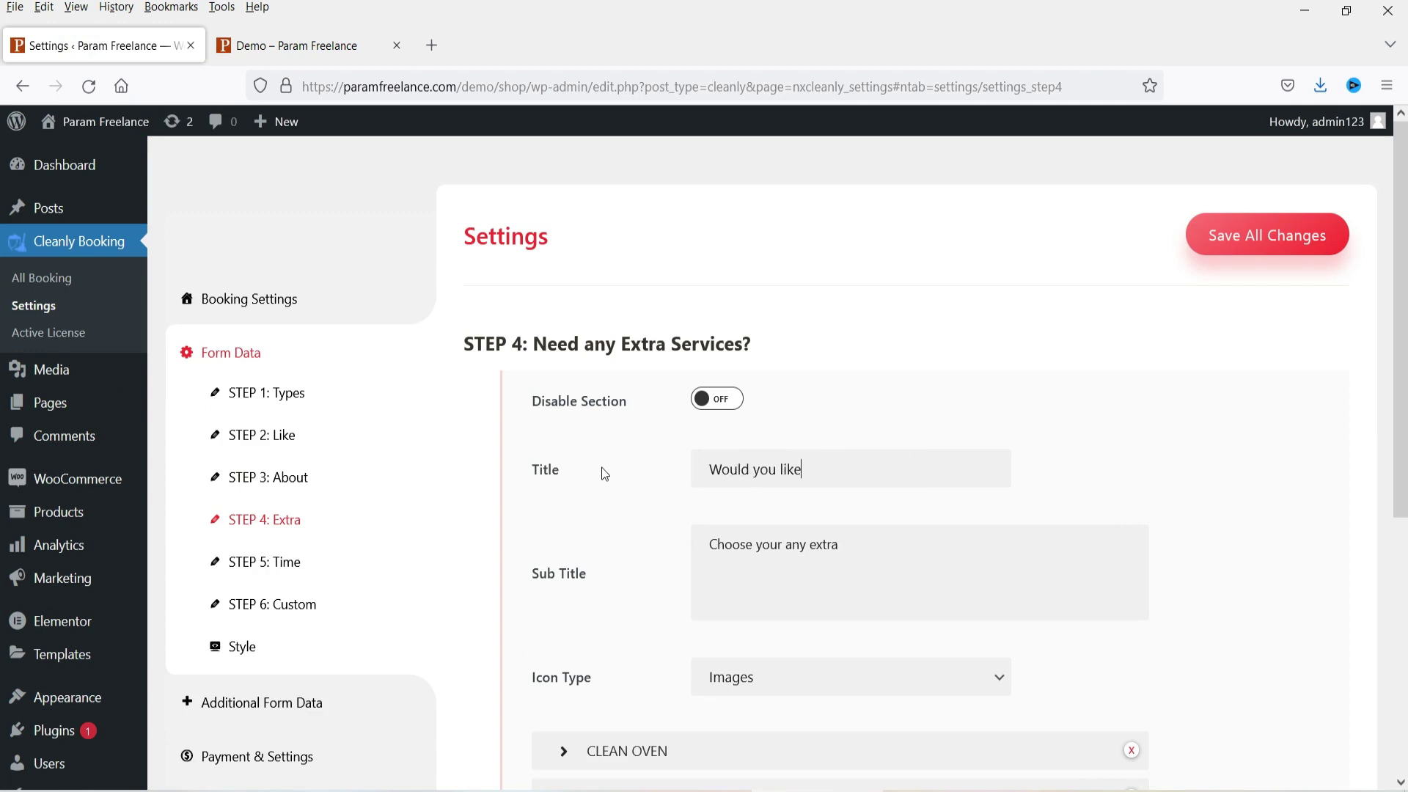
pyautogui.write(' to clean estra items?')
pyautogui.scroll(-1, 1102, 382)
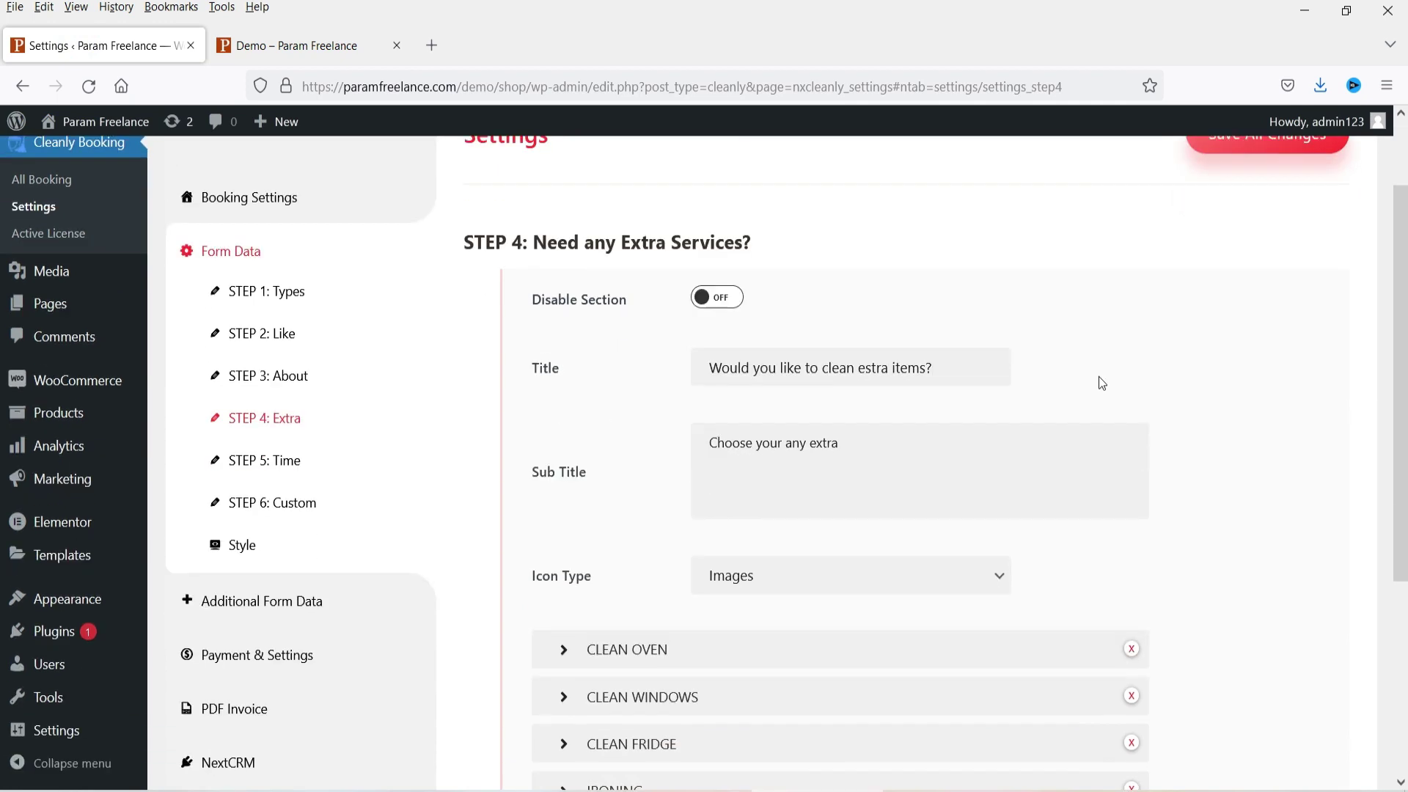
pyautogui.click(867, 370)
pyautogui.moveTo(864, 369); pyautogui.dragTo(870, 368)
pyautogui.write('x')
pyautogui.scroll(-4, 936, 467)
# Step: Keep the icon type as Images and review the CLEAN OVEN title and price
pyautogui.click(771, 575)
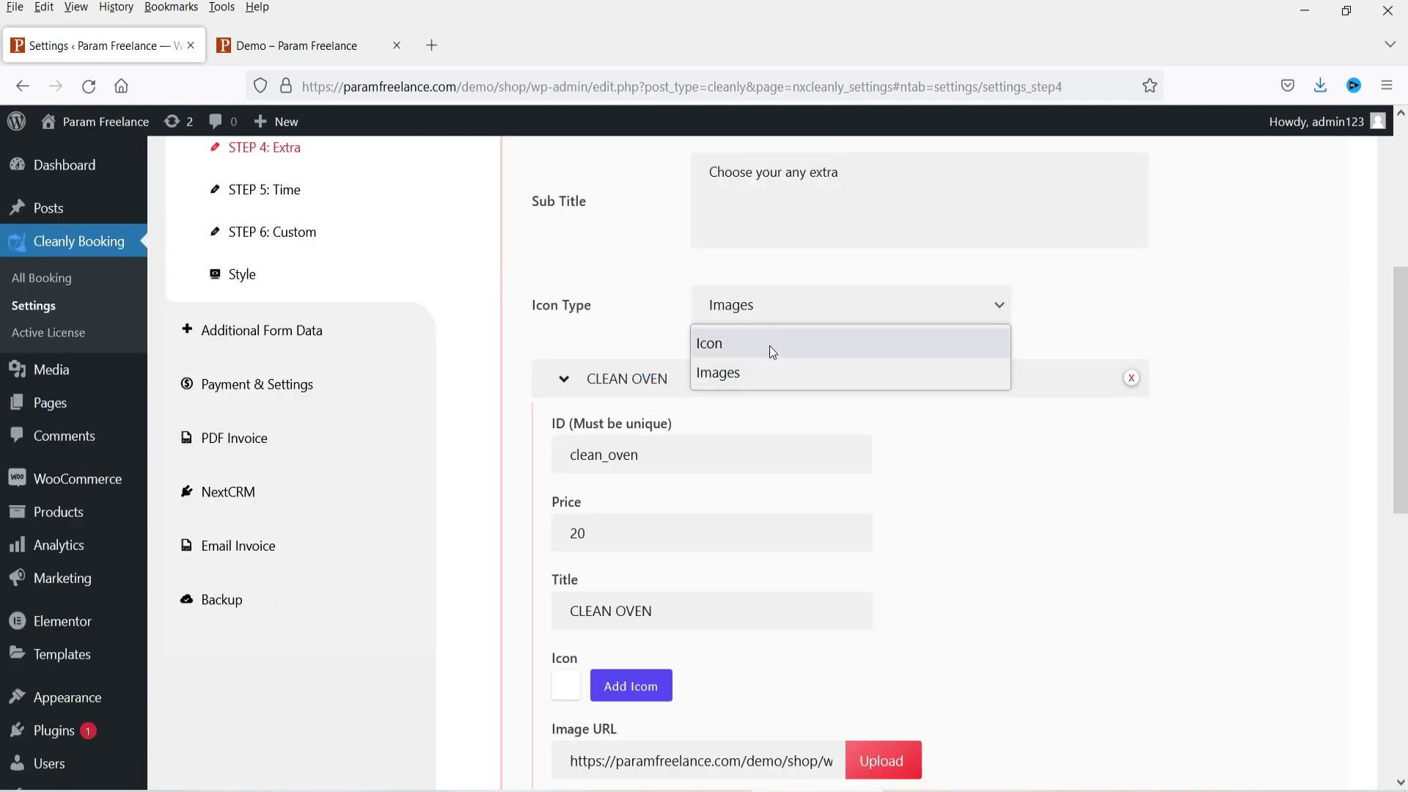
pyautogui.click(1076, 517)
pyautogui.scroll(-3, 1031, 499)
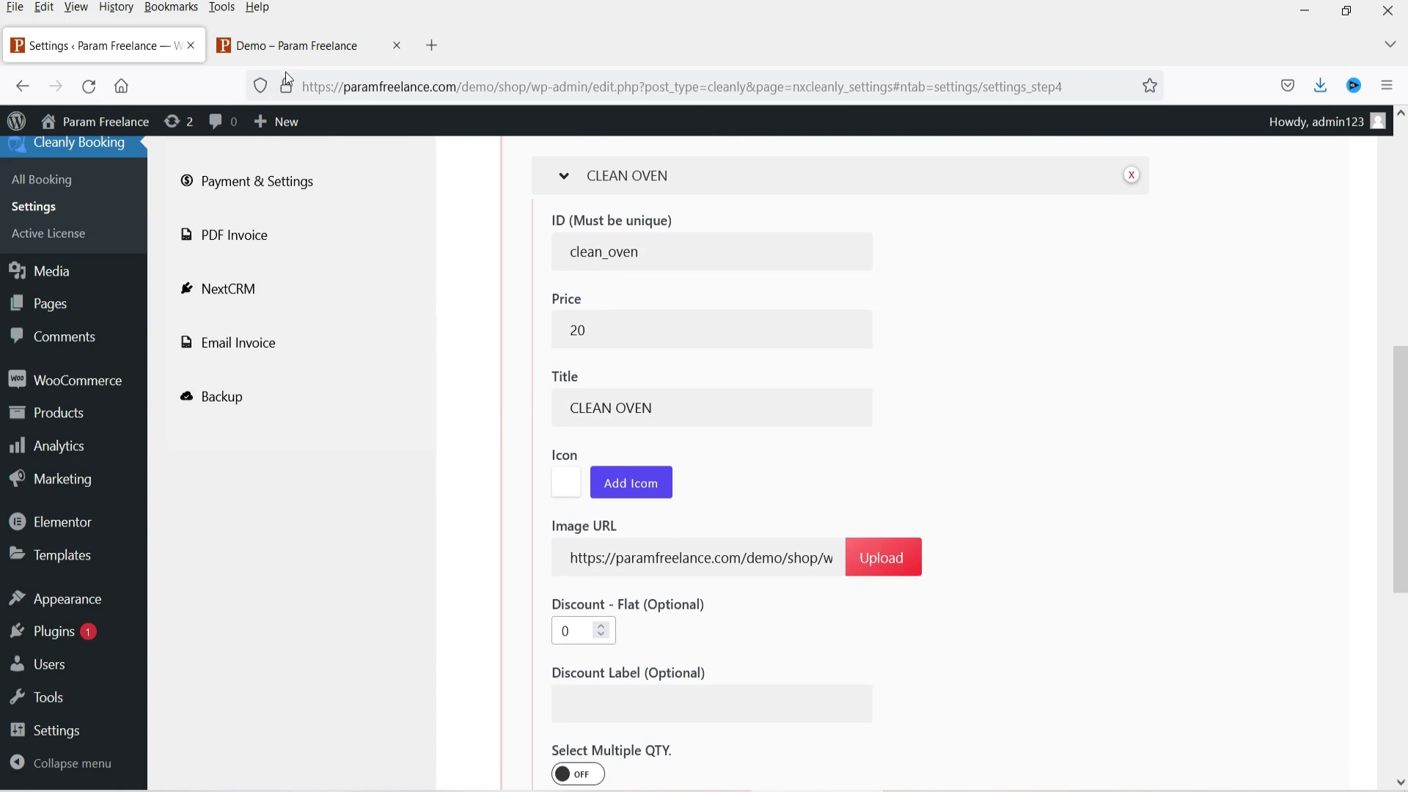
pyautogui.tripleClick(670, 410)
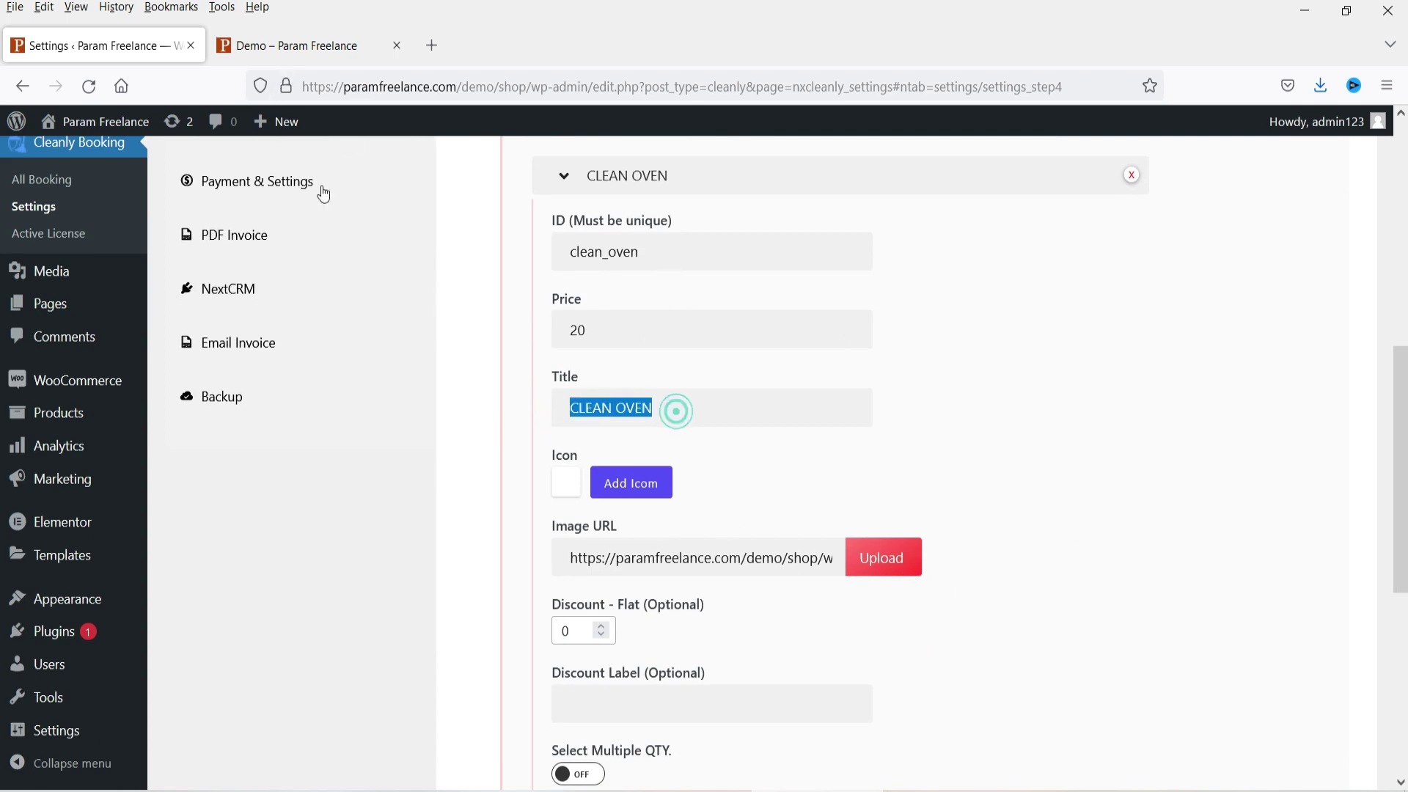
pyautogui.click(283, 43)
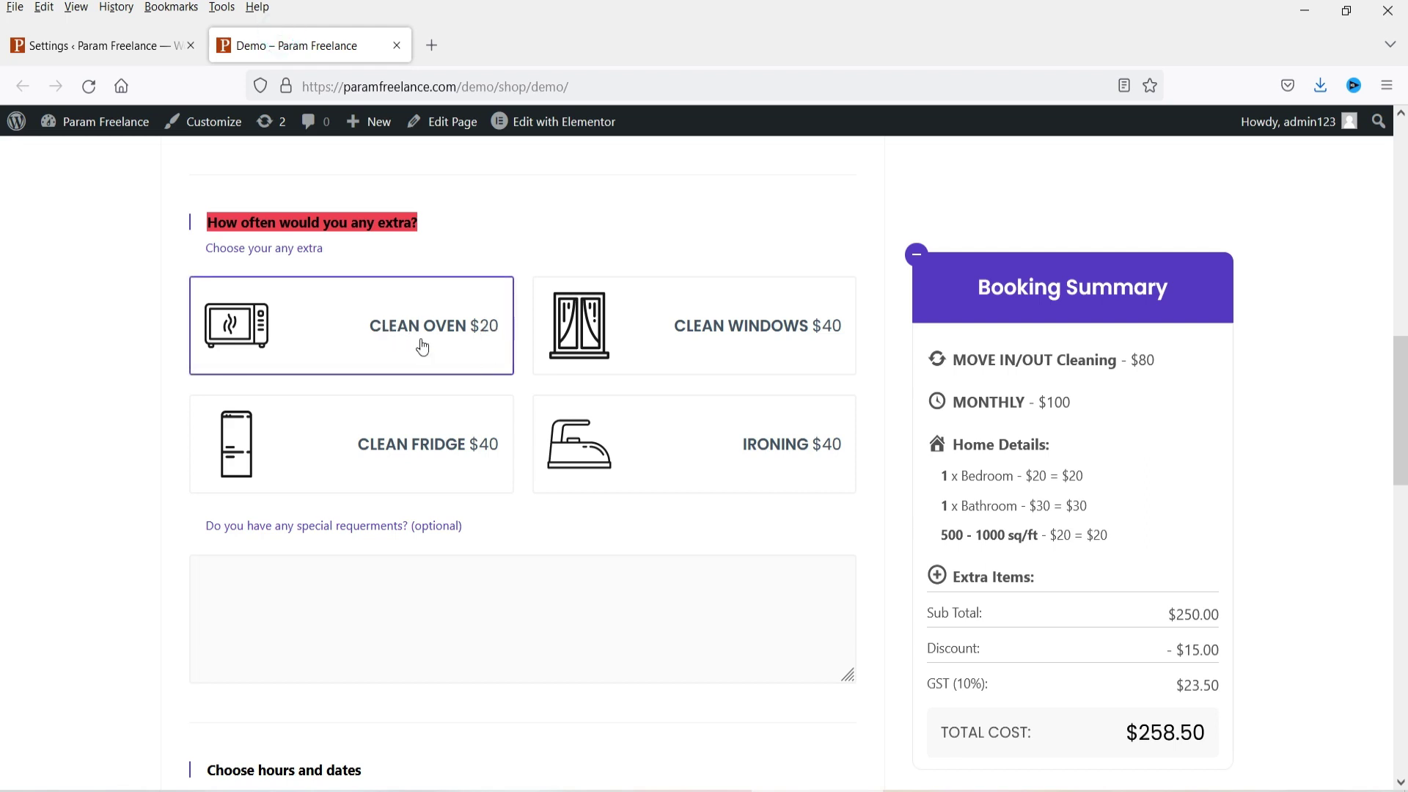
pyautogui.click(91, 46)
pyautogui.scroll(-3, 927, 365)
pyautogui.scroll(4, 639, 408)
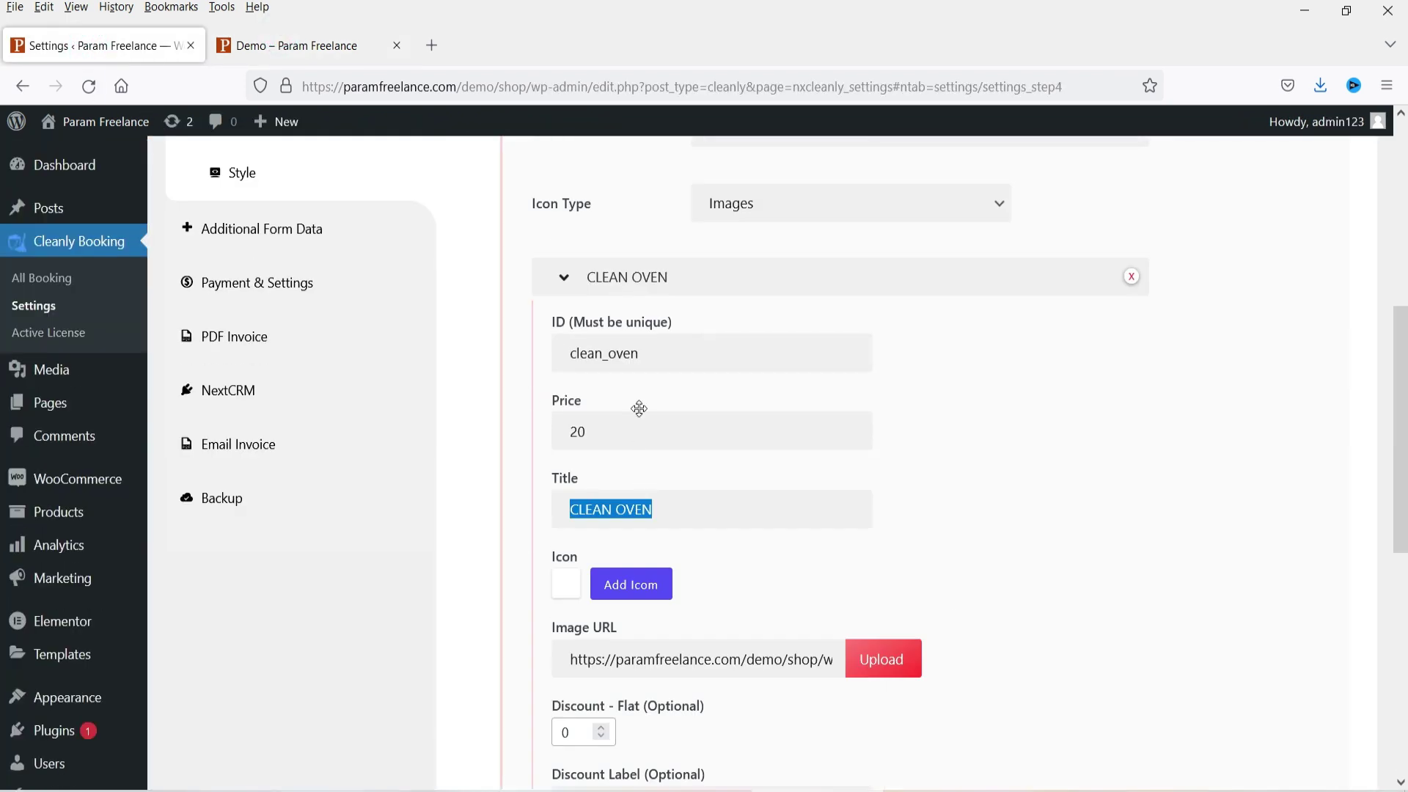
pyautogui.doubleClick(592, 429)
pyautogui.scroll(-7, 1056, 437)
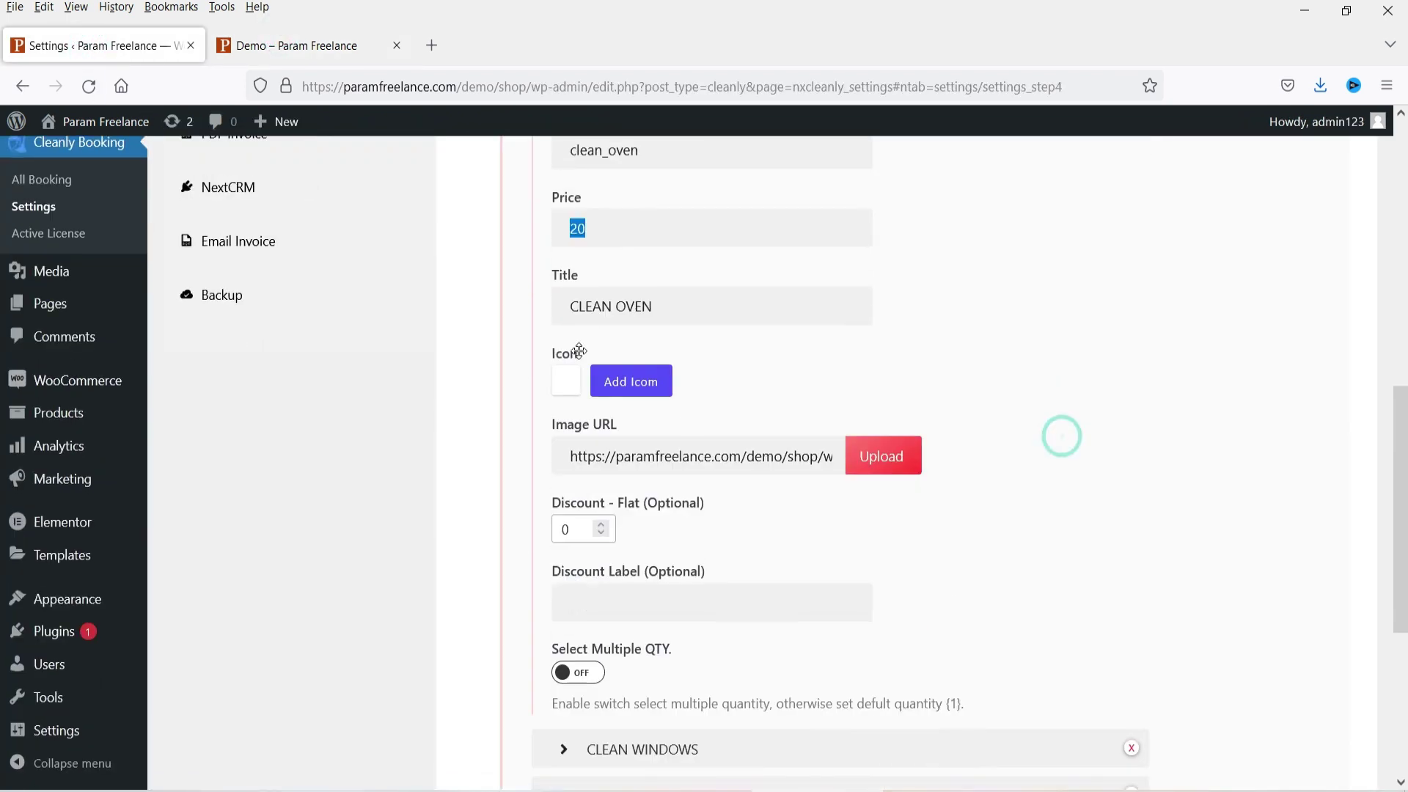
# Step: Review the Clean Windows, Clean Fridge and Ironing items (each 40) and add a new extra item
pyautogui.click(689, 443)
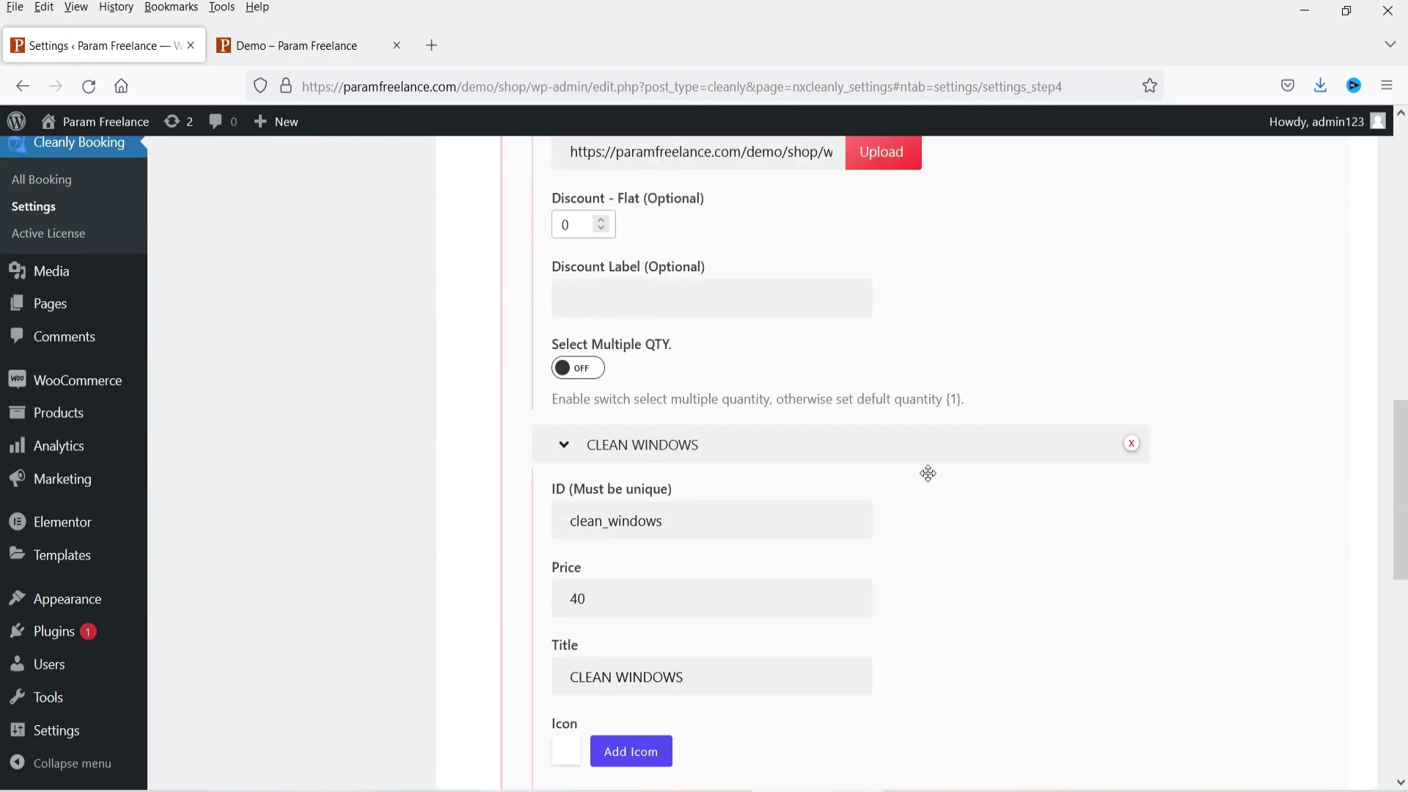
pyautogui.scroll(-3, 924, 471)
pyautogui.doubleClick(602, 394)
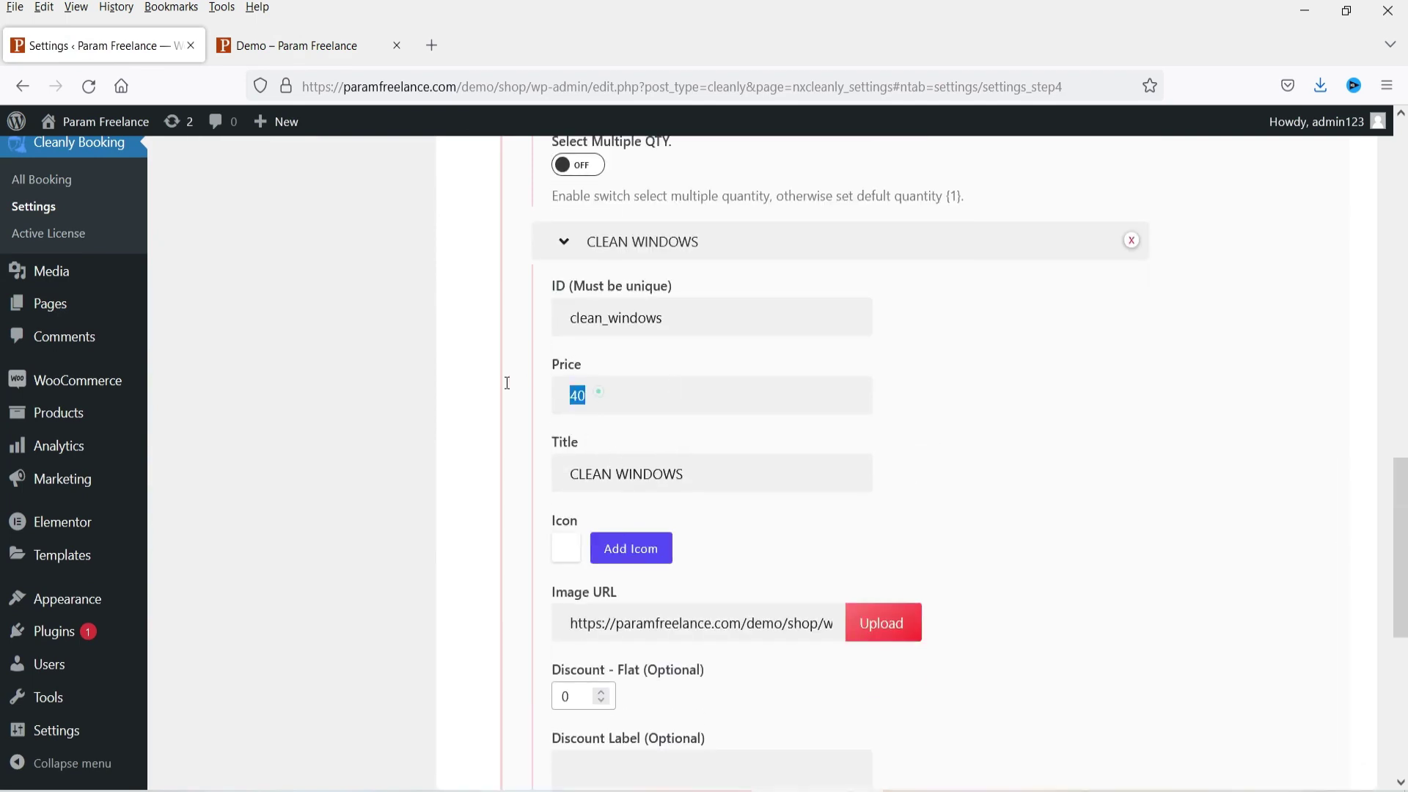
pyautogui.scroll(-2, 763, 437)
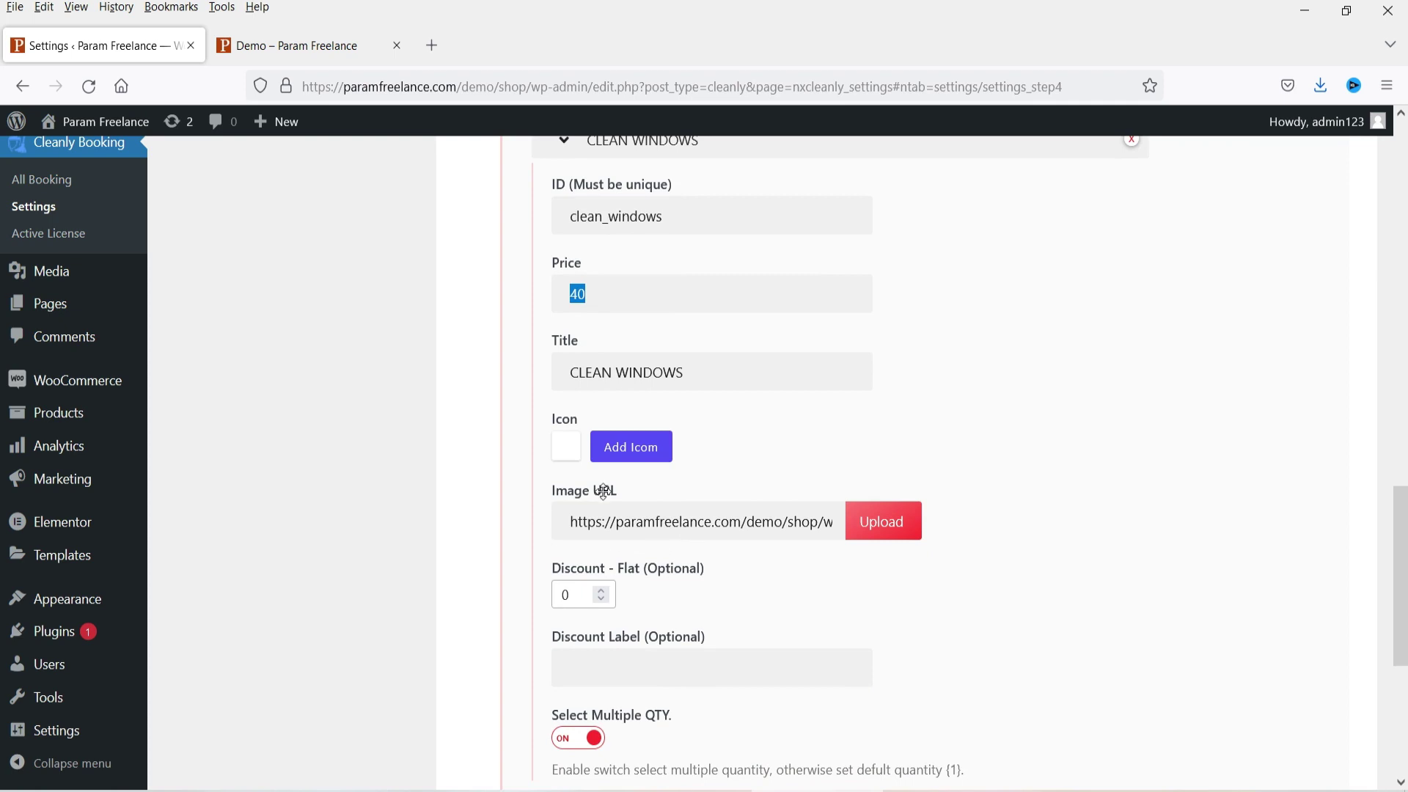
pyautogui.scroll(-5, 1122, 424)
pyautogui.click(735, 421)
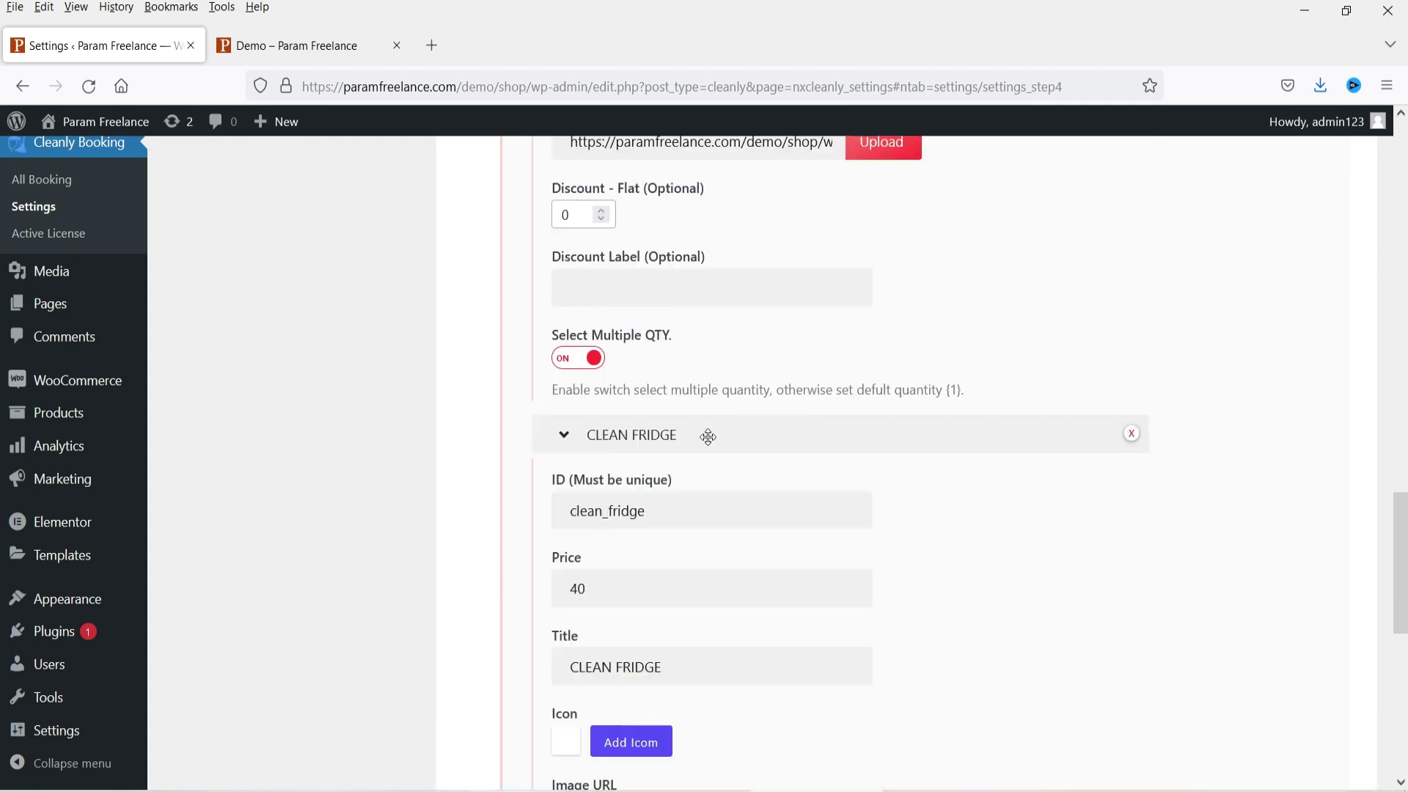
pyautogui.scroll(-5, 765, 477)
pyautogui.scroll(-3, 682, 572)
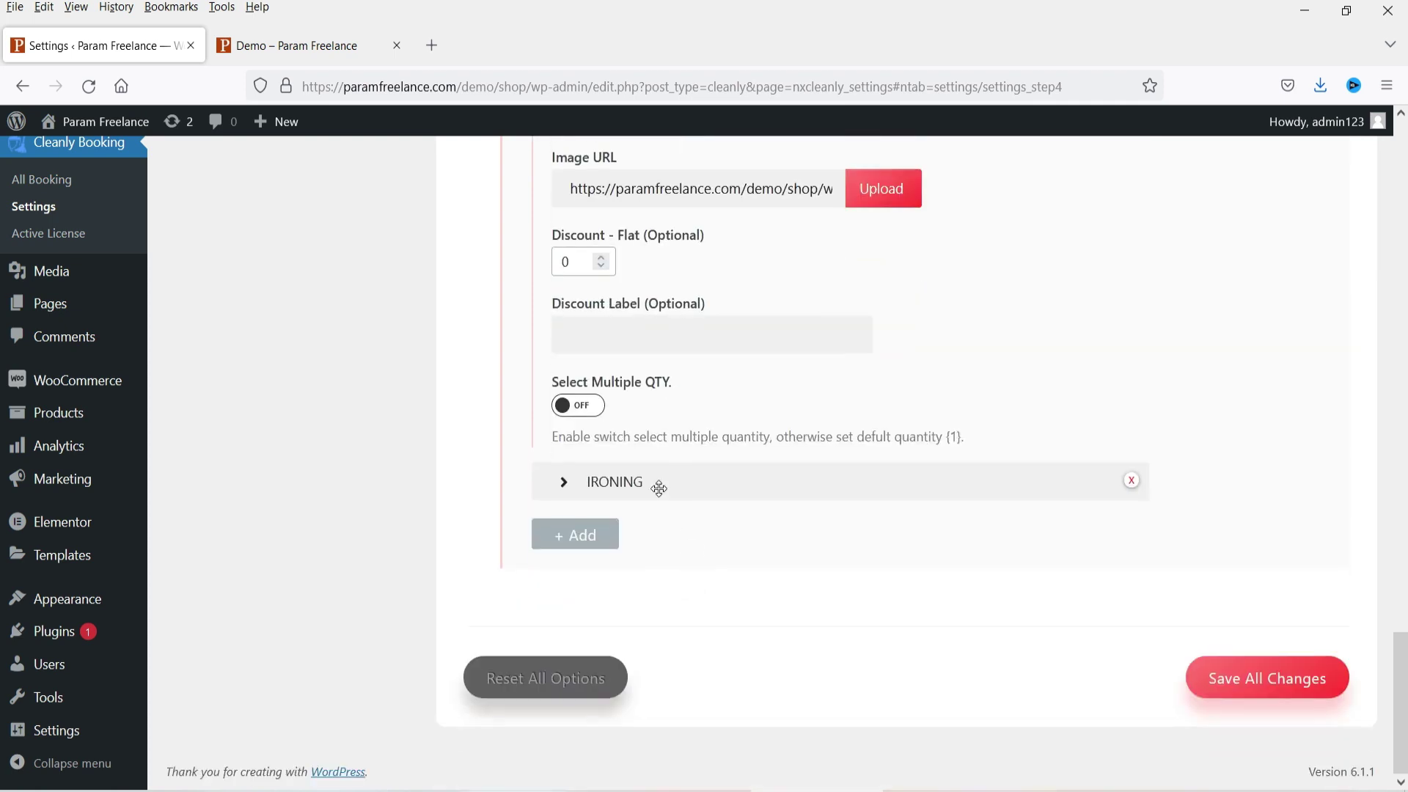
pyautogui.click(661, 485)
pyautogui.scroll(-3, 645, 477)
pyautogui.scroll(-6, 734, 462)
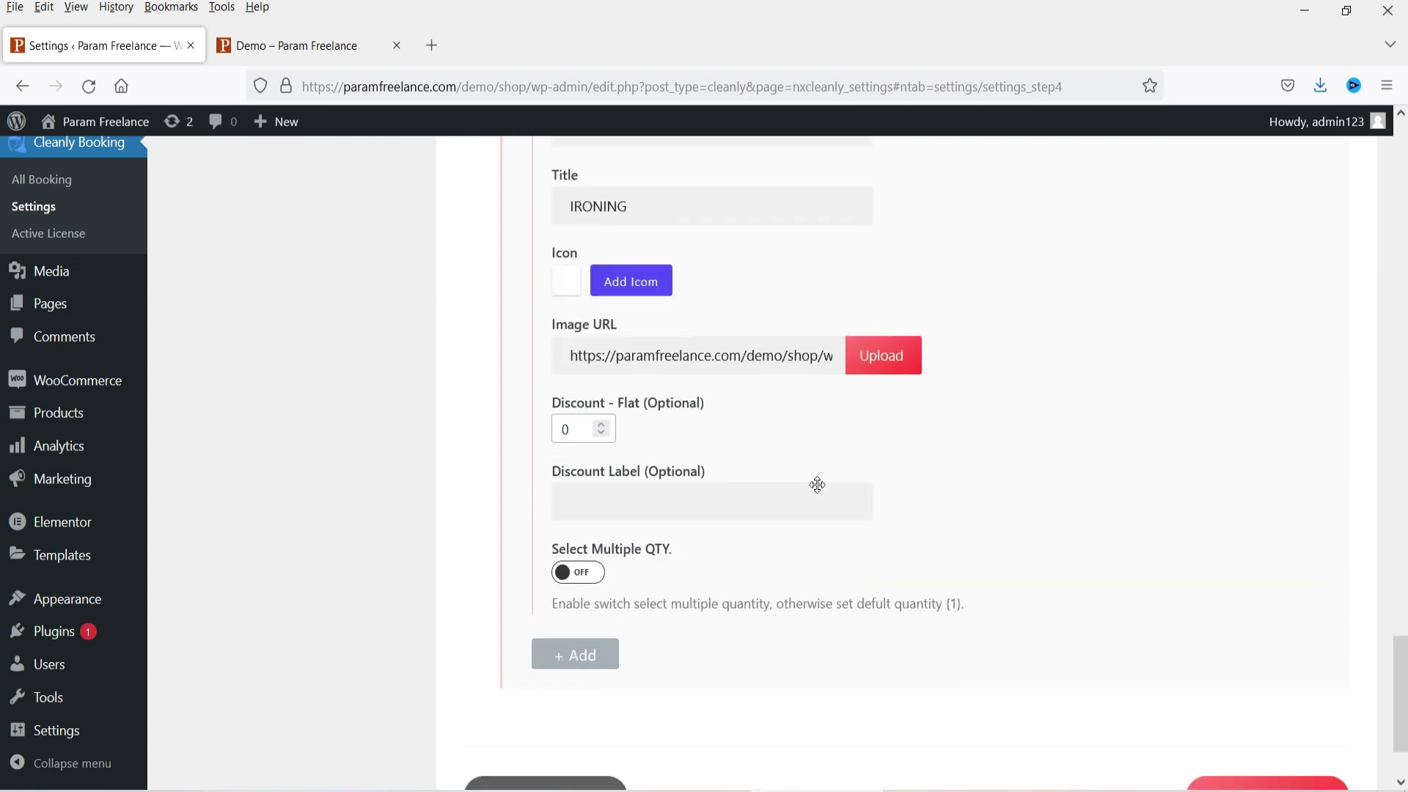
pyautogui.click(594, 528)
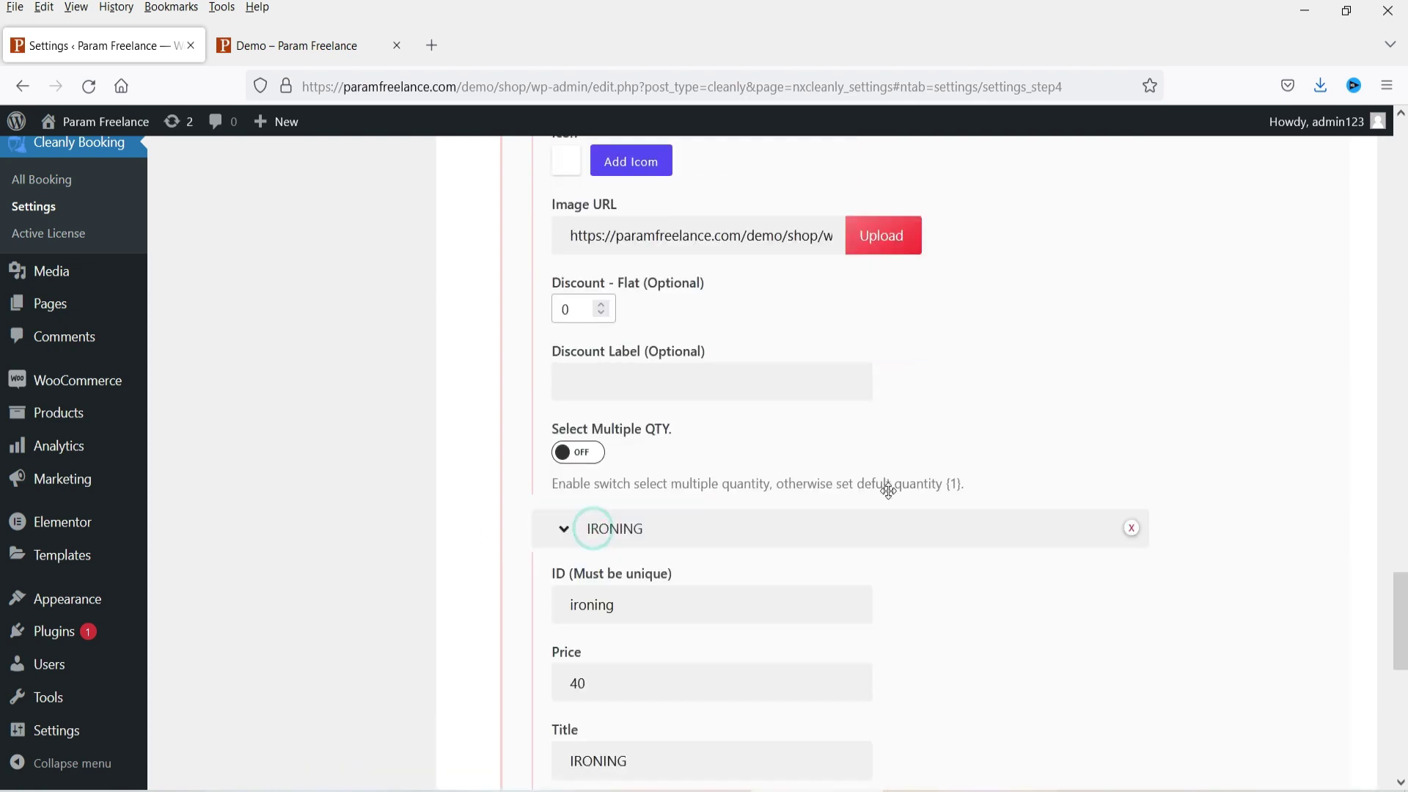
pyautogui.scroll(-3, 848, 455)
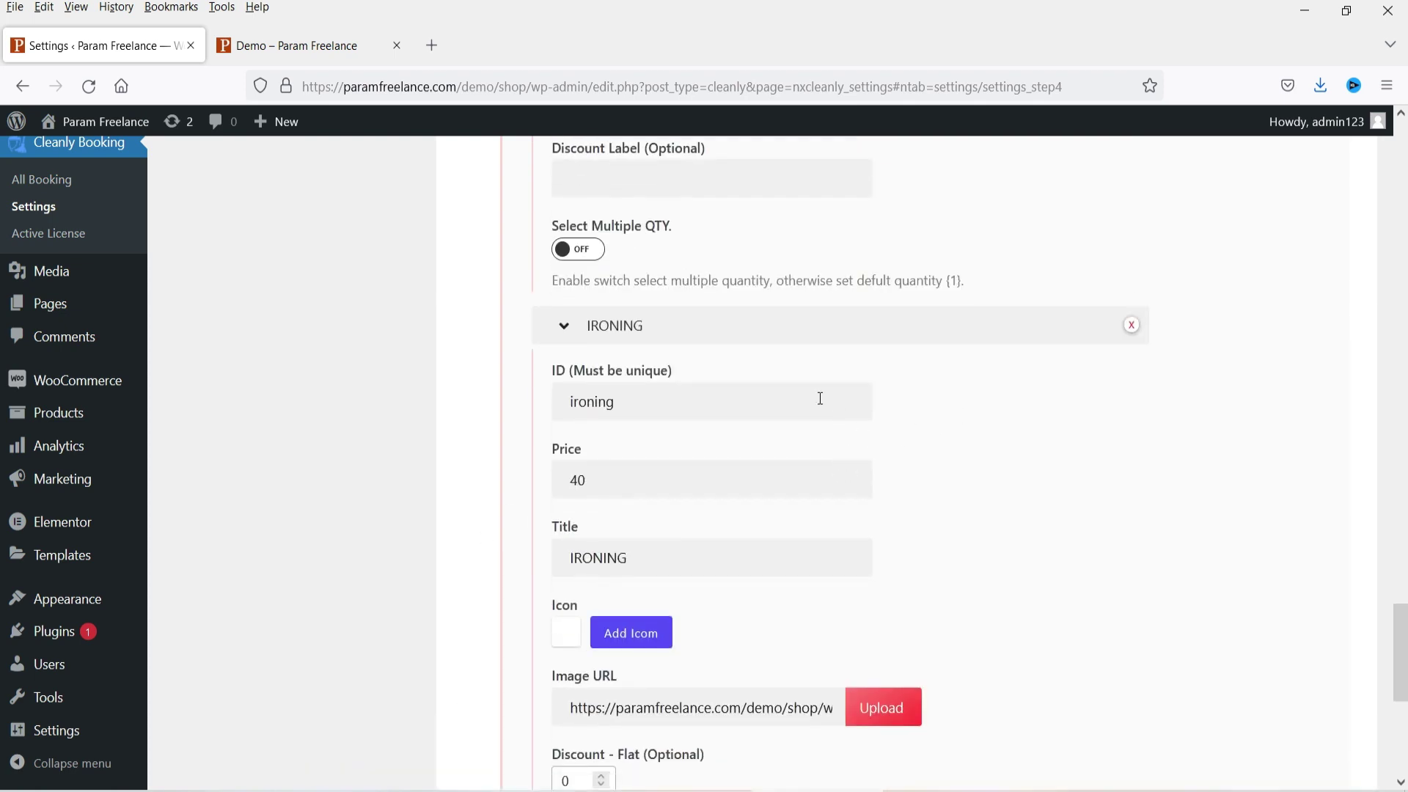
# Step: Set the new extra item's ID and title to Car
pyautogui.doubleClick(651, 406)
pyautogui.write('car')
pyautogui.doubleClick(670, 559)
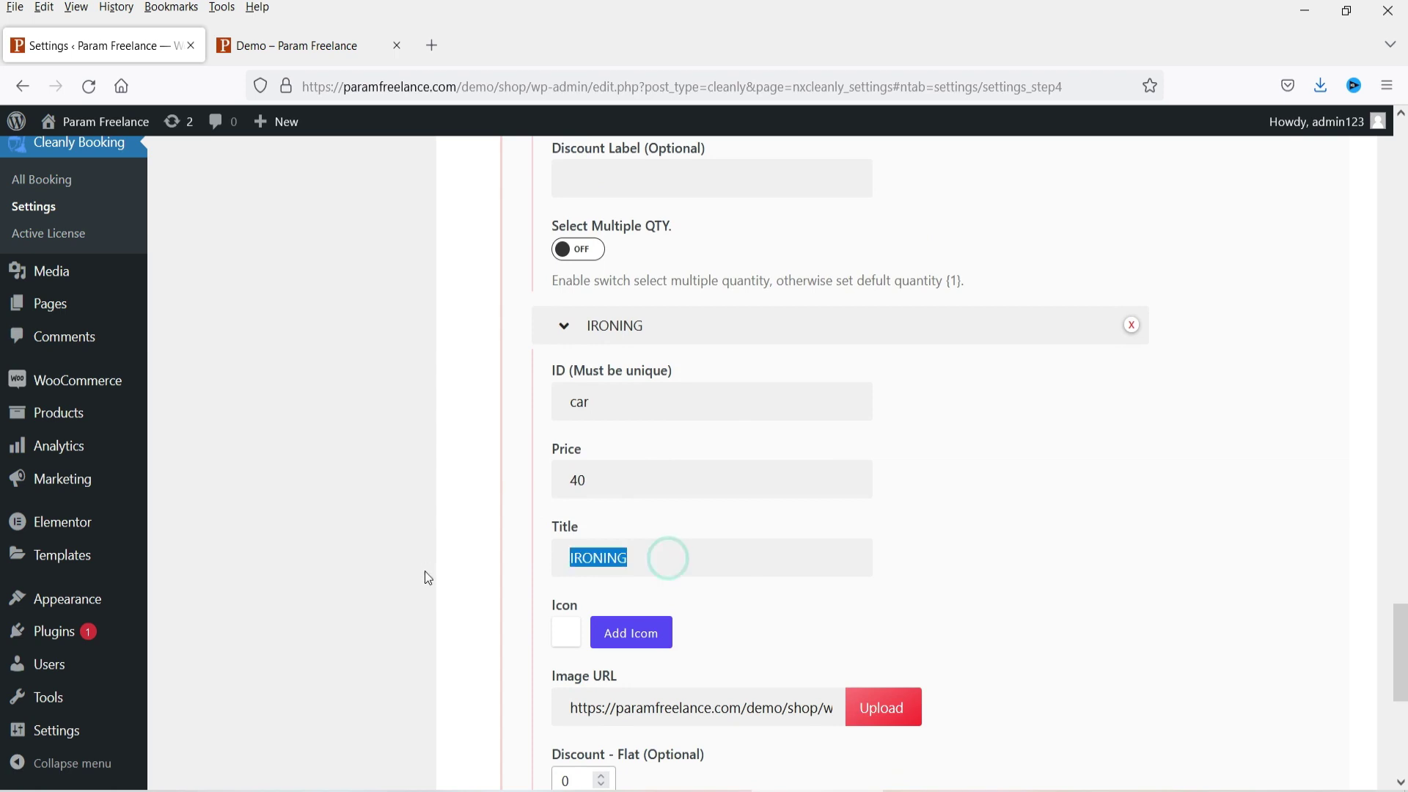
pyautogui.write('Car')
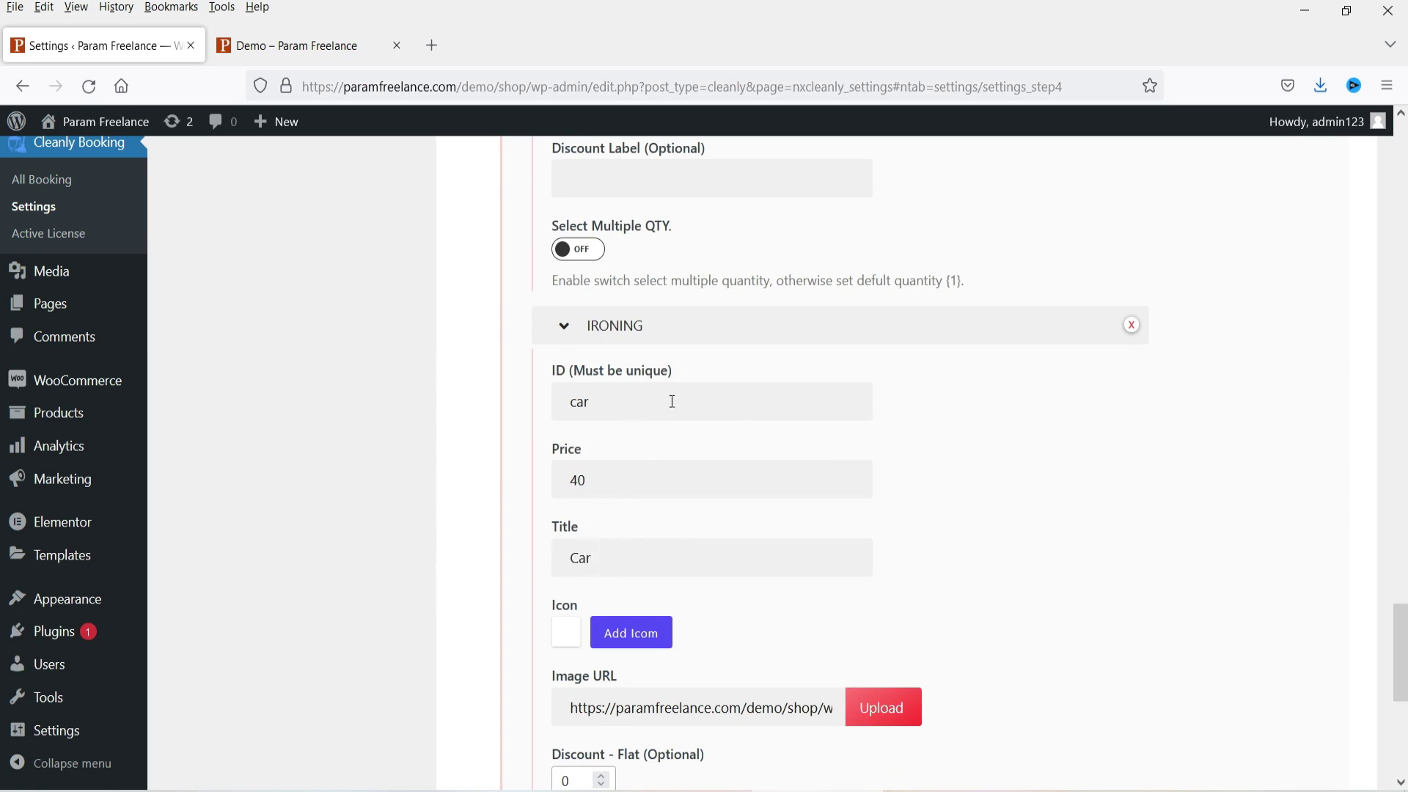
# Step: Search the icon picker for 'car' and assign the car icon to the item
pyautogui.scroll(-3, 961, 454)
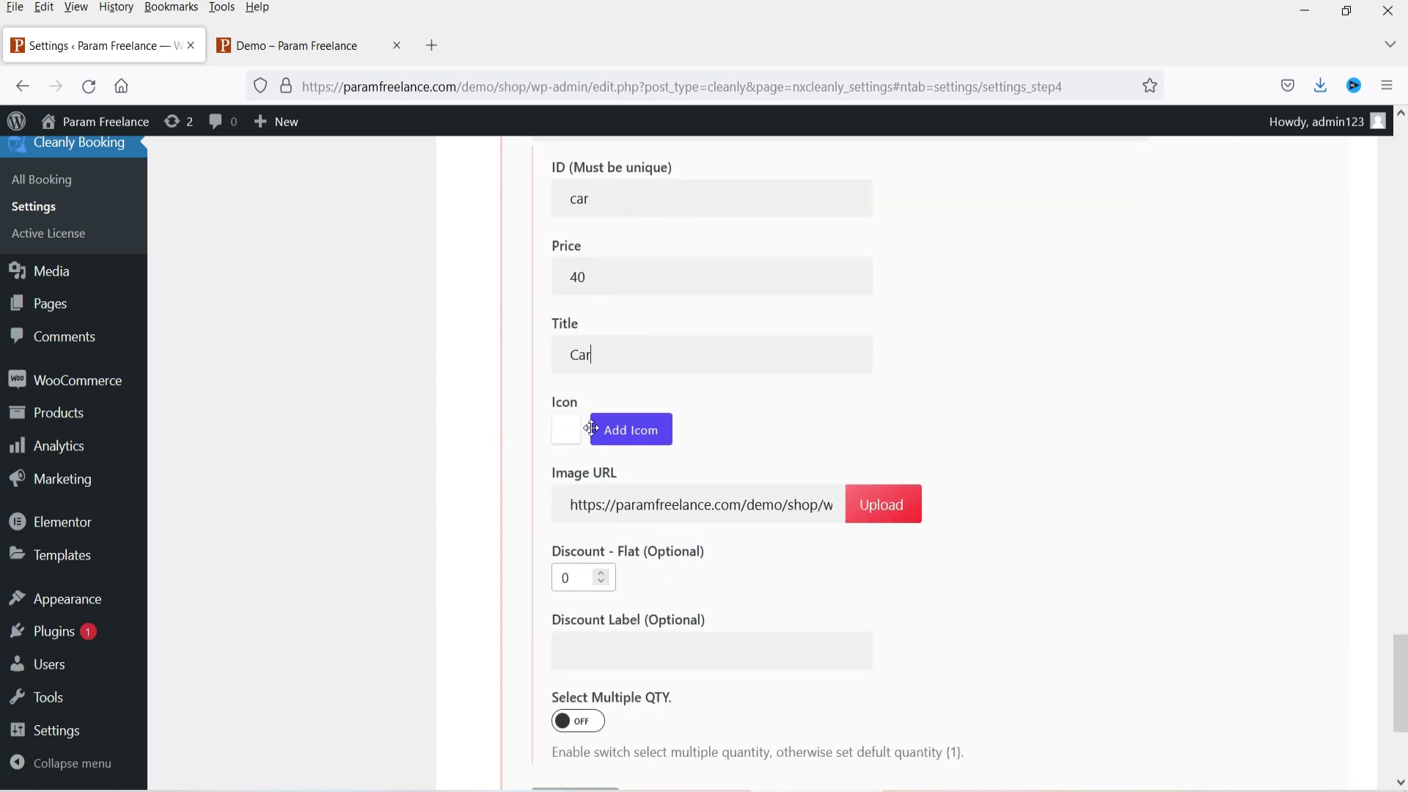
pyautogui.scroll(-3, 1040, 478)
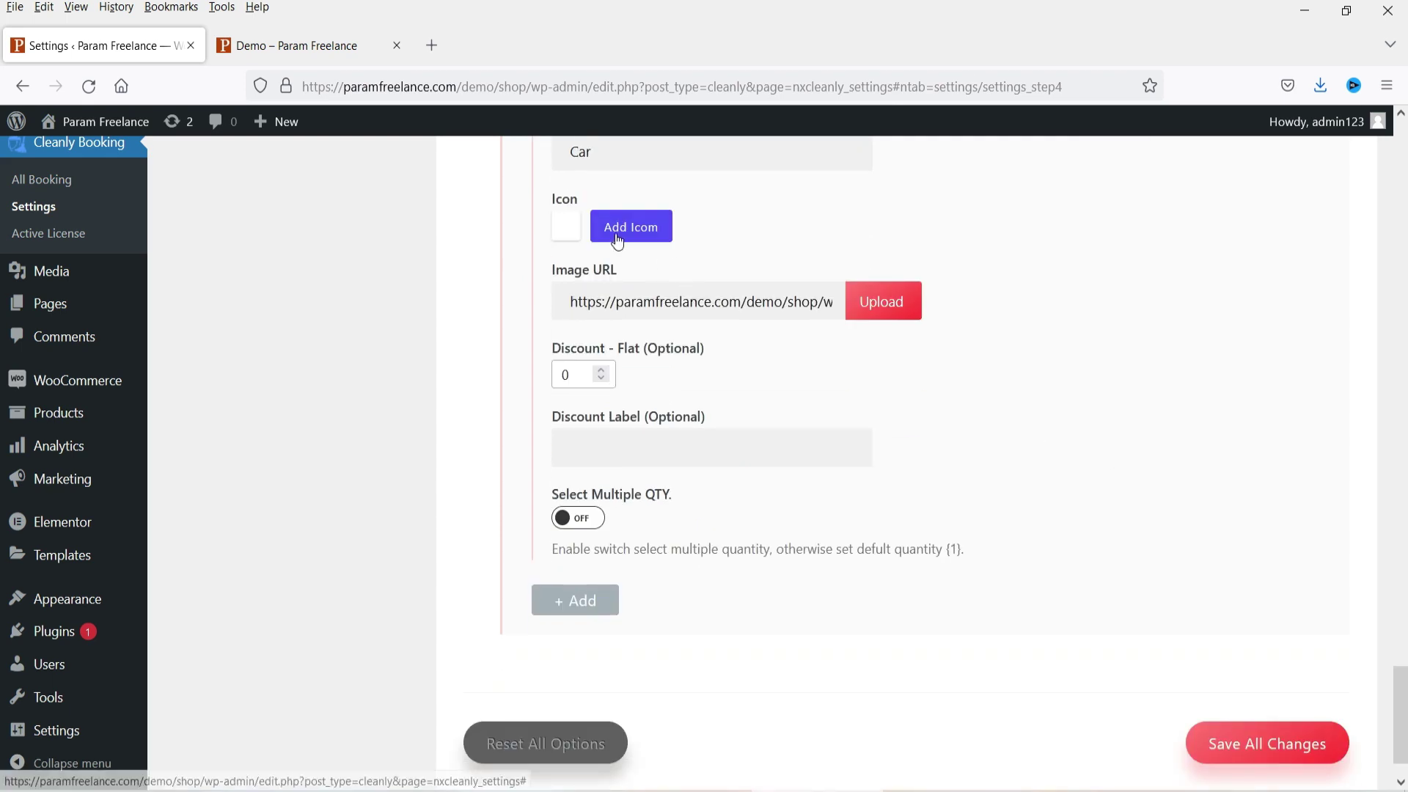
pyautogui.click(628, 579)
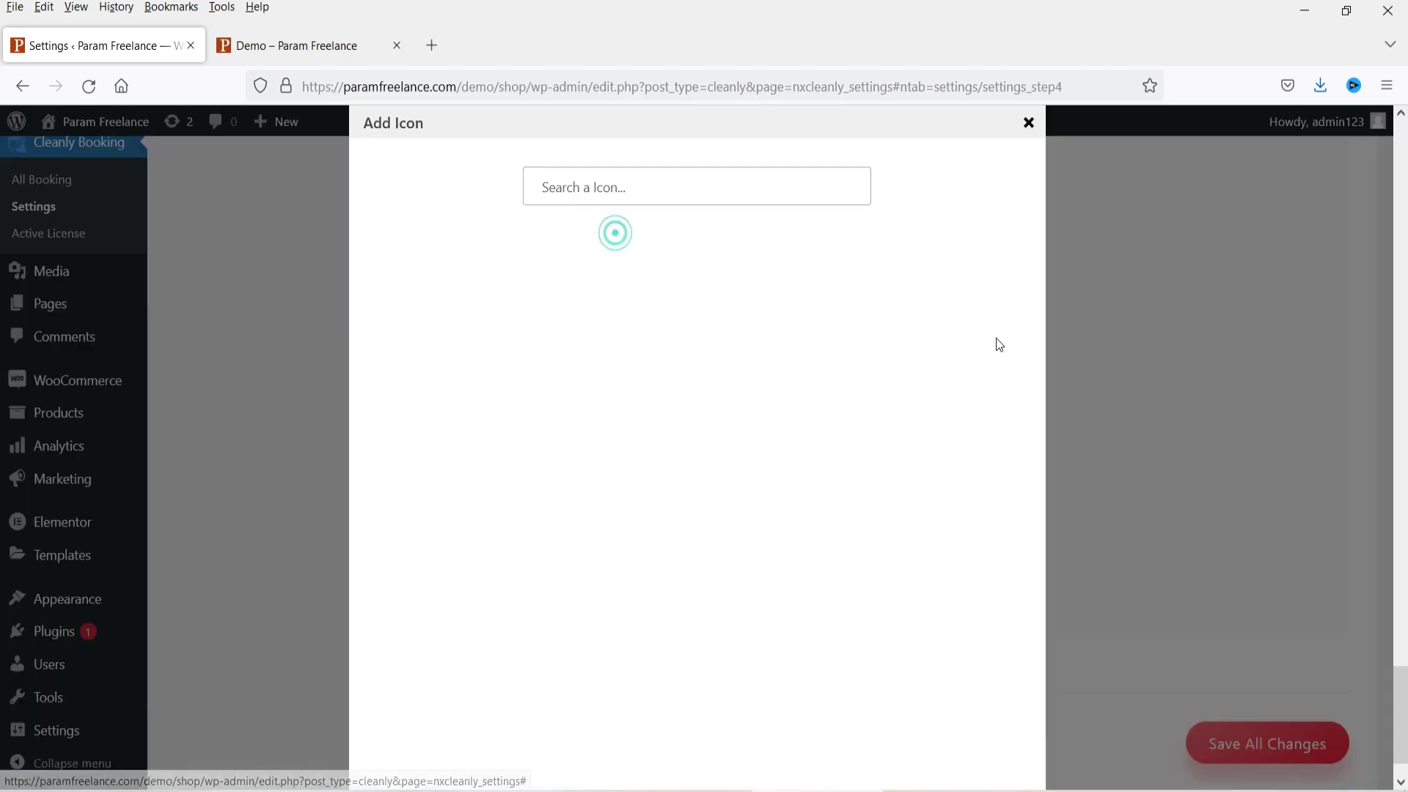
pyautogui.click(631, 185)
pyautogui.write('car')
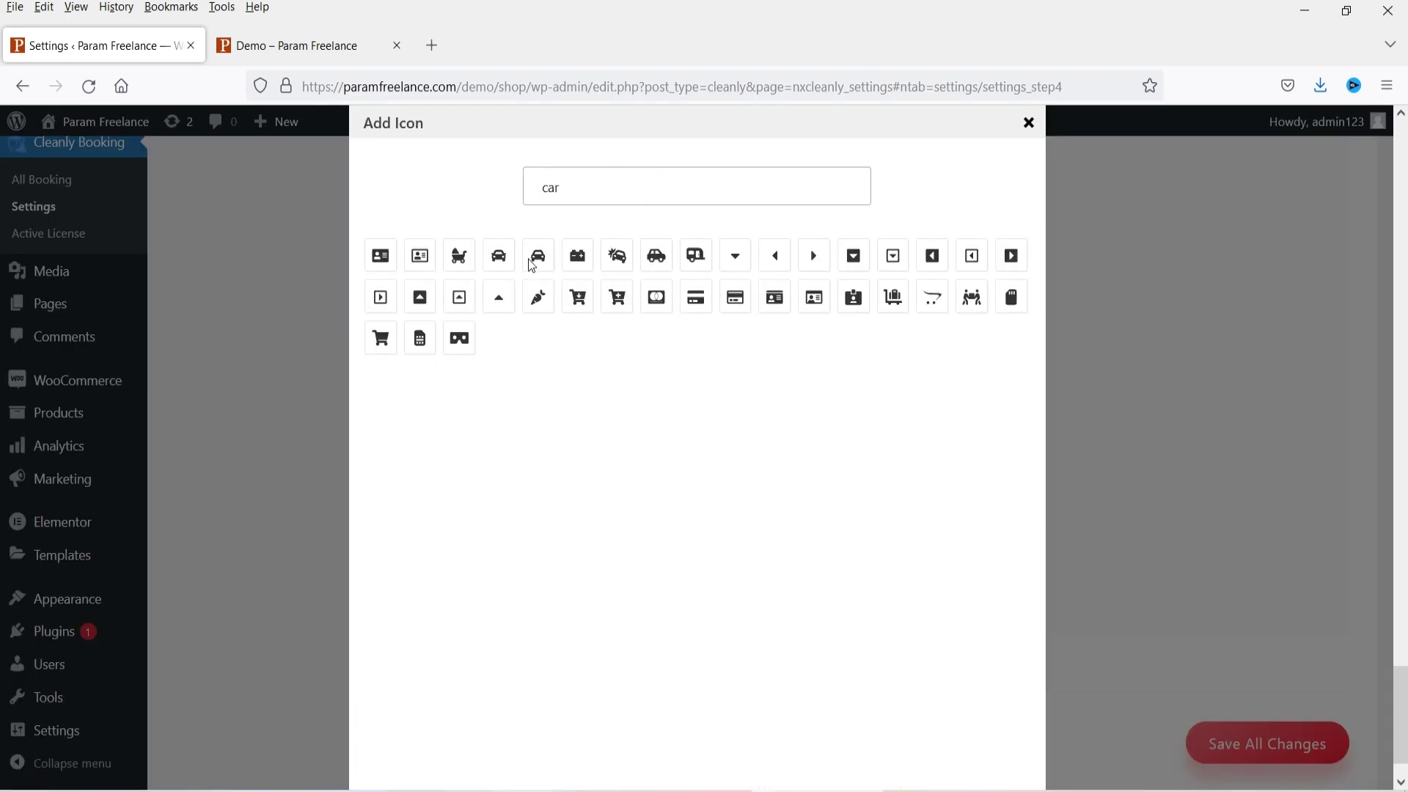
pyautogui.click(540, 266)
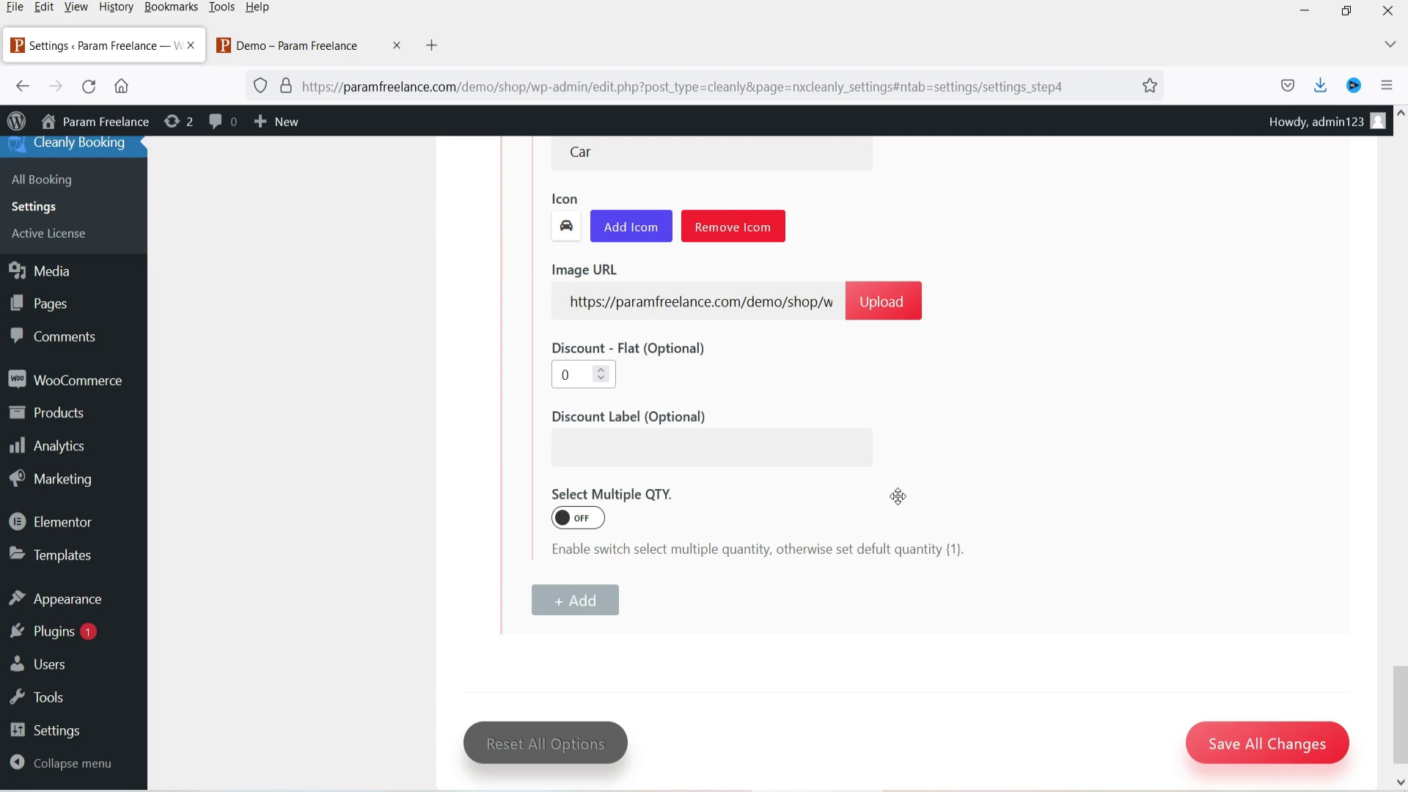
# Step: Set the Car item's price to 50 and save all changes
pyautogui.scroll(3, 715, 440)
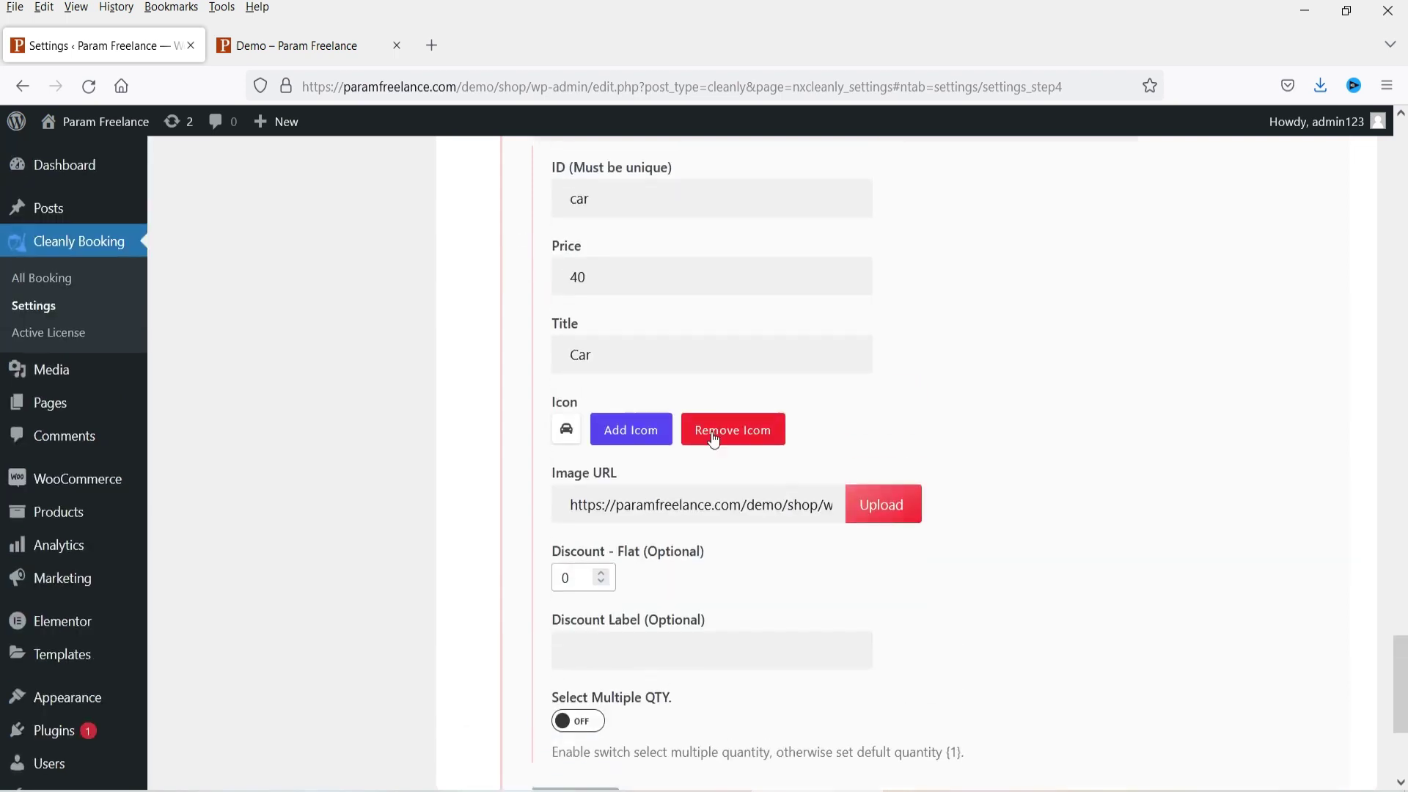
pyautogui.doubleClick(576, 277)
pyautogui.write('50')
pyautogui.scroll(-4, 1044, 415)
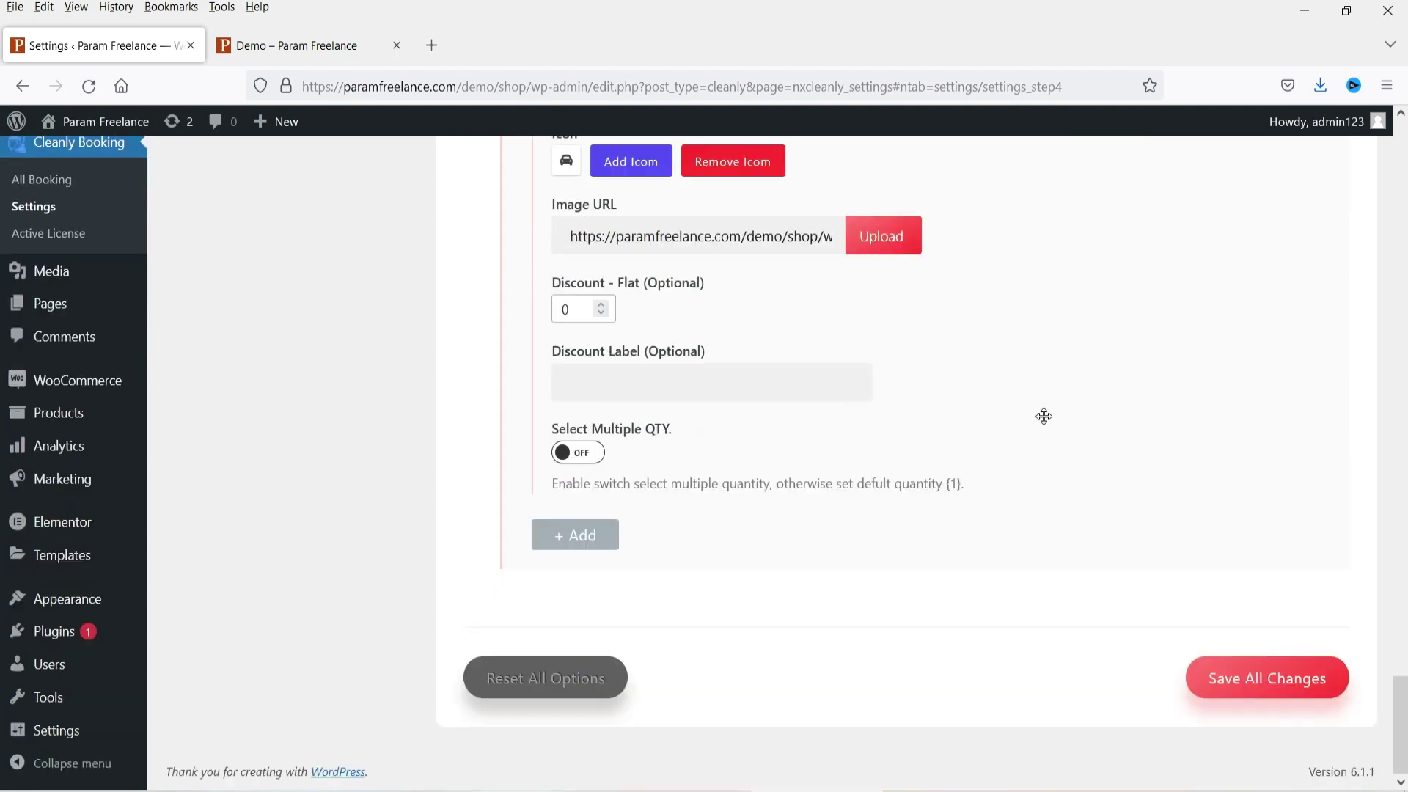
pyautogui.click(1297, 679)
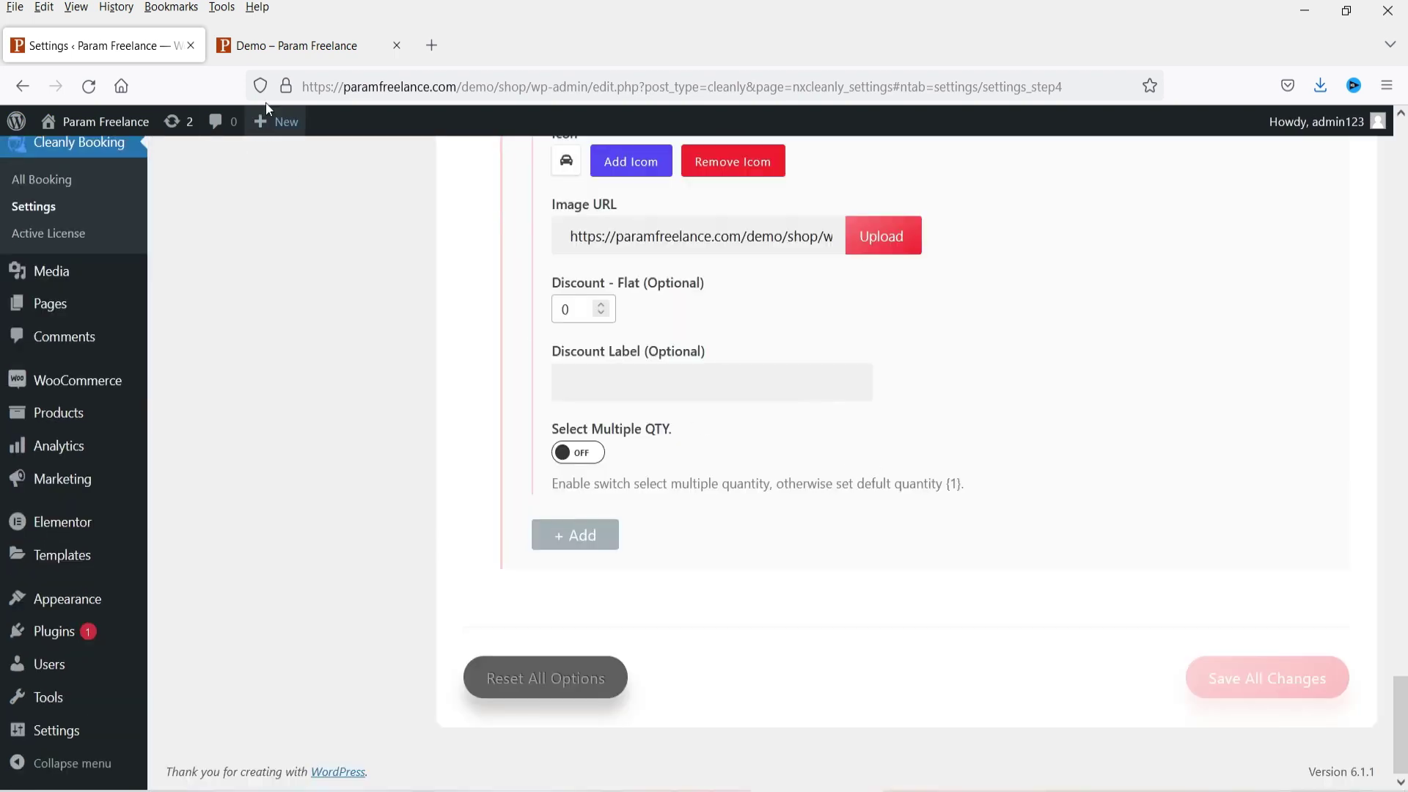
pyautogui.click(285, 48)
# Step: Reload the demo page to confirm the new Car extra priced $50, then return to settings
pyautogui.click(88, 86)
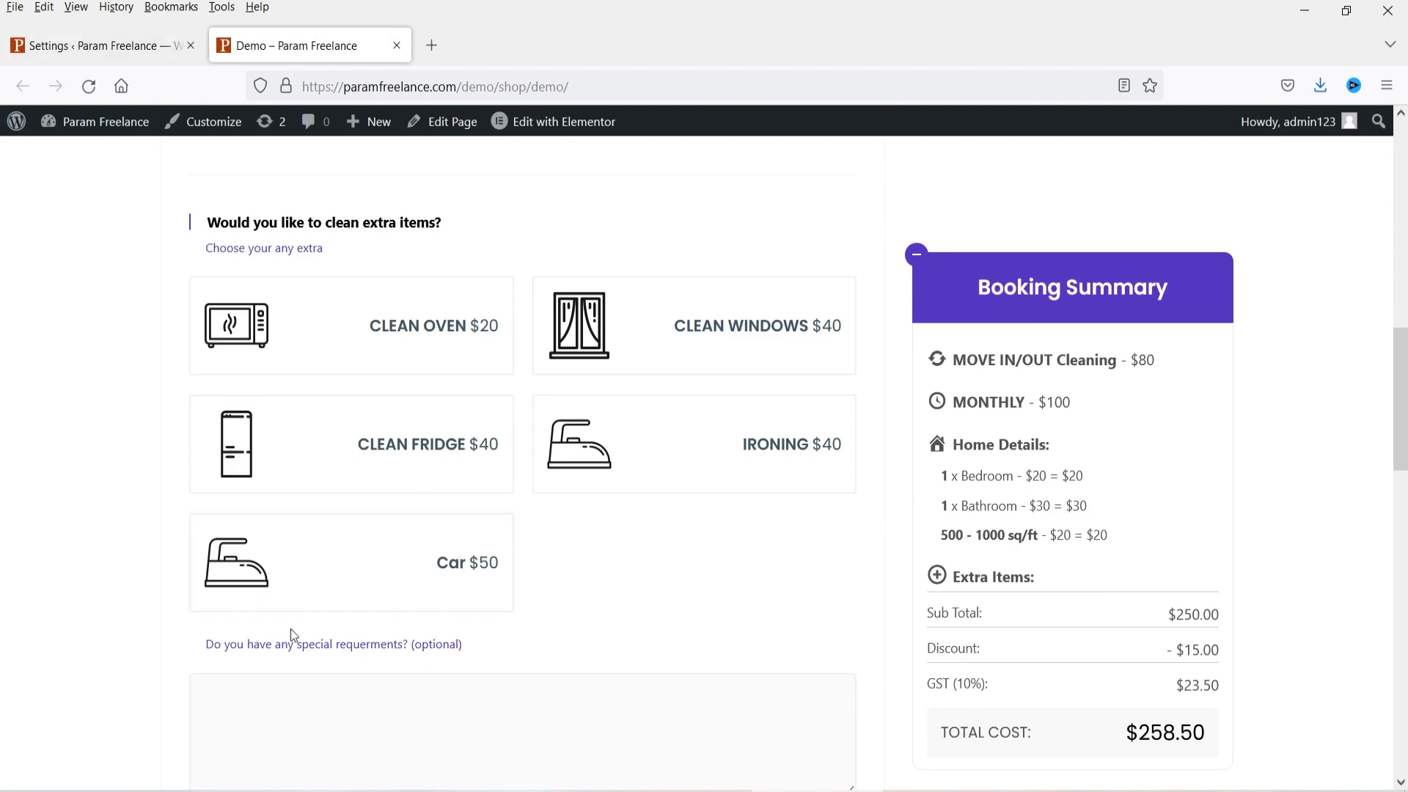
pyautogui.click(72, 48)
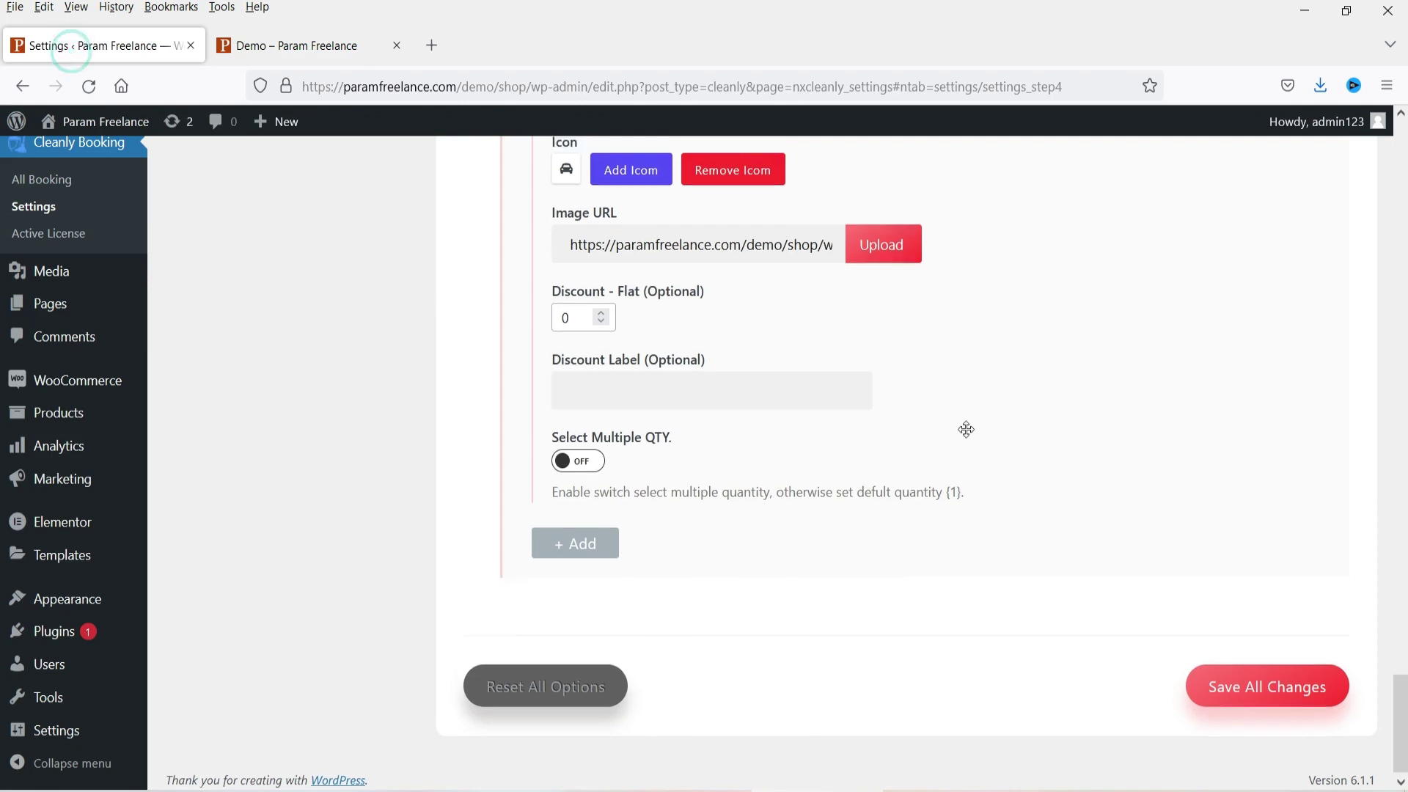
pyautogui.scroll(4, 976, 422)
# Step: Set Logo-1.png from the Media Library as the Car item's image and save all changes
pyautogui.click(895, 551)
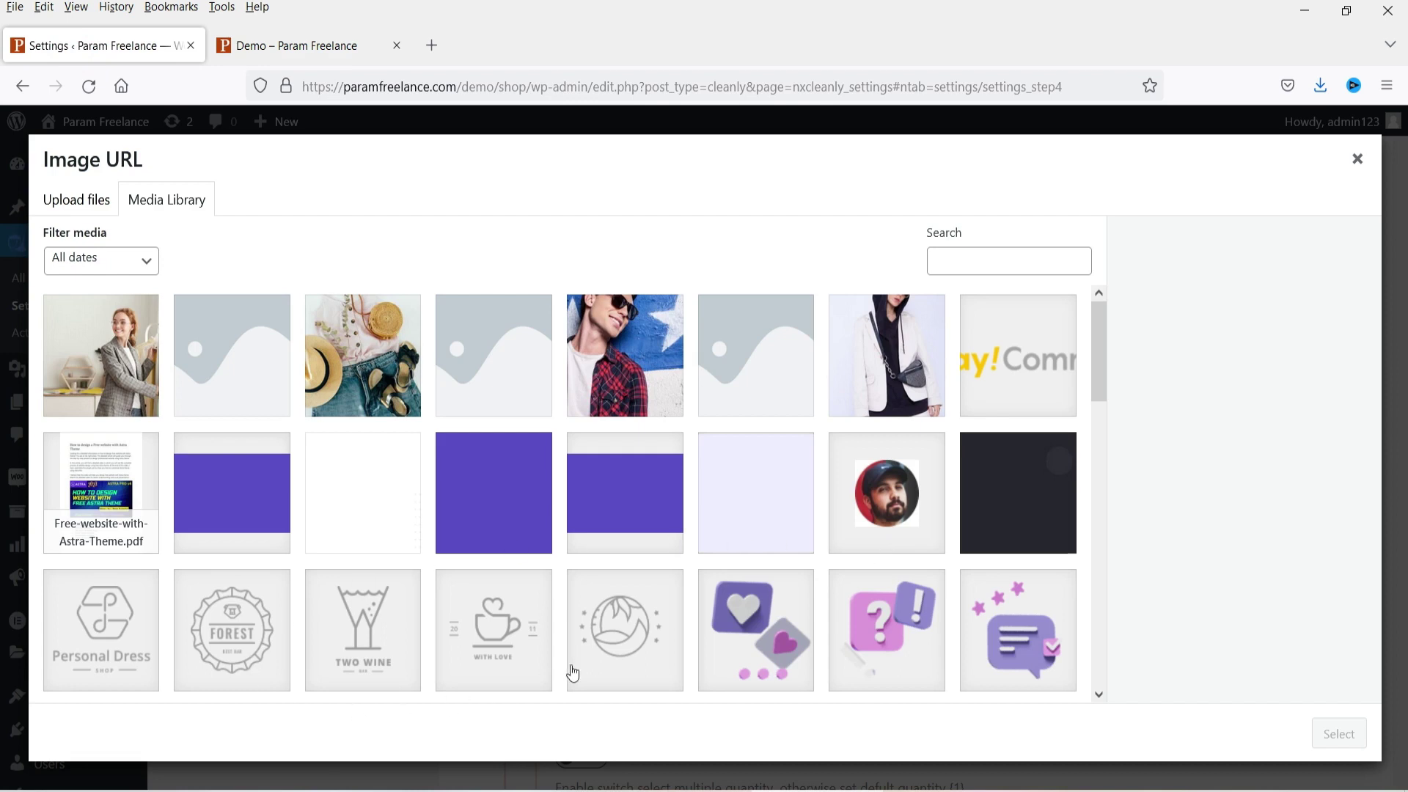
pyautogui.click(627, 644)
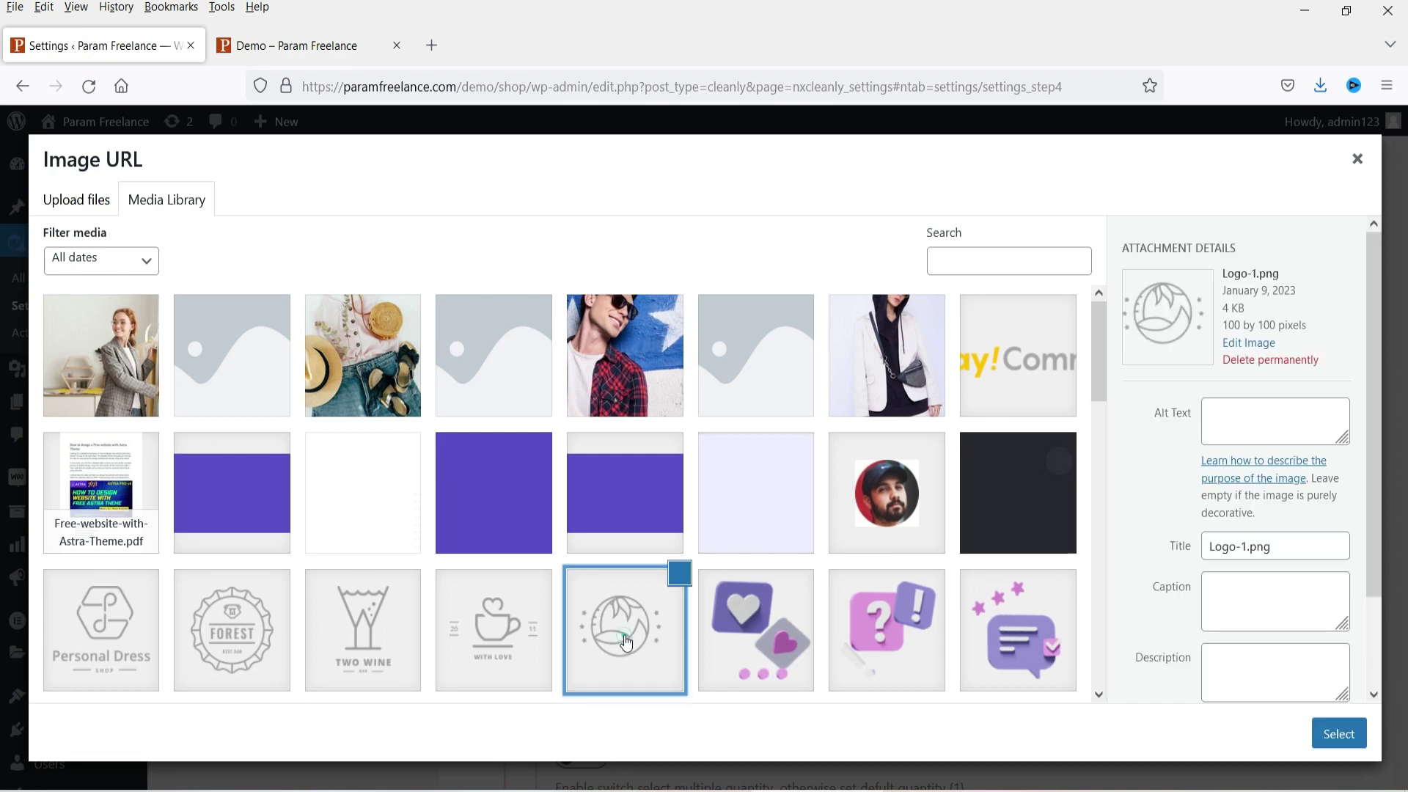
pyautogui.click(1321, 734)
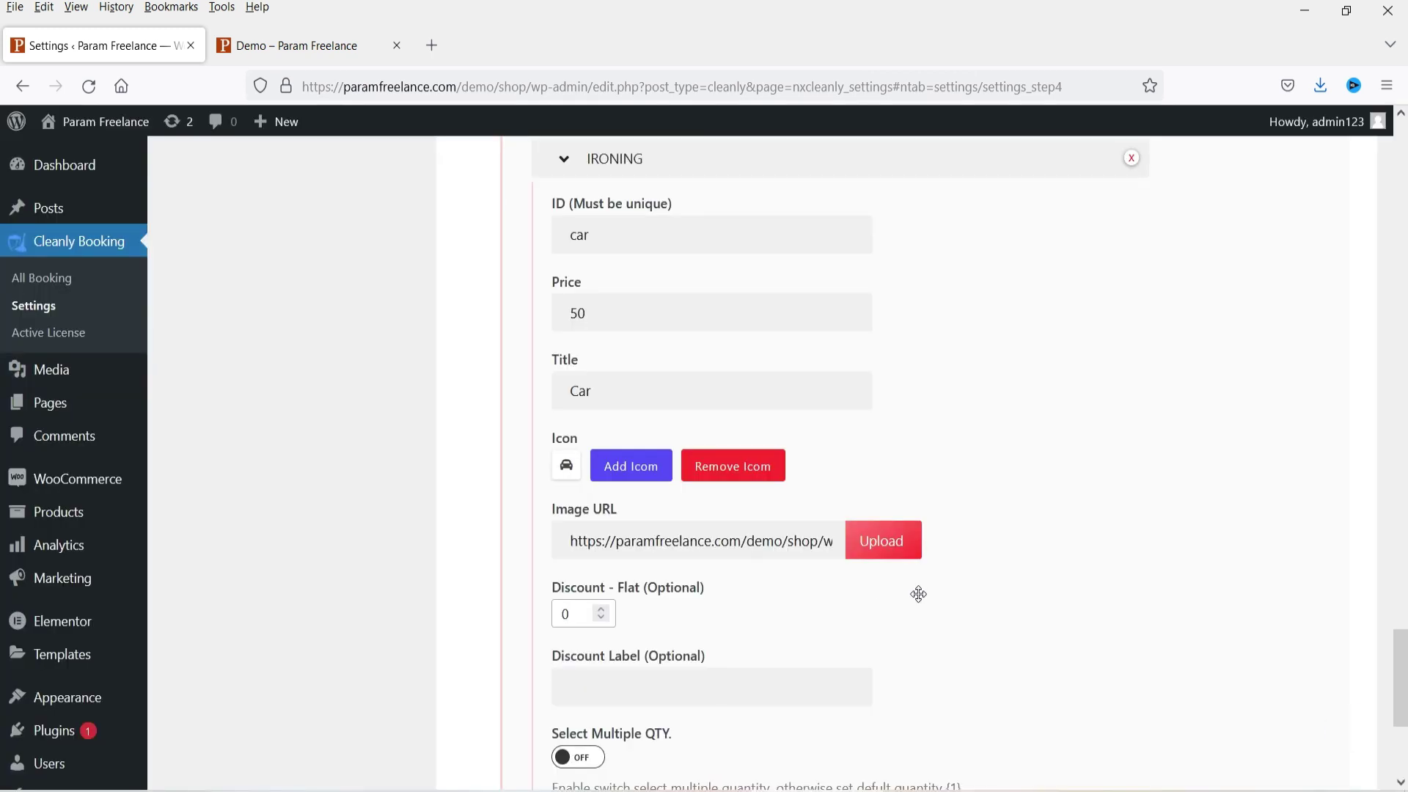
pyautogui.scroll(-4, 919, 594)
pyautogui.click(1271, 690)
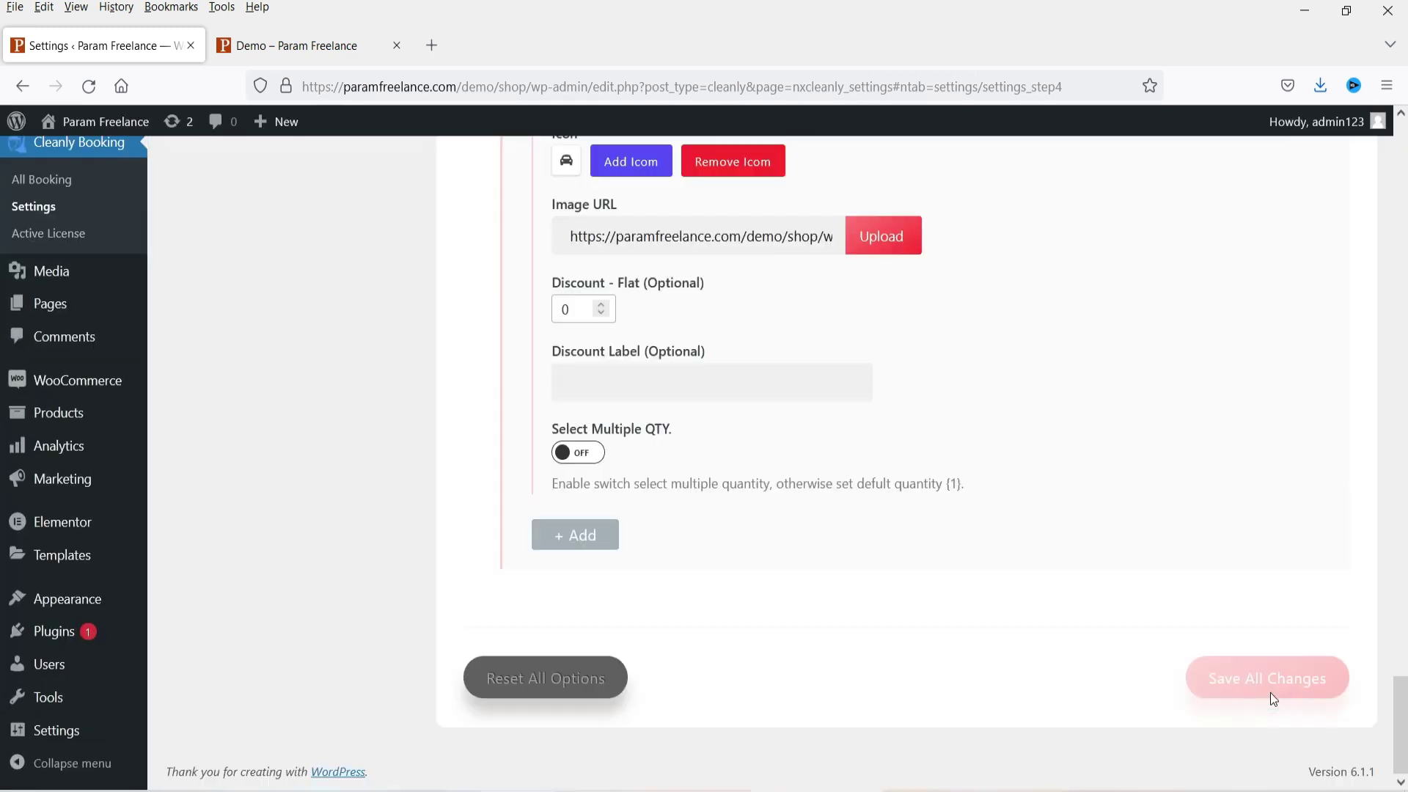
pyautogui.click(293, 45)
# Step: Reload the demo page and add the Clean Oven and Ironing extras, making the total $324.50
pyautogui.click(88, 86)
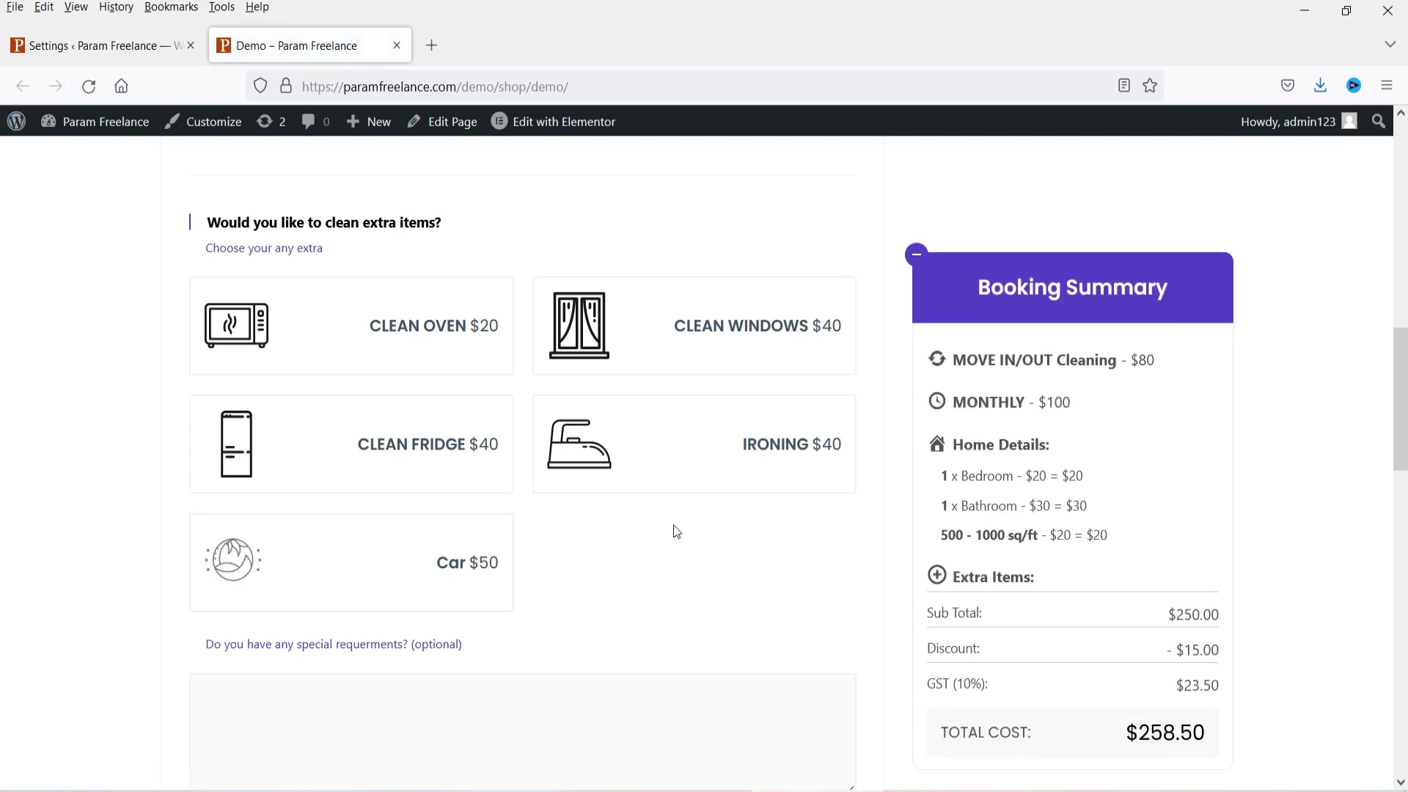
pyautogui.click(372, 360)
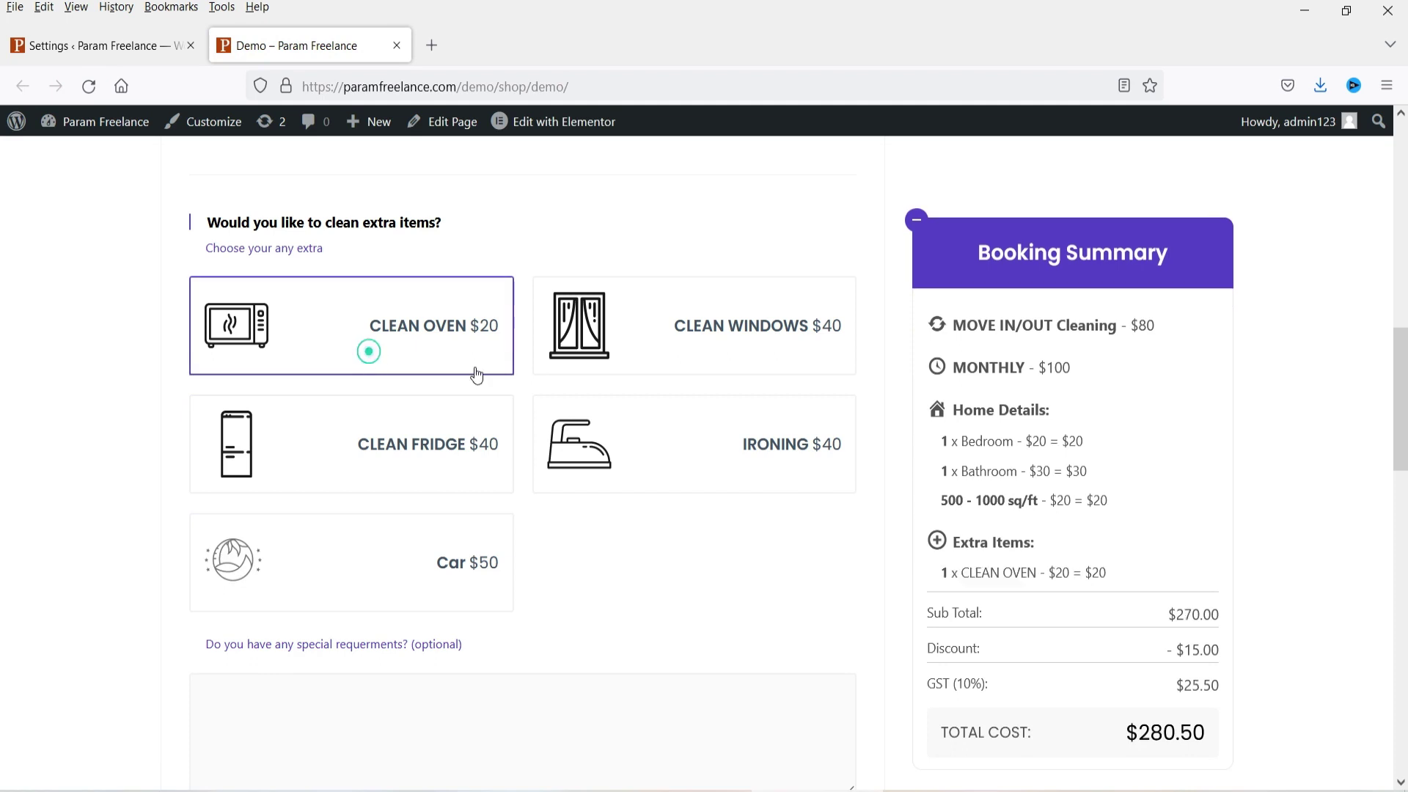
pyautogui.scroll(-2, 1335, 555)
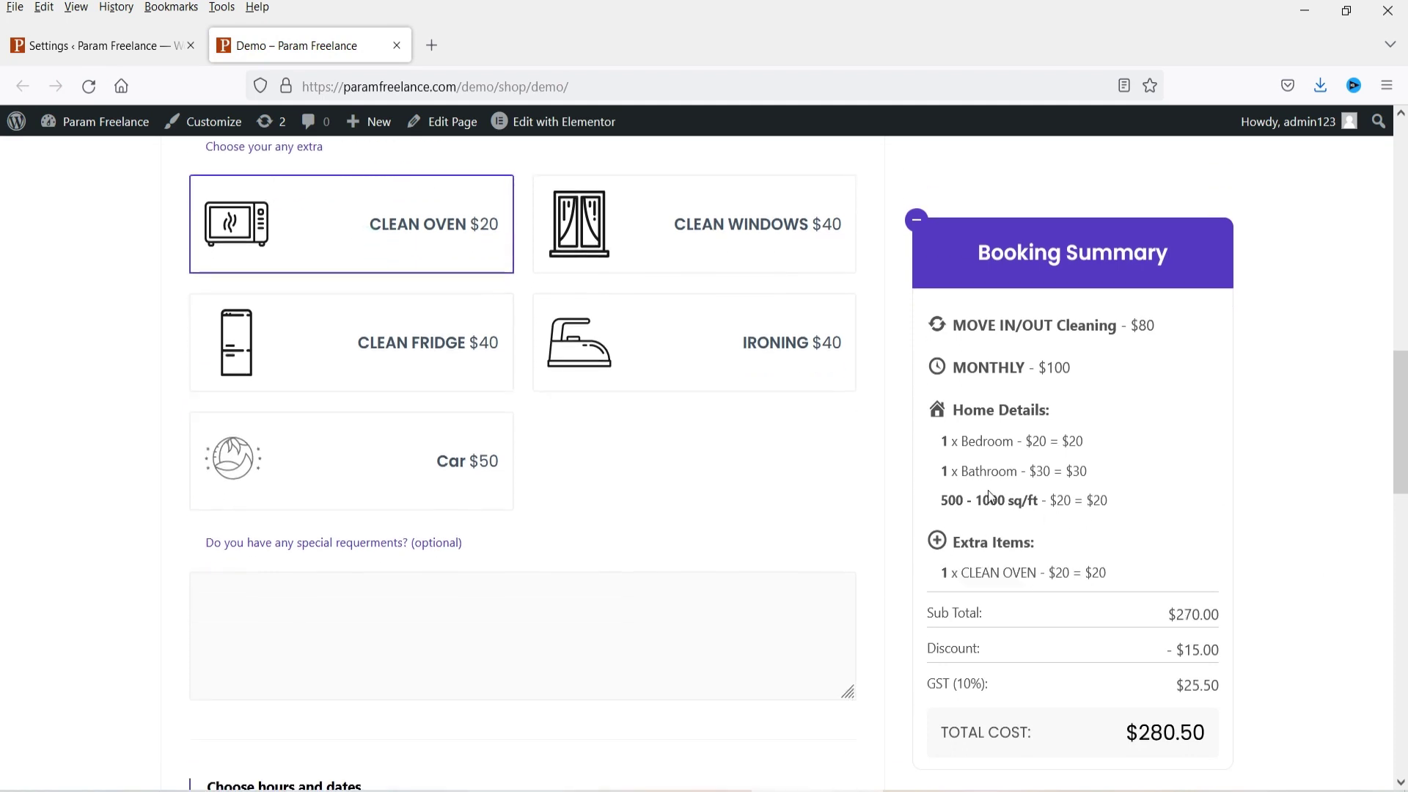
pyautogui.moveTo(962, 574); pyautogui.dragTo(1141, 582)
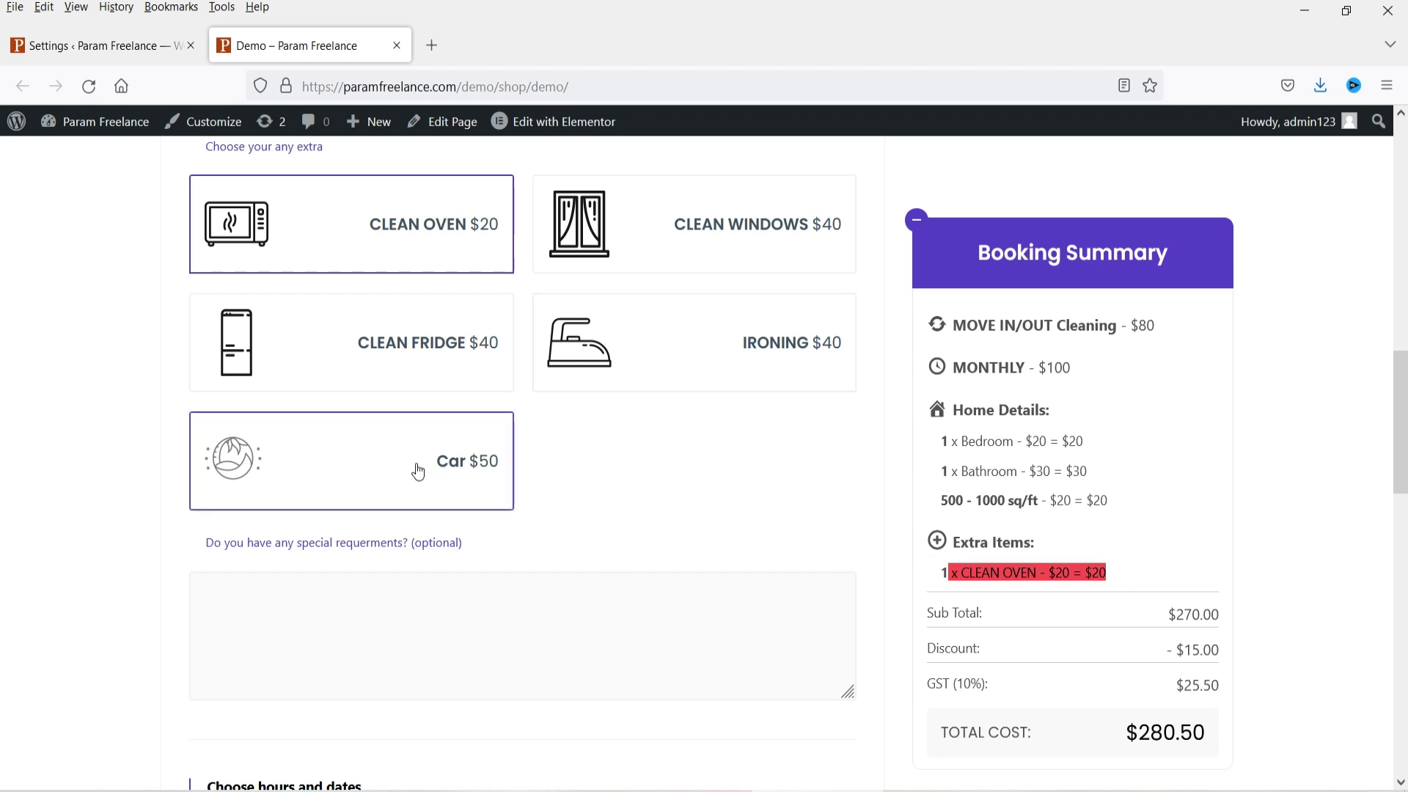
pyautogui.click(737, 357)
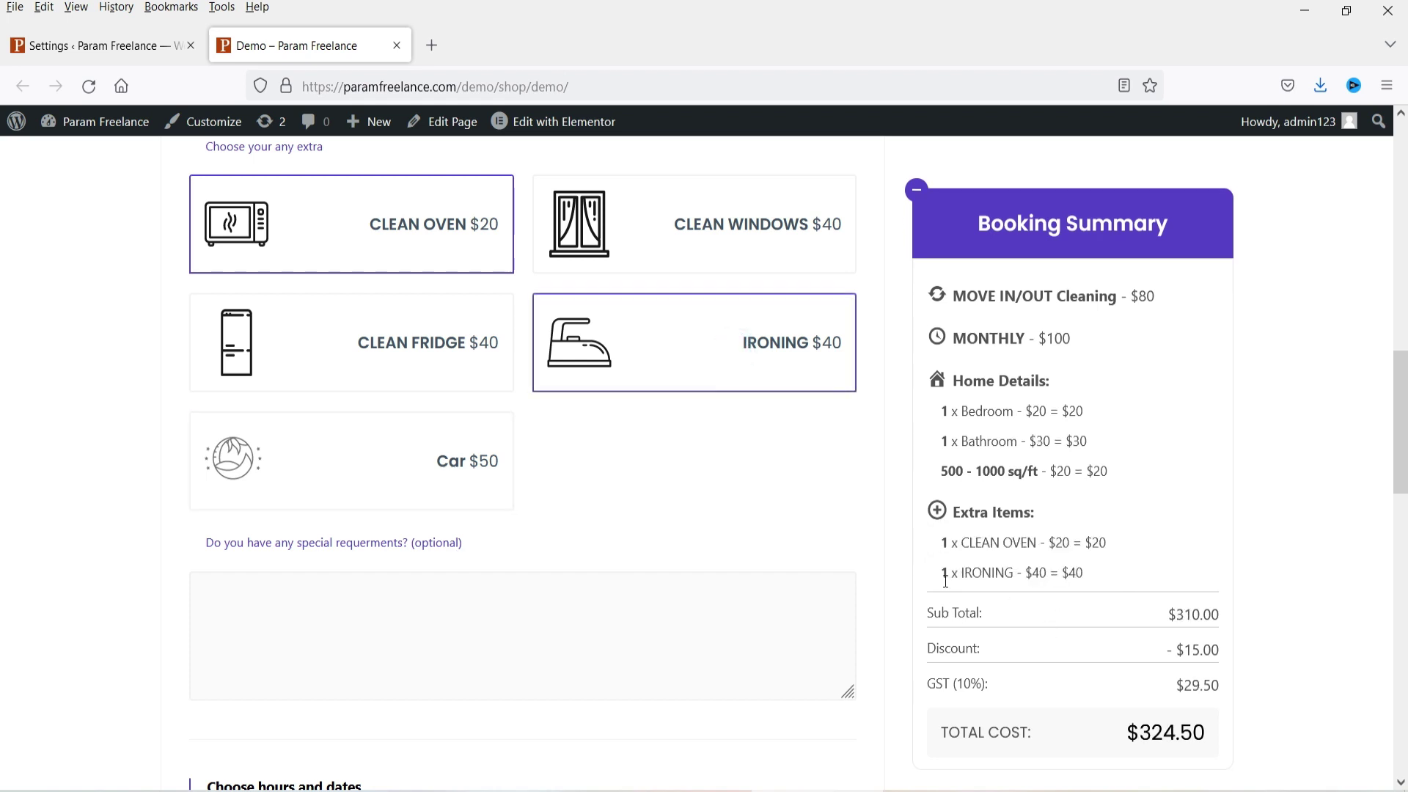
pyautogui.moveTo(946, 582); pyautogui.dragTo(1107, 582)
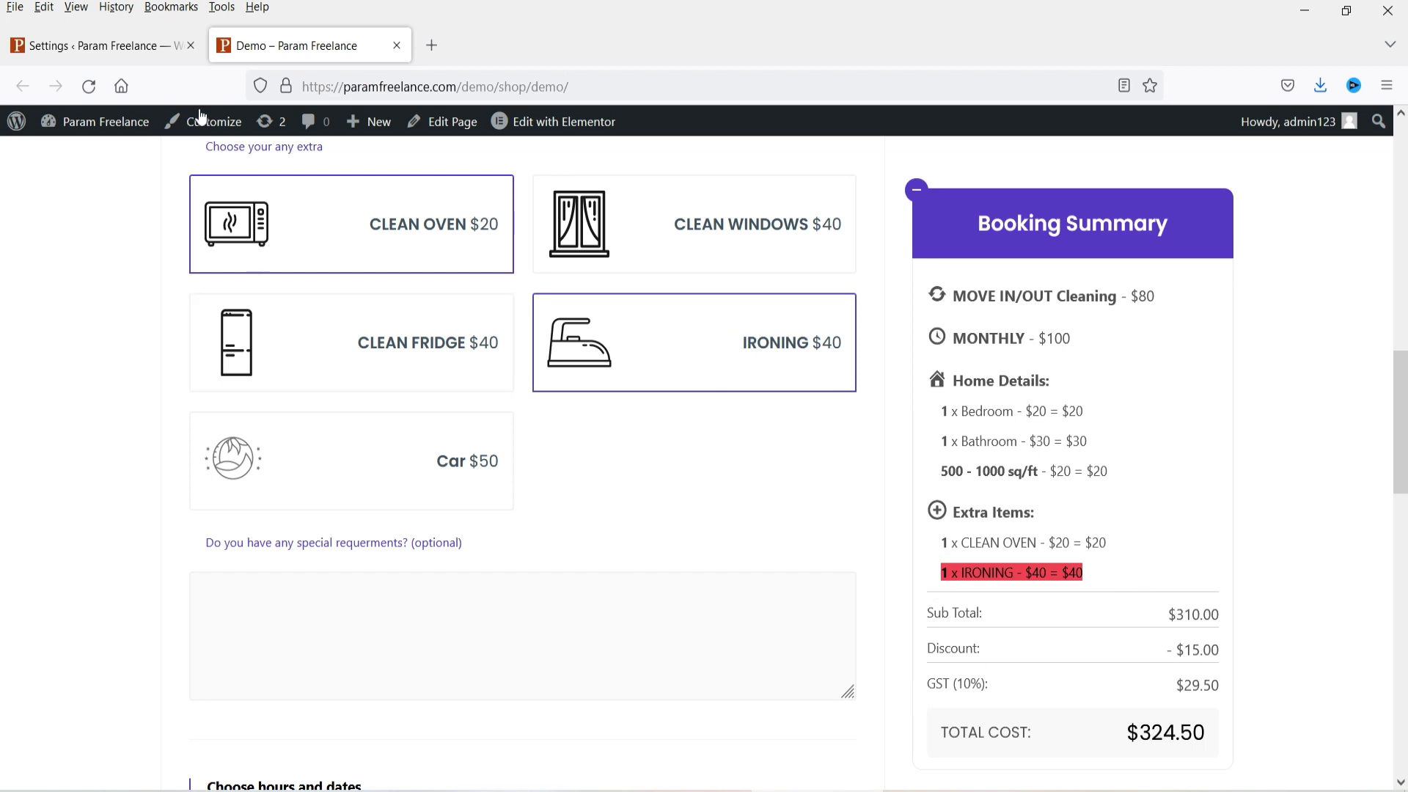
pyautogui.click(94, 45)
pyautogui.scroll(10, 293, 380)
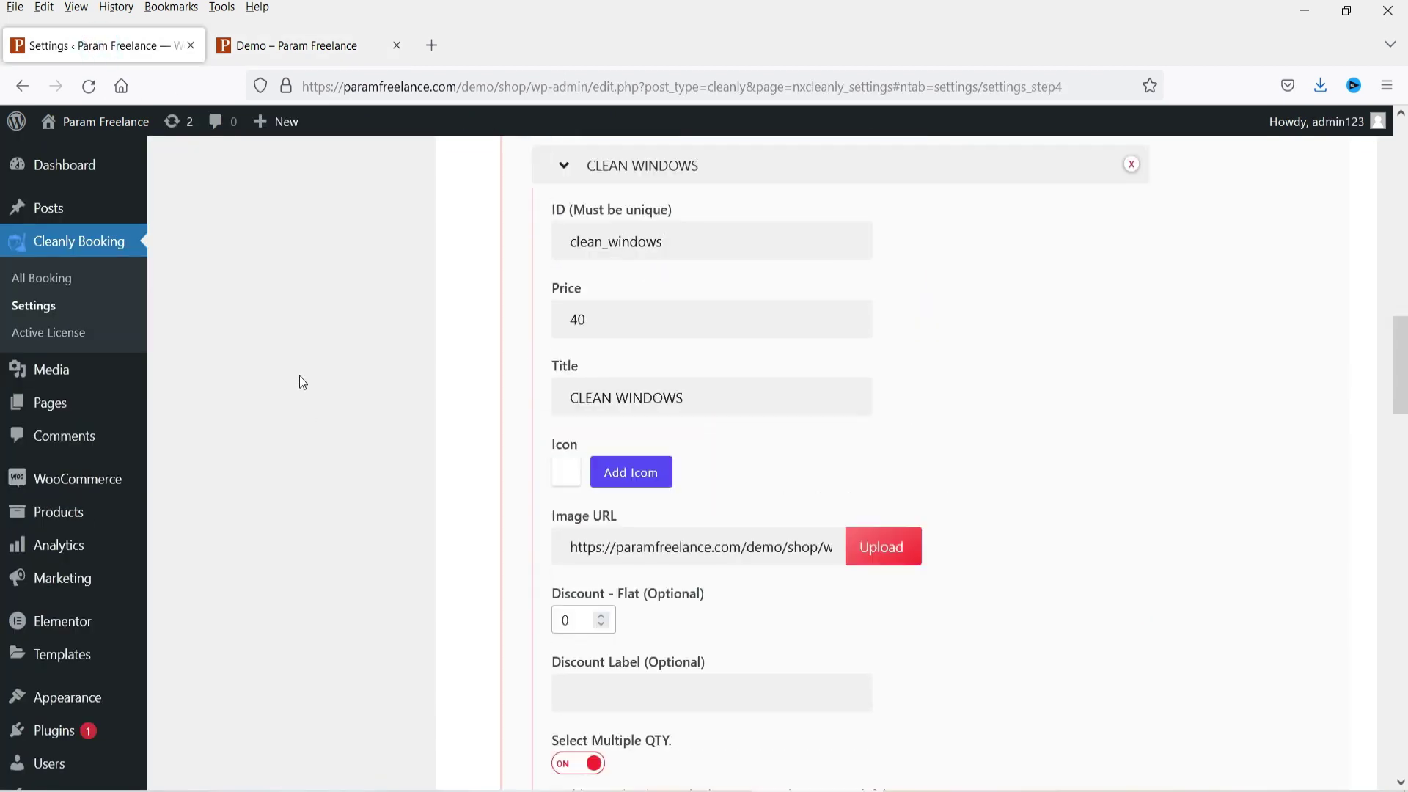
# Step: Choose March 28, 2023 and the 9:00 AM time slot on the demo booking form
pyautogui.scroll(5, 299, 382)
pyautogui.click(281, 416)
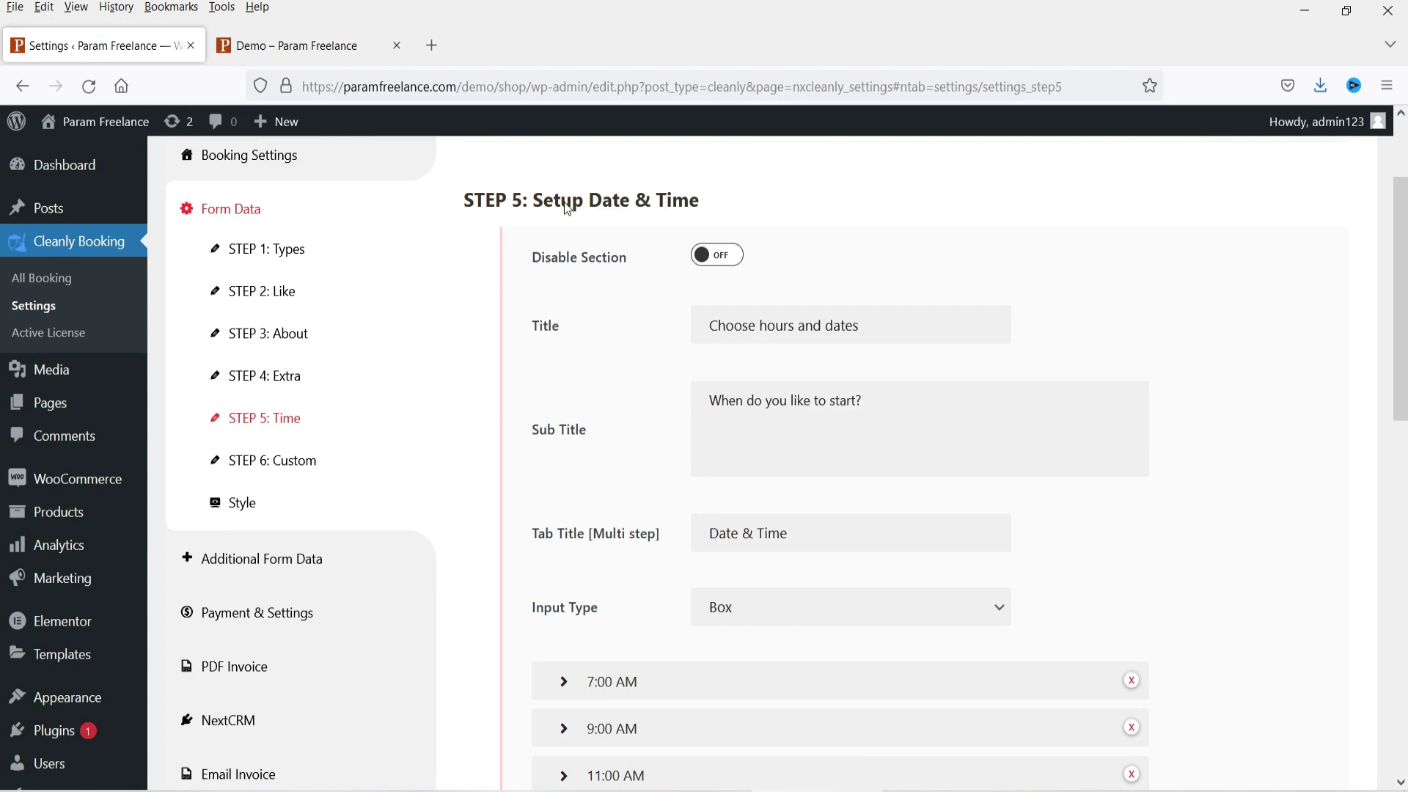
pyautogui.click(314, 47)
pyautogui.scroll(-3, 189, 447)
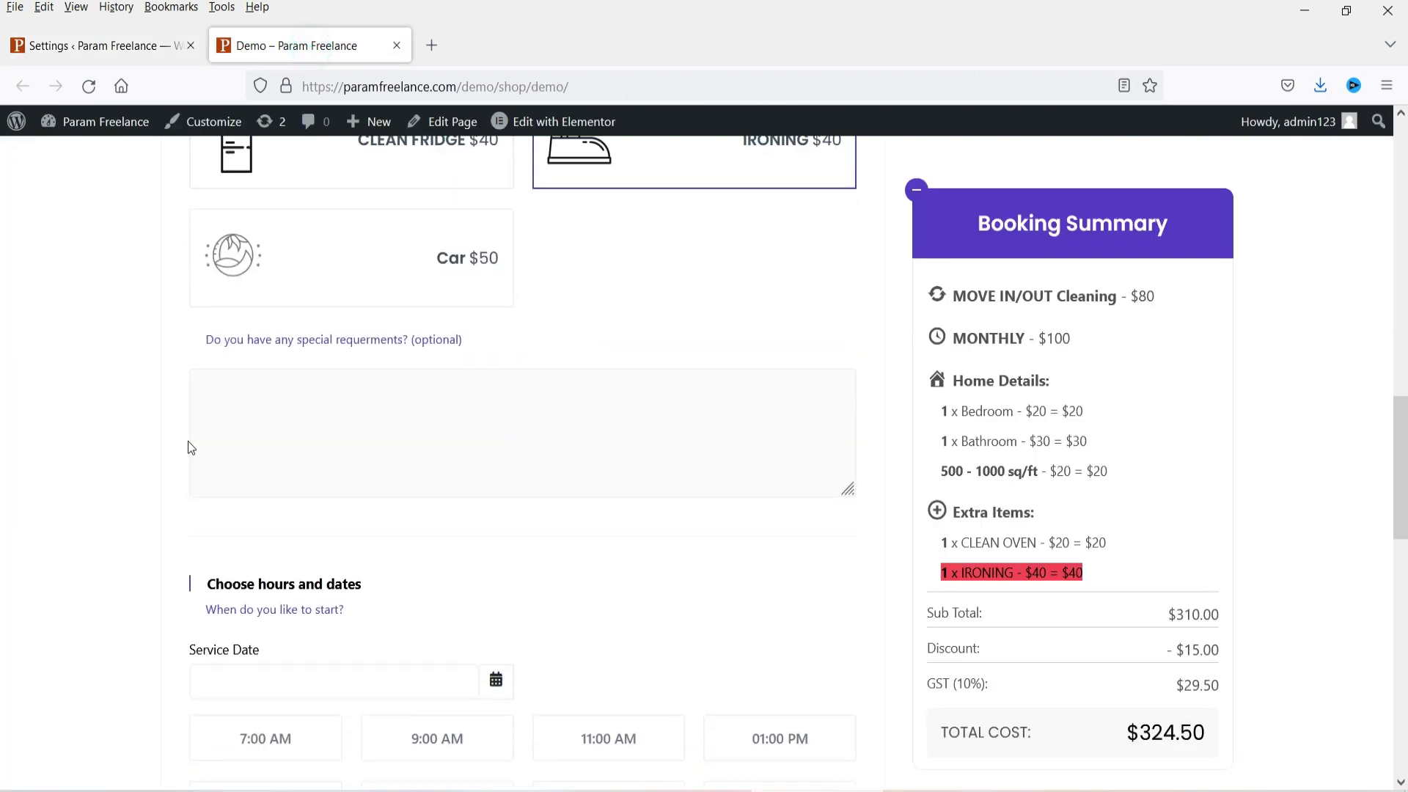
pyautogui.scroll(-4, 162, 429)
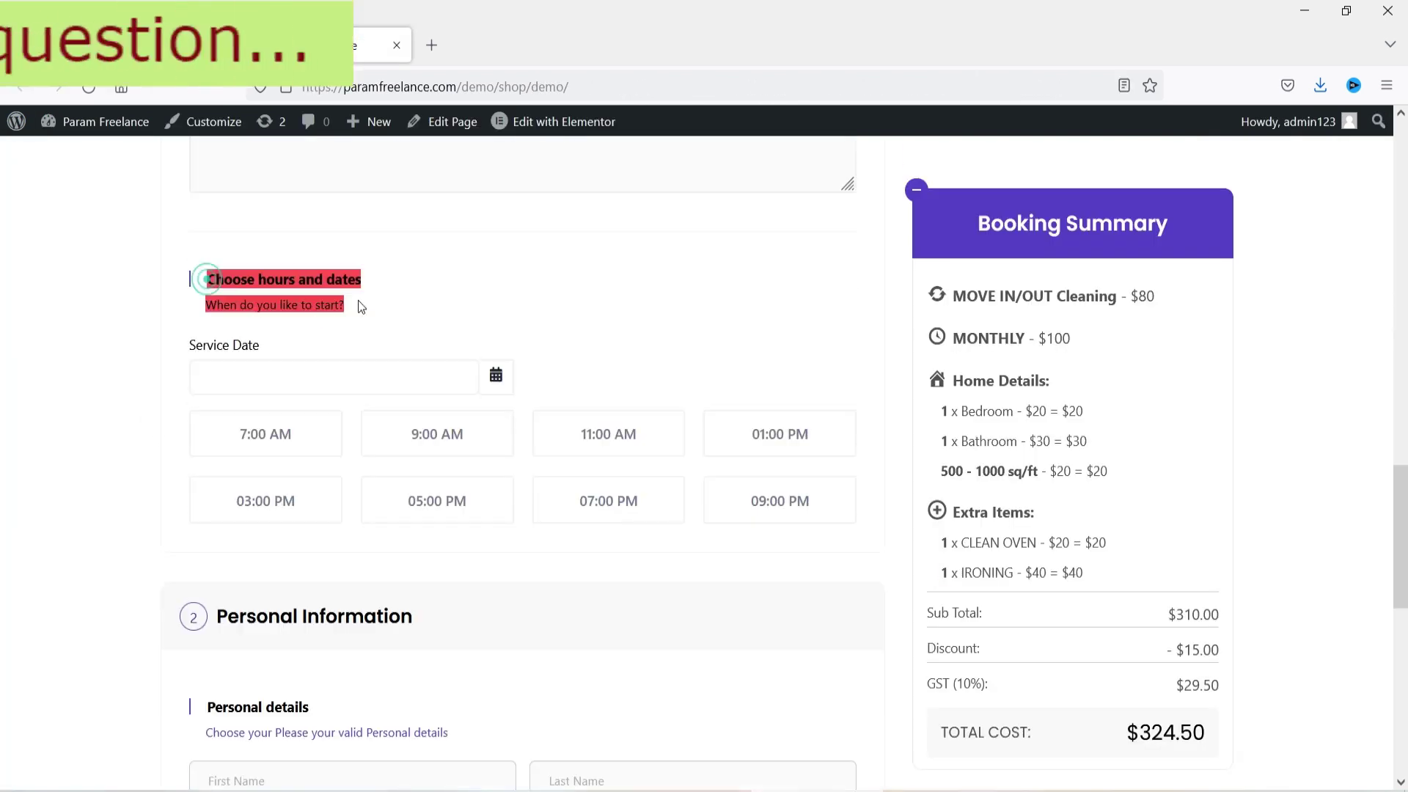
pyautogui.click(94, 377)
pyautogui.scroll(-2, 94, 377)
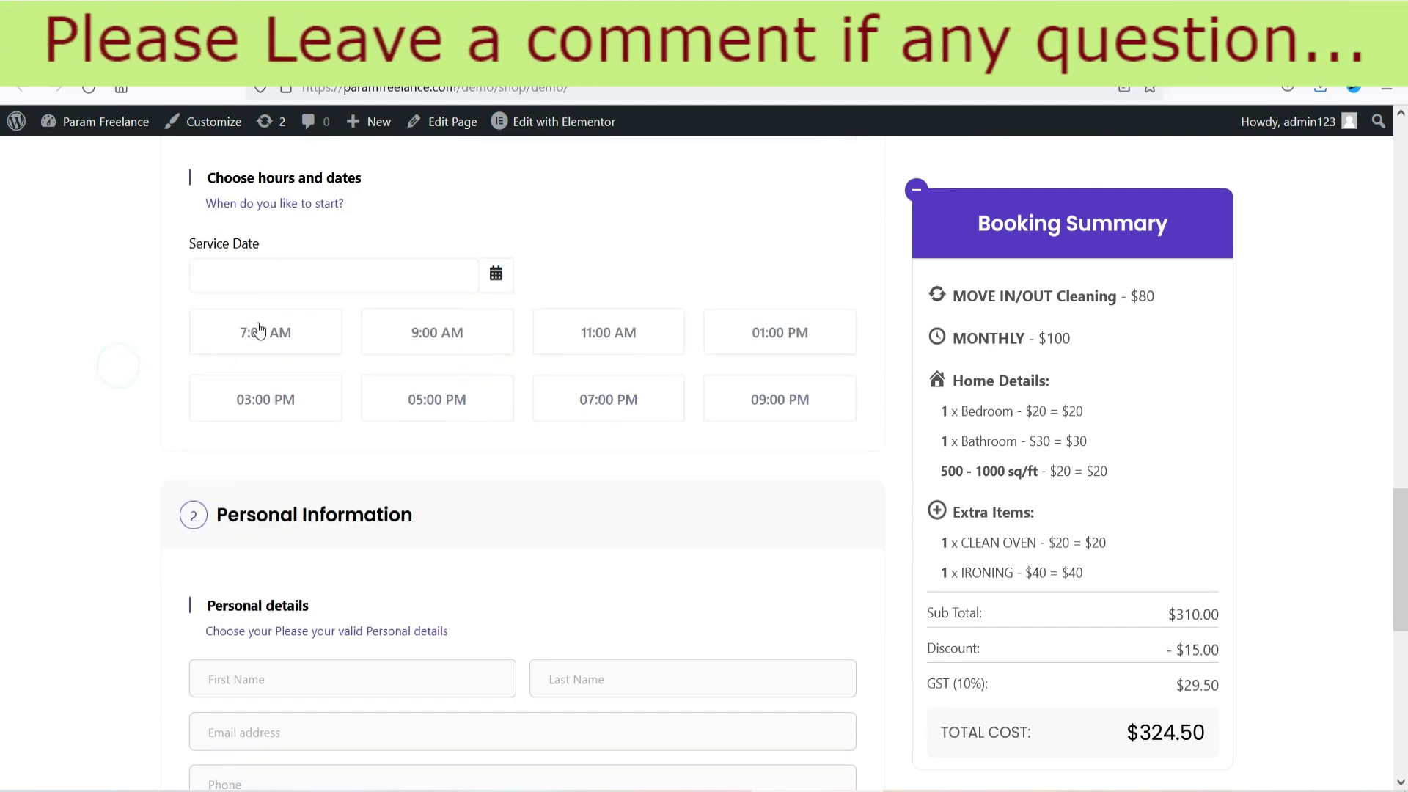
pyautogui.click(290, 276)
pyautogui.click(318, 512)
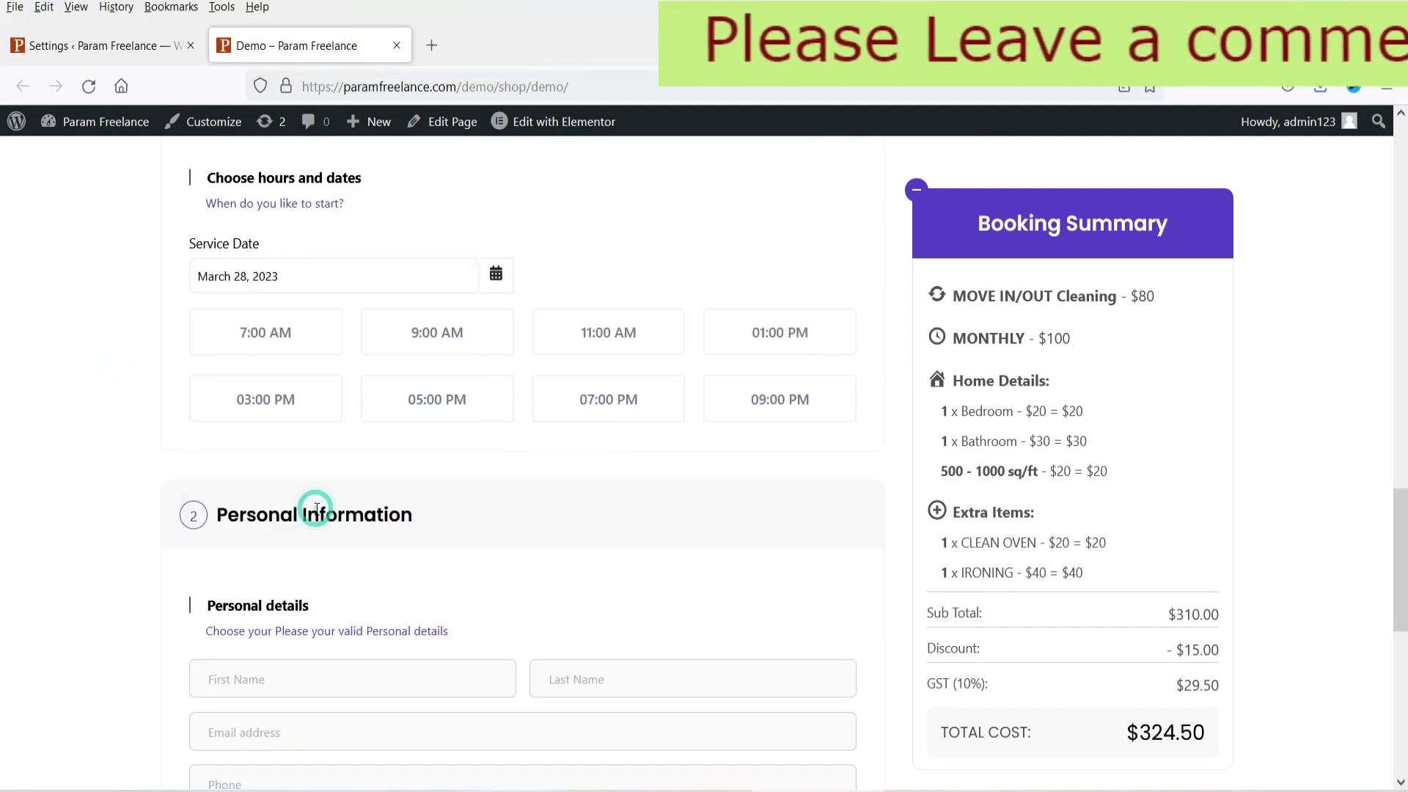
pyautogui.click(469, 339)
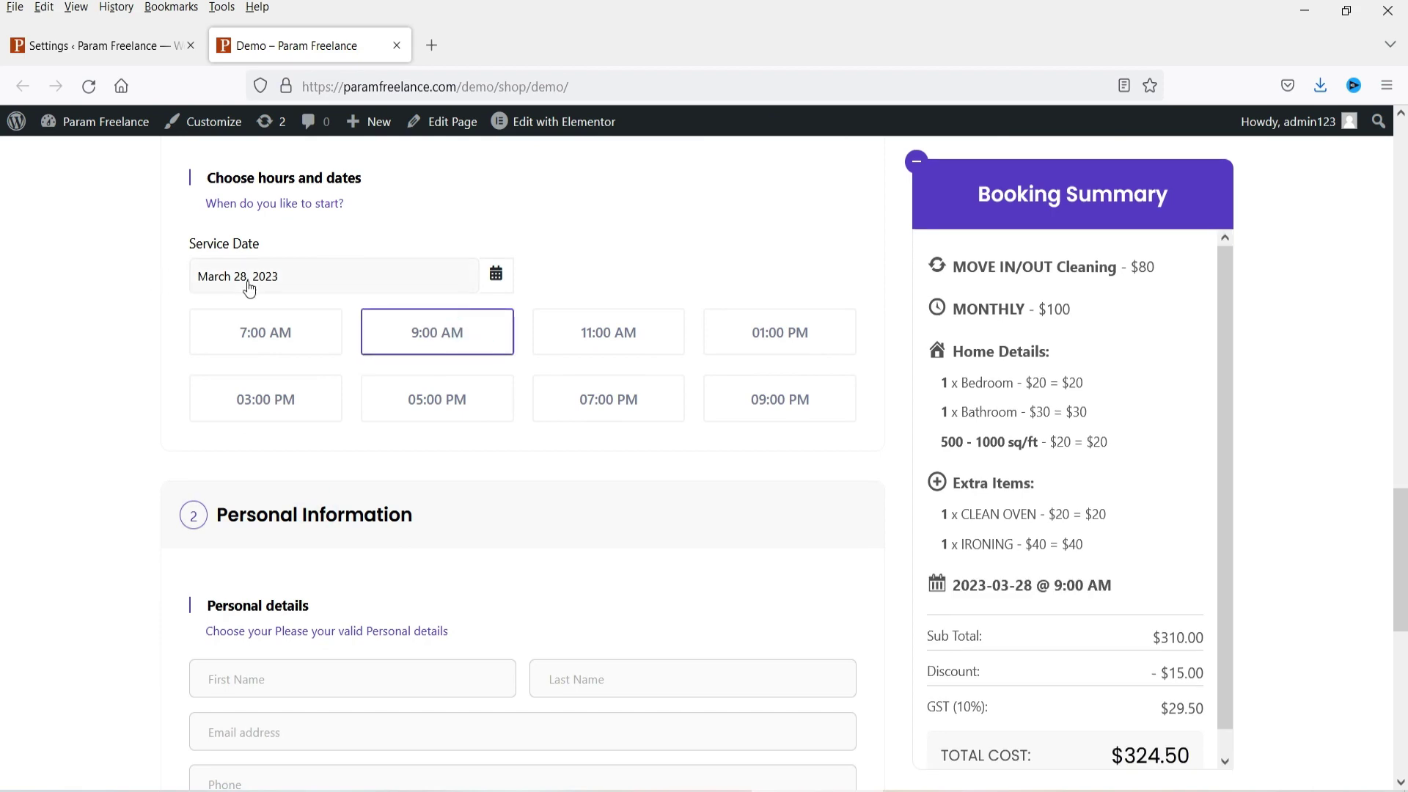
# Step: Enter the customer's first name and last name in the personal details
pyautogui.scroll(-3, 1386, 447)
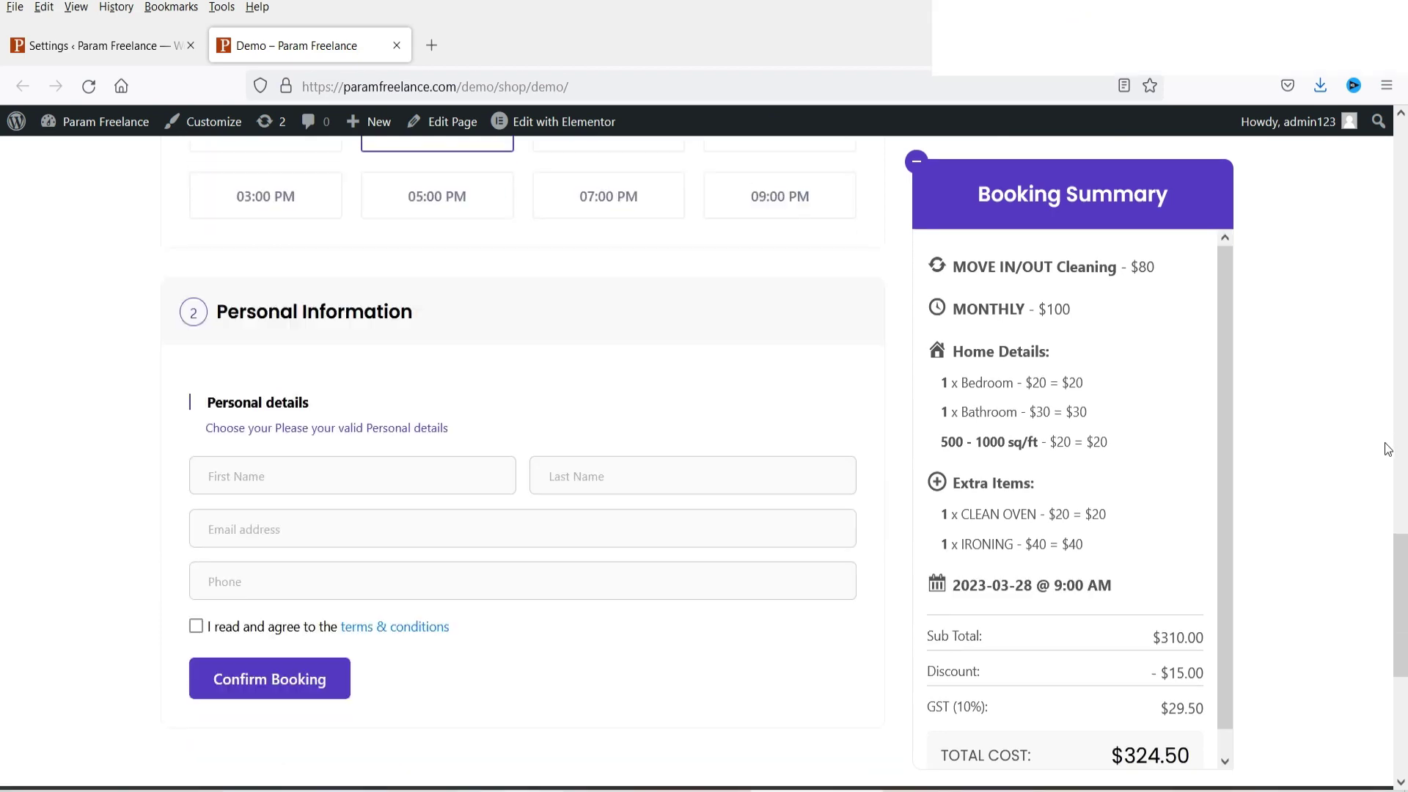
pyautogui.moveTo(1141, 592); pyautogui.dragTo(966, 598)
pyautogui.scroll(3, 522, 378)
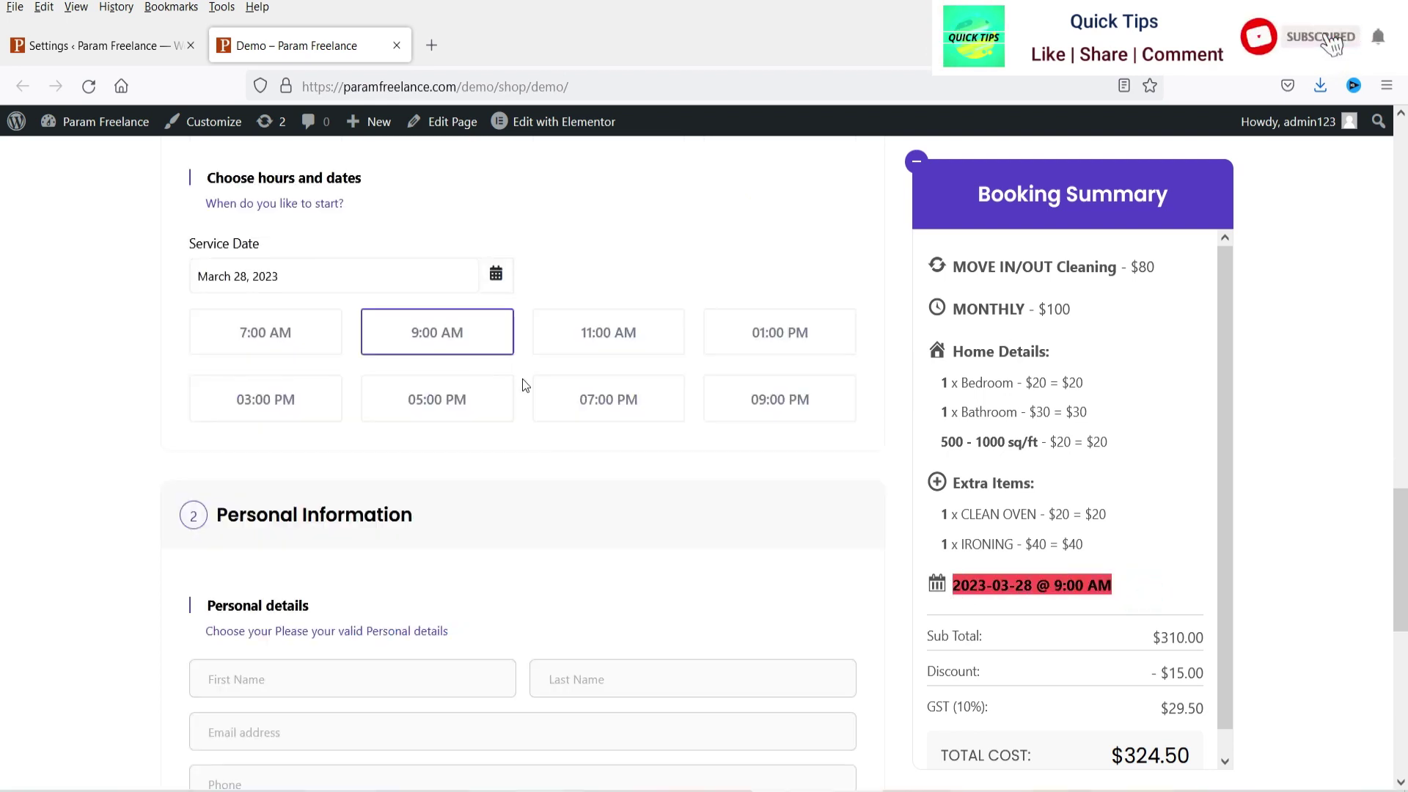
pyautogui.scroll(-3, 579, 440)
pyautogui.scroll(-1, 636, 459)
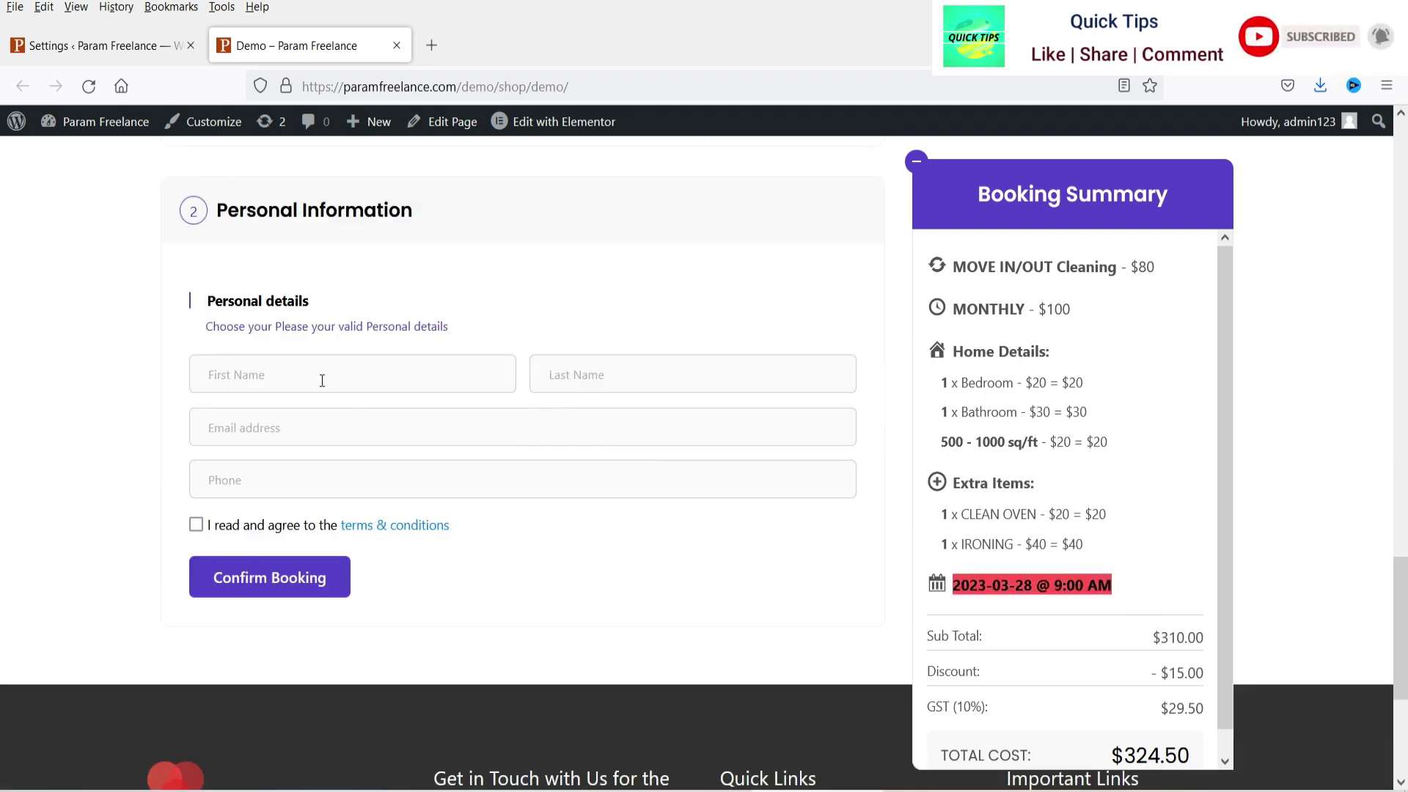
pyautogui.click(302, 376)
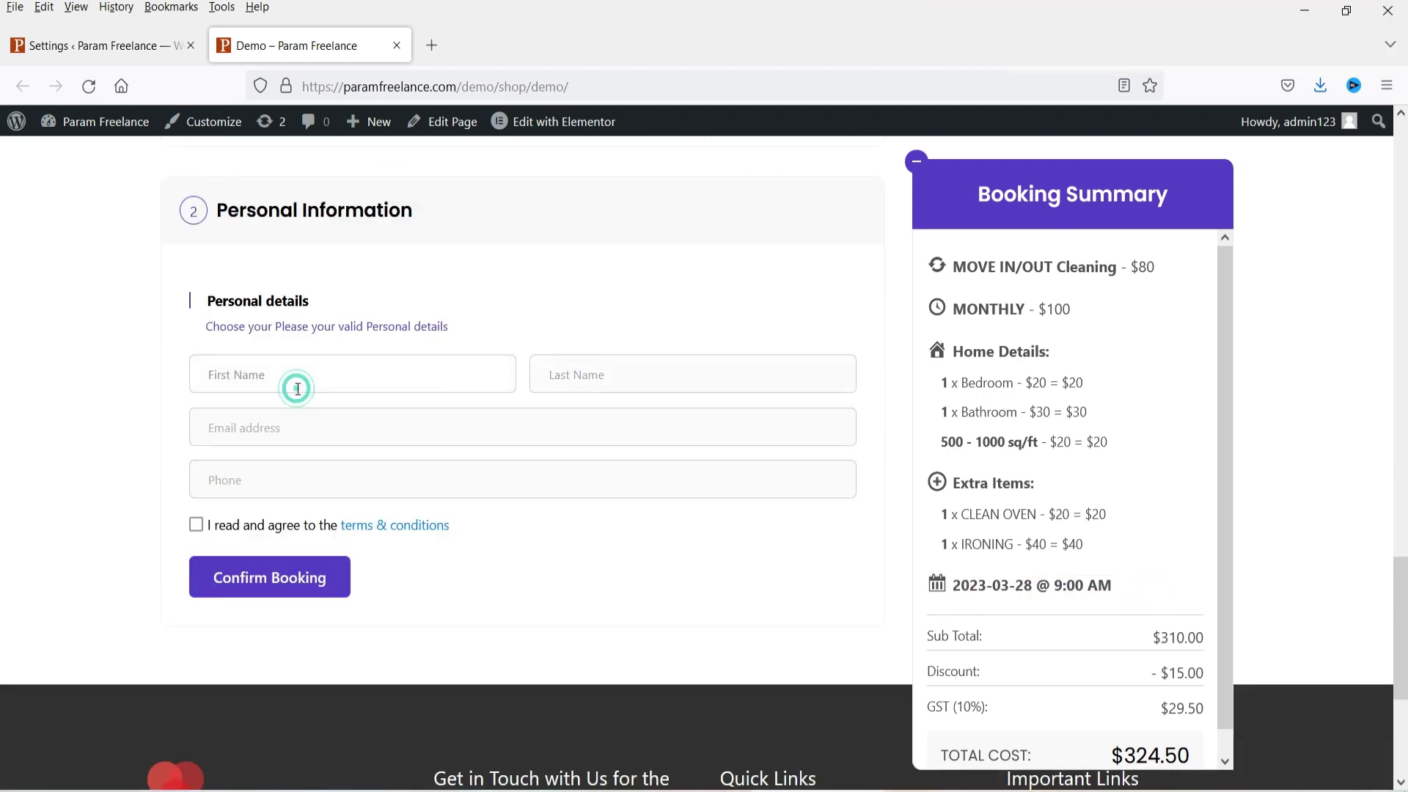
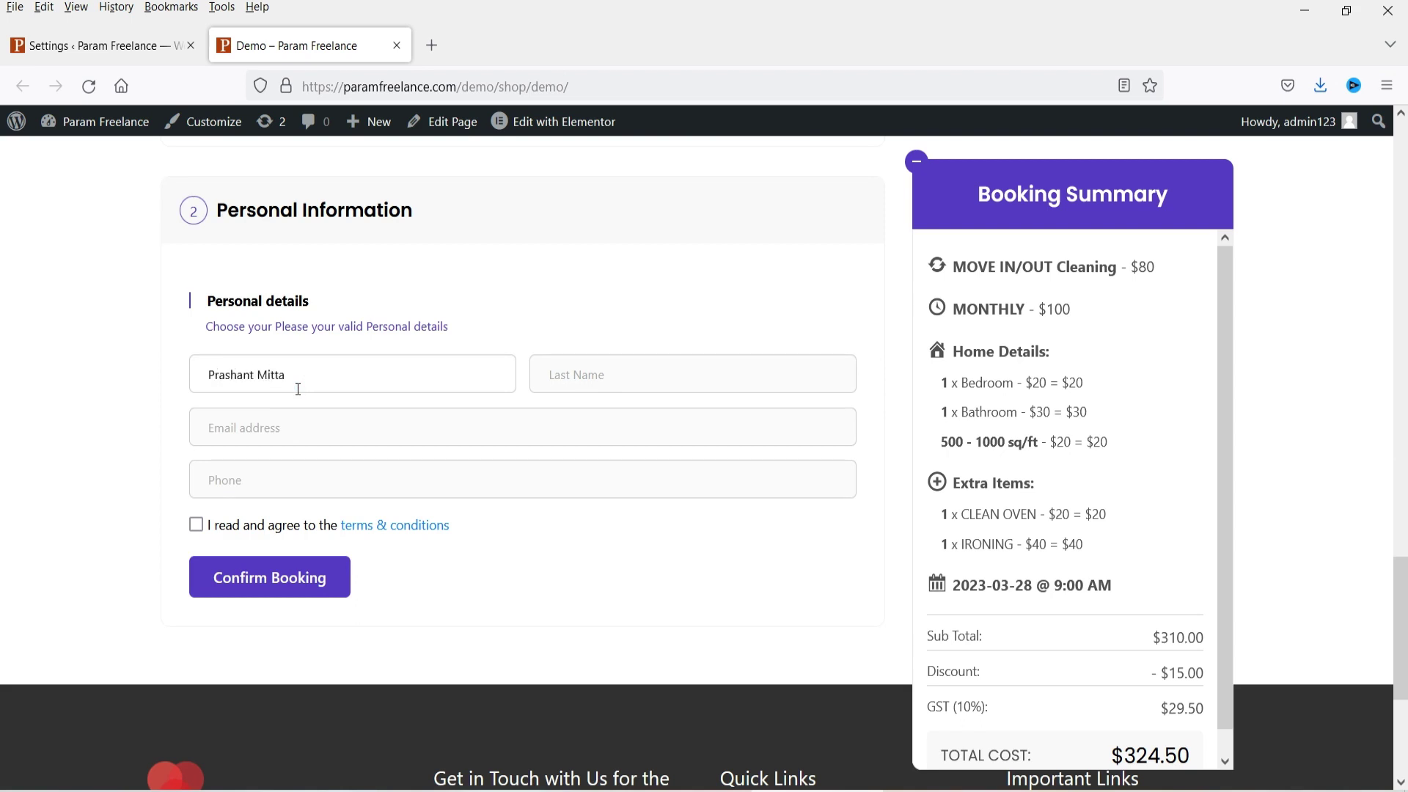
pyautogui.click(616, 374)
# Step: Fill in the customer's e-mail and phone number, and accept the terms and conditions
pyautogui.click(312, 417)
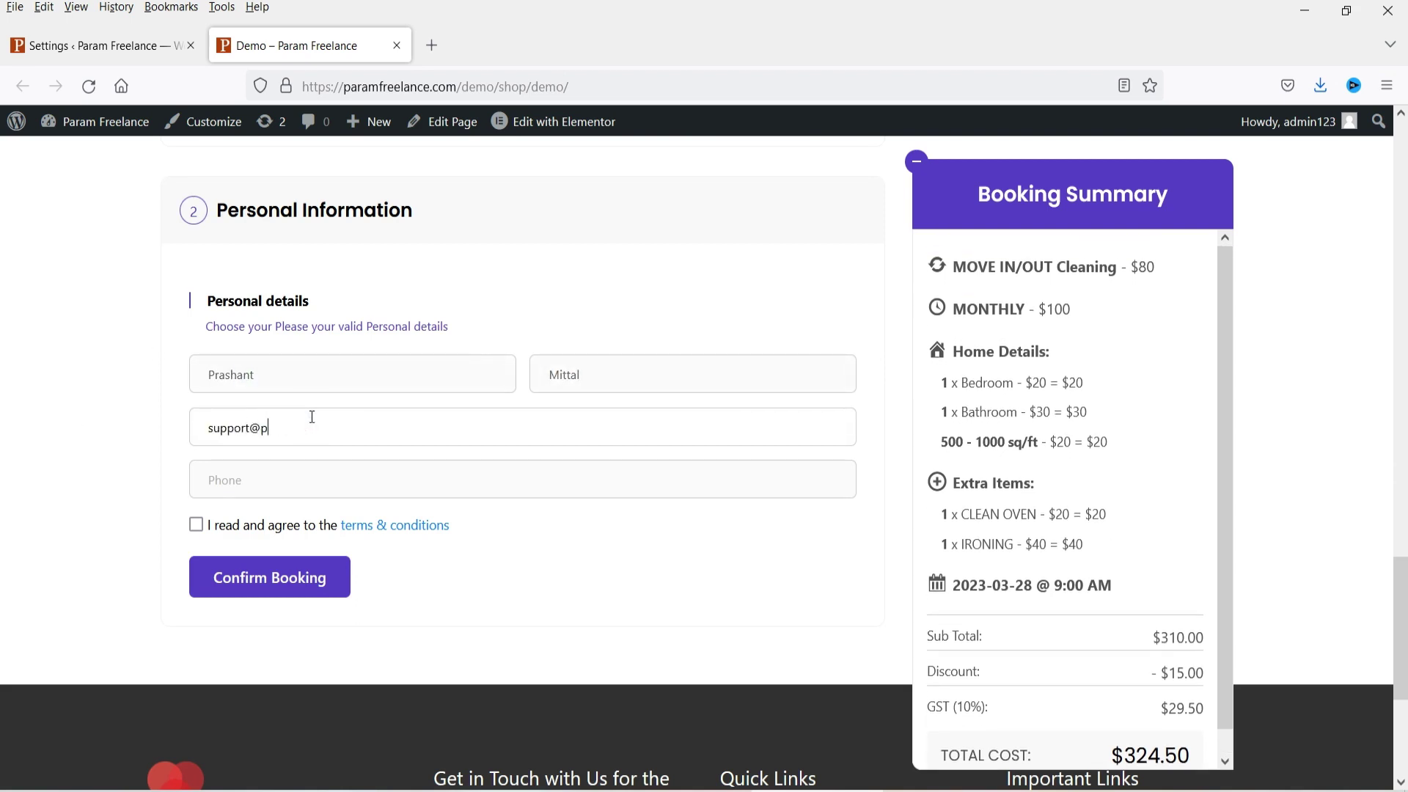
pyautogui.click(289, 478)
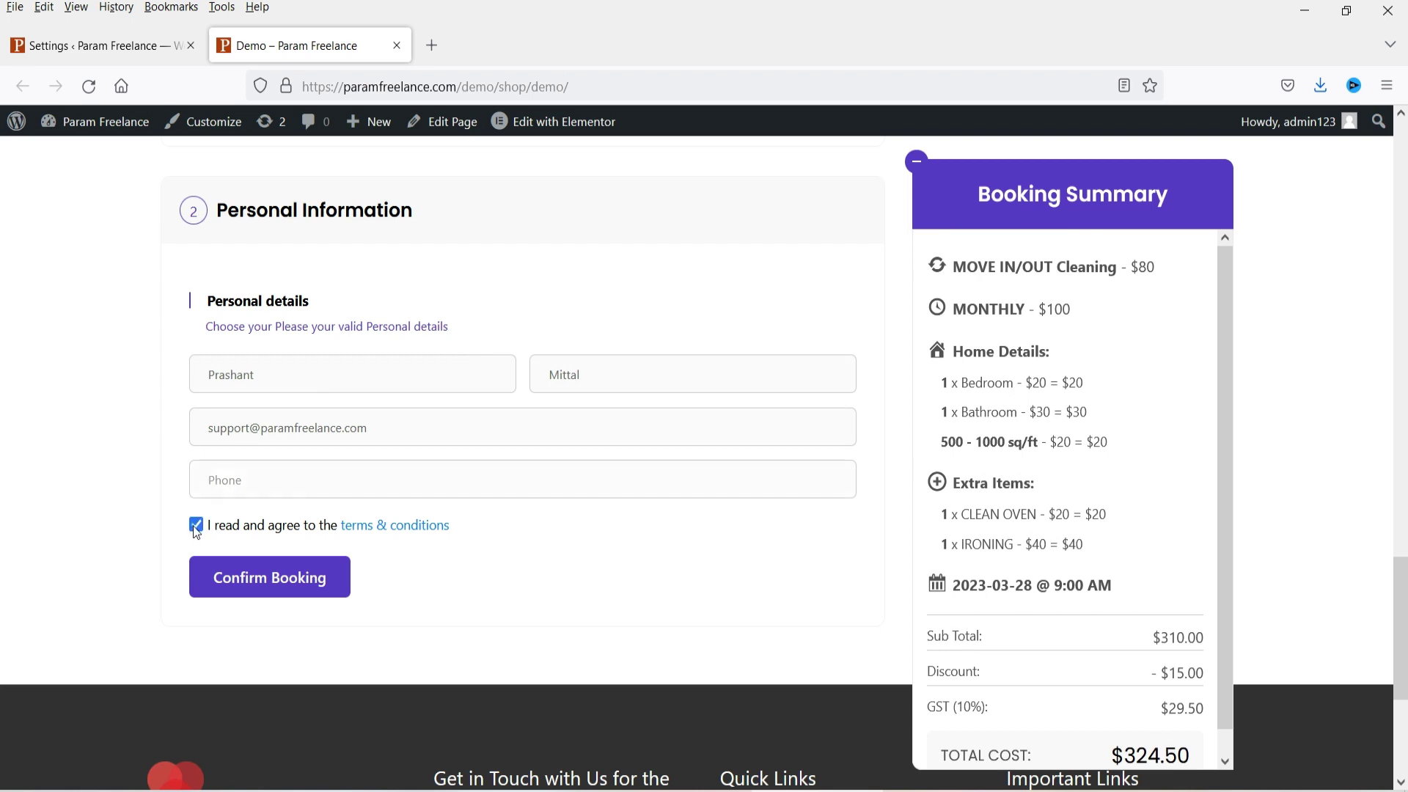
pyautogui.click(242, 468)
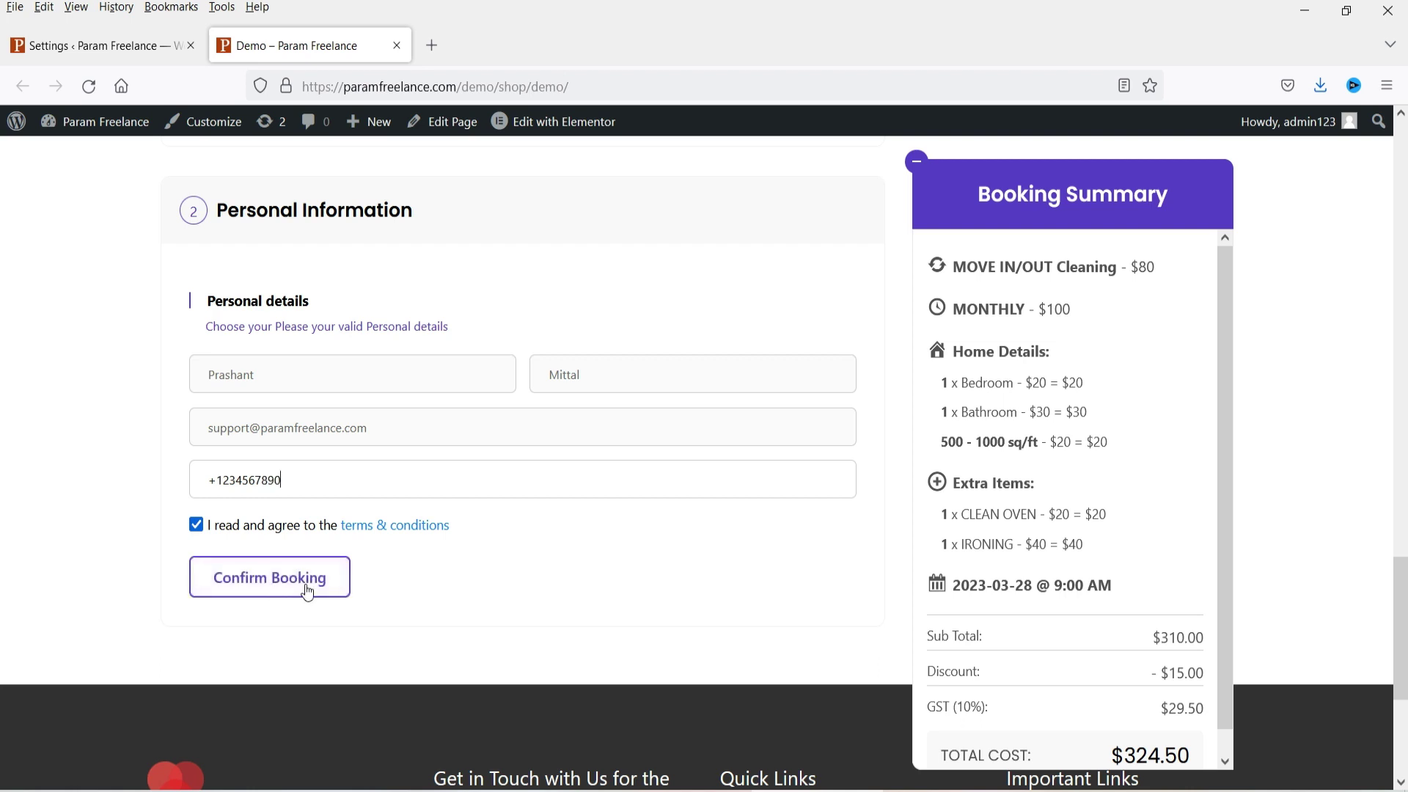
pyautogui.scroll(-1, 1132, 504)
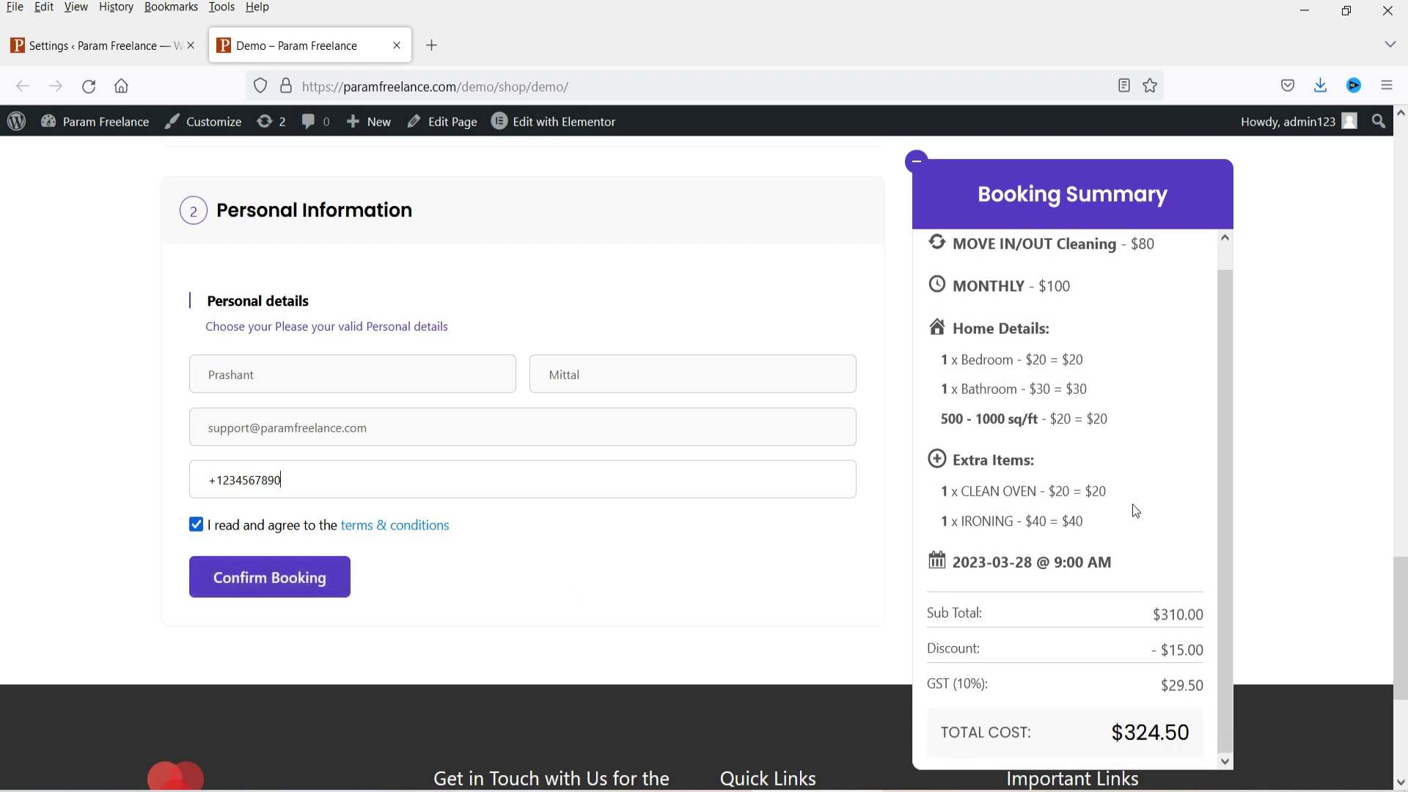
# Step: Compare the Step 5 date and time settings with the live demo booking form
pyautogui.click(51, 44)
pyautogui.scroll(-2, 798, 363)
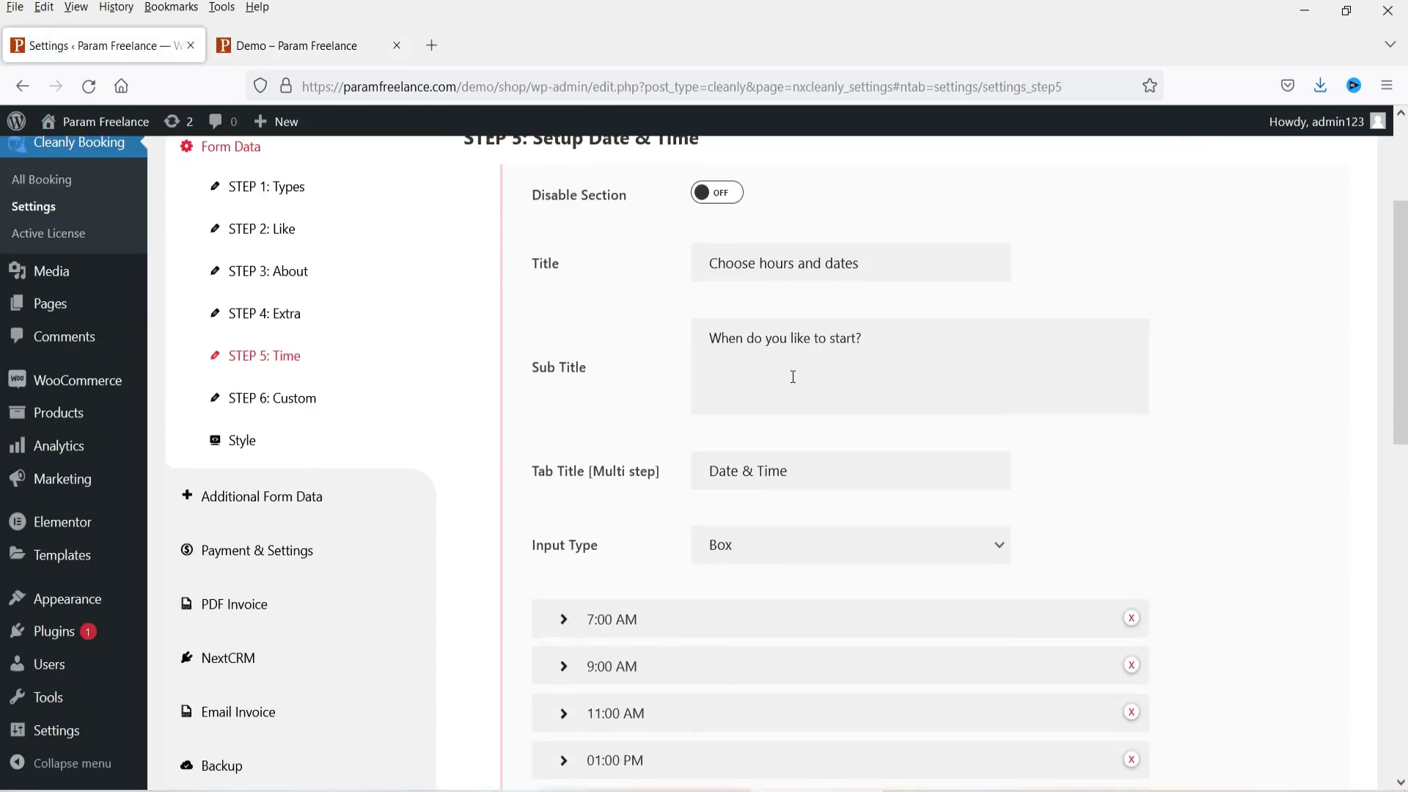
pyautogui.scroll(-3, 793, 377)
pyautogui.scroll(-2, 1225, 344)
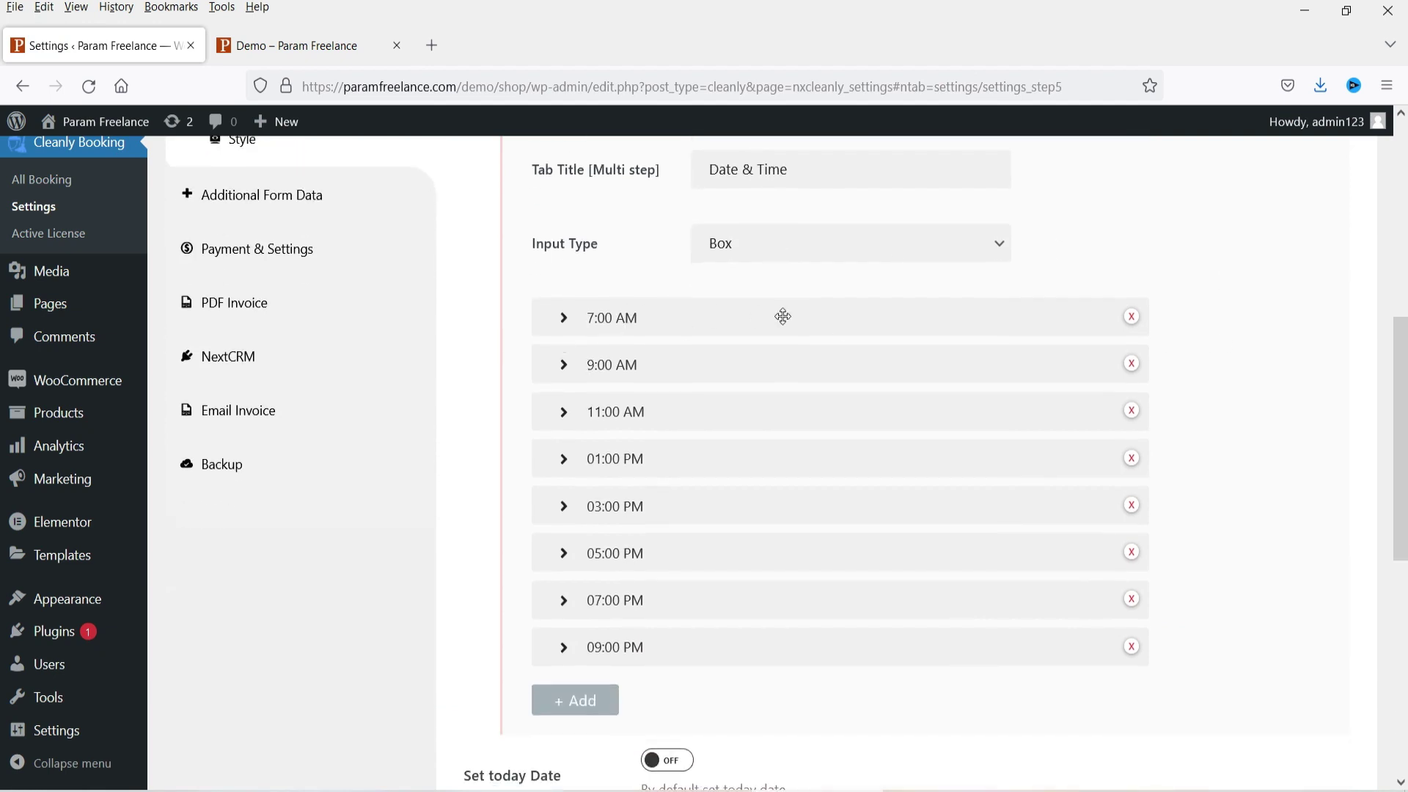
pyautogui.click(312, 46)
pyautogui.scroll(10, 294, 294)
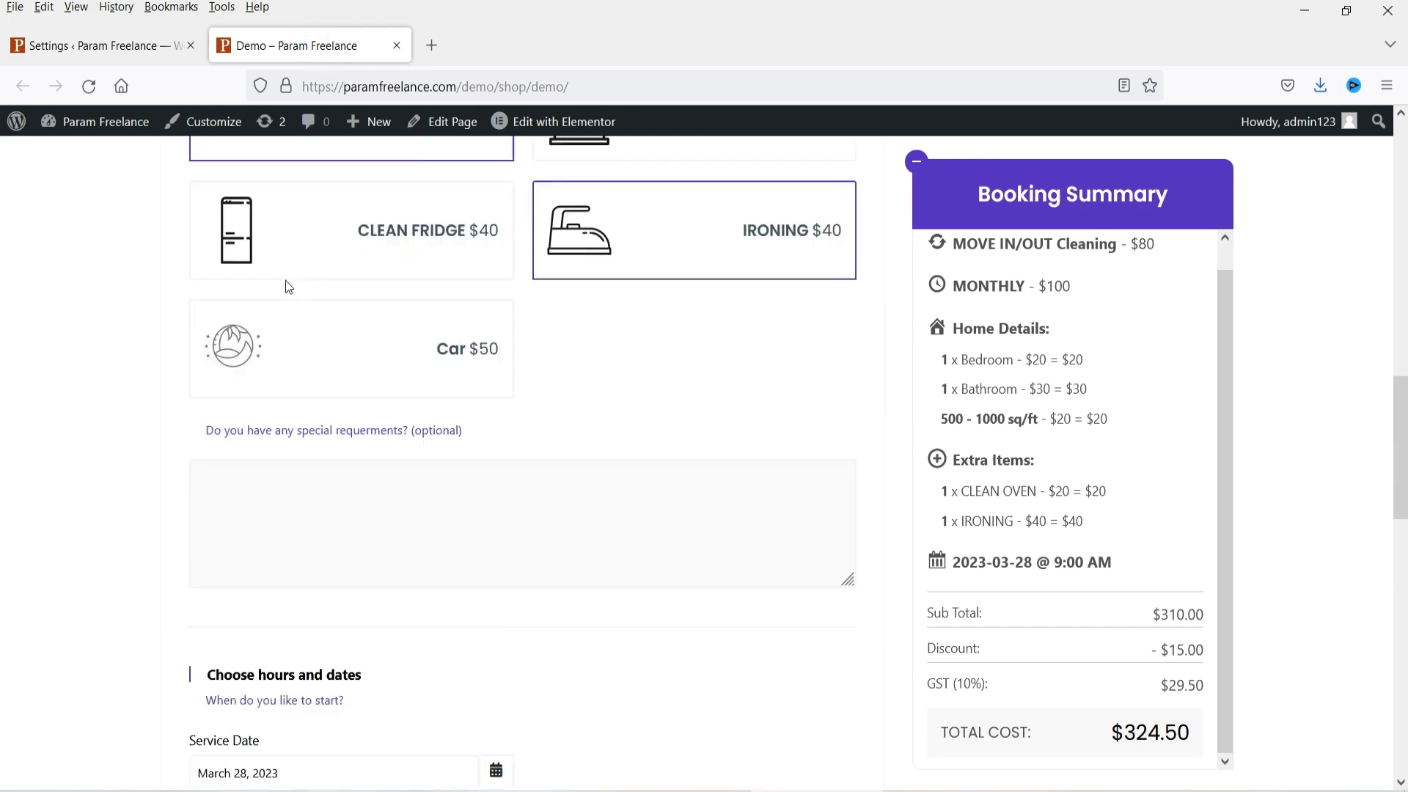
pyautogui.scroll(-8, 338, 305)
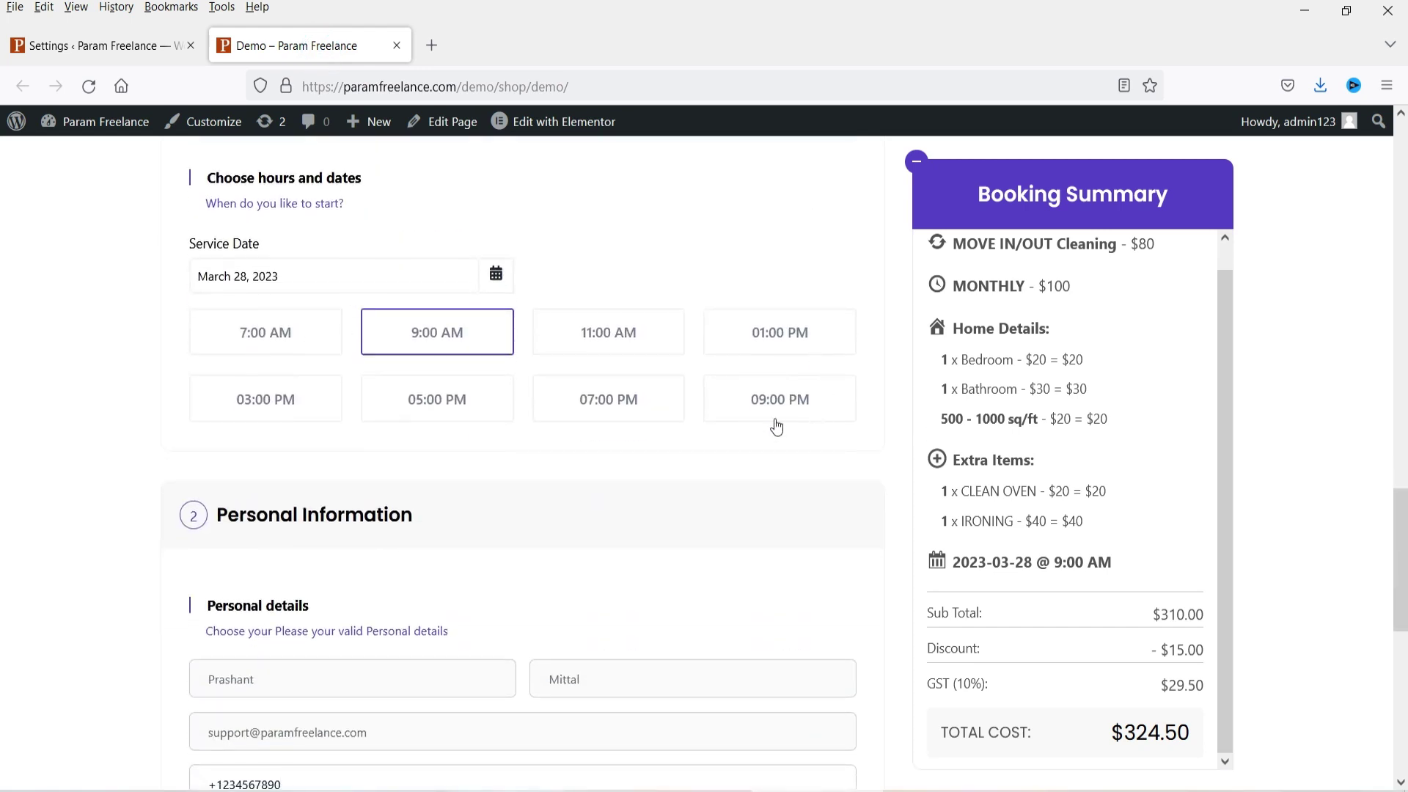
# Step: Check the 15-day Limit of days against the demo calendar's March and April 2023
pyautogui.click(99, 46)
pyautogui.scroll(-3, 679, 340)
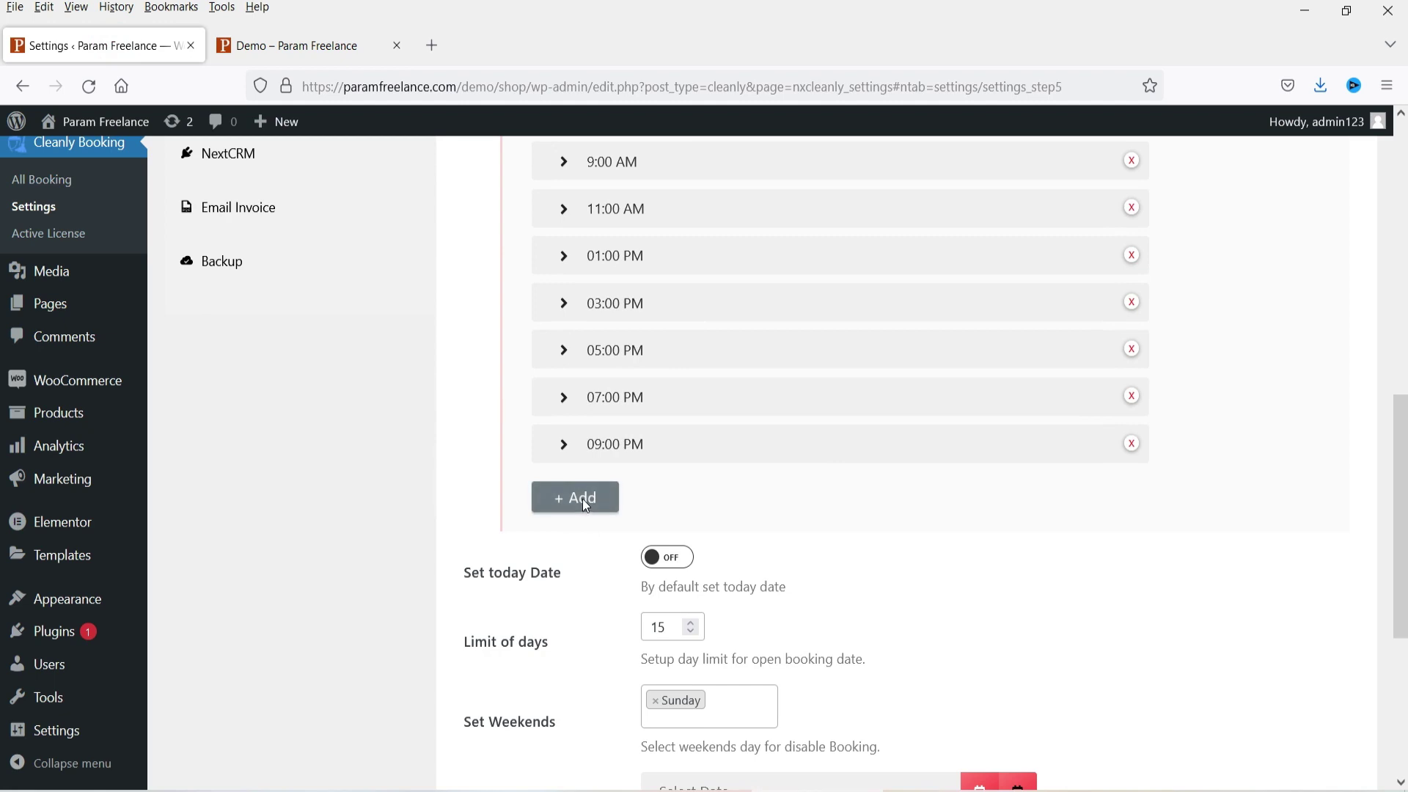
pyautogui.scroll(-4, 734, 457)
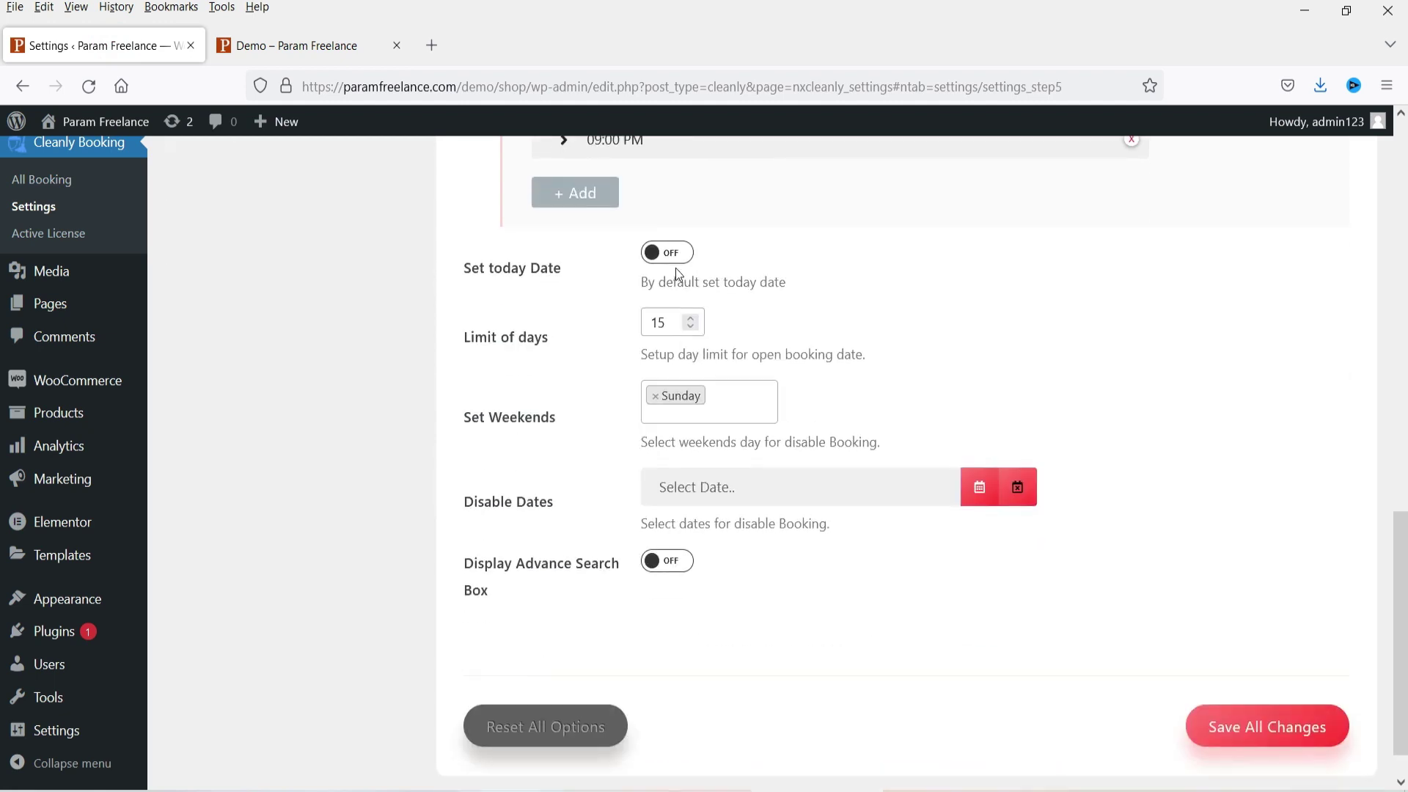
pyautogui.tripleClick(462, 330)
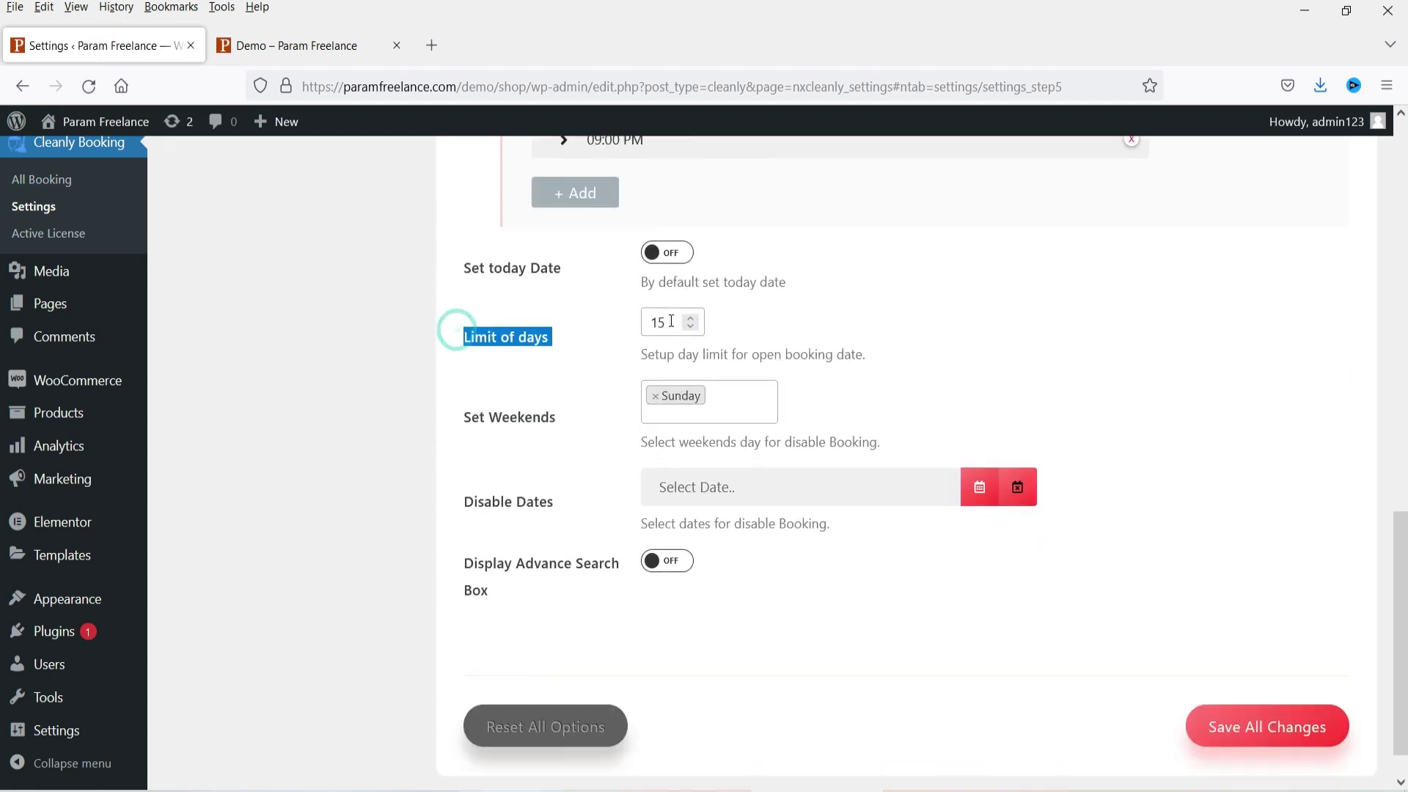
pyautogui.click(277, 45)
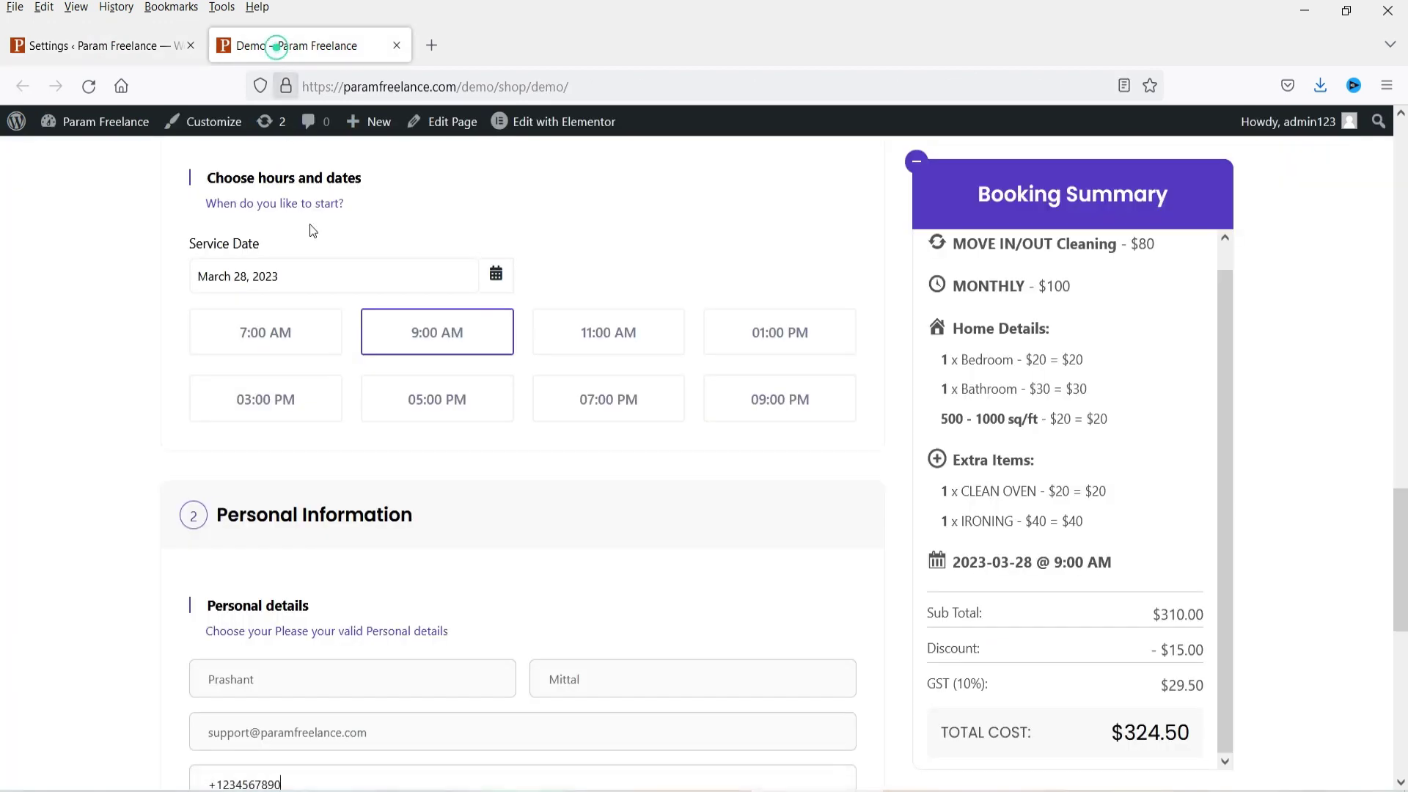
pyautogui.scroll(-3, 526, 453)
pyautogui.scroll(4, 570, 416)
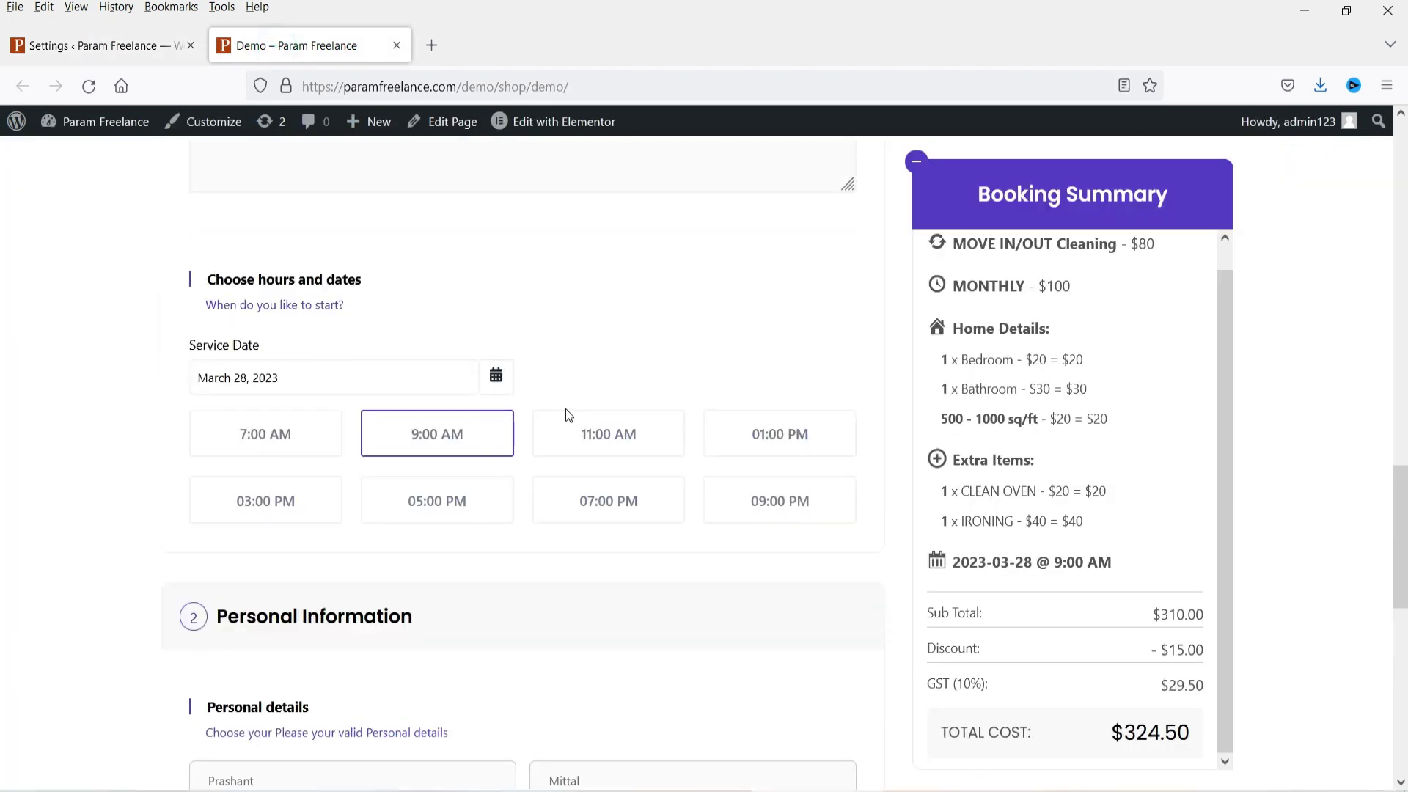
pyautogui.click(289, 383)
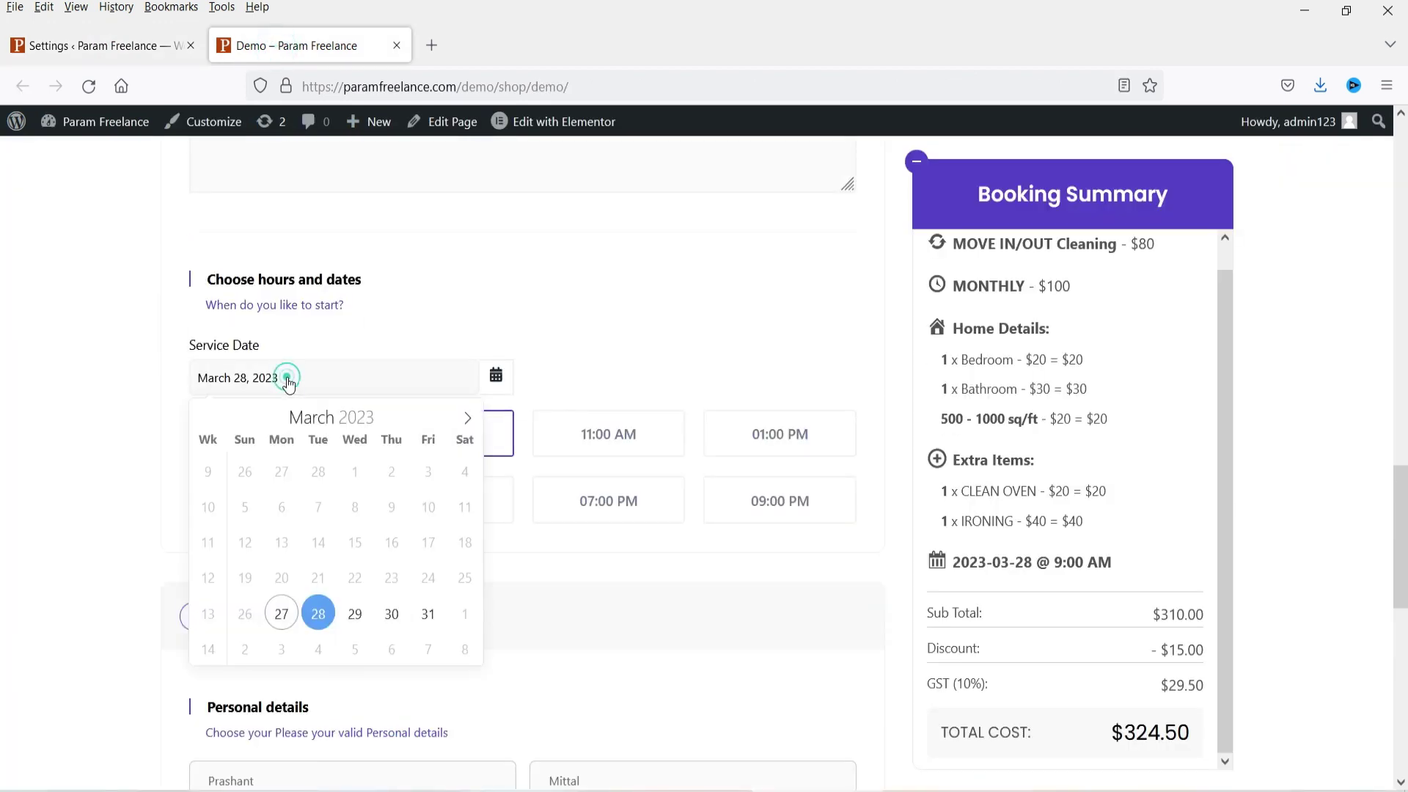
pyautogui.click(468, 418)
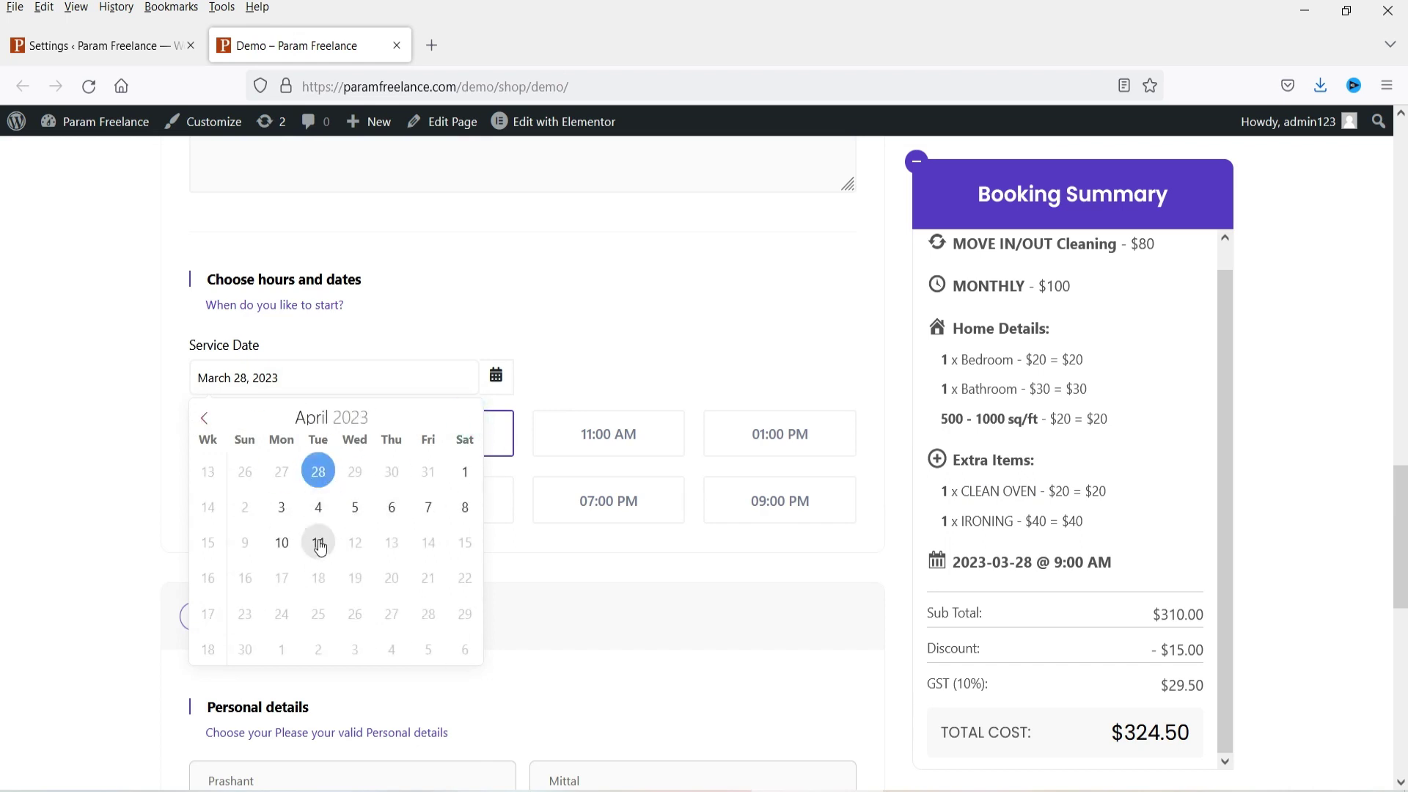
pyautogui.click(205, 418)
# Step: Review Set Weekends with Sunday disabled and the Disable Dates calendar, then save the settings
pyautogui.click(89, 41)
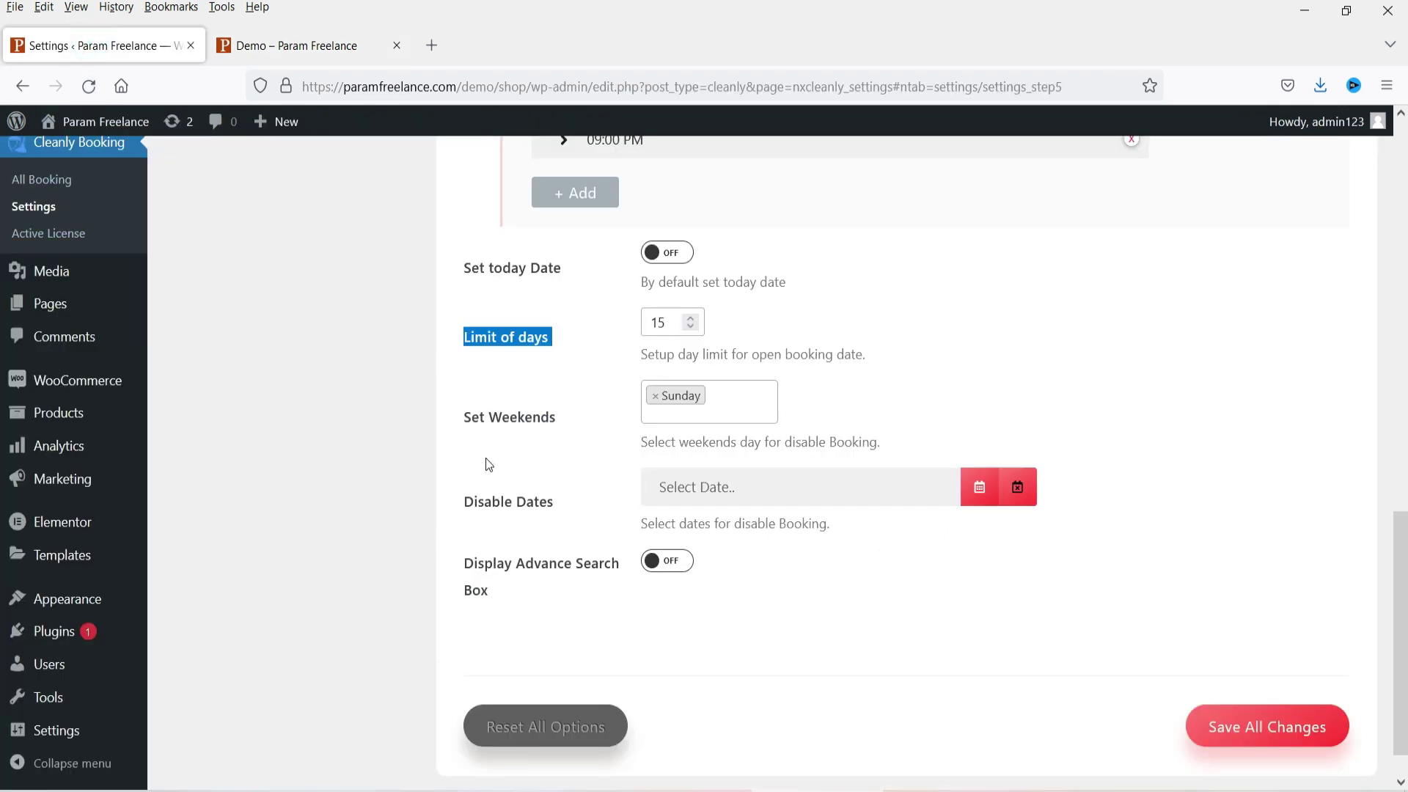
pyautogui.moveTo(468, 416); pyautogui.dragTo(574, 423)
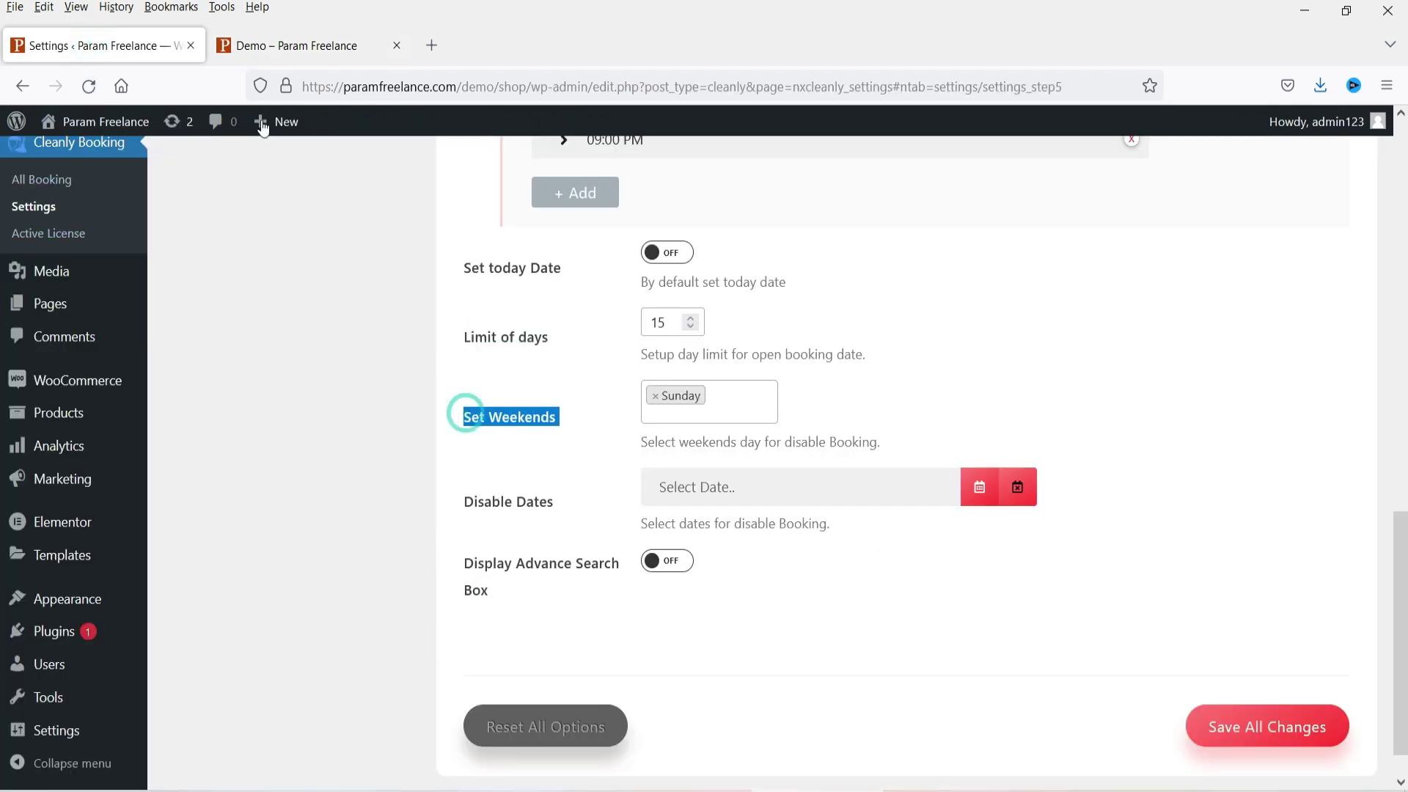
pyautogui.click(279, 61)
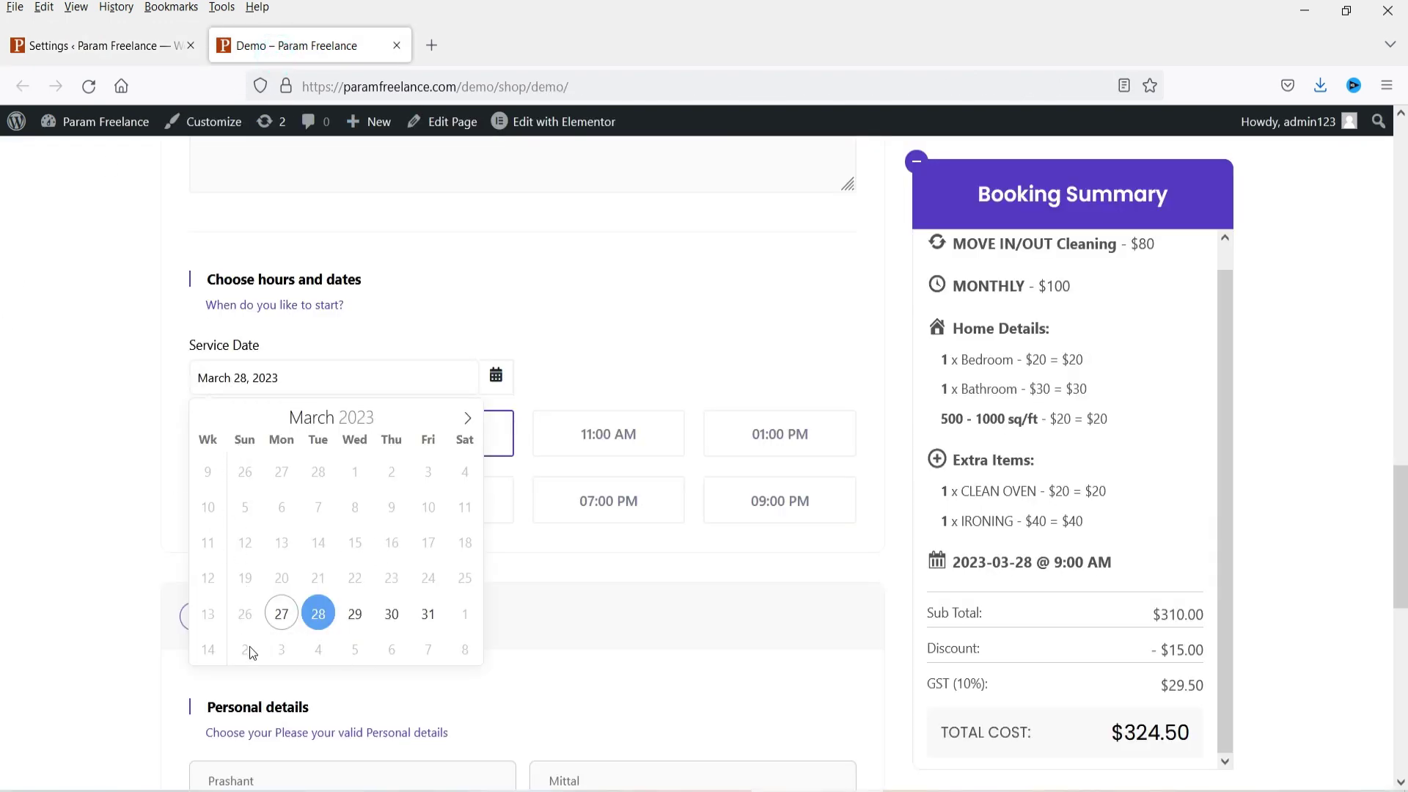
pyautogui.click(95, 46)
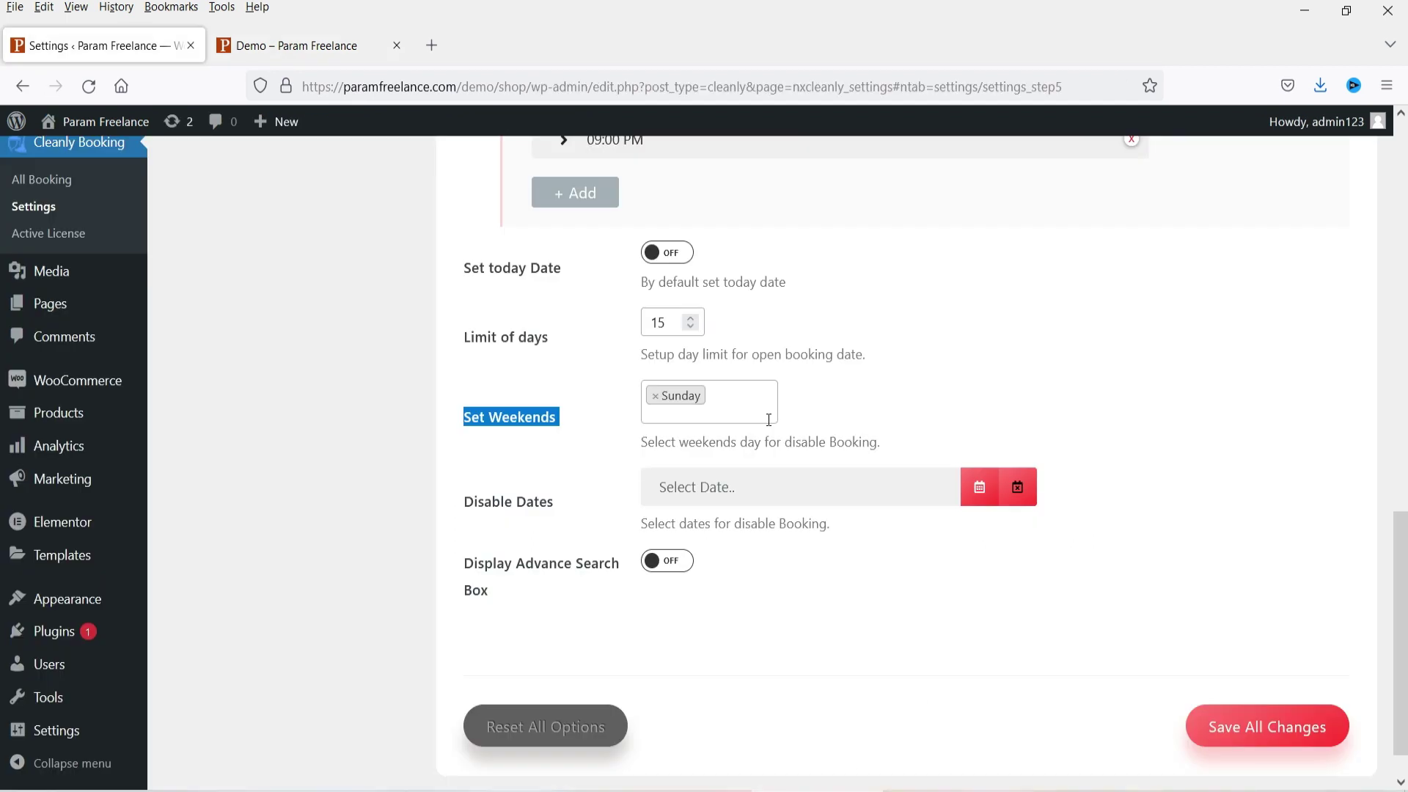
pyautogui.click(743, 501)
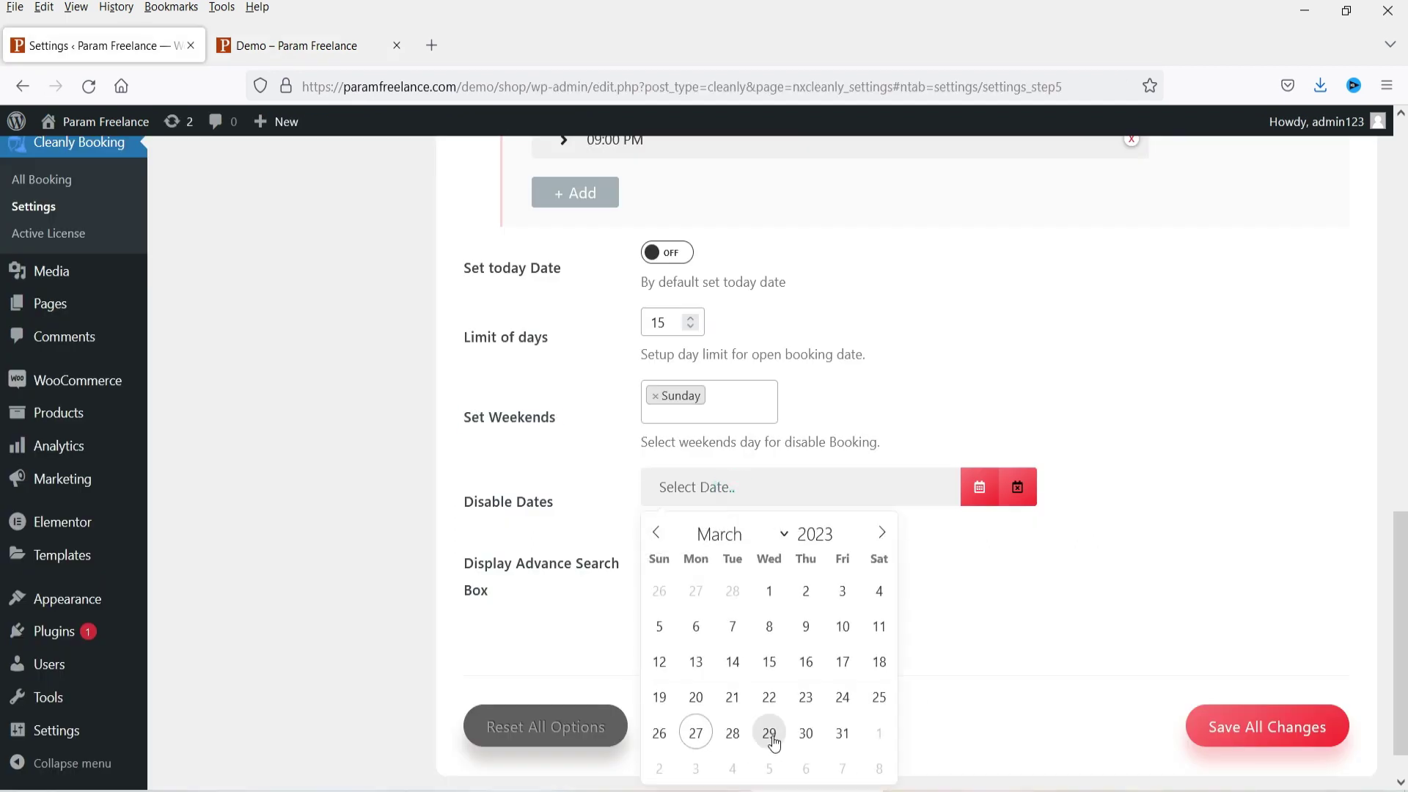
pyautogui.click(1174, 365)
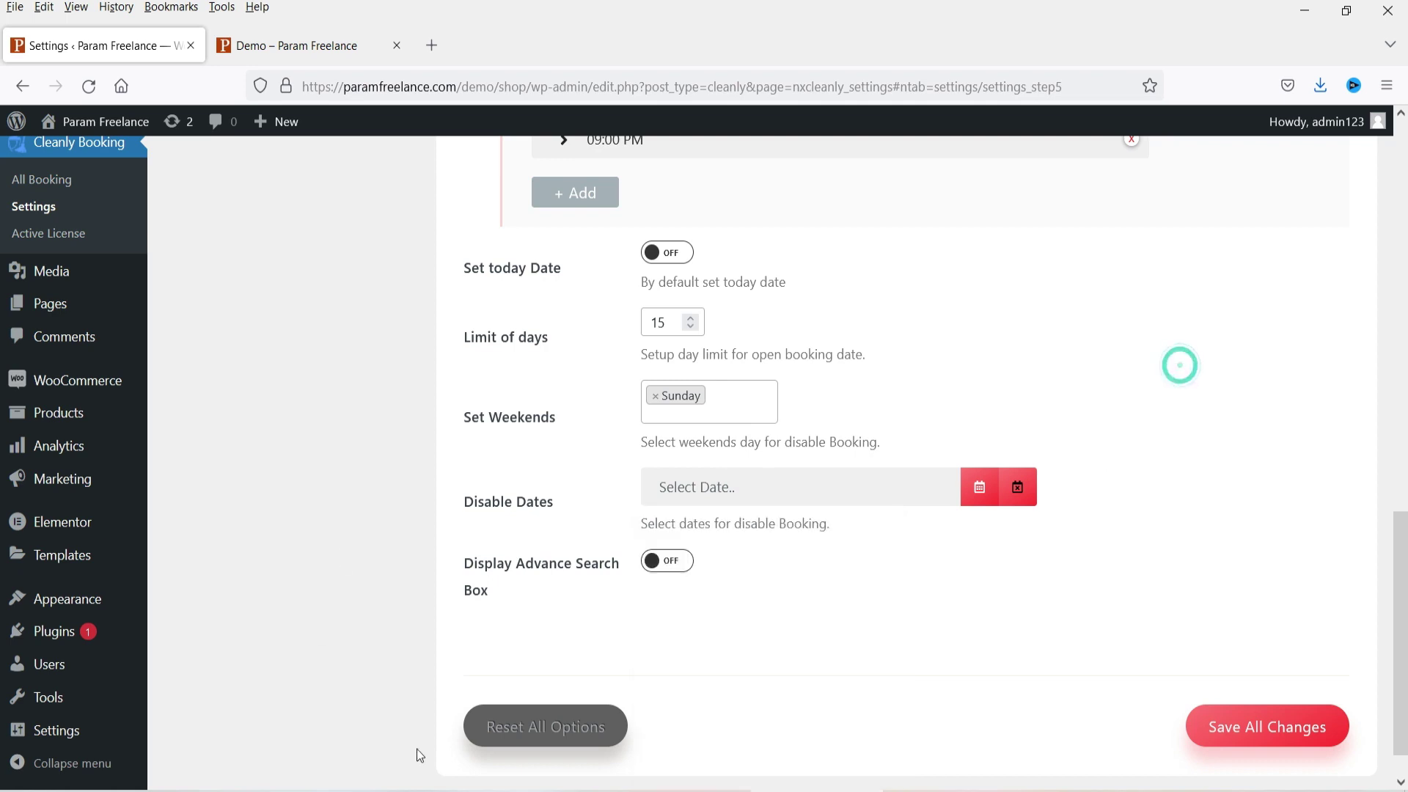
pyautogui.click(1280, 729)
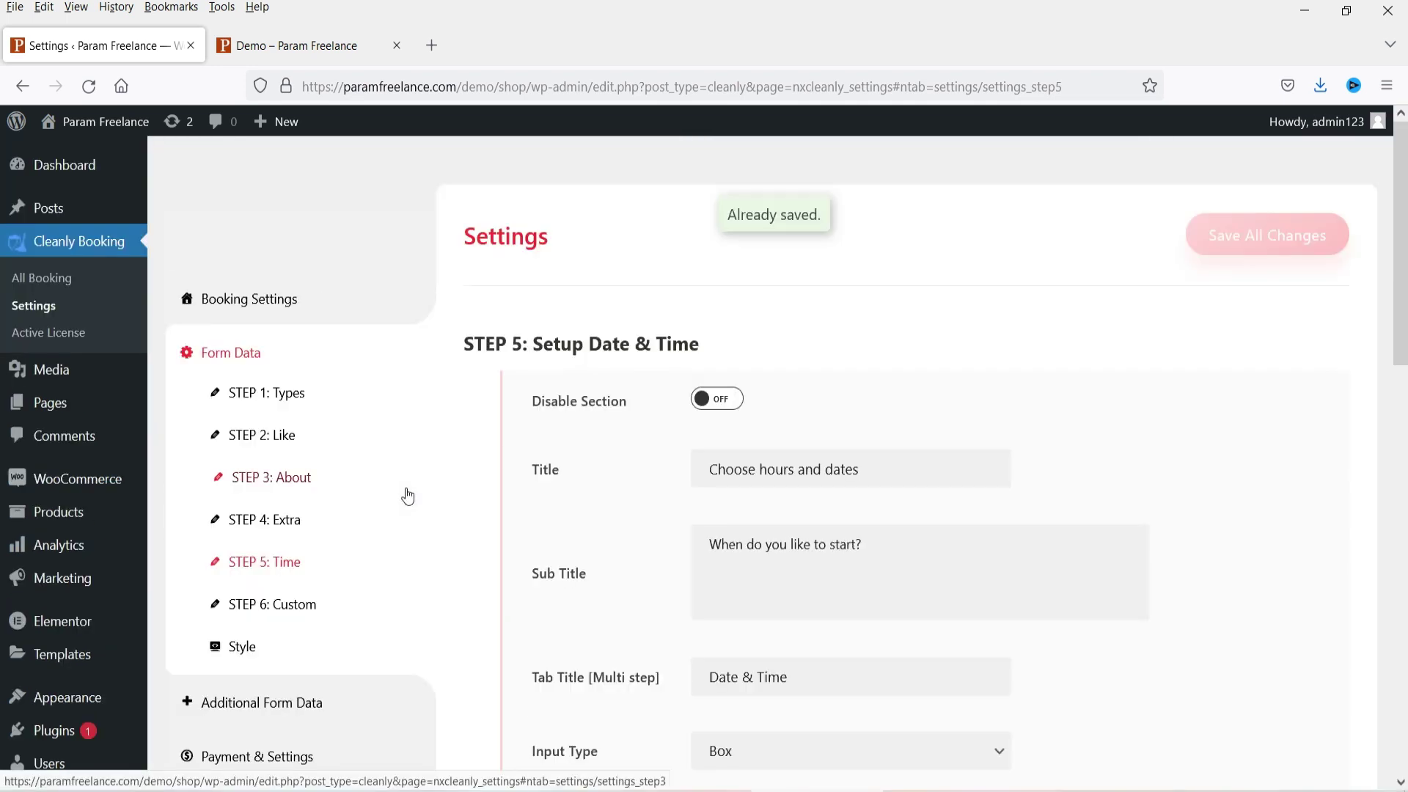
# Step: Open the STEP 6 custom field settings and close the demo form's date calendar
pyautogui.click(295, 605)
pyautogui.scroll(-2, 917, 455)
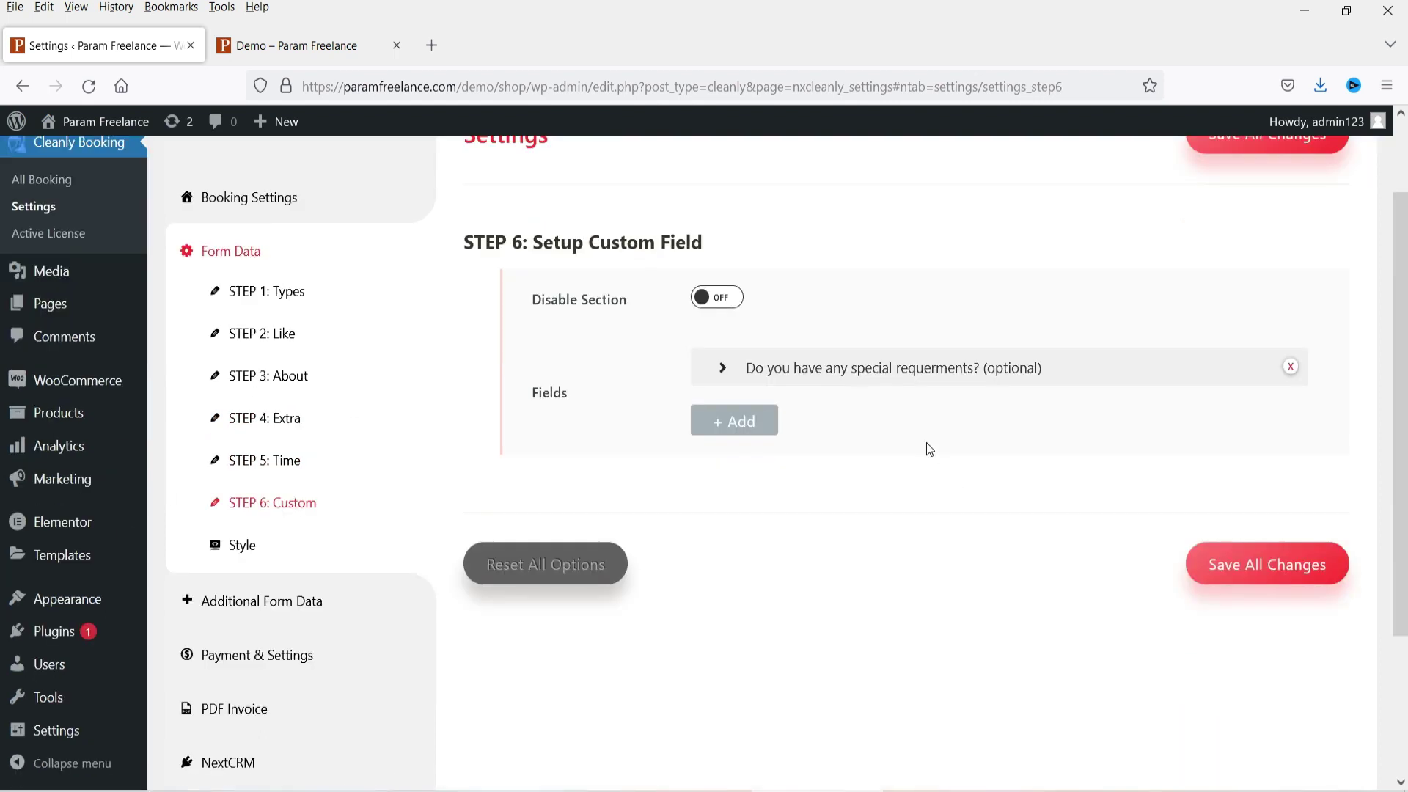
pyautogui.click(293, 45)
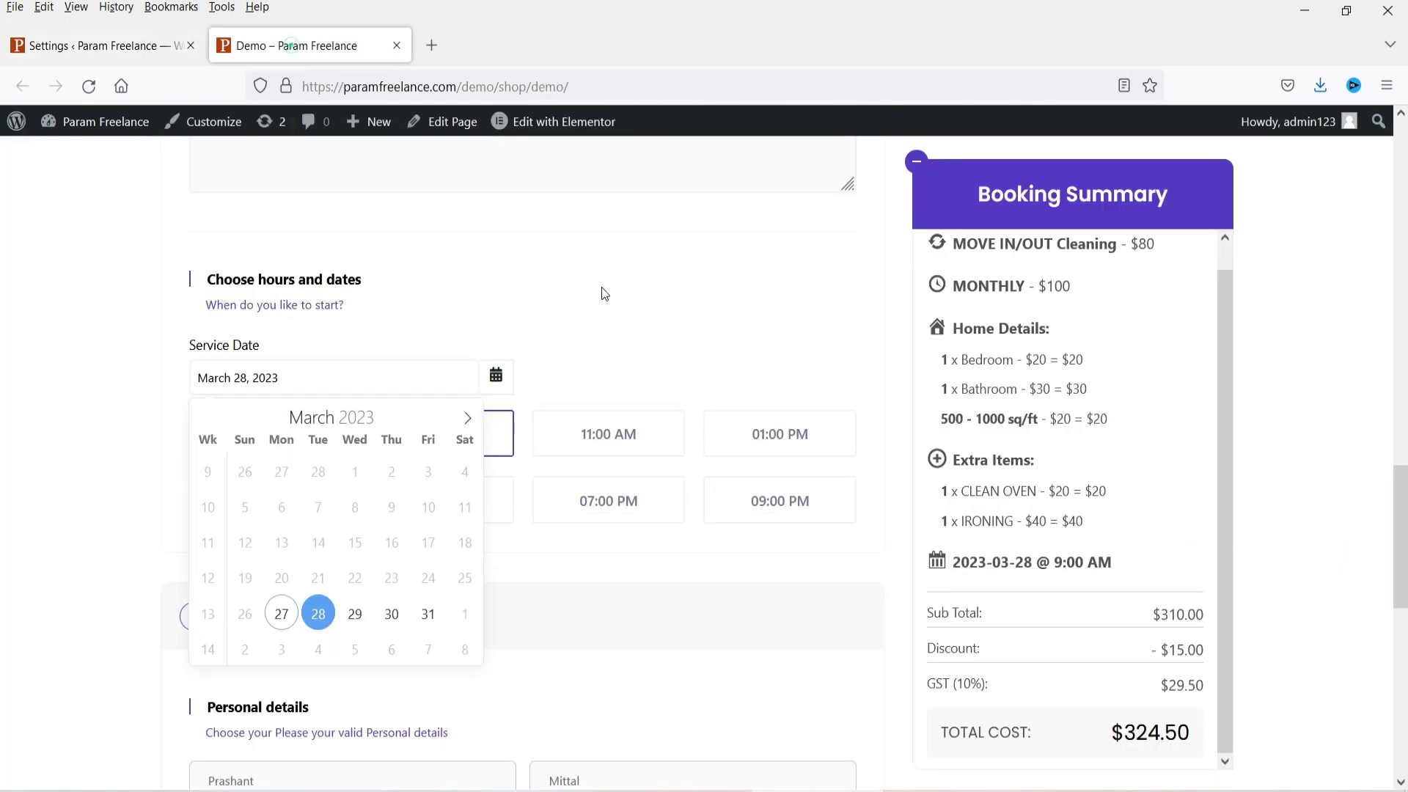
pyautogui.click(64, 515)
pyautogui.scroll(-4, 65, 516)
pyautogui.scroll(11, 65, 514)
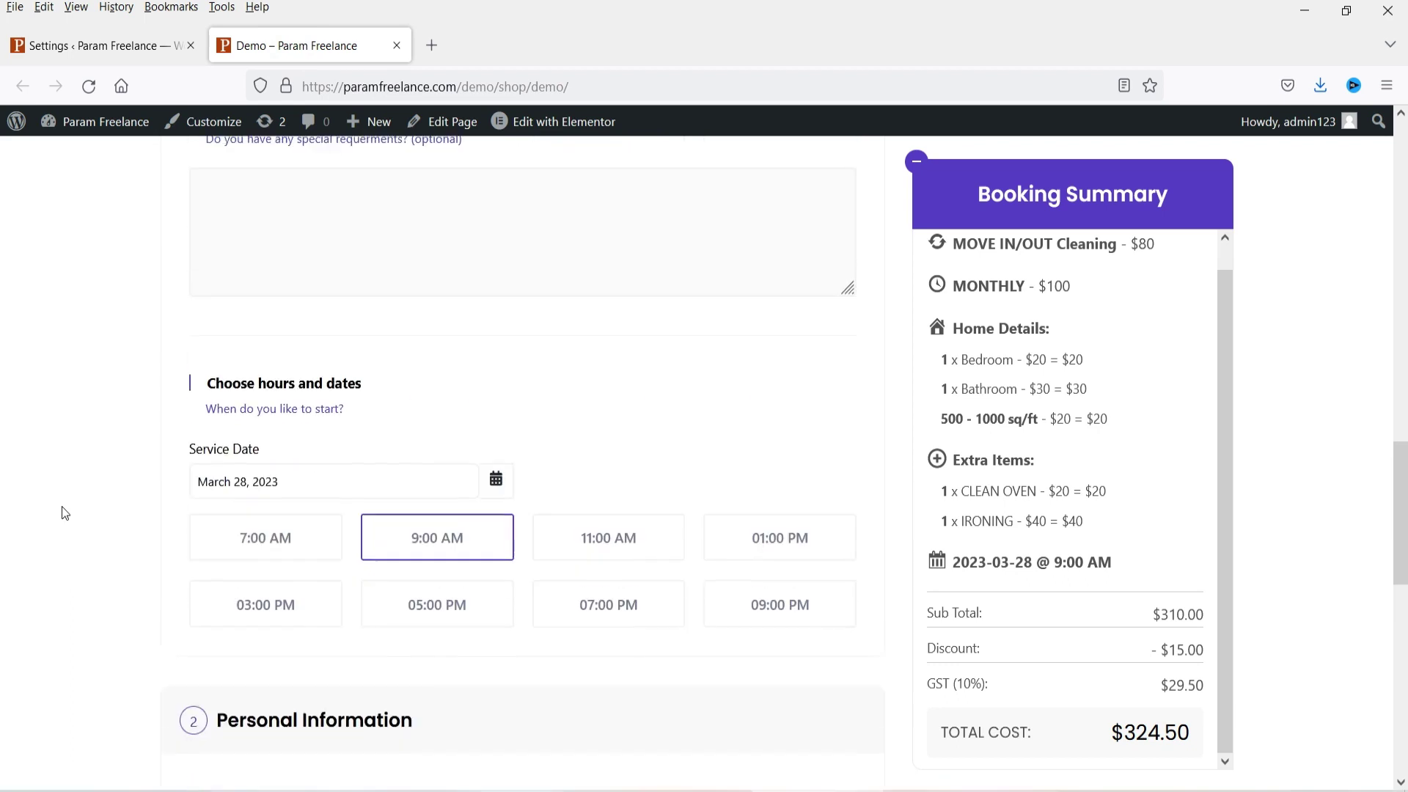
pyautogui.scroll(-3, 74, 514)
# Step: Answer the demo form's special-requirements question with 'Yes, I do have.'
pyautogui.click(288, 403)
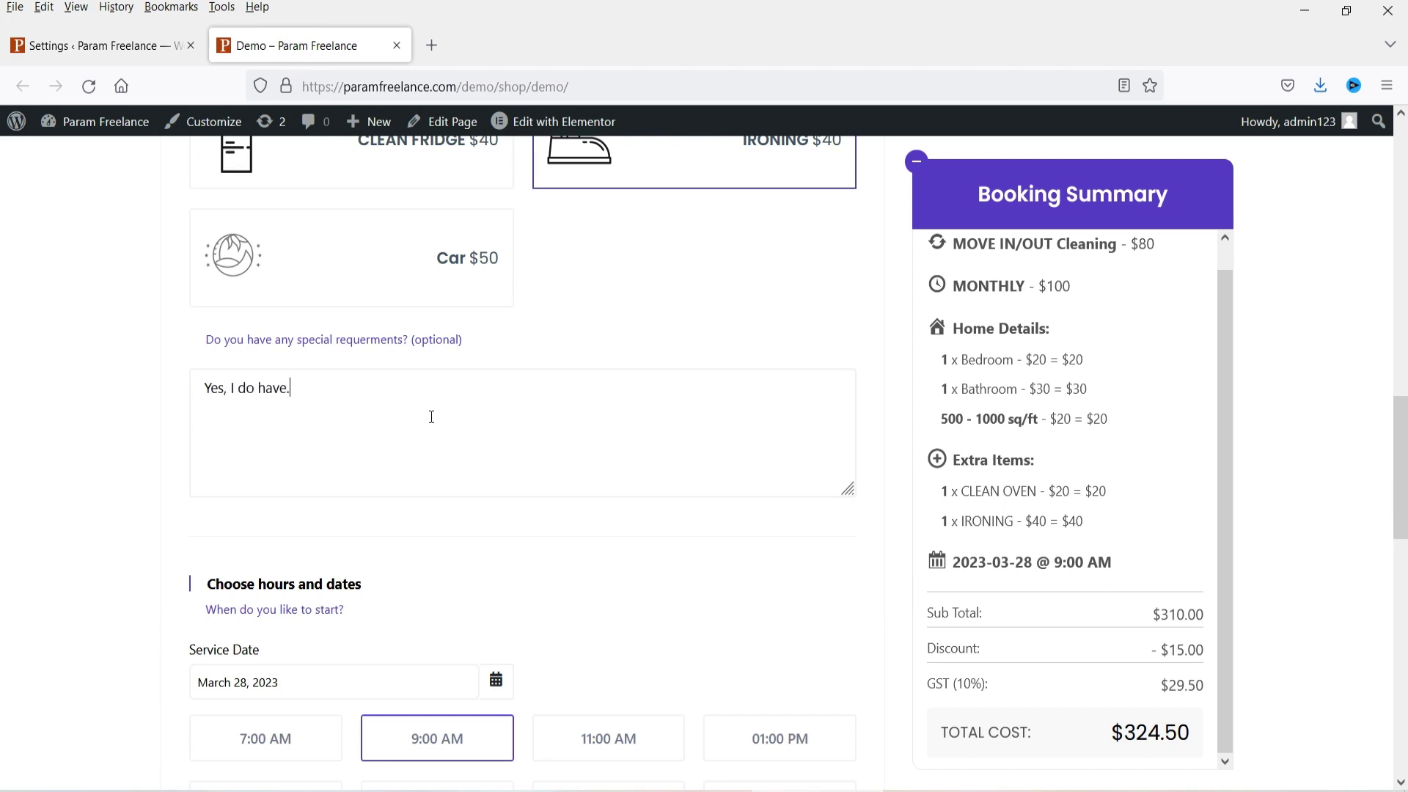
pyautogui.scroll(1, 1114, 449)
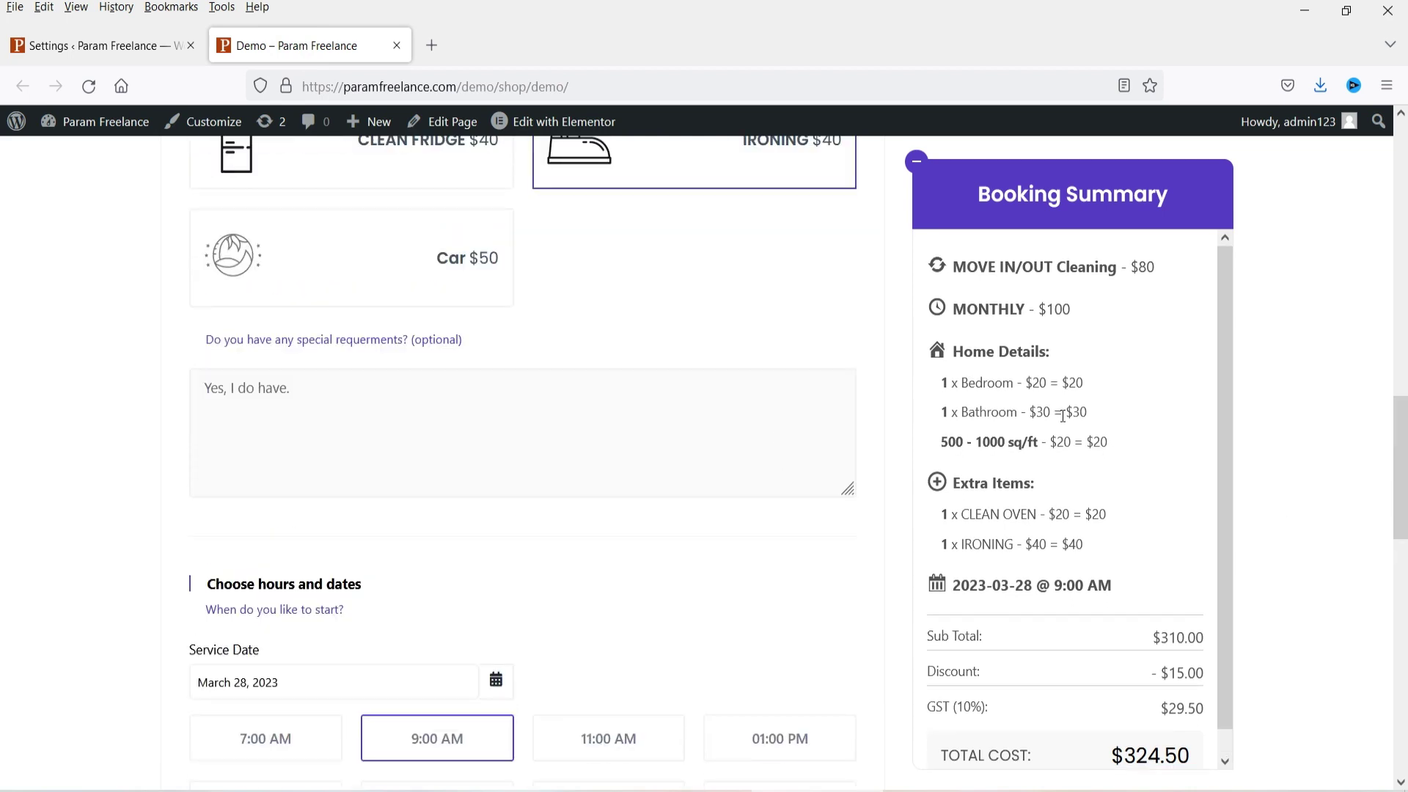
pyautogui.scroll(-1, 1064, 416)
pyautogui.scroll(-5, 503, 465)
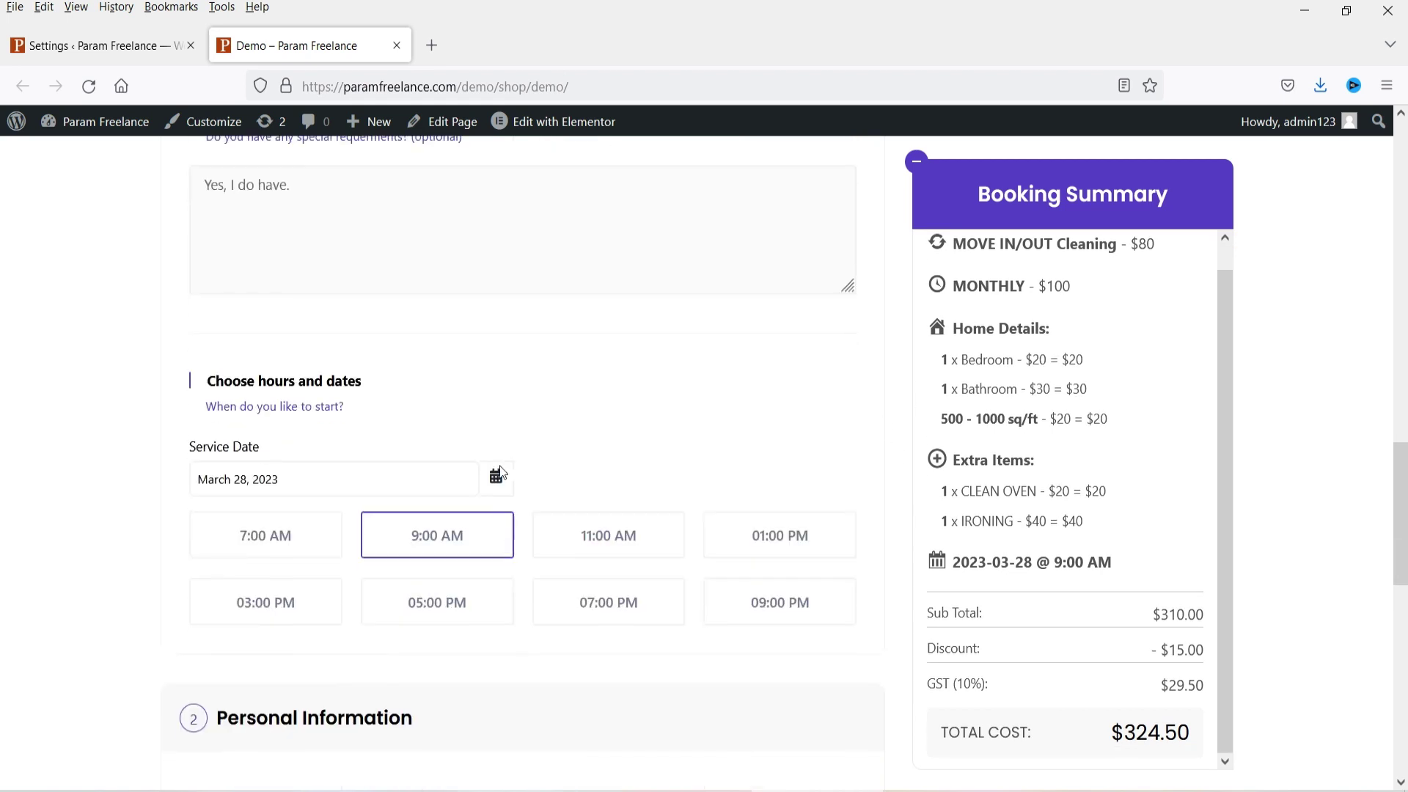
pyautogui.click(58, 46)
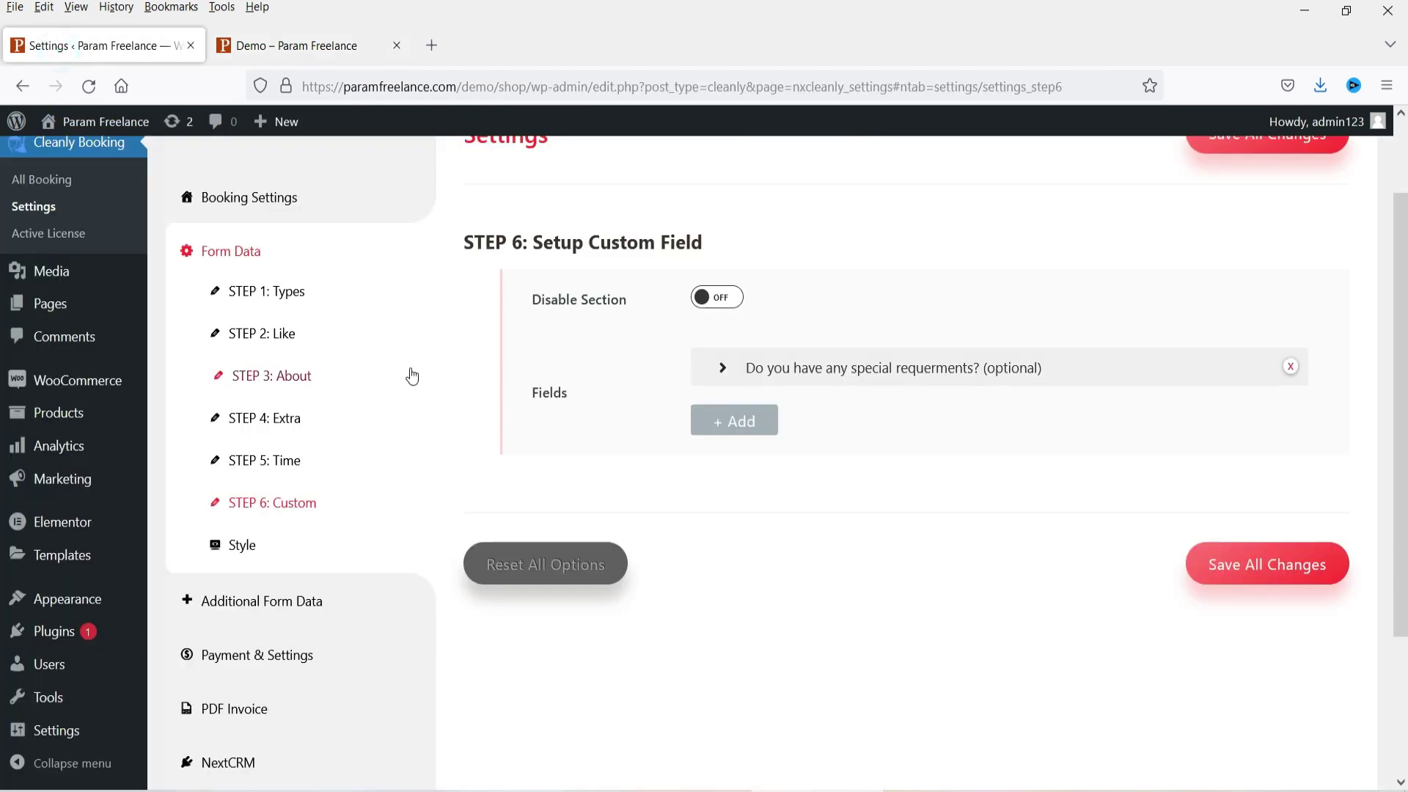
pyautogui.scroll(-3, 409, 373)
# Step: View the Style settings, then expand and collapse Additional Form Data's Title Name item
pyautogui.click(251, 363)
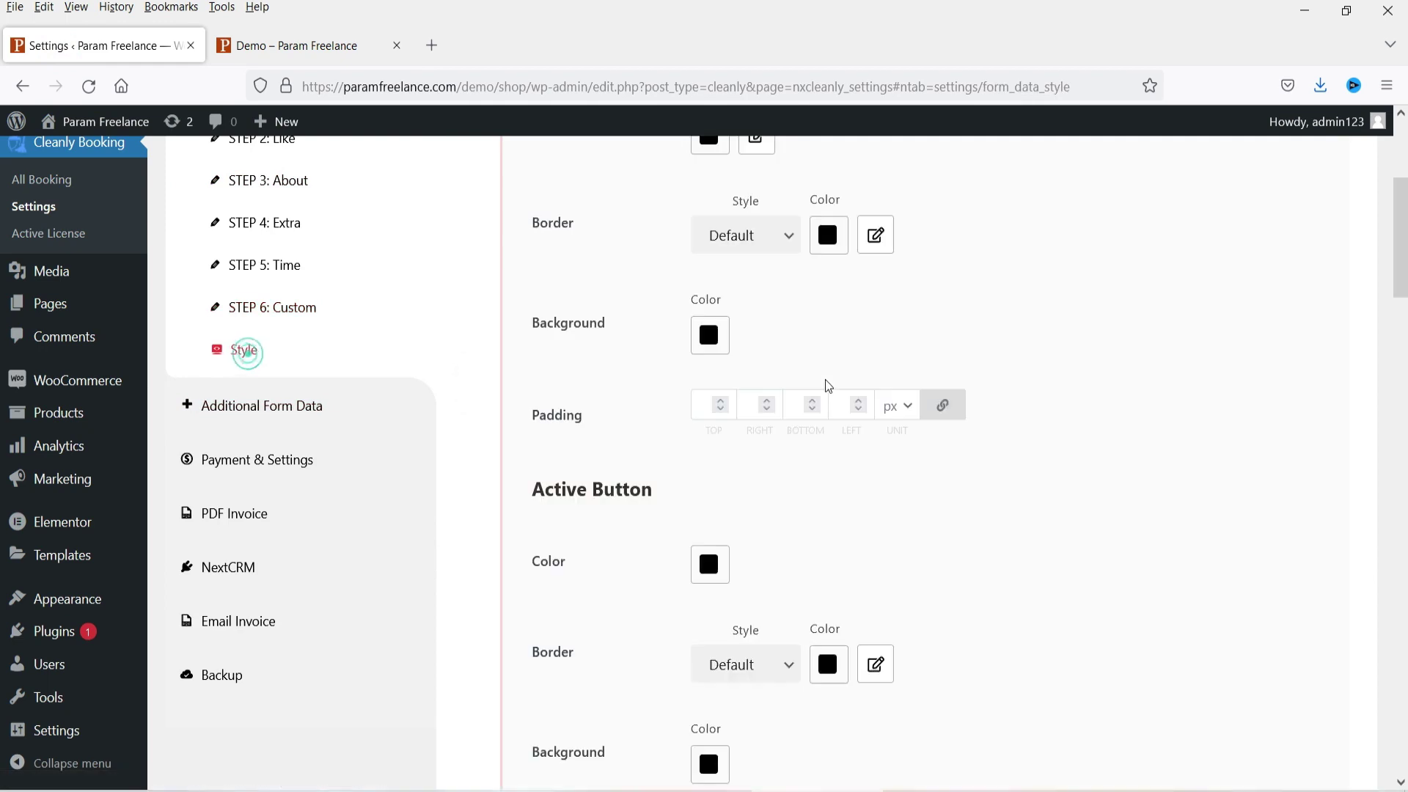
pyautogui.scroll(5, 828, 311)
pyautogui.scroll(-4, 992, 377)
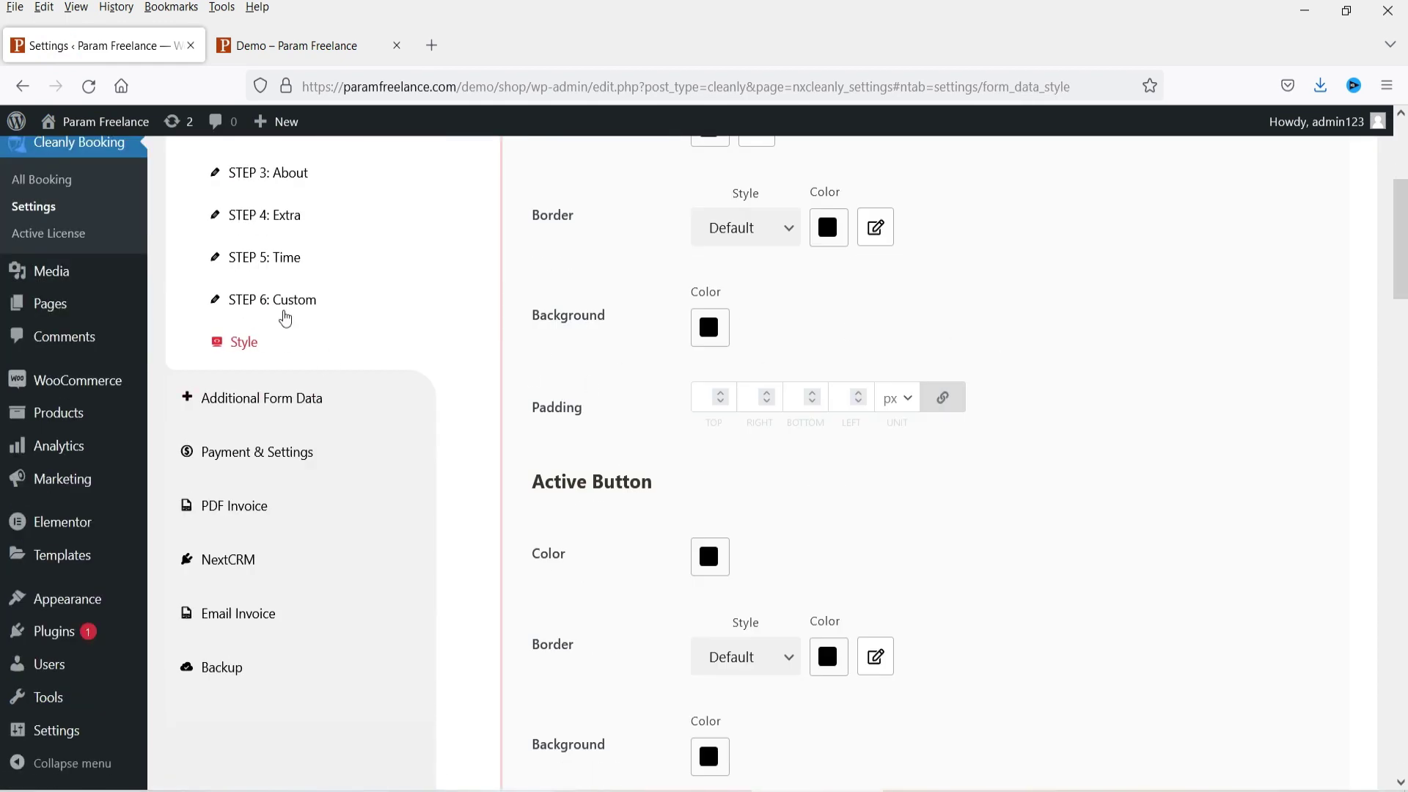
pyautogui.click(285, 408)
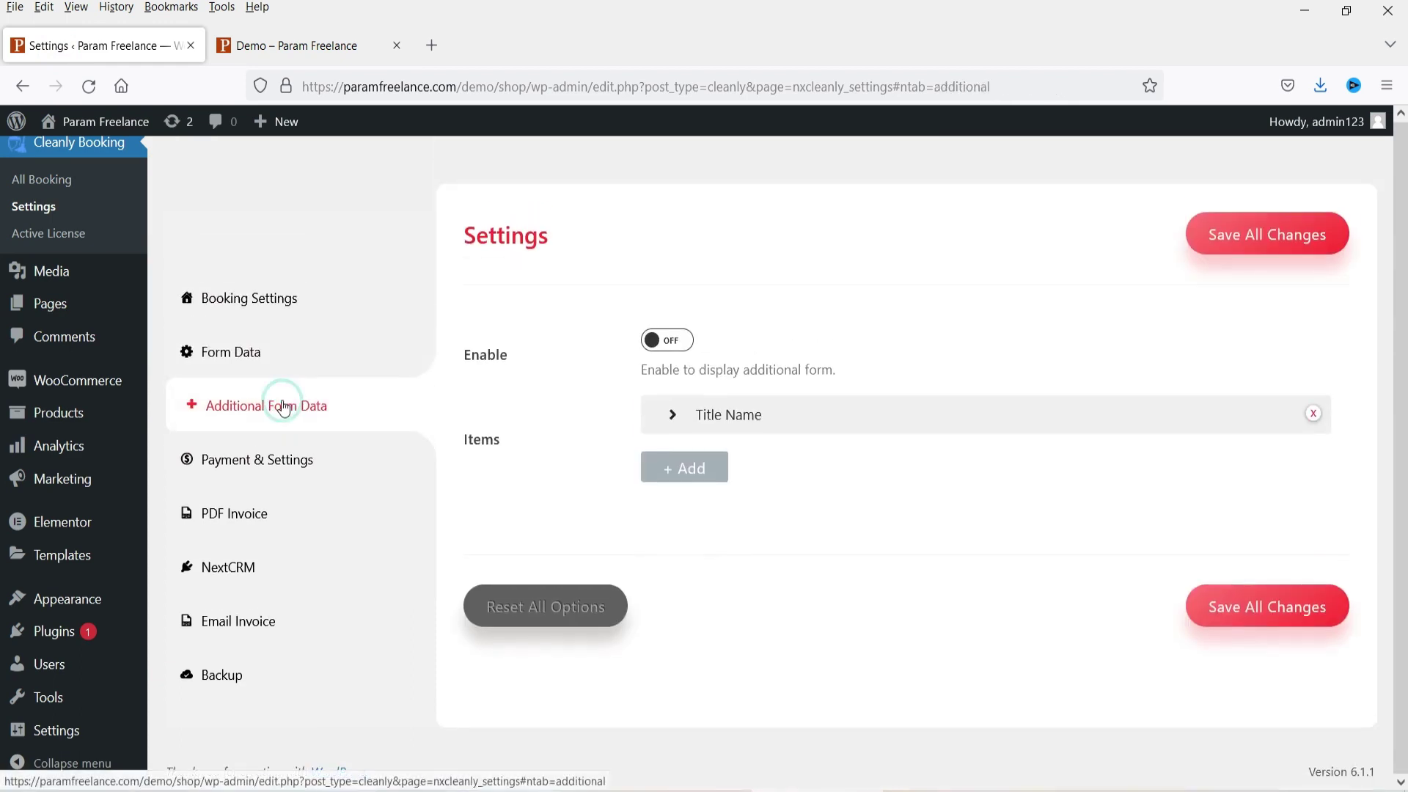
pyautogui.click(836, 417)
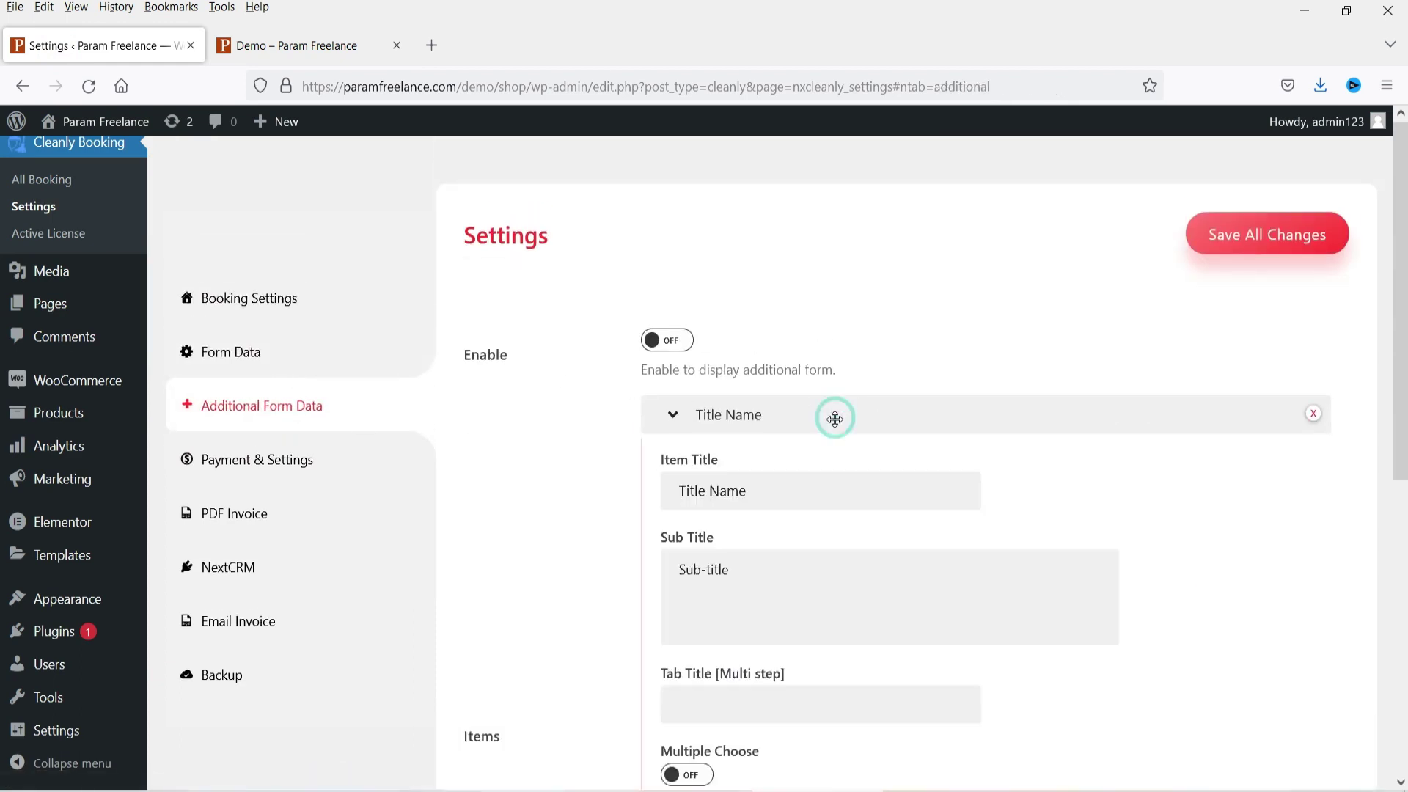
pyautogui.click(834, 414)
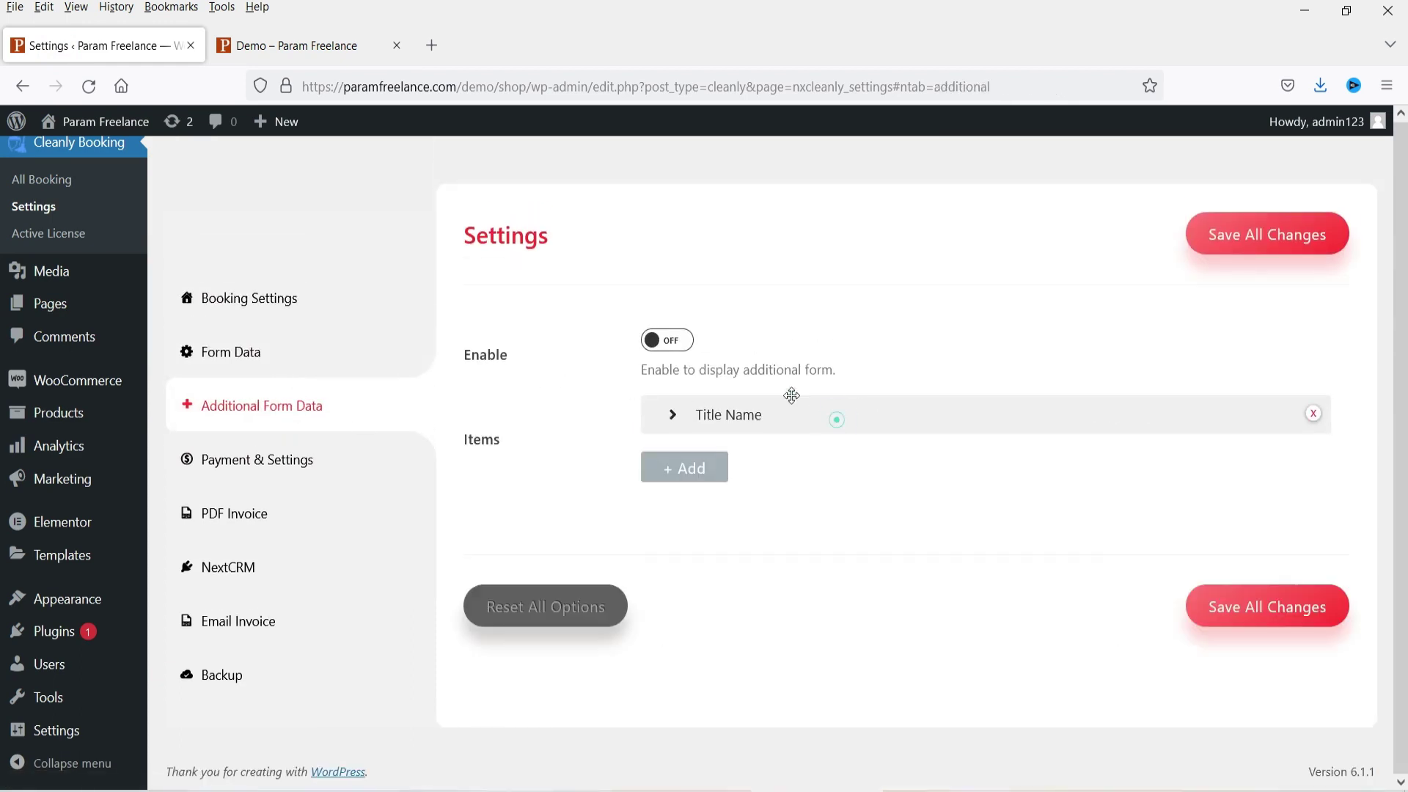
pyautogui.click(246, 460)
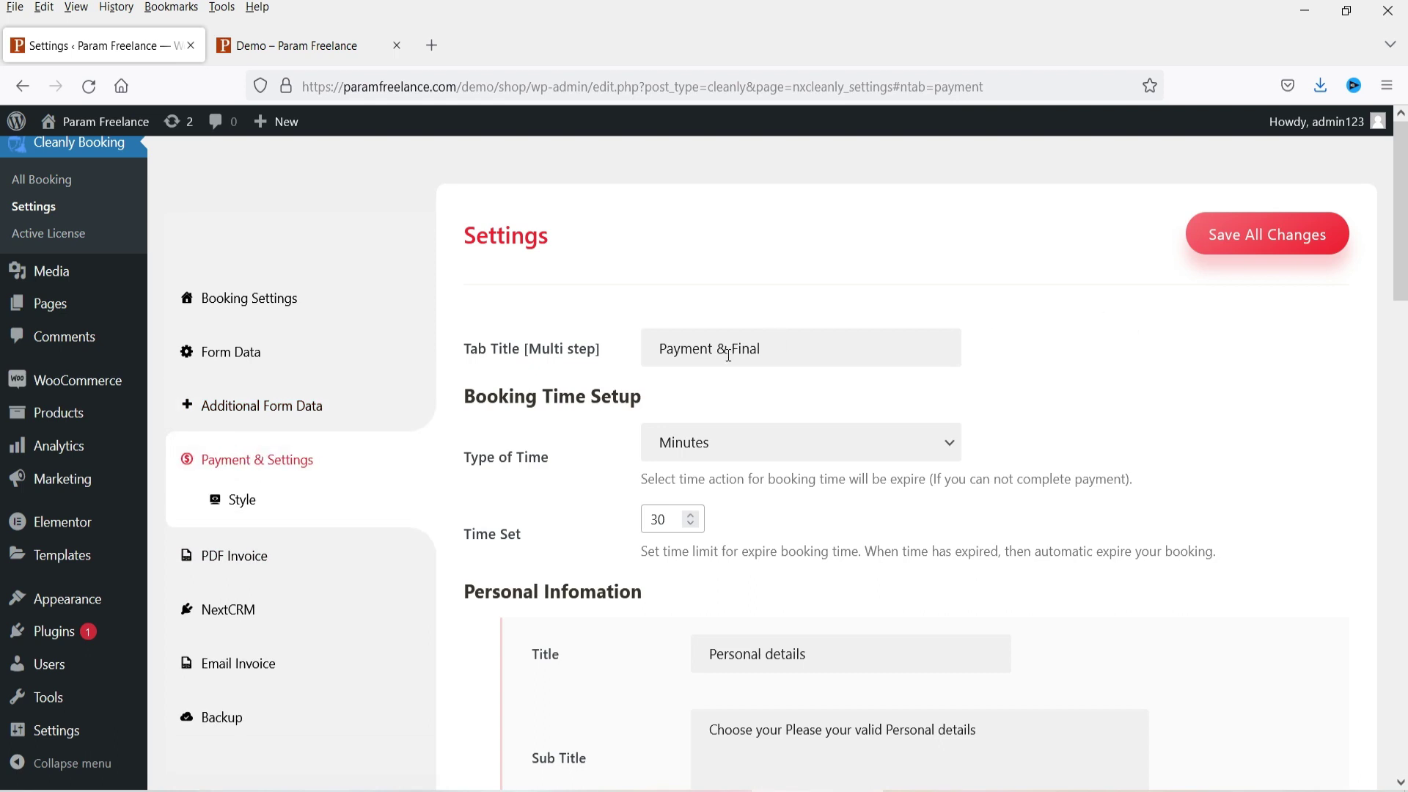
# Step: Compare the Payment & Final settings with the demo booking page
pyautogui.scroll(-3, 1004, 377)
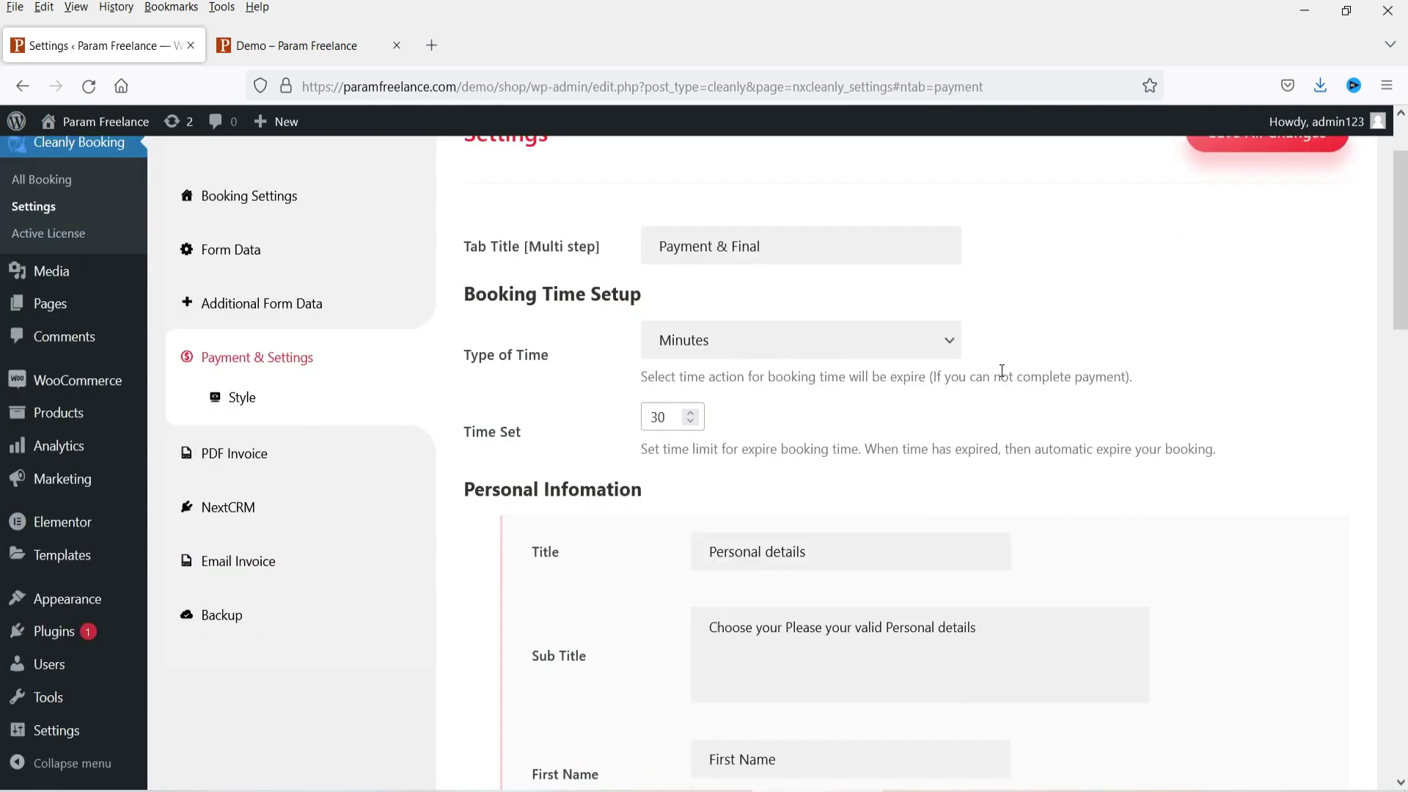
pyautogui.scroll(-7, 793, 458)
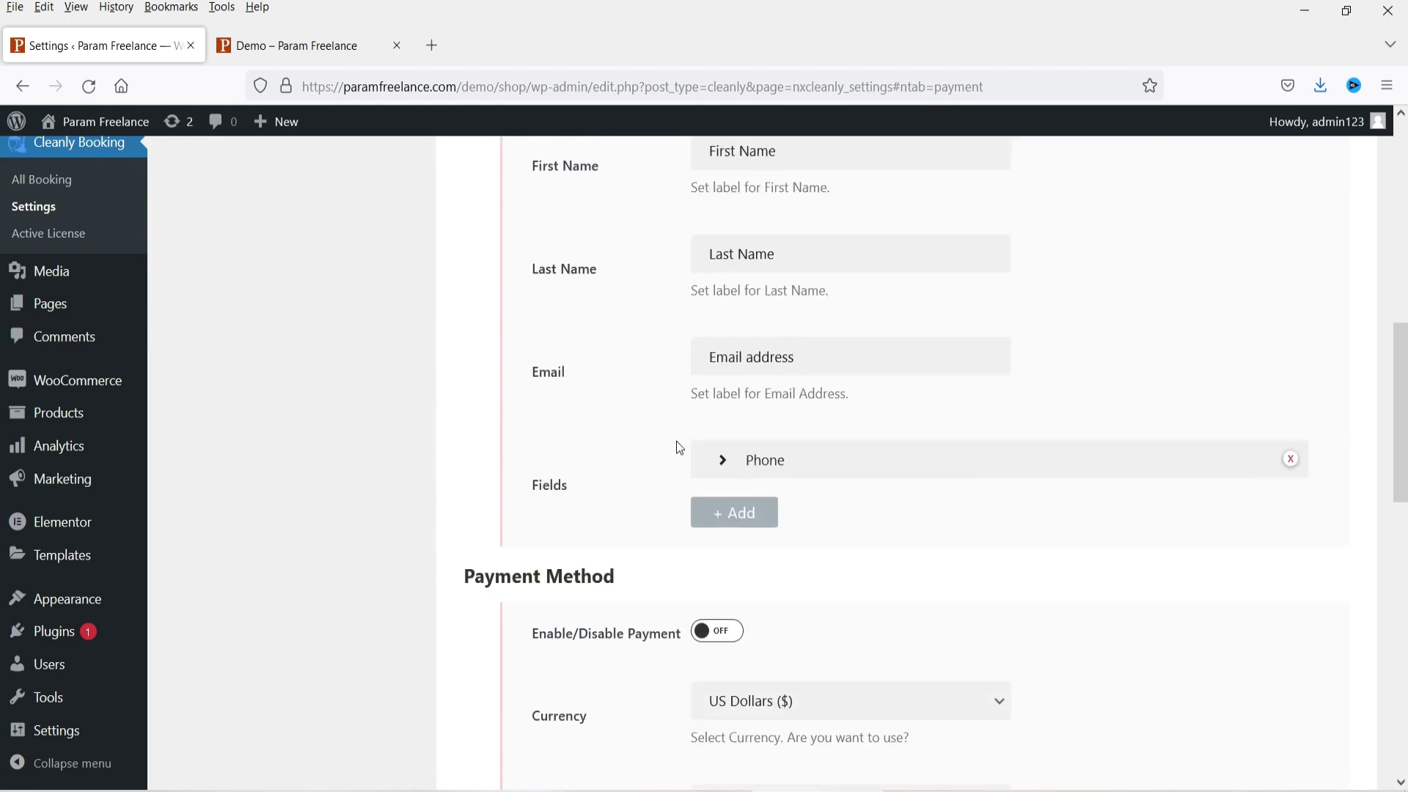
pyautogui.click(305, 44)
pyautogui.scroll(-4, 433, 451)
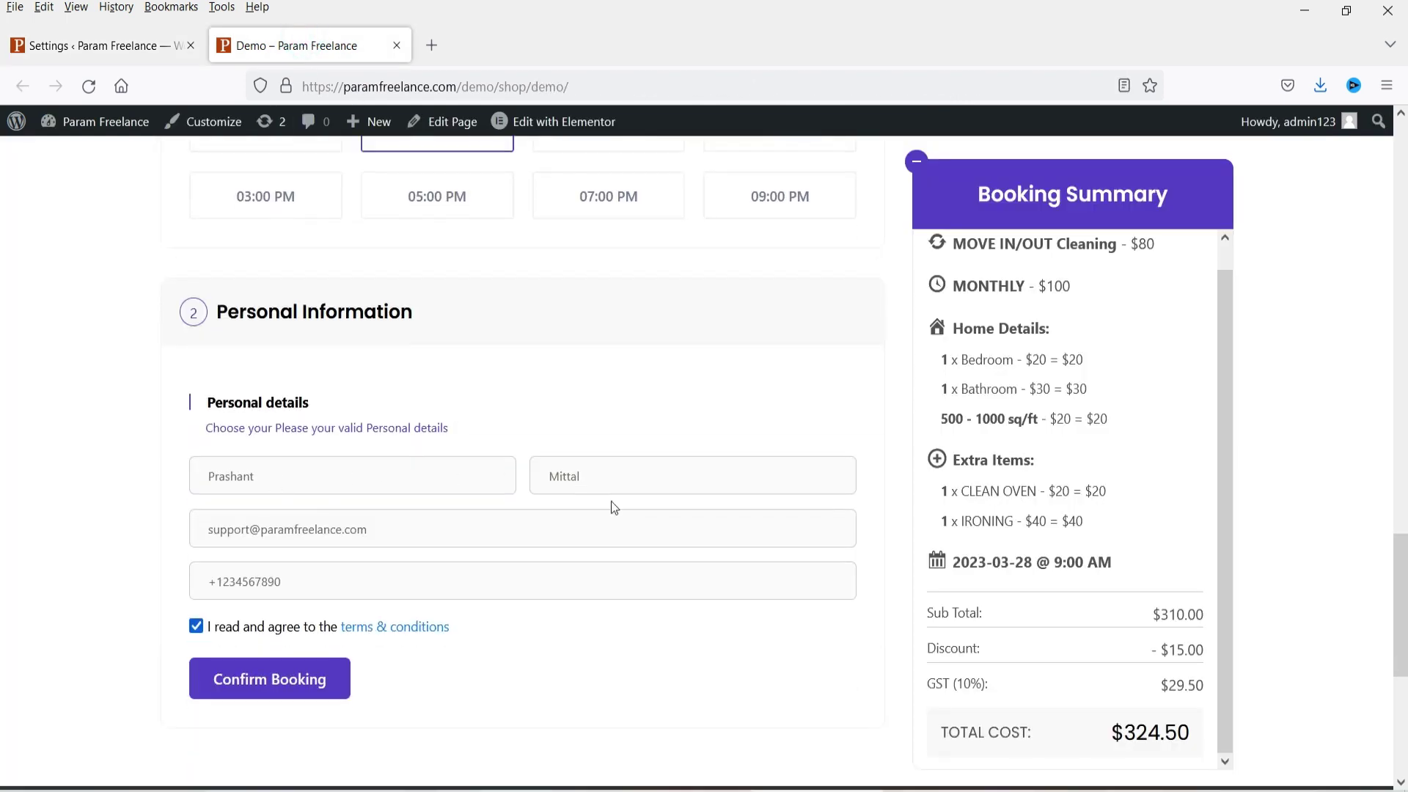
pyautogui.click(92, 45)
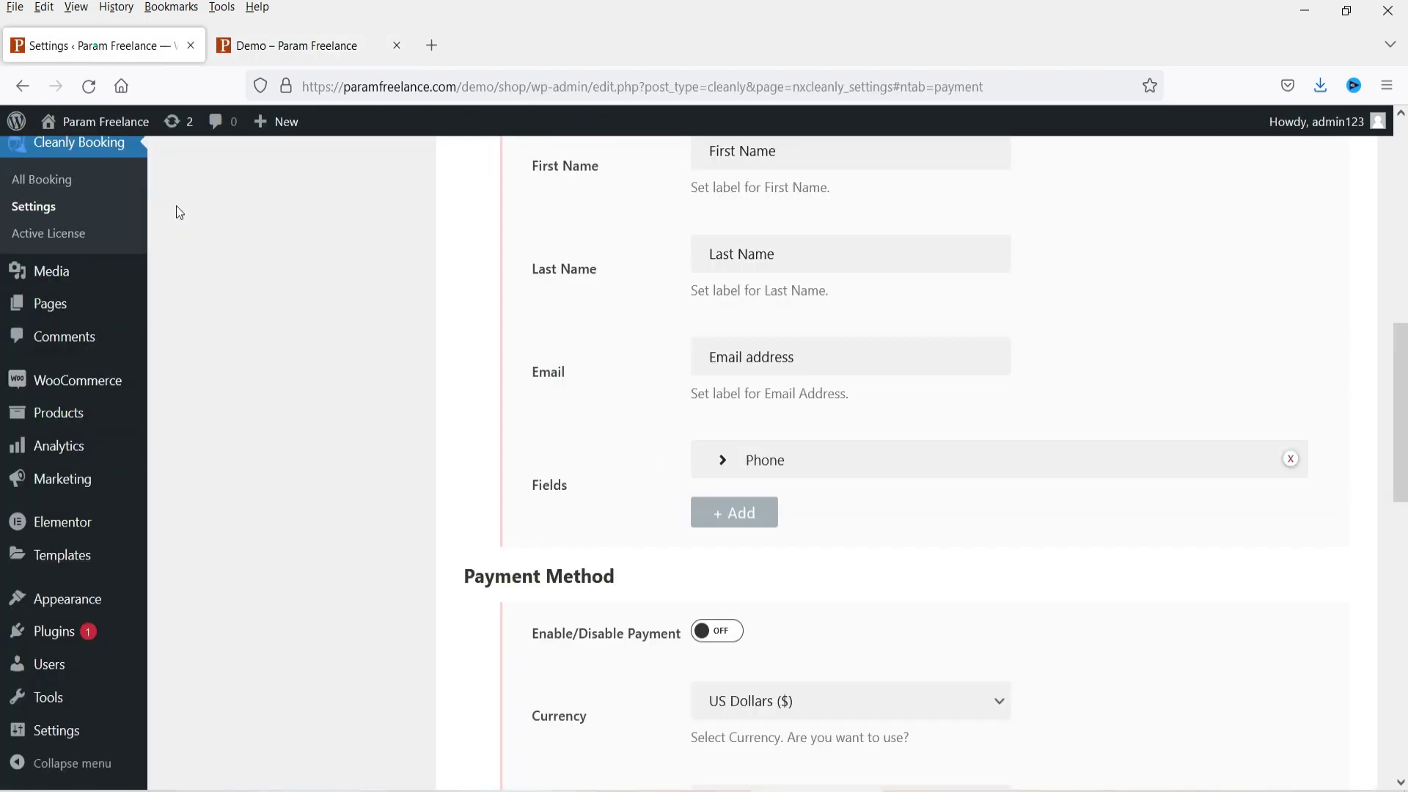
pyautogui.scroll(4, 1287, 411)
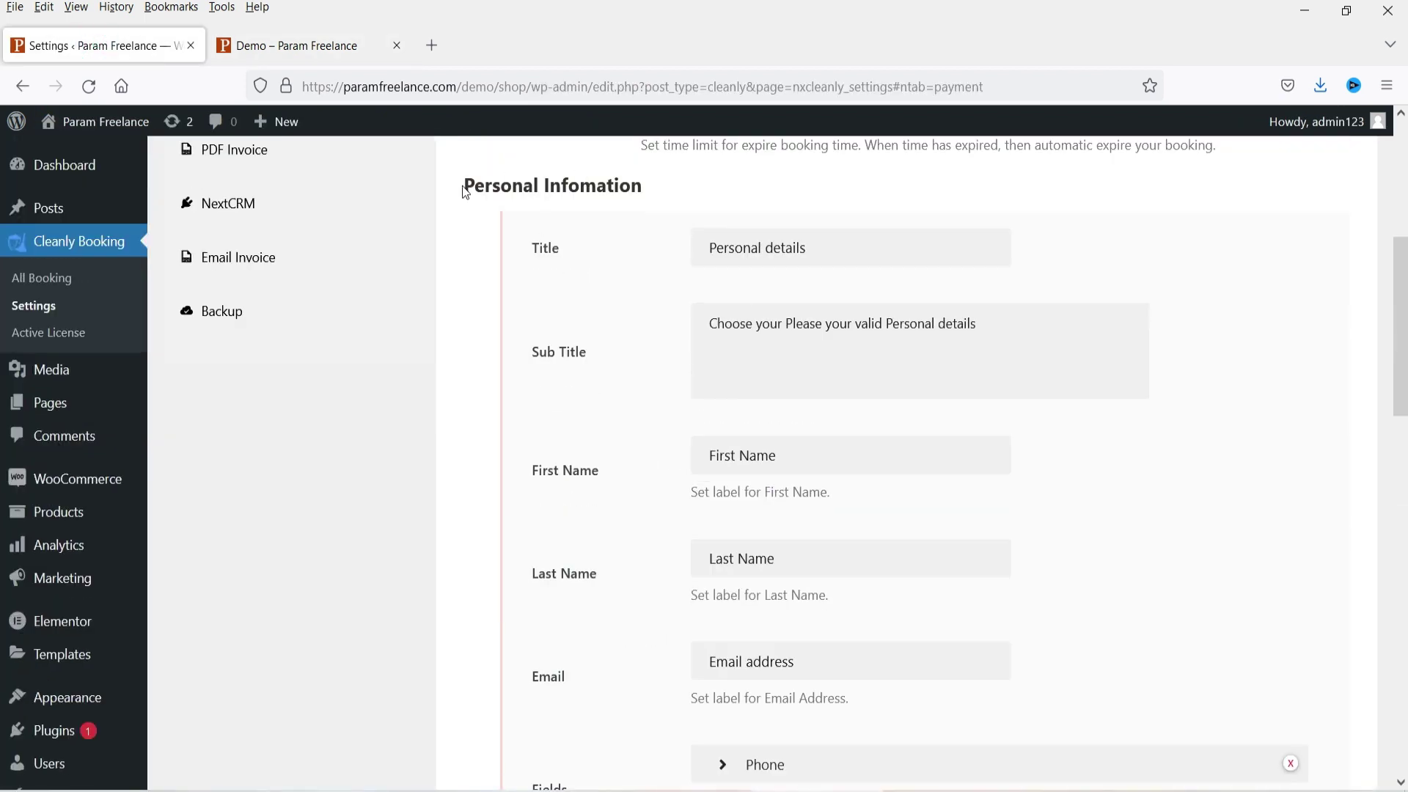
pyautogui.moveTo(465, 192); pyautogui.dragTo(1098, 548)
pyautogui.scroll(-4, 1101, 543)
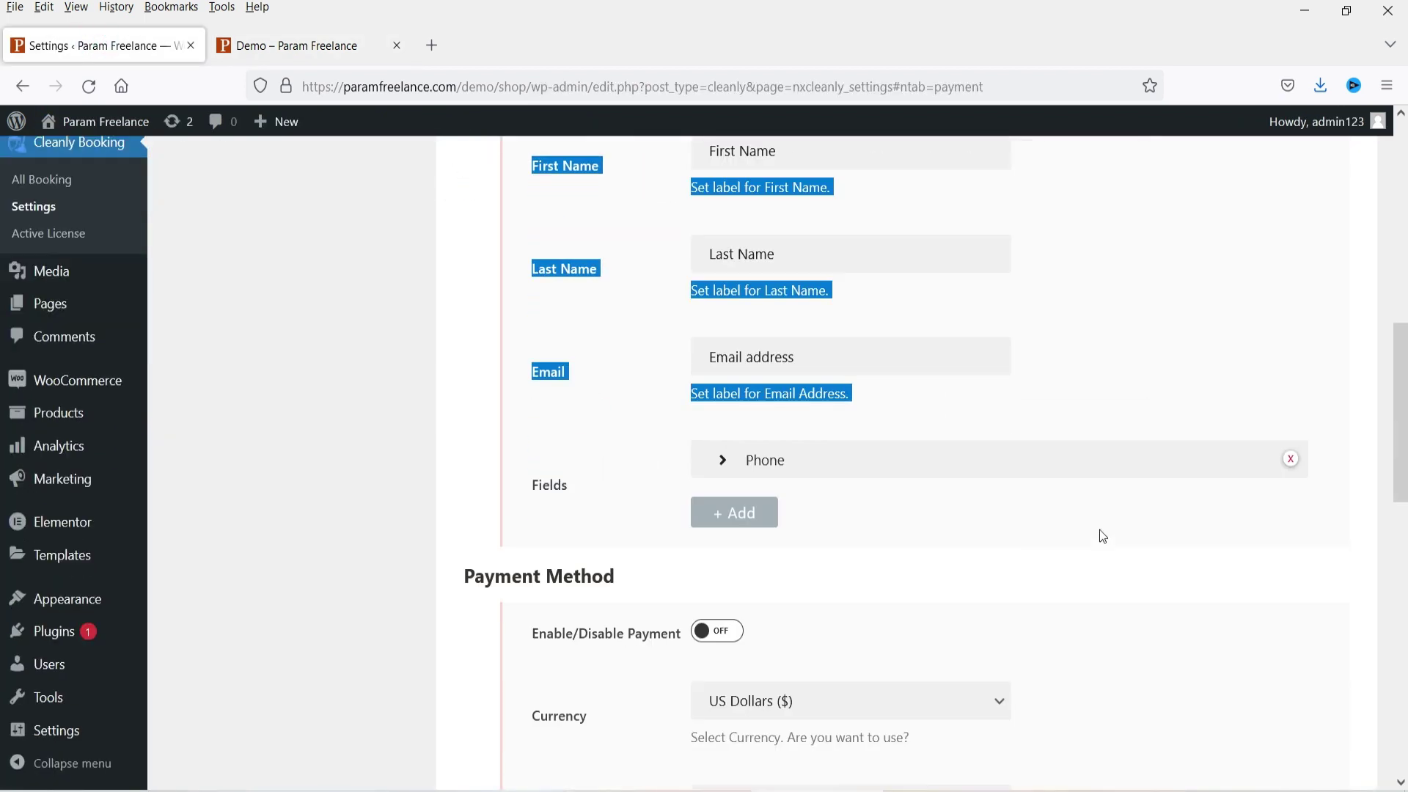
pyautogui.click(412, 539)
pyautogui.scroll(-3, 426, 497)
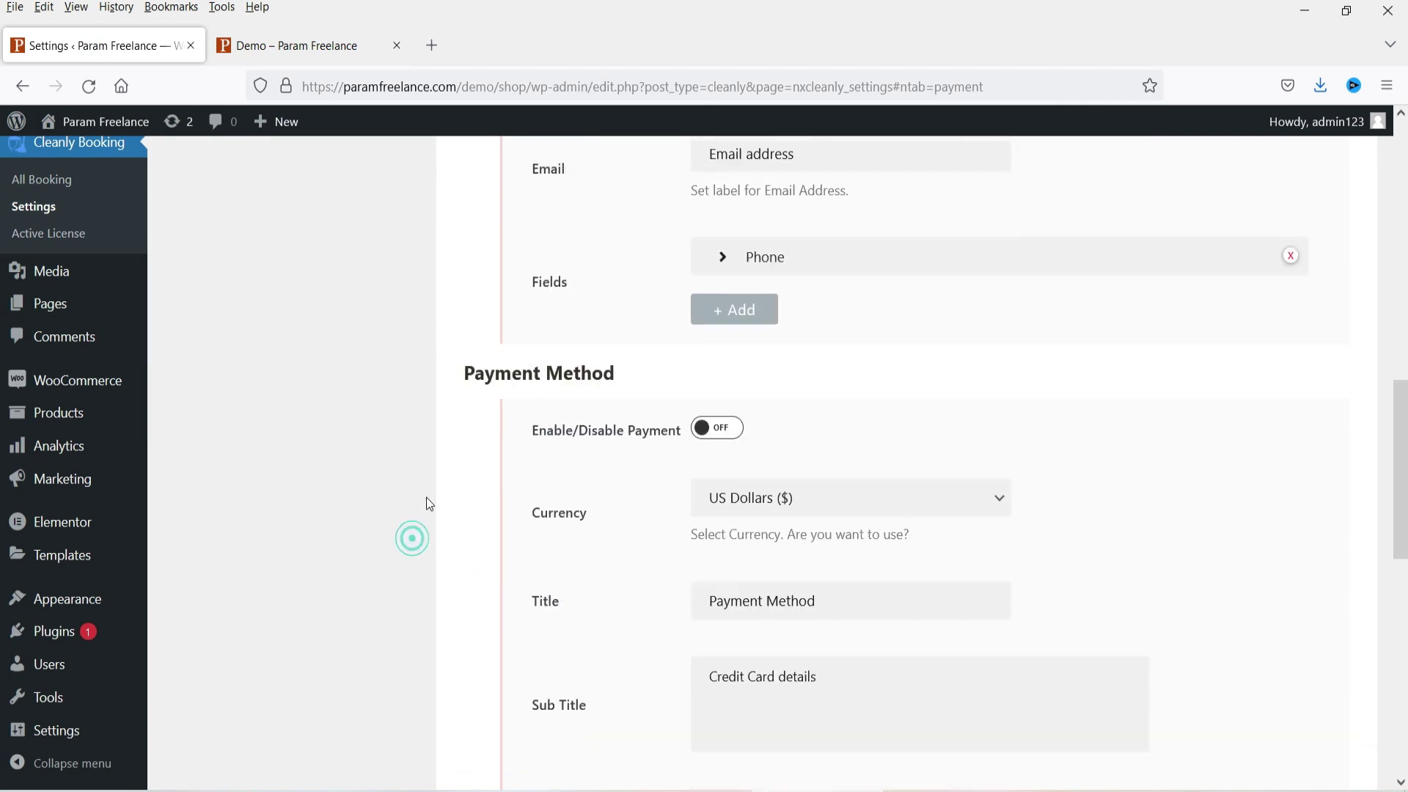
# Step: Turn payments on and review the Card (Stripe) gateway and its empty test keys
pyautogui.click(716, 429)
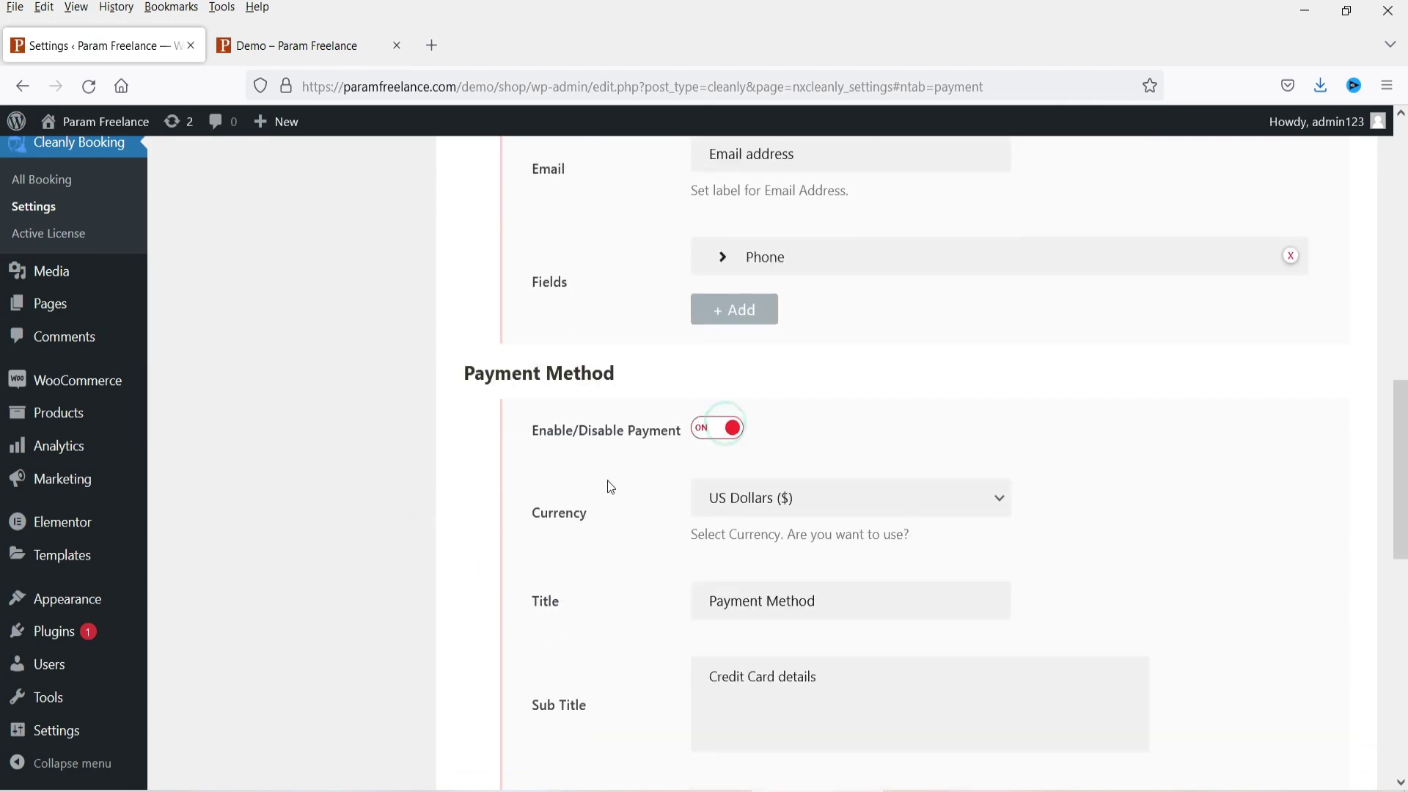
pyautogui.scroll(-4, 608, 484)
pyautogui.scroll(4, 1020, 479)
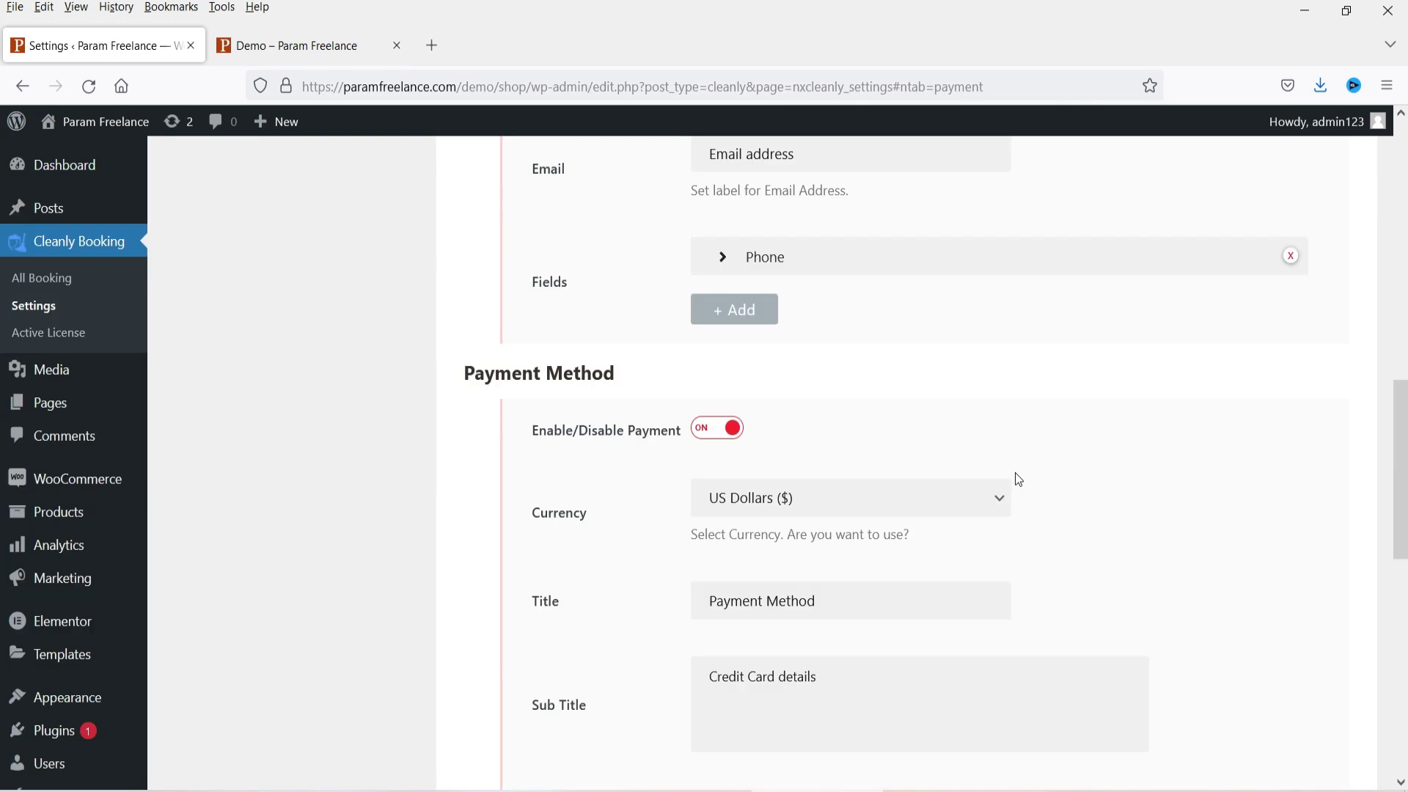
pyautogui.scroll(-4, 976, 440)
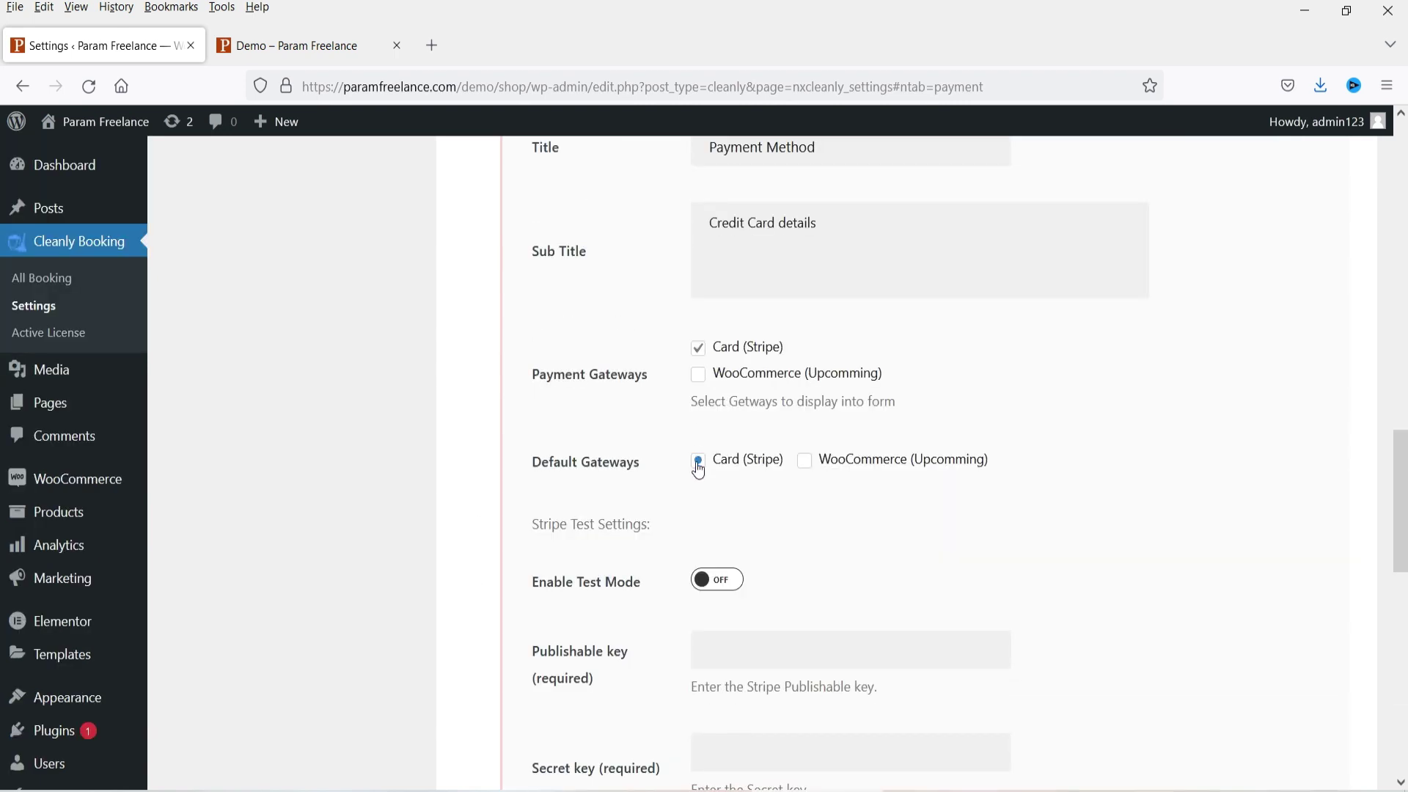
pyautogui.scroll(-4, 1103, 469)
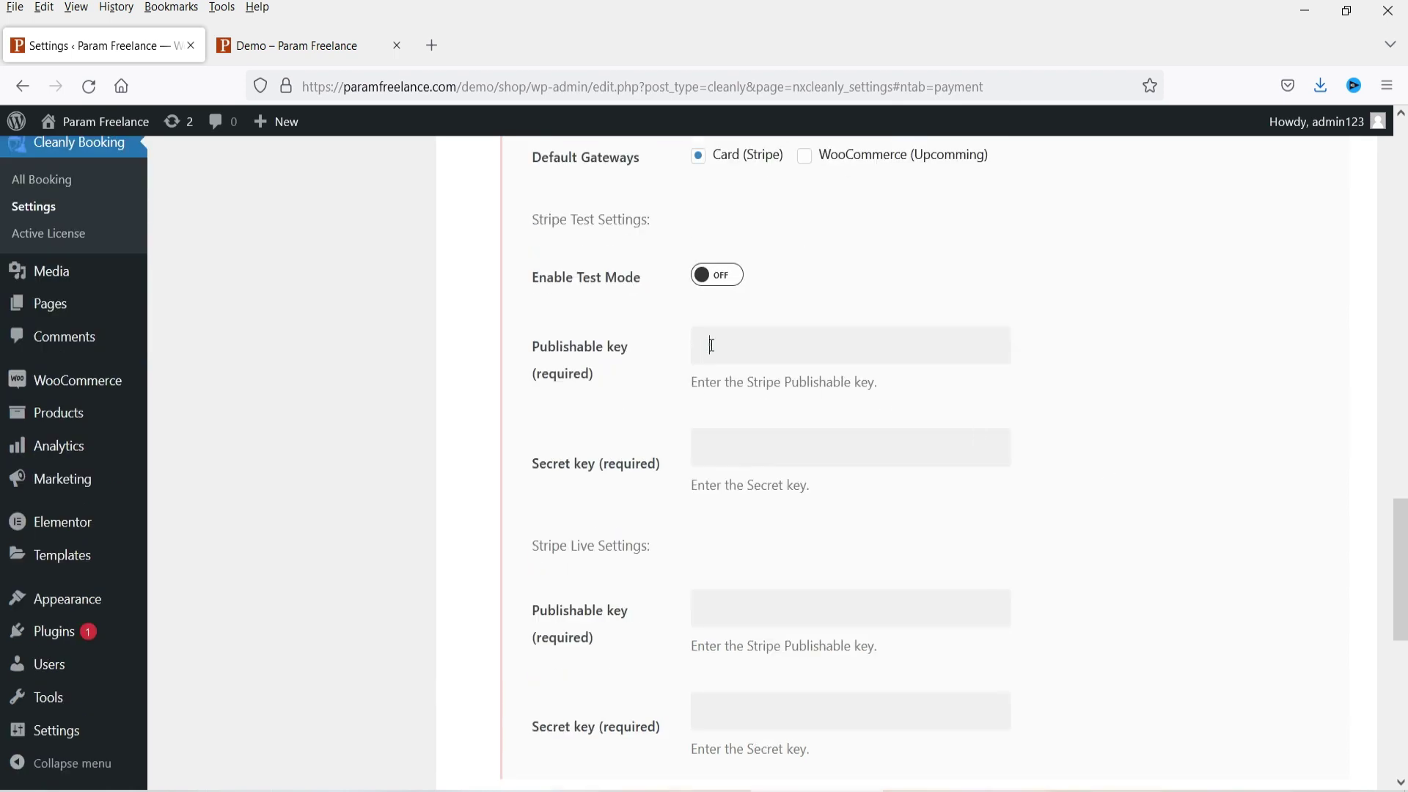
pyautogui.click(711, 345)
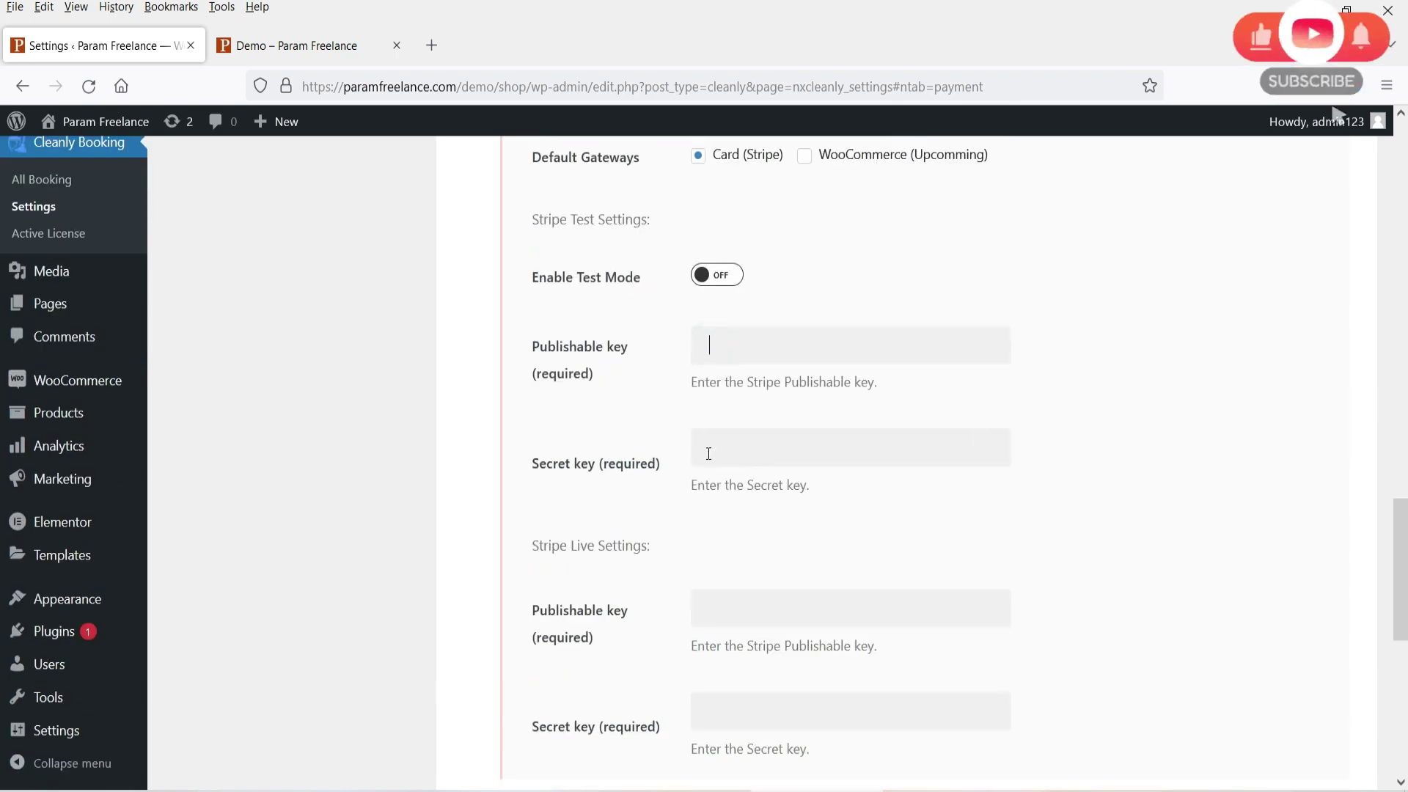
pyautogui.scroll(-1, 710, 457)
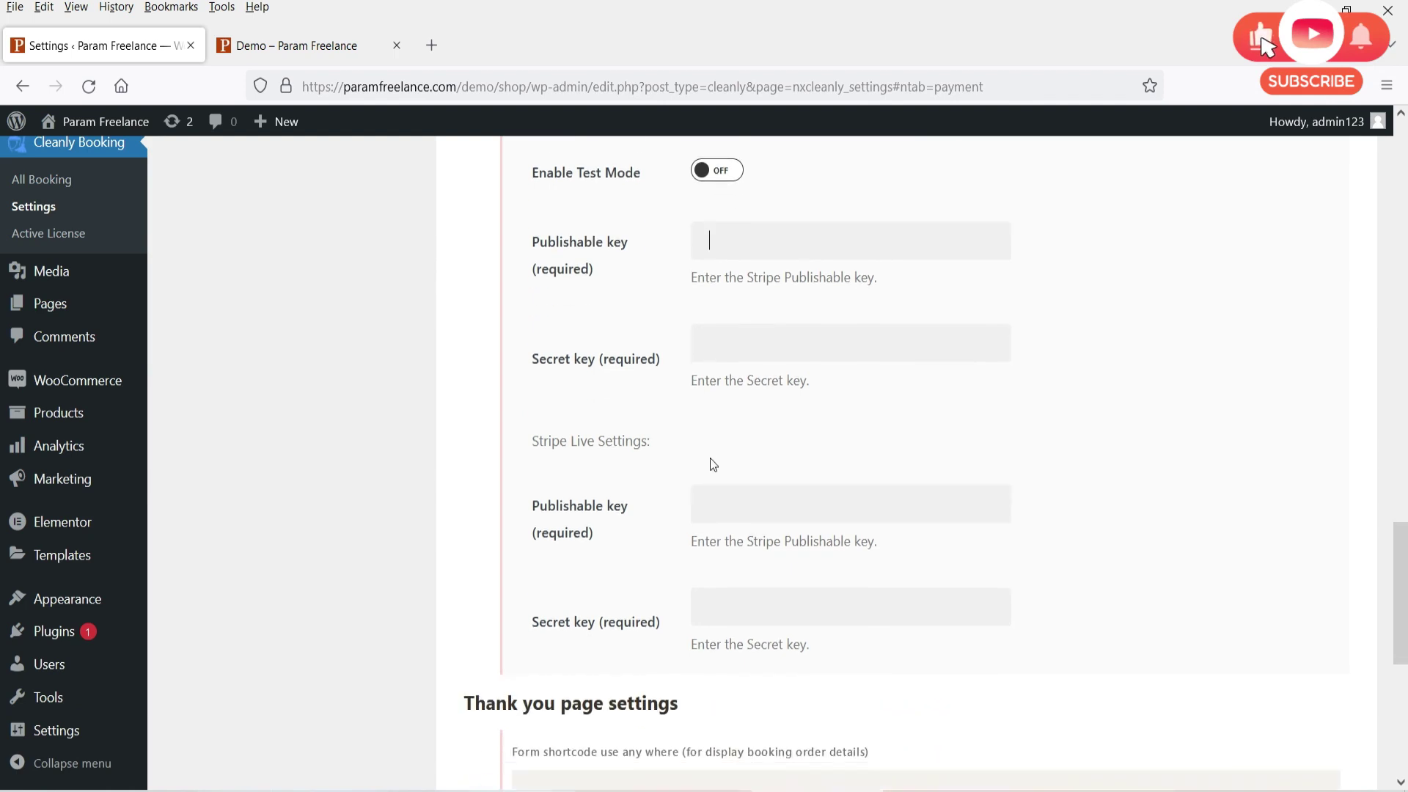
pyautogui.scroll(-1, 710, 457)
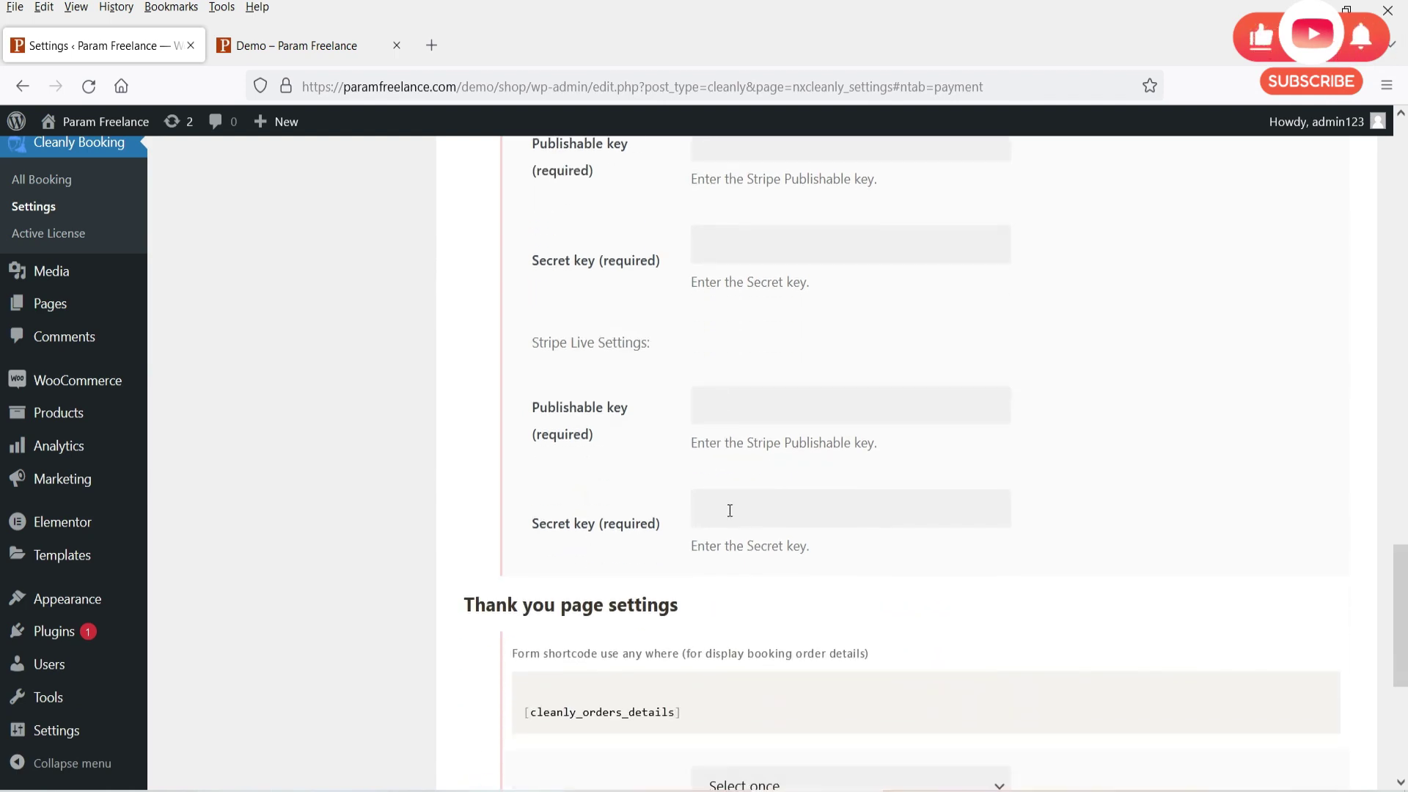
pyautogui.scroll(2, 723, 506)
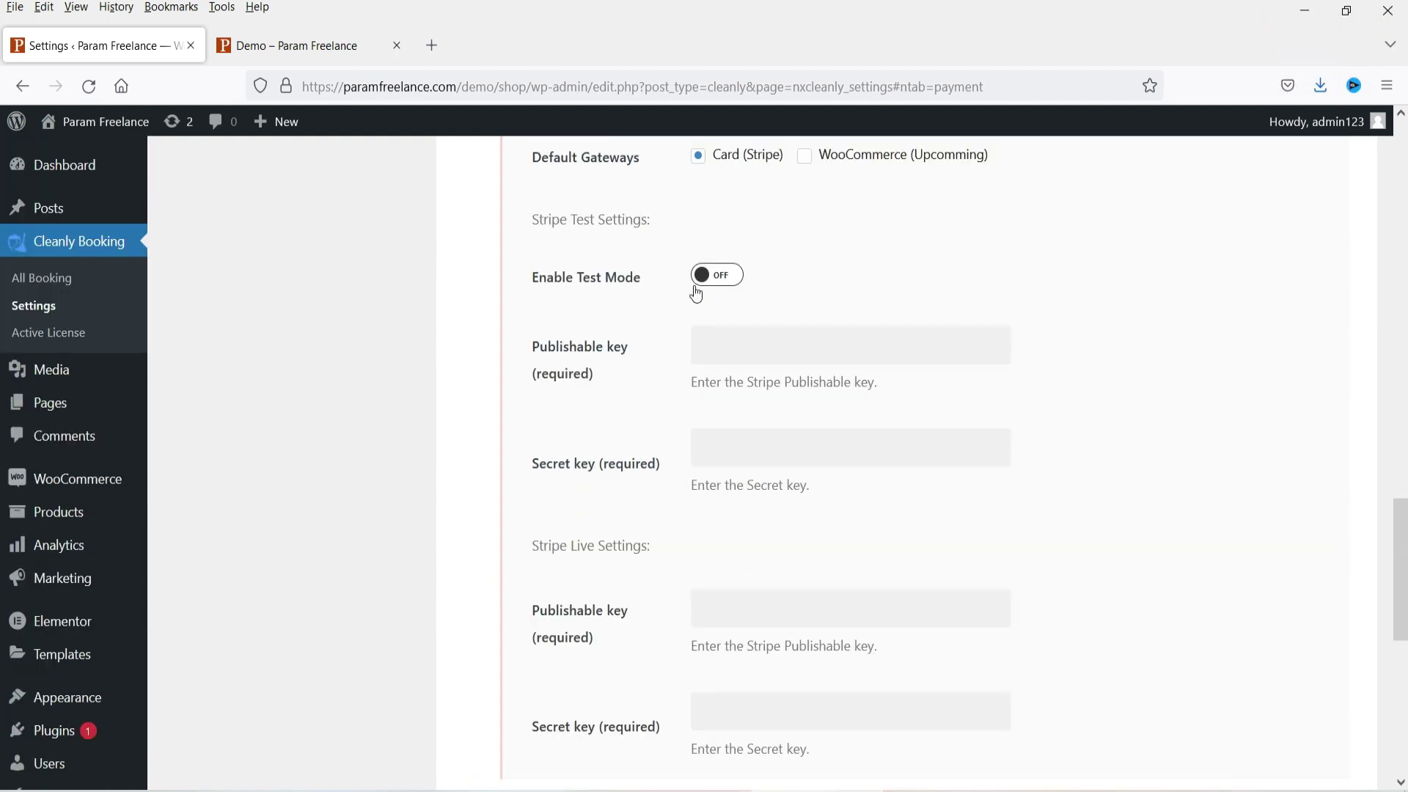
pyautogui.scroll(-3, 756, 472)
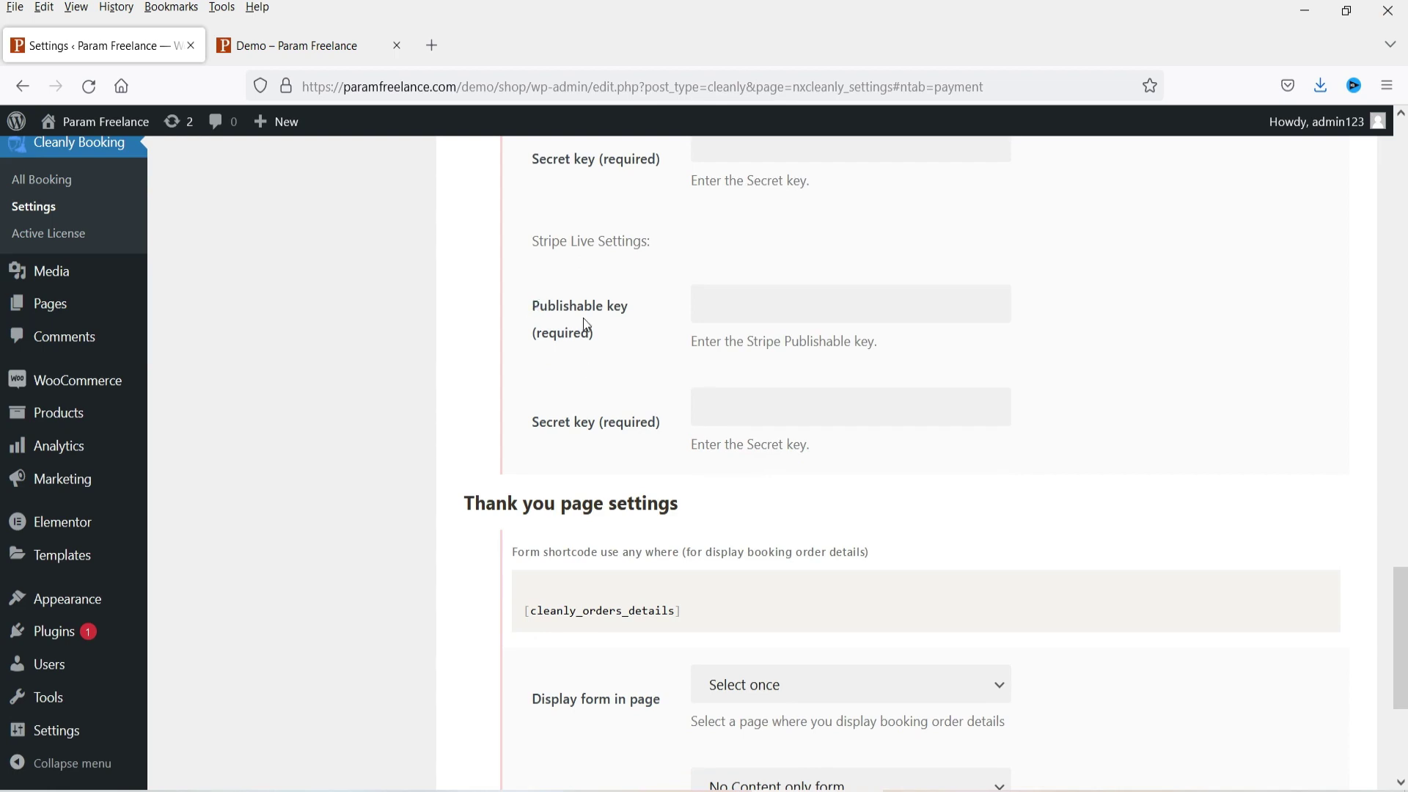
pyautogui.moveTo(535, 302); pyautogui.dragTo(912, 450)
pyautogui.click(1214, 428)
pyautogui.scroll(-2, 1116, 431)
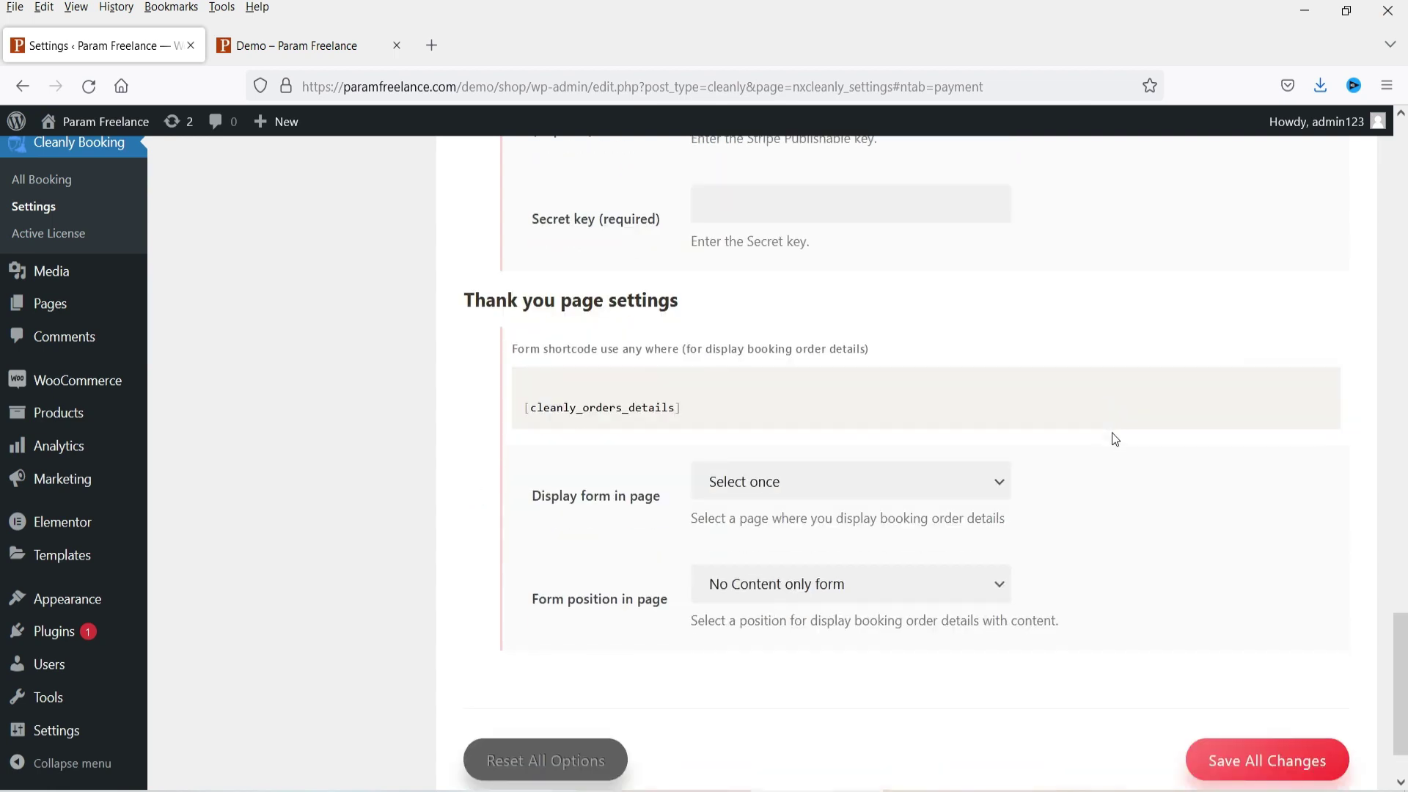
# Step: Save all changes and reload the demo booking page to check the result
pyautogui.click(1292, 762)
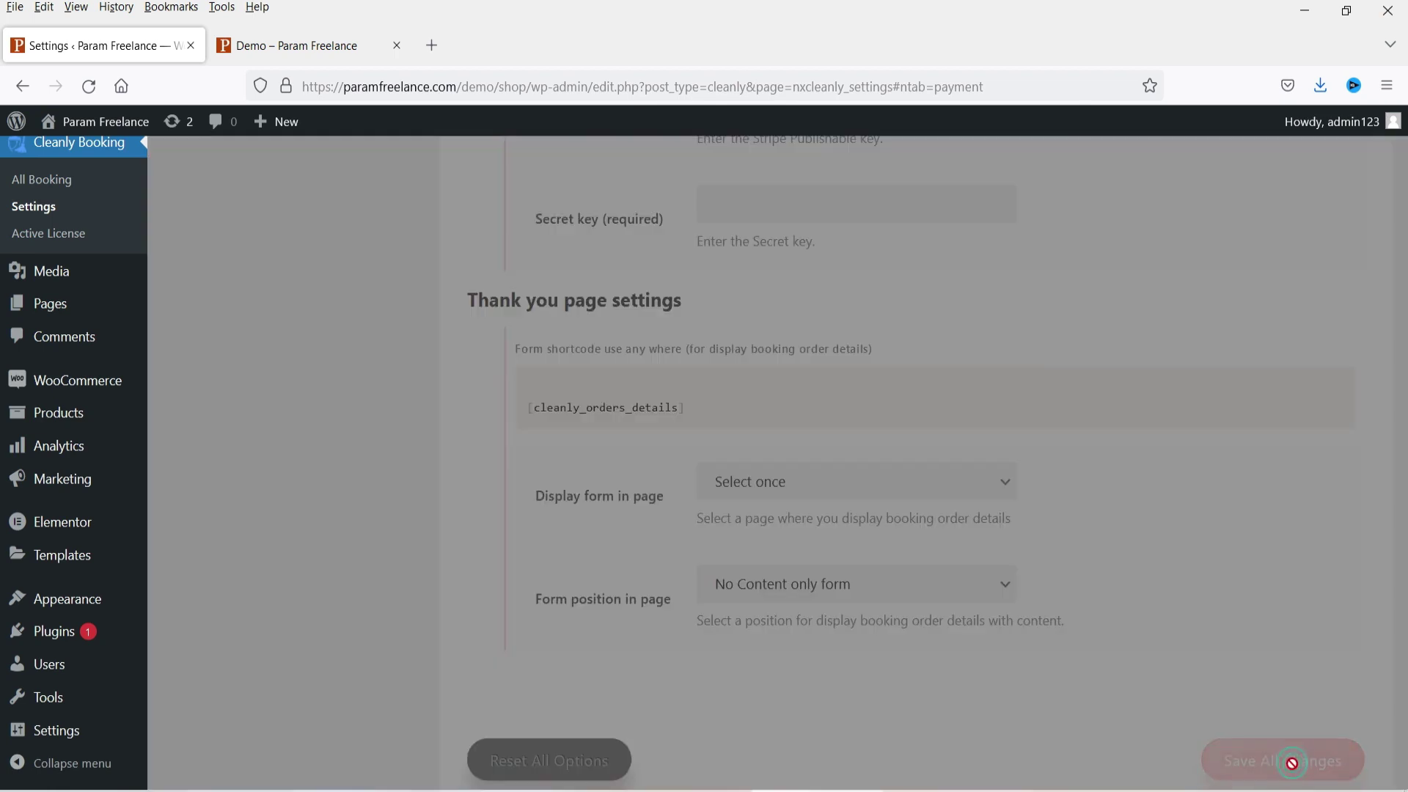
pyautogui.click(276, 46)
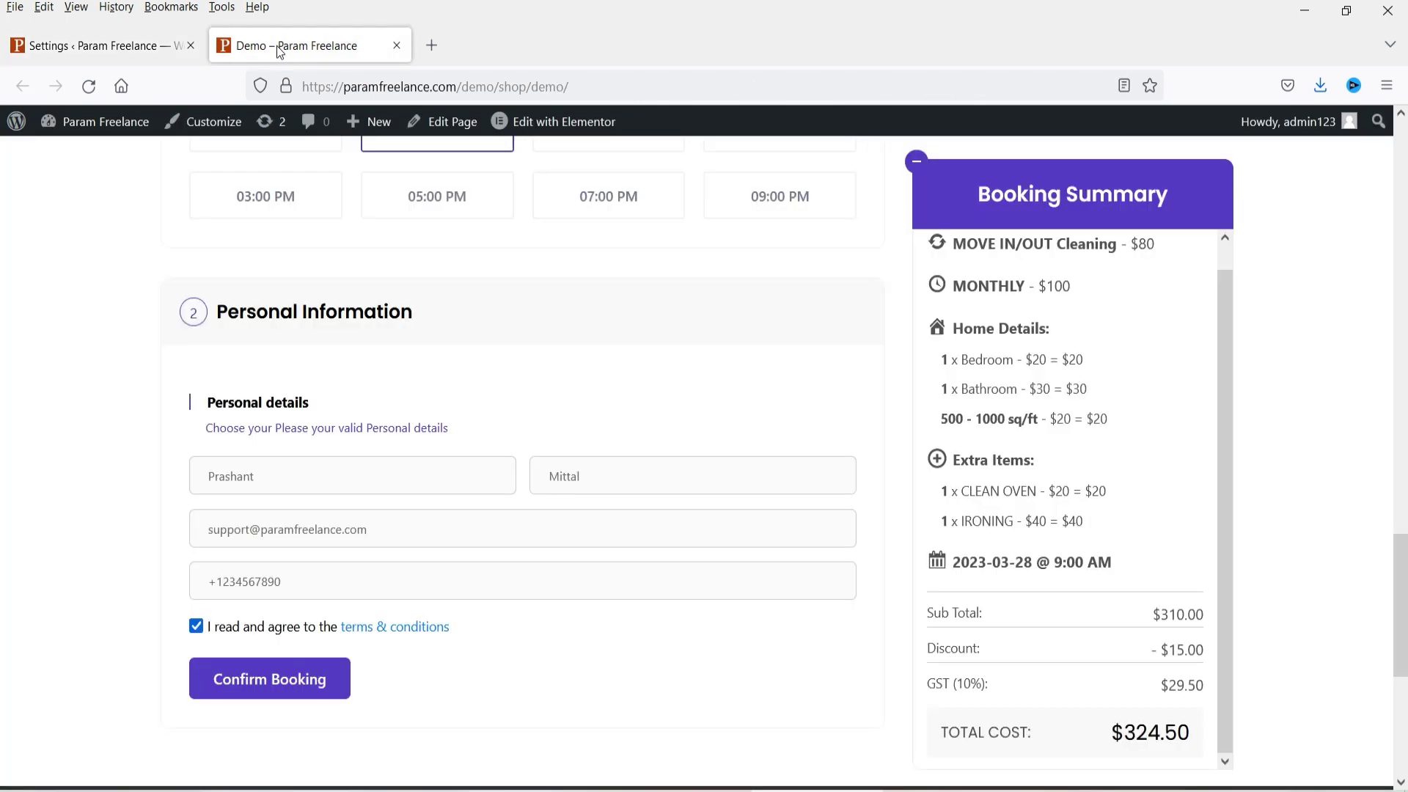
pyautogui.press('F5')
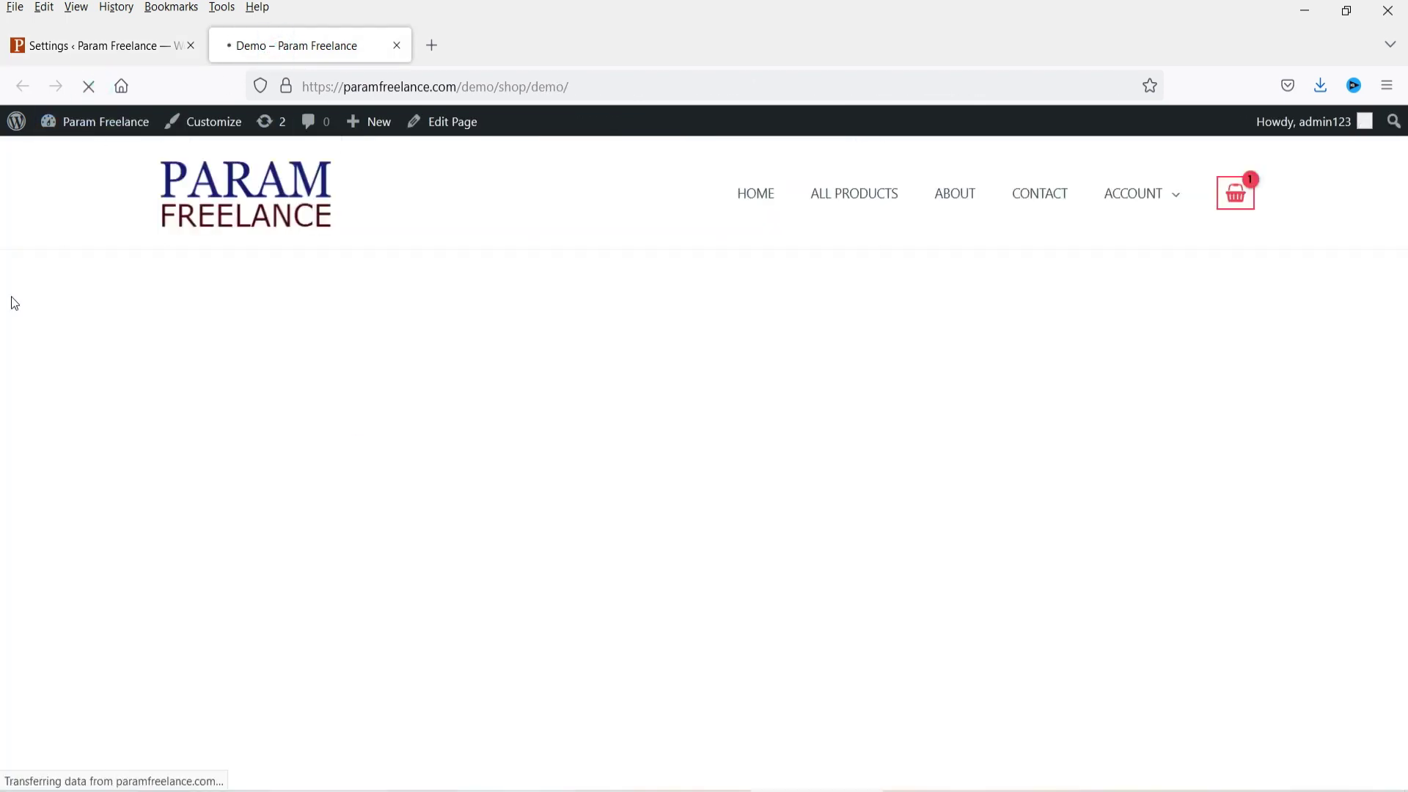
pyautogui.scroll(4, 24, 315)
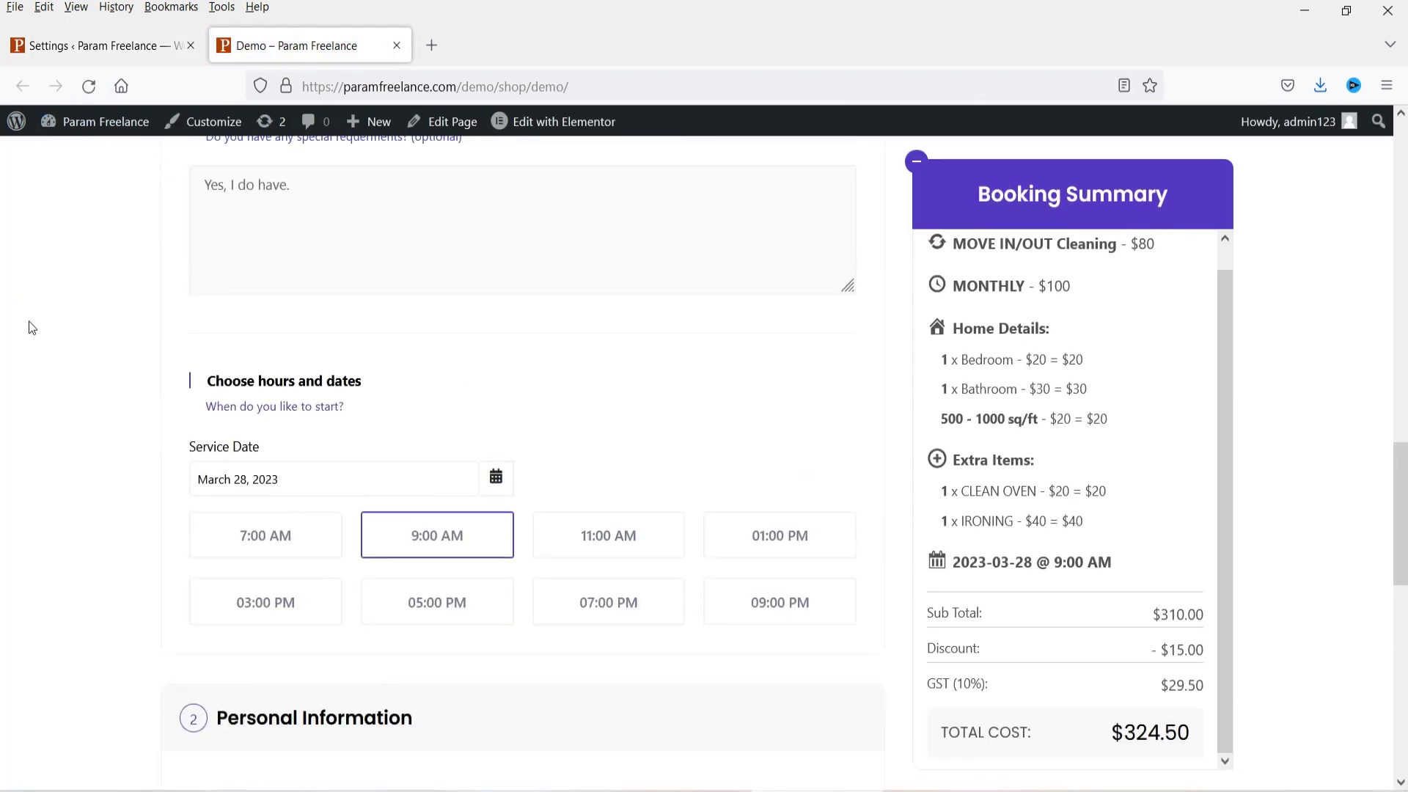
# Step: Switch the Enable/Disable Payment toggle back on and save the settings again
pyautogui.click(64, 45)
pyautogui.scroll(3, 916, 426)
pyautogui.scroll(8, 913, 421)
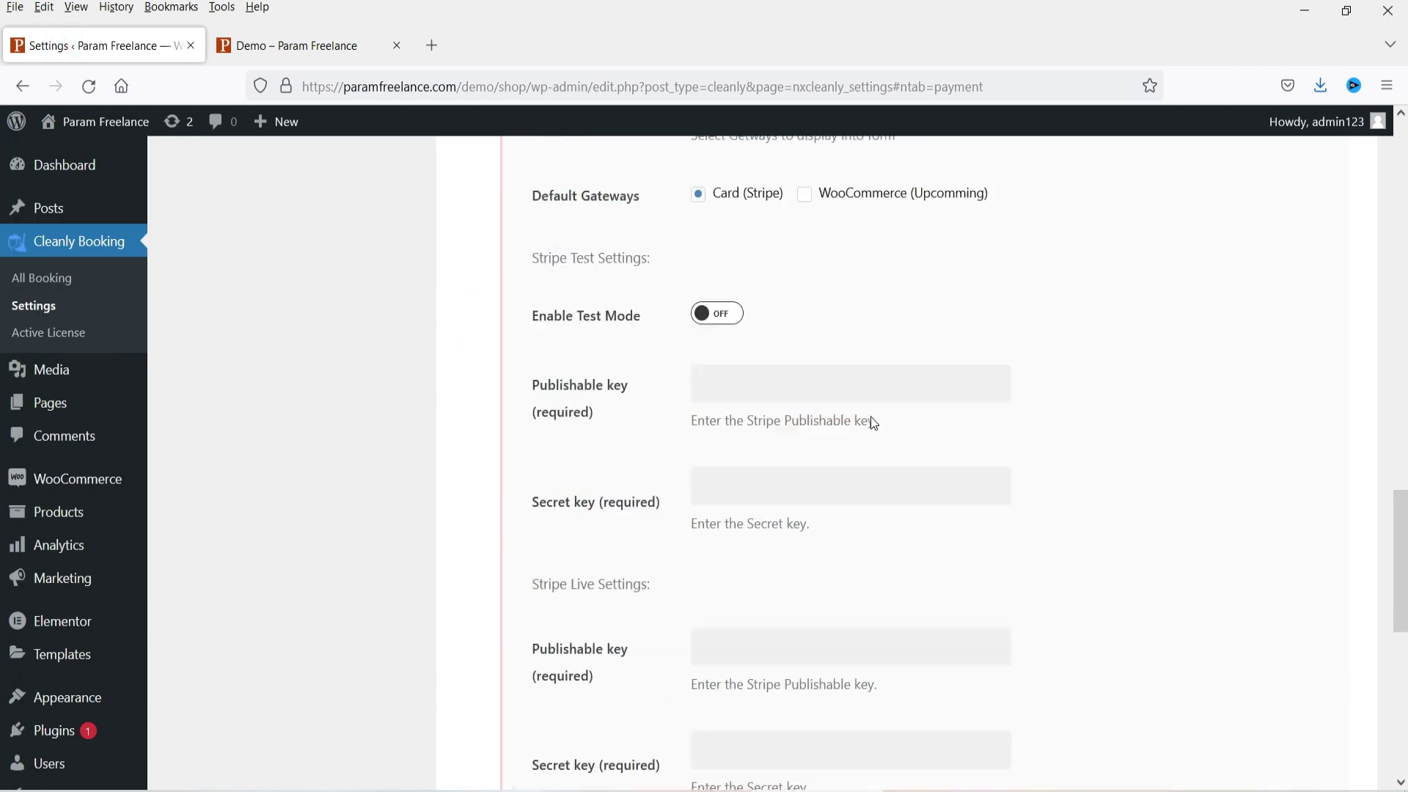
pyautogui.scroll(4, 852, 422)
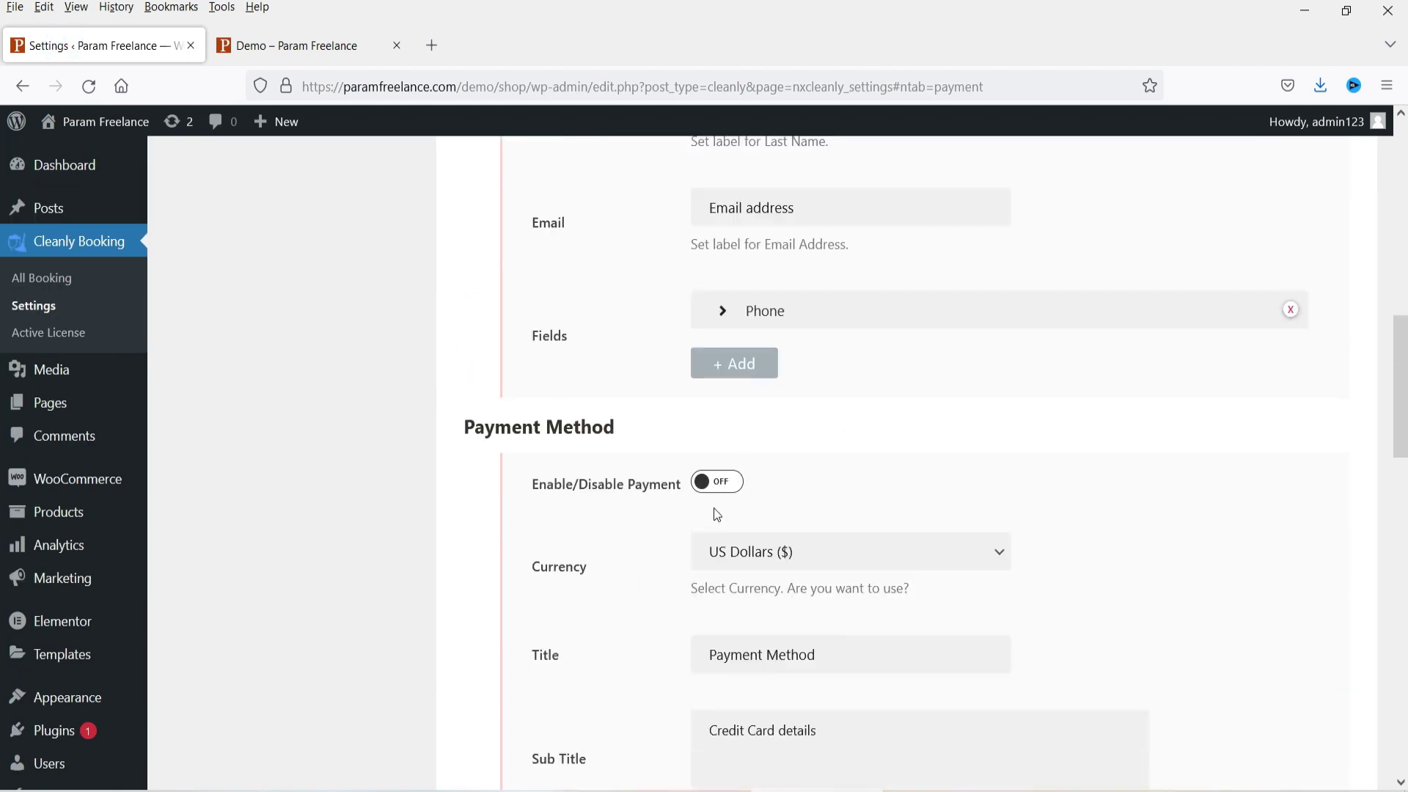
pyautogui.click(731, 489)
pyautogui.scroll(-12, 1149, 425)
pyautogui.scroll(-6, 1154, 426)
pyautogui.click(1273, 676)
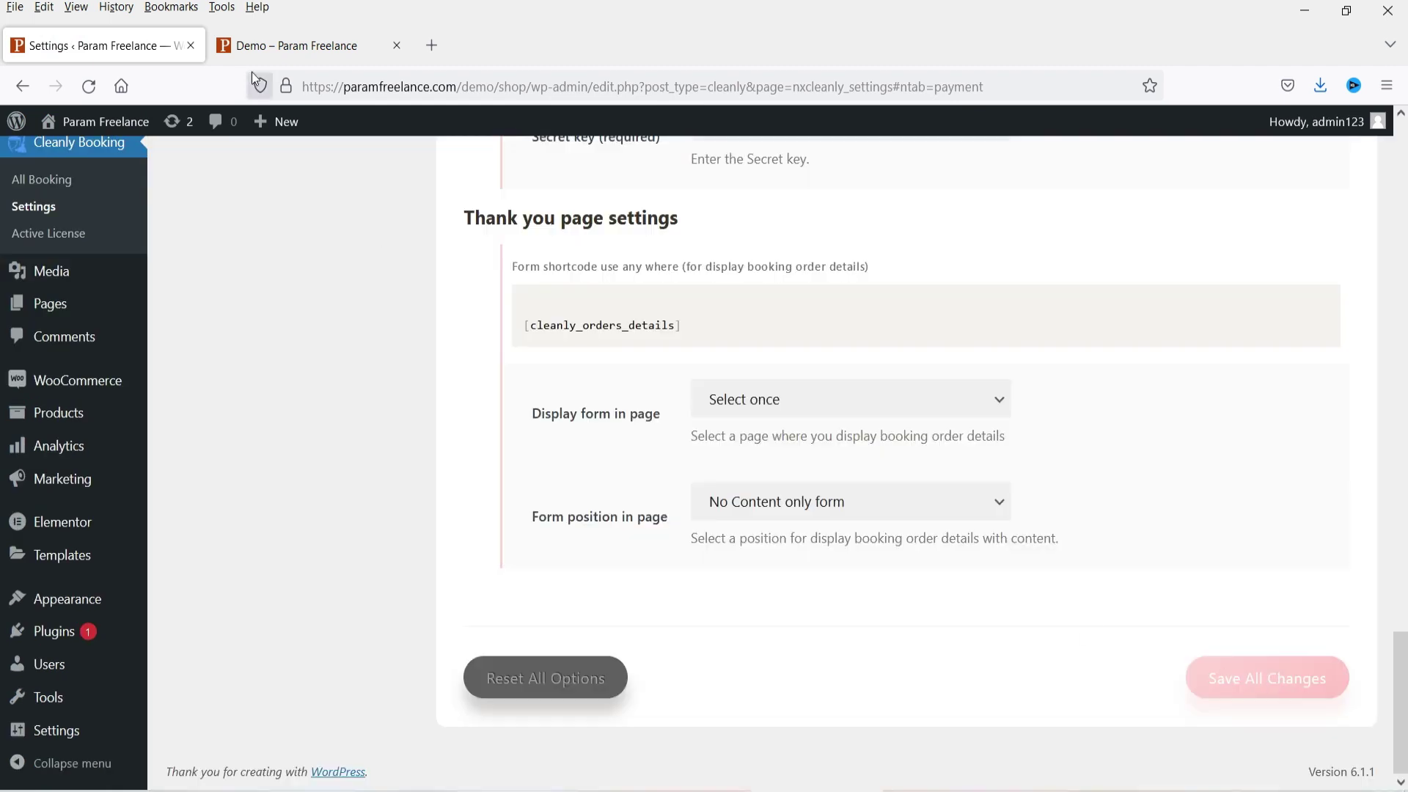
# Step: Reload the demo form to confirm its Payment Details step with Debit / Credit Card
pyautogui.click(258, 46)
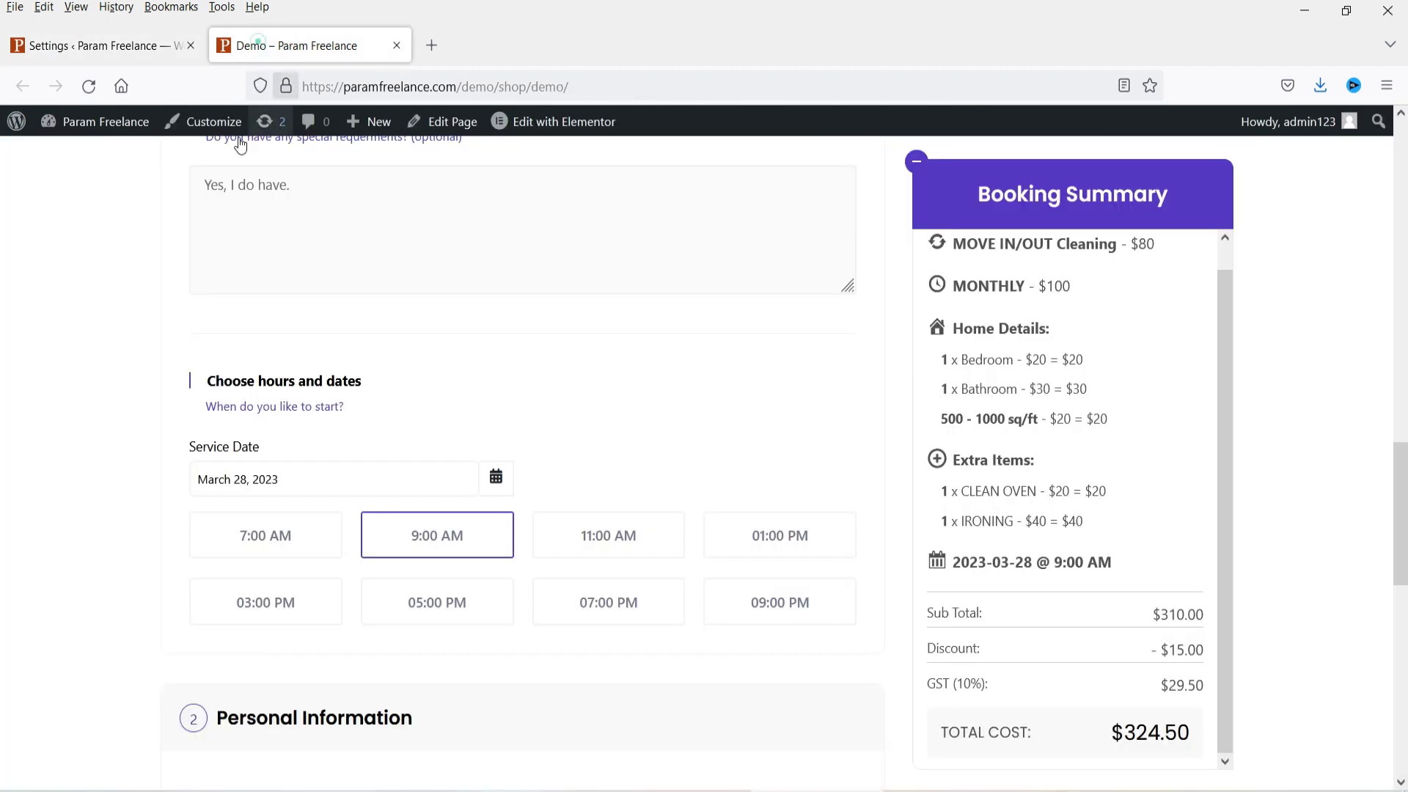
pyautogui.click(88, 96)
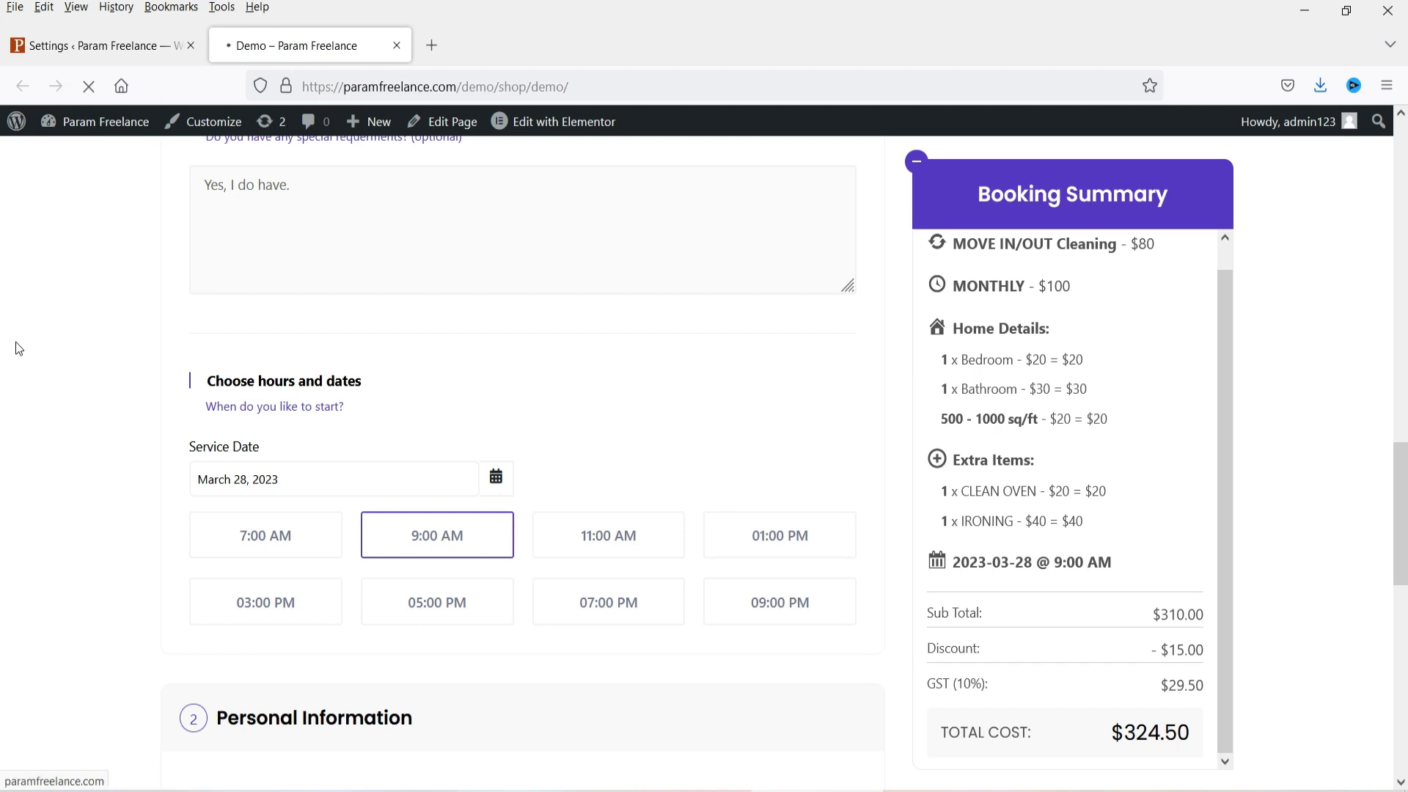
pyautogui.scroll(-5, 19, 345)
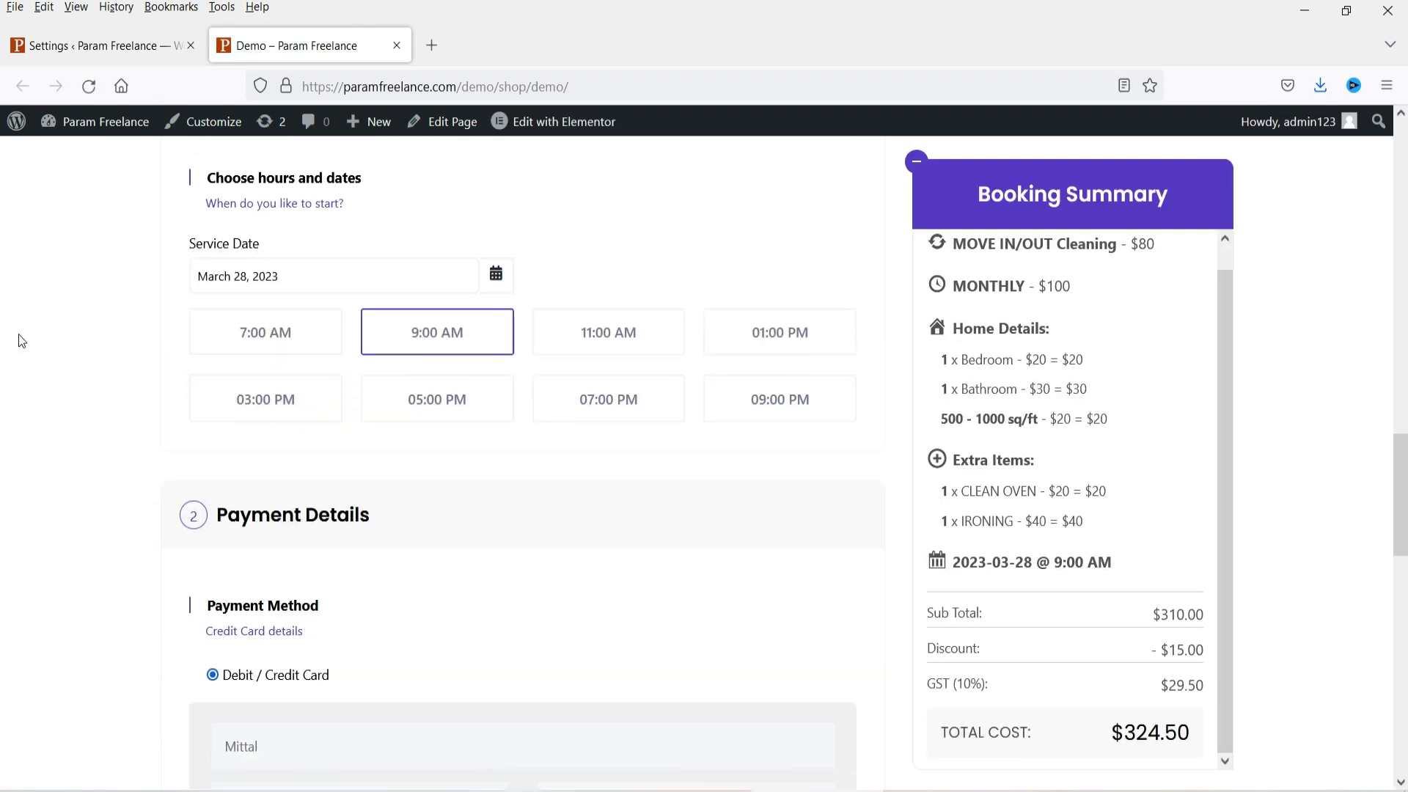
pyautogui.scroll(-1, 22, 338)
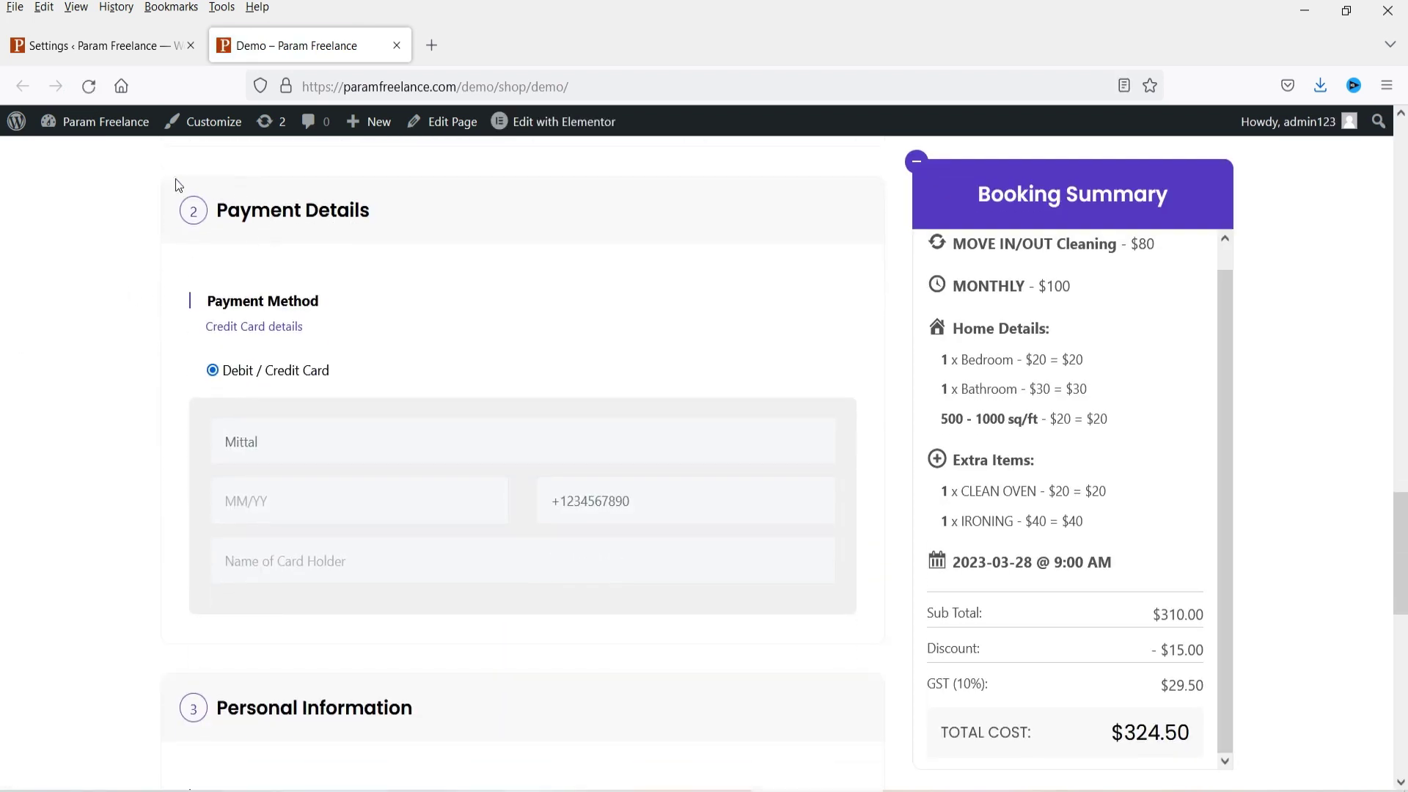
pyautogui.click(104, 47)
pyautogui.scroll(5, 734, 393)
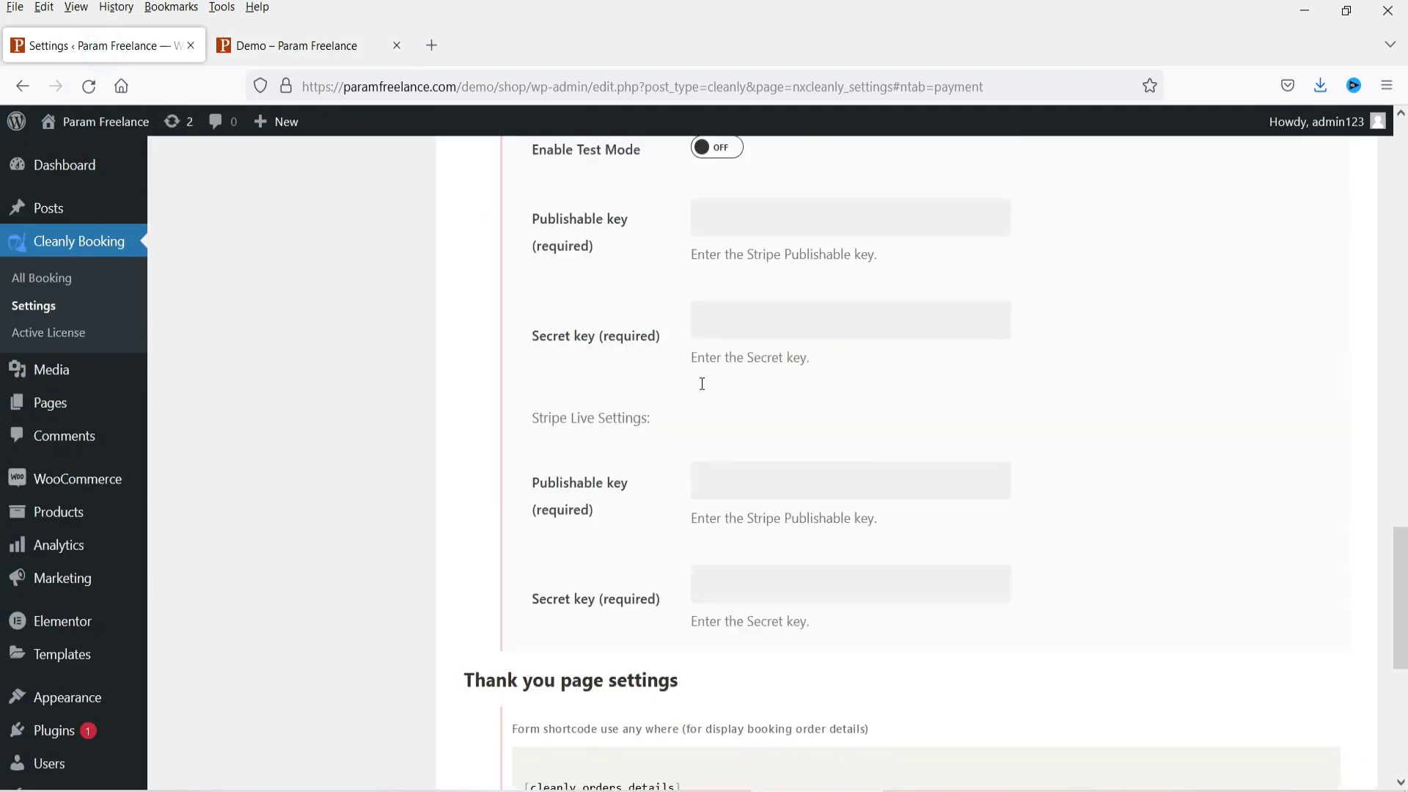
# Step: Try the card number field in the demo form's Payment Details step
pyautogui.scroll(10, 702, 383)
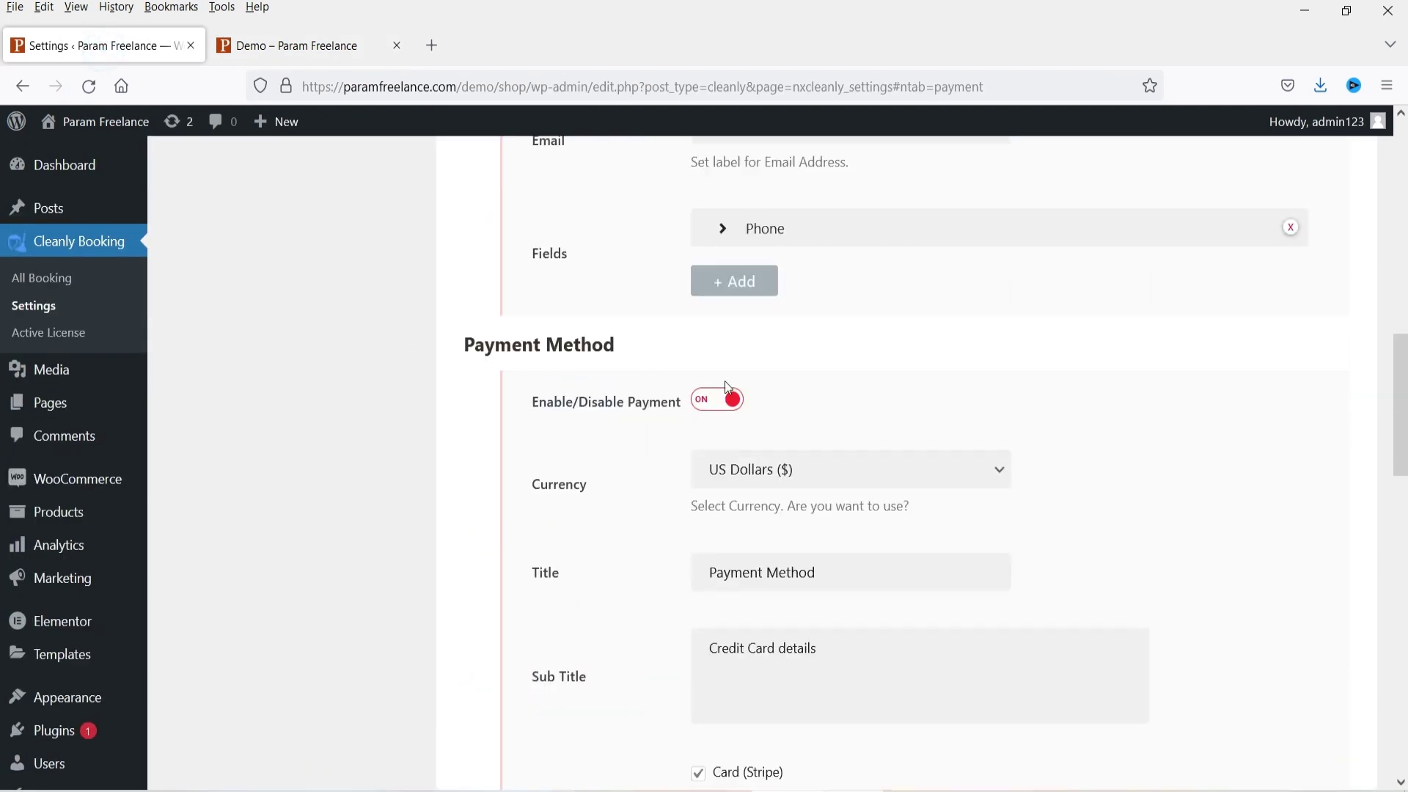
pyautogui.click(304, 45)
pyautogui.click(240, 443)
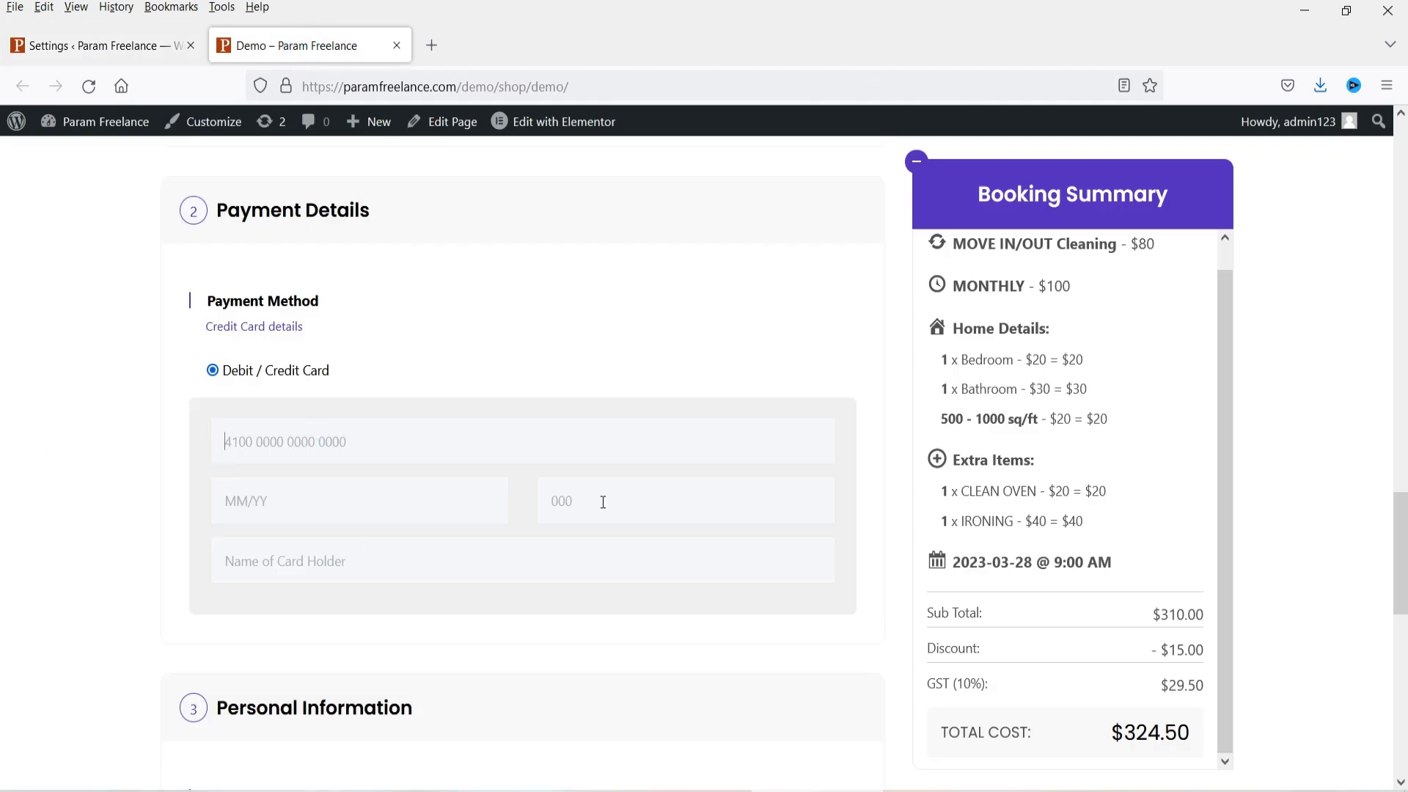
pyautogui.click(81, 534)
# Step: Turn payments off for bookings and save the plugin settings
pyautogui.click(39, 48)
pyautogui.click(722, 415)
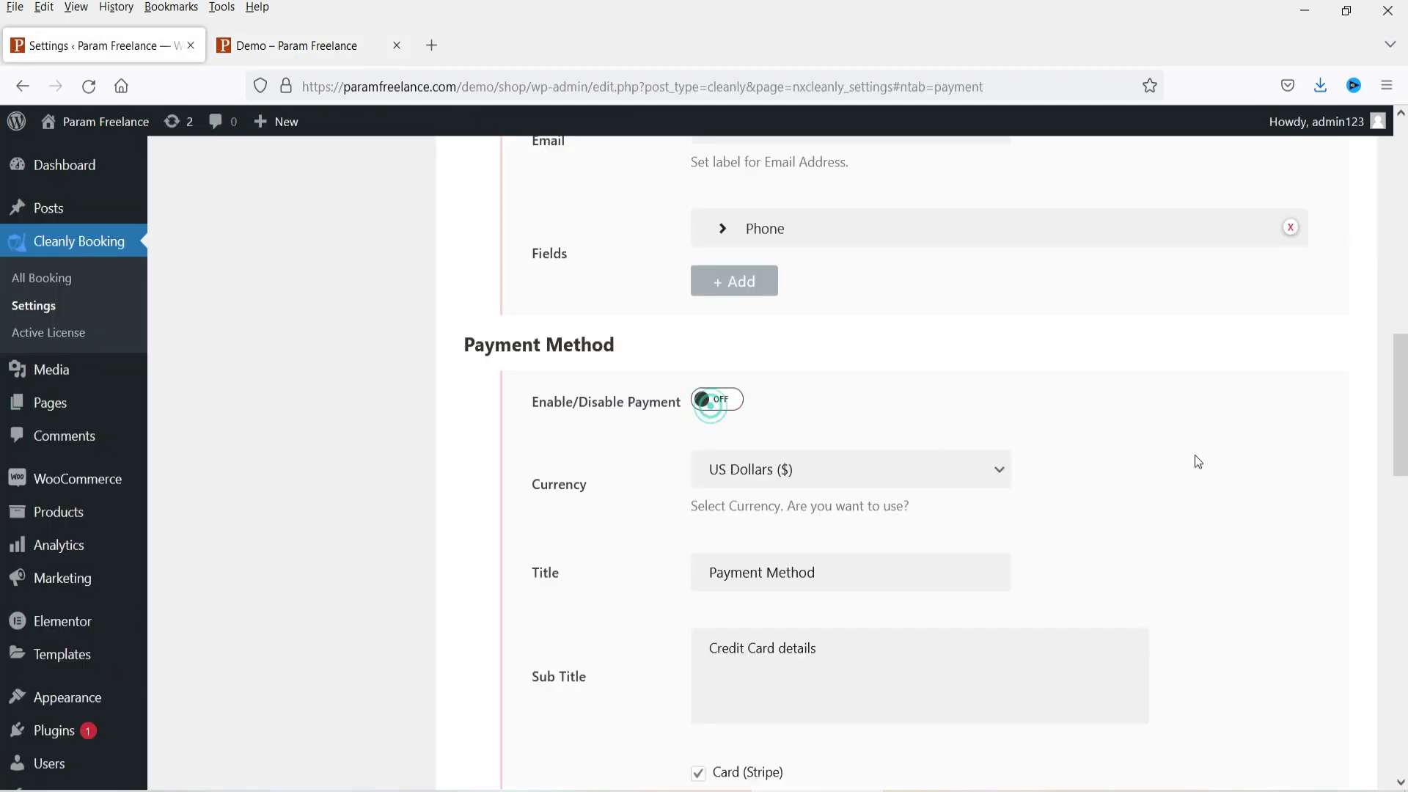
pyautogui.scroll(-10, 1195, 458)
pyautogui.click(1262, 676)
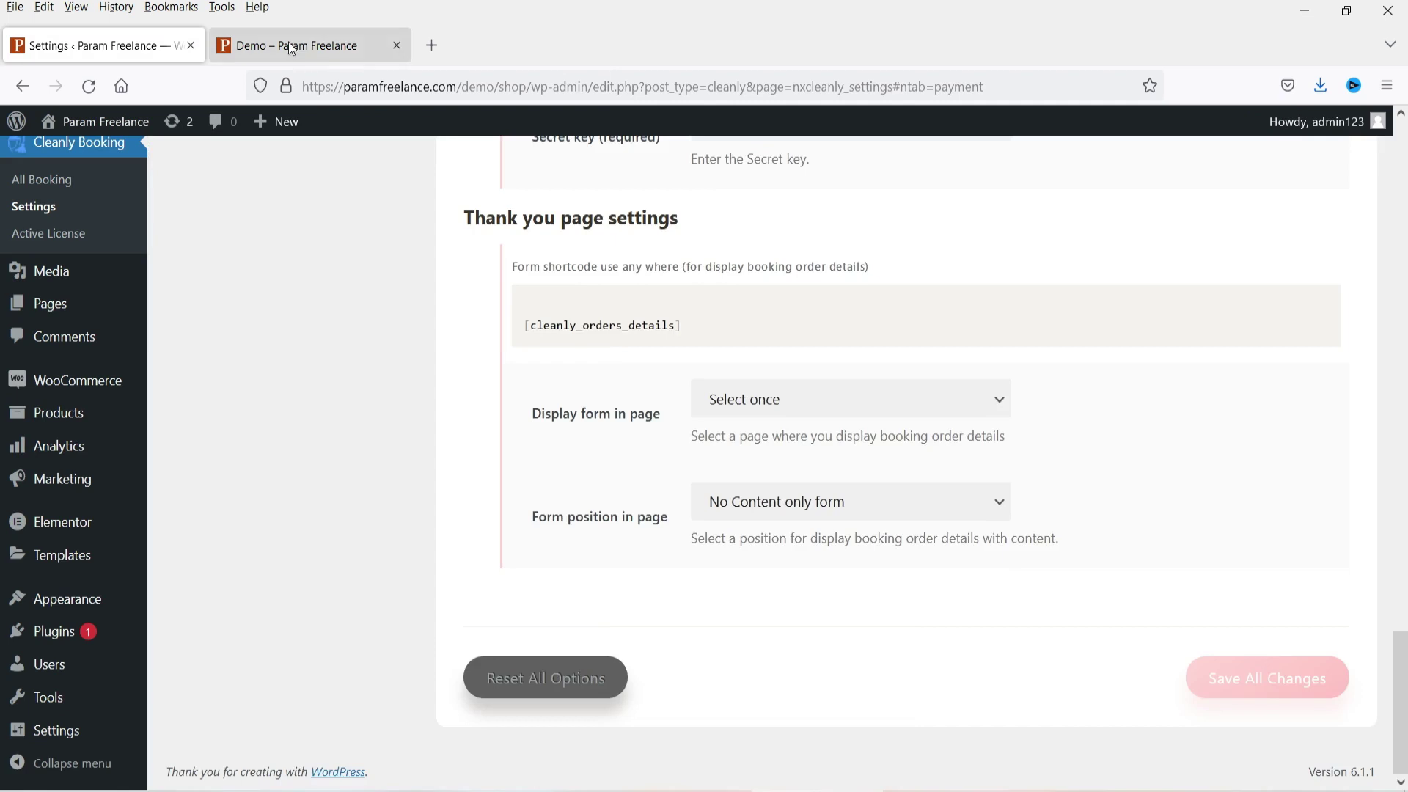
# Step: Reload the demo booking page and select its web address for opening in Chrome
pyautogui.click(284, 47)
pyautogui.press('F5')
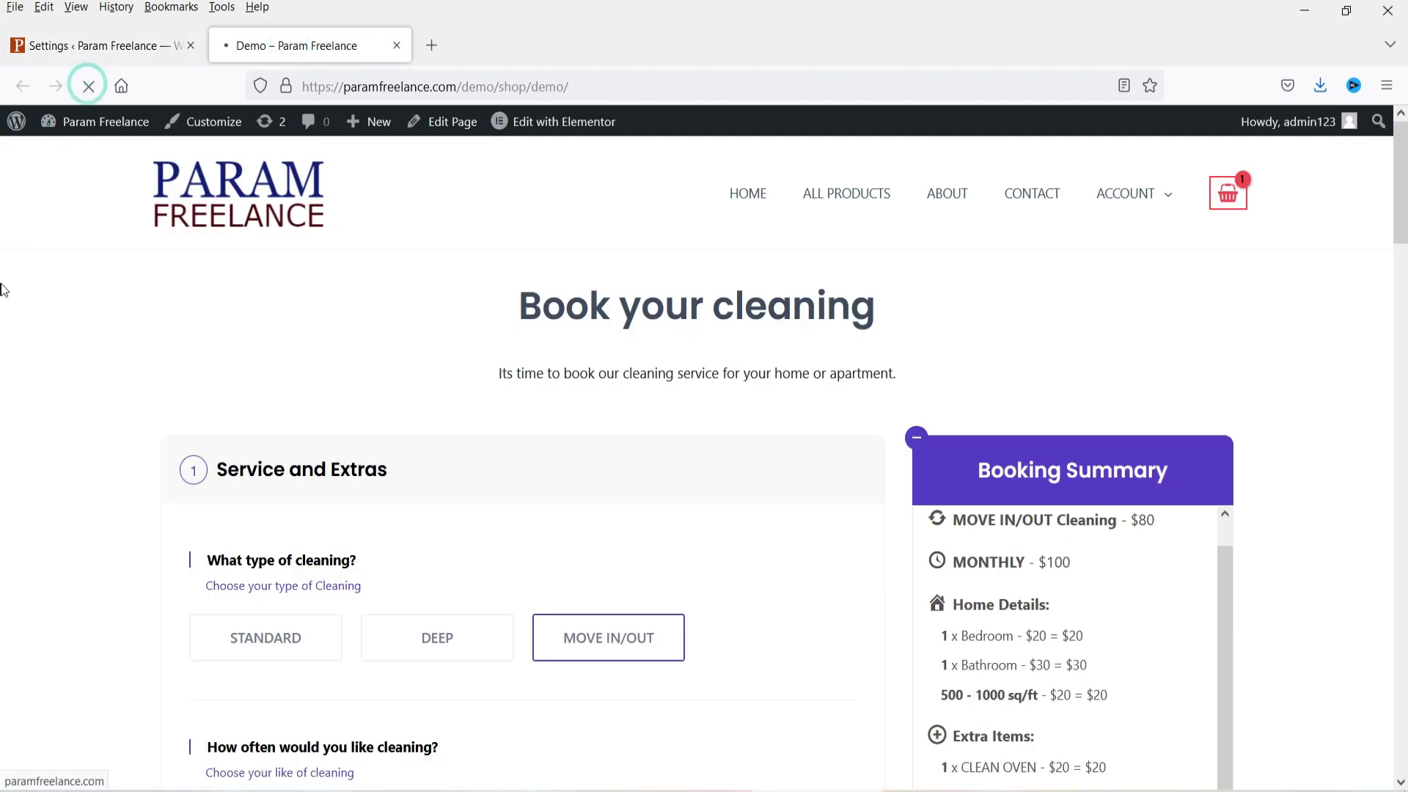
pyautogui.scroll(-8, 80, 393)
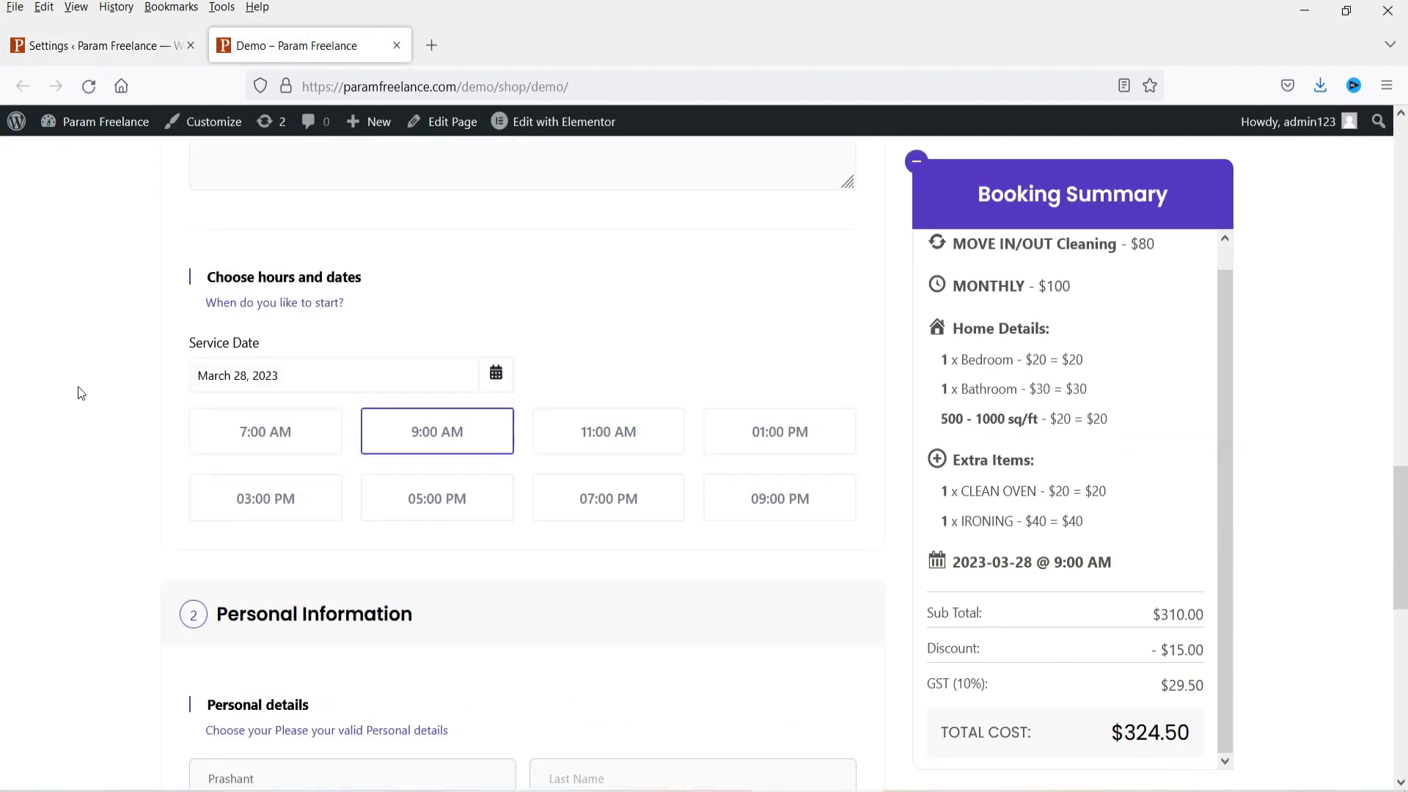
pyautogui.click(636, 86)
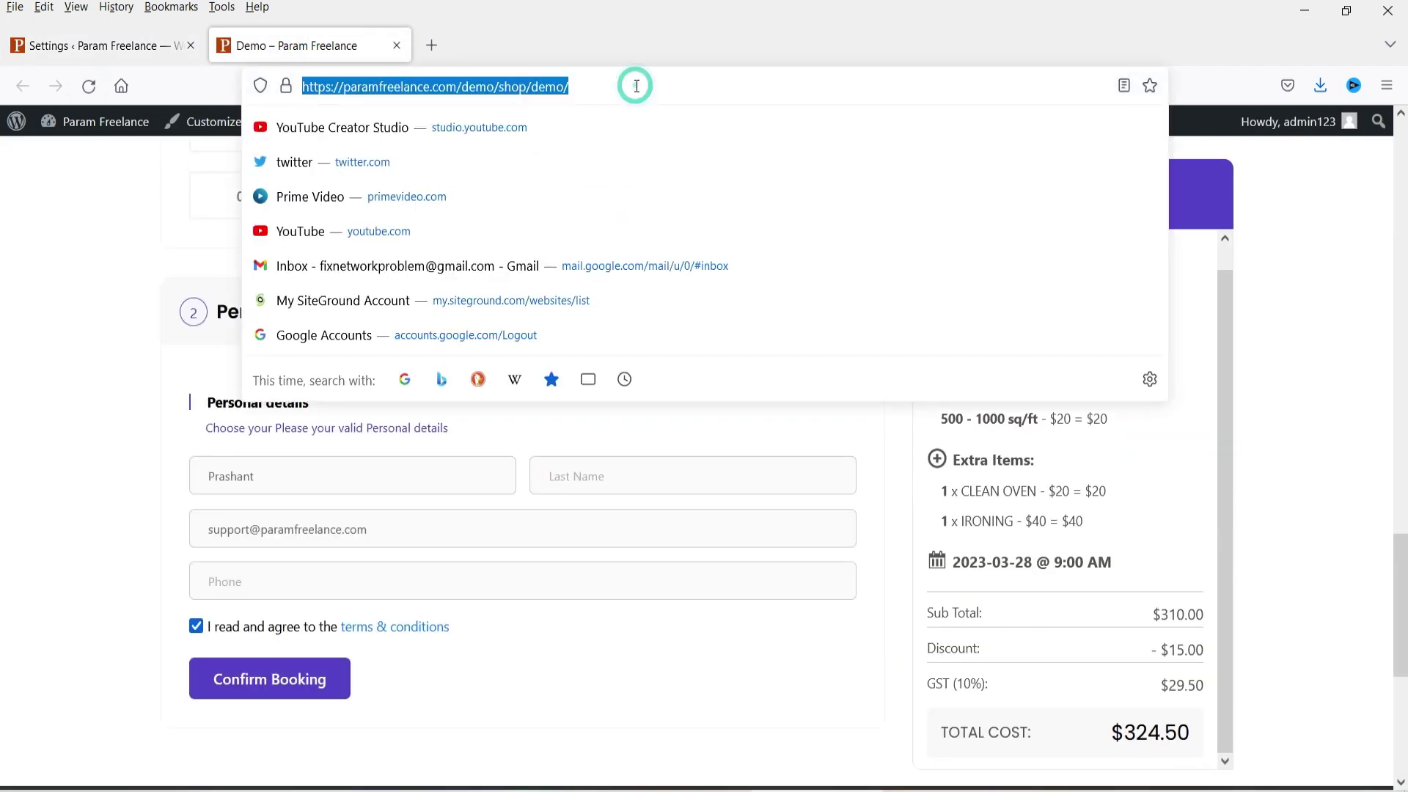
pyautogui.click(3, 343)
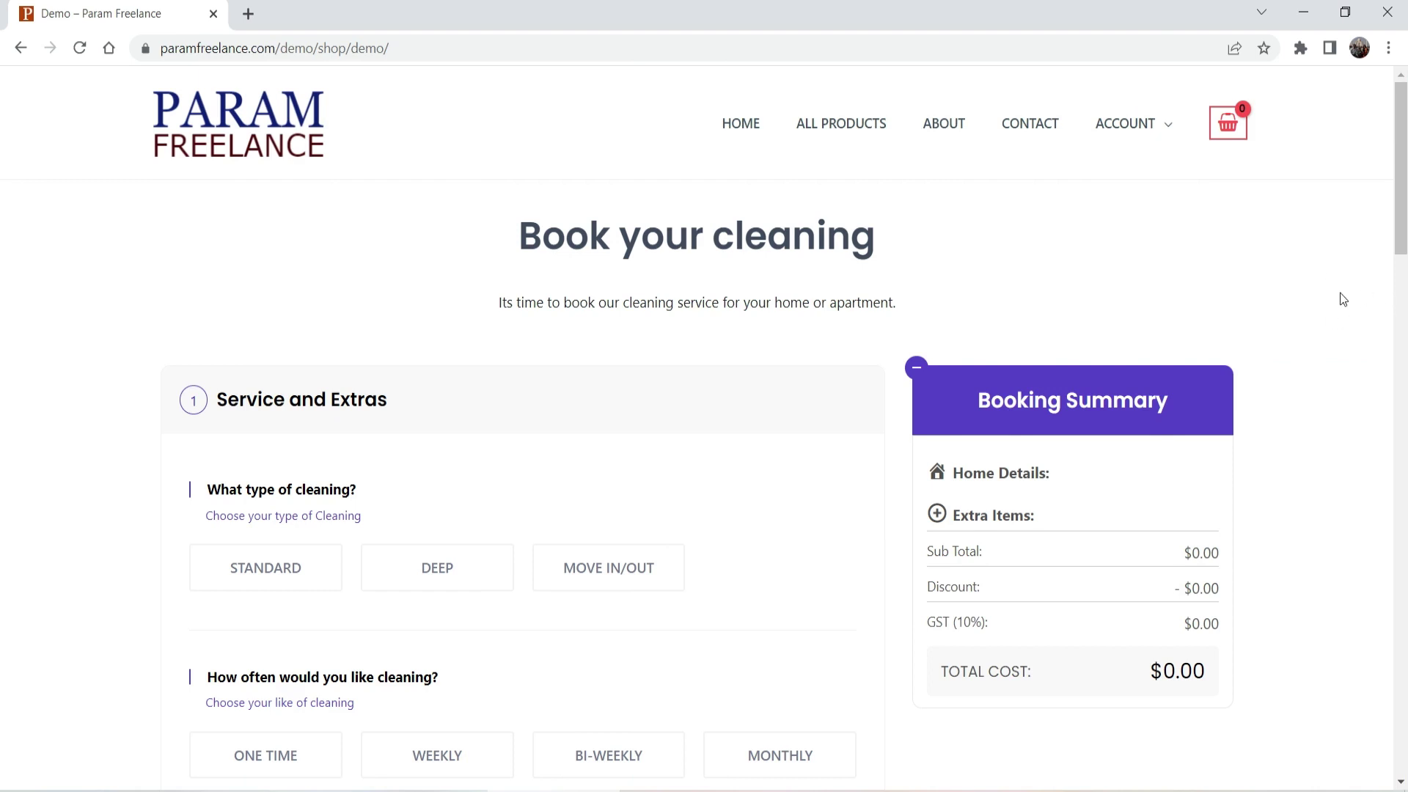
# Step: Choose Standard, one-time cleaning, 1 Bedroom, 1 Bathroom and 500 - 1000 sq/ft
pyautogui.scroll(-3, 1058, 195)
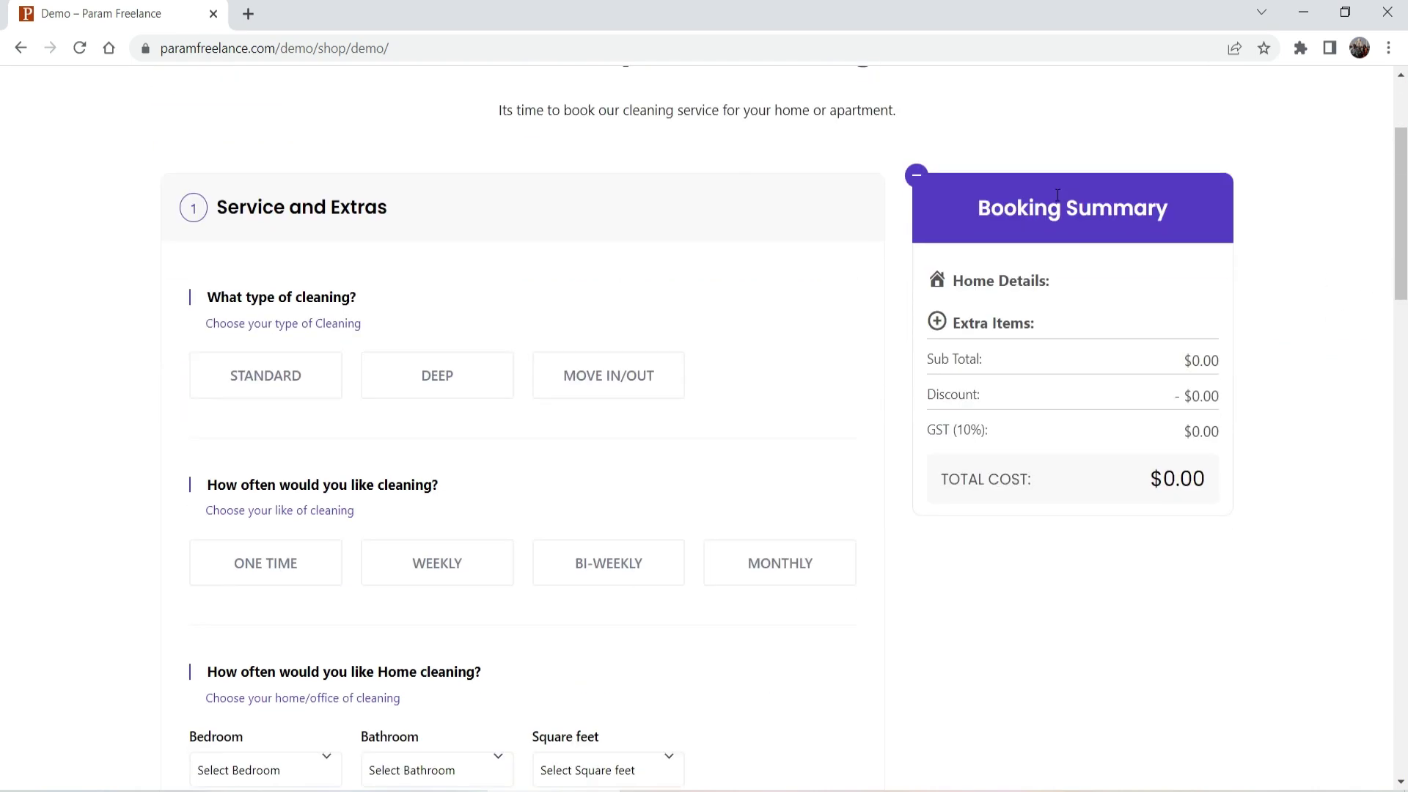
pyautogui.click(271, 382)
pyautogui.scroll(-3, 69, 361)
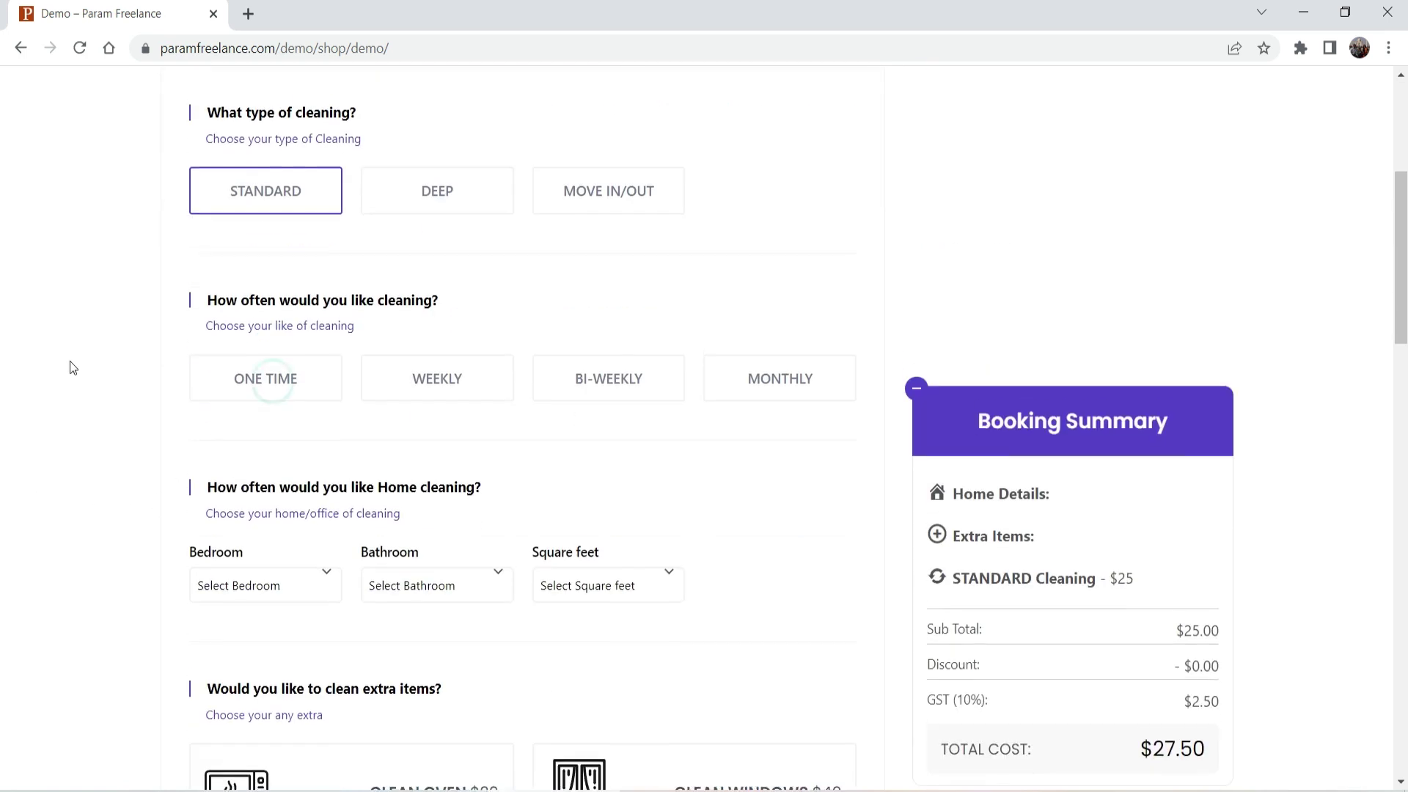
pyautogui.click(248, 367)
pyautogui.scroll(-4, 100, 393)
pyautogui.click(266, 289)
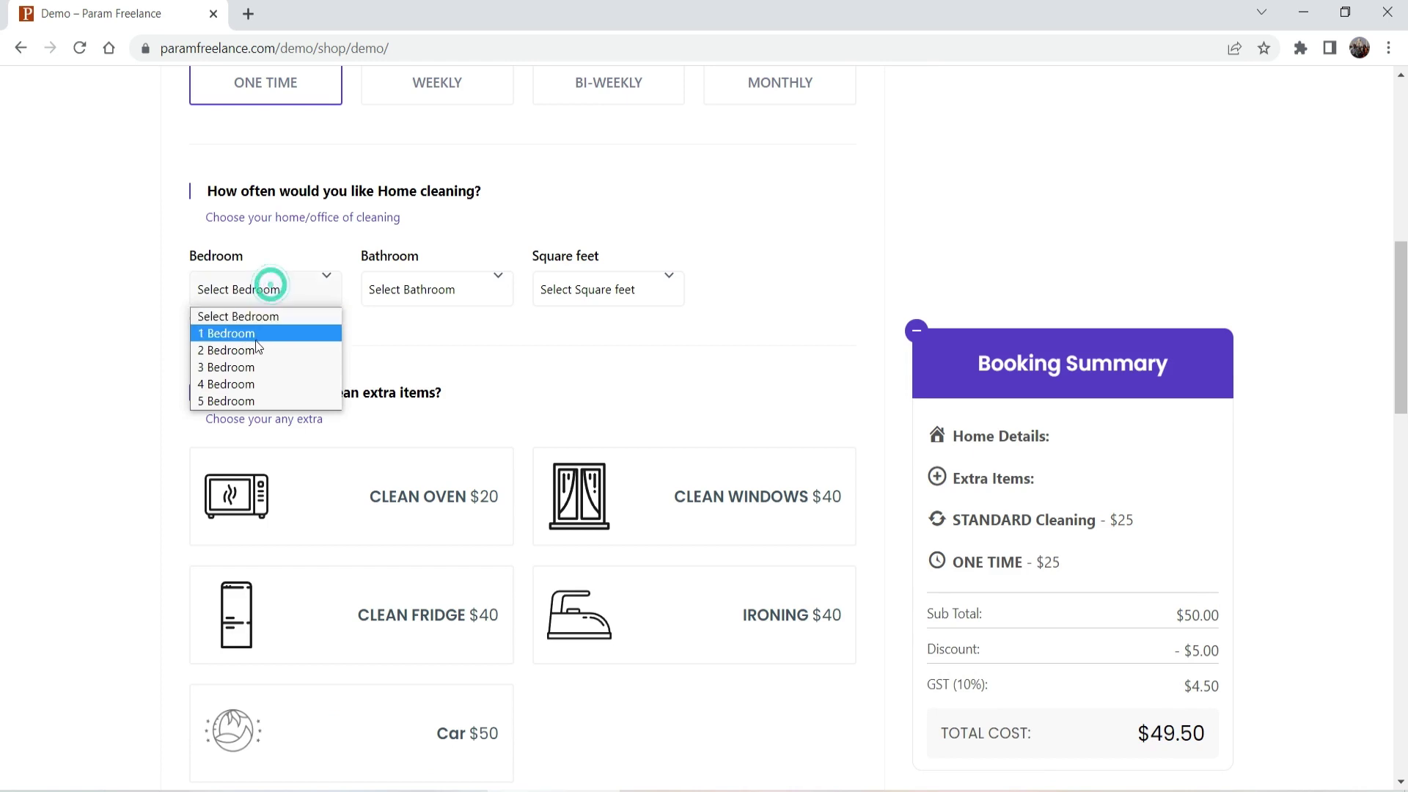
pyautogui.click(251, 334)
pyautogui.click(420, 292)
pyautogui.click(421, 334)
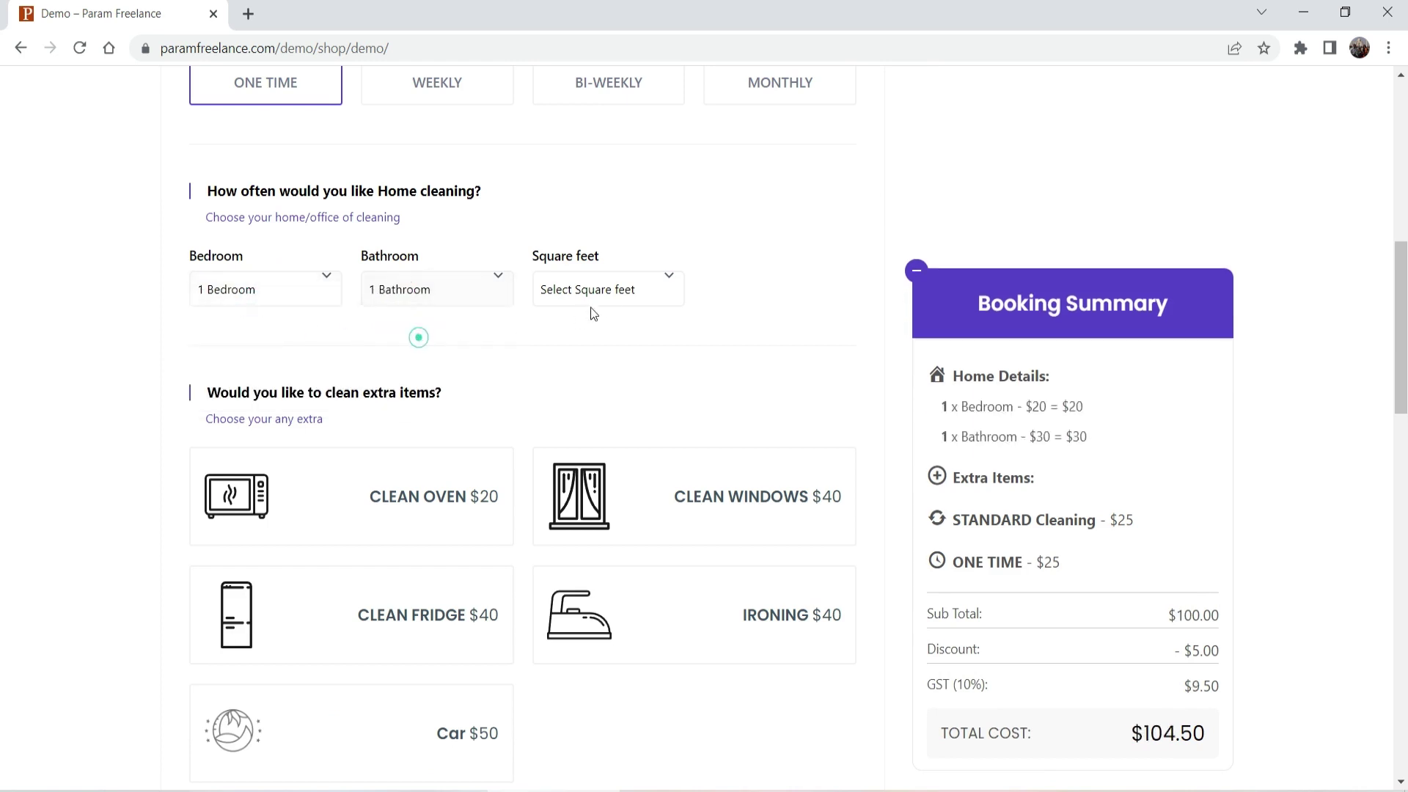
pyautogui.click(613, 295)
pyautogui.click(611, 335)
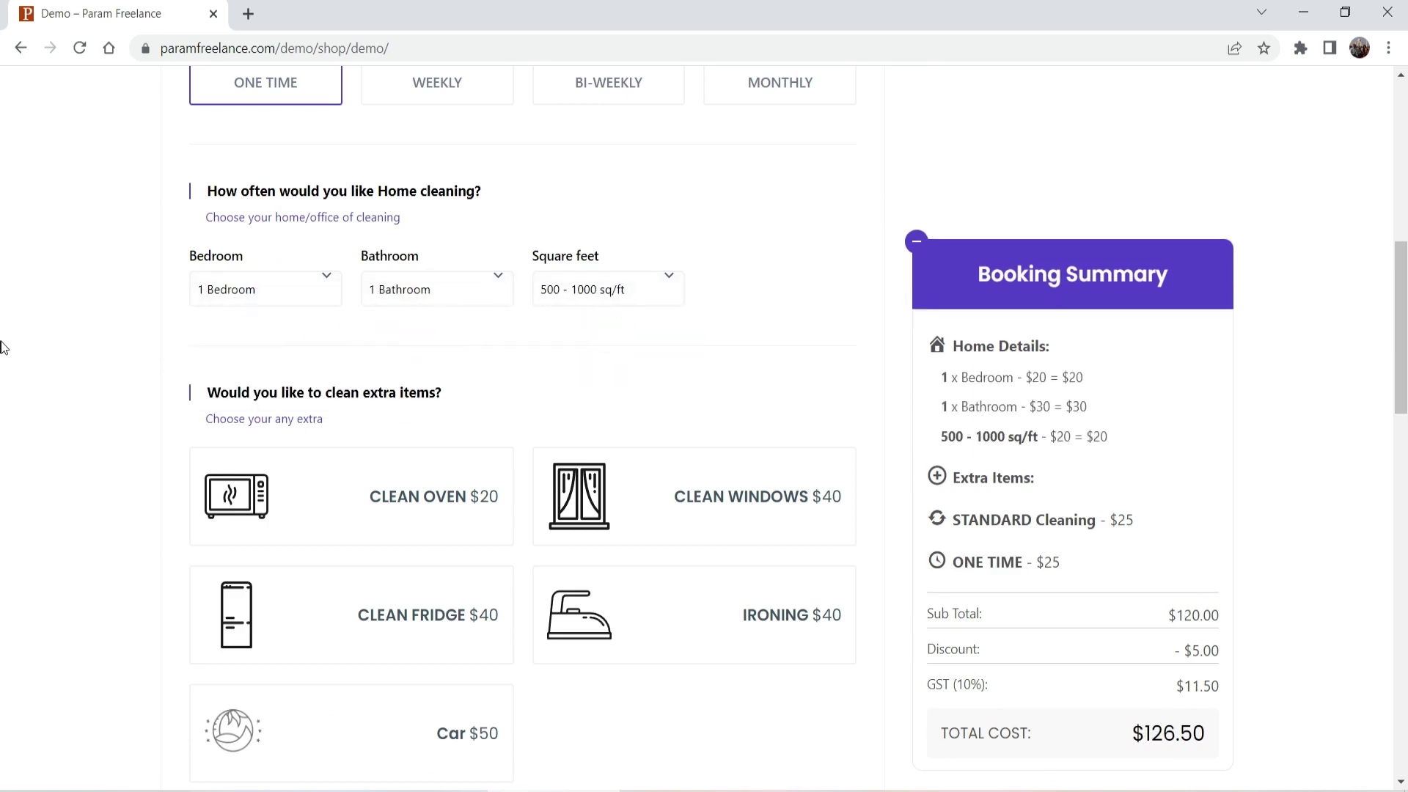
# Step: Add the Clean Oven and Car extras
pyautogui.scroll(-1, 361, 434)
pyautogui.click(384, 408)
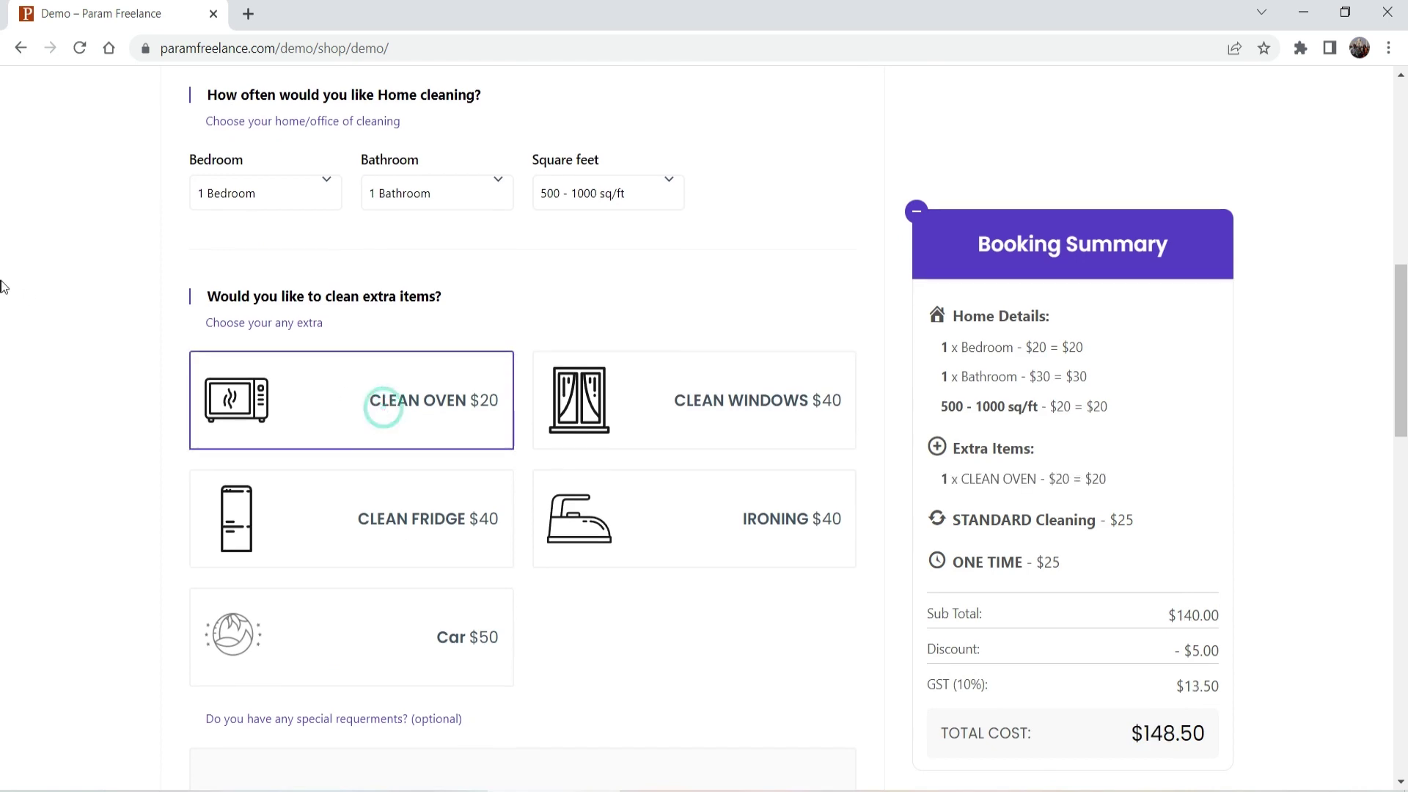
pyautogui.scroll(-1, 3, 279)
pyautogui.click(347, 508)
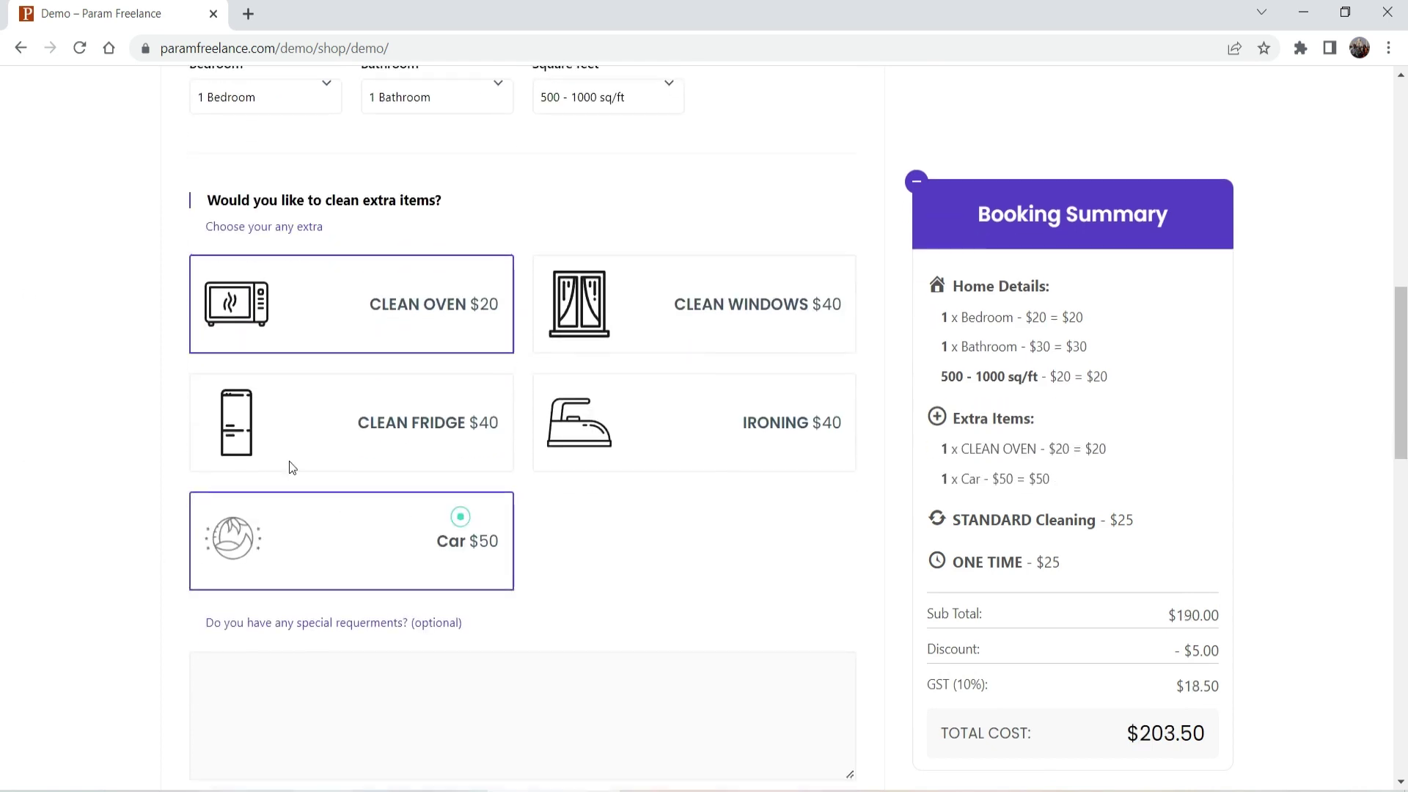
# Step: Book the service for March 30 at 9:00 AM
pyautogui.scroll(-2, 11, 373)
pyautogui.scroll(-5, 11, 373)
pyautogui.click(289, 298)
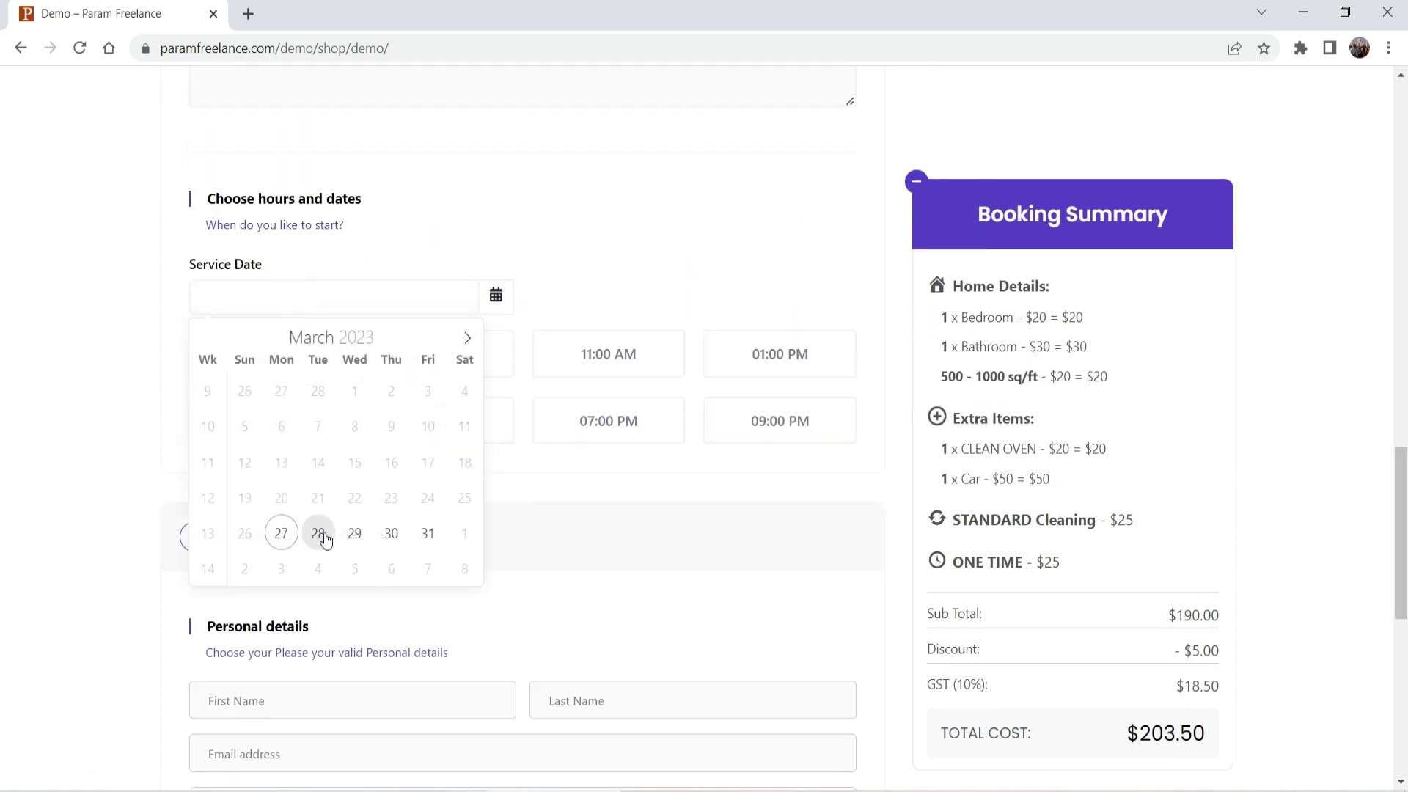
pyautogui.click(391, 534)
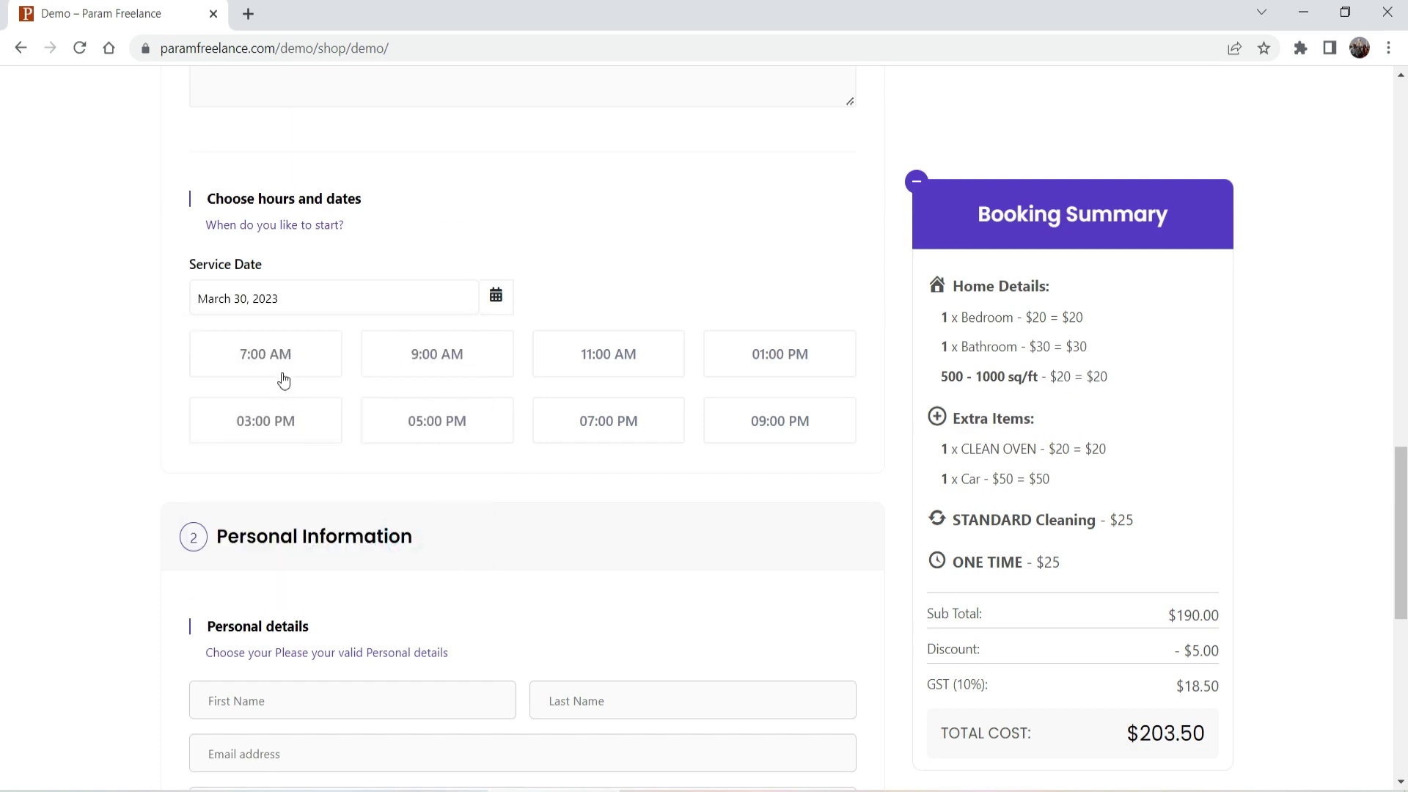
pyautogui.click(450, 361)
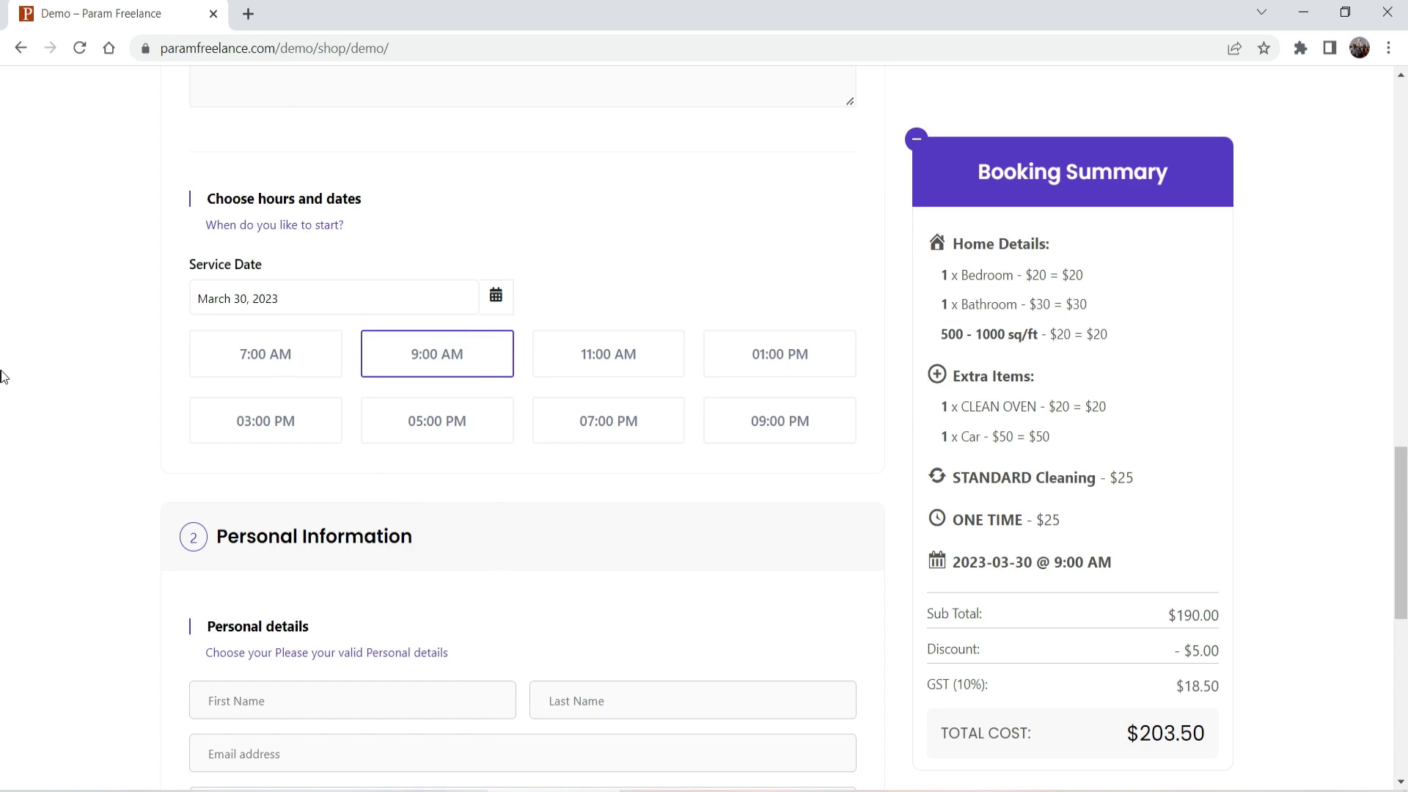
# Step: Fill in the customer's first and last name, email and phone from saved details
pyautogui.scroll(-4, 2, 376)
pyautogui.click(360, 419)
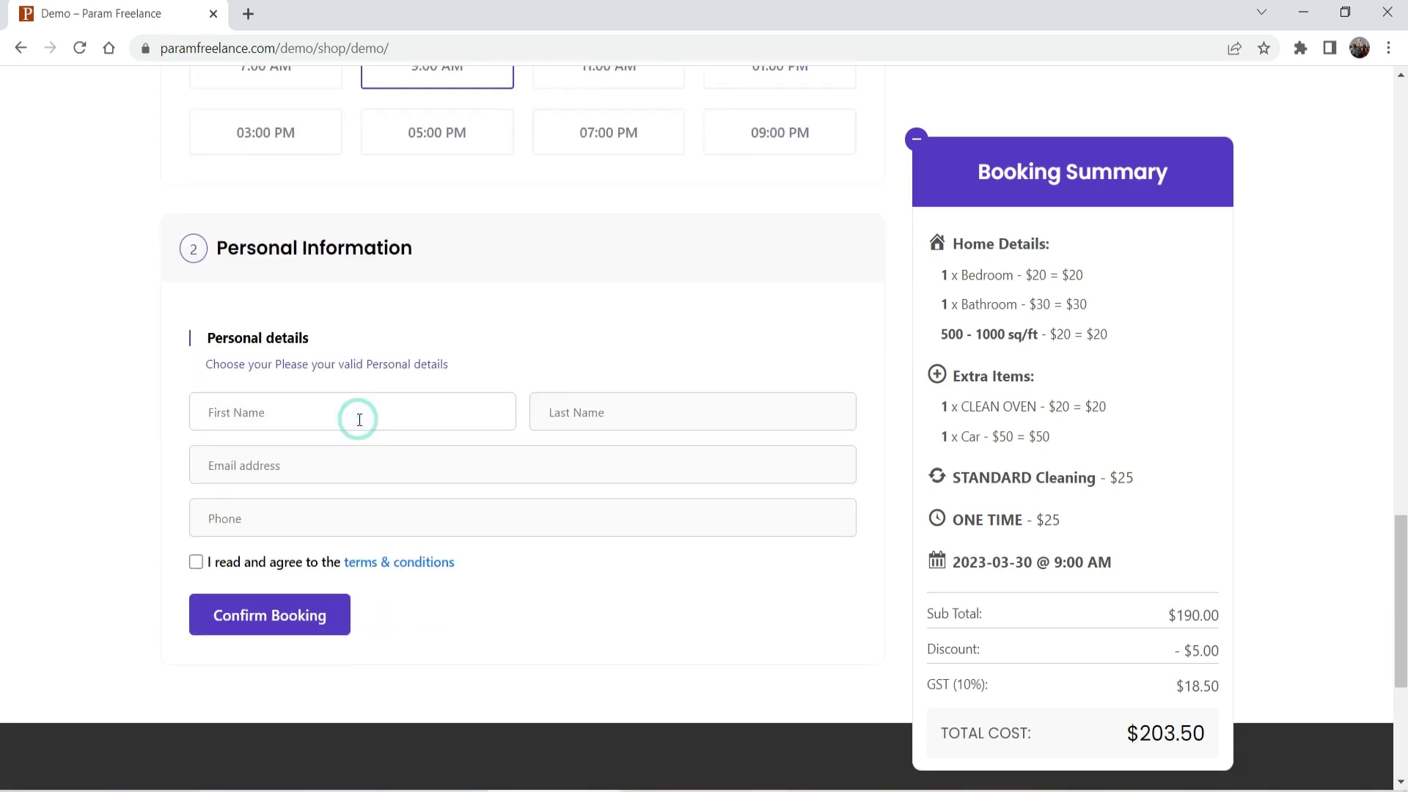
pyautogui.press('Down')
pyautogui.press('Return')
pyautogui.press('Tab')
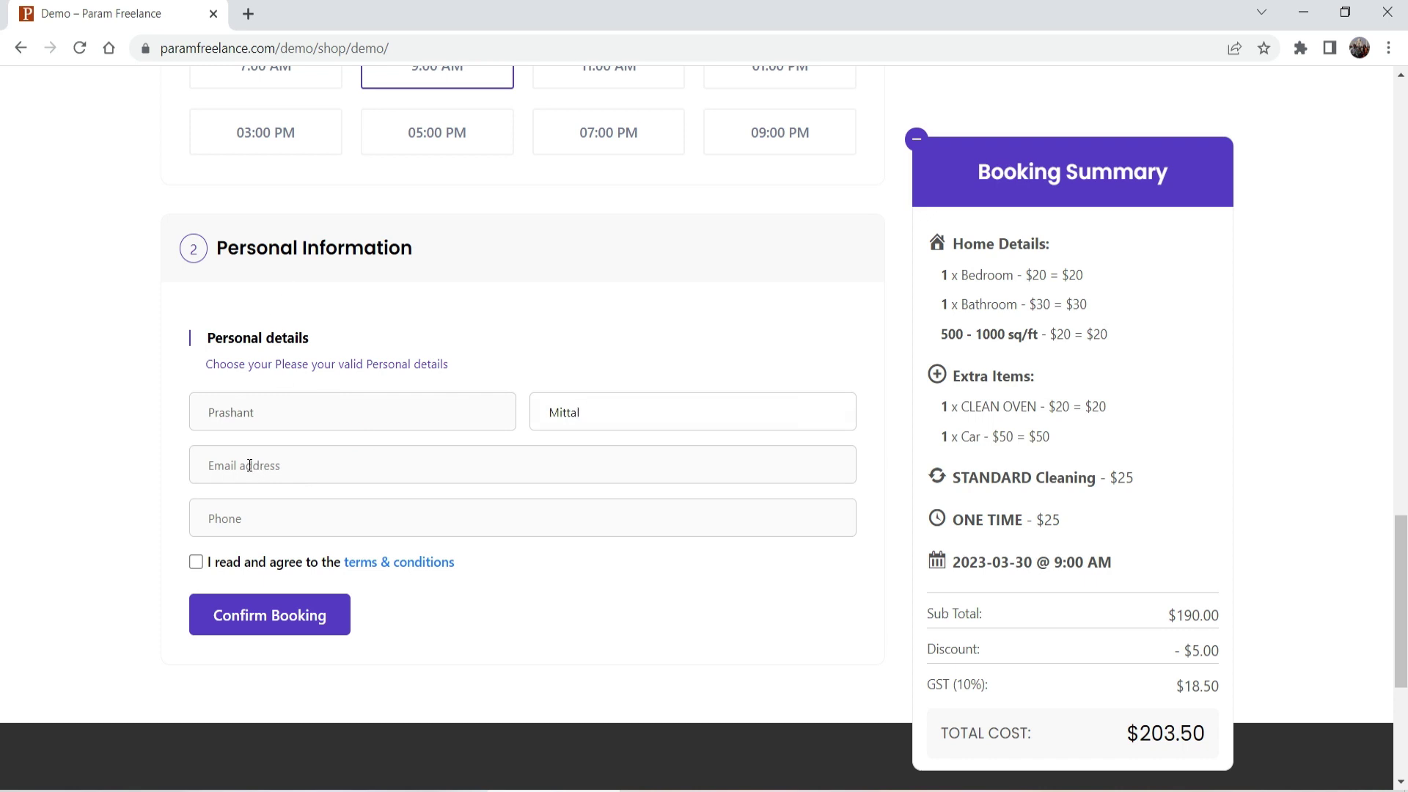
pyautogui.click(250, 466)
pyautogui.click(333, 521)
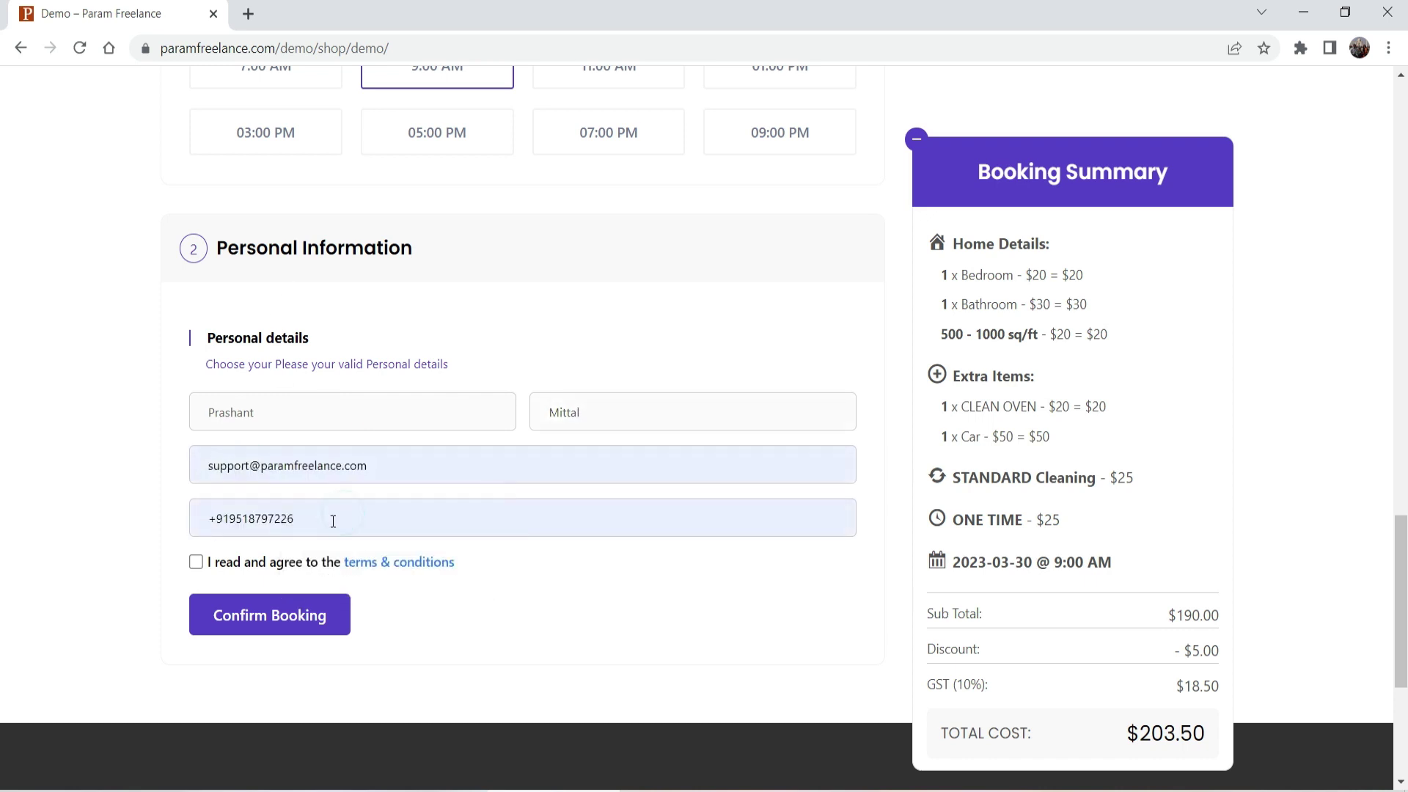
# Step: Accept the terms, submit the booking, and reload the plugin settings page
pyautogui.click(198, 562)
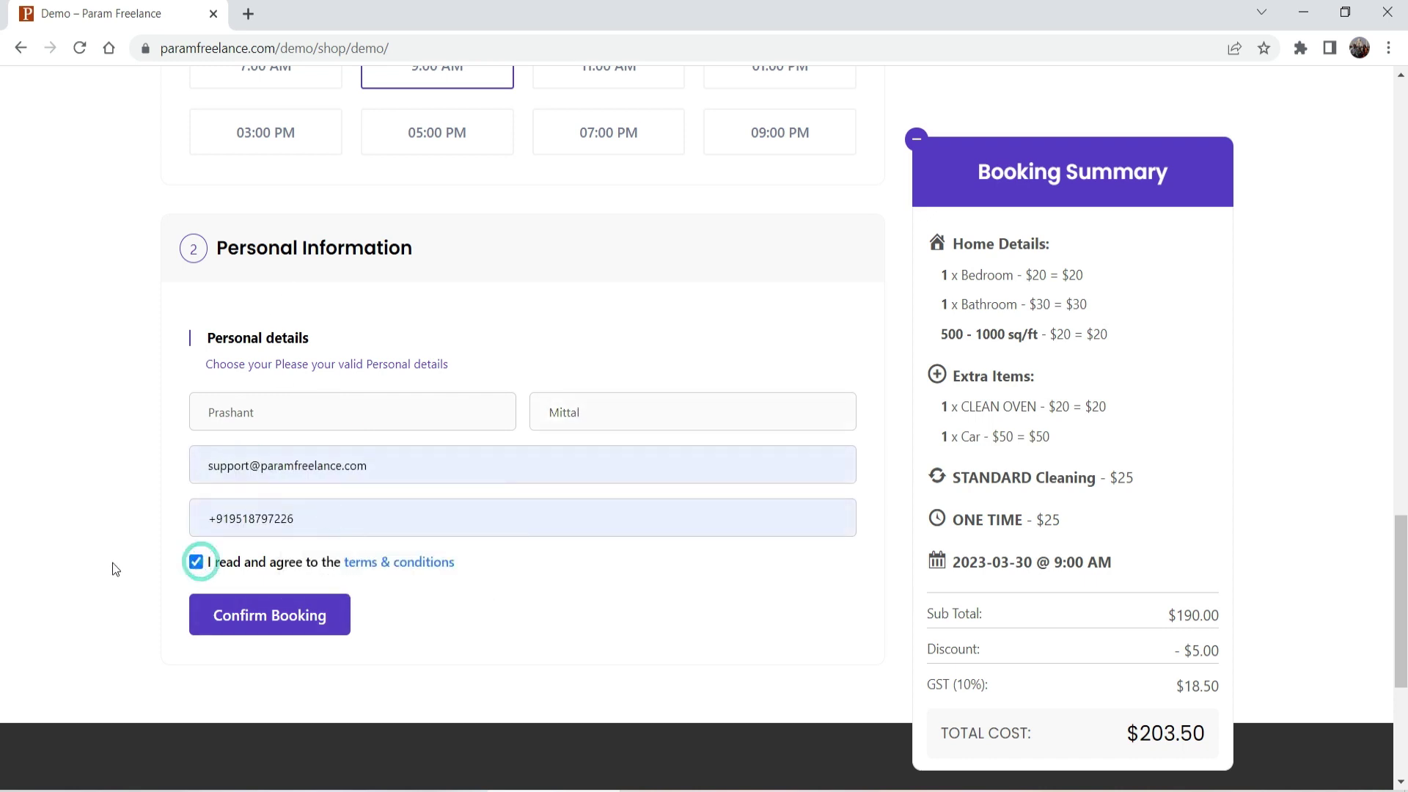
pyautogui.click(274, 629)
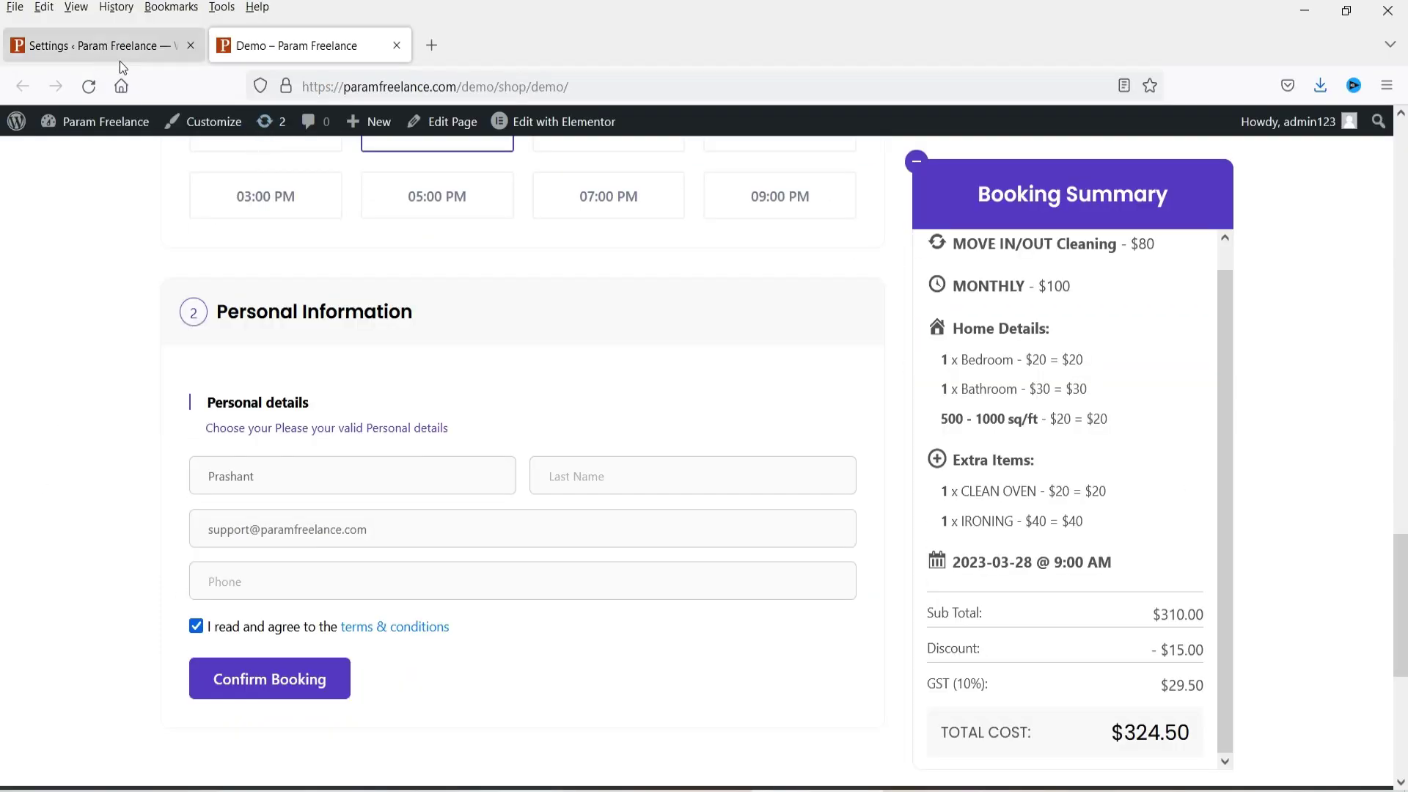
pyautogui.scroll(4, 1330, 409)
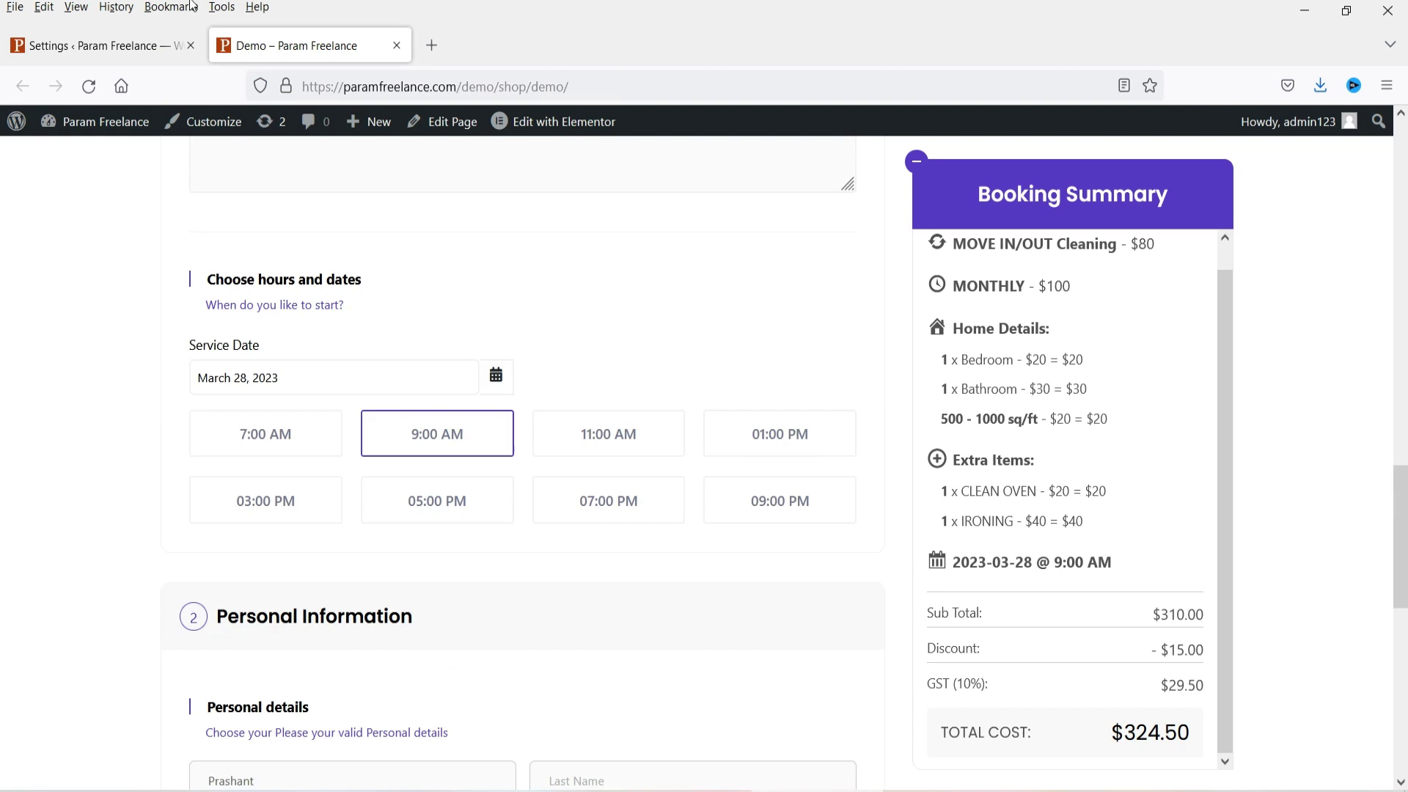
pyautogui.click(82, 52)
pyautogui.click(89, 86)
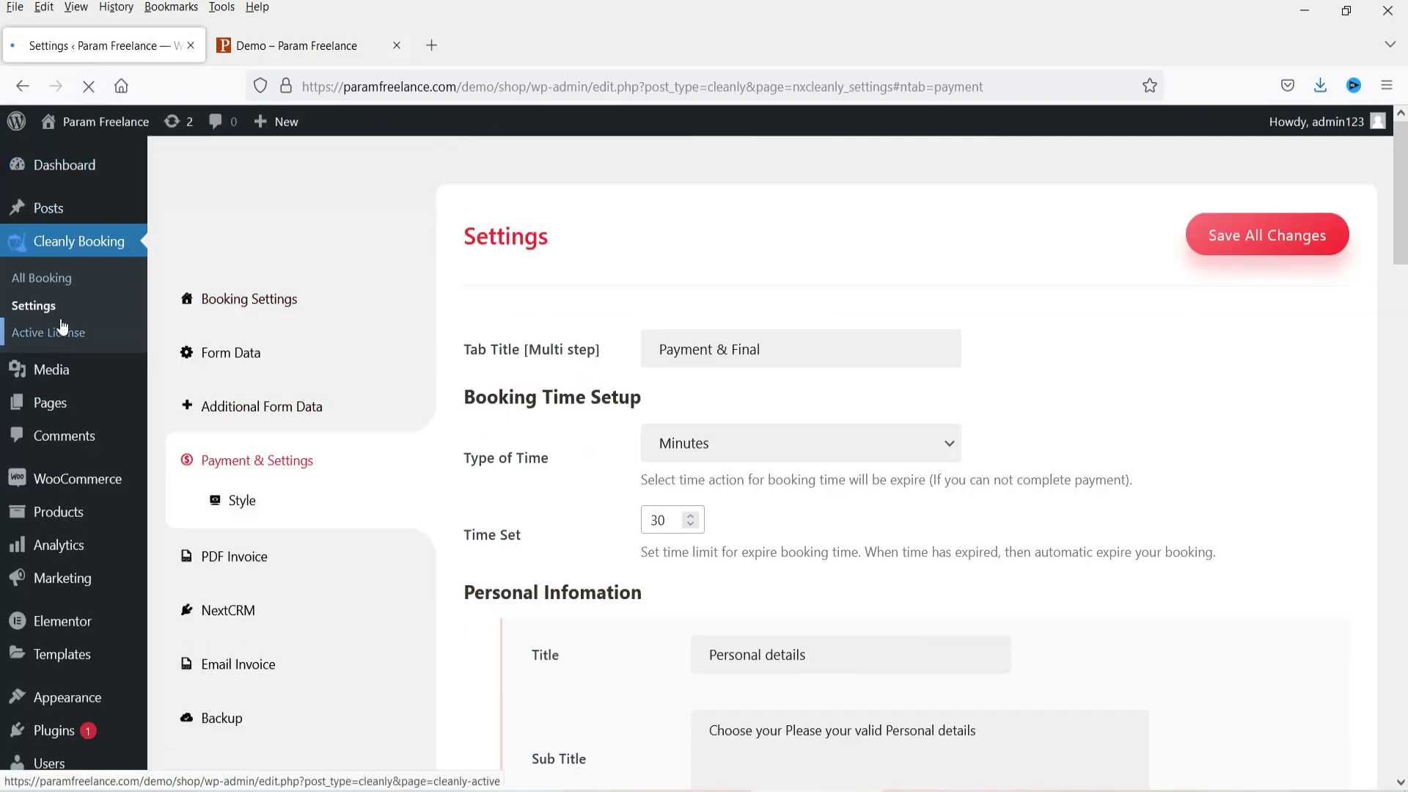
# Step: Open the newly submitted booking from All Booking for editing
pyautogui.click(56, 280)
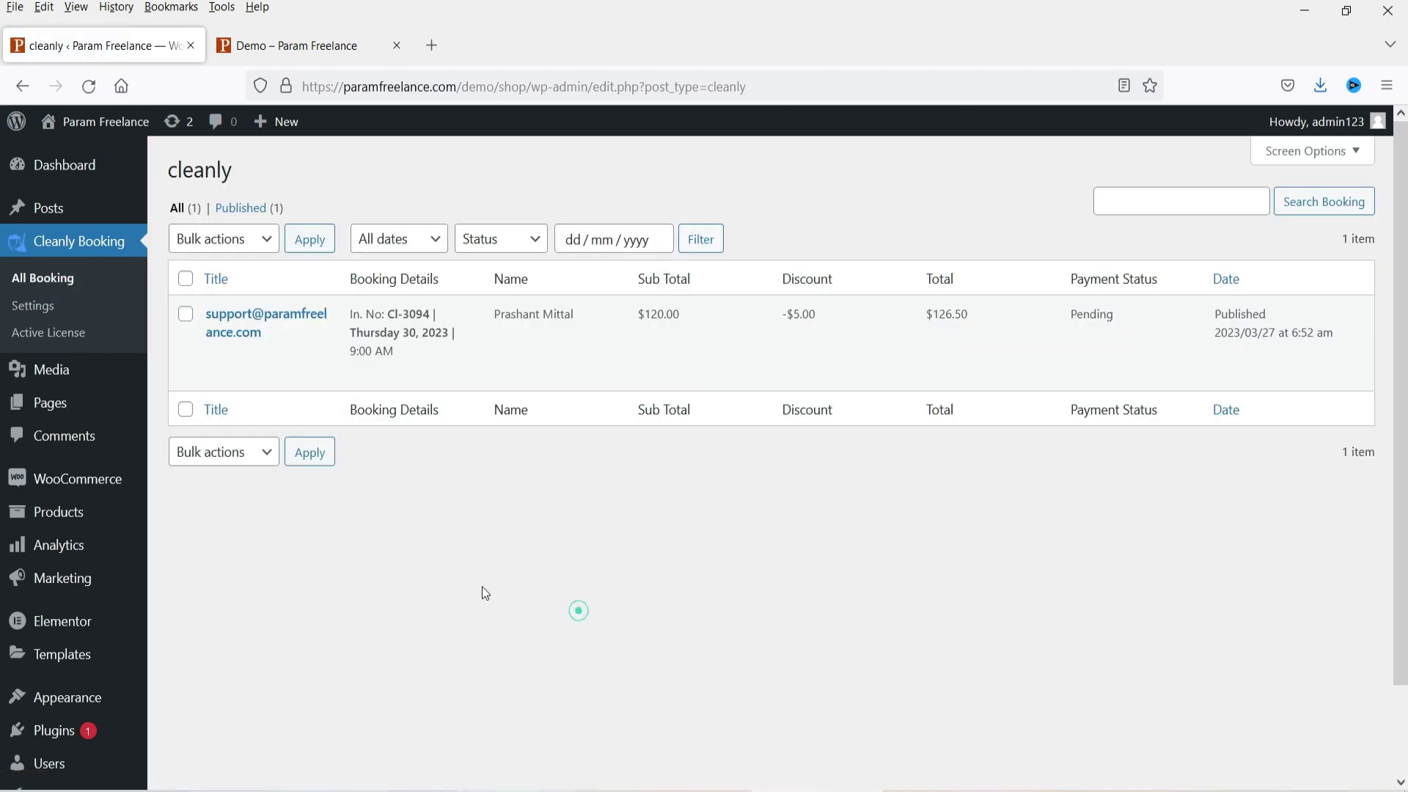
pyautogui.moveTo(283, 324)
pyautogui.moveTo(252, 381)
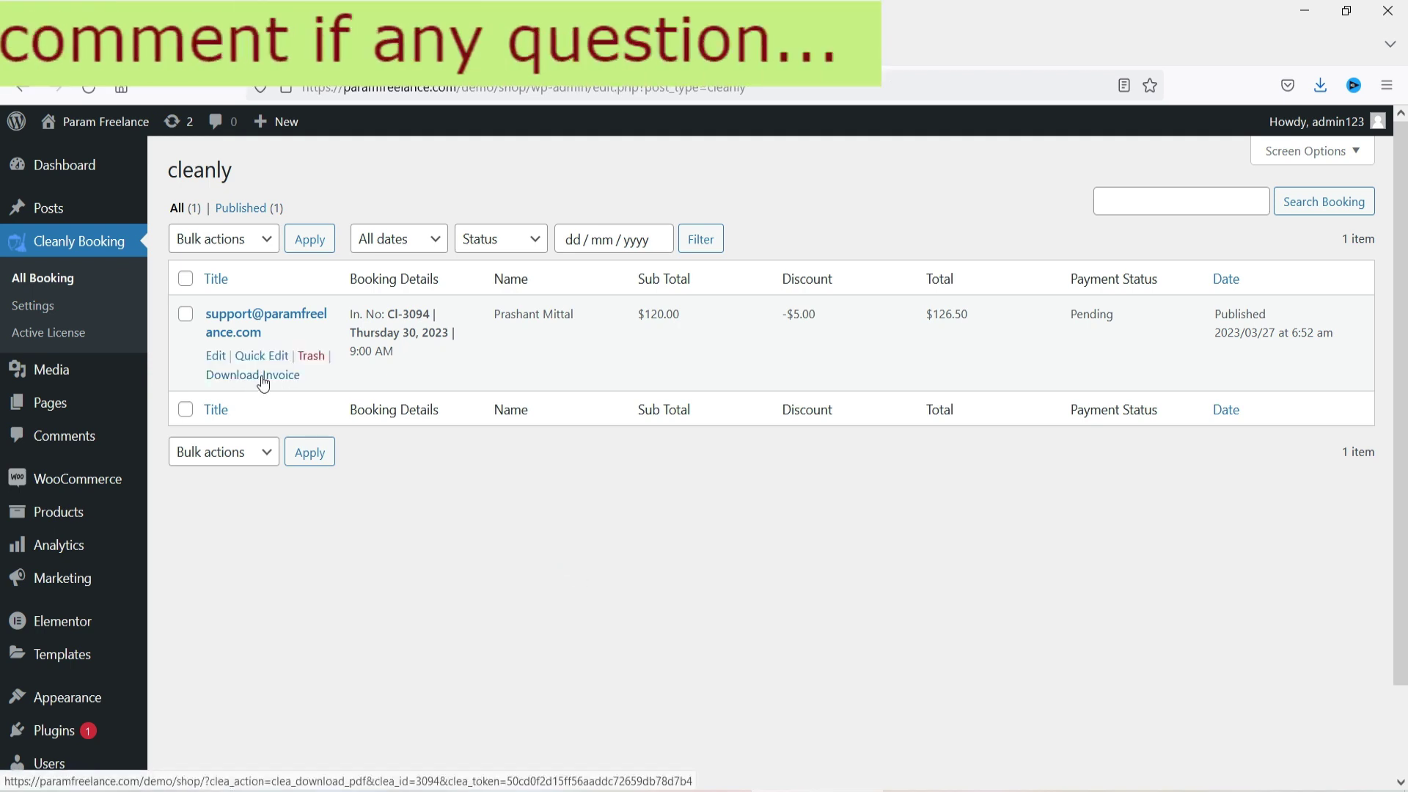
pyautogui.click(216, 356)
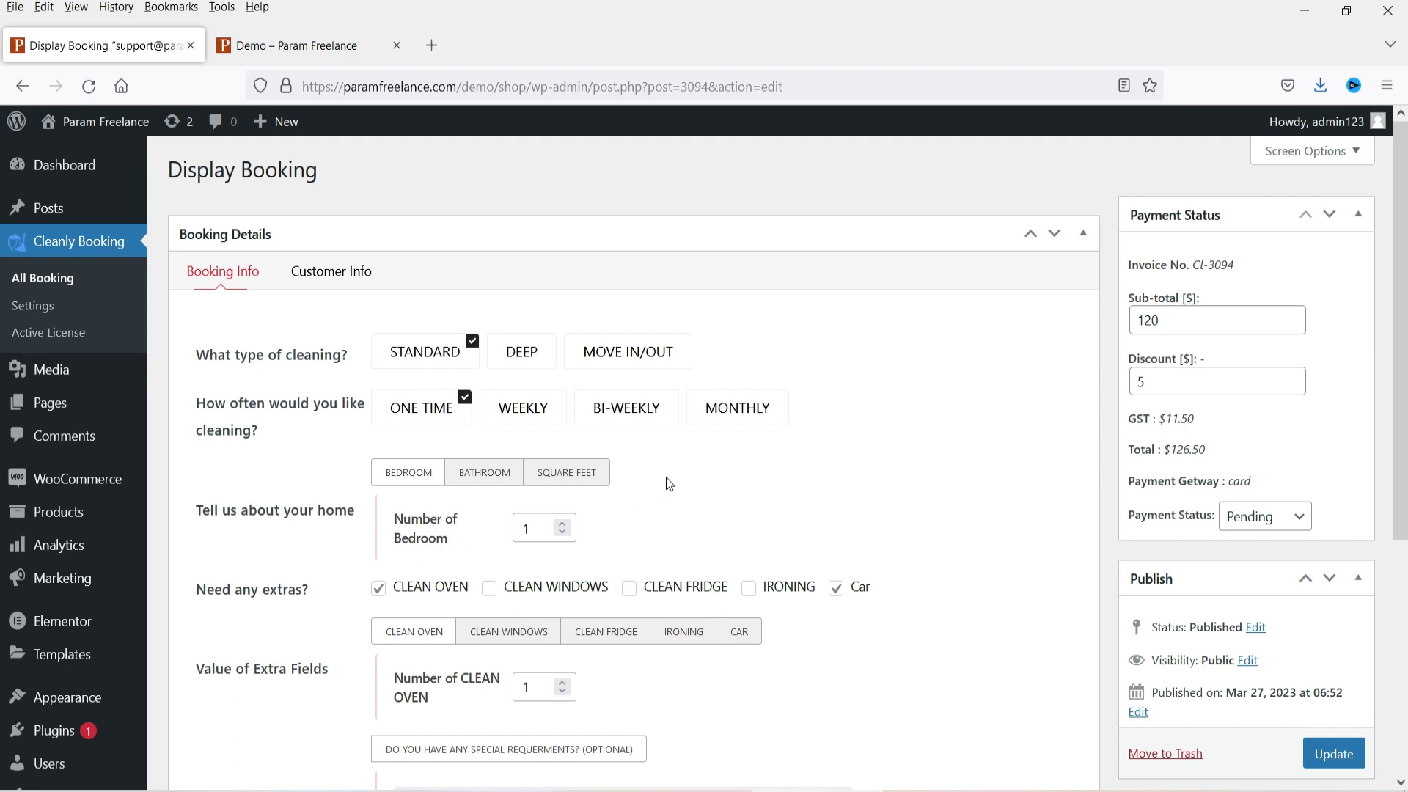
# Step: Review the booking's bathrooms, square footage, special requirements and customer contact details
pyautogui.click(512, 480)
pyautogui.click(562, 477)
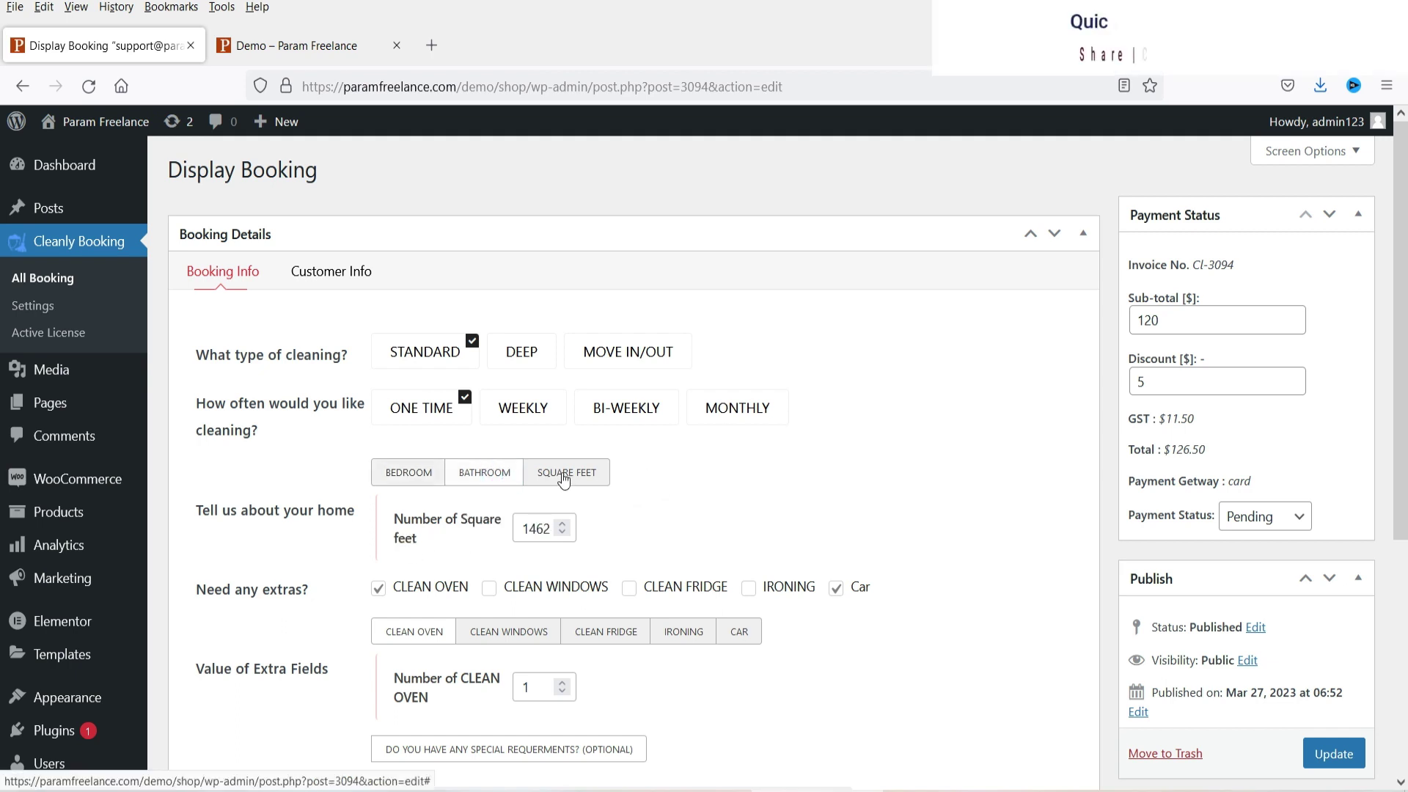
pyautogui.scroll(-3, 851, 345)
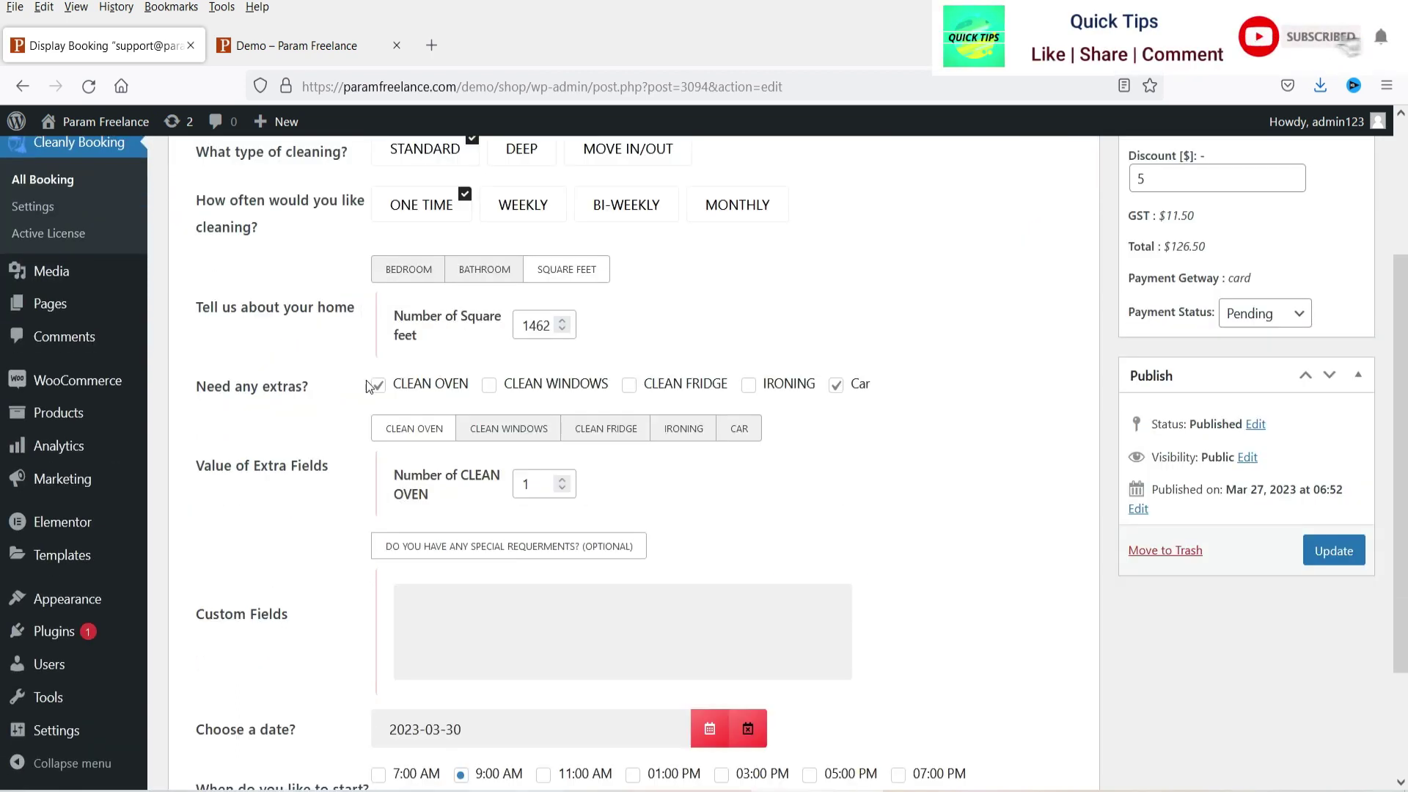
pyautogui.scroll(-3, 930, 426)
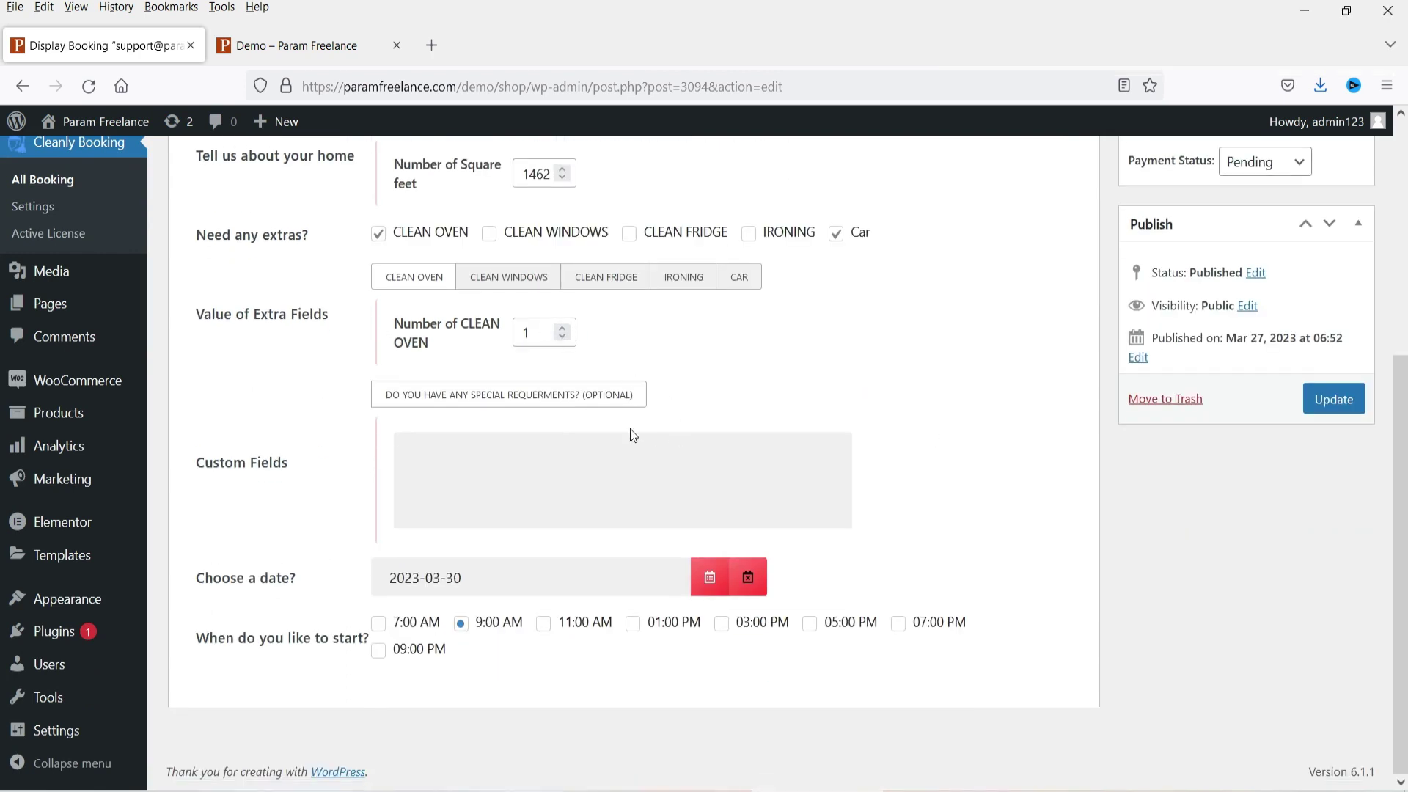
pyautogui.click(502, 468)
pyautogui.scroll(5, 1027, 590)
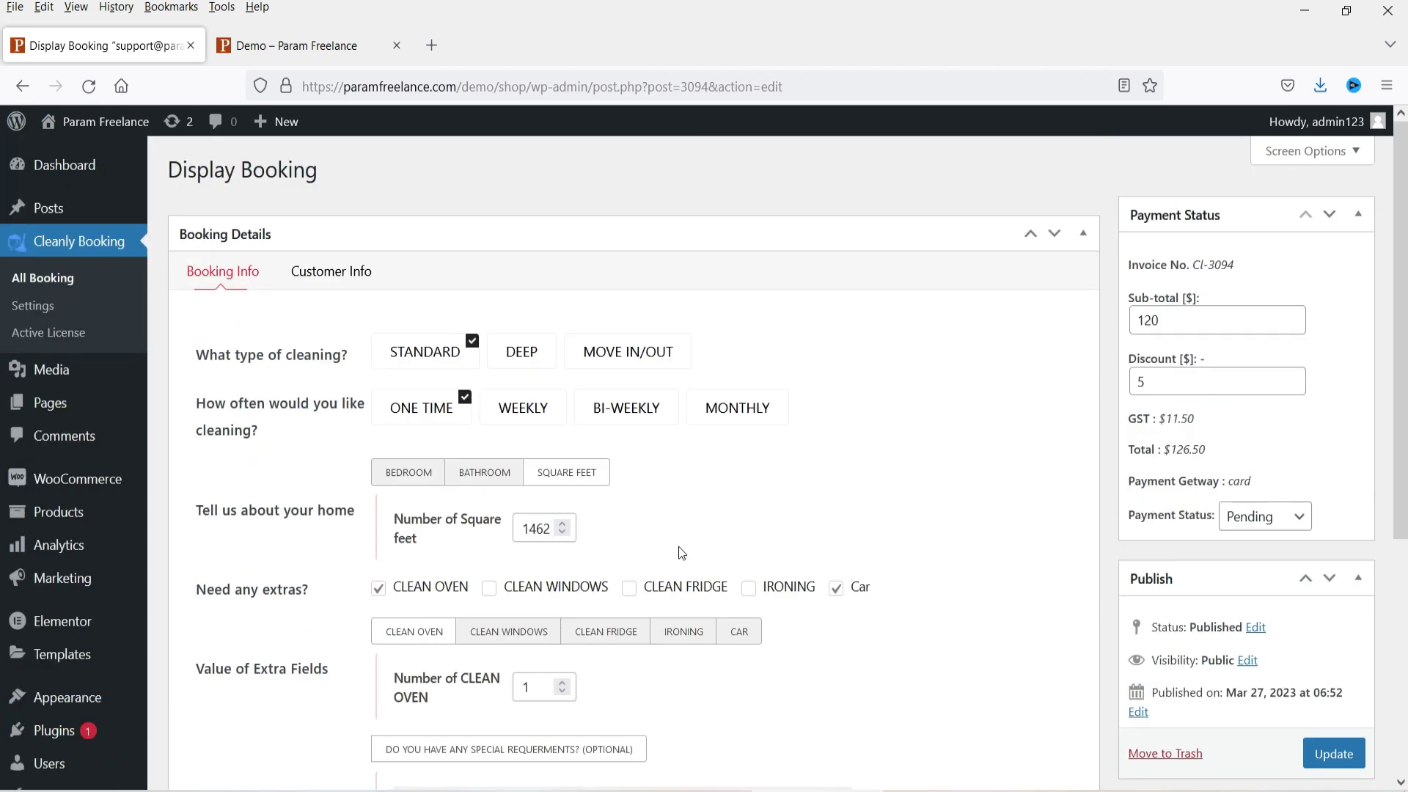
pyautogui.click(333, 273)
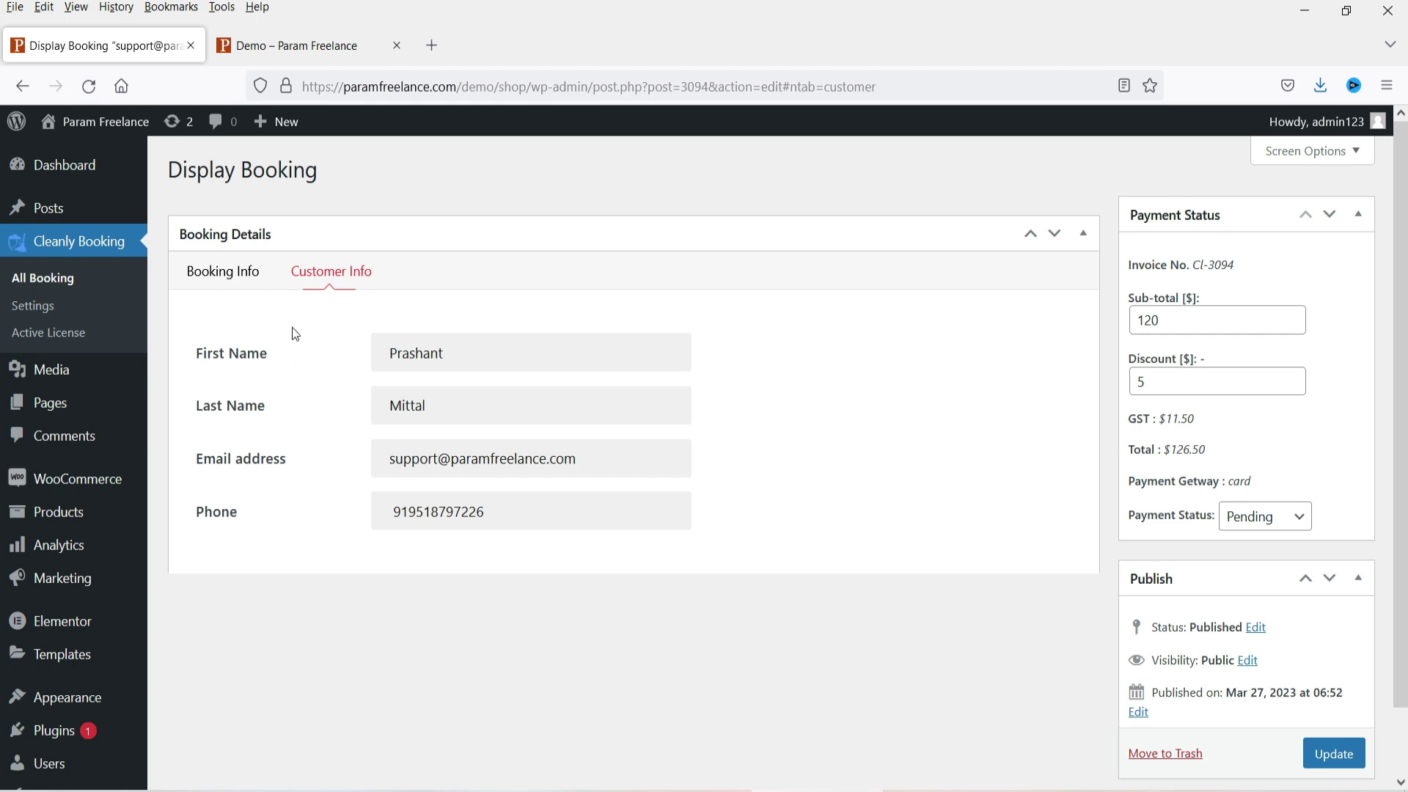
# Step: Set the payment status to Processing and update the booking
pyautogui.click(1284, 519)
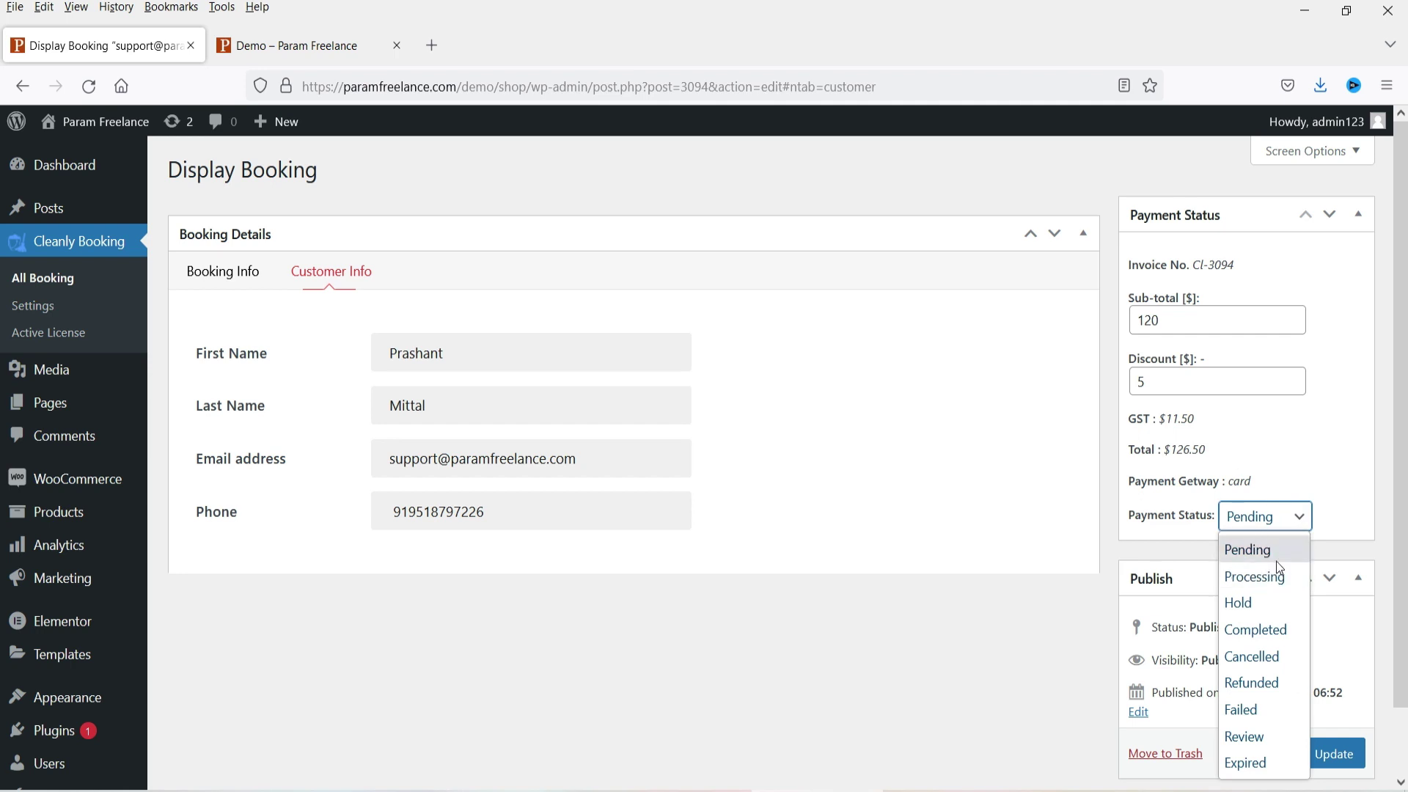
pyautogui.click(1268, 577)
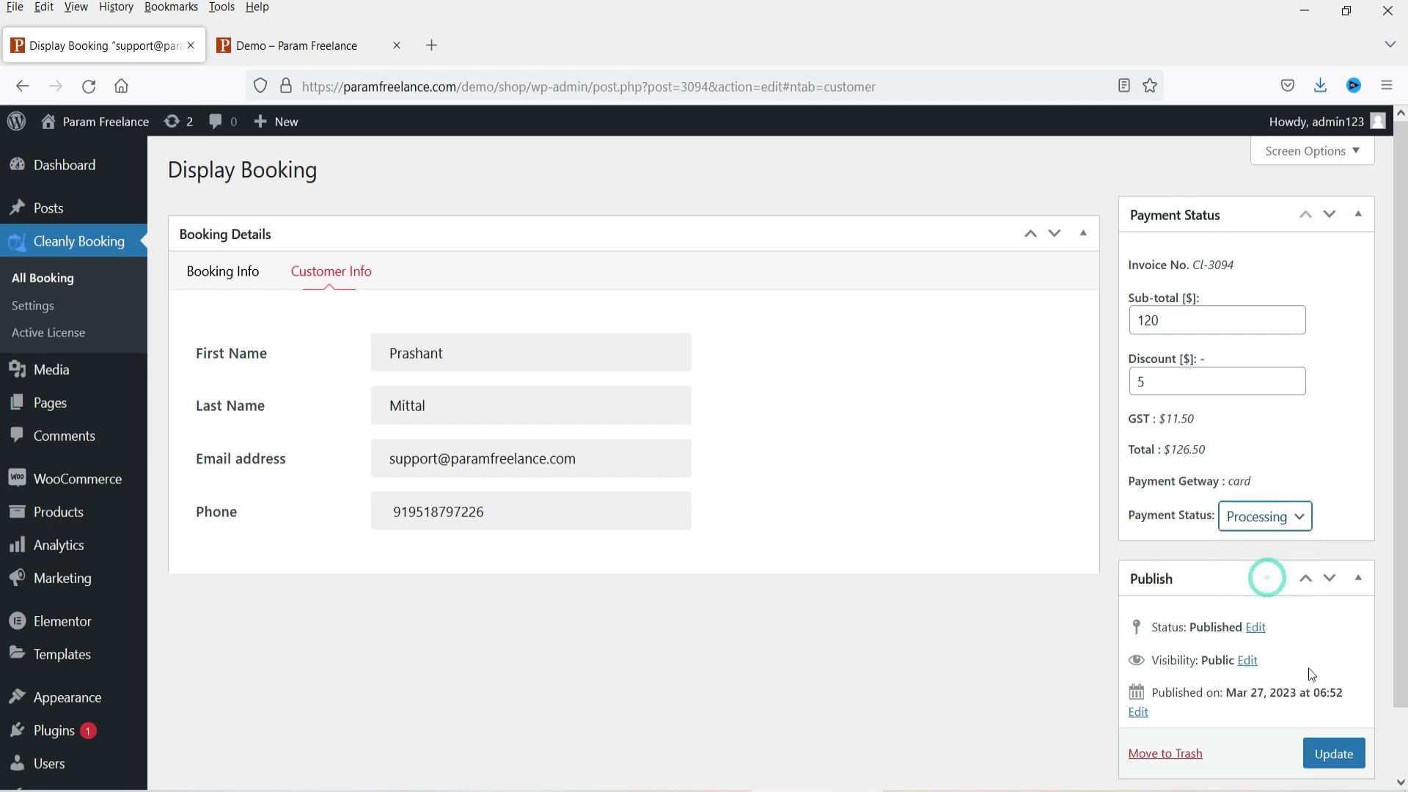
pyautogui.click(1332, 753)
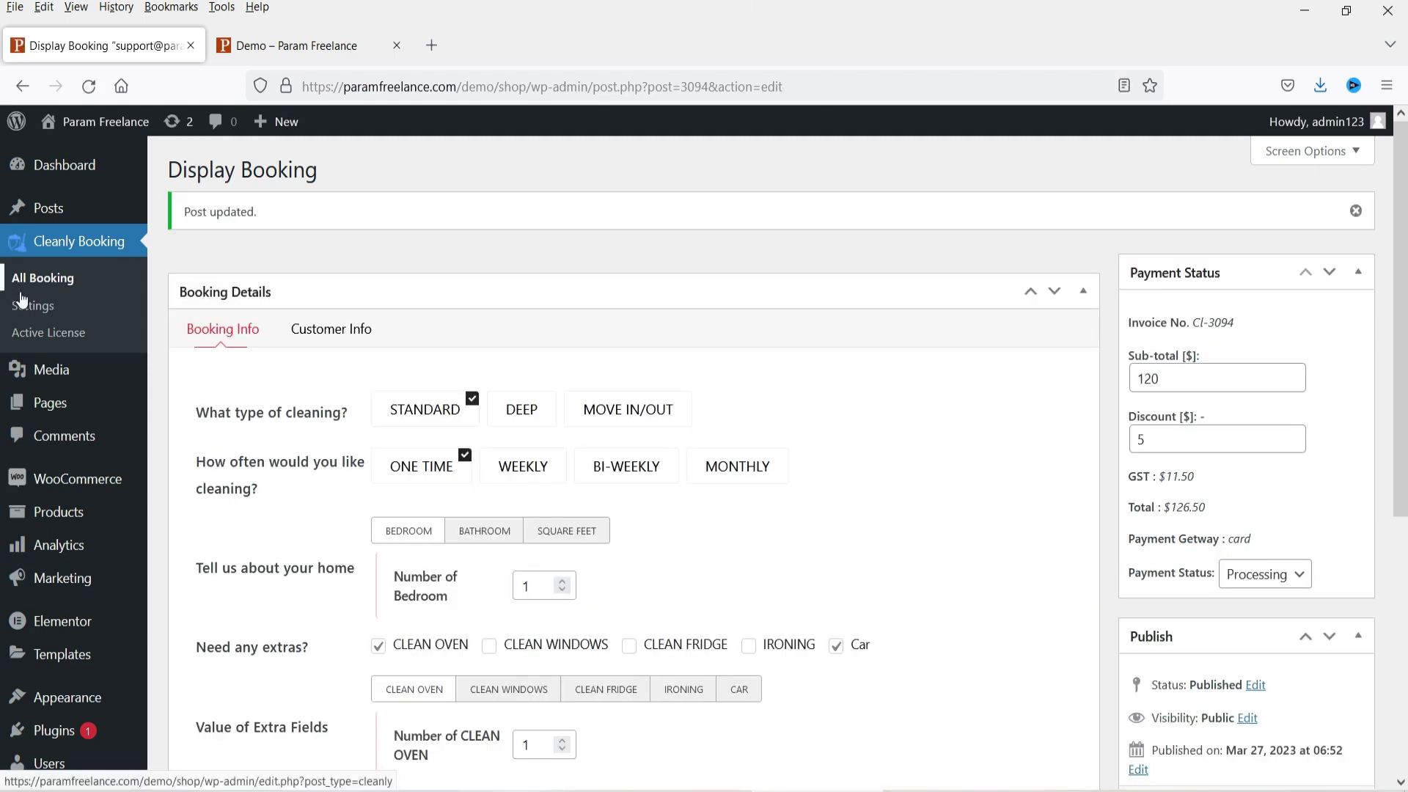
# Step: In Cleanly Booking settings, unassign the single form from the Demo page
pyautogui.click(22, 303)
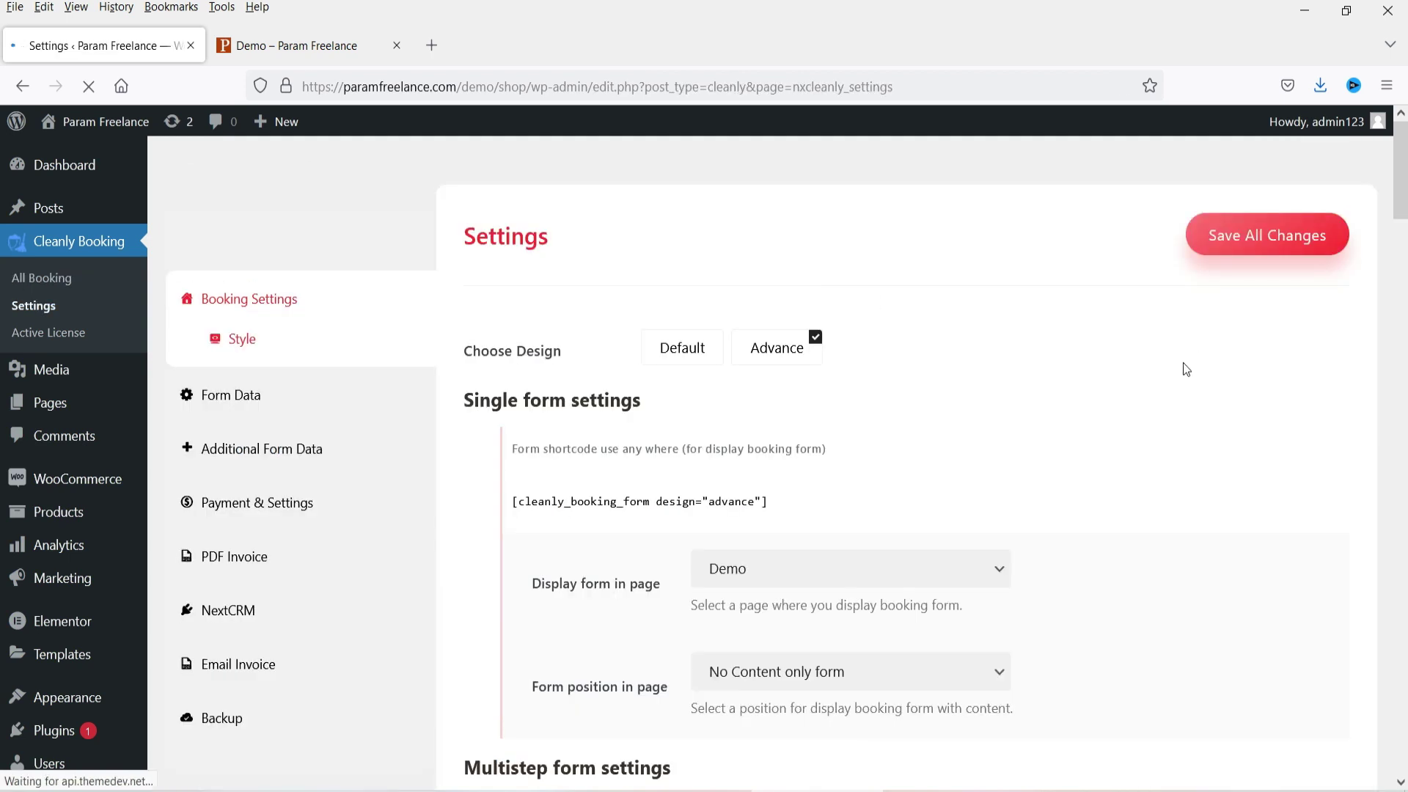
pyautogui.scroll(-5, 1092, 390)
pyautogui.click(782, 289)
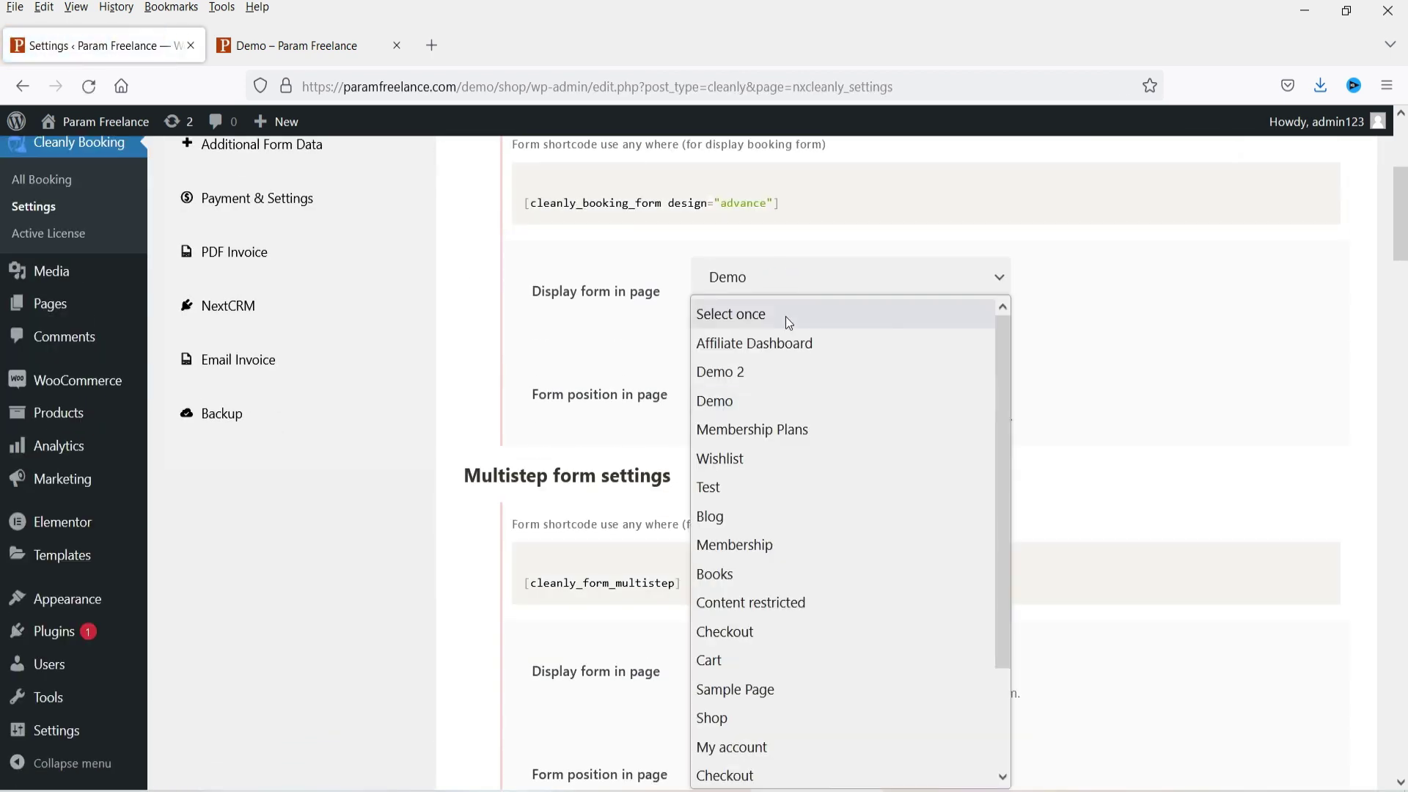
pyautogui.click(786, 314)
pyautogui.click(858, 379)
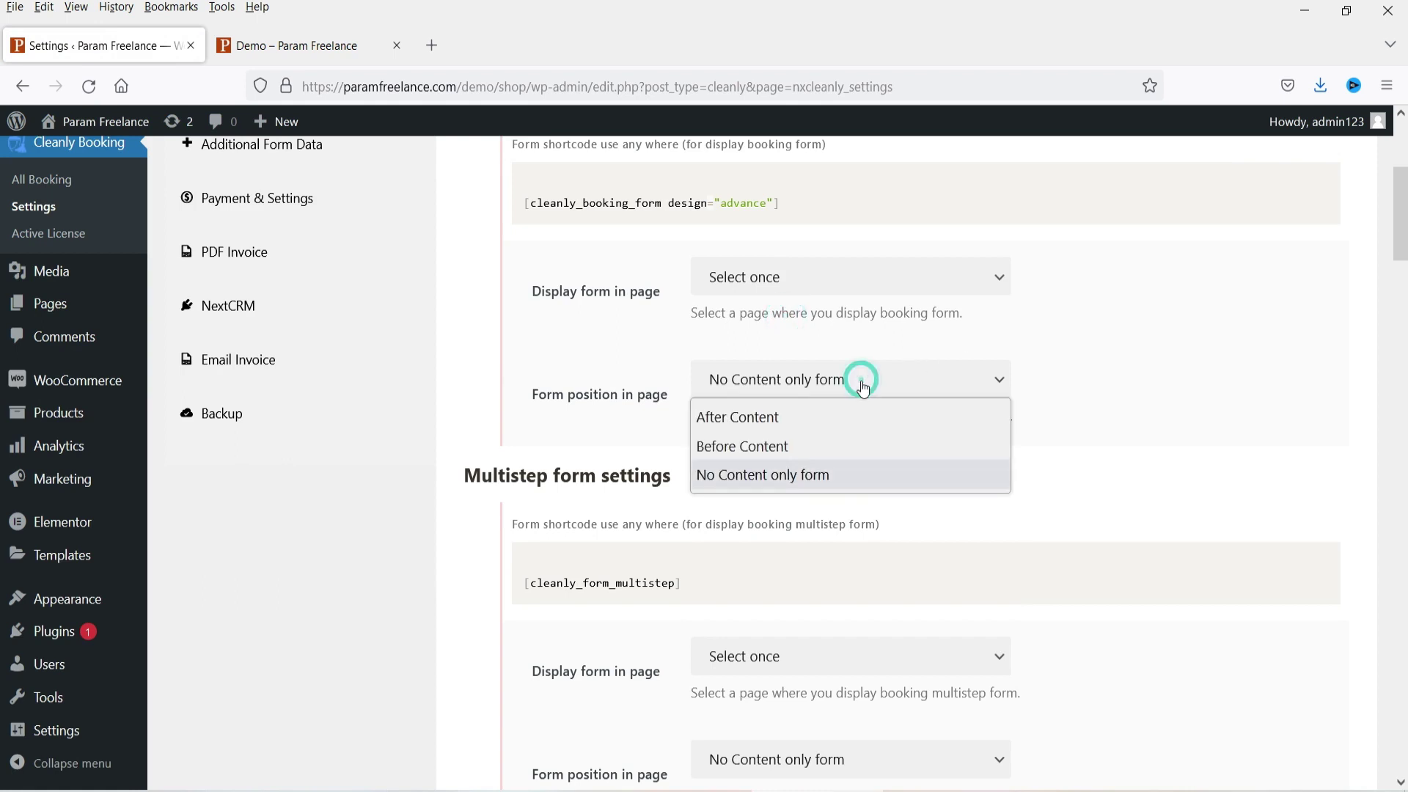
pyautogui.click(1220, 362)
pyautogui.scroll(-3, 1174, 360)
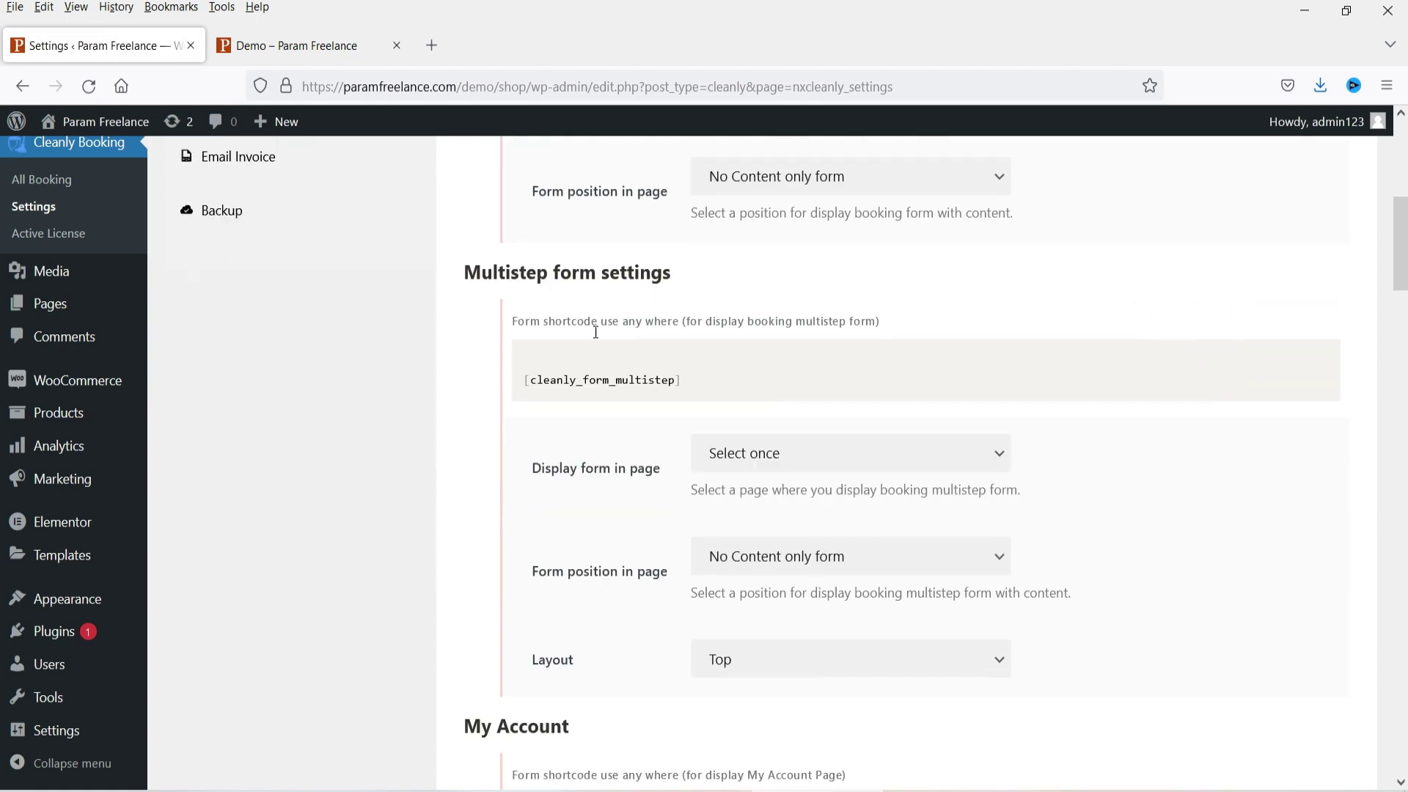
# Step: Assign the multistep form to the Demo page and save all changes
pyautogui.click(795, 457)
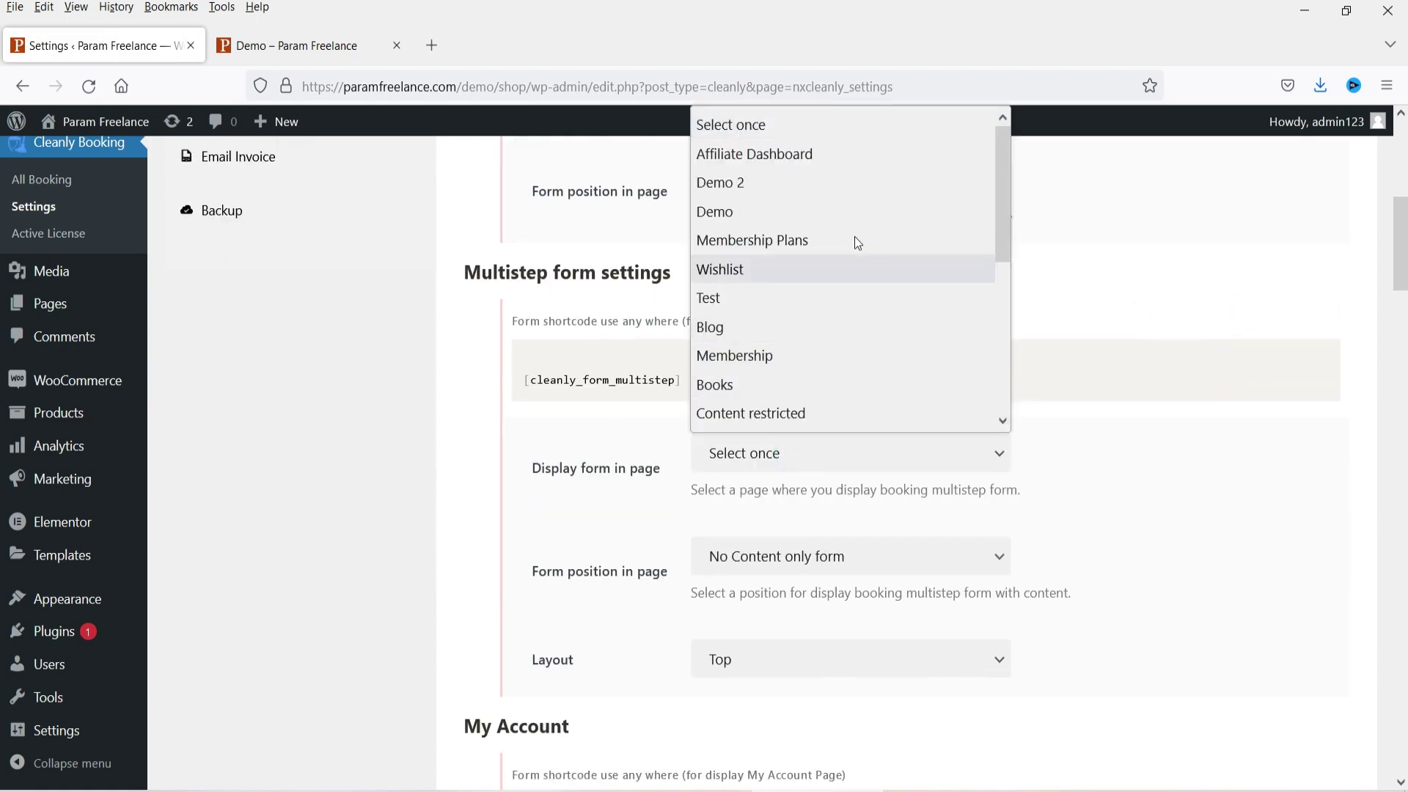
pyautogui.click(843, 214)
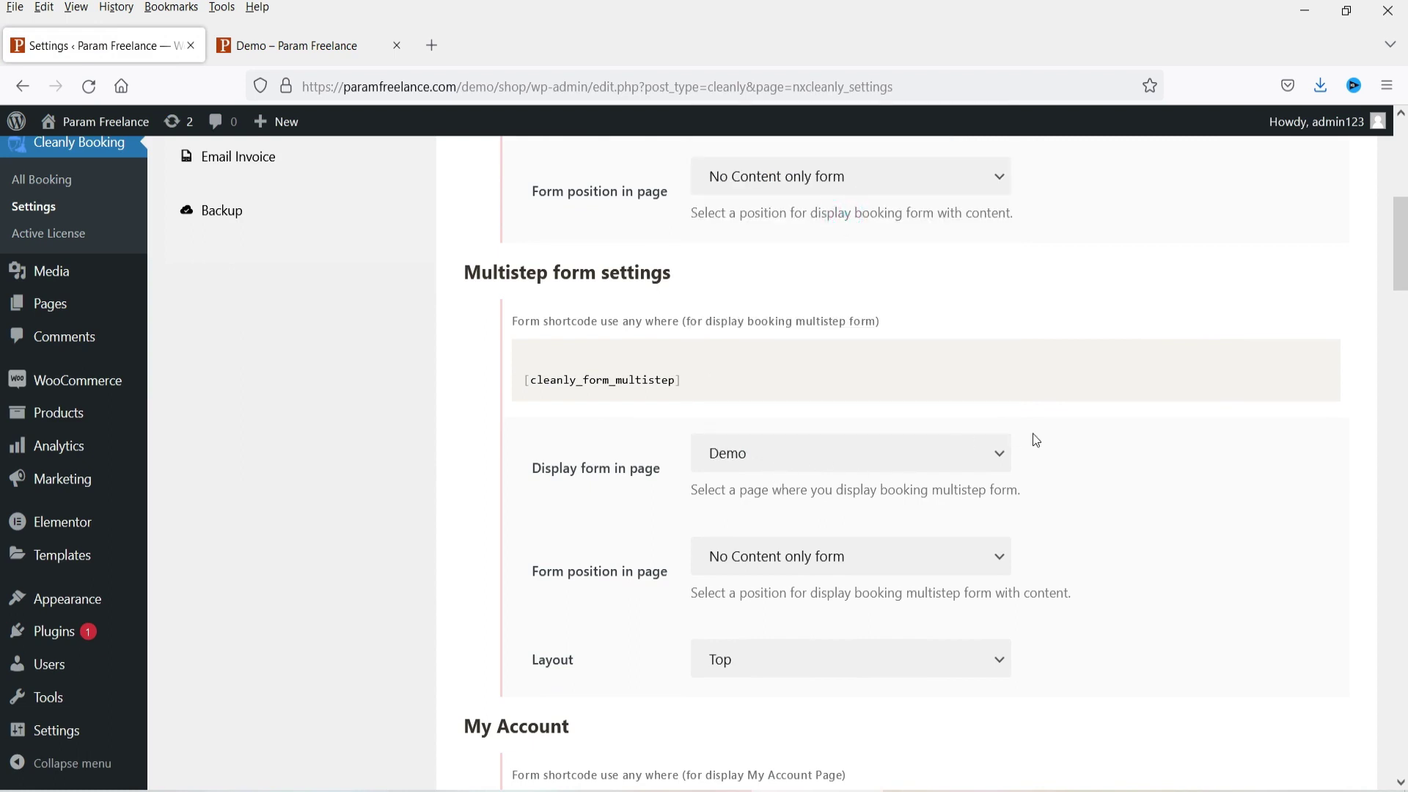
pyautogui.scroll(-15, 1254, 374)
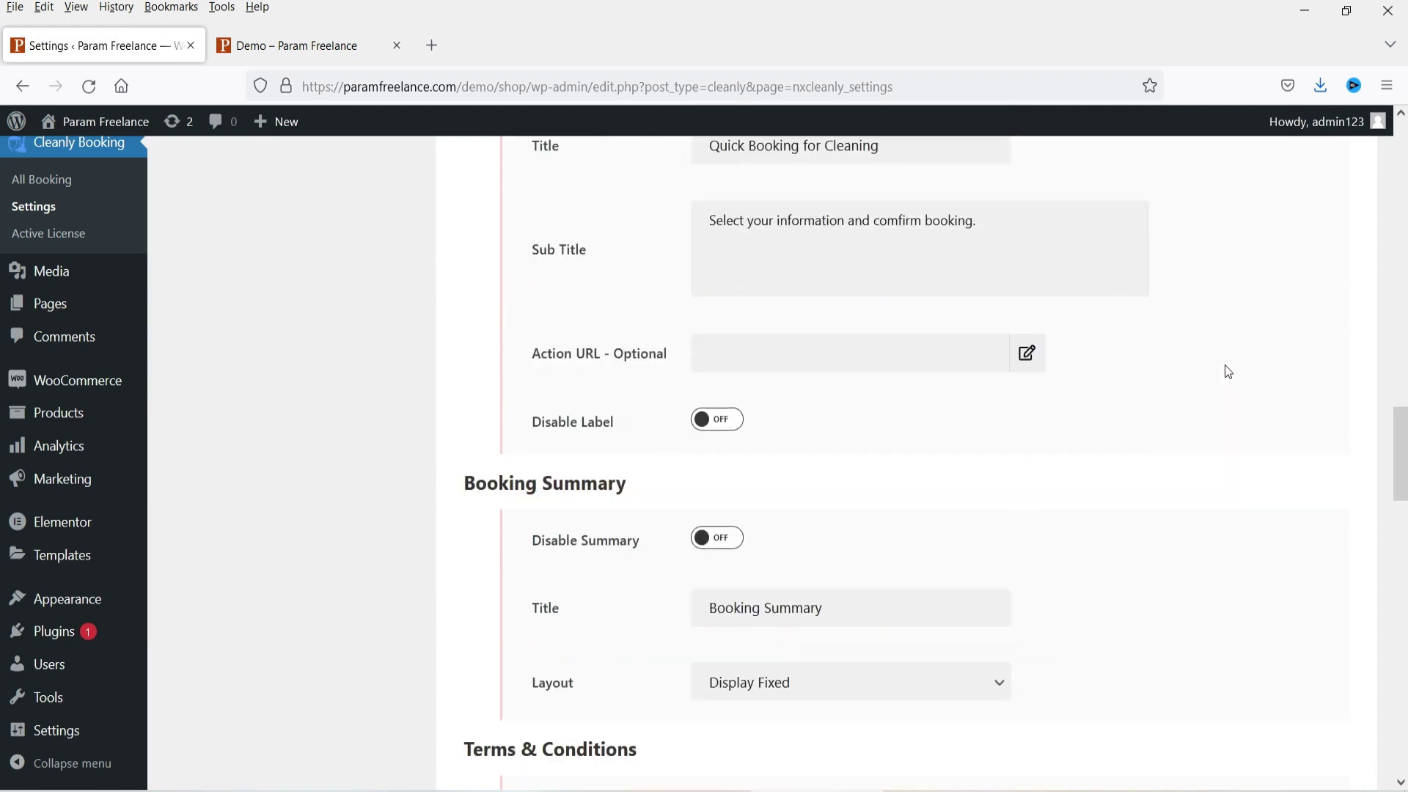
pyautogui.scroll(-10, 1196, 396)
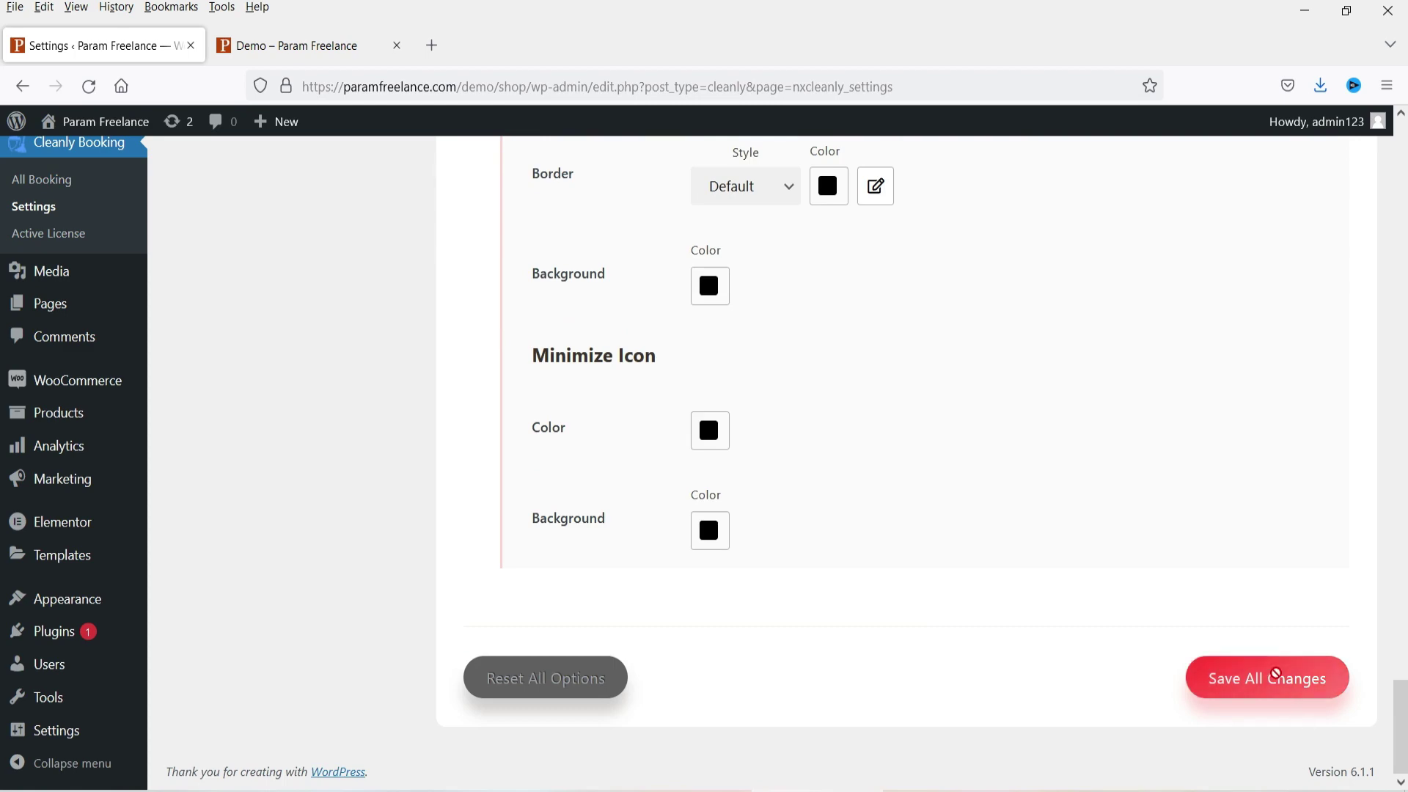
pyautogui.click(1276, 676)
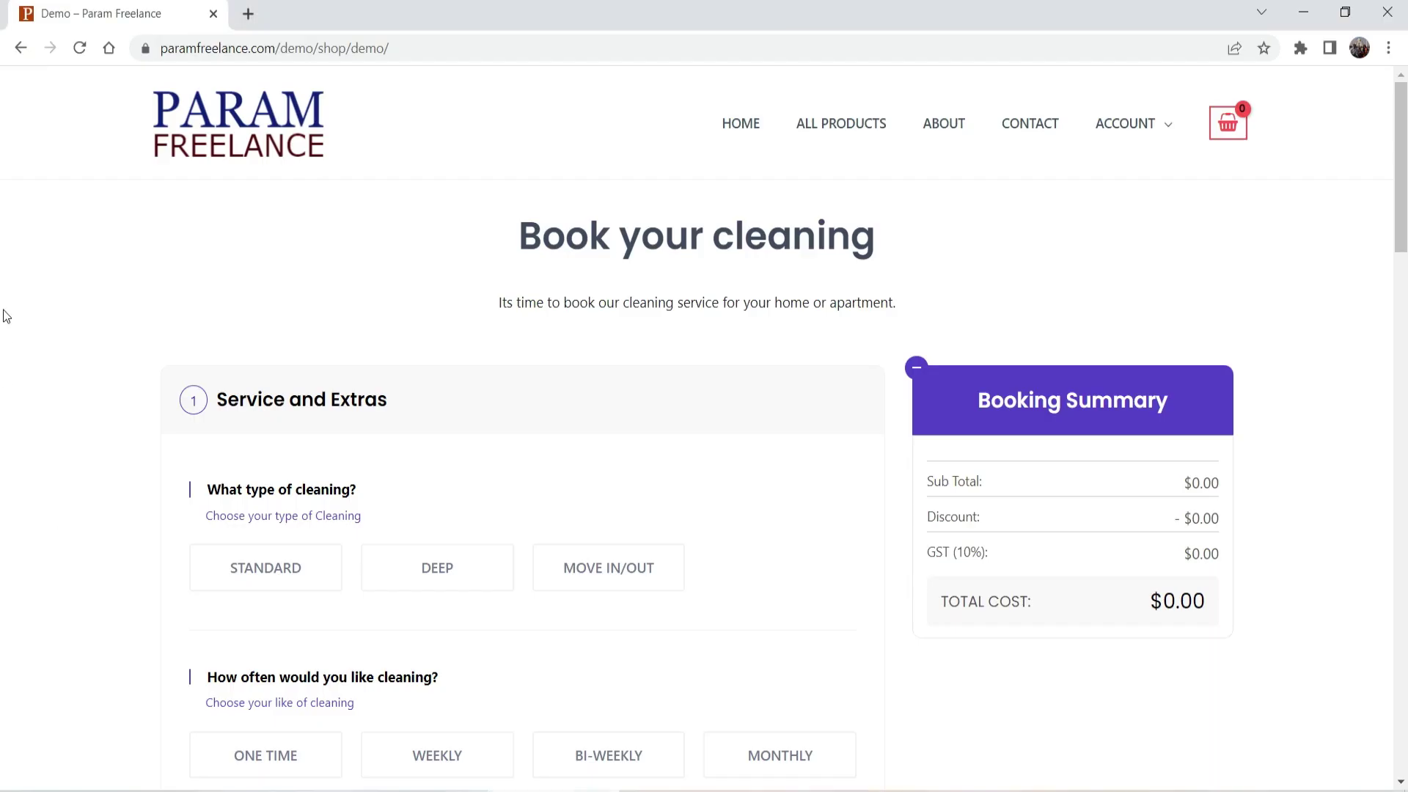
# Step: Reload the demo page and choose STANDARD cleaning with WEEKLY frequency
pyautogui.click(78, 48)
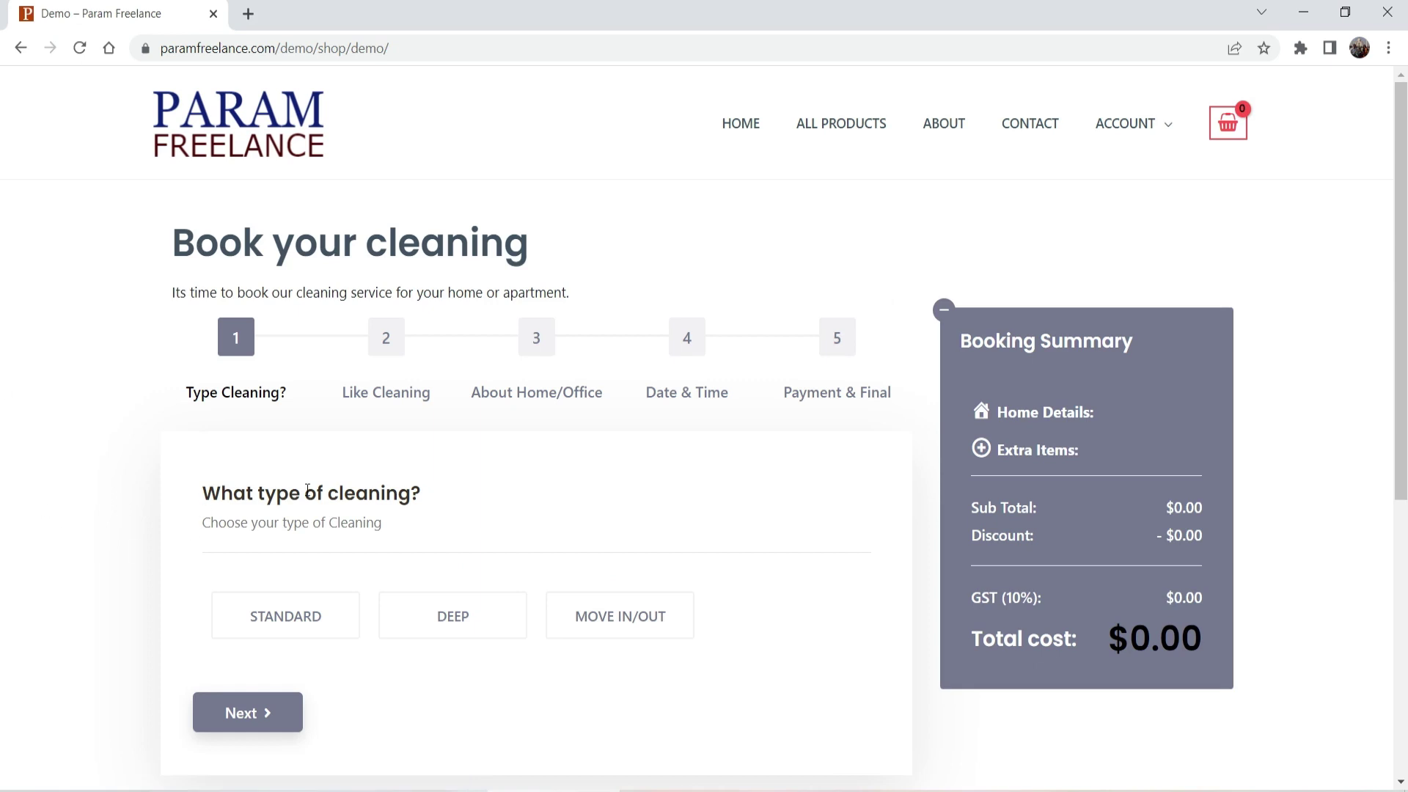
pyautogui.scroll(-1, 341, 455)
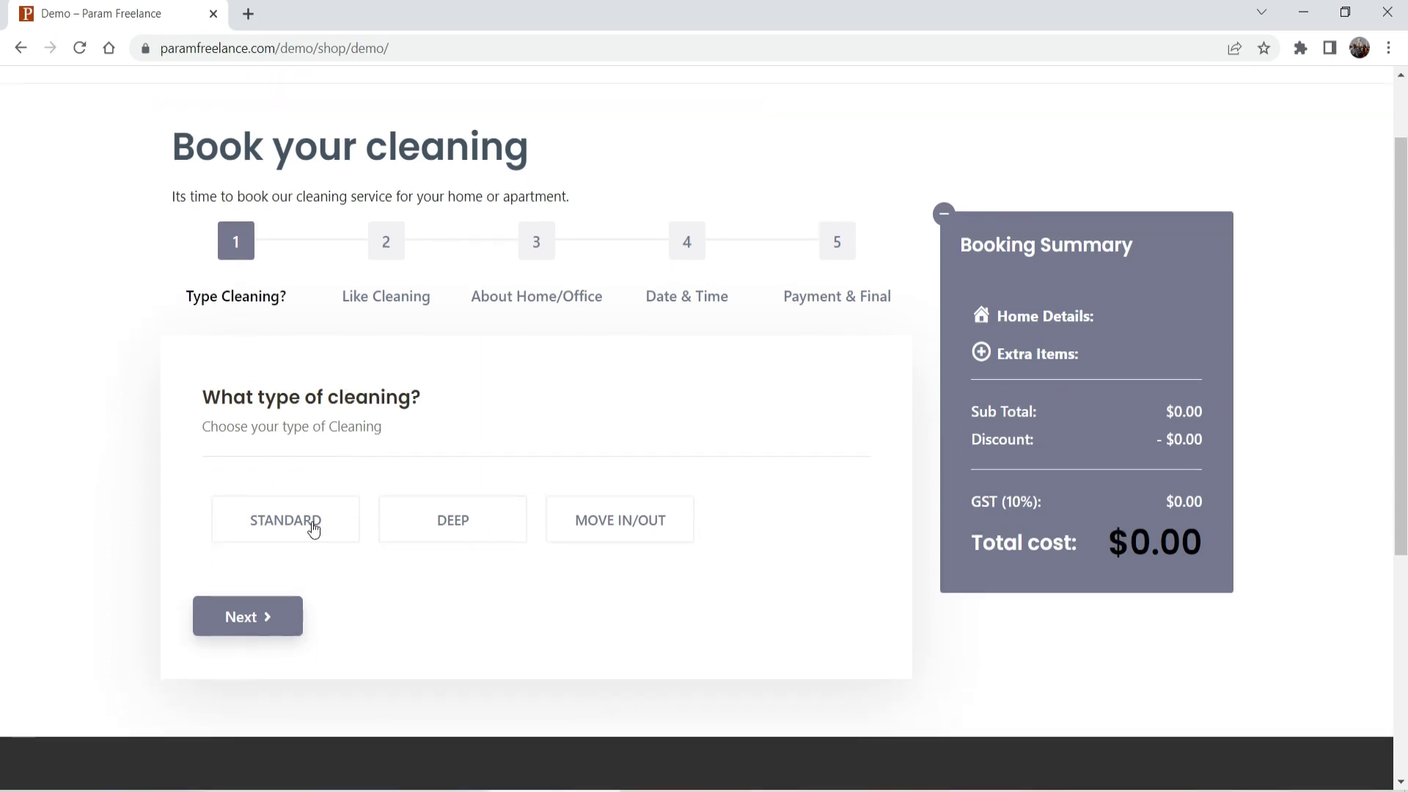
pyautogui.click(314, 528)
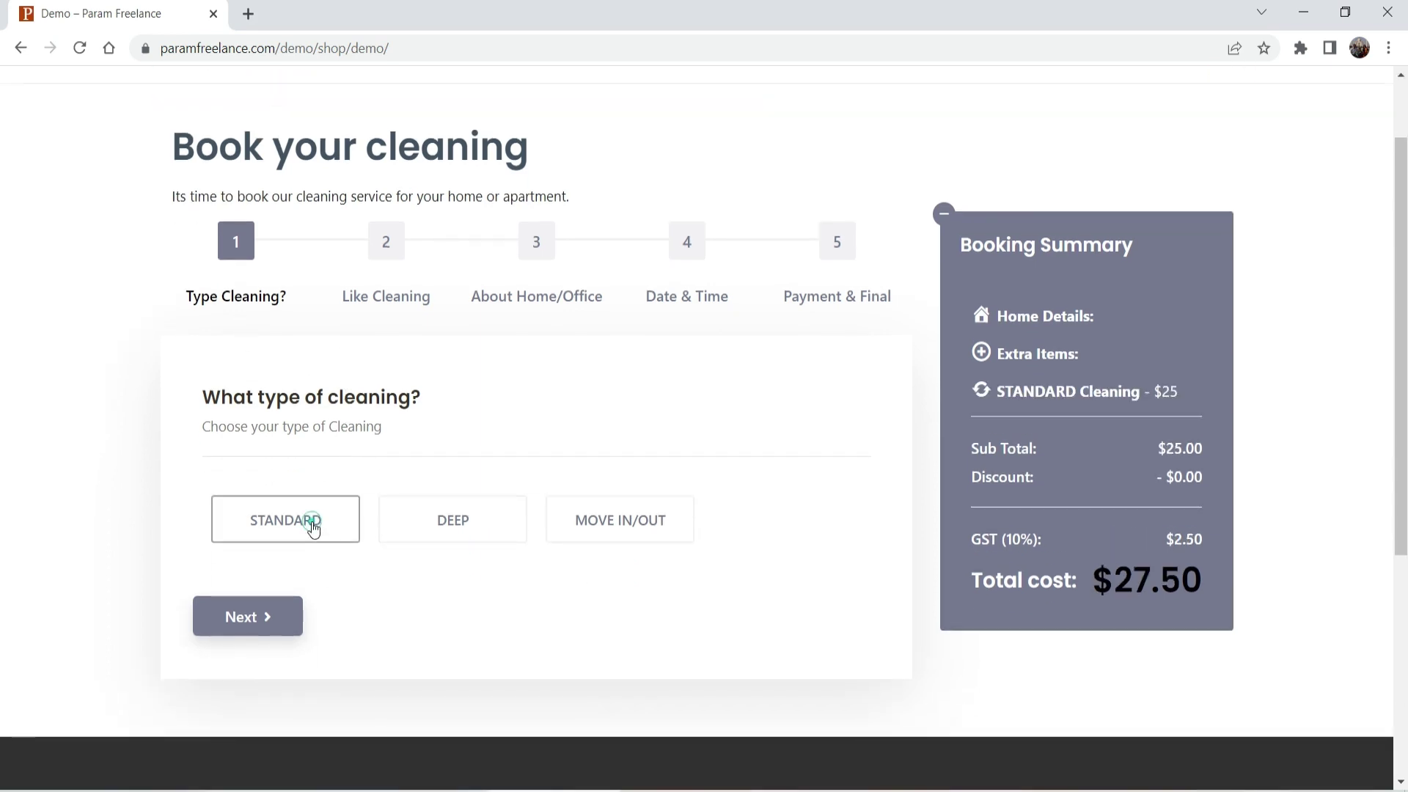
pyautogui.click(246, 619)
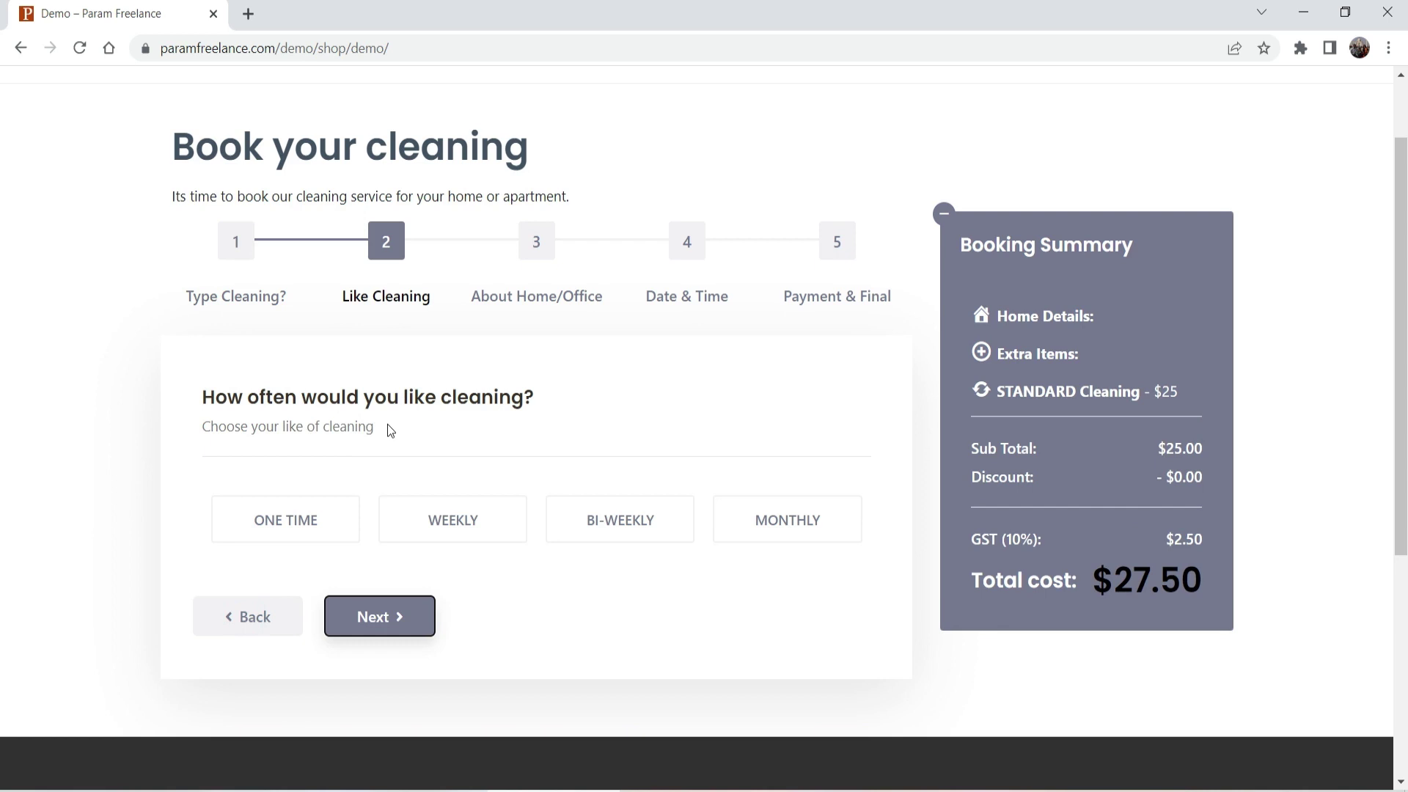
pyautogui.click(449, 525)
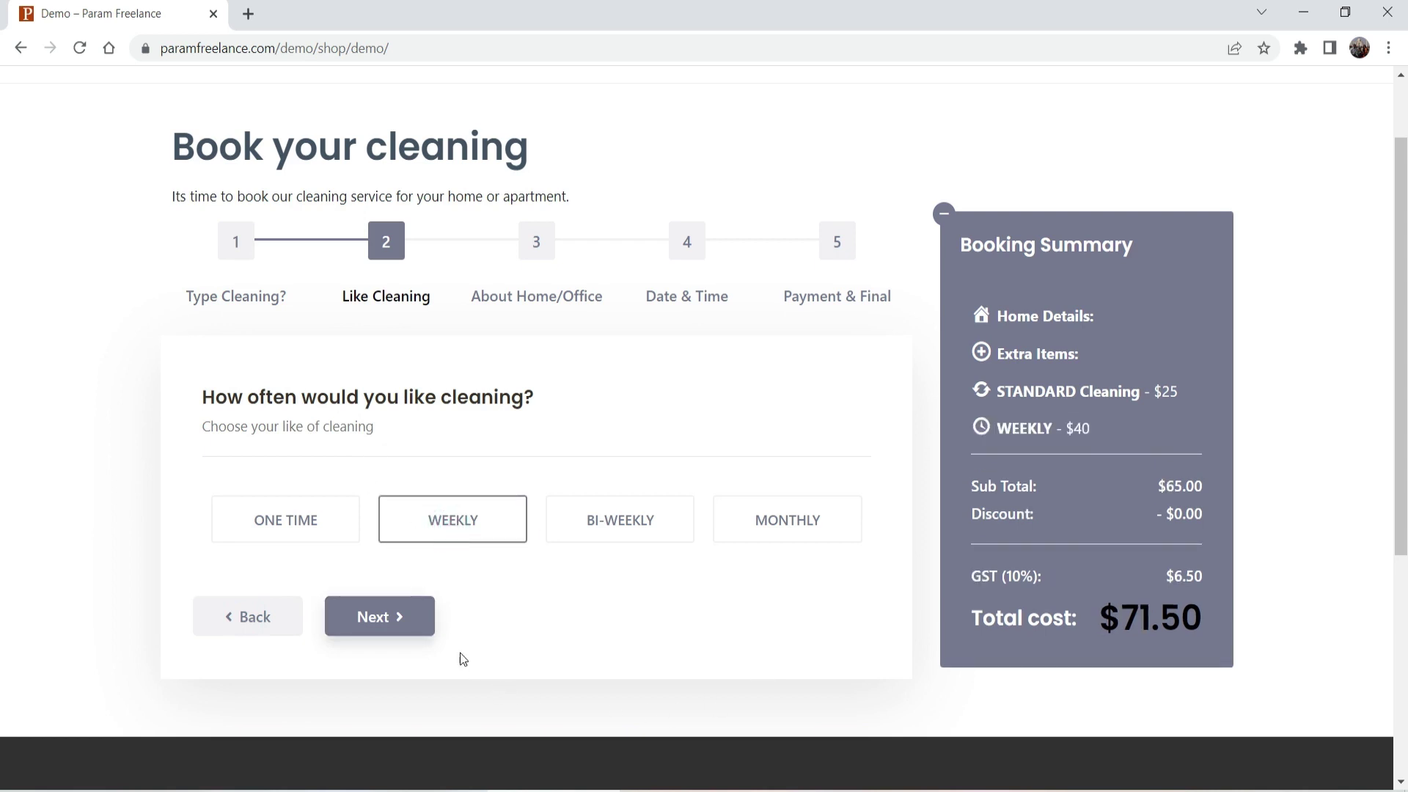
pyautogui.click(399, 623)
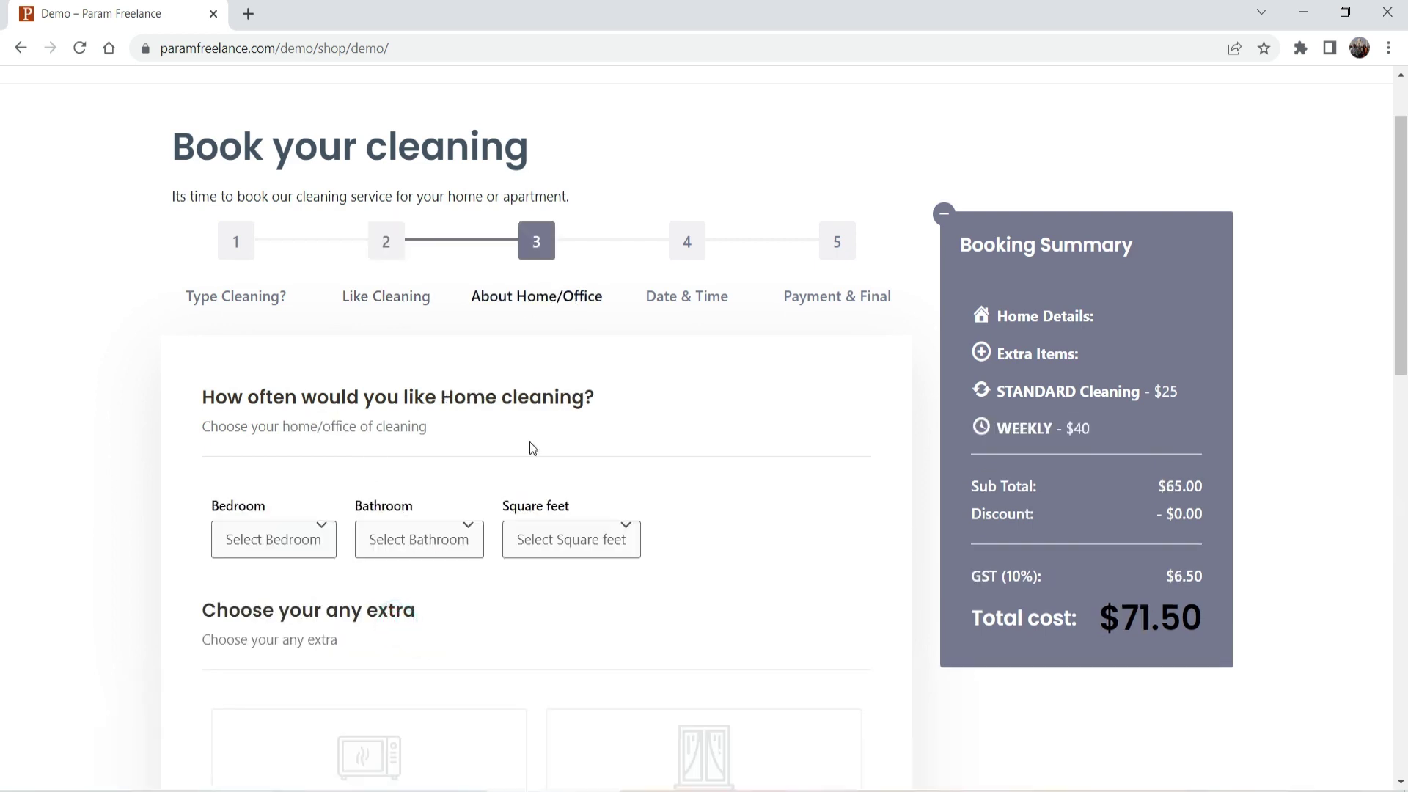
# Step: Set home details to 1 Bedroom, 1 Bathroom and 500 - 1000 sq/ft
pyautogui.scroll(-3, 768, 438)
pyautogui.click(293, 343)
pyautogui.click(276, 401)
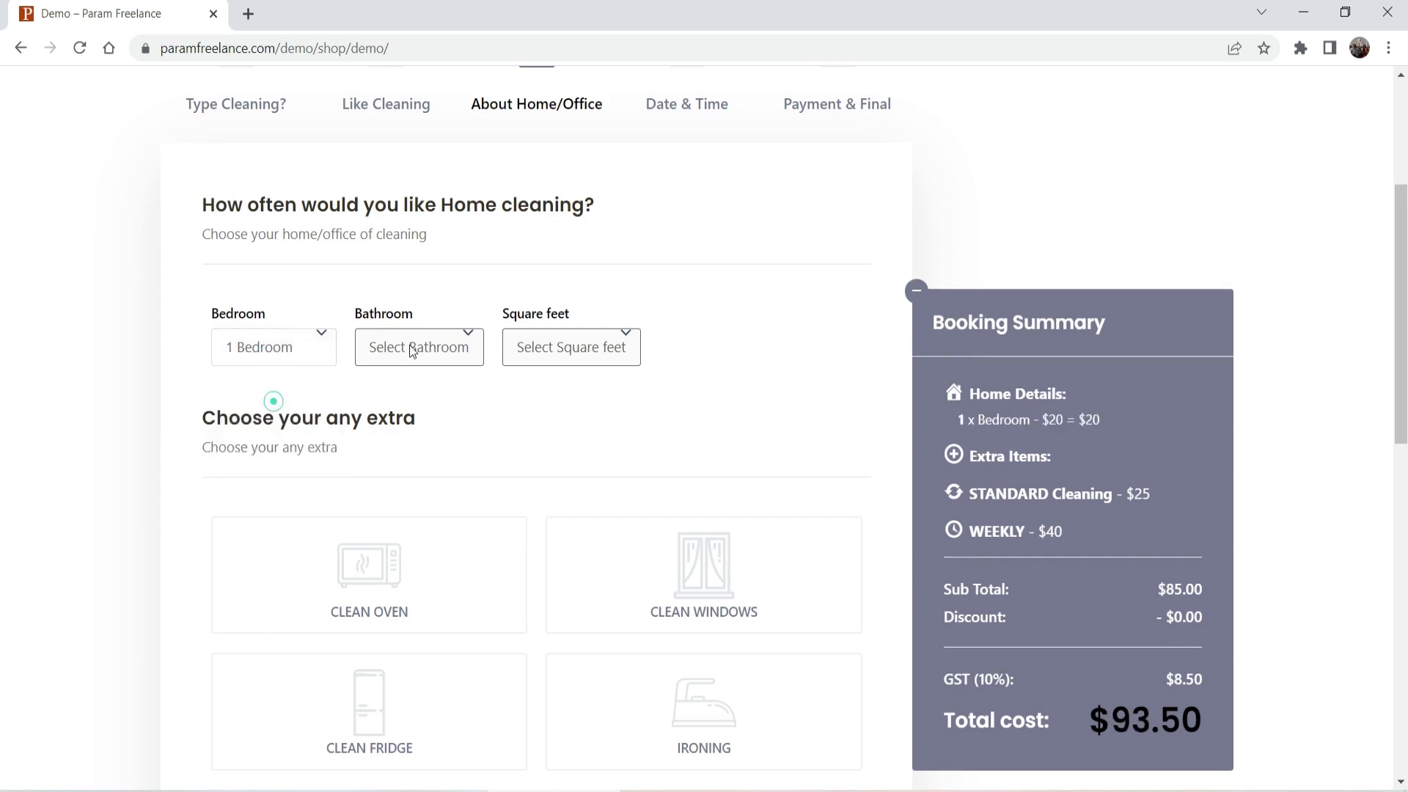
pyautogui.click(412, 347)
pyautogui.click(407, 397)
pyautogui.click(578, 397)
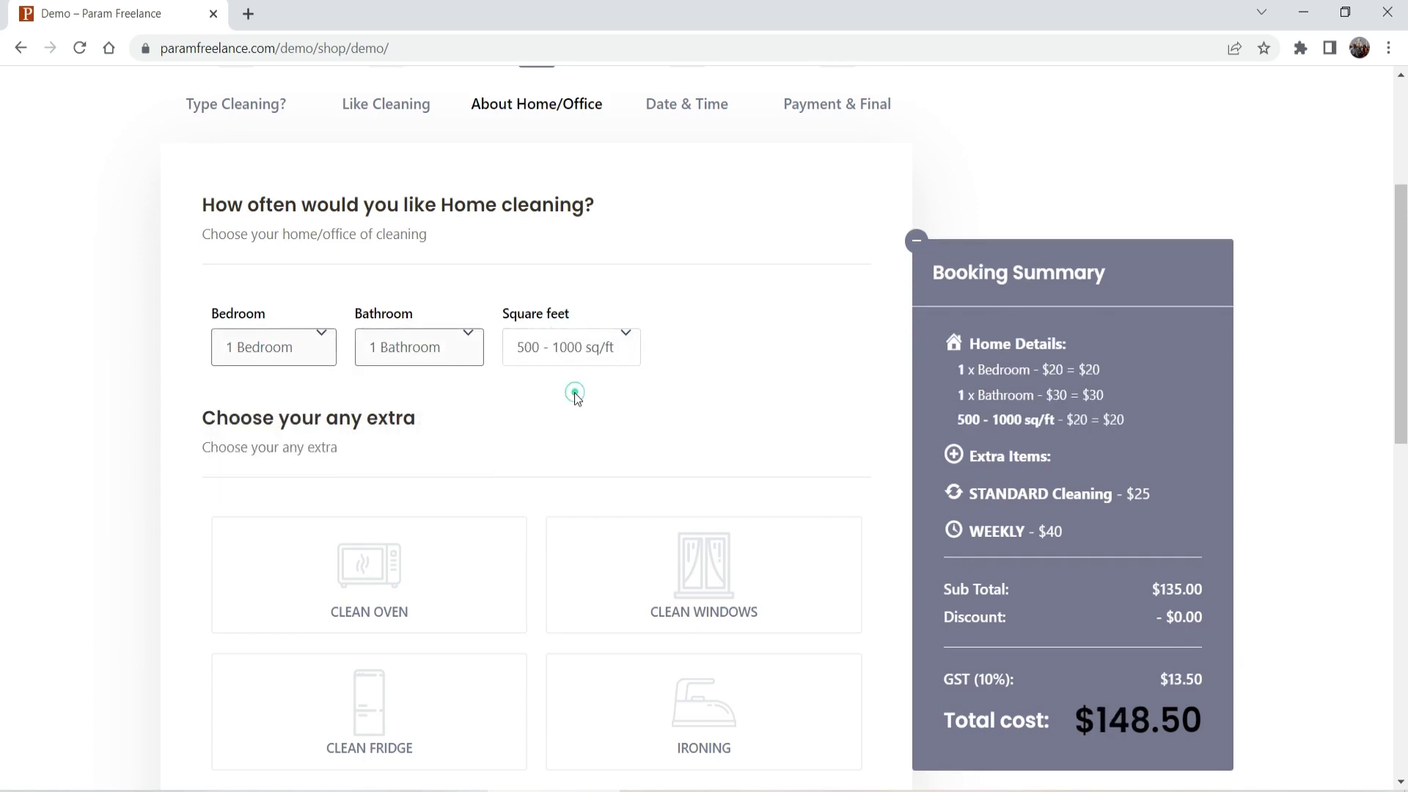
# Step: Add the CLEAN OVEN and IRONING extras
pyautogui.scroll(-3, 352, 384)
pyautogui.click(352, 387)
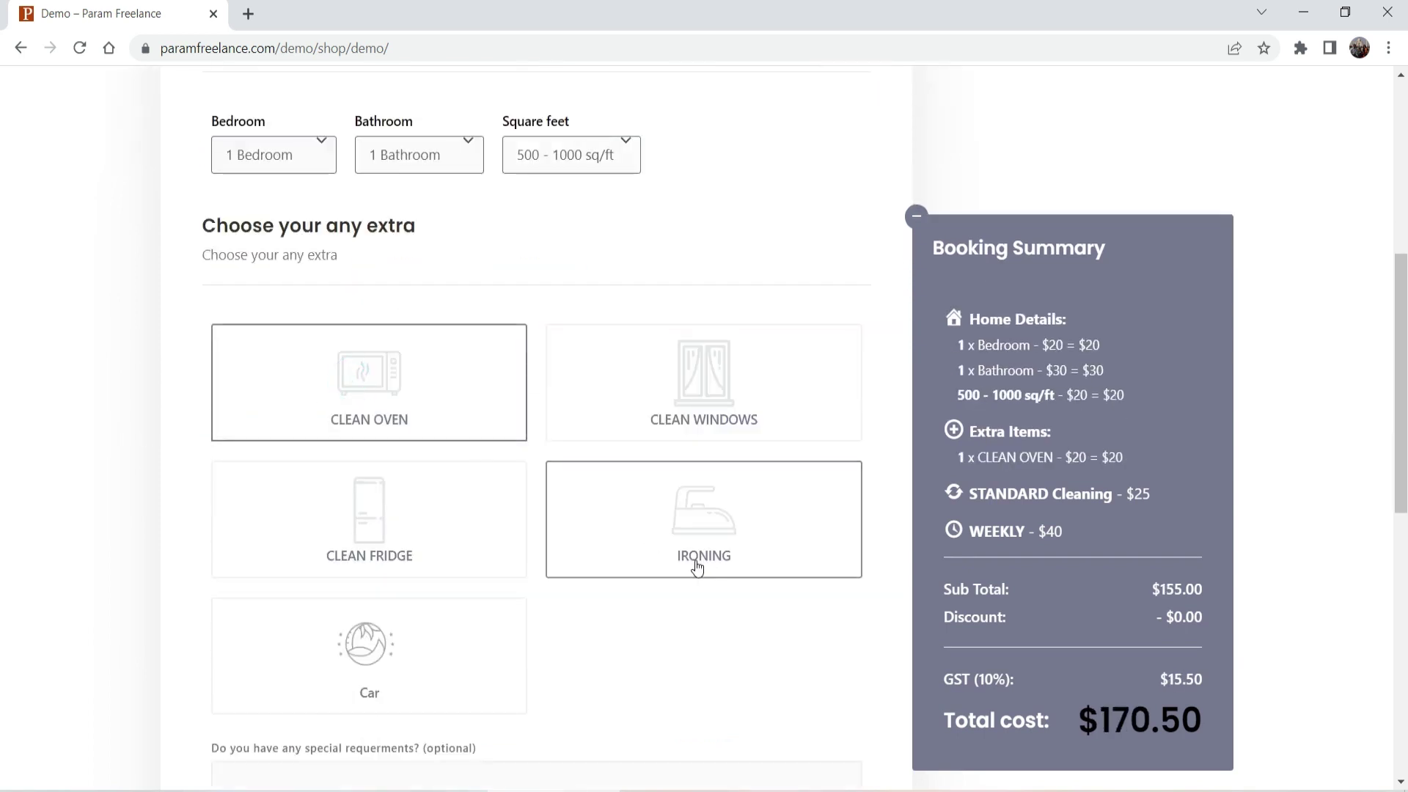
pyautogui.scroll(-3, 726, 686)
pyautogui.click(721, 364)
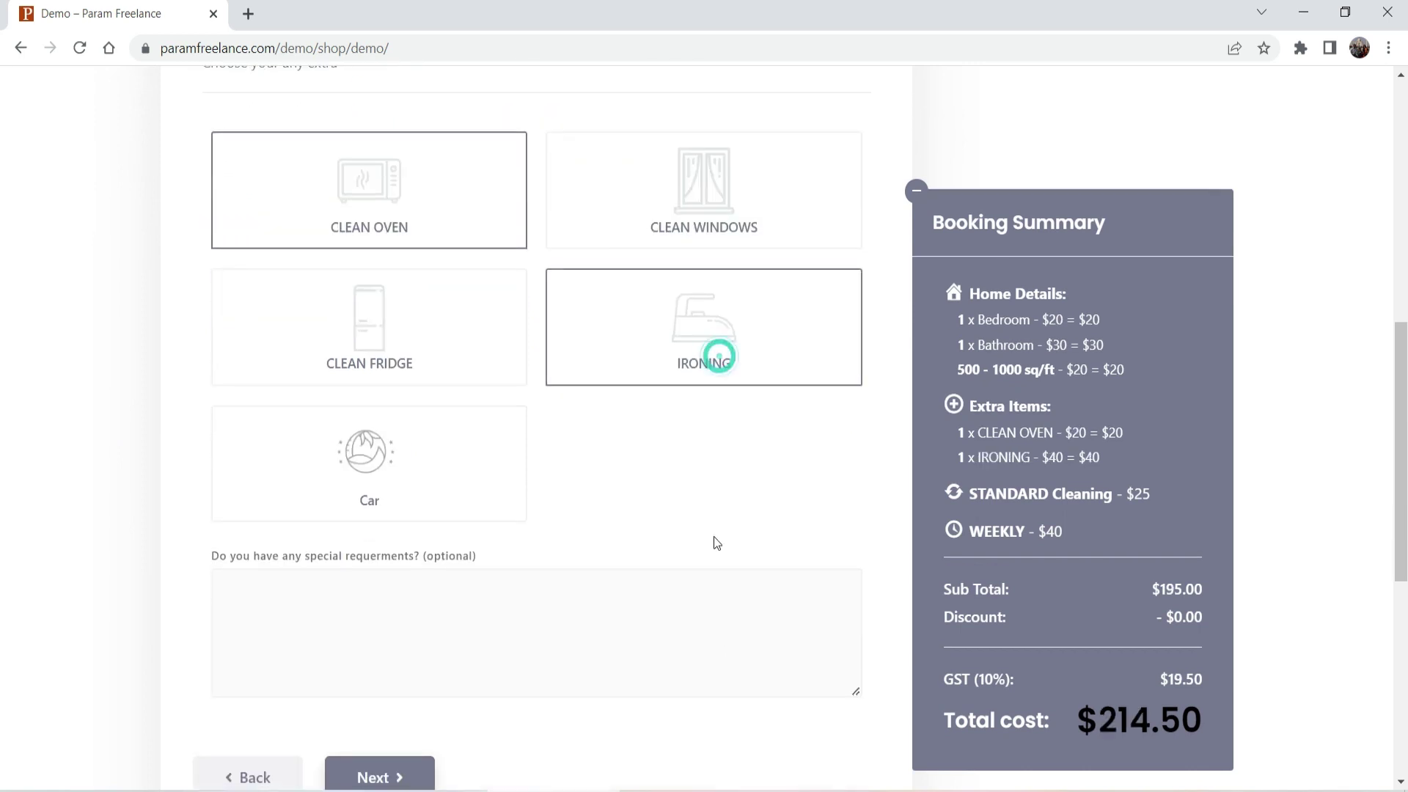
pyautogui.scroll(-4, 642, 513)
pyautogui.click(373, 490)
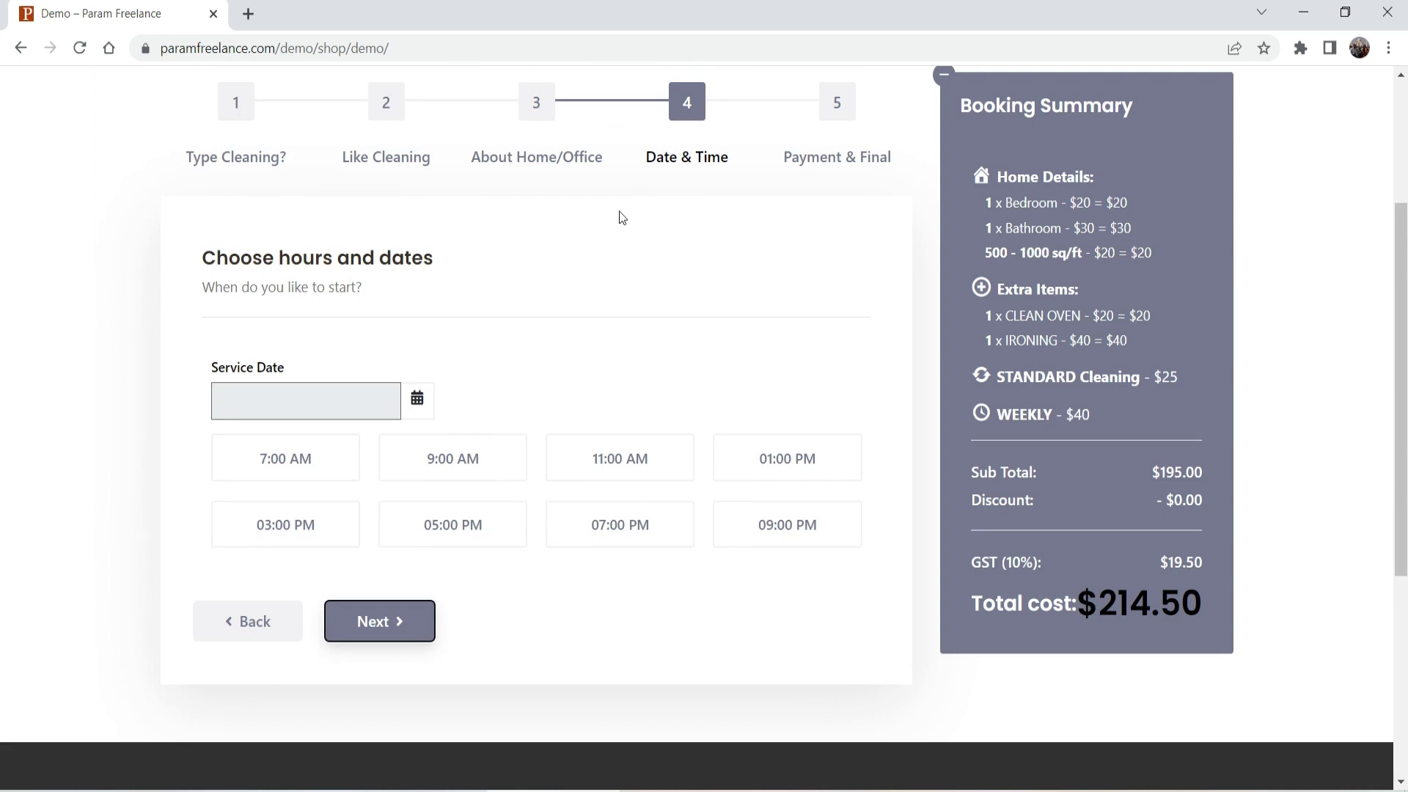
# Step: Schedule the cleaning for March 31, 2023 at 11:00 AM
pyautogui.click(303, 404)
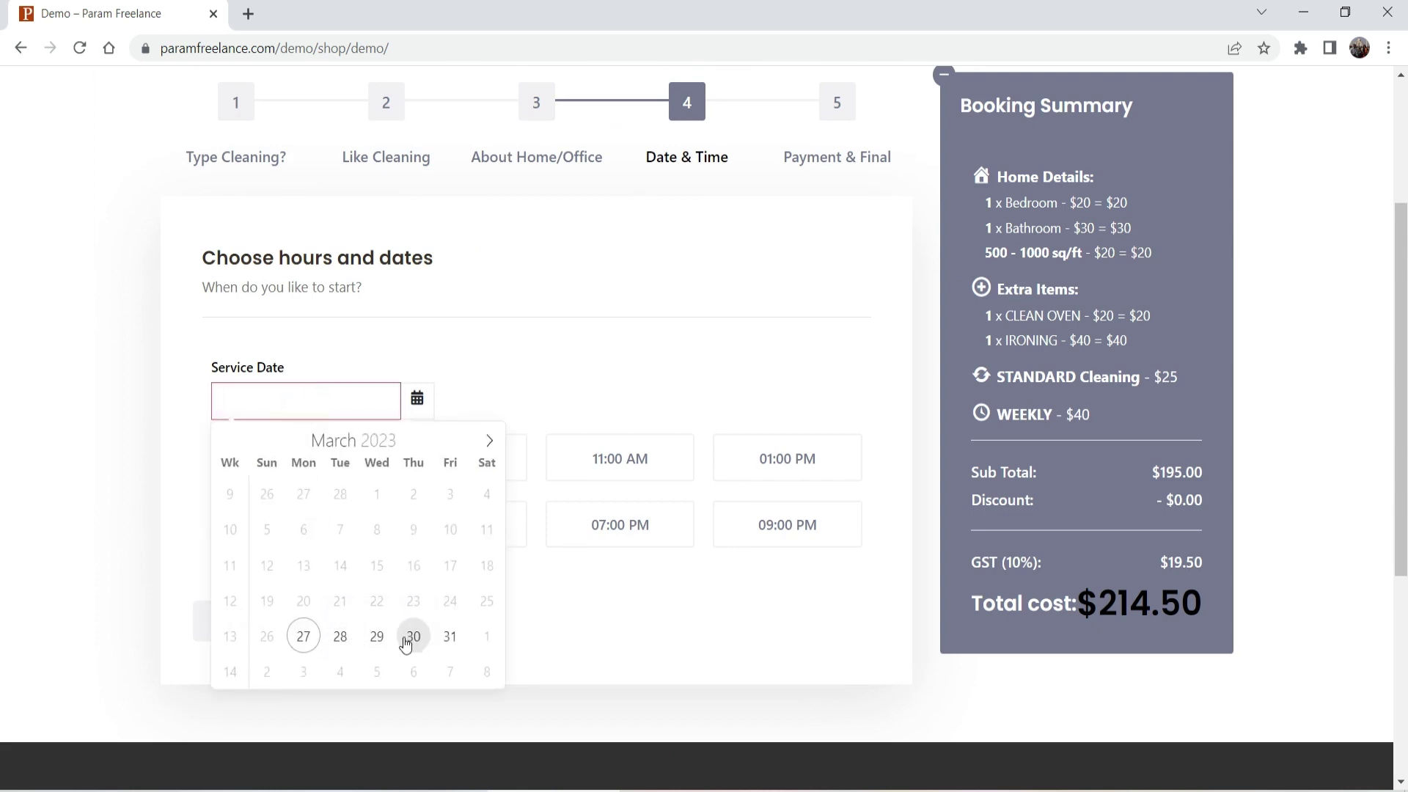
pyautogui.click(450, 637)
pyautogui.click(596, 460)
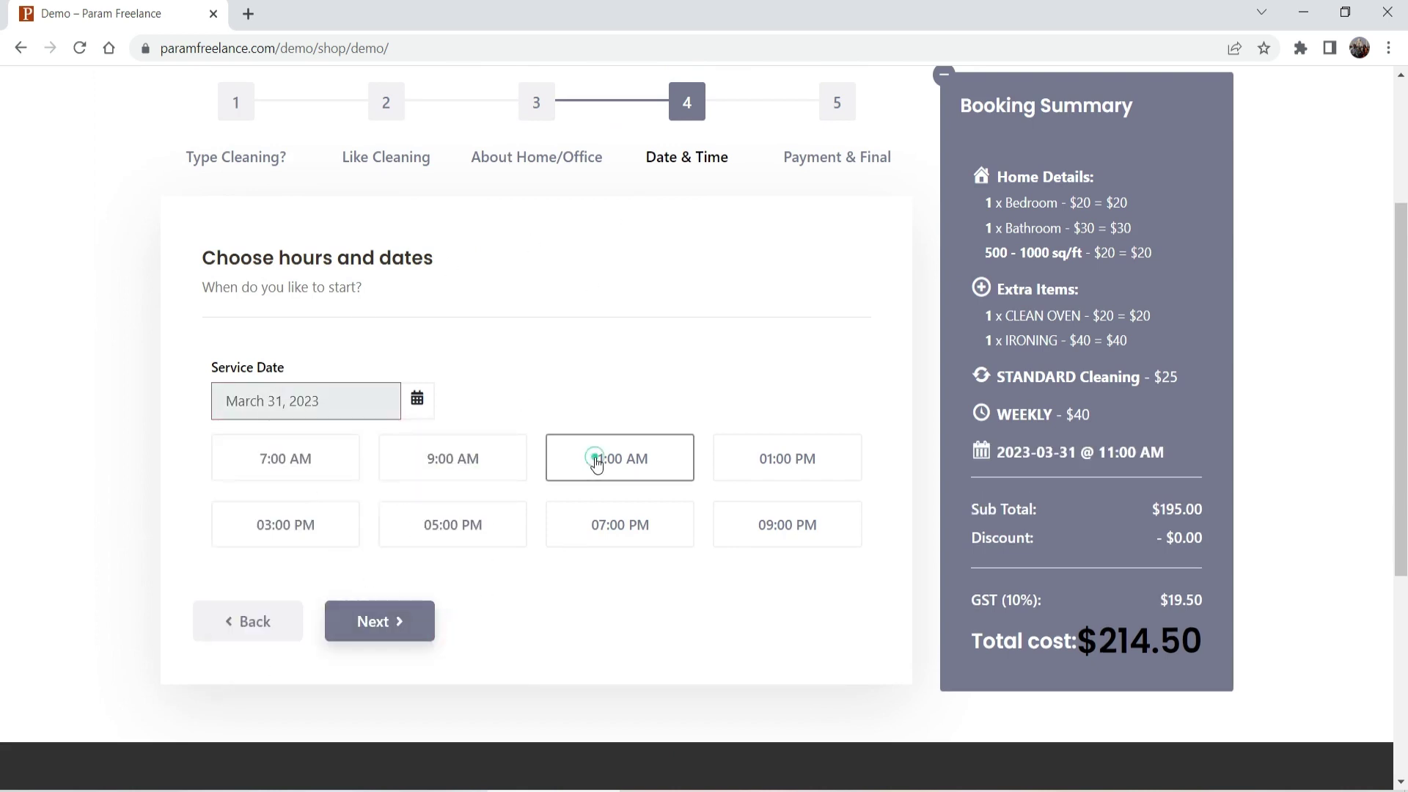
pyautogui.click(398, 621)
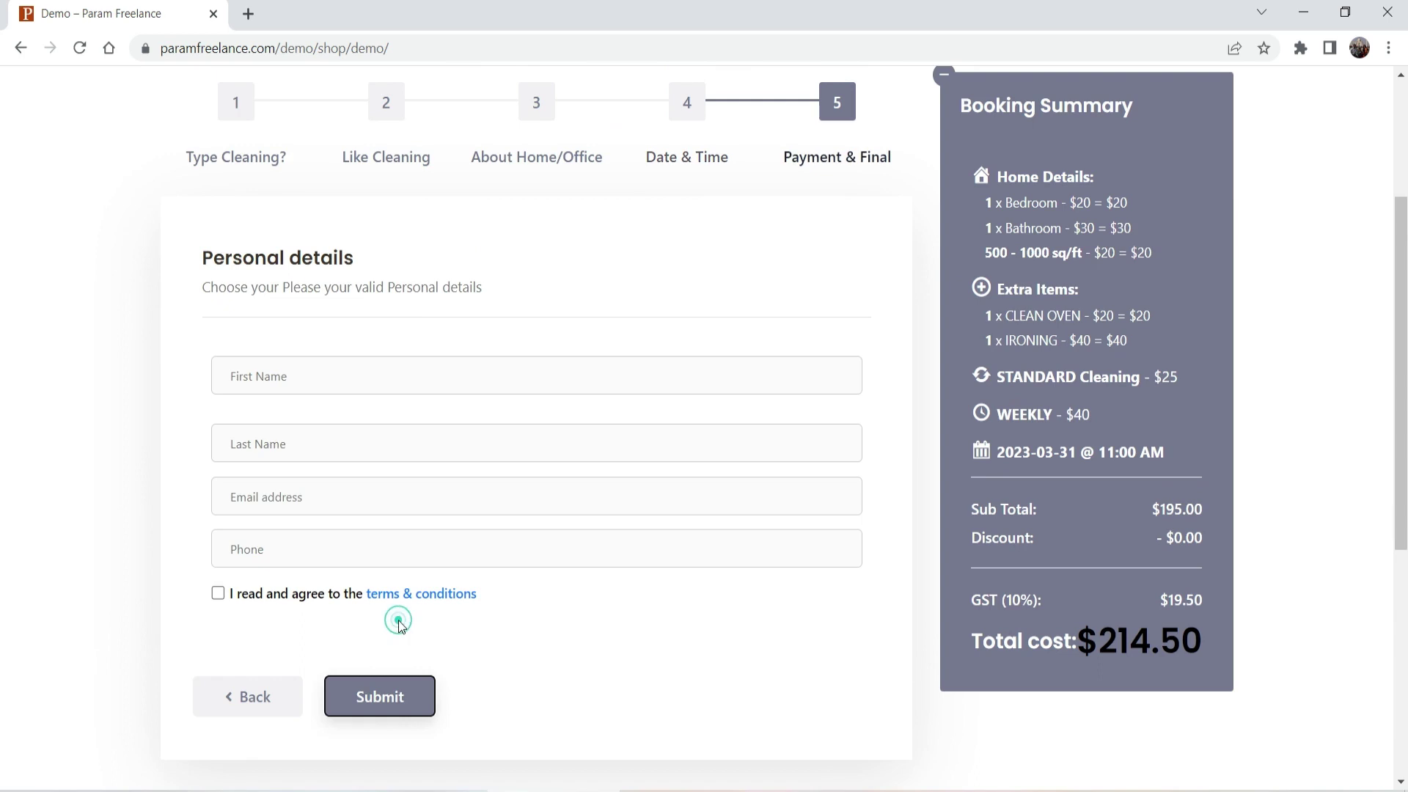
# Step: Autofill the customer's first name, last name, email and phone
pyautogui.click(290, 381)
pyautogui.click(340, 427)
pyautogui.click(283, 440)
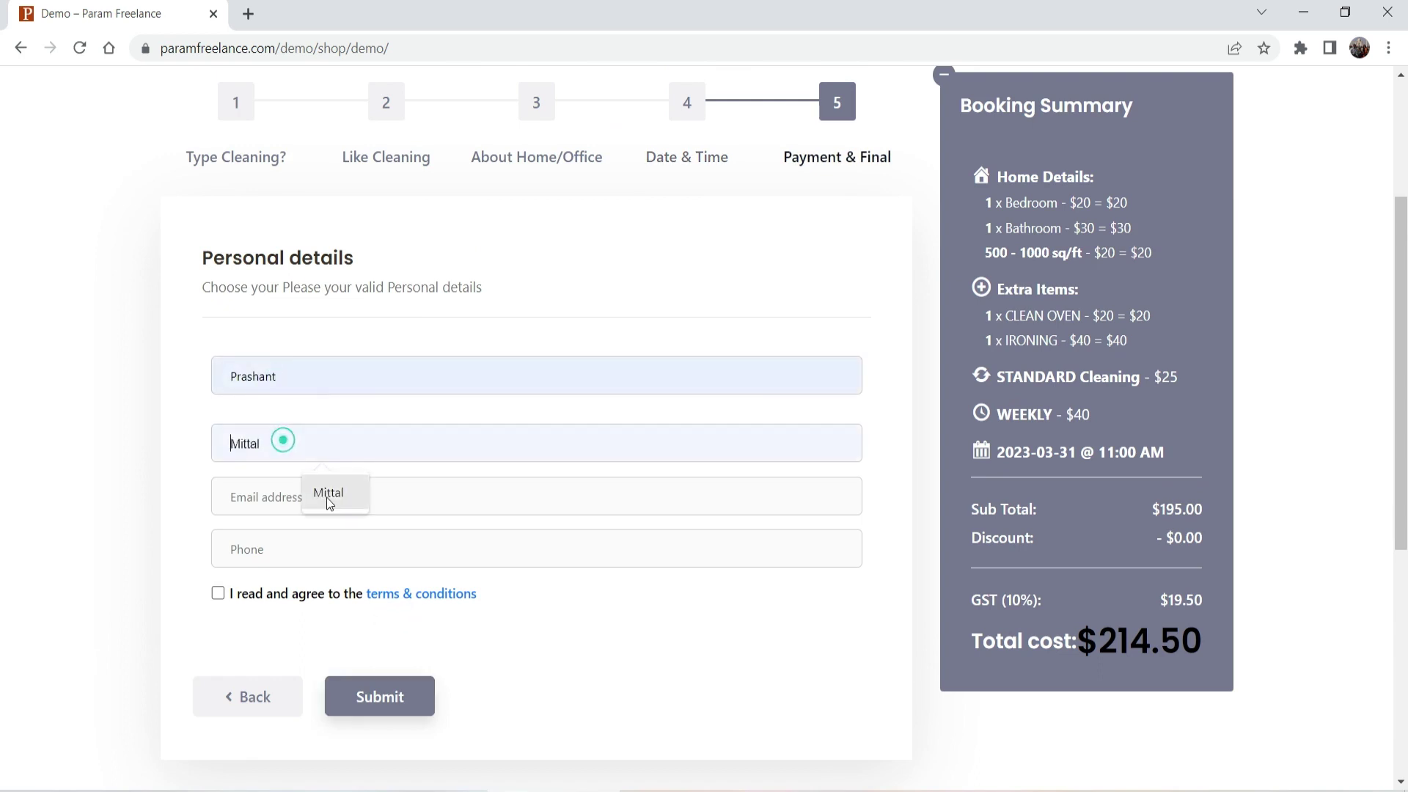
pyautogui.click(329, 503)
pyautogui.click(306, 496)
pyautogui.click(338, 542)
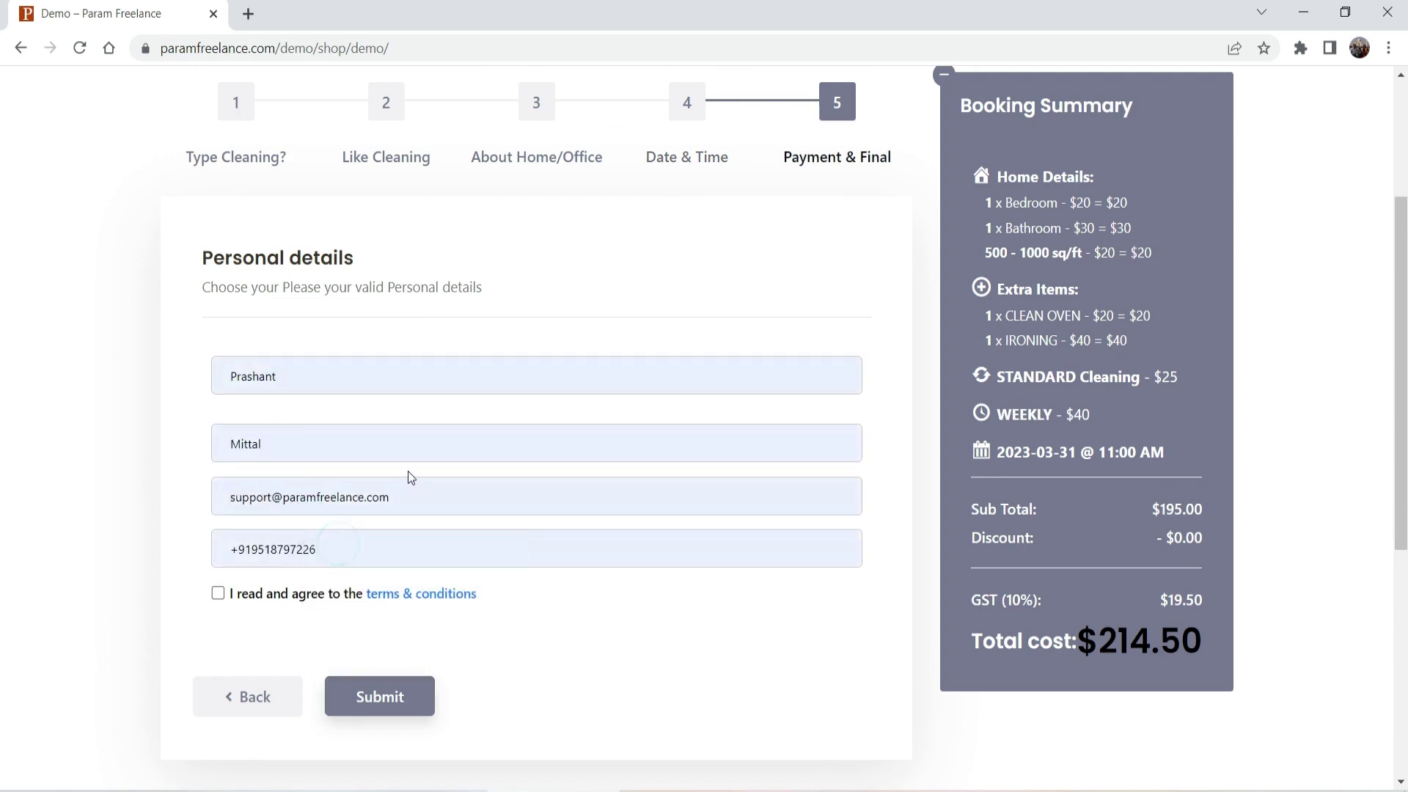
# Step: Accept the terms and conditions, then switch back to the WordPress settings window
pyautogui.click(218, 593)
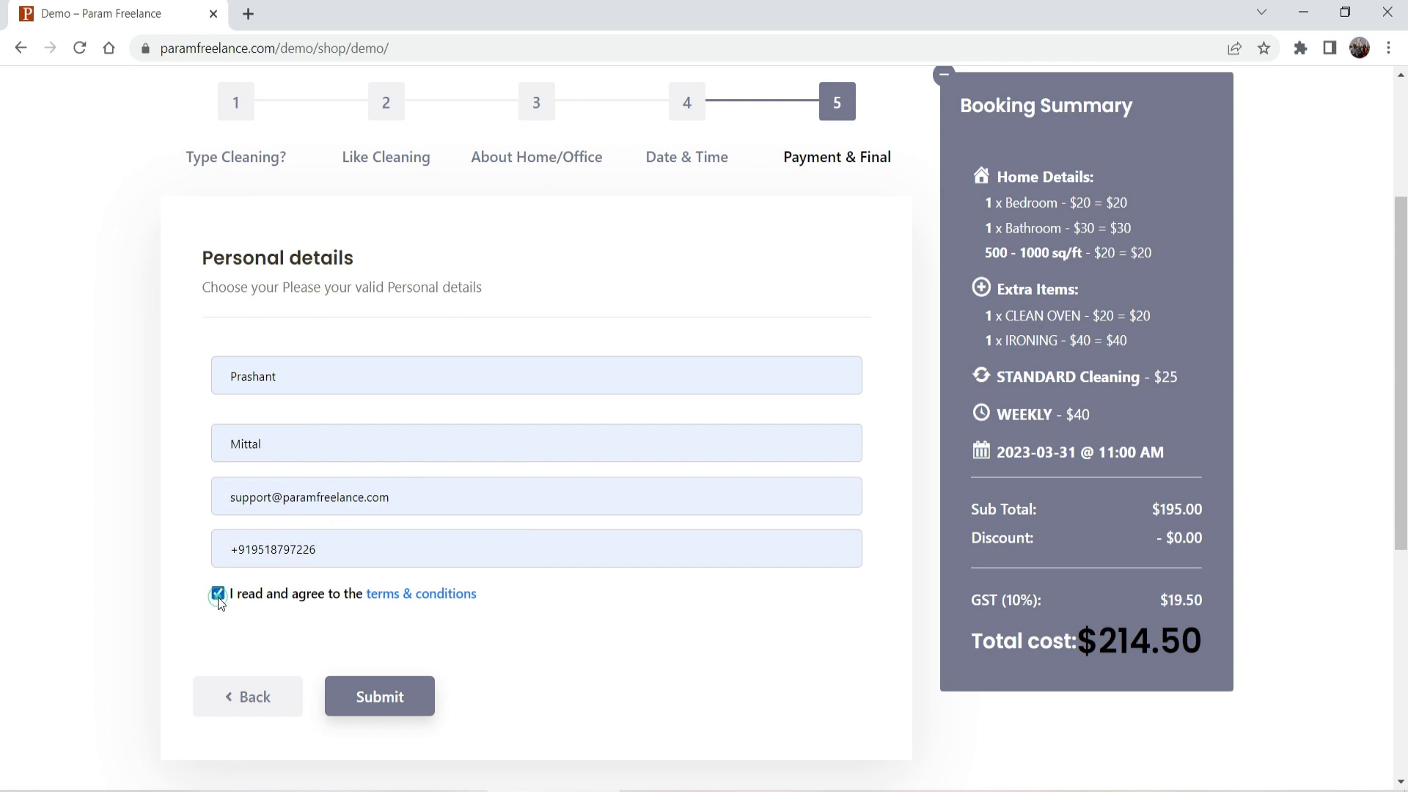
pyautogui.click(402, 705)
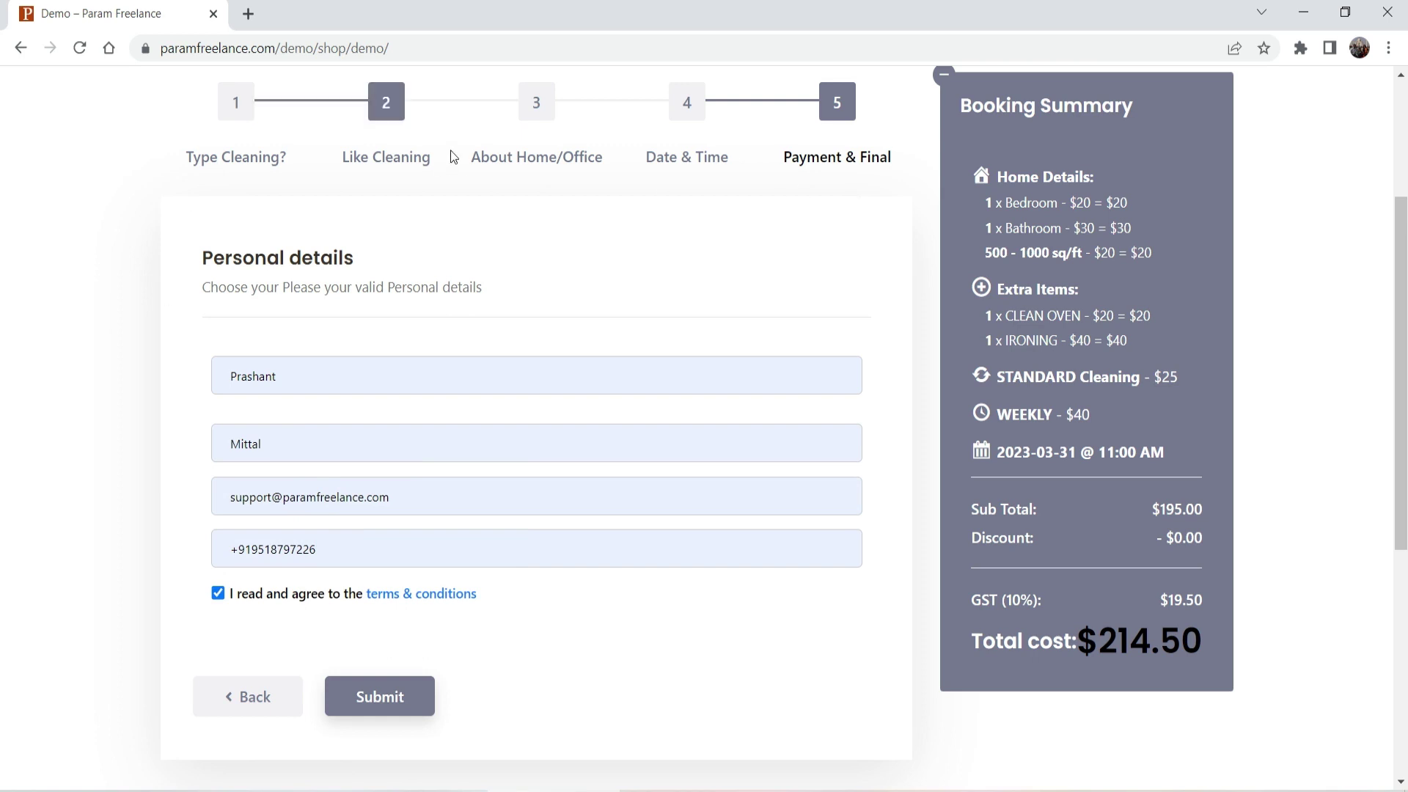
pyautogui.scroll(3, 446, 403)
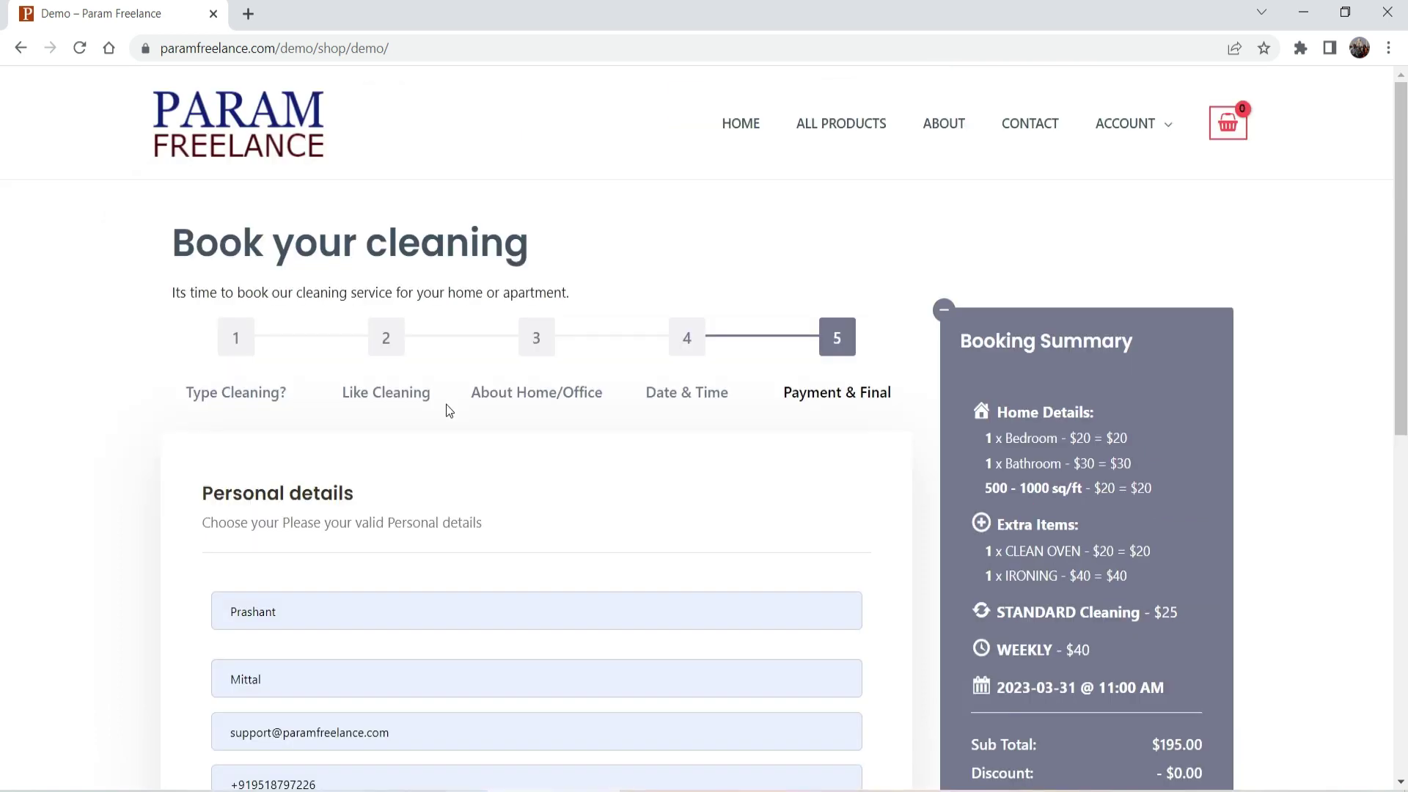
pyautogui.hotkey('alt', 'Tab')
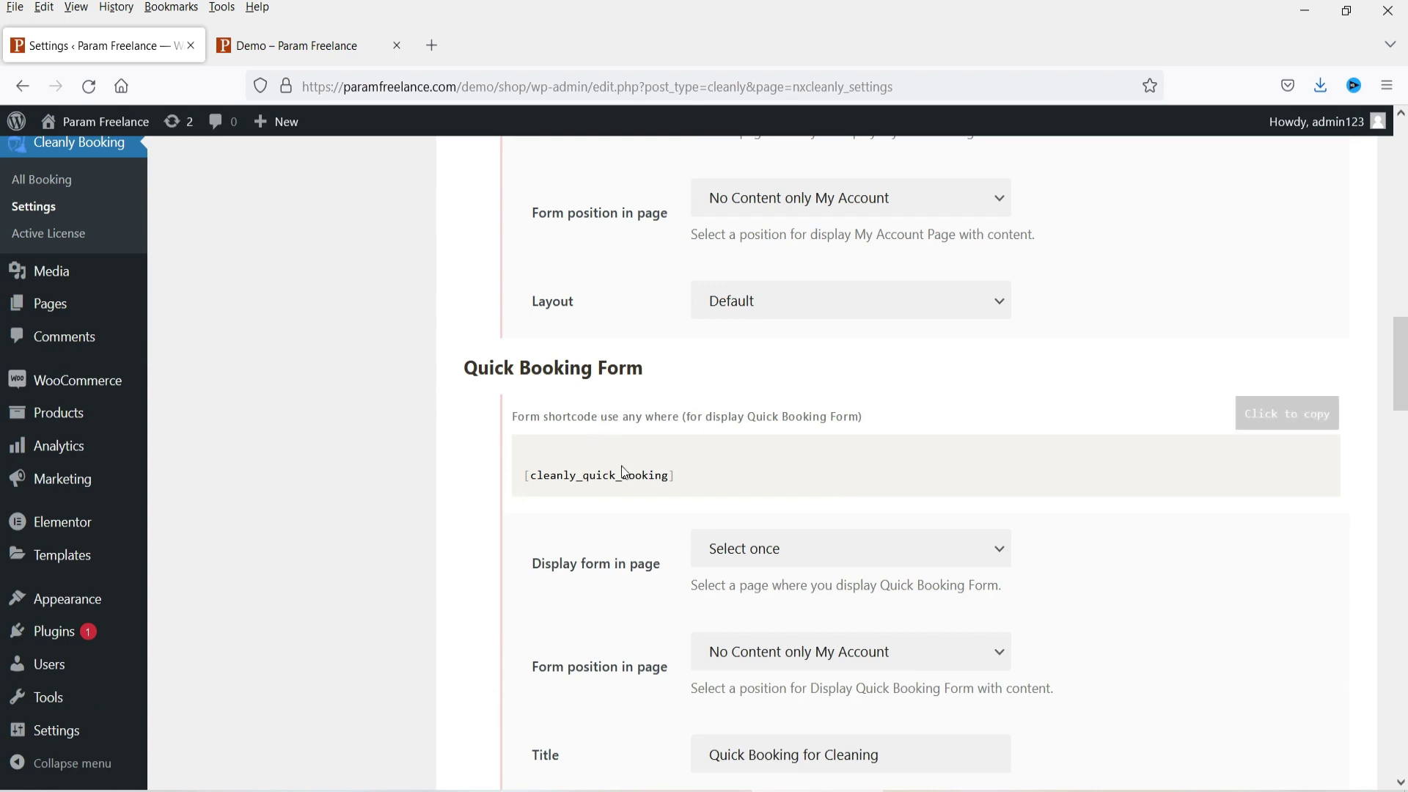
pyautogui.scroll(3, 233, 424)
pyautogui.scroll(10, 233, 424)
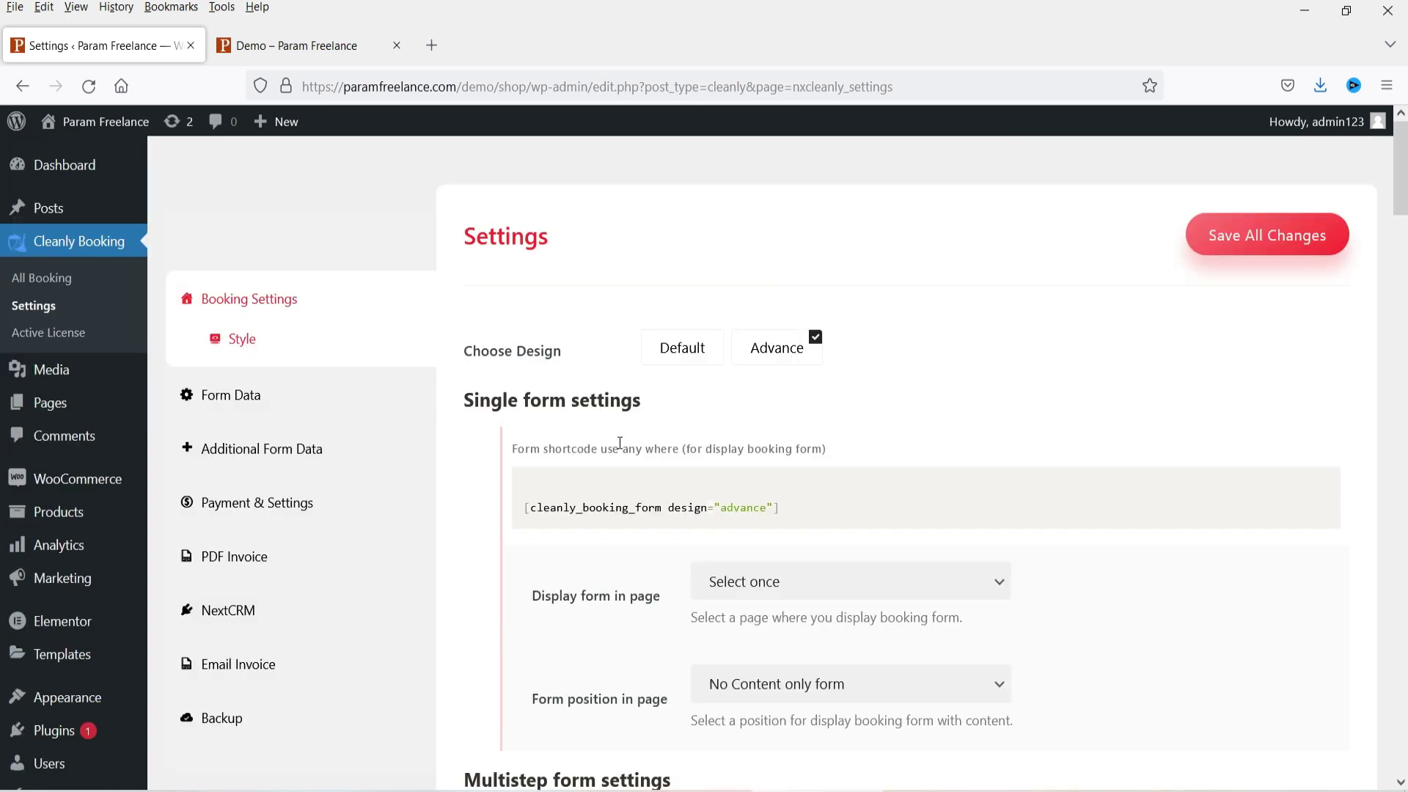